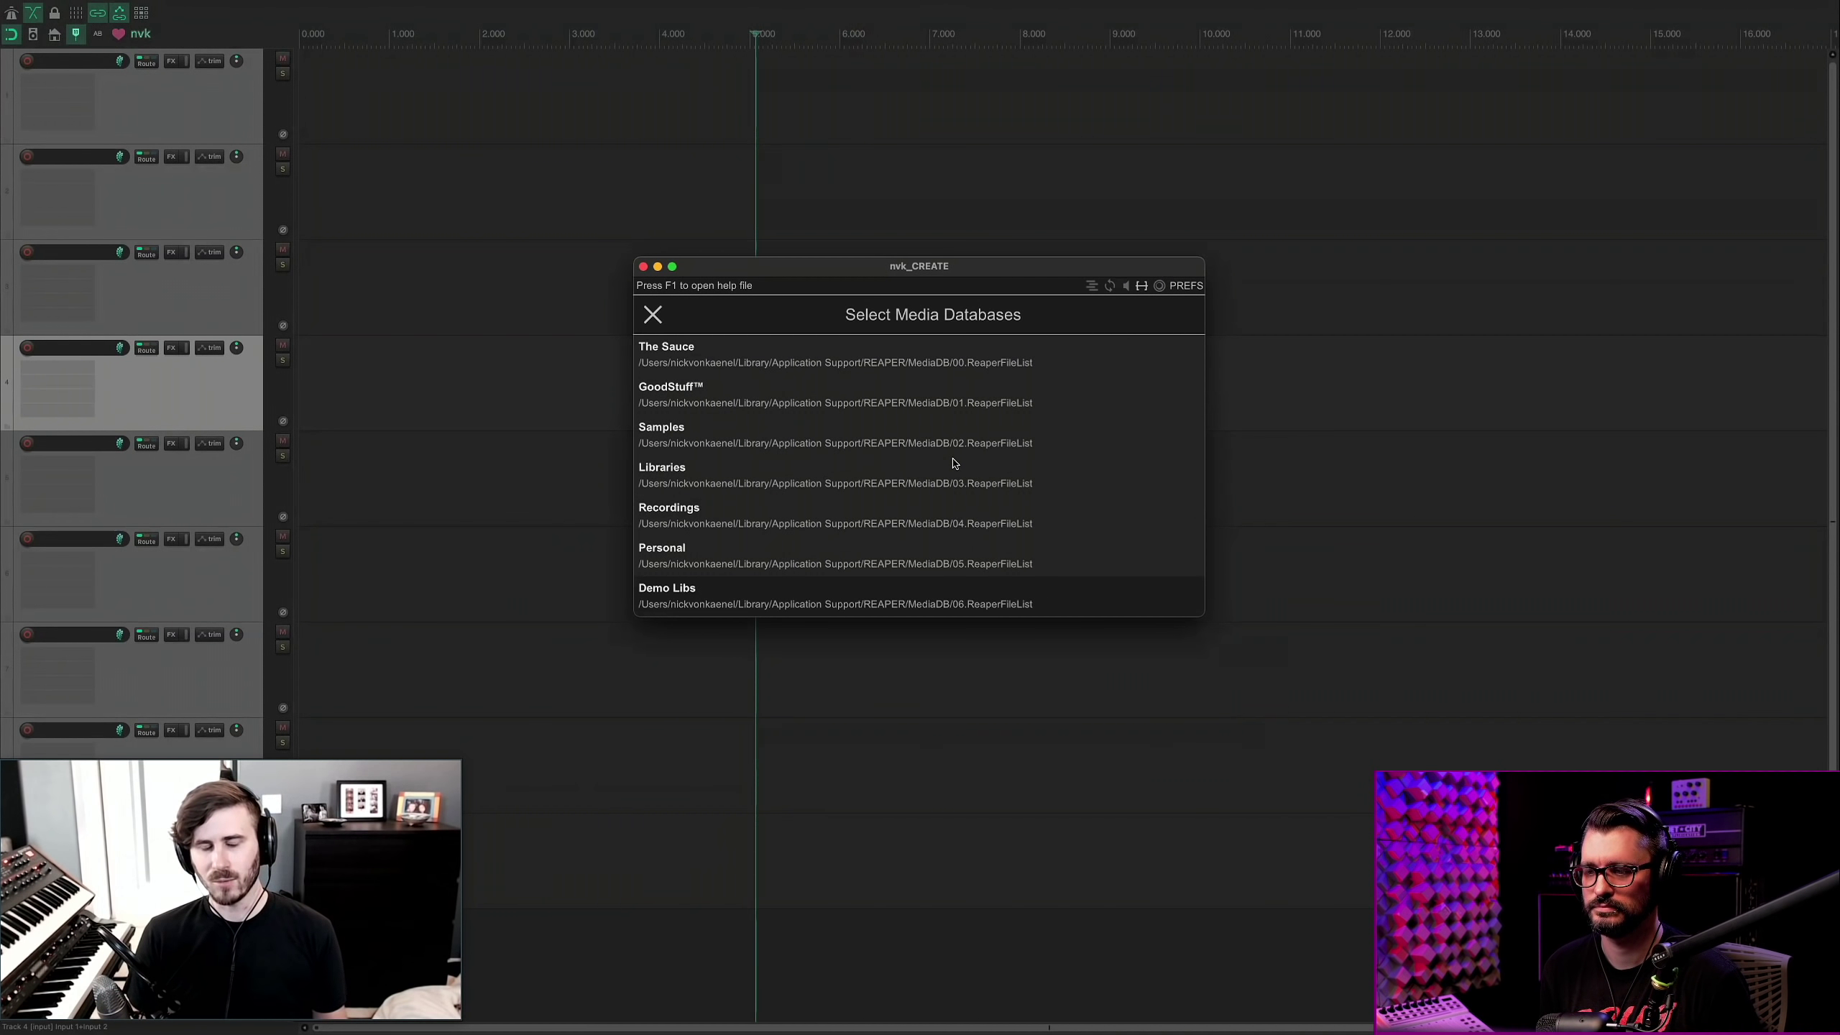
Search the media databases for "sci fi whoosh" and look over the general preferences of the search tool.
left_click(657, 321)
type("sci fi")
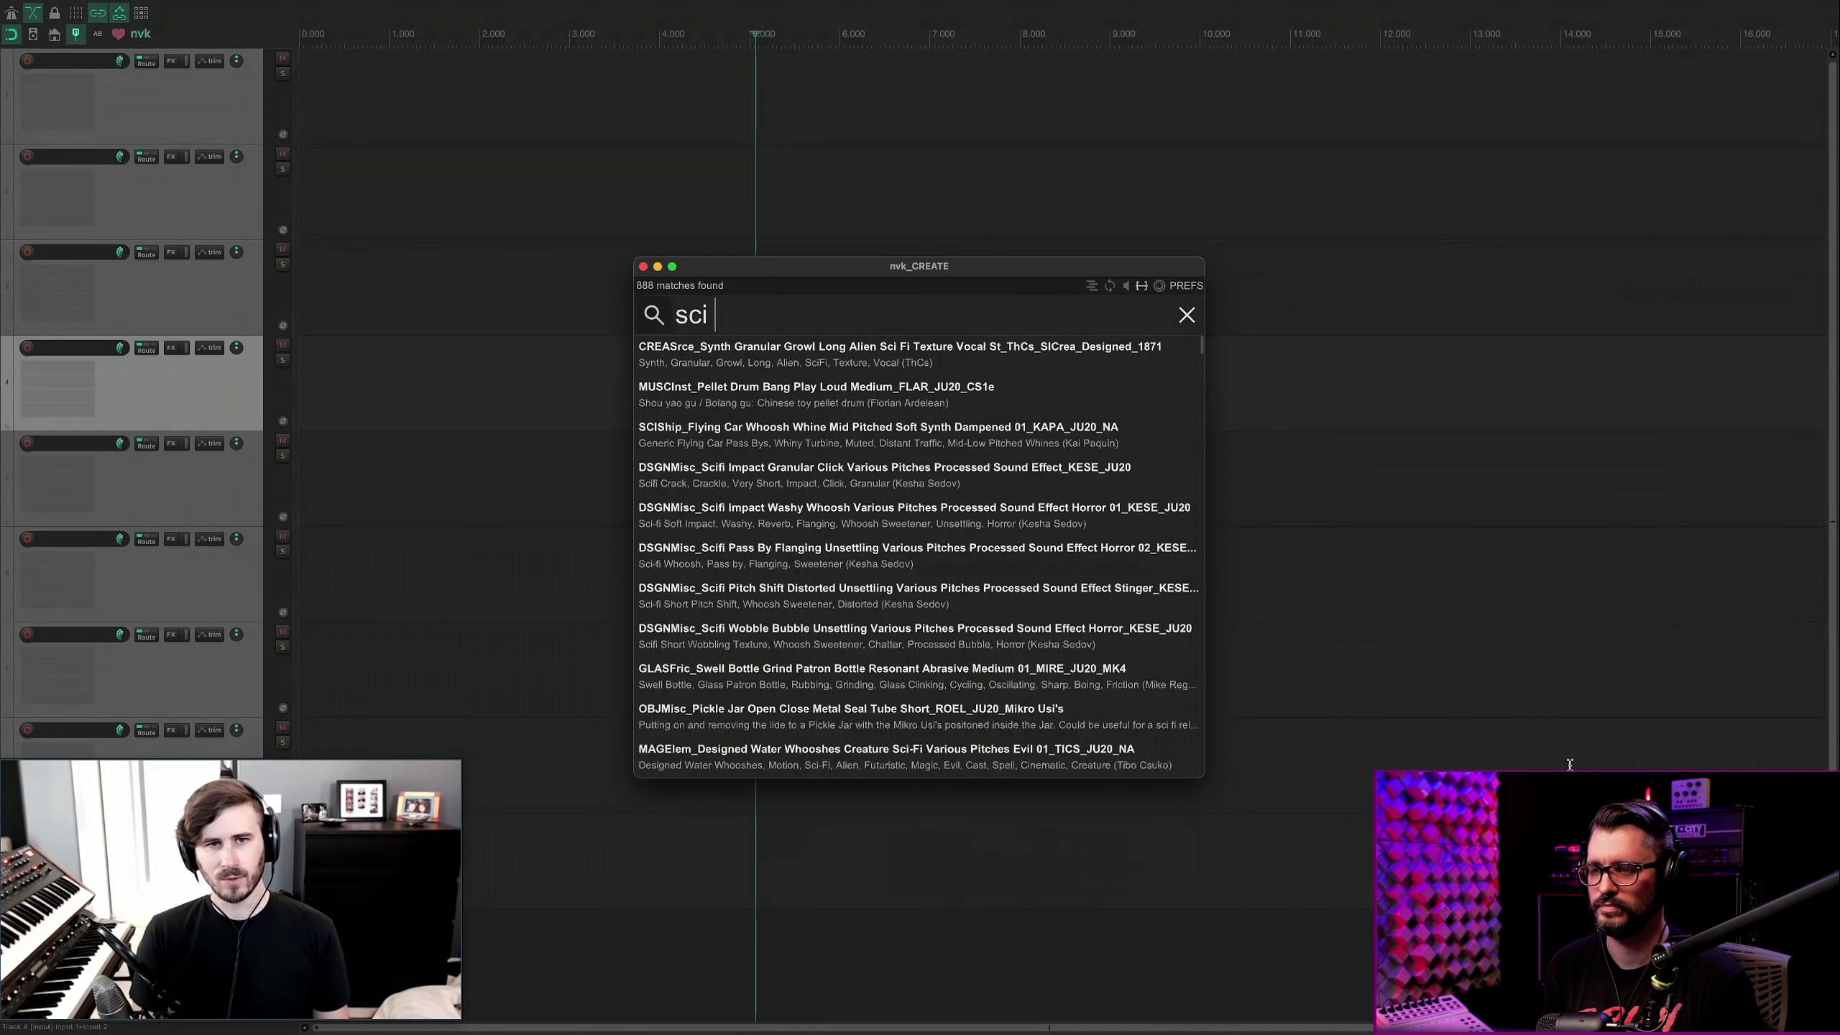
type(" whoosh")
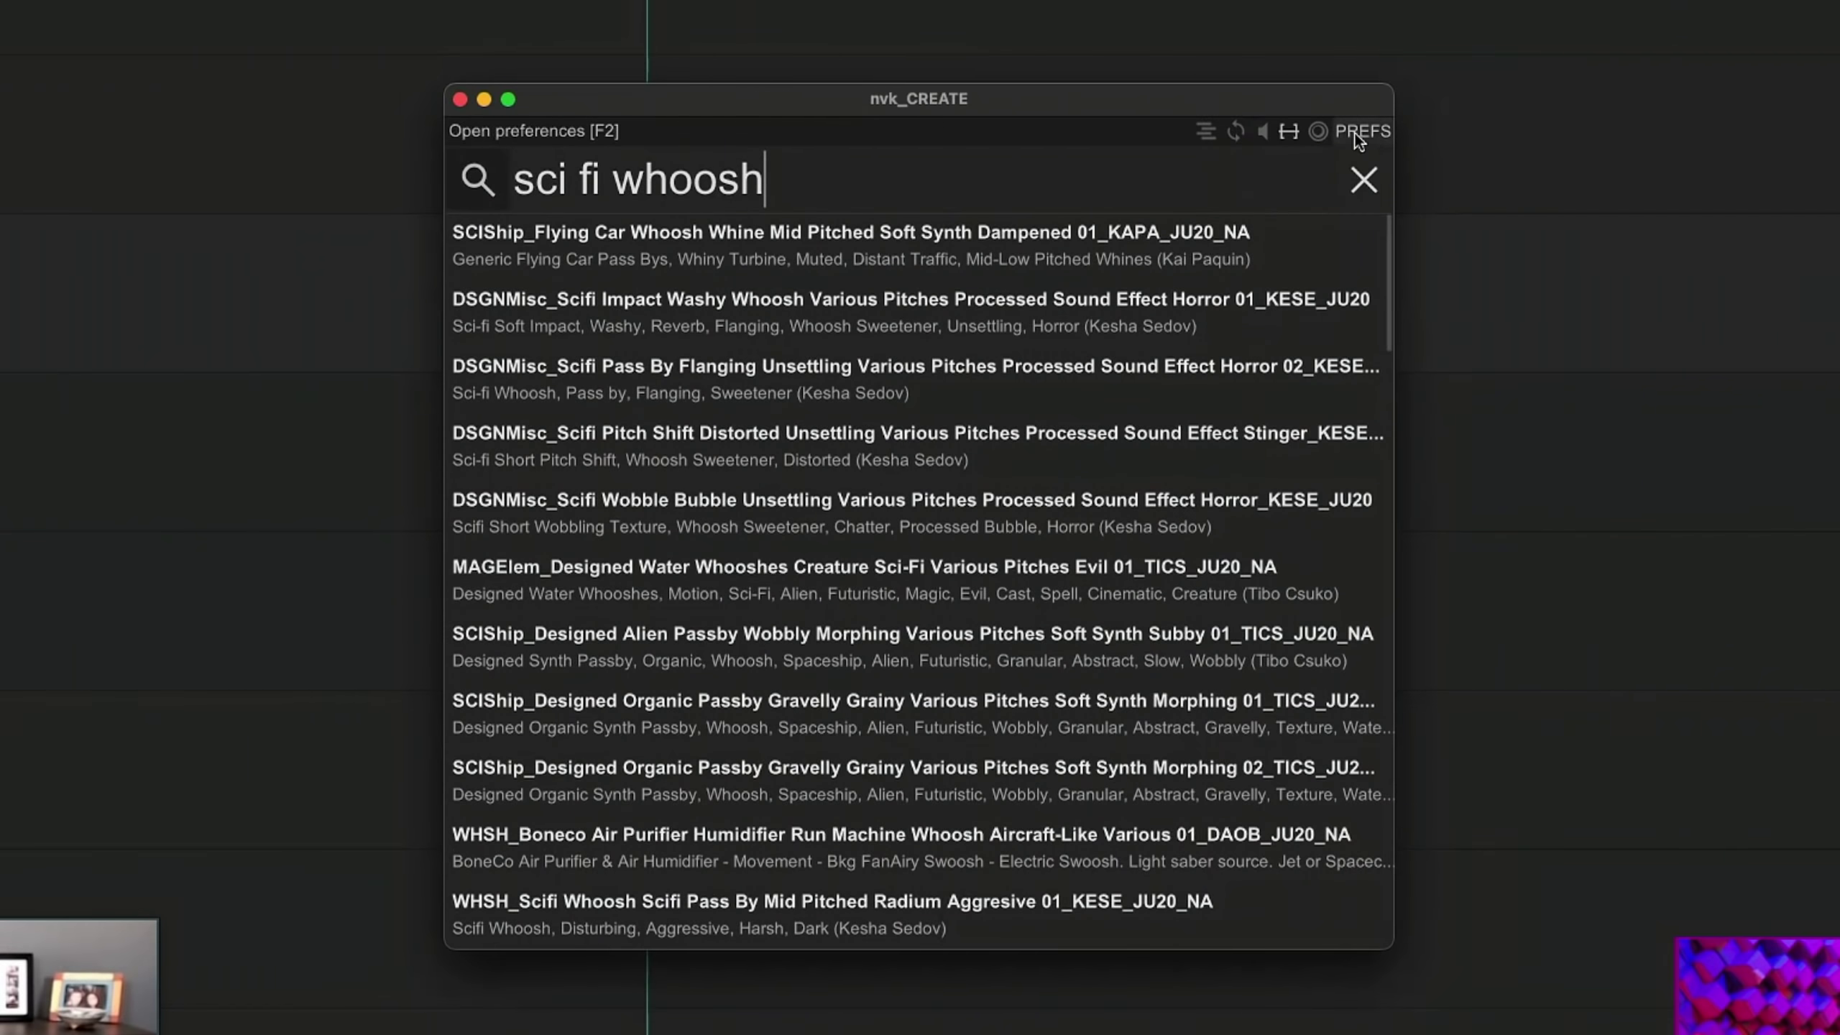
left_click(1186, 286)
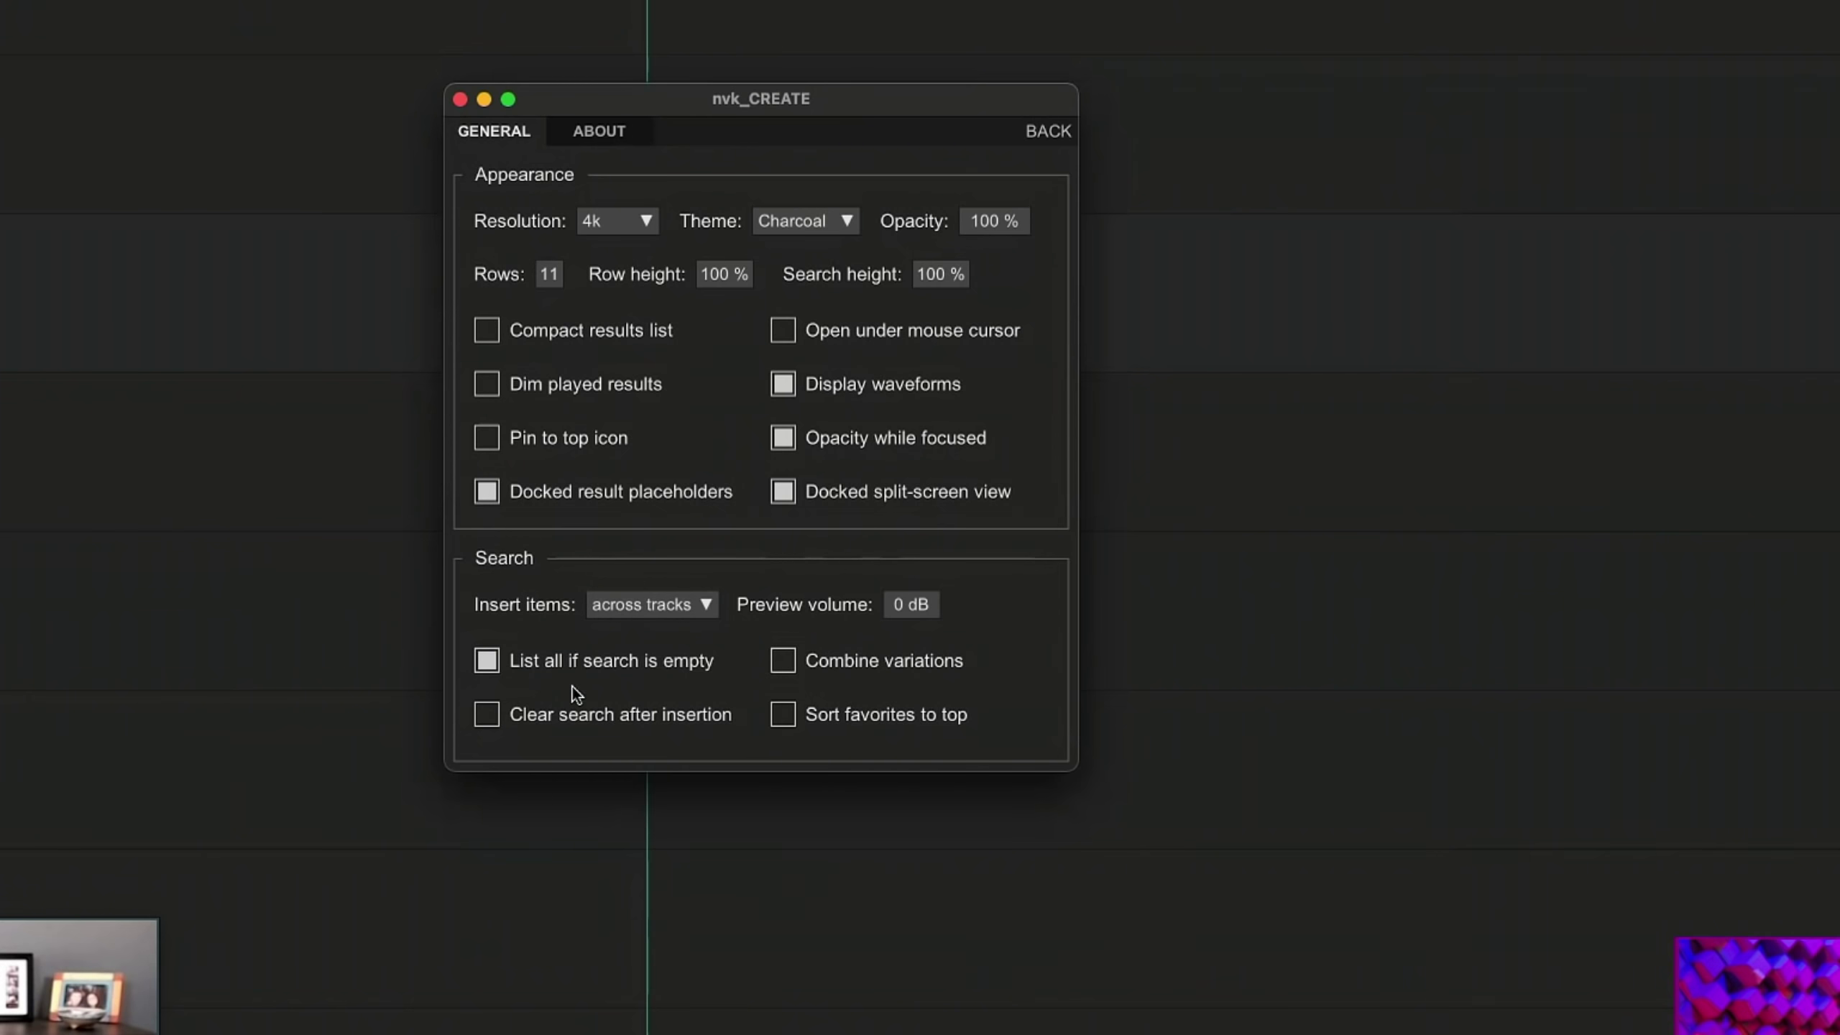
left_click(1047, 131)
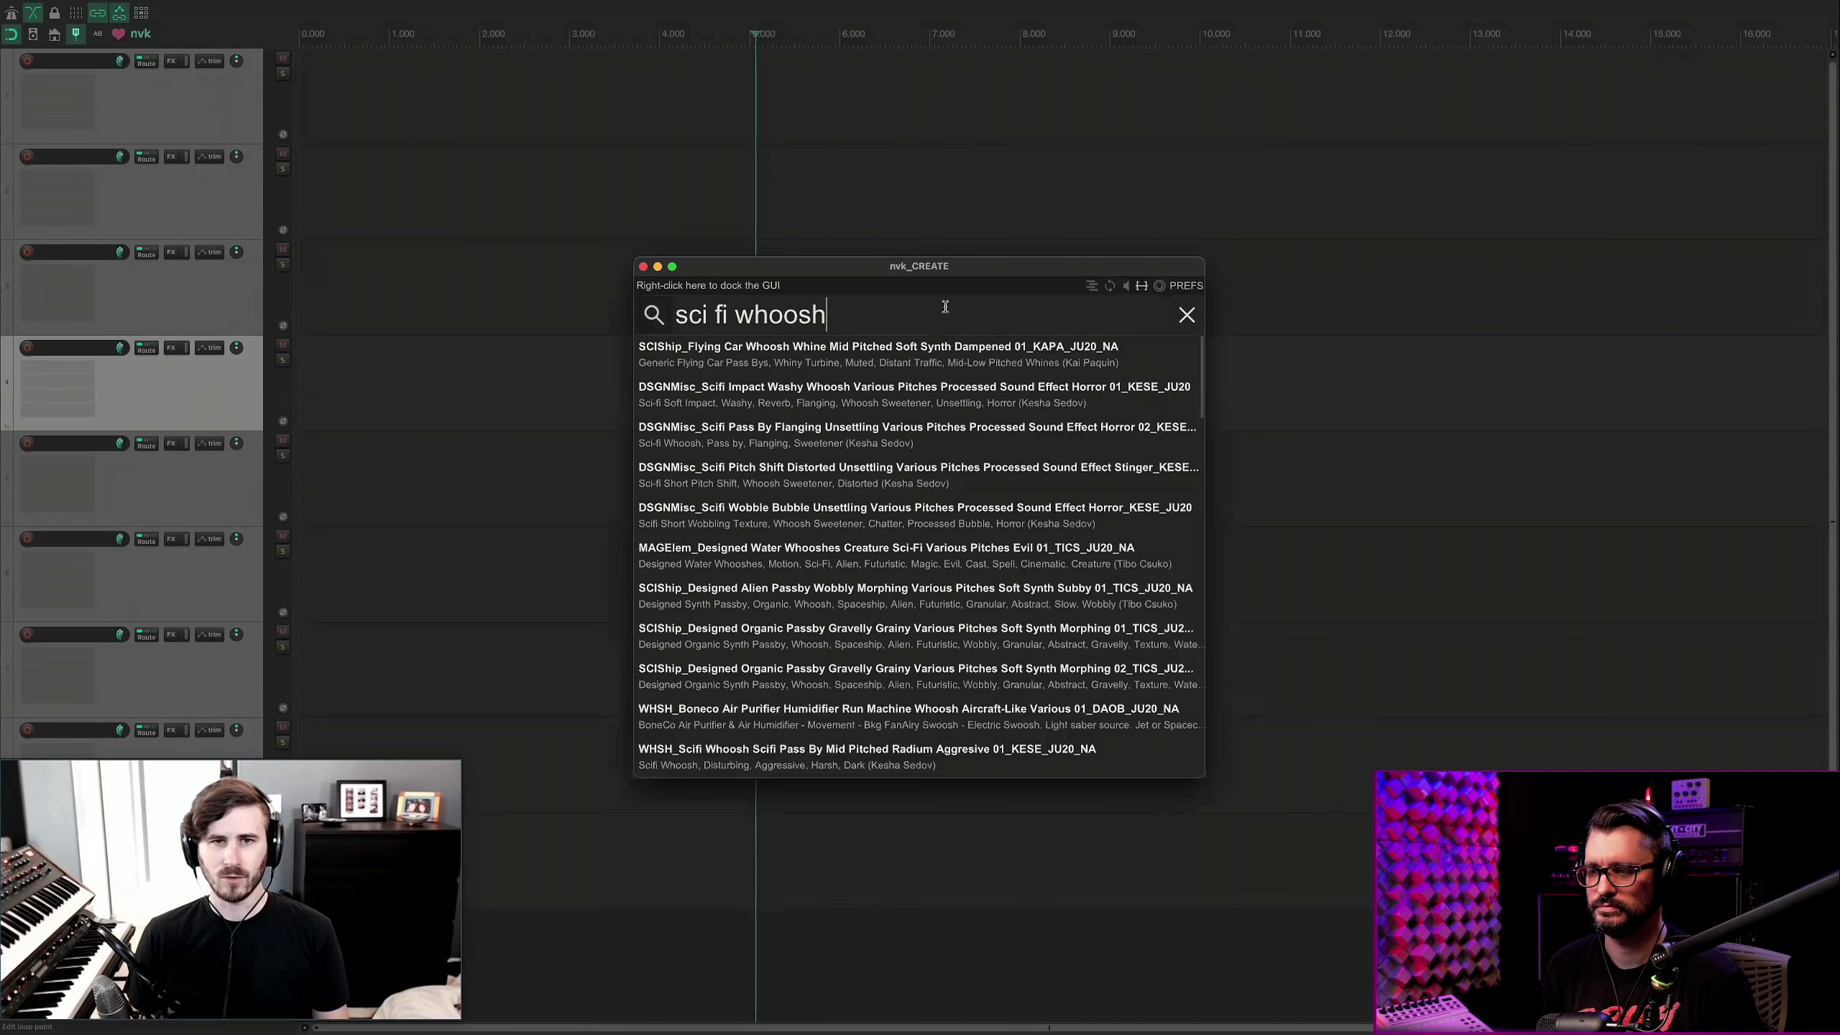
Clear the search text and close the media search window.
key("super+a")
key("BackSpace")
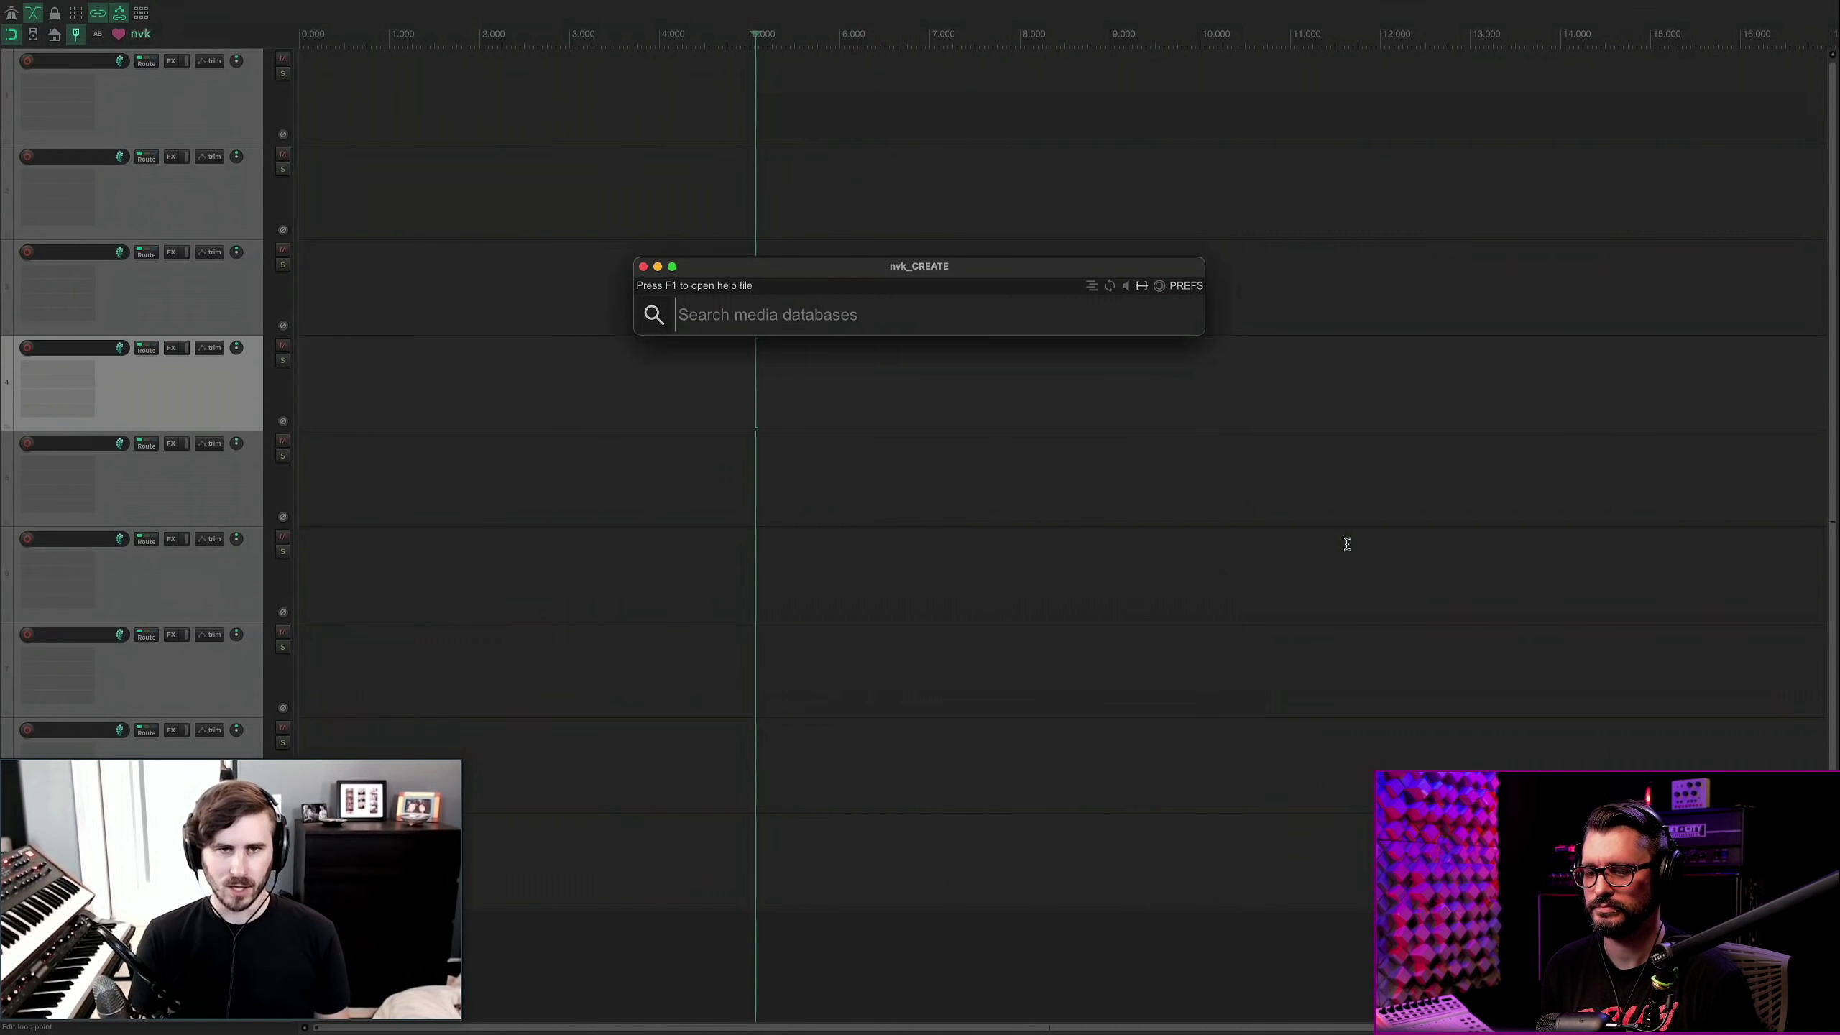
key("Escape")
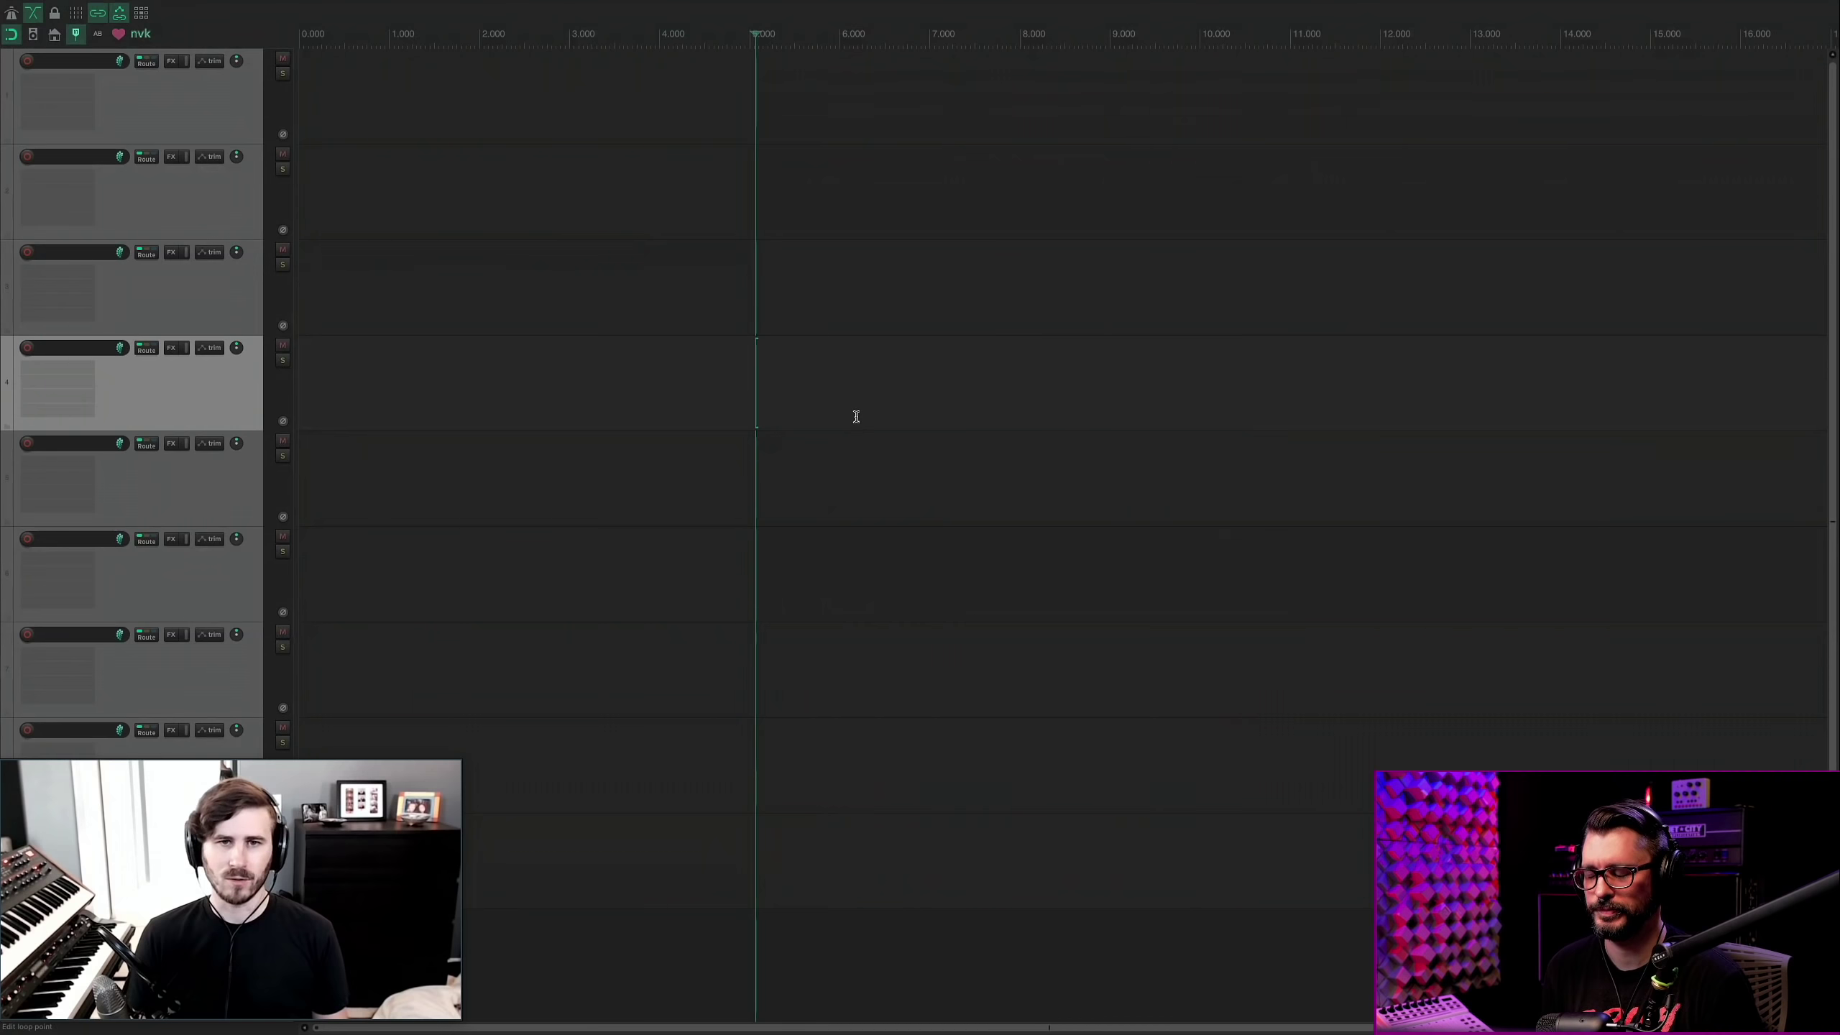
Reopen the media search and search the databases for "ice impact".
key("super+f")
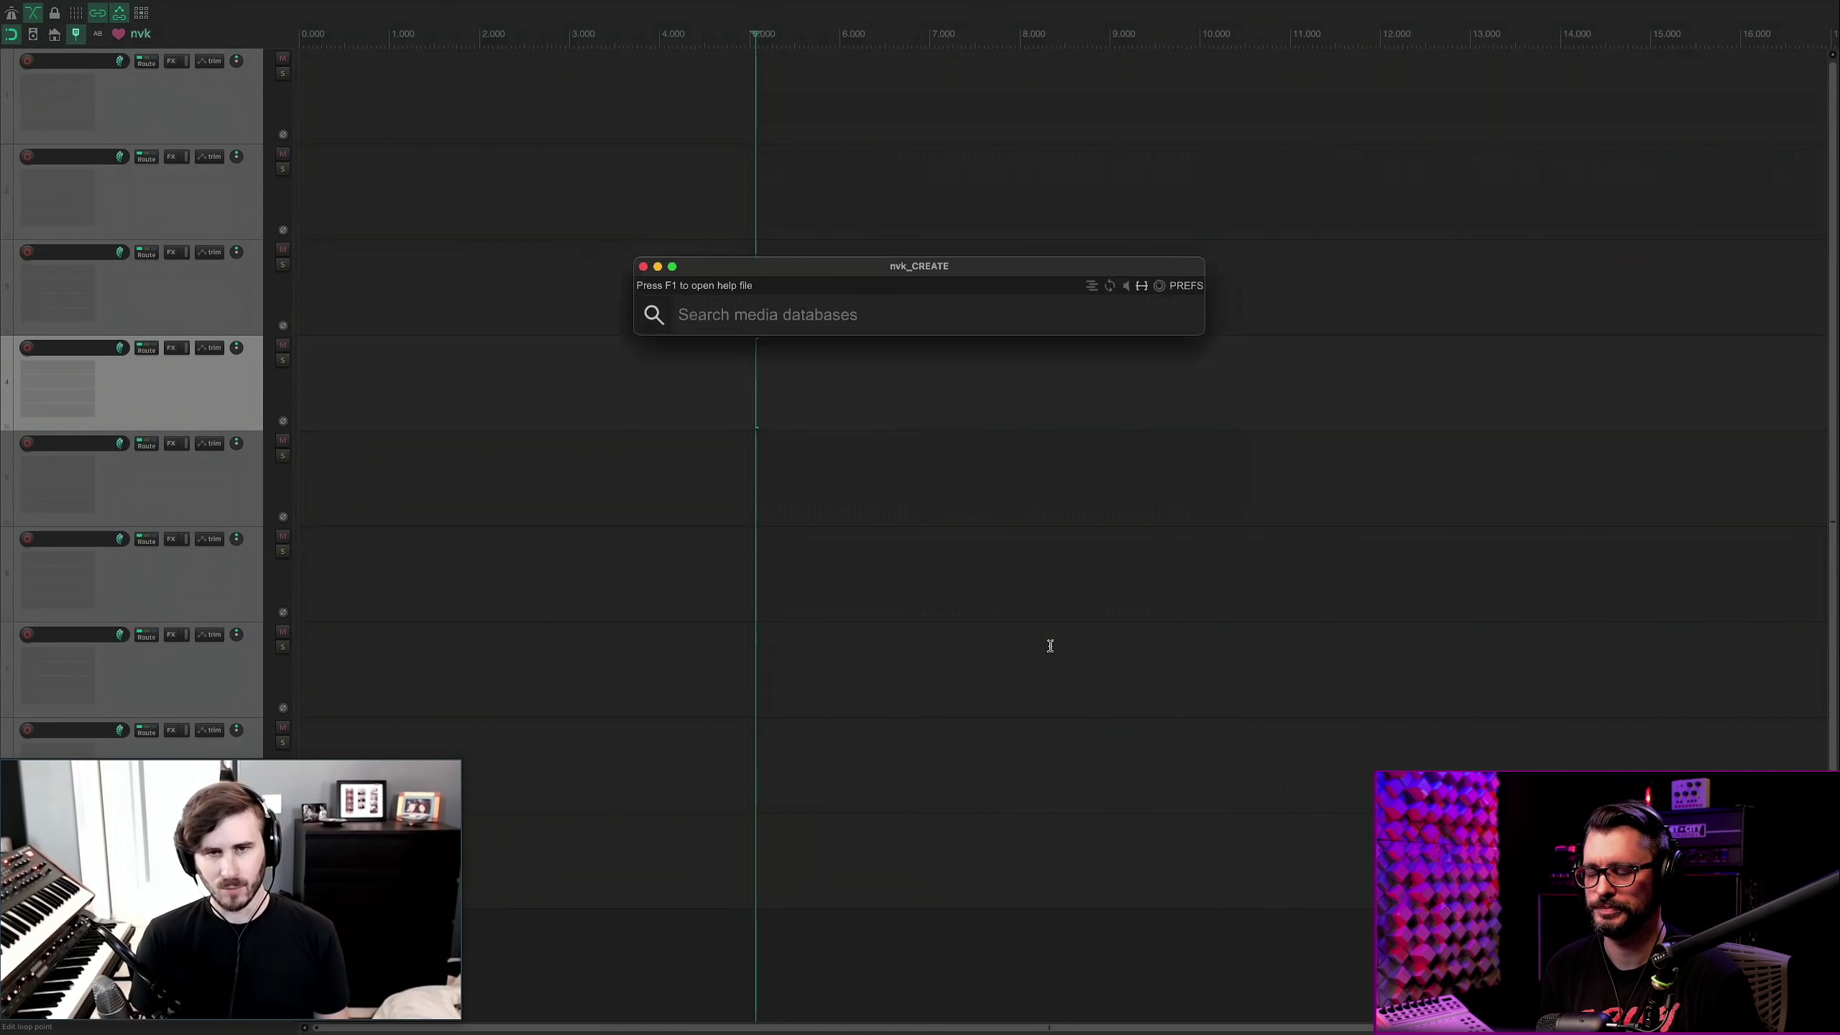
type("i")
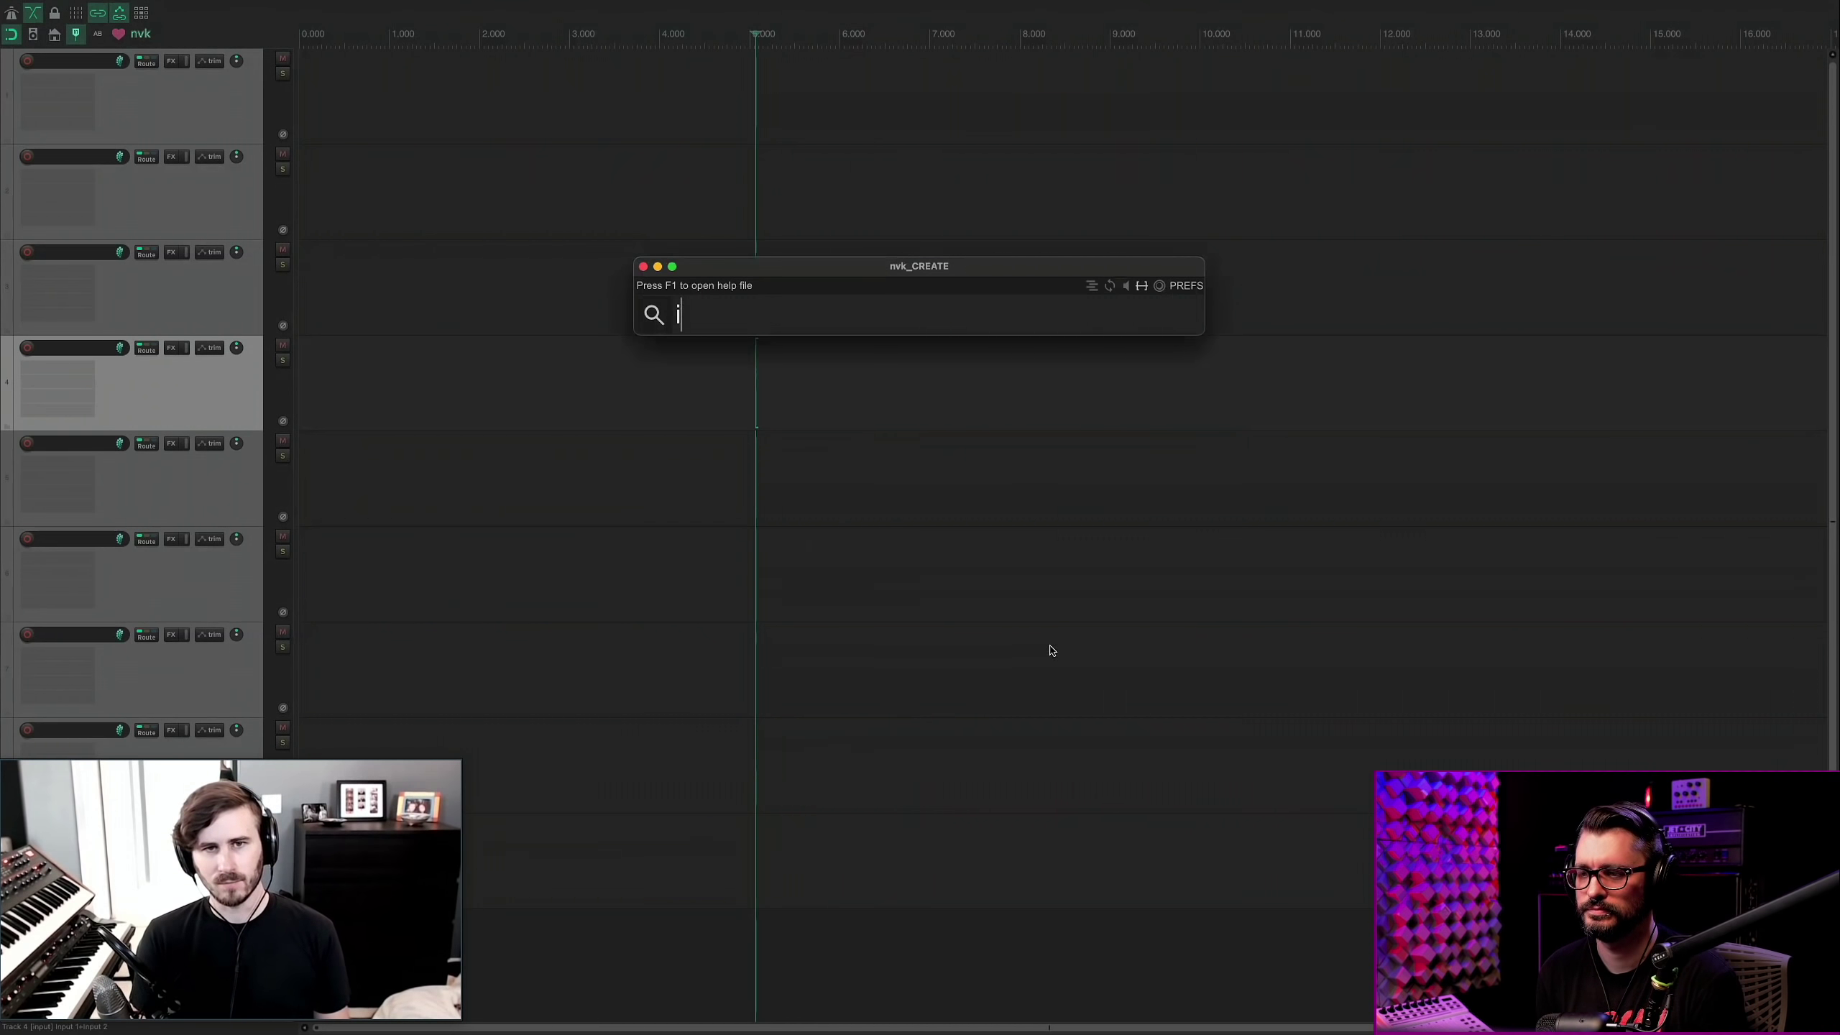
type("ce impact")
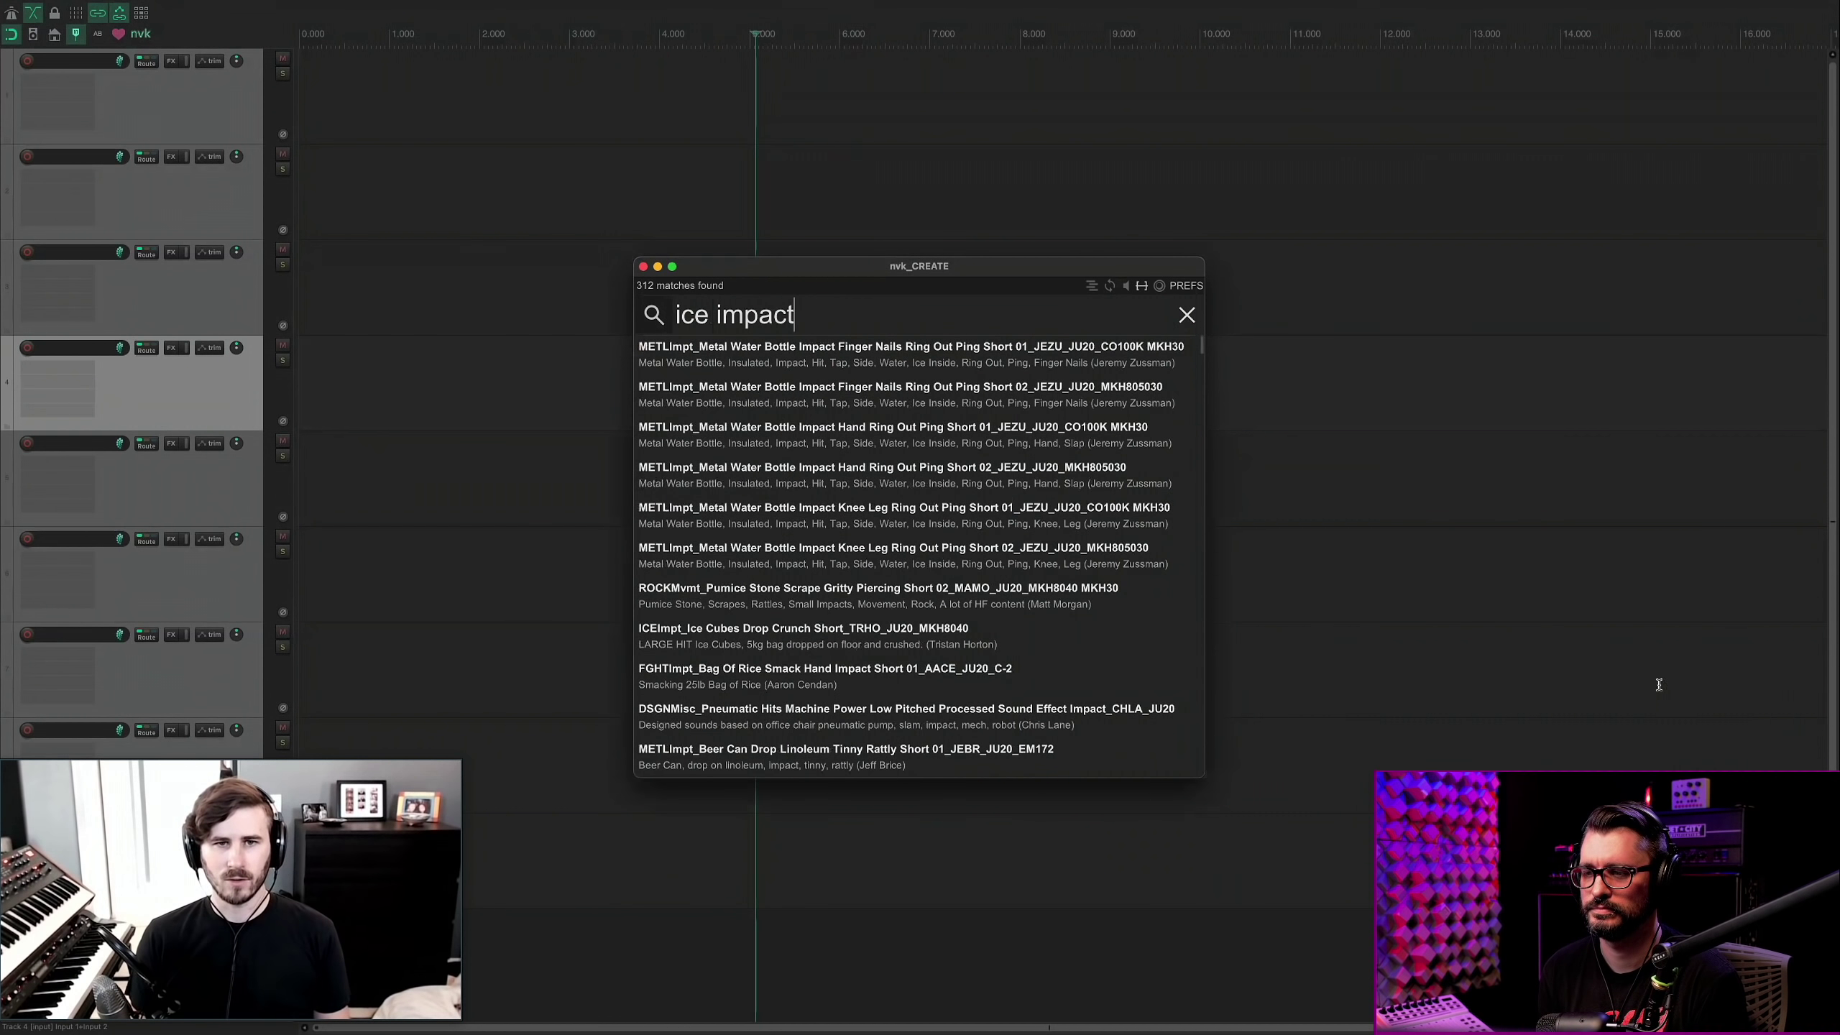
Audition the first results and insert a hit from the Metal Water Bottle Impact Knee Leg 01 recording on the fourth track.
key("Down")
key("Down")
key("Down")
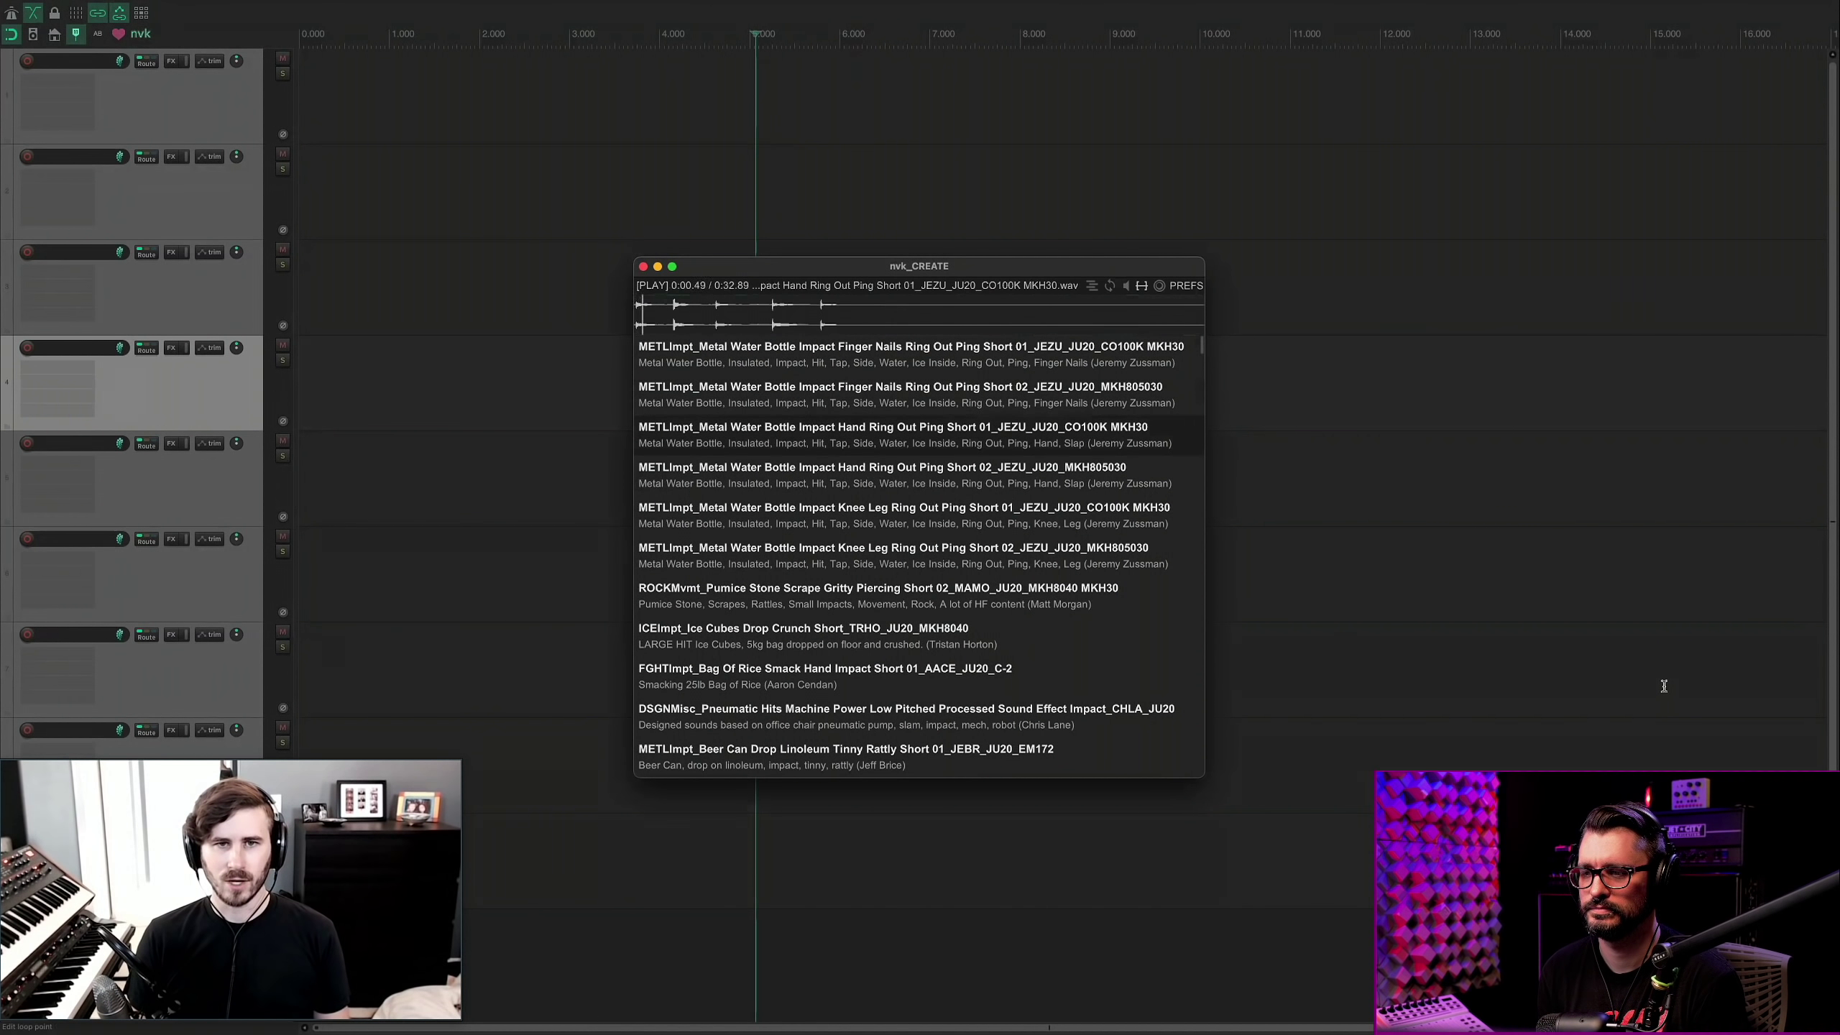
key("Down")
key("Down")
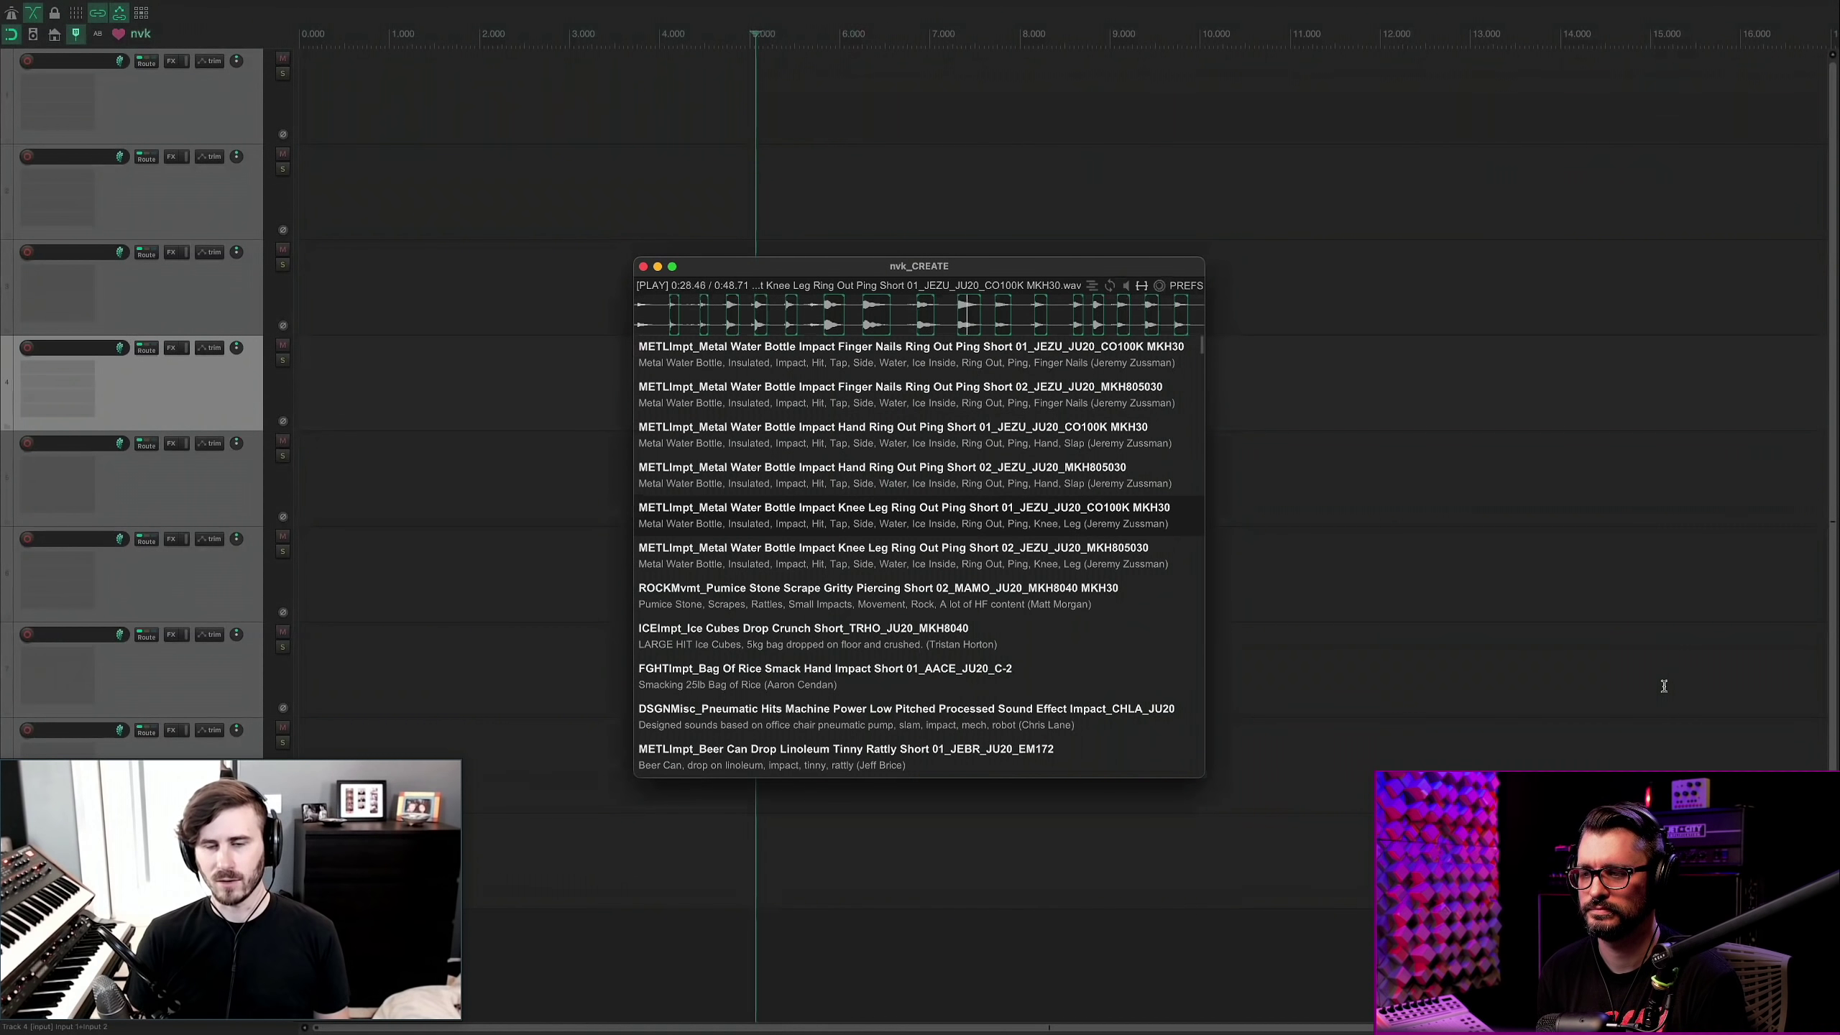
key("Left")
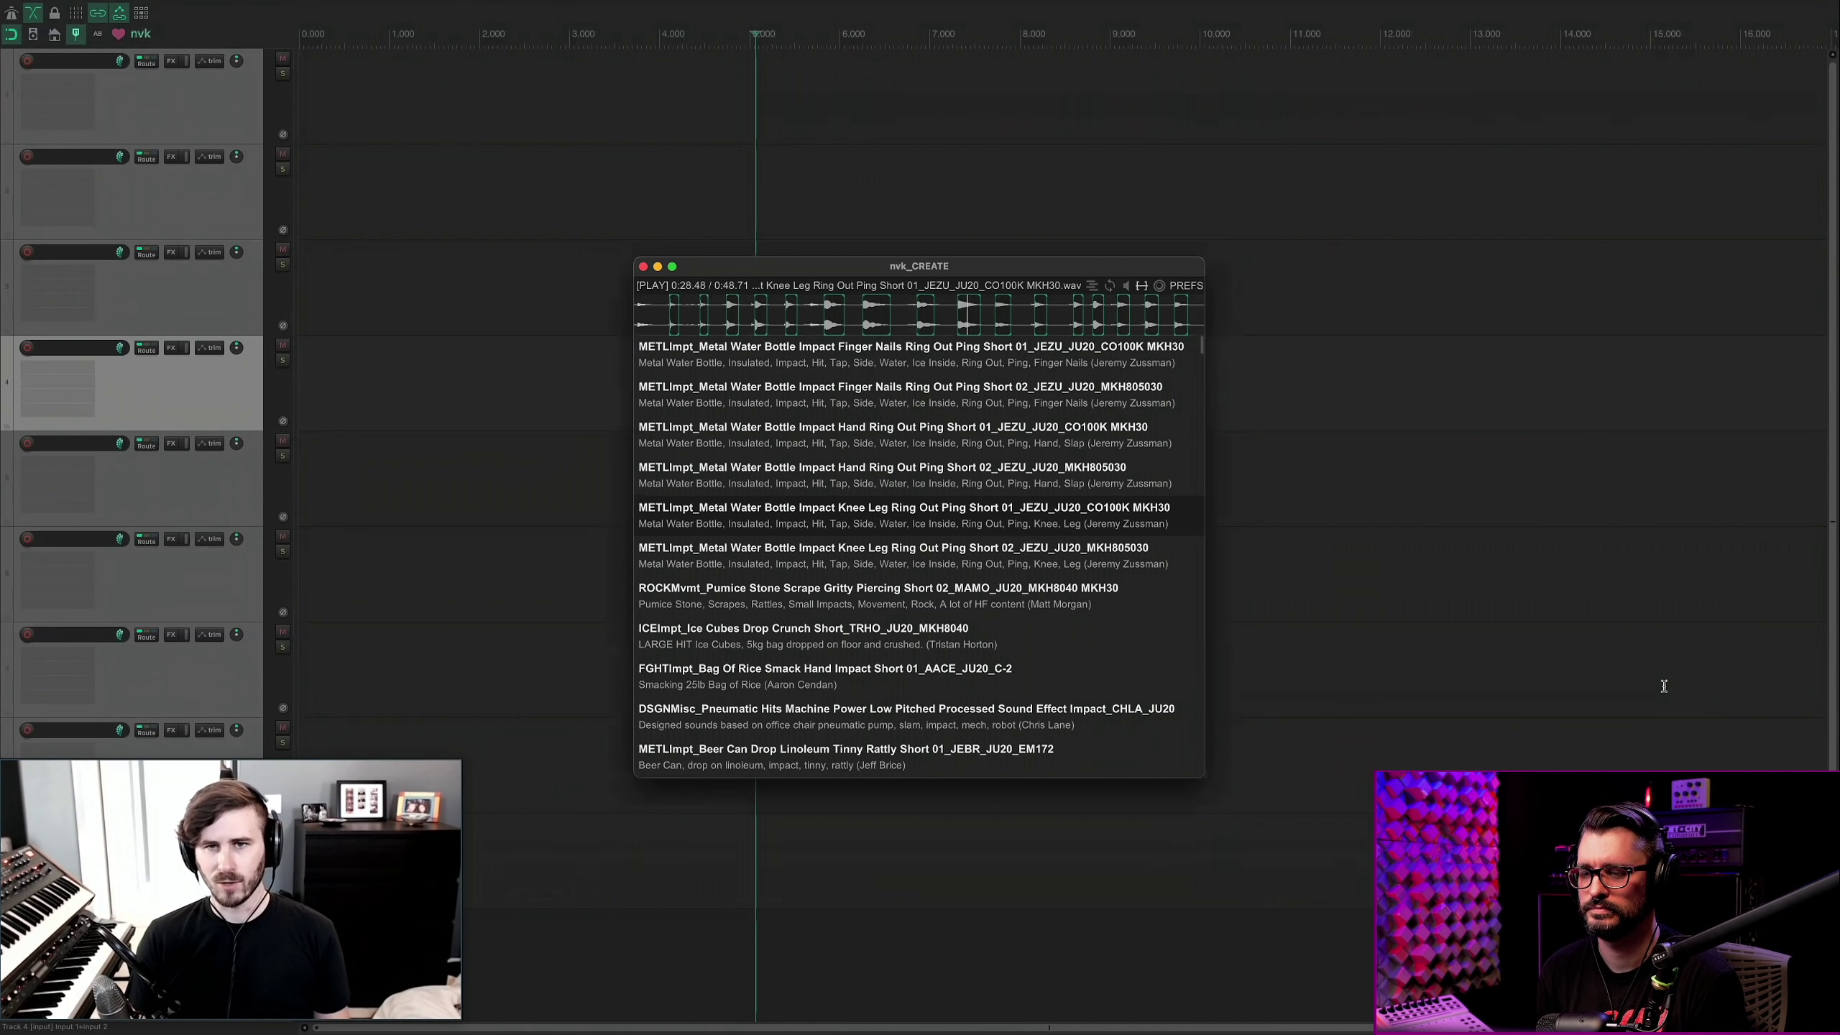
key("Return")
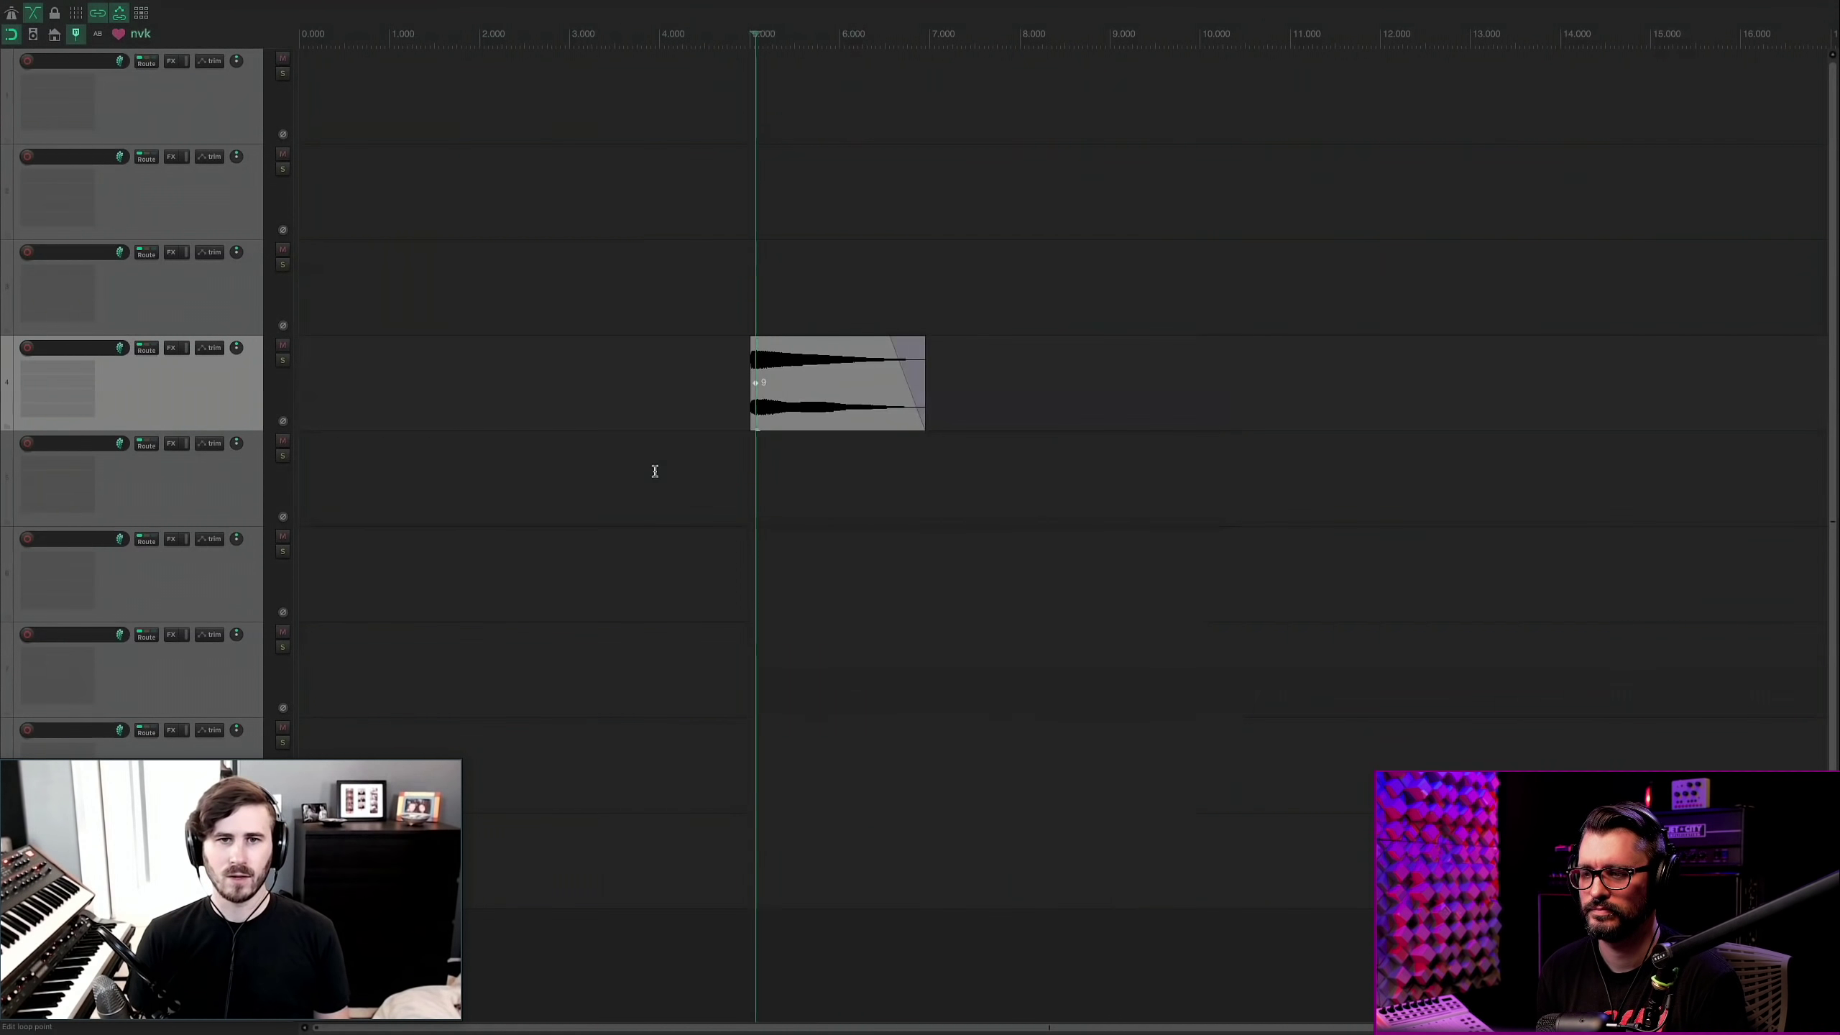
Move the inserted water bottle impact slightly earlier so it starts at about 4.7 s, and put the edit cursor at its start.
left_click(651, 439)
left_click(749, 407)
scroll(986, 462, "up", 1)
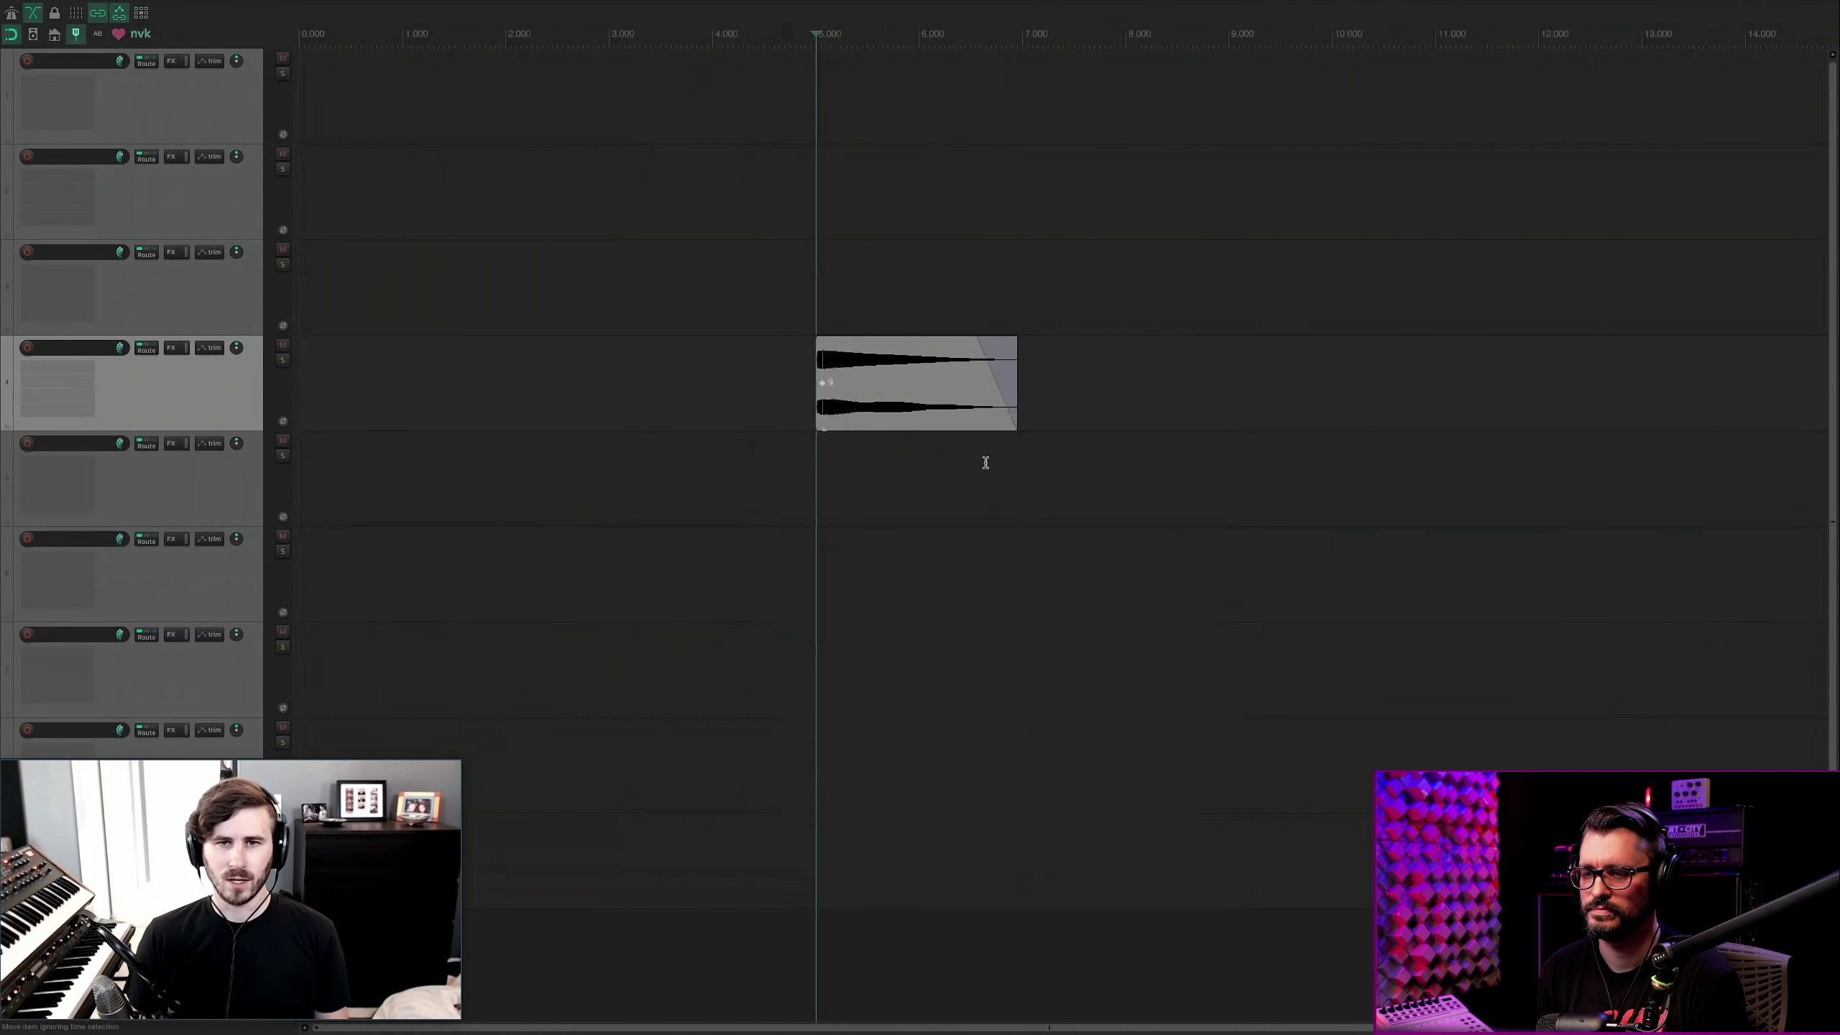
scroll(986, 463, "up", 1)
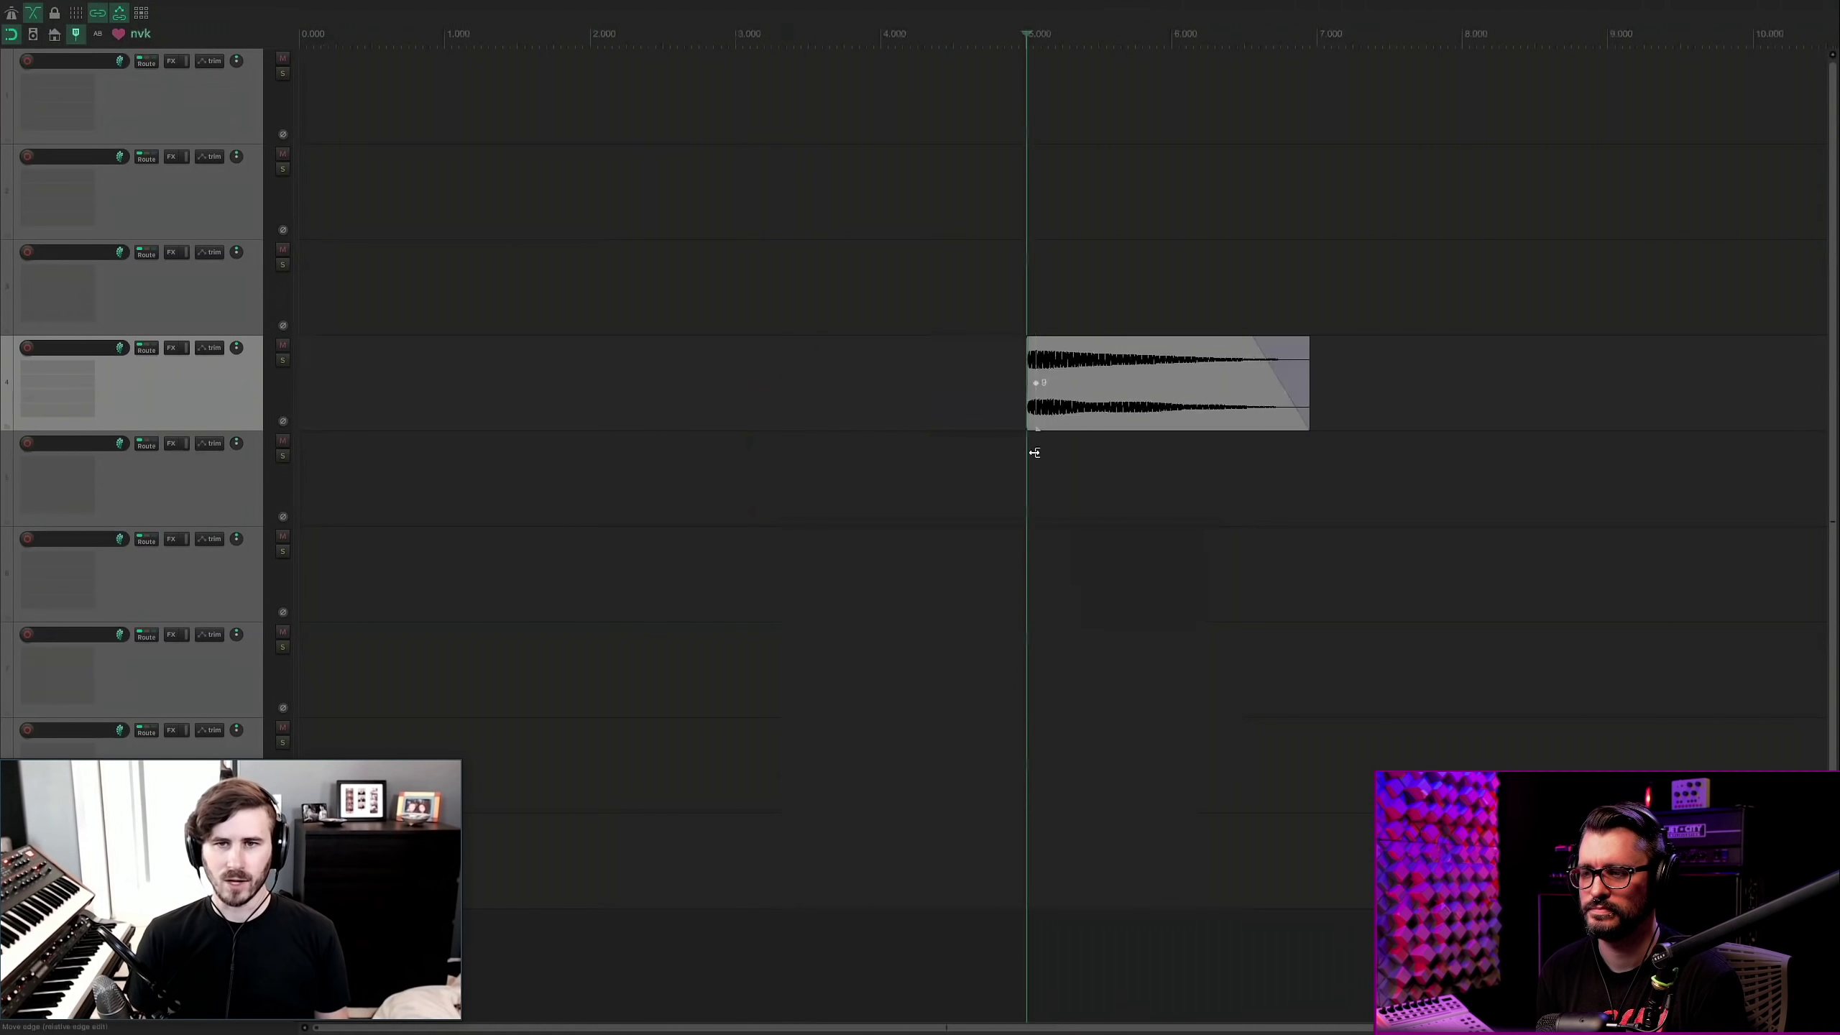
left_click(1092, 410)
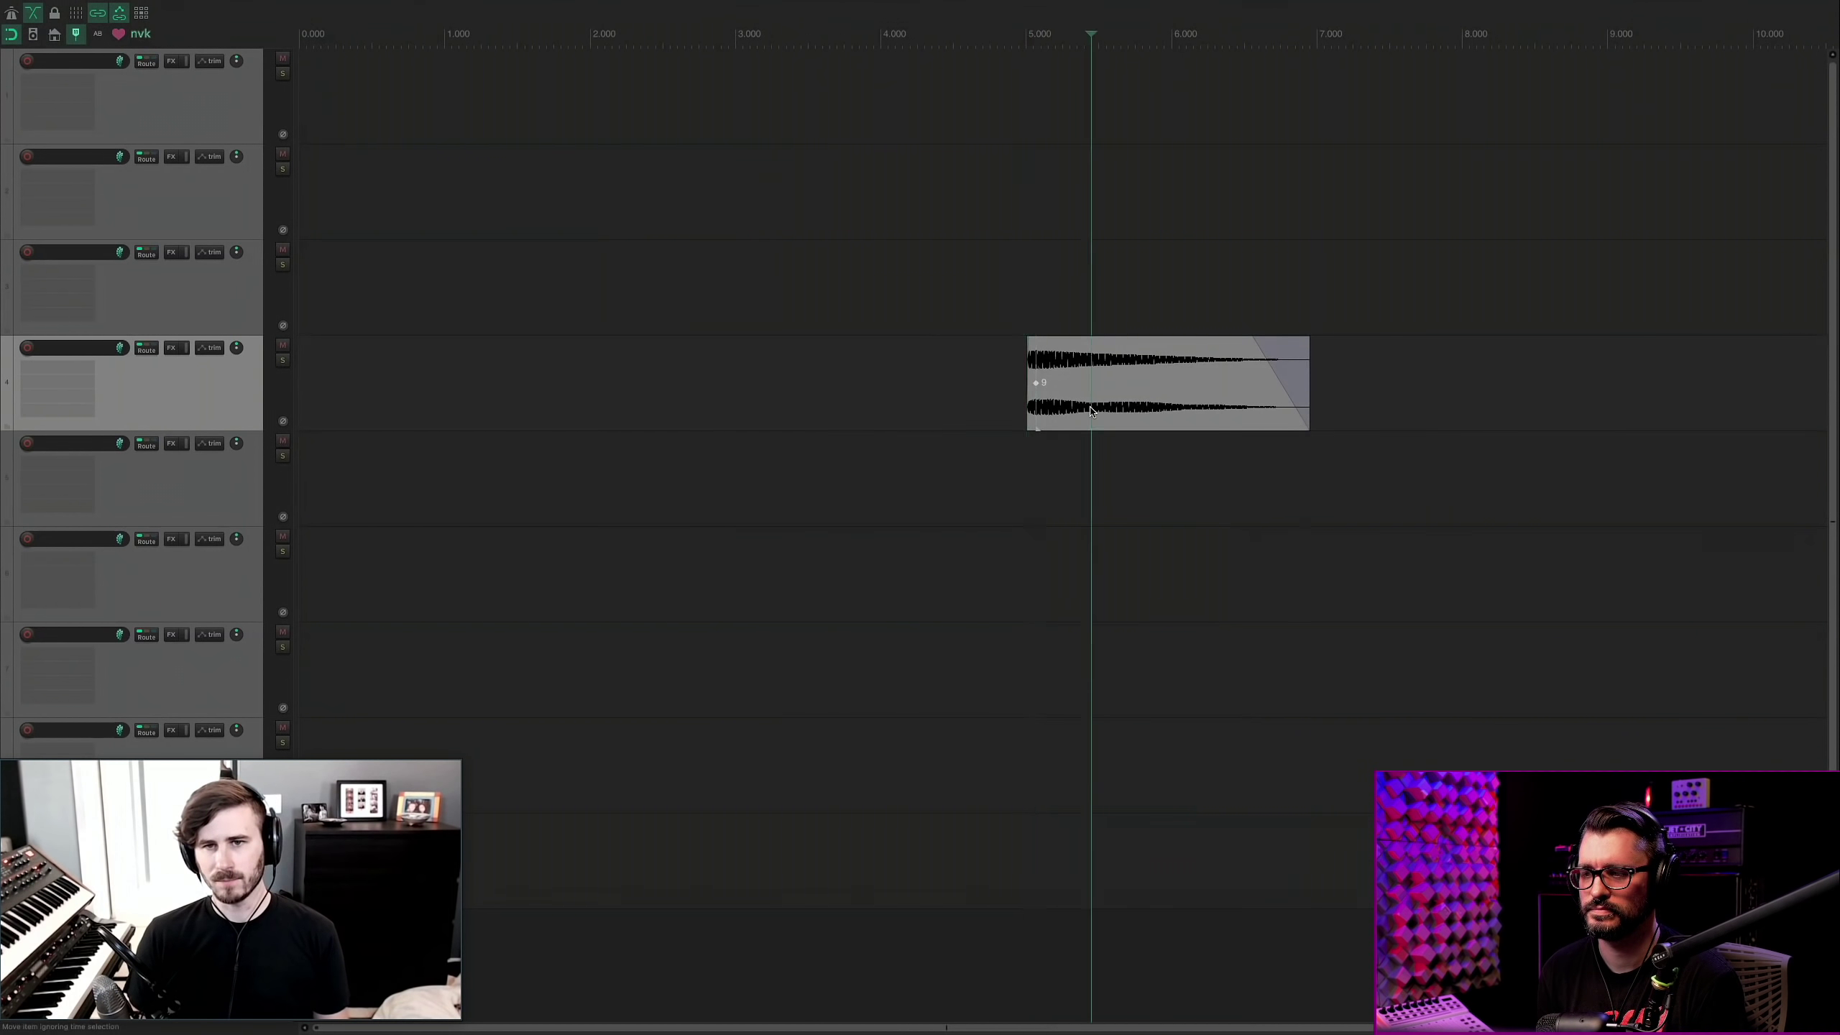
scroll(1266, 382, "up", 1)
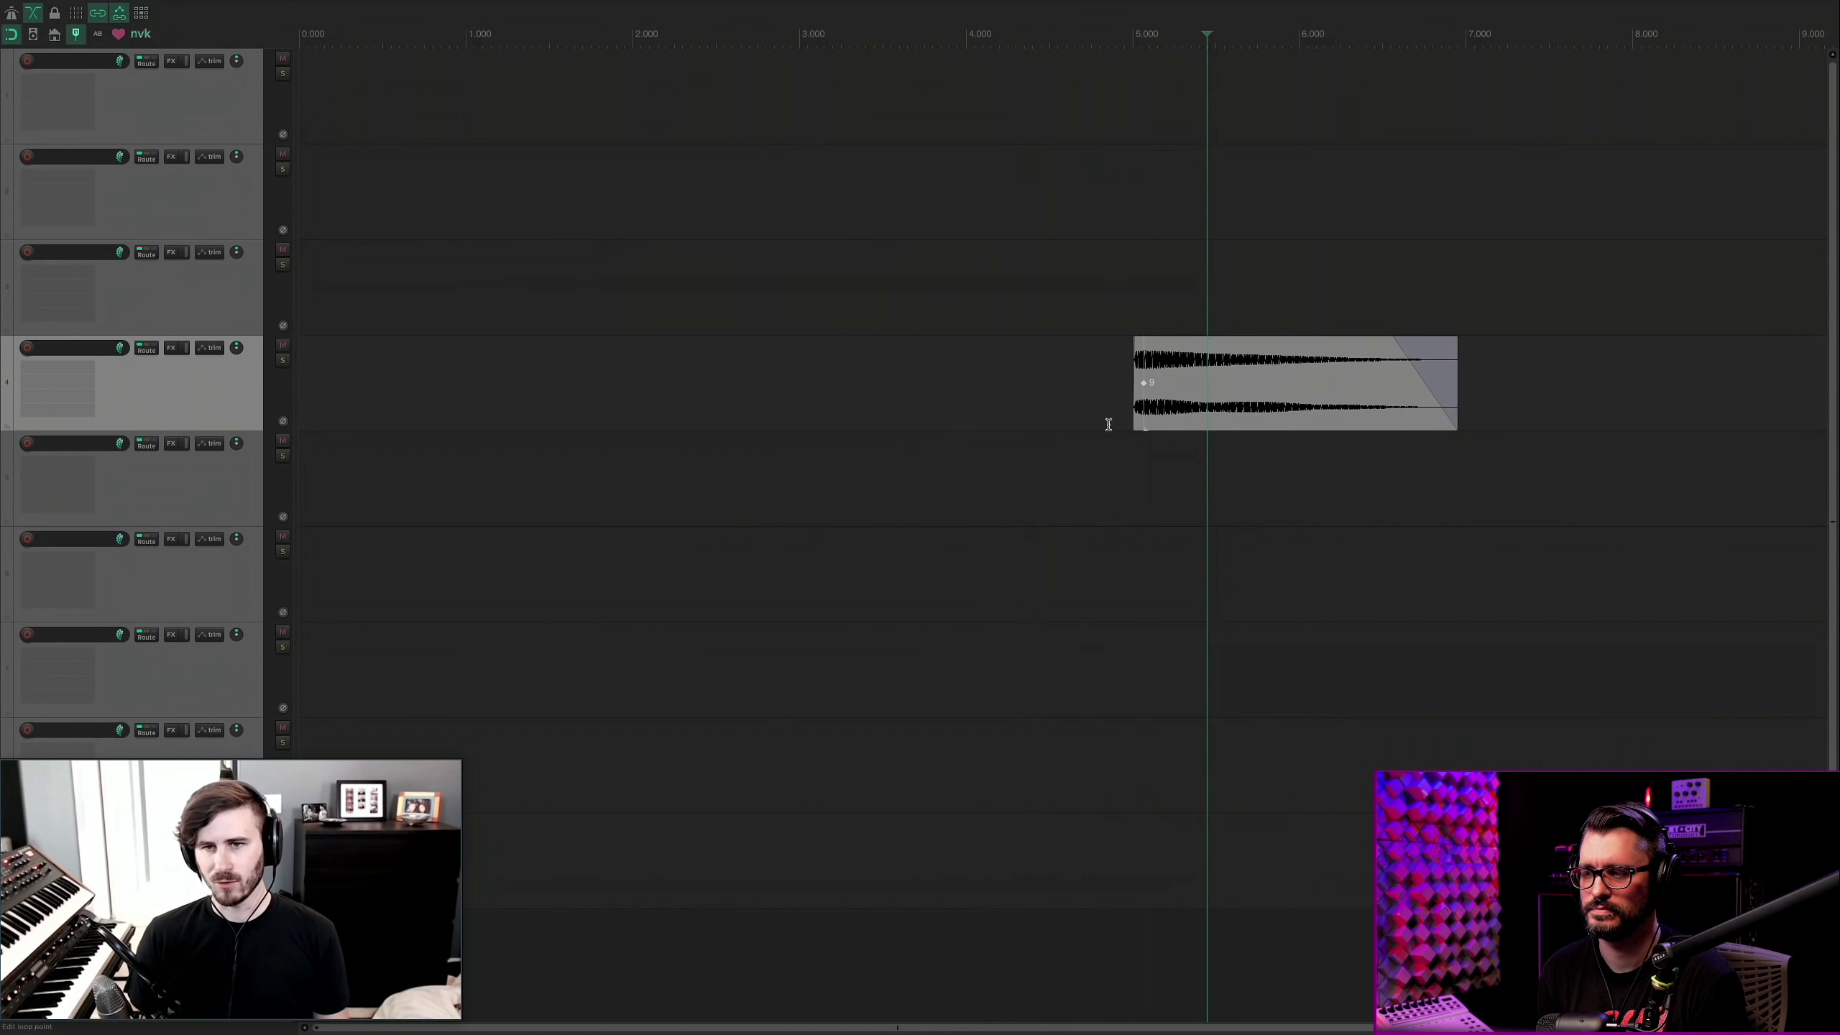
left_click_drag(1137, 416, 1091, 416)
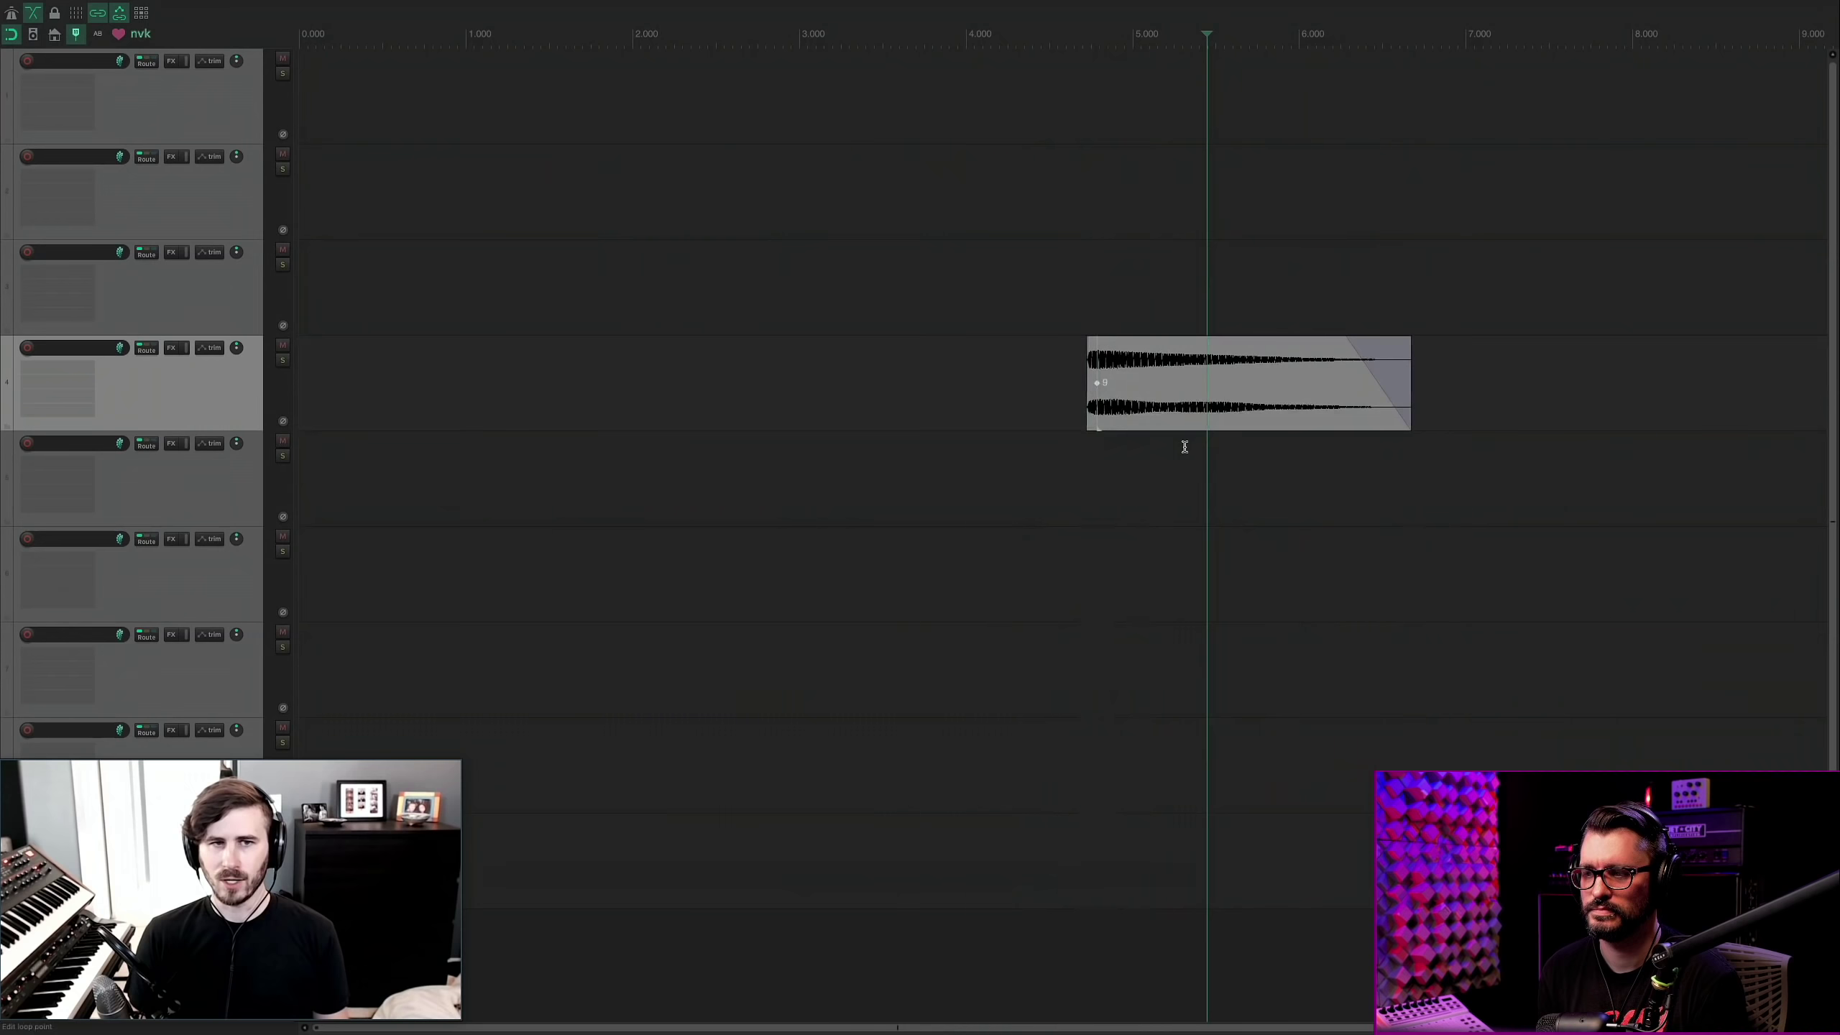
scroll(1185, 447, "down", 3)
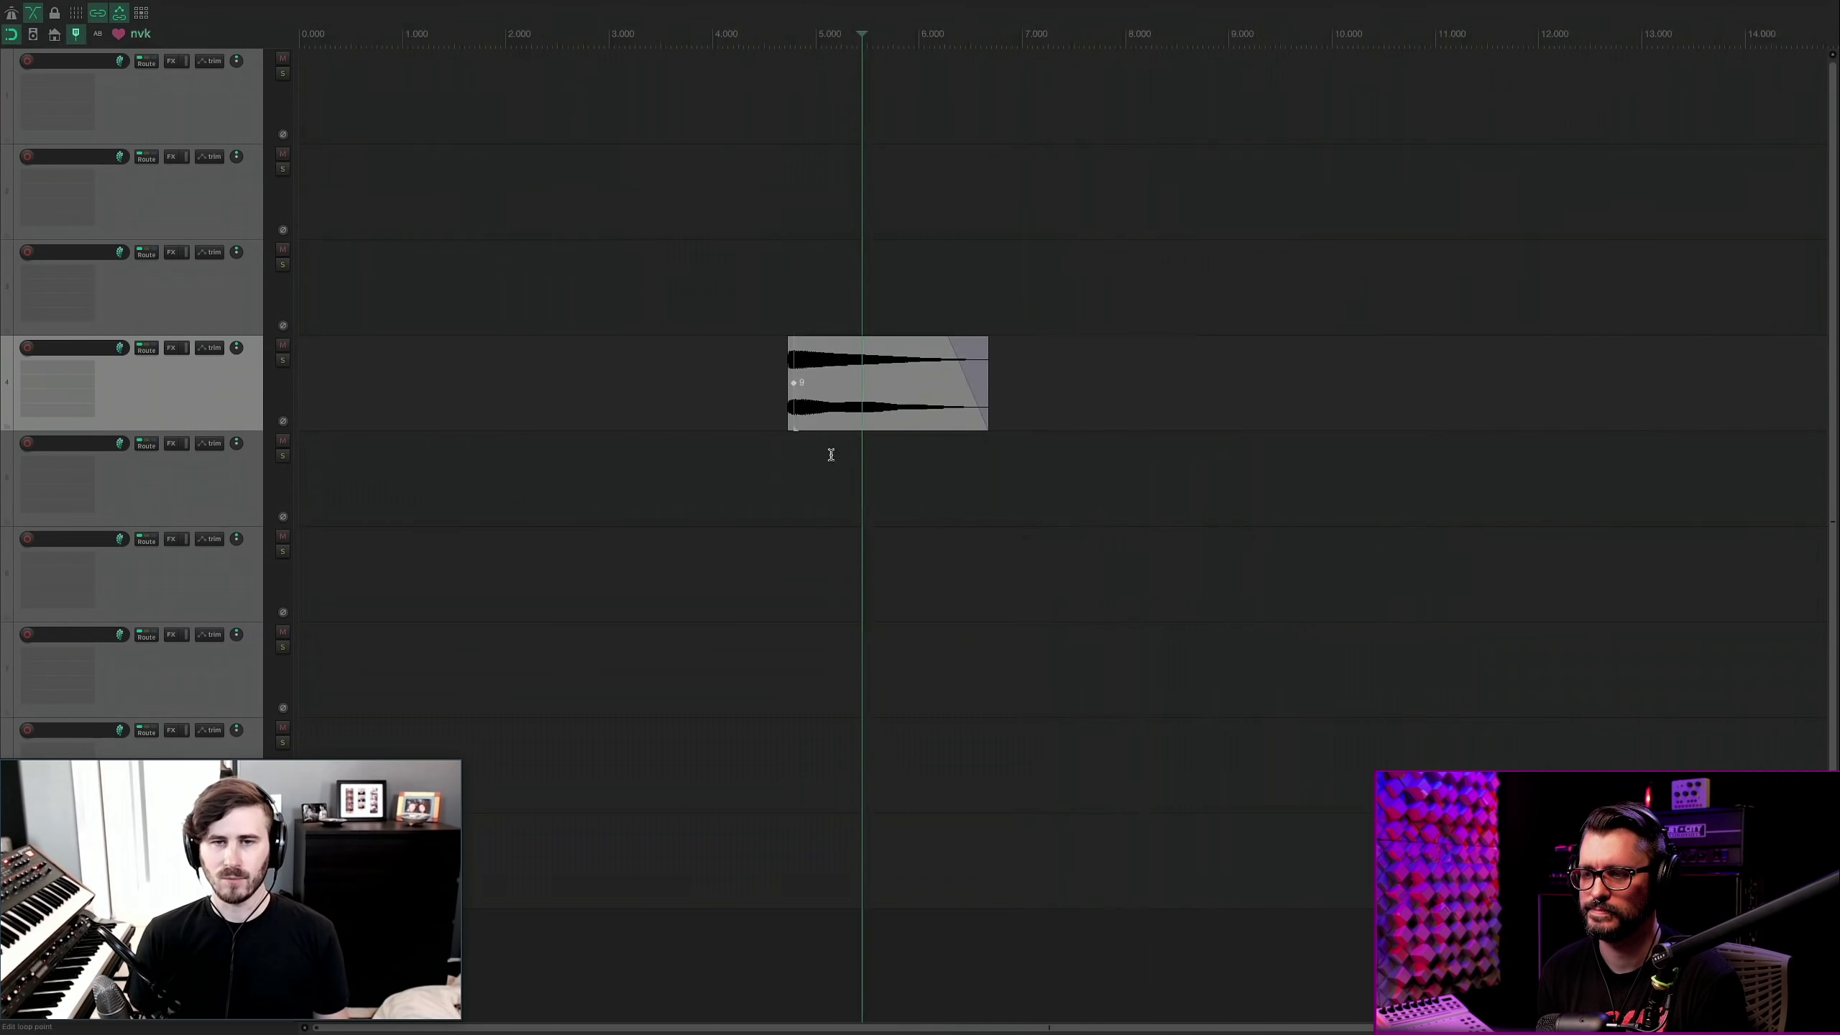
left_click(791, 415)
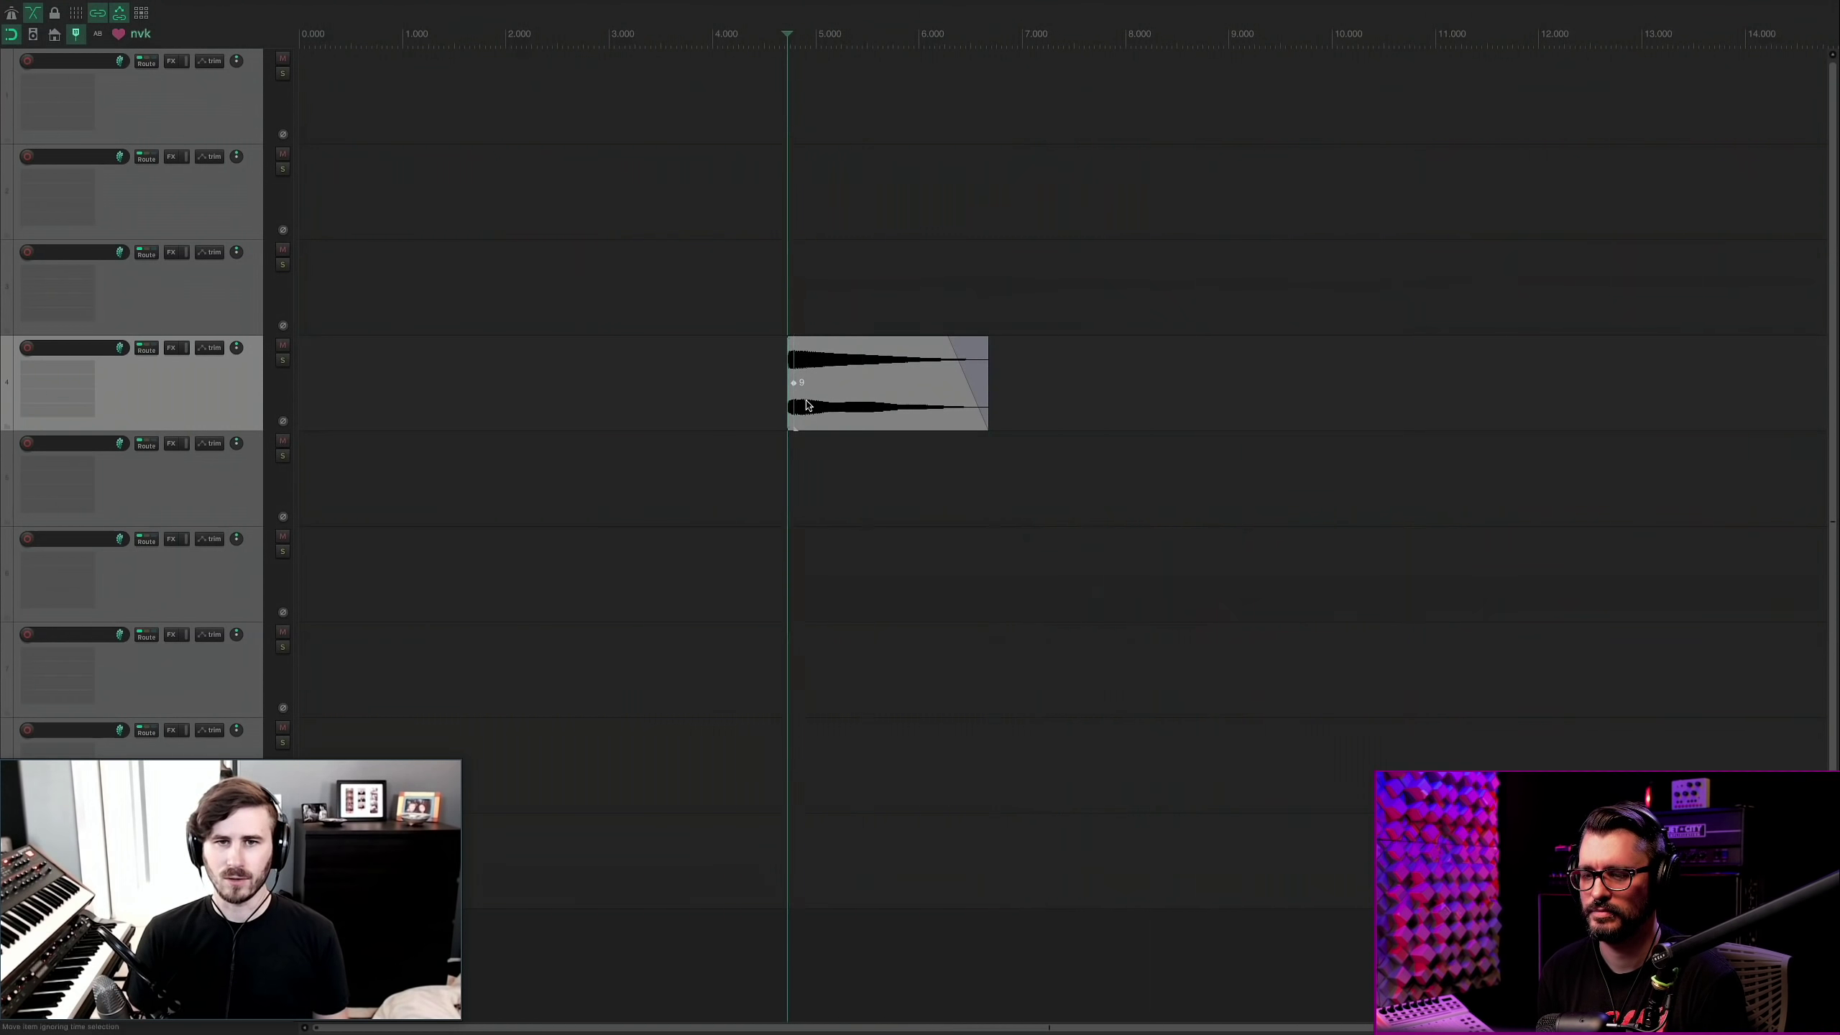
Try extending the impact item's start backwards to expose the recording's earlier hits and shifting the item along the timeline.
left_click_drag(788, 407, 135, 391)
scroll(641, 369, "down", 5)
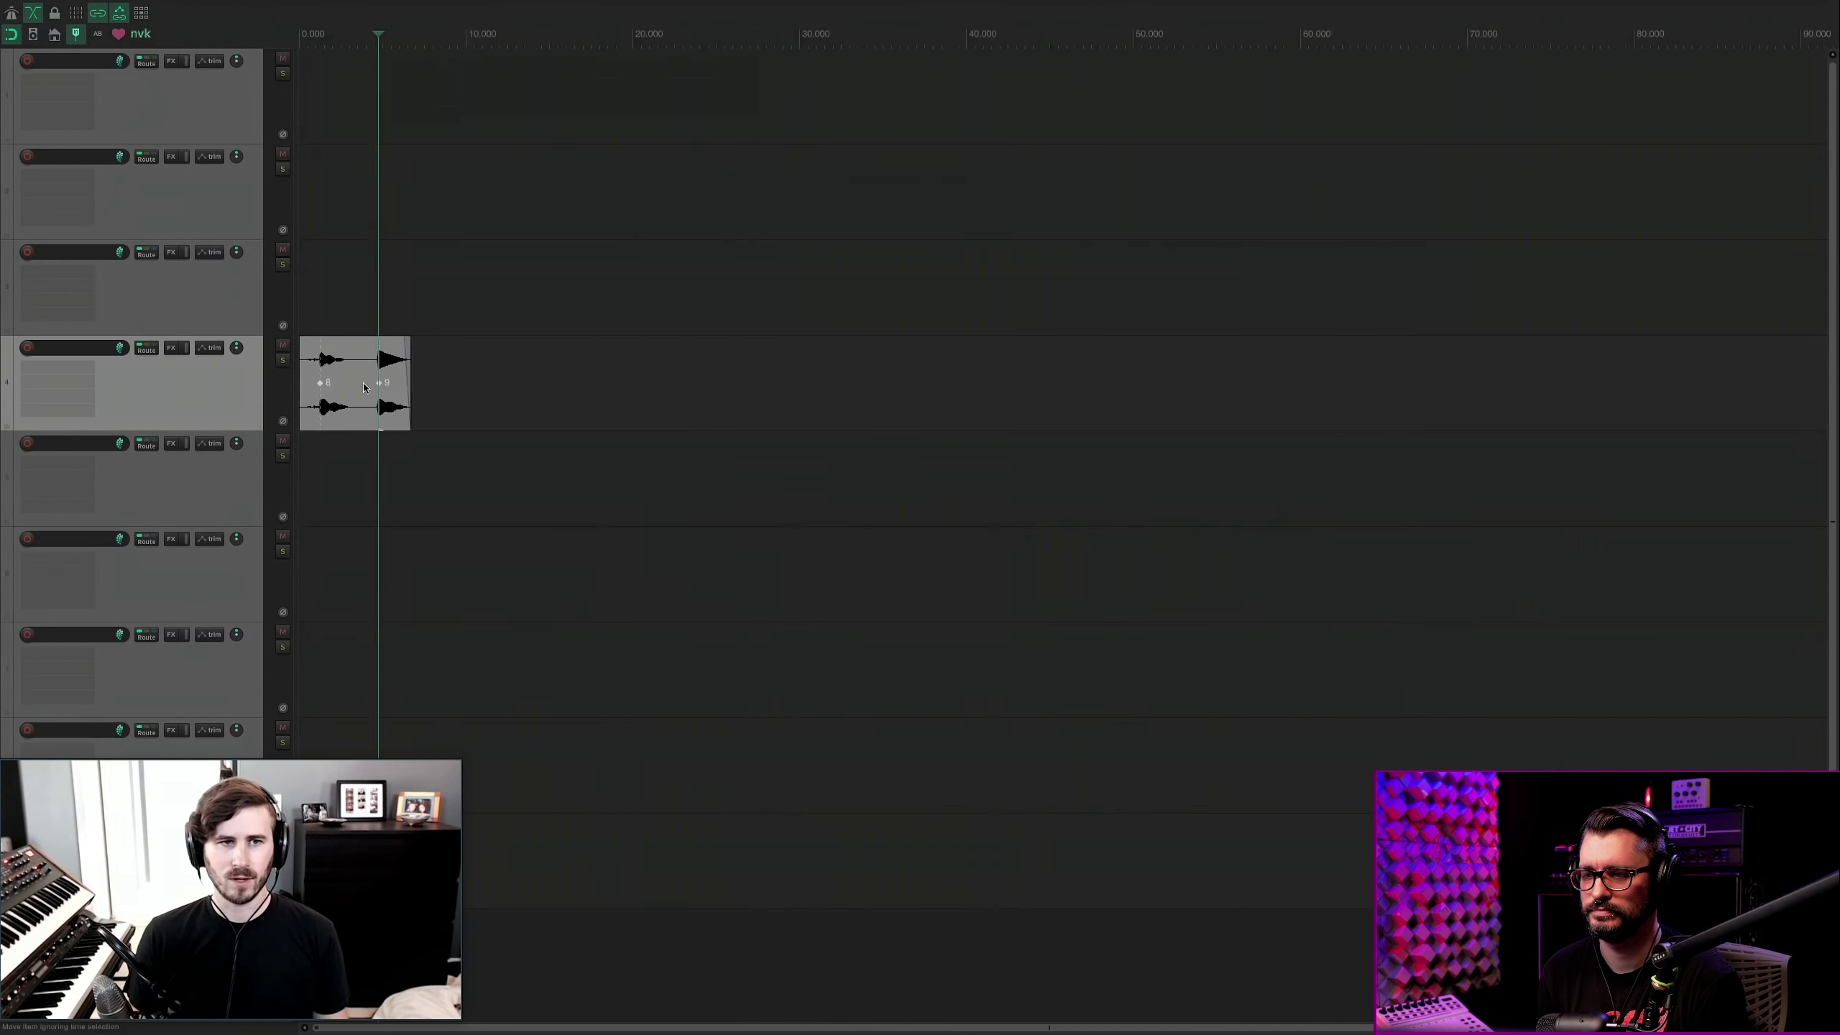
mouse_move(362, 391)
left_mouse_down()
mouse_move(831, 408)
mouse_move(464, 390)
left_mouse_up()
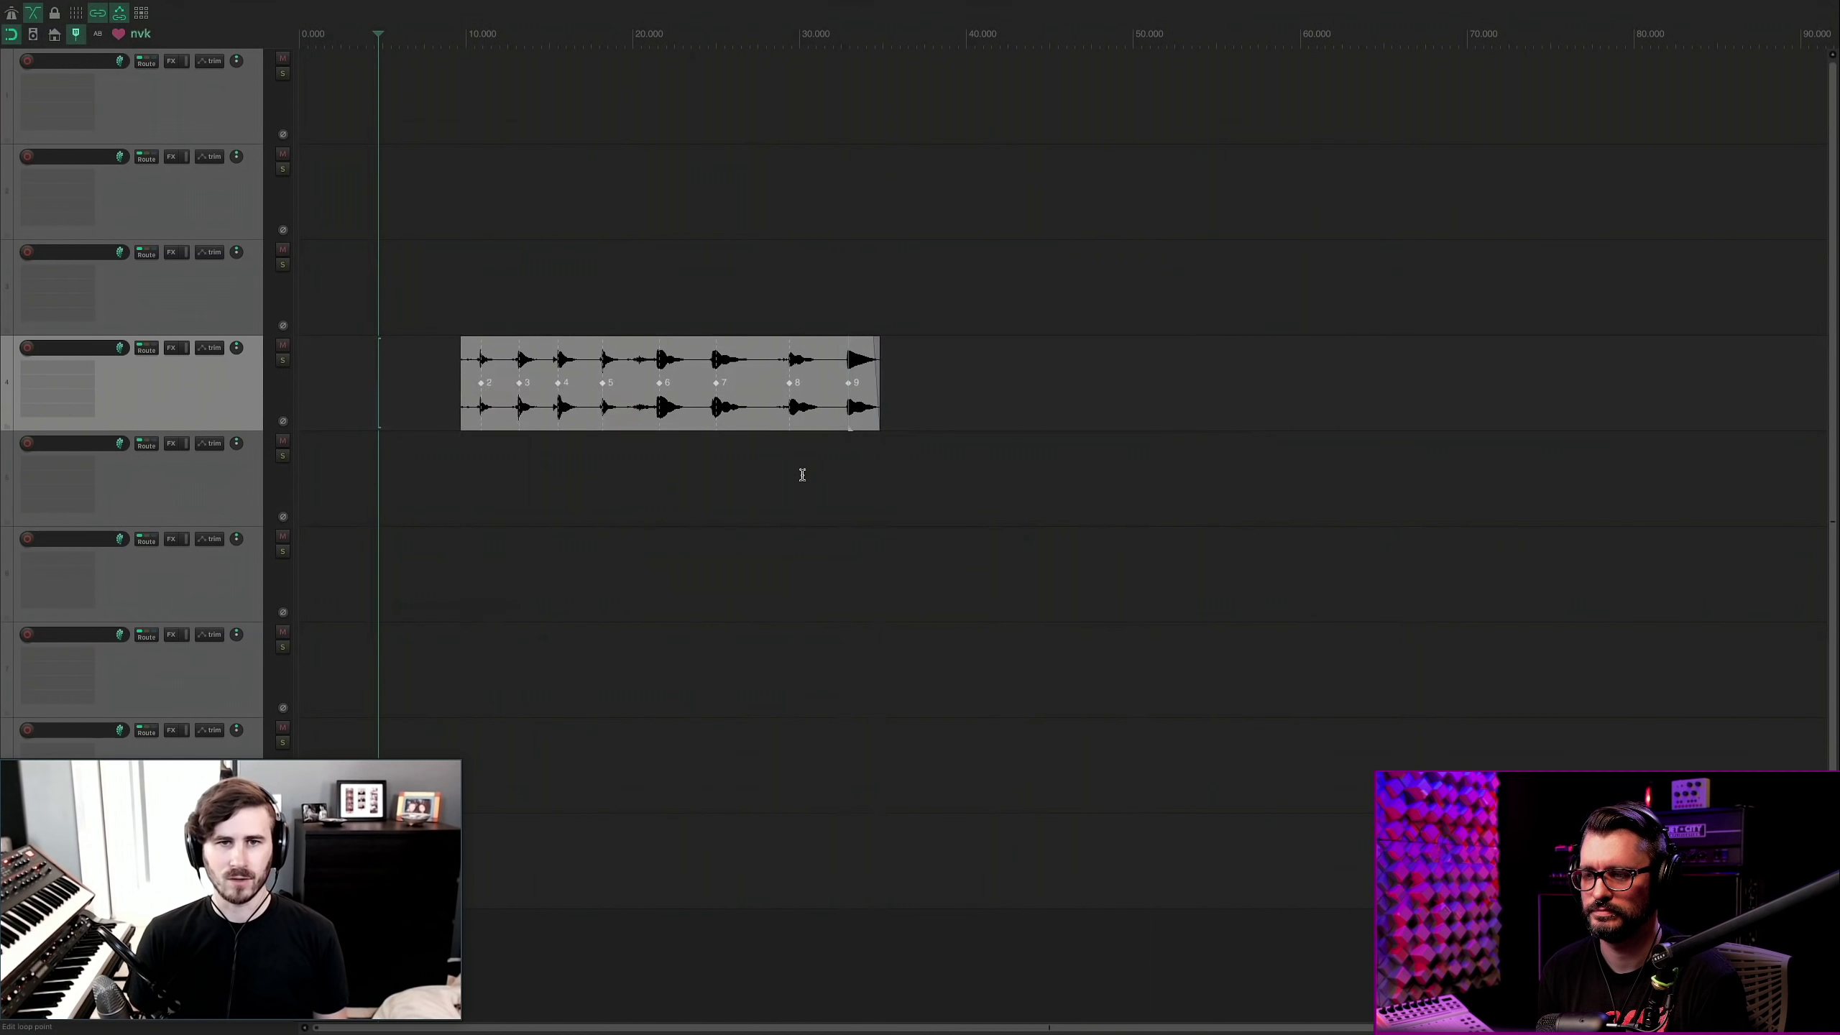
Undo the last edits to the impact item's length and position.
key("ctrl+z")
key("ctrl+z")
key("ctrl+z")
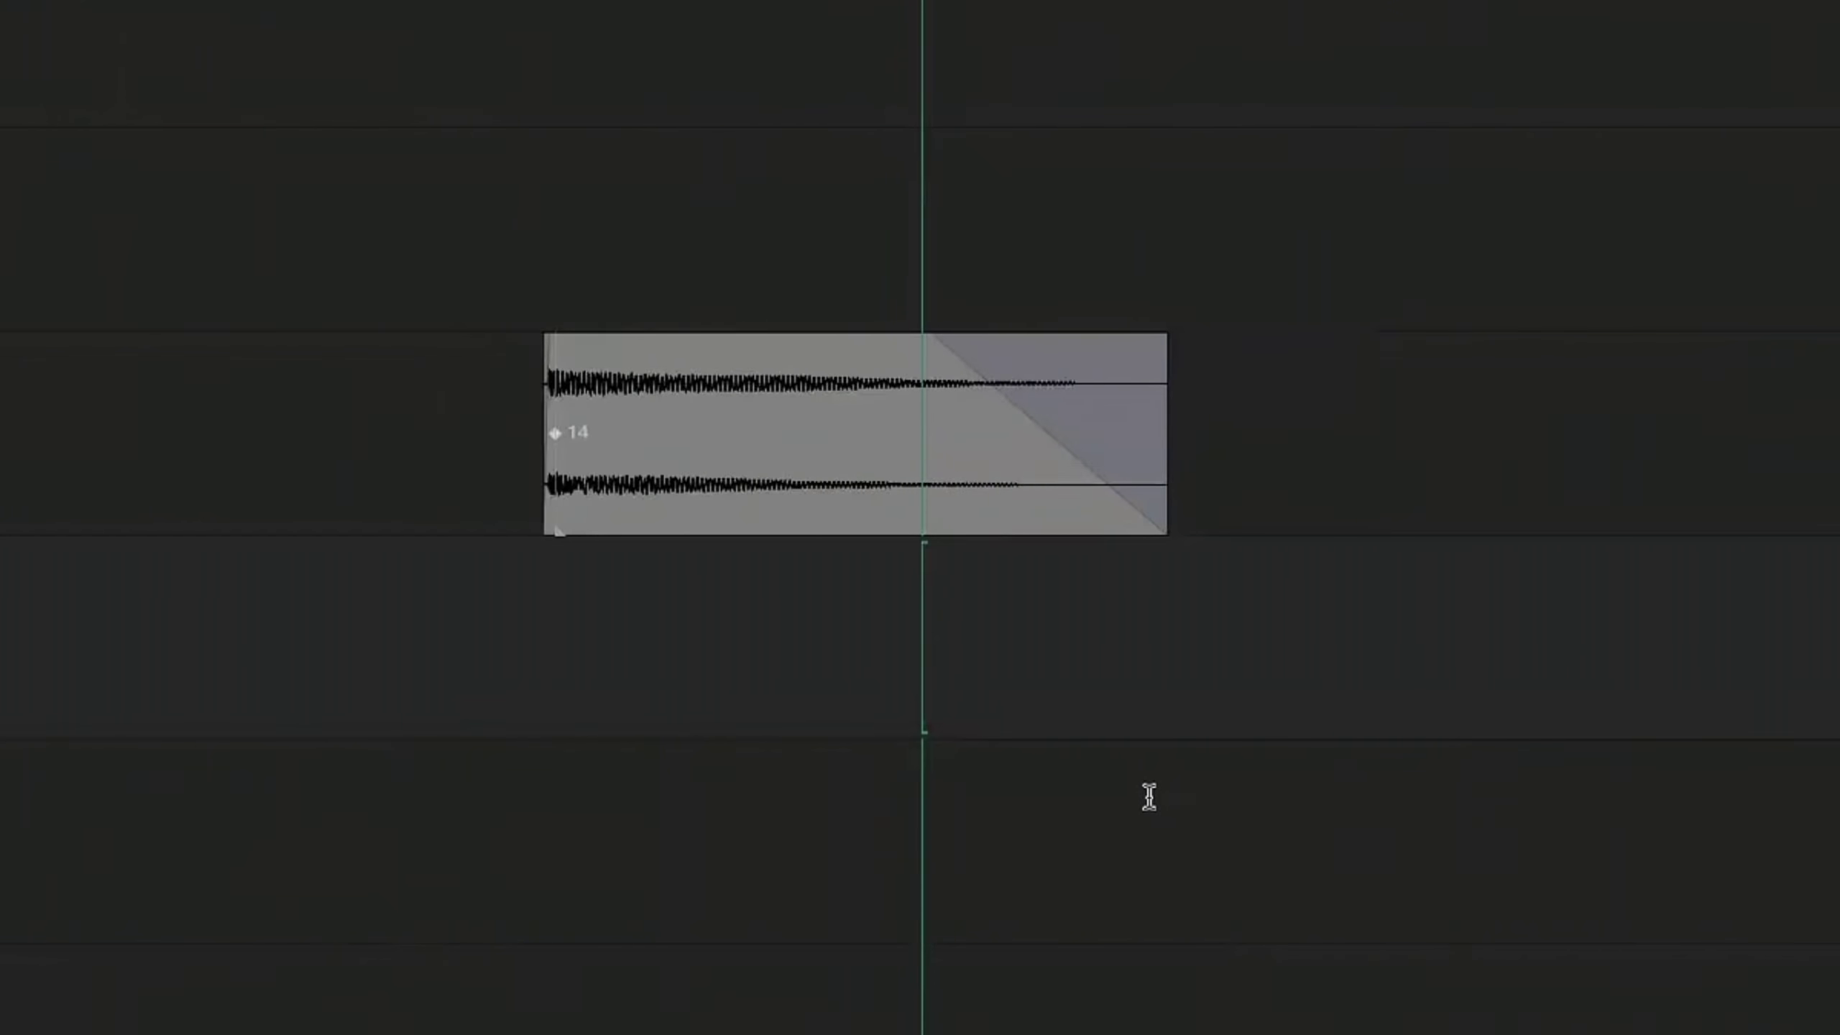
Cycle the impact item through the hits of its source recording up to the hit marked 12.
key("t")
key("t")
key("t")
key("t")
key("t")
key("t")
key("t")
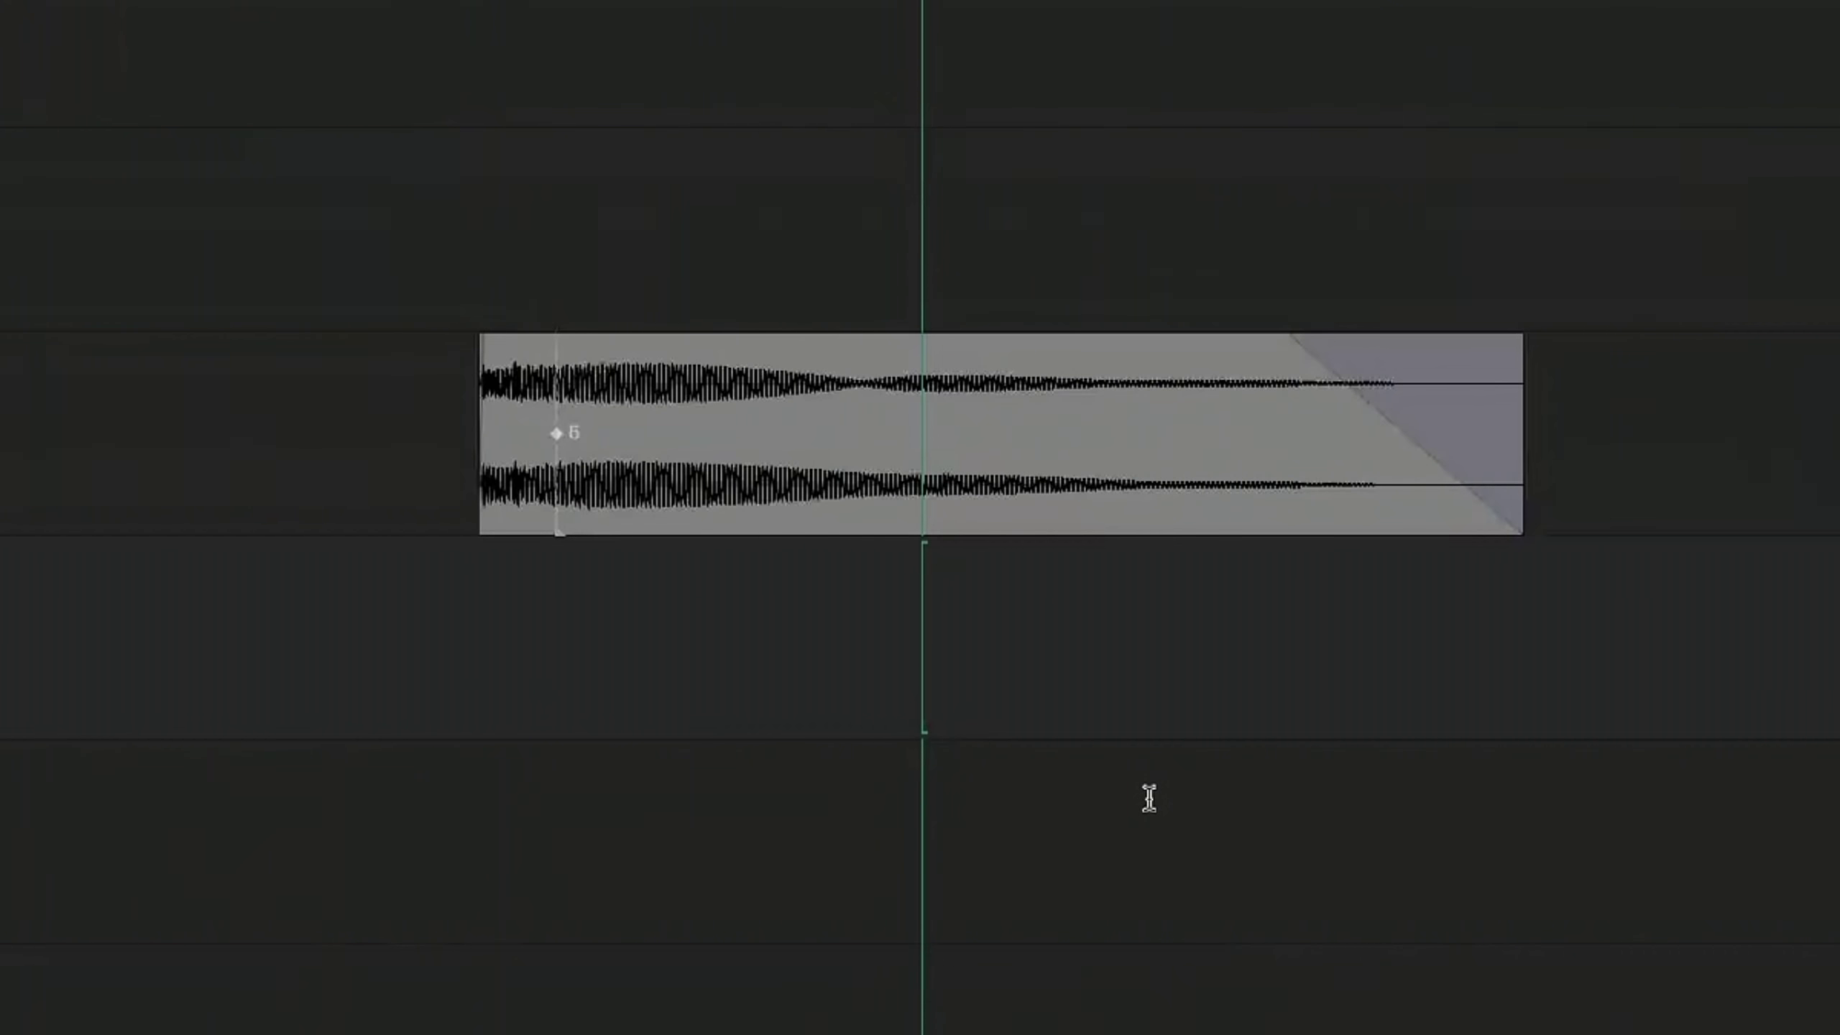
key("t")
key("t")
key("t")
key("t")
key("t")
key("t")
key("t")
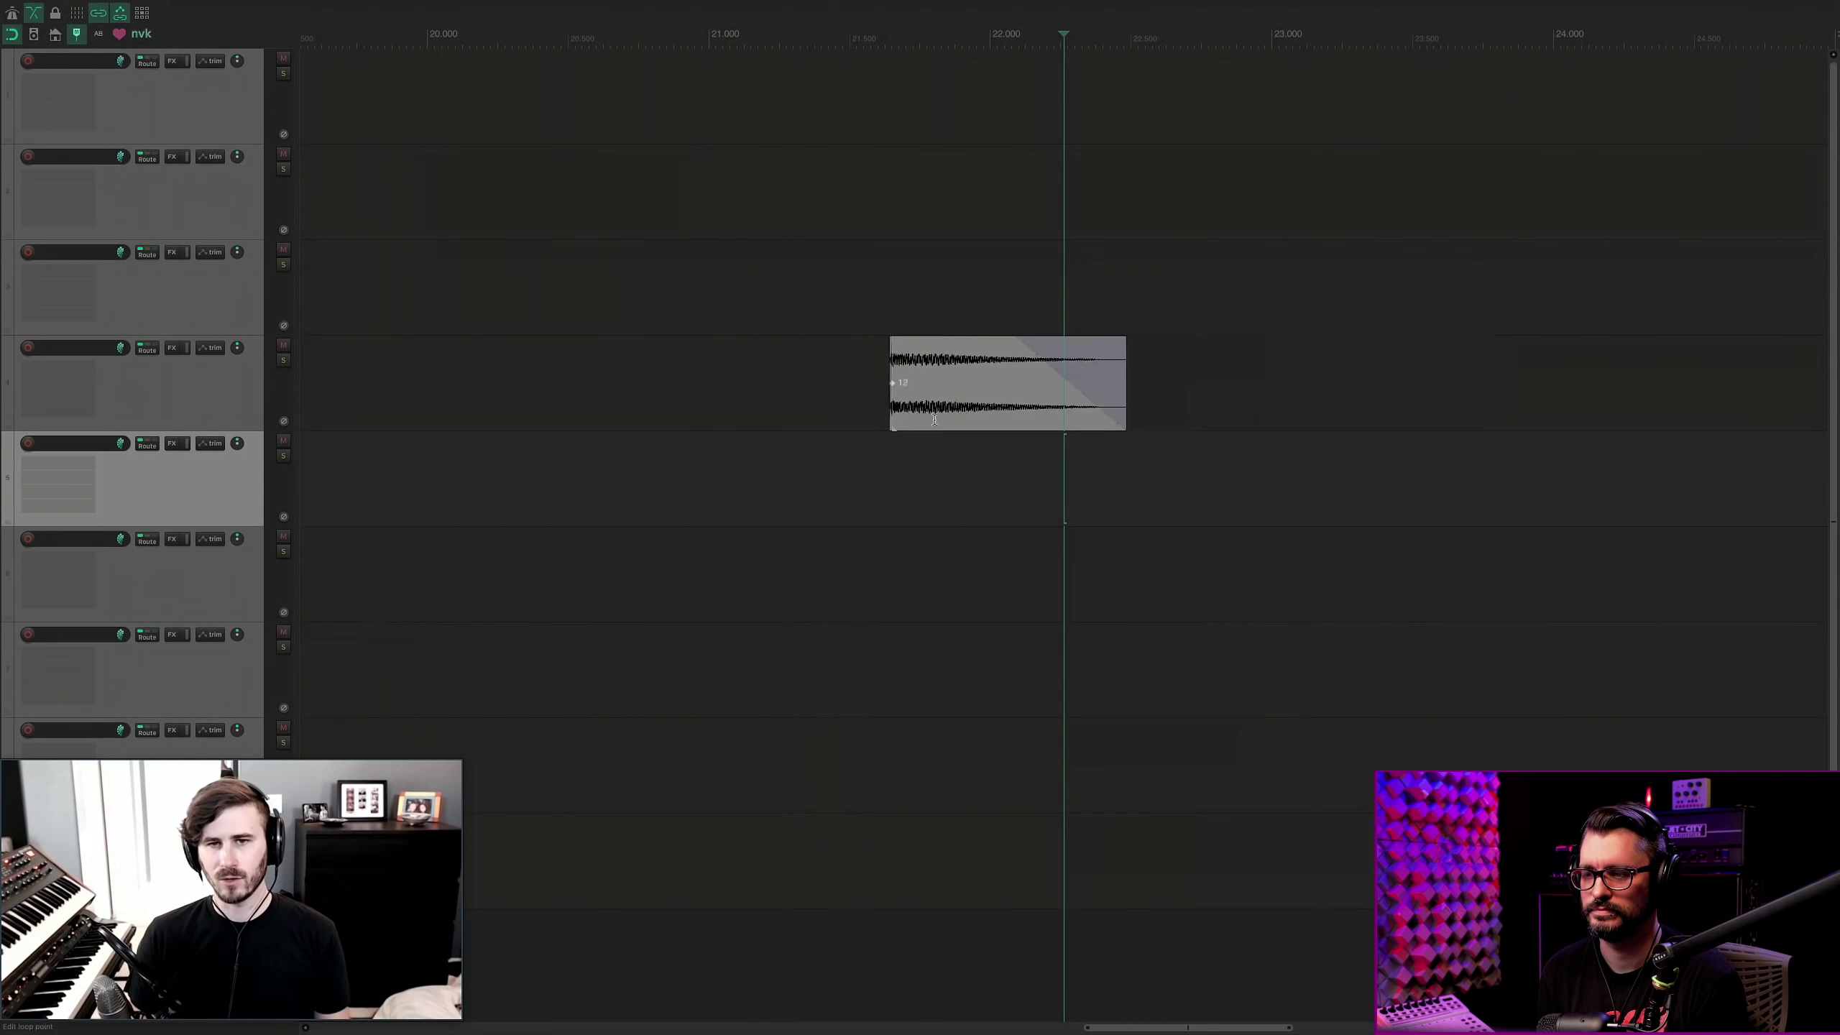
Set the edit cursor just before the impact item and search the media databases for "impact".
left_click(842, 381)
key("ctrl+space")
type("impaac")
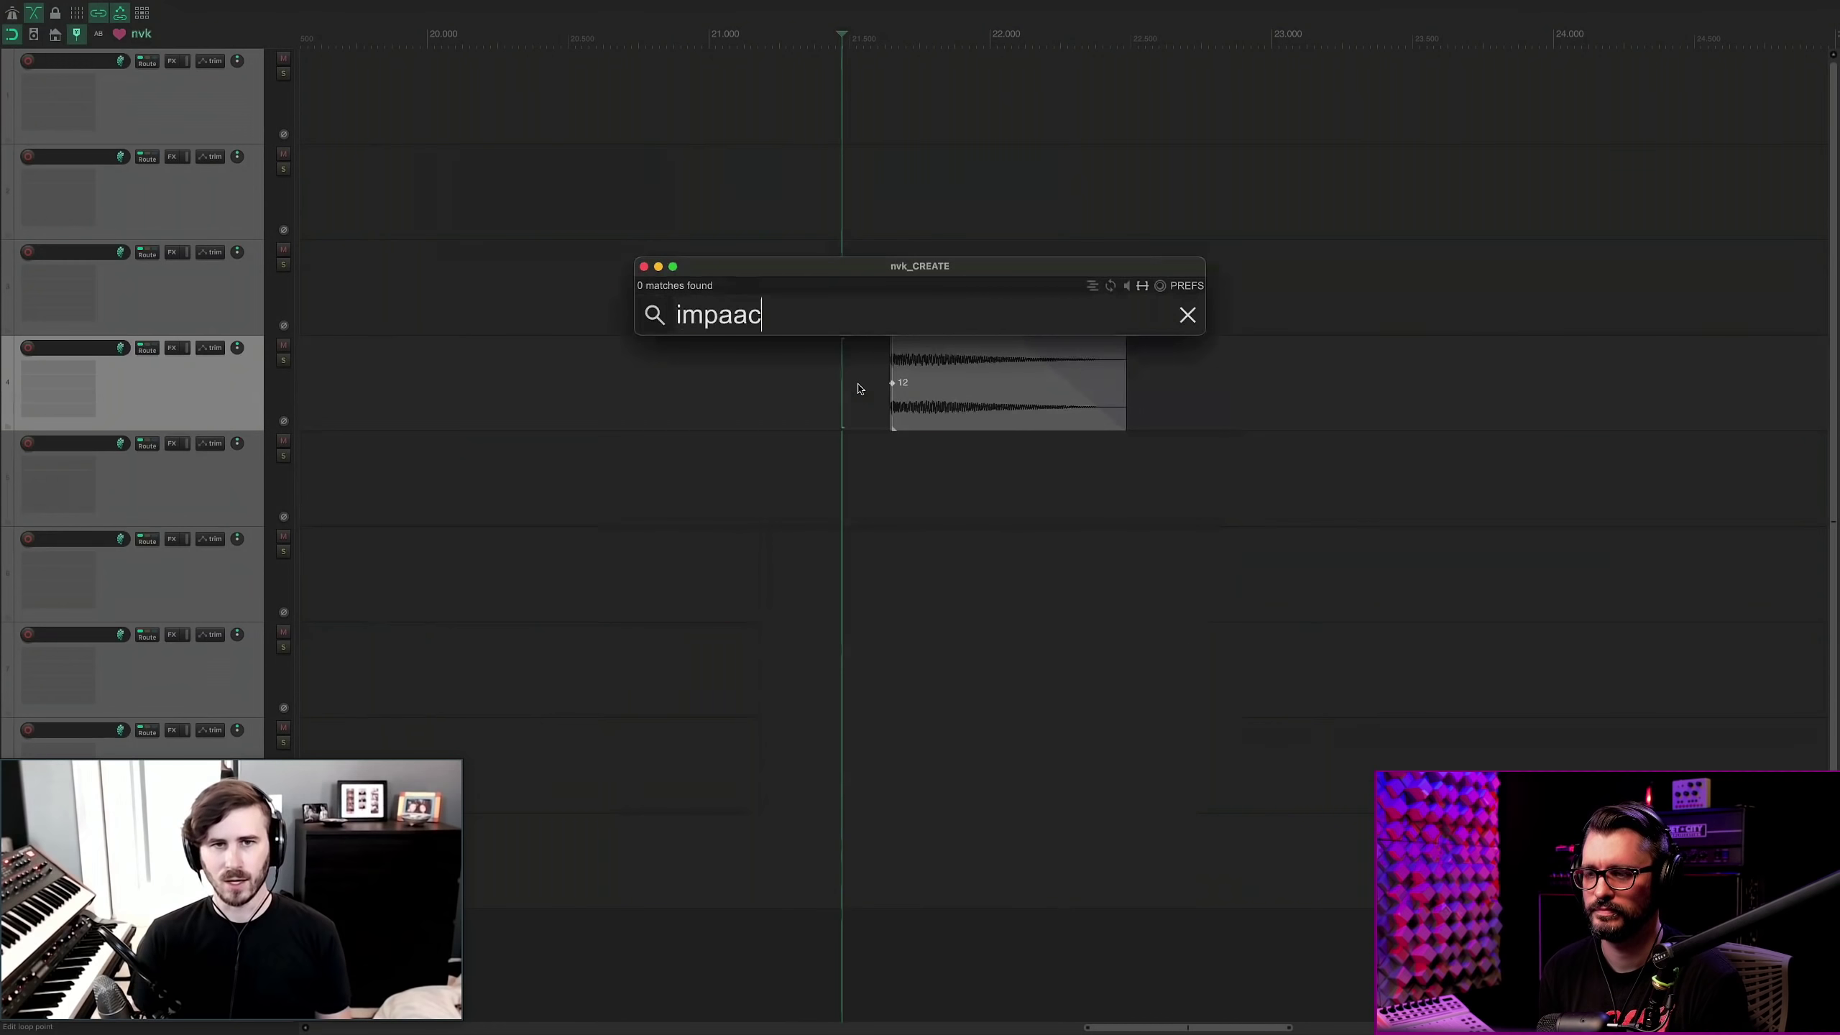
key("BackSpace")
key("BackSpace")
type("ct")
Audition the top results and place the Water Splash Concrete sound on the fifth track, under the first impact.
key("Down")
key("Down")
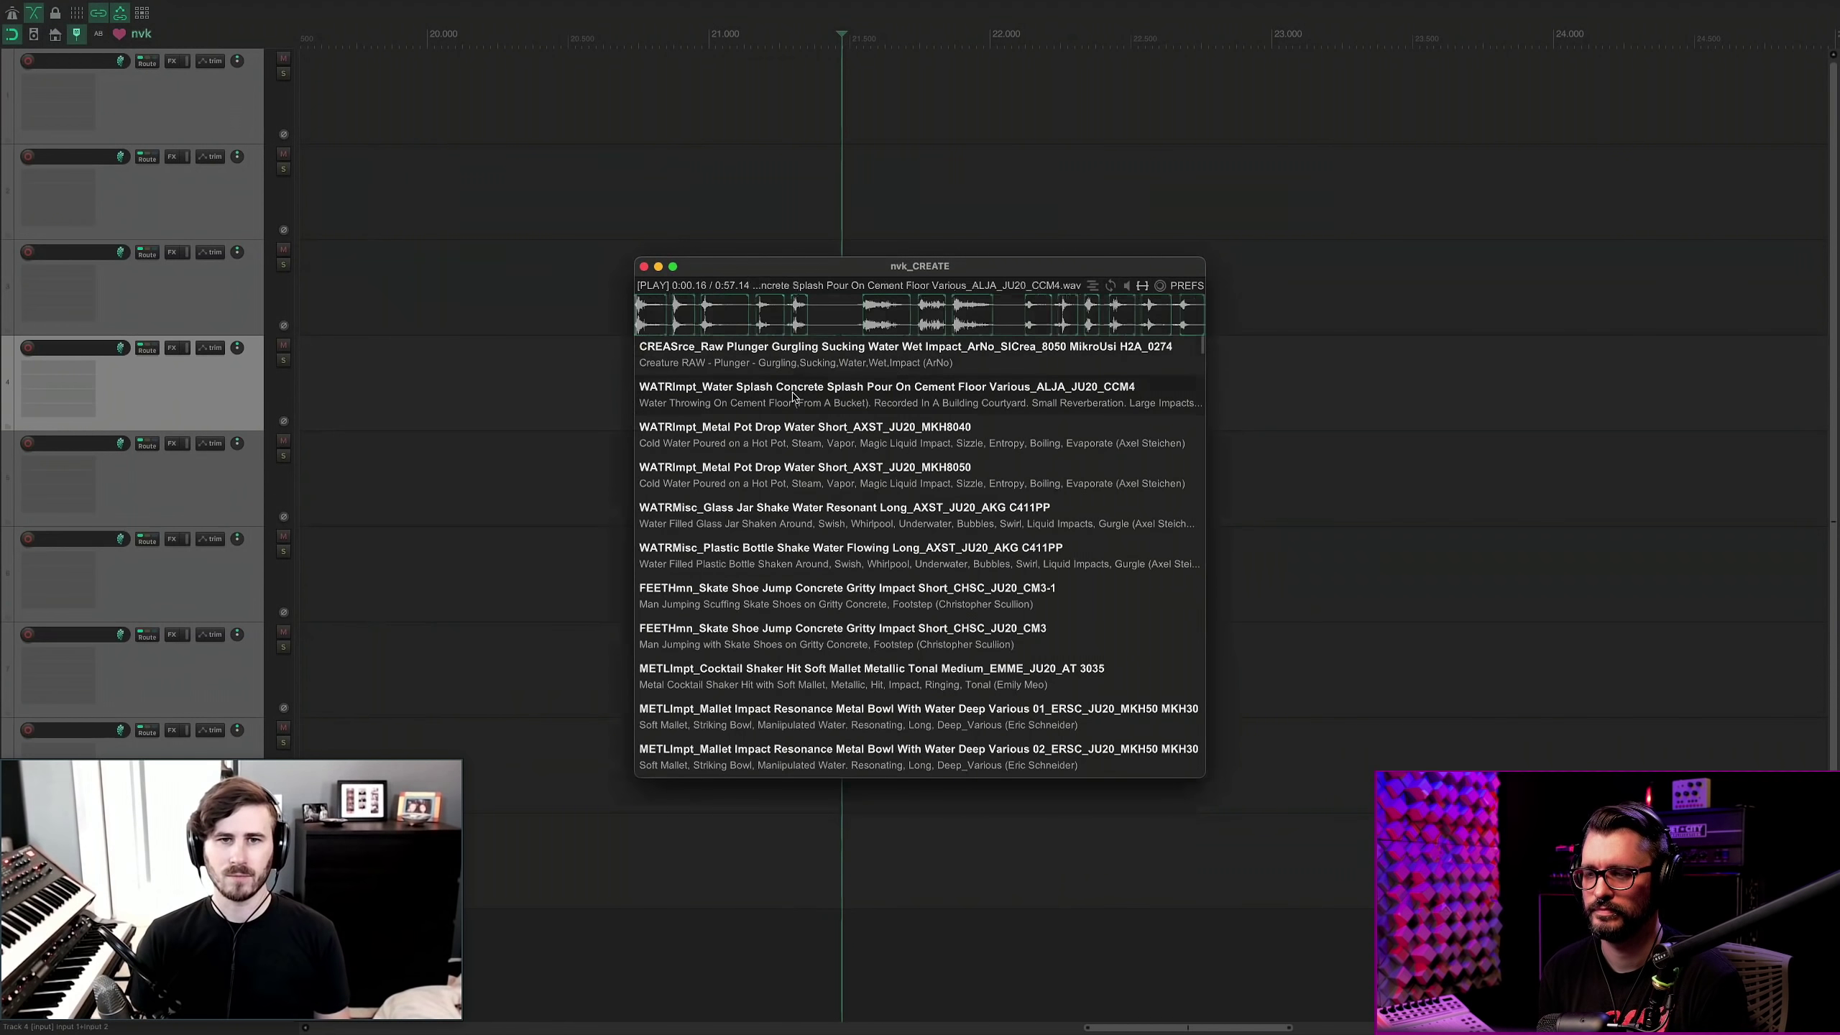
left_click_drag(774, 401, 937, 475)
Place a hit from the Laser Ricos Synth High Energy recording on the sixth track, under the other impacts, and close the search.
scroll(892, 536, "down", 5)
left_click(893, 552)
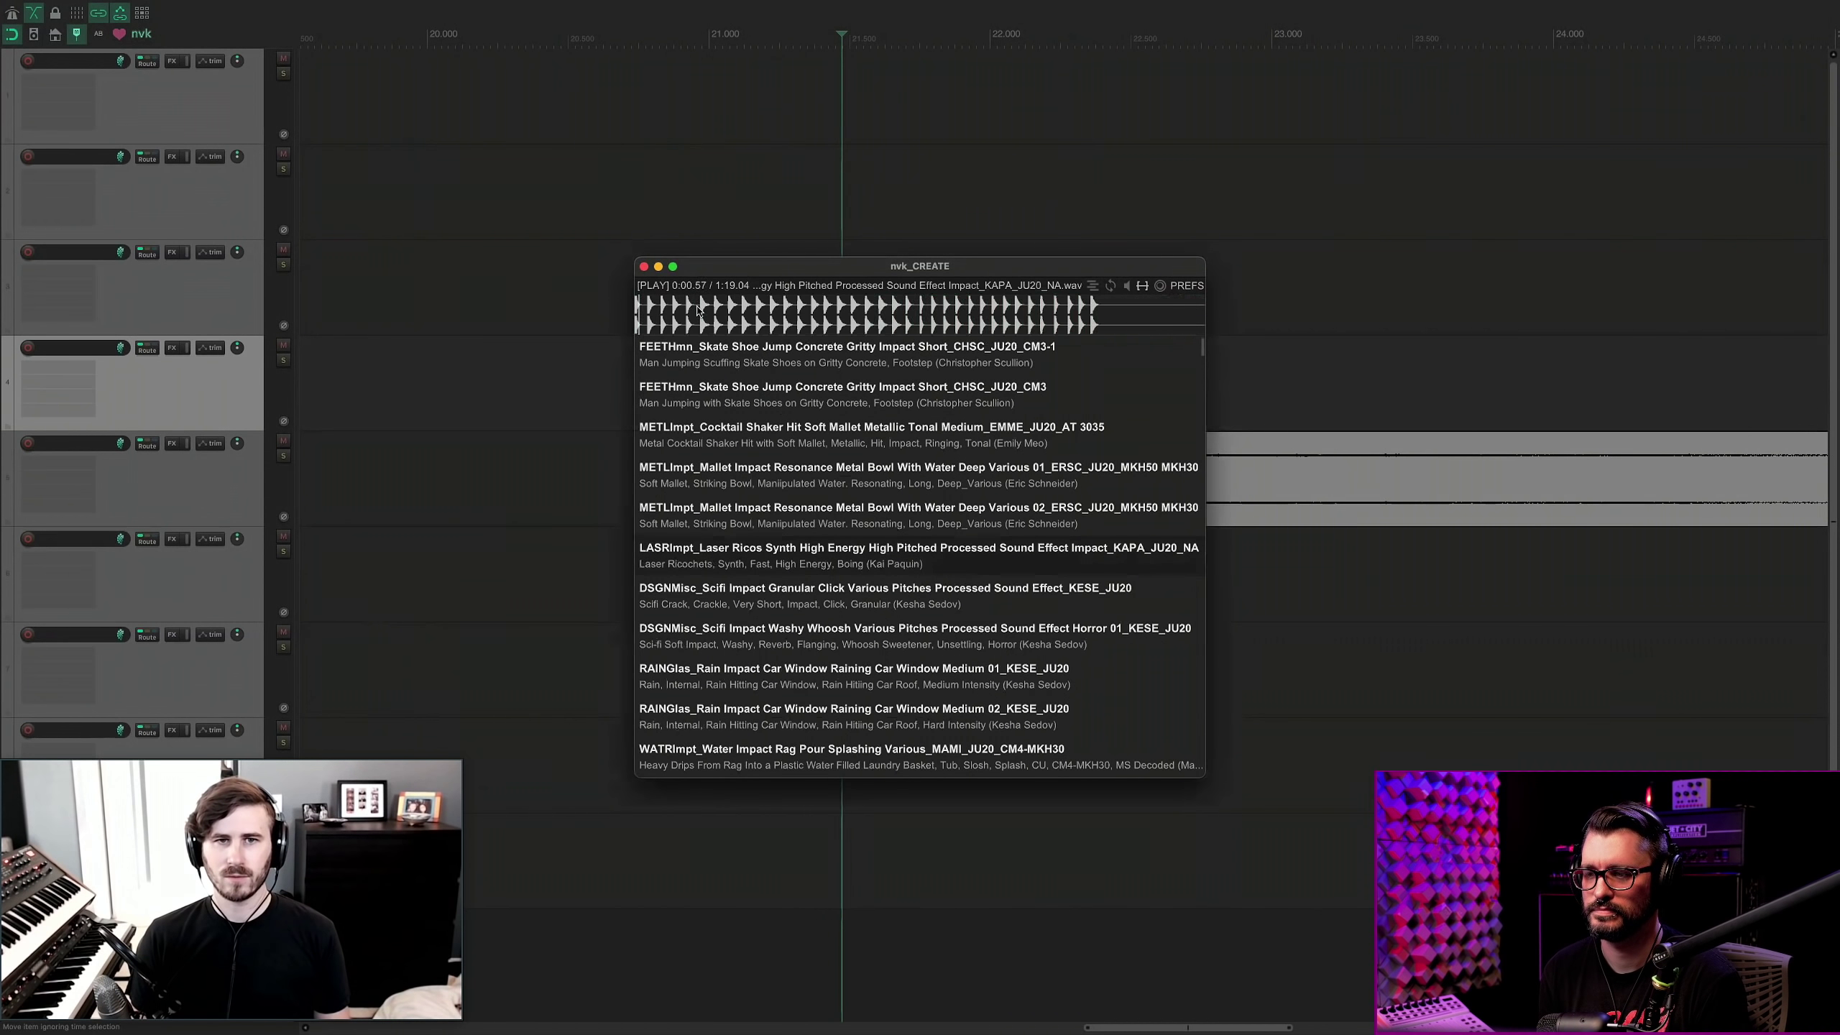
left_click_drag(698, 310, 892, 558)
key("Escape")
key("Escape")
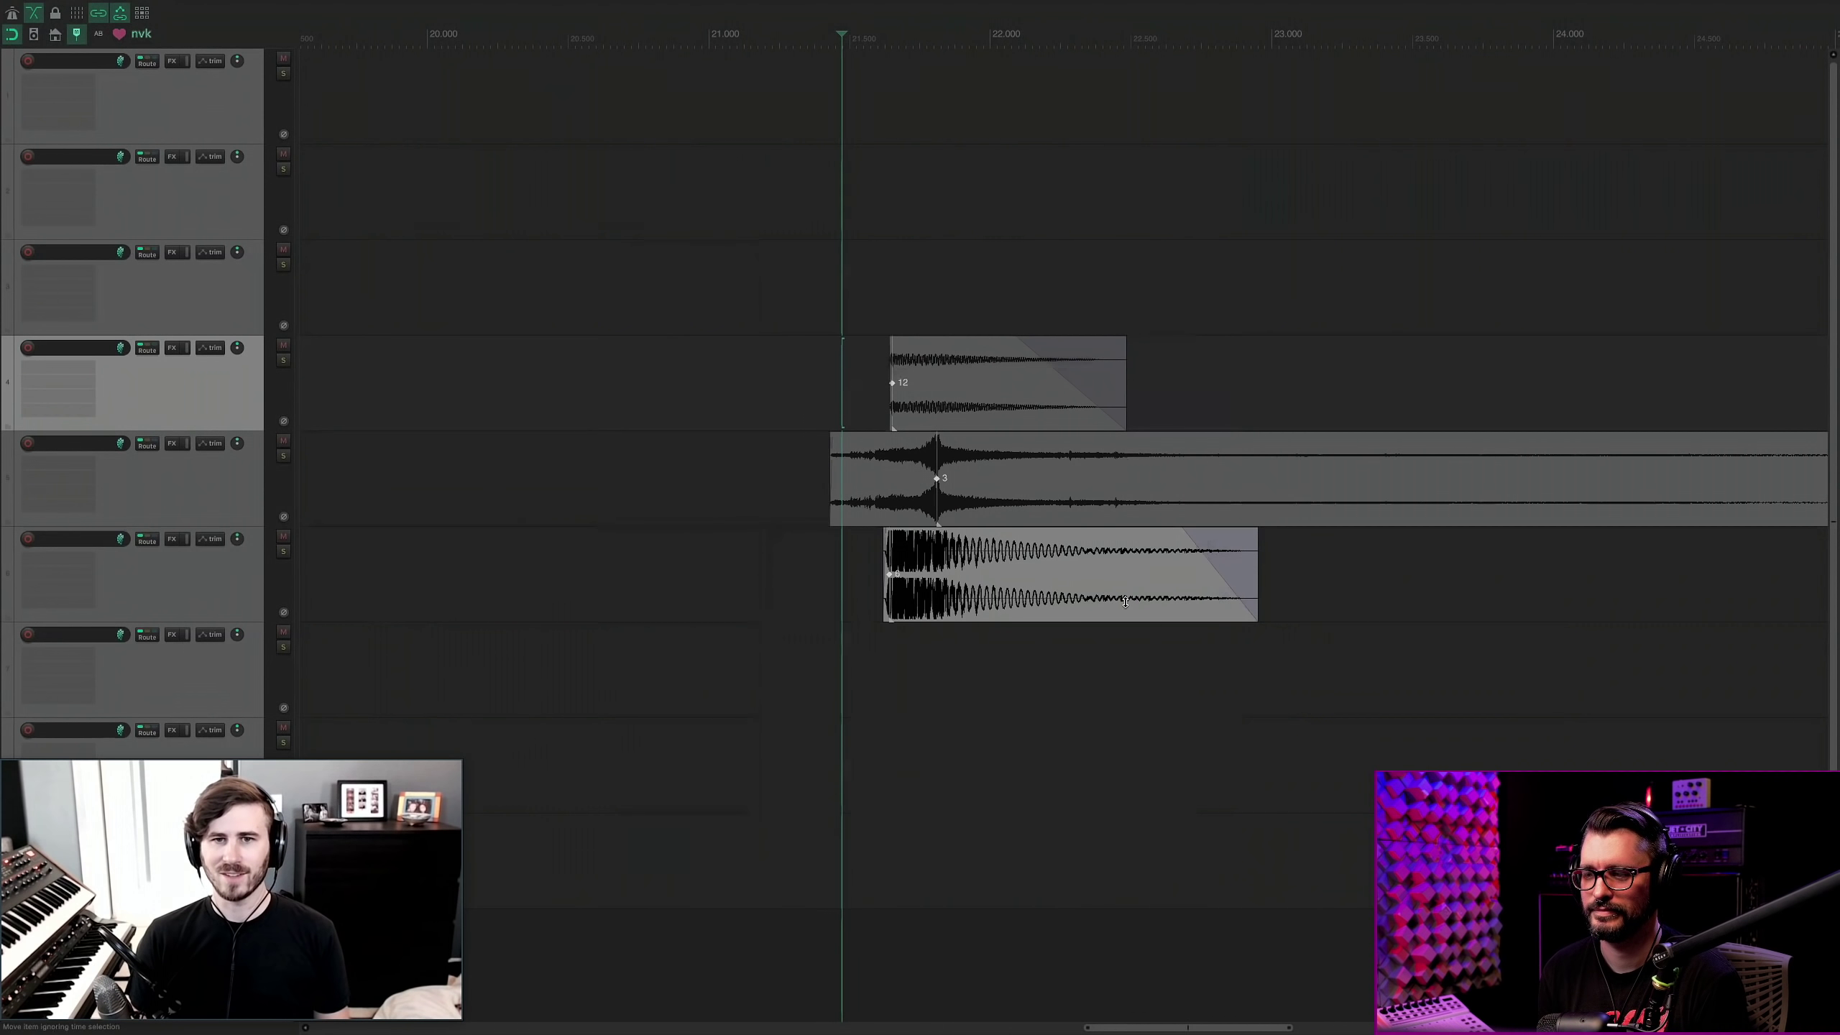
Shift the water splash item slightly earlier so its peak lines up with the other two impacts, and play the layers together.
left_click(1010, 601)
scroll(1009, 602, "up", 1)
left_click_drag(1023, 507, 980, 511)
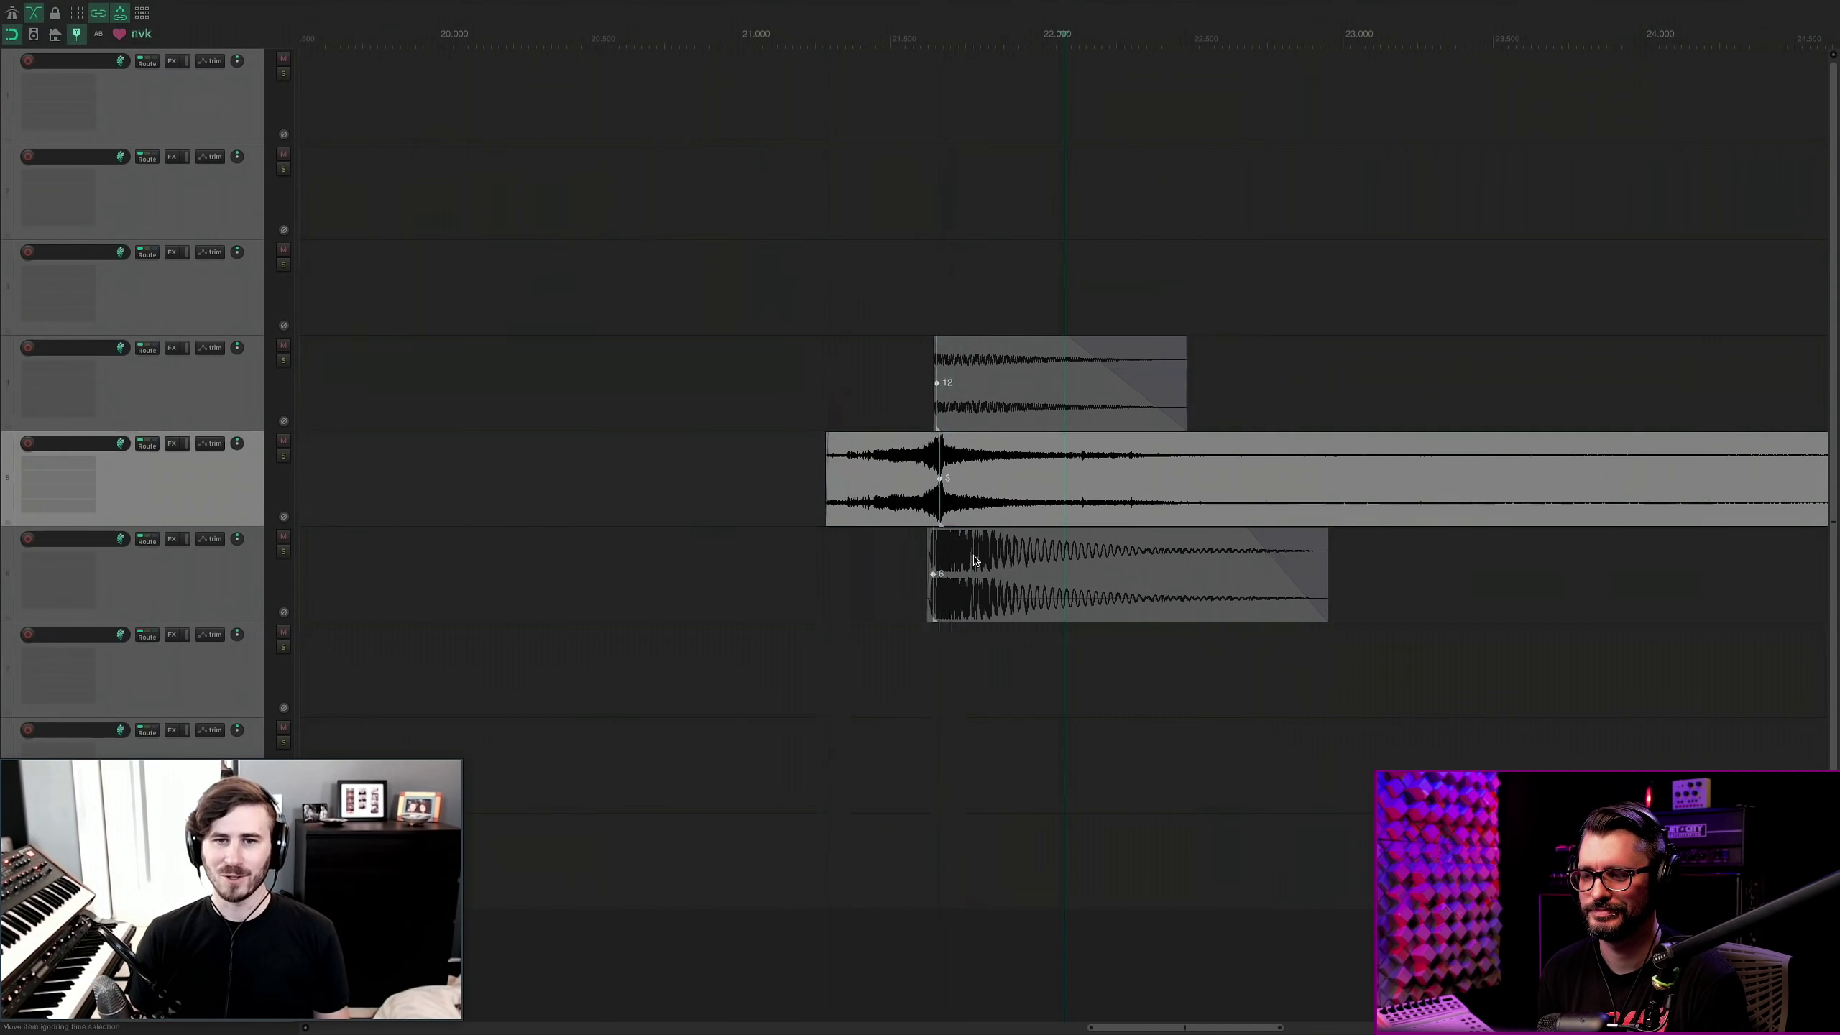
left_click(813, 377)
key("space")
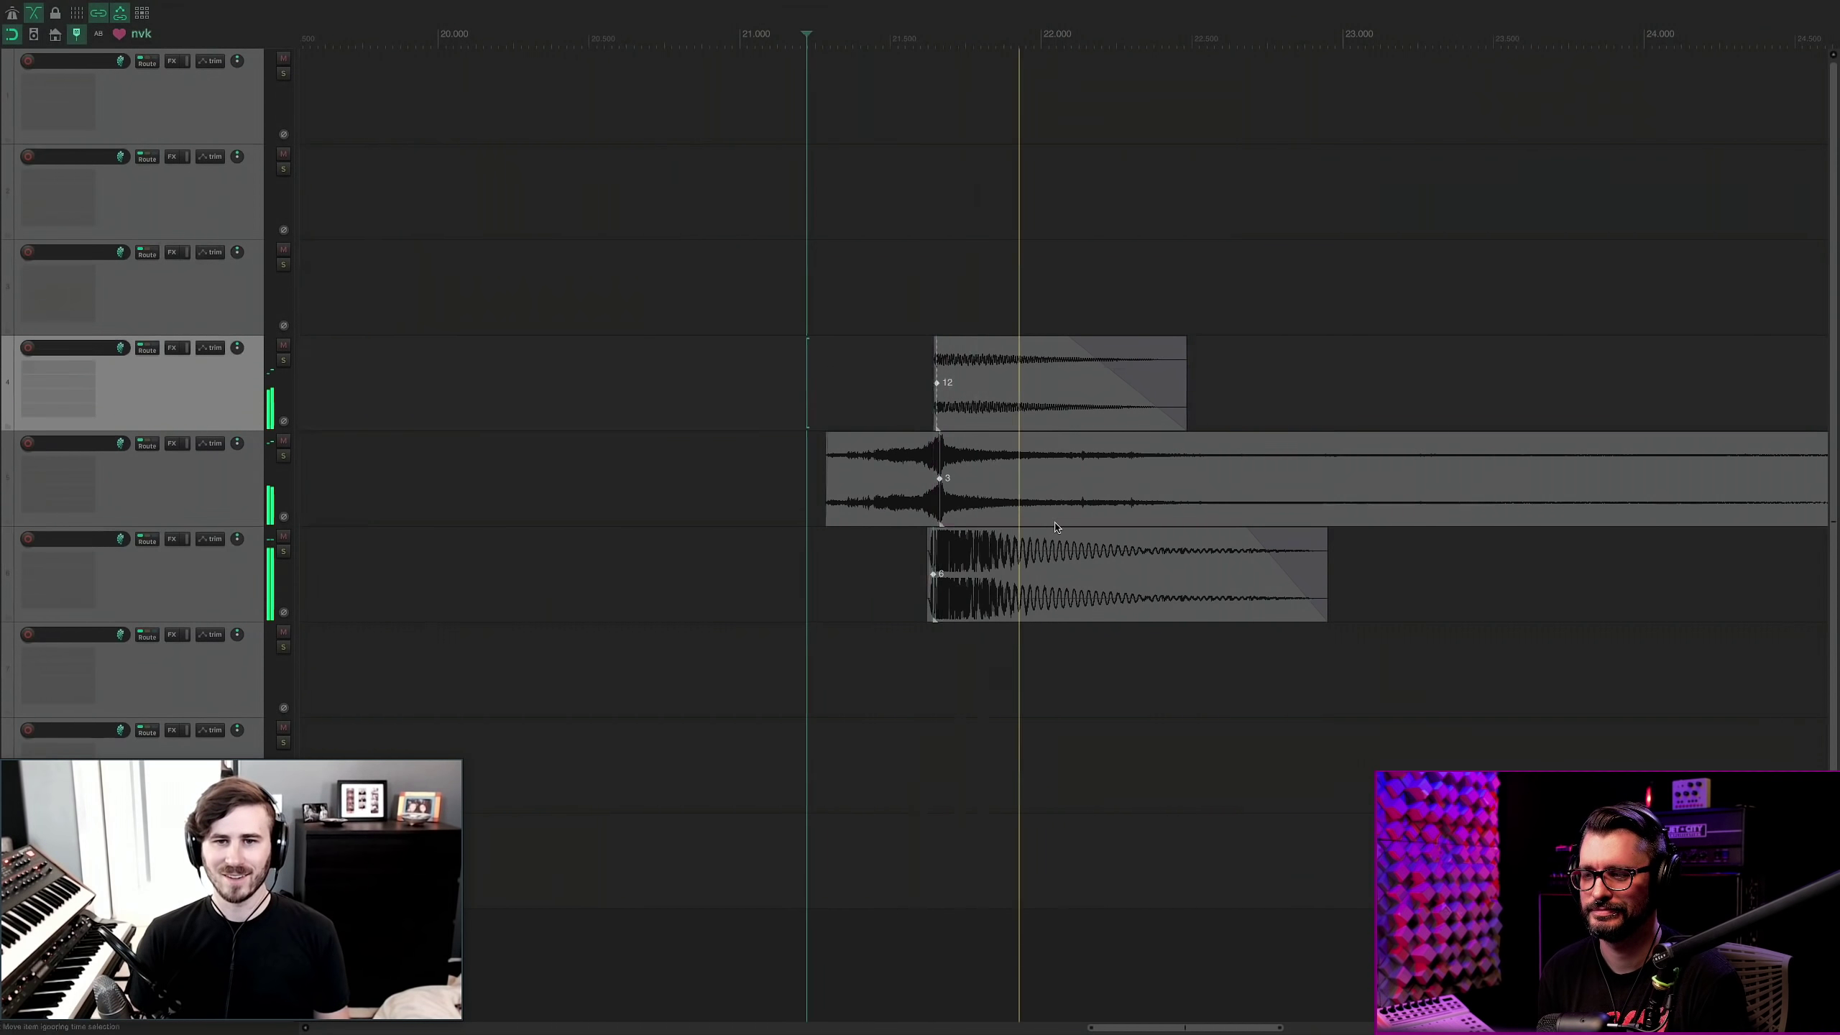
scroll(1056, 527, "down", 5)
key("space")
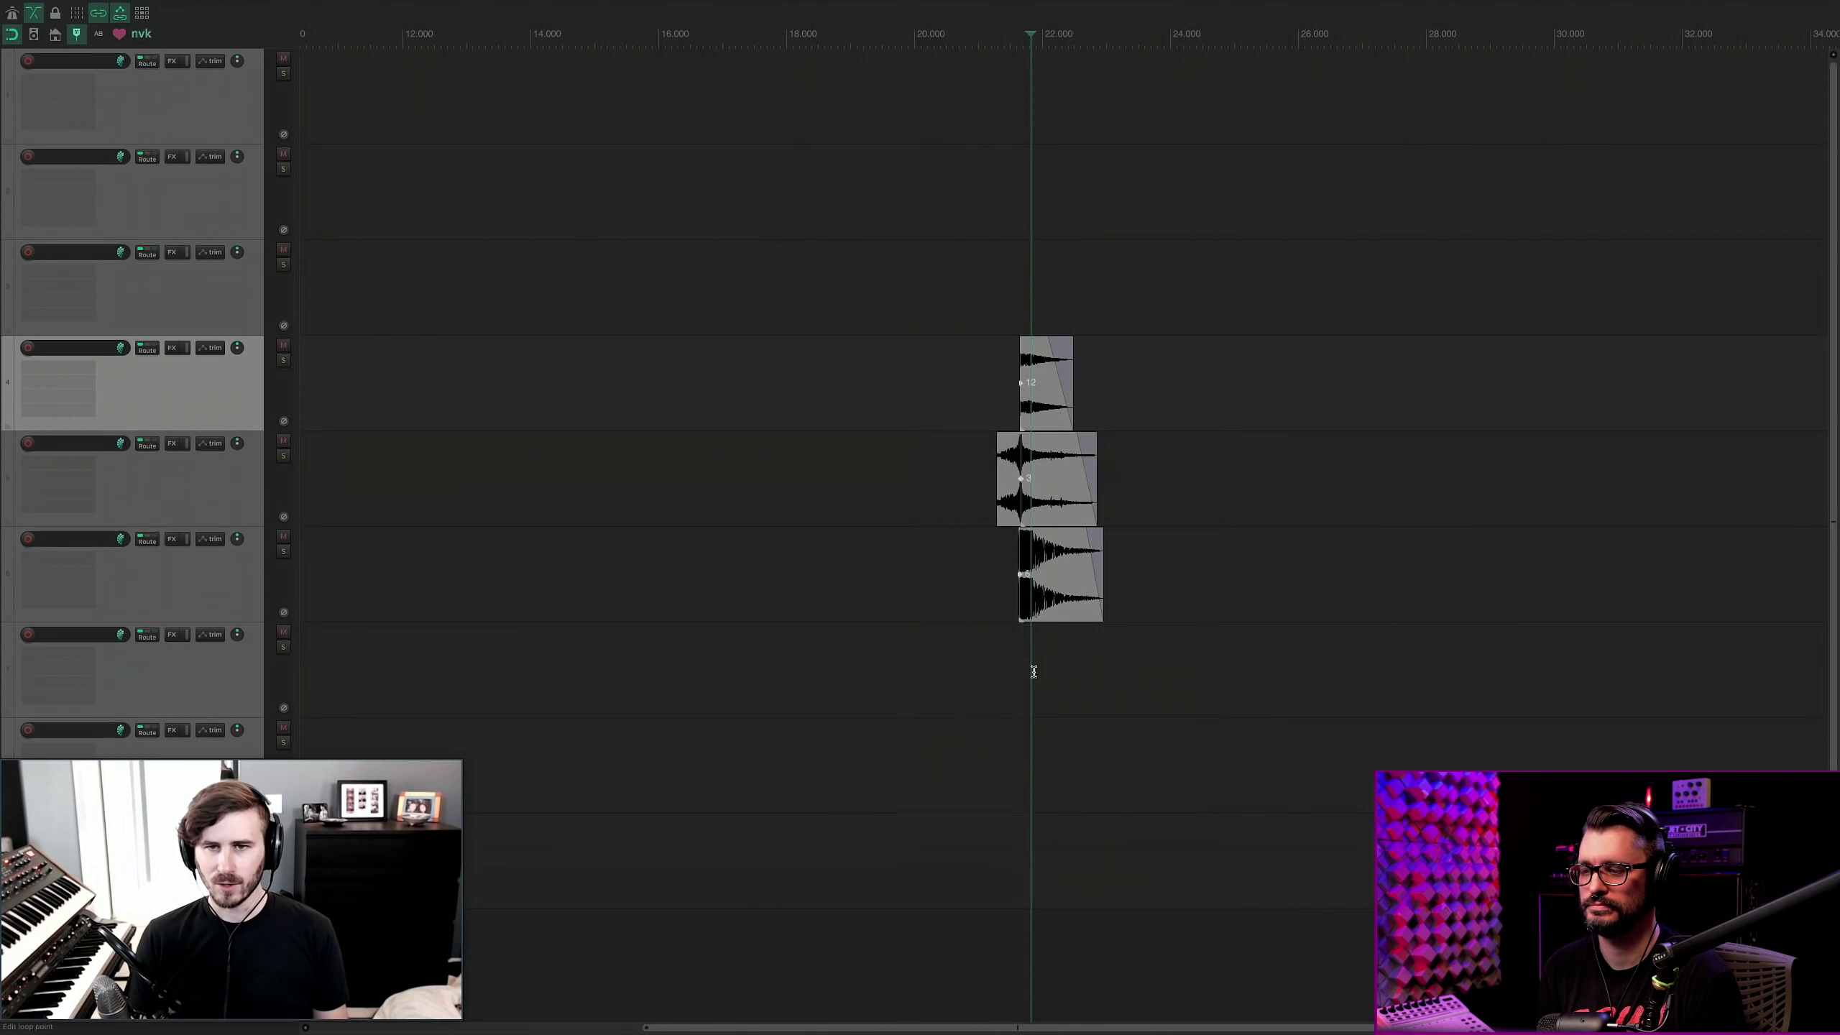
Duplicate the three layered impact items five times along the timeline as new variations, and select the second variation's water splash item.
key("ctrl+d")
key("ctrl+d")
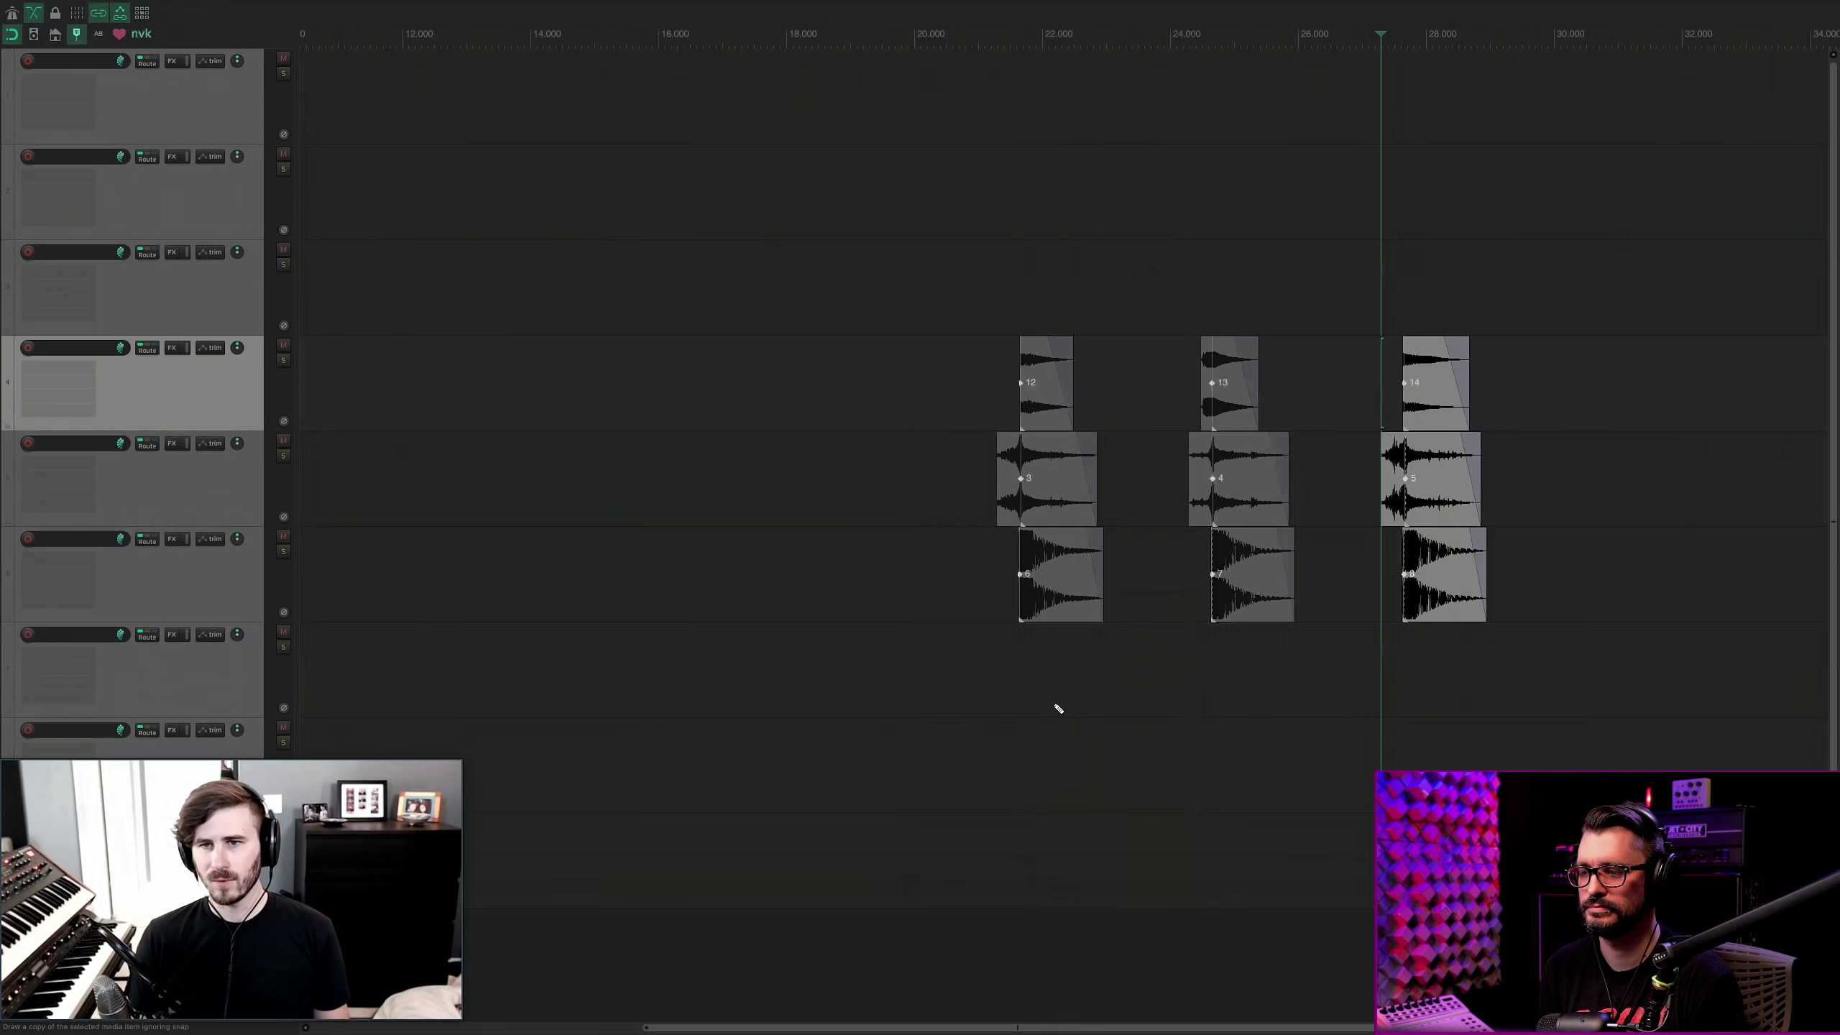
key("ctrl+d")
key("ctrl+d")
key("ctrl+d")
scroll(1072, 710, "down", 1)
scroll(955, 689, "down", 2)
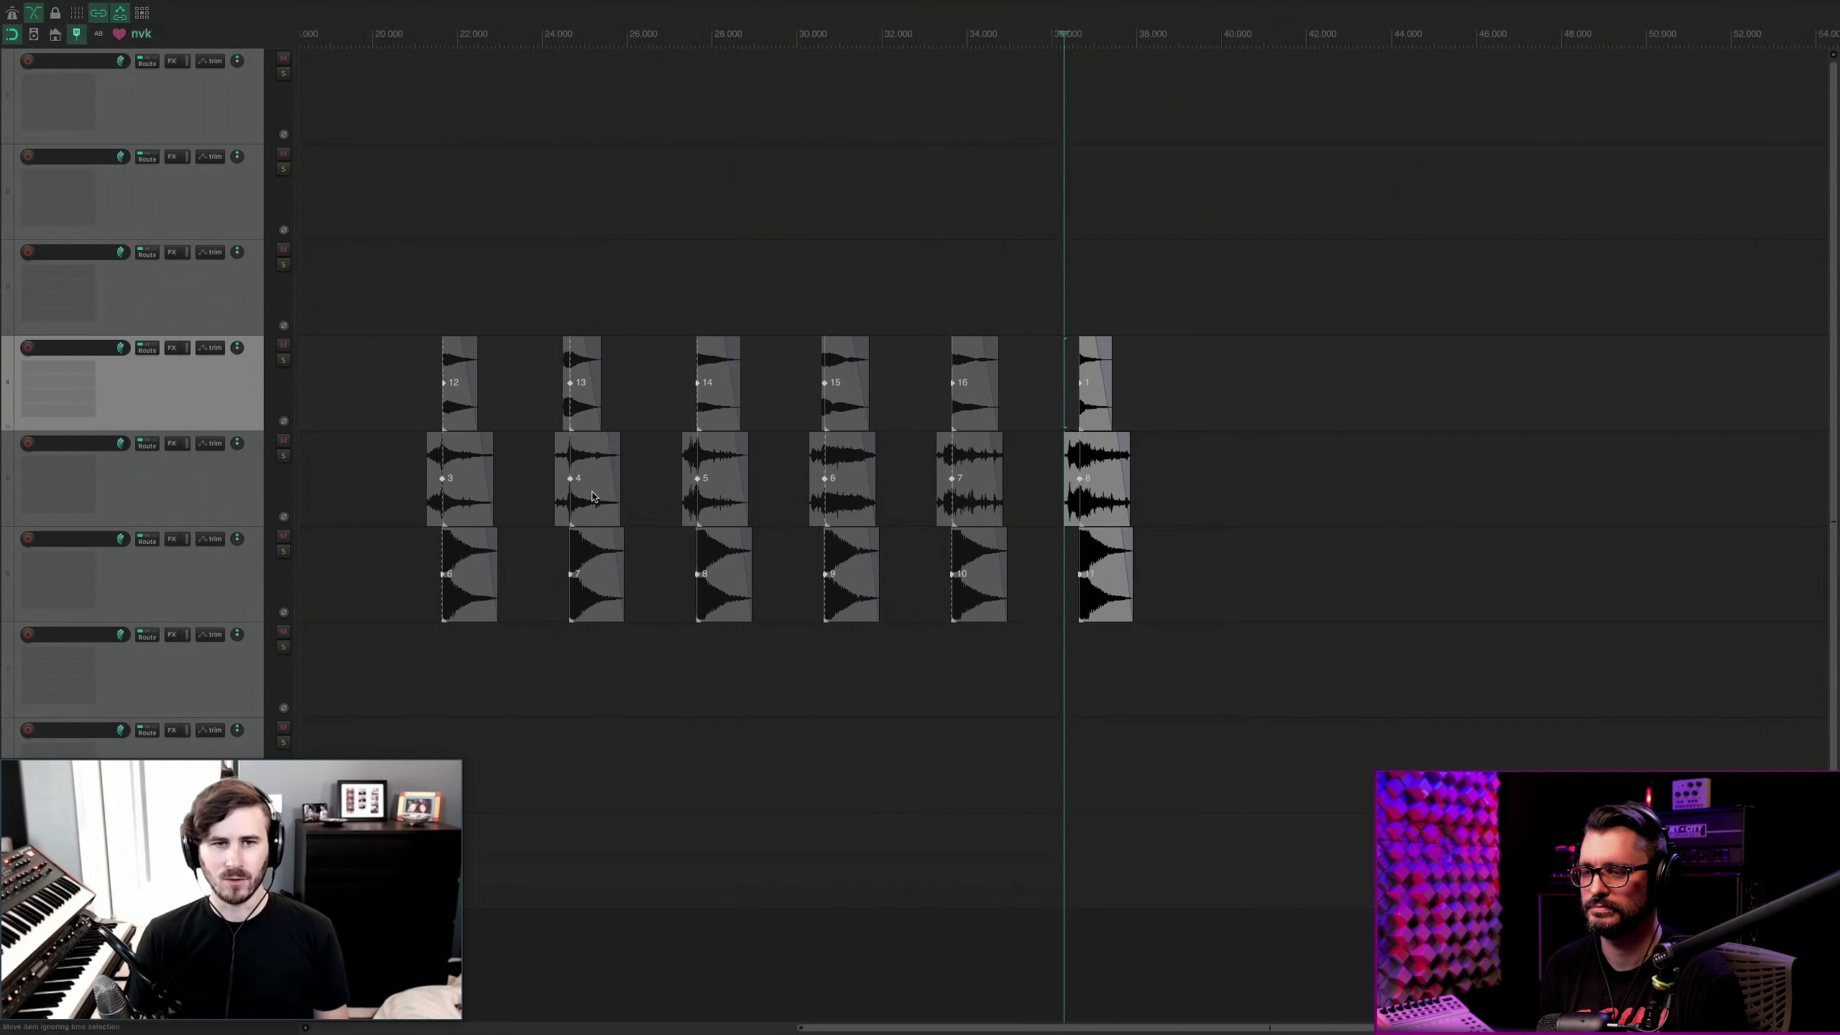
left_click(449, 493)
left_click(585, 491)
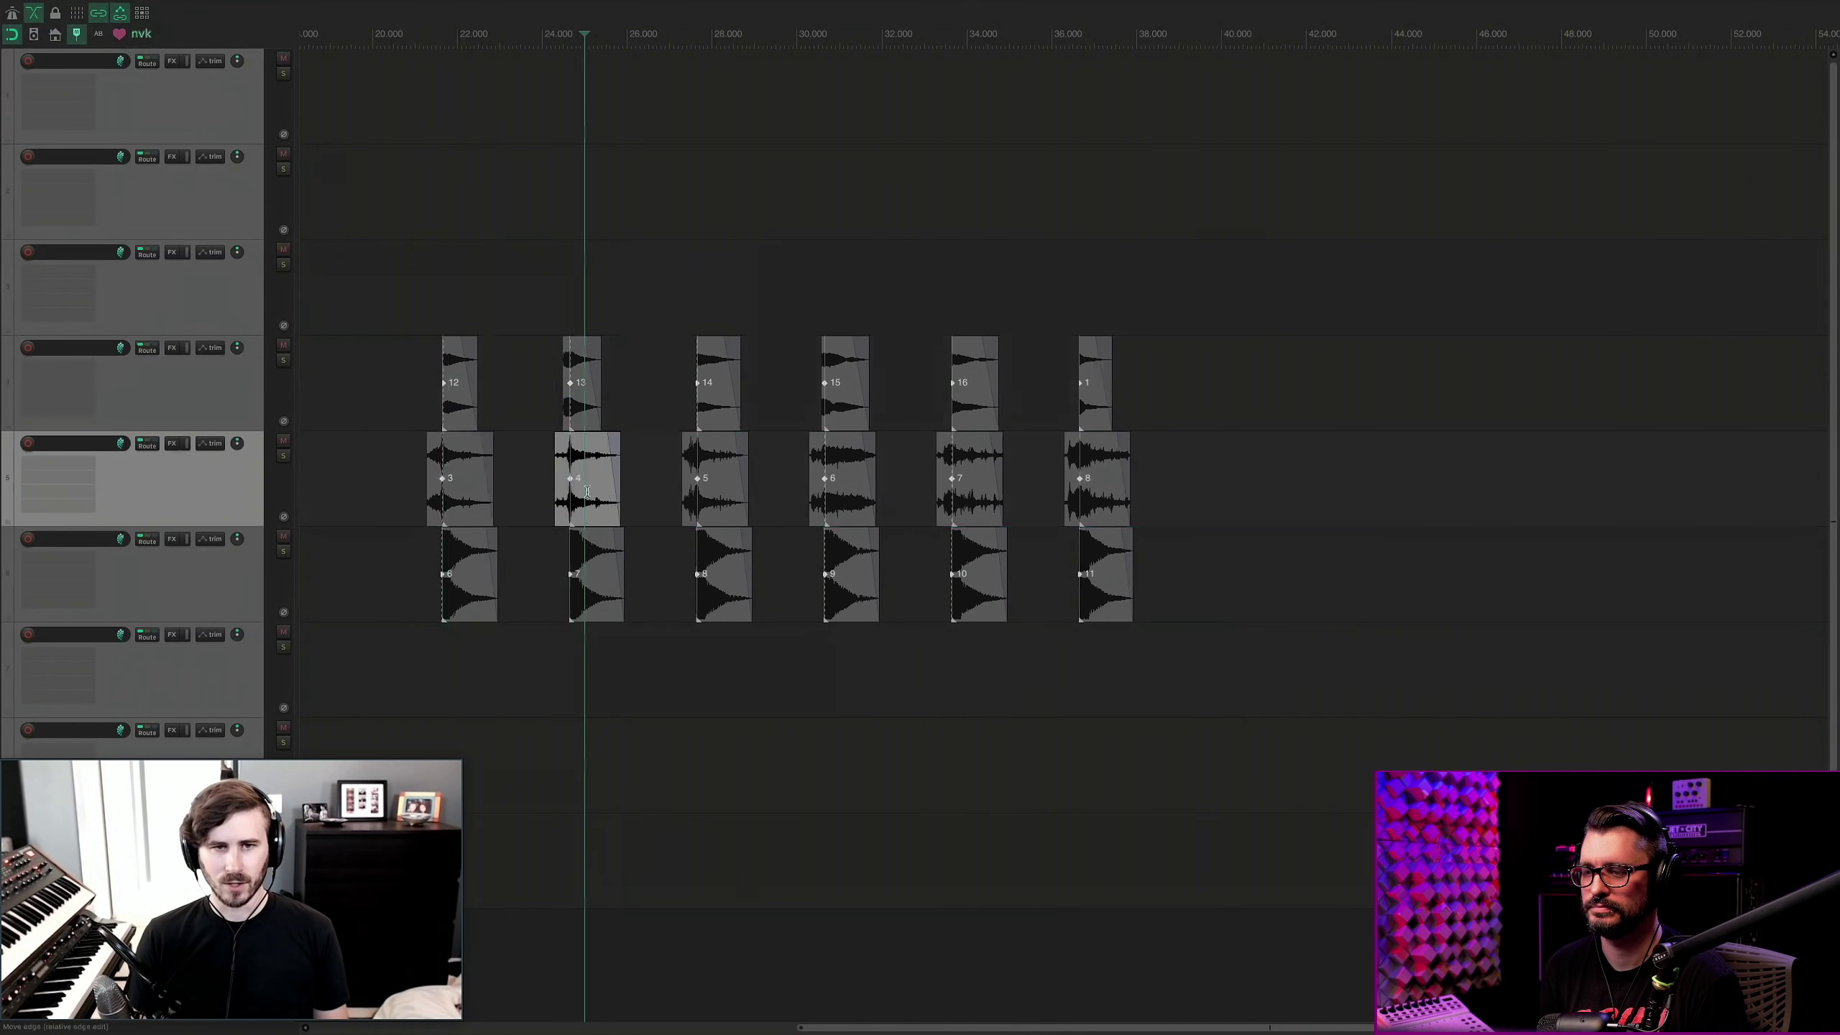
Play the first three layered impact variations one after another to compare them.
left_click(725, 491)
left_click(844, 489)
left_click(424, 385)
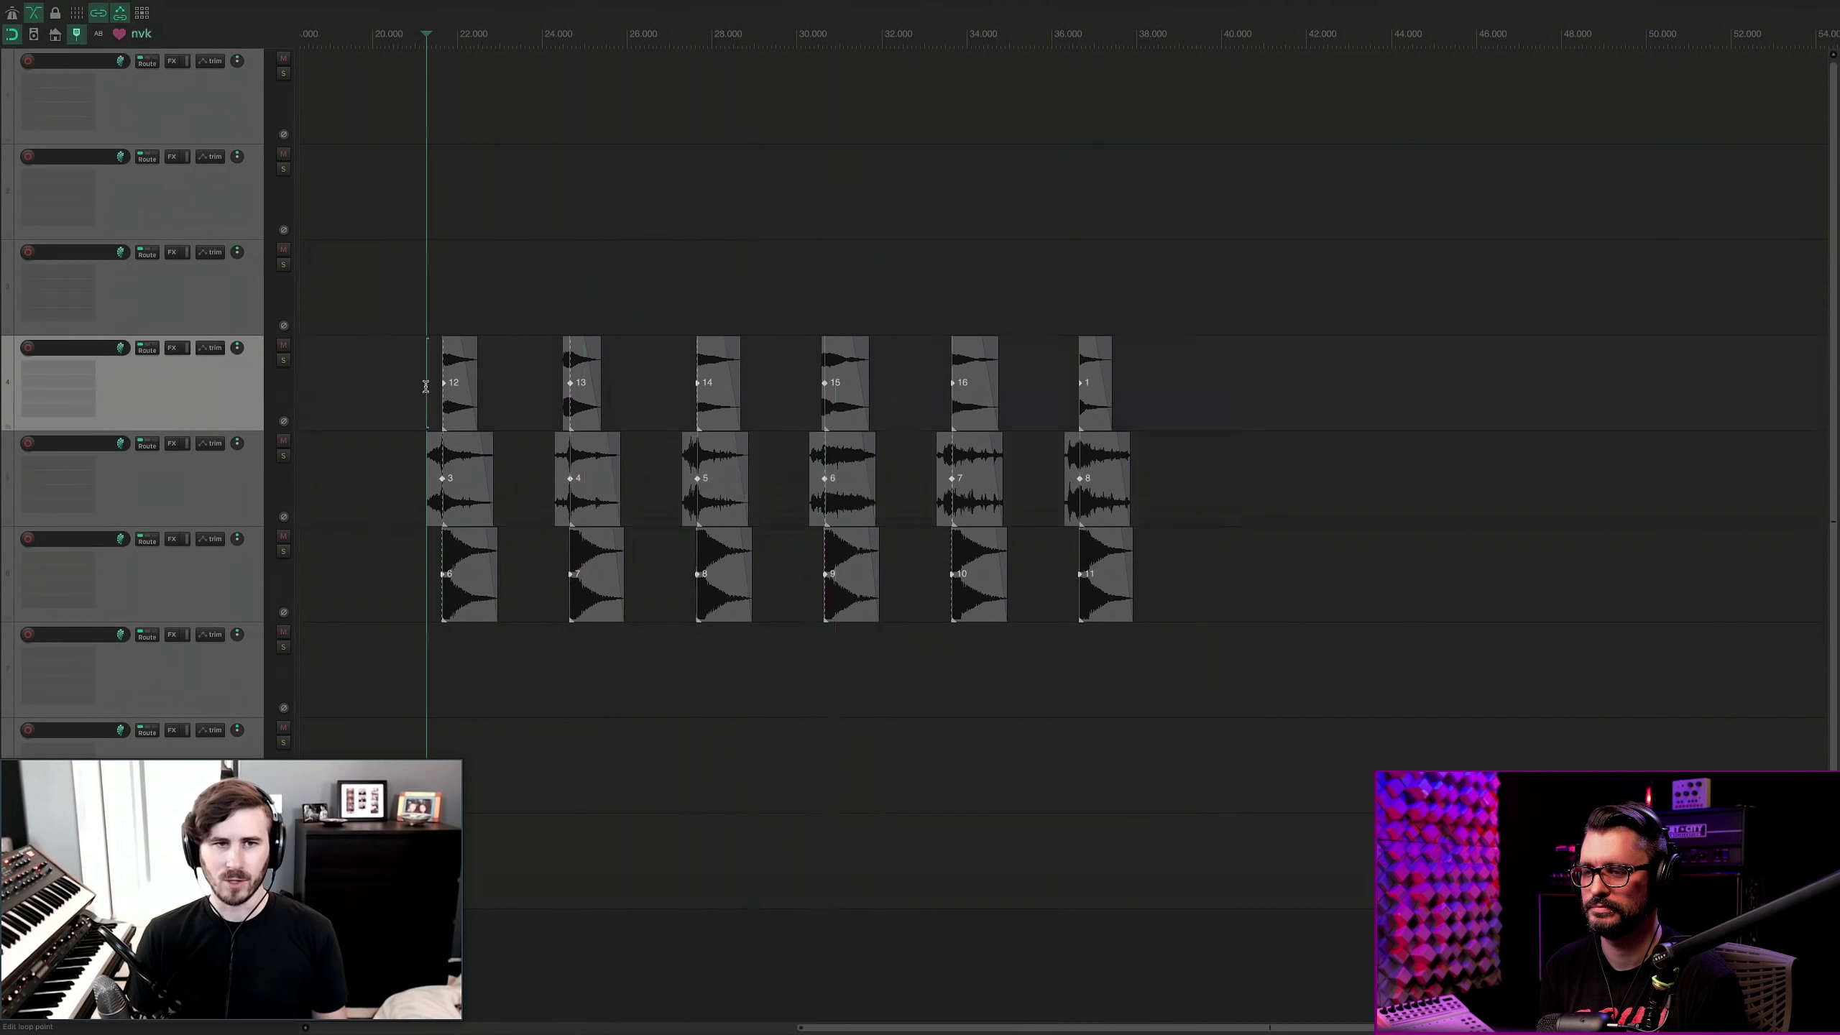
key("space")
left_click(561, 384)
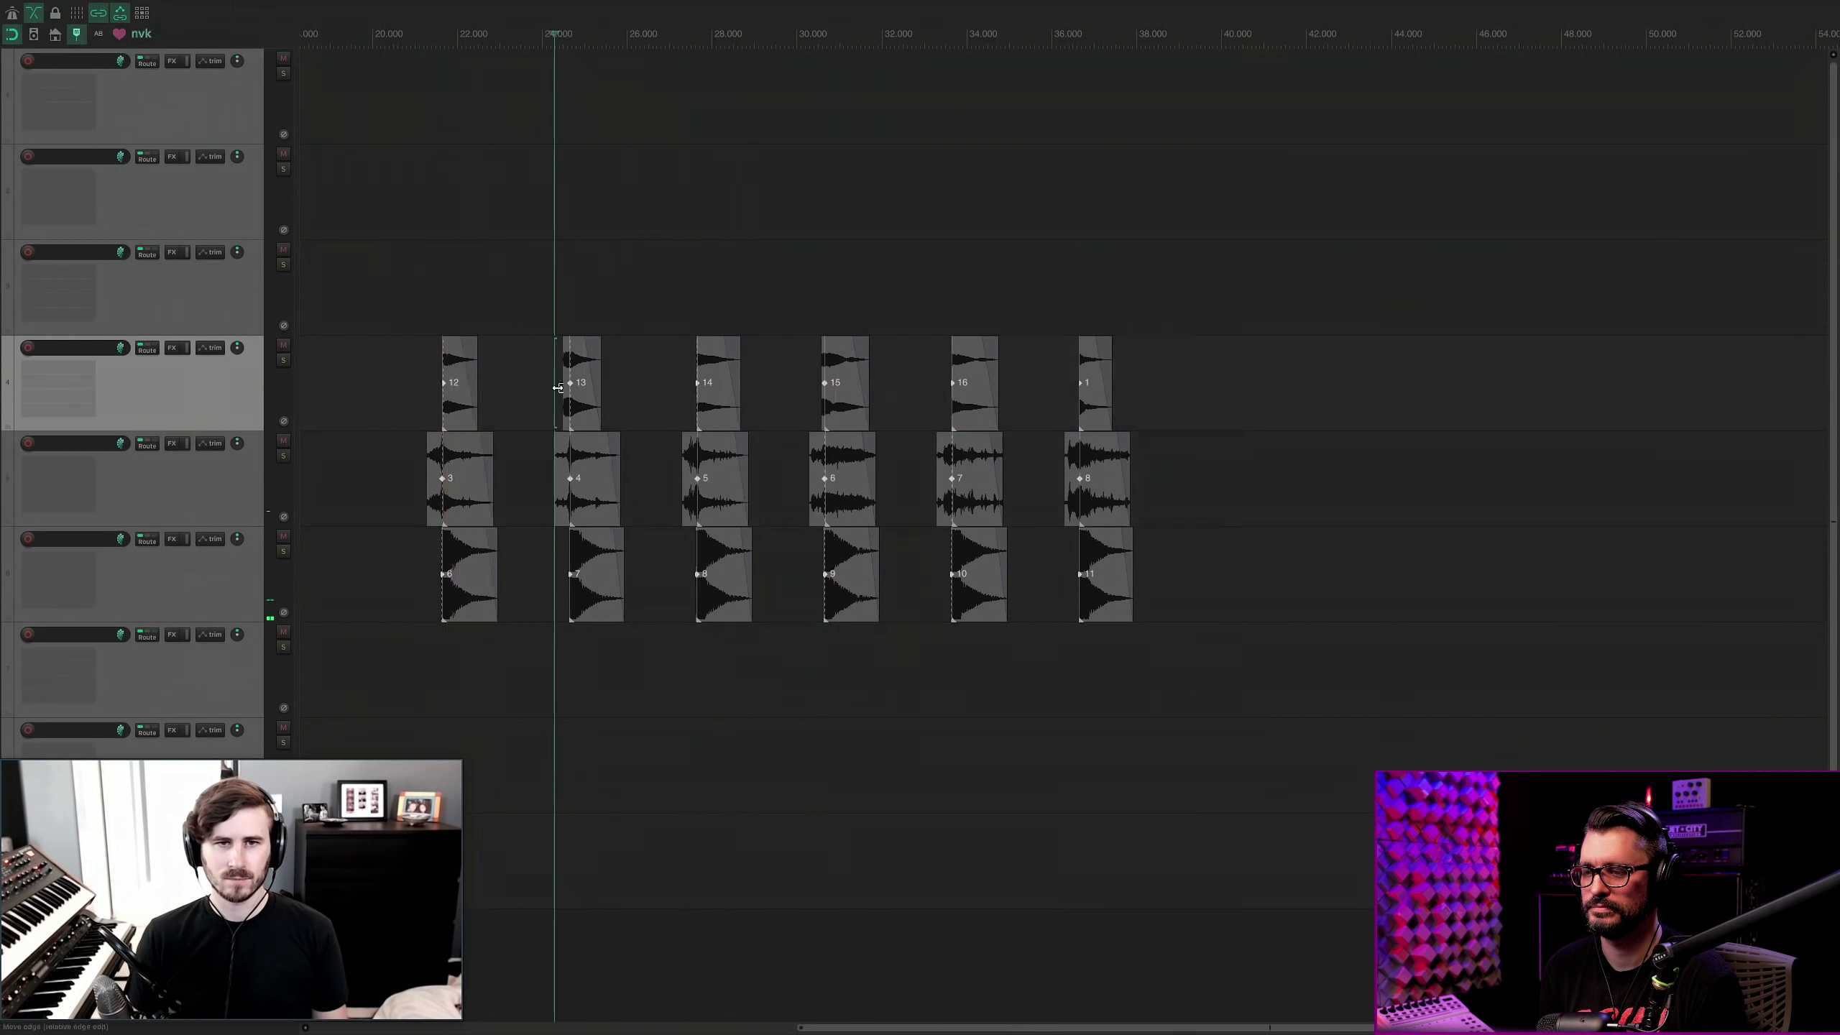
left_click(682, 386)
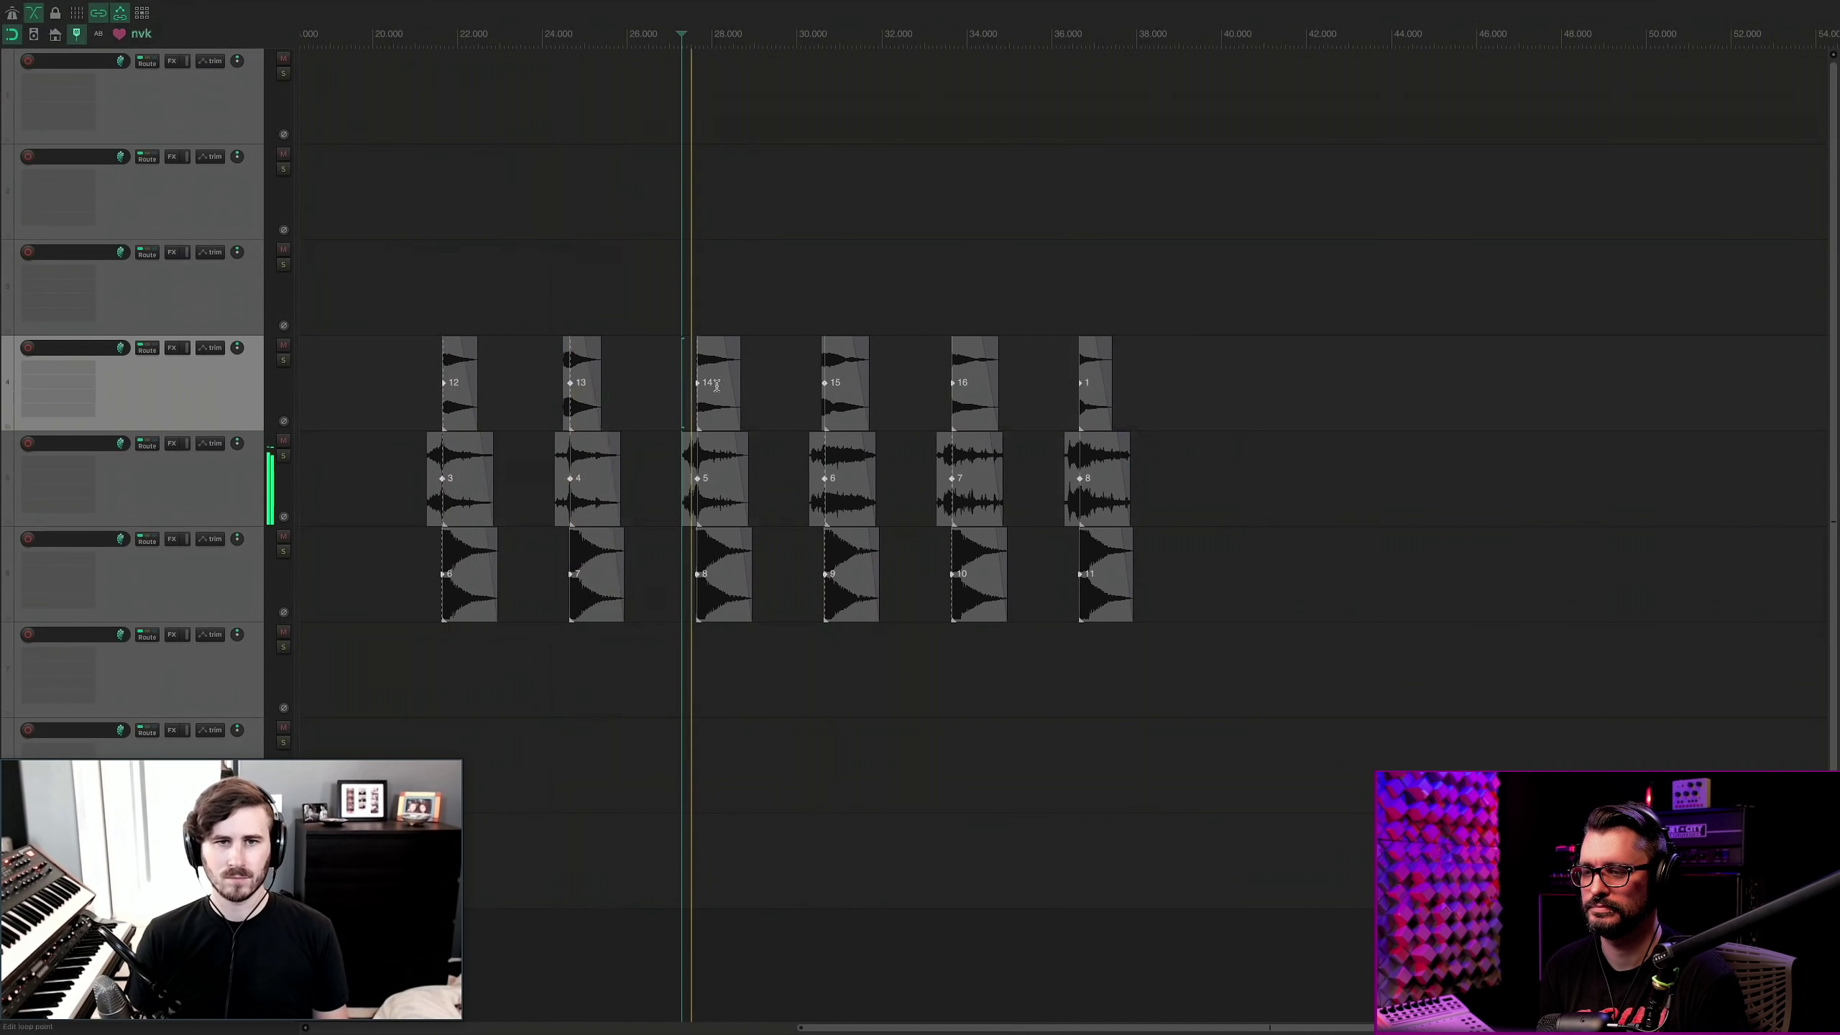
left_click(765, 464)
key("space")
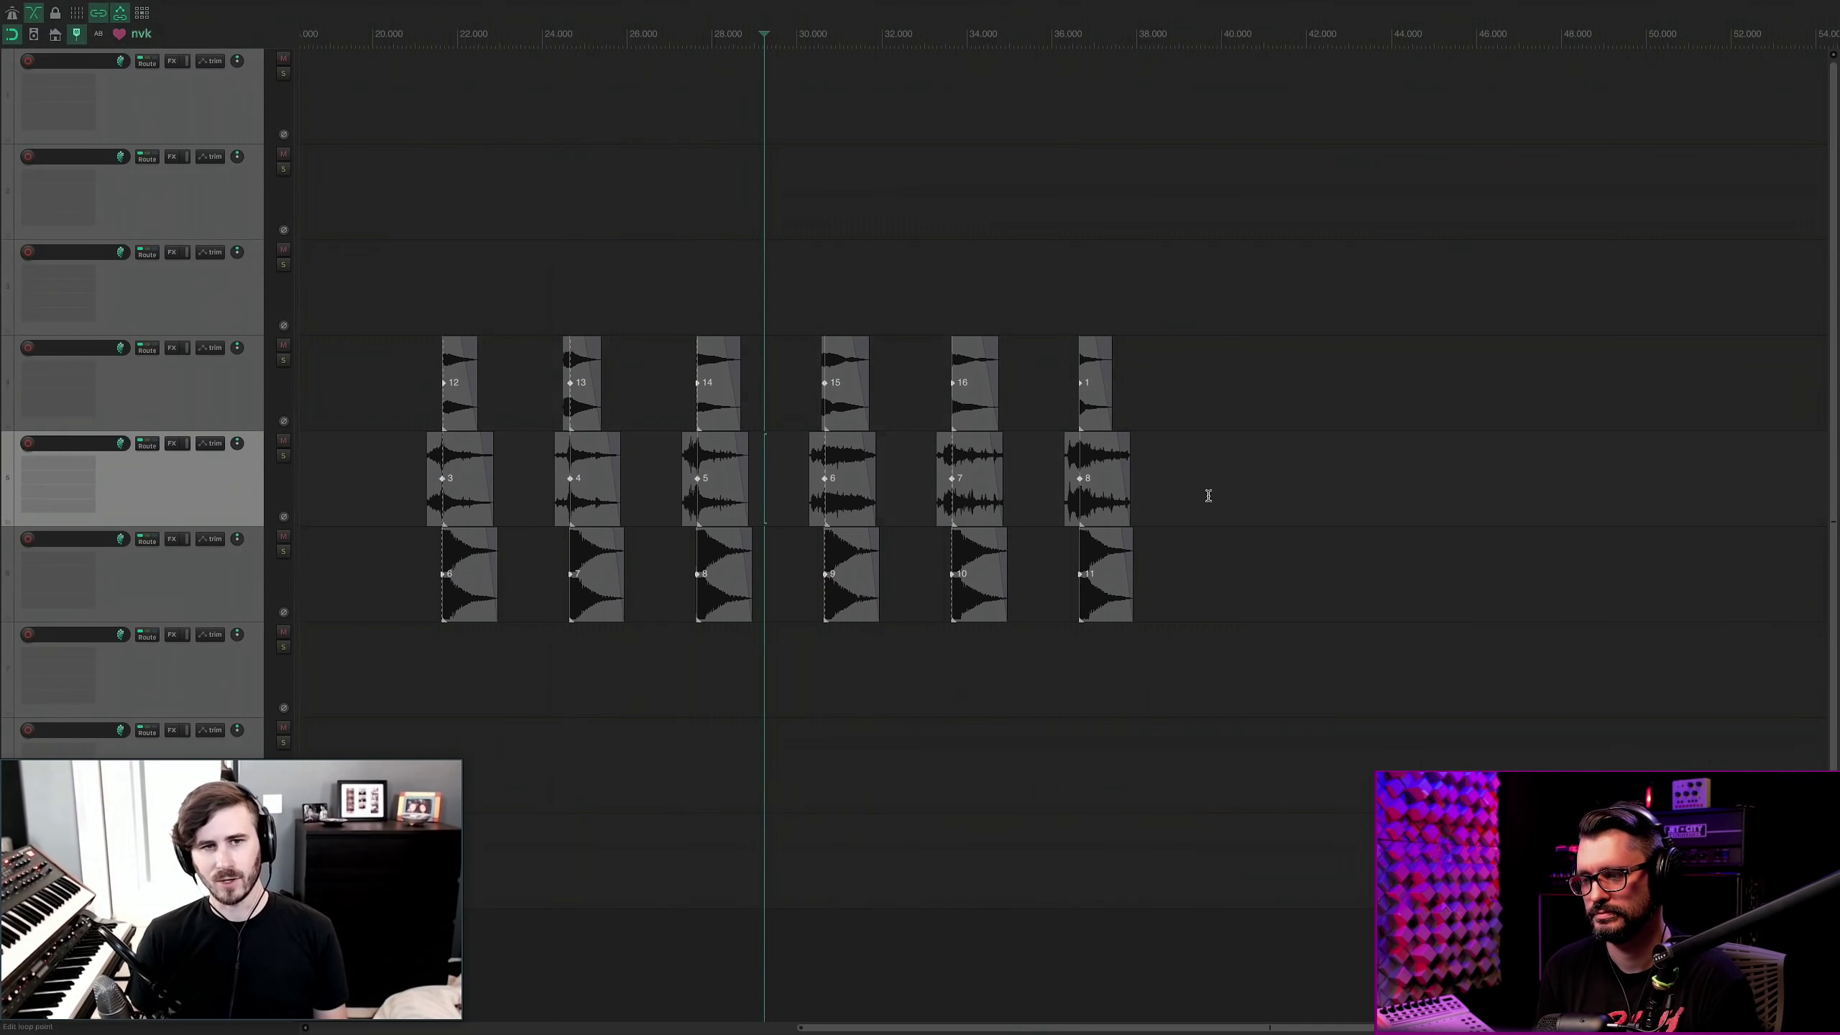
Generate one six-item layered variation from a "sci fi whoosh" search, with 24 semitones of random pitch and 50% reverse.
left_click(672, 670)
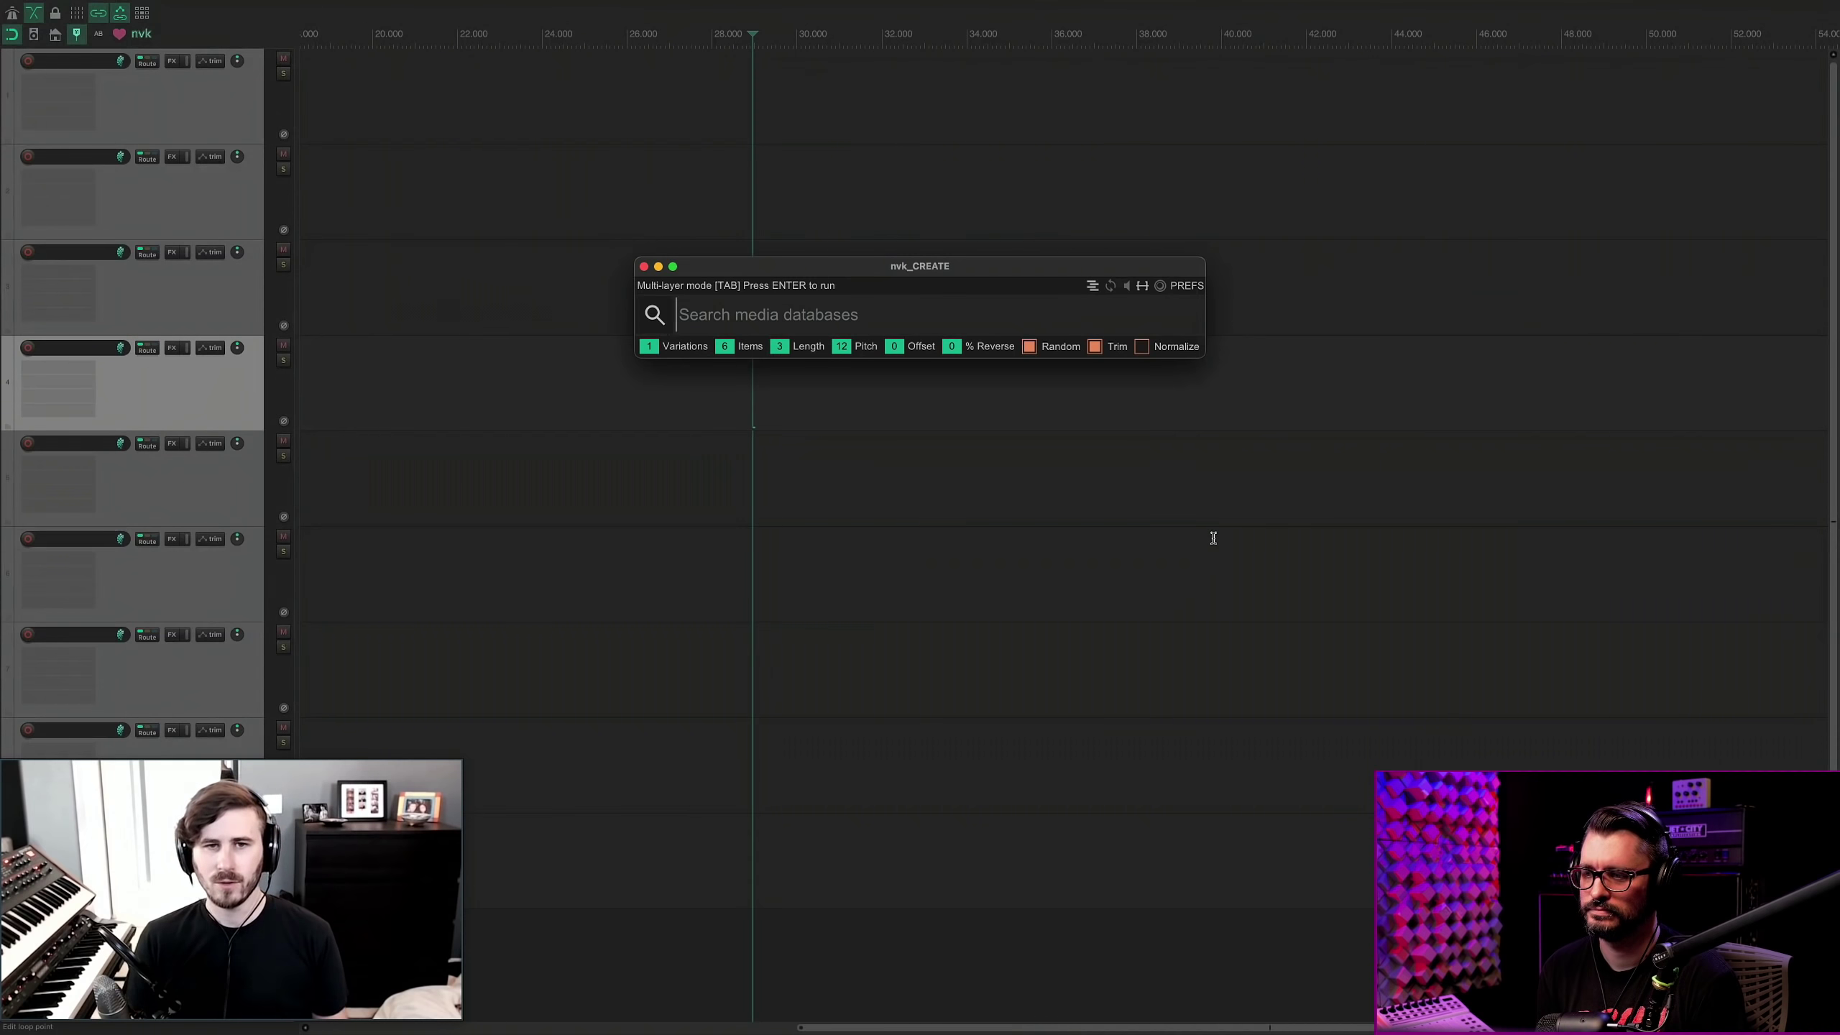
type("sci fi whoosh")
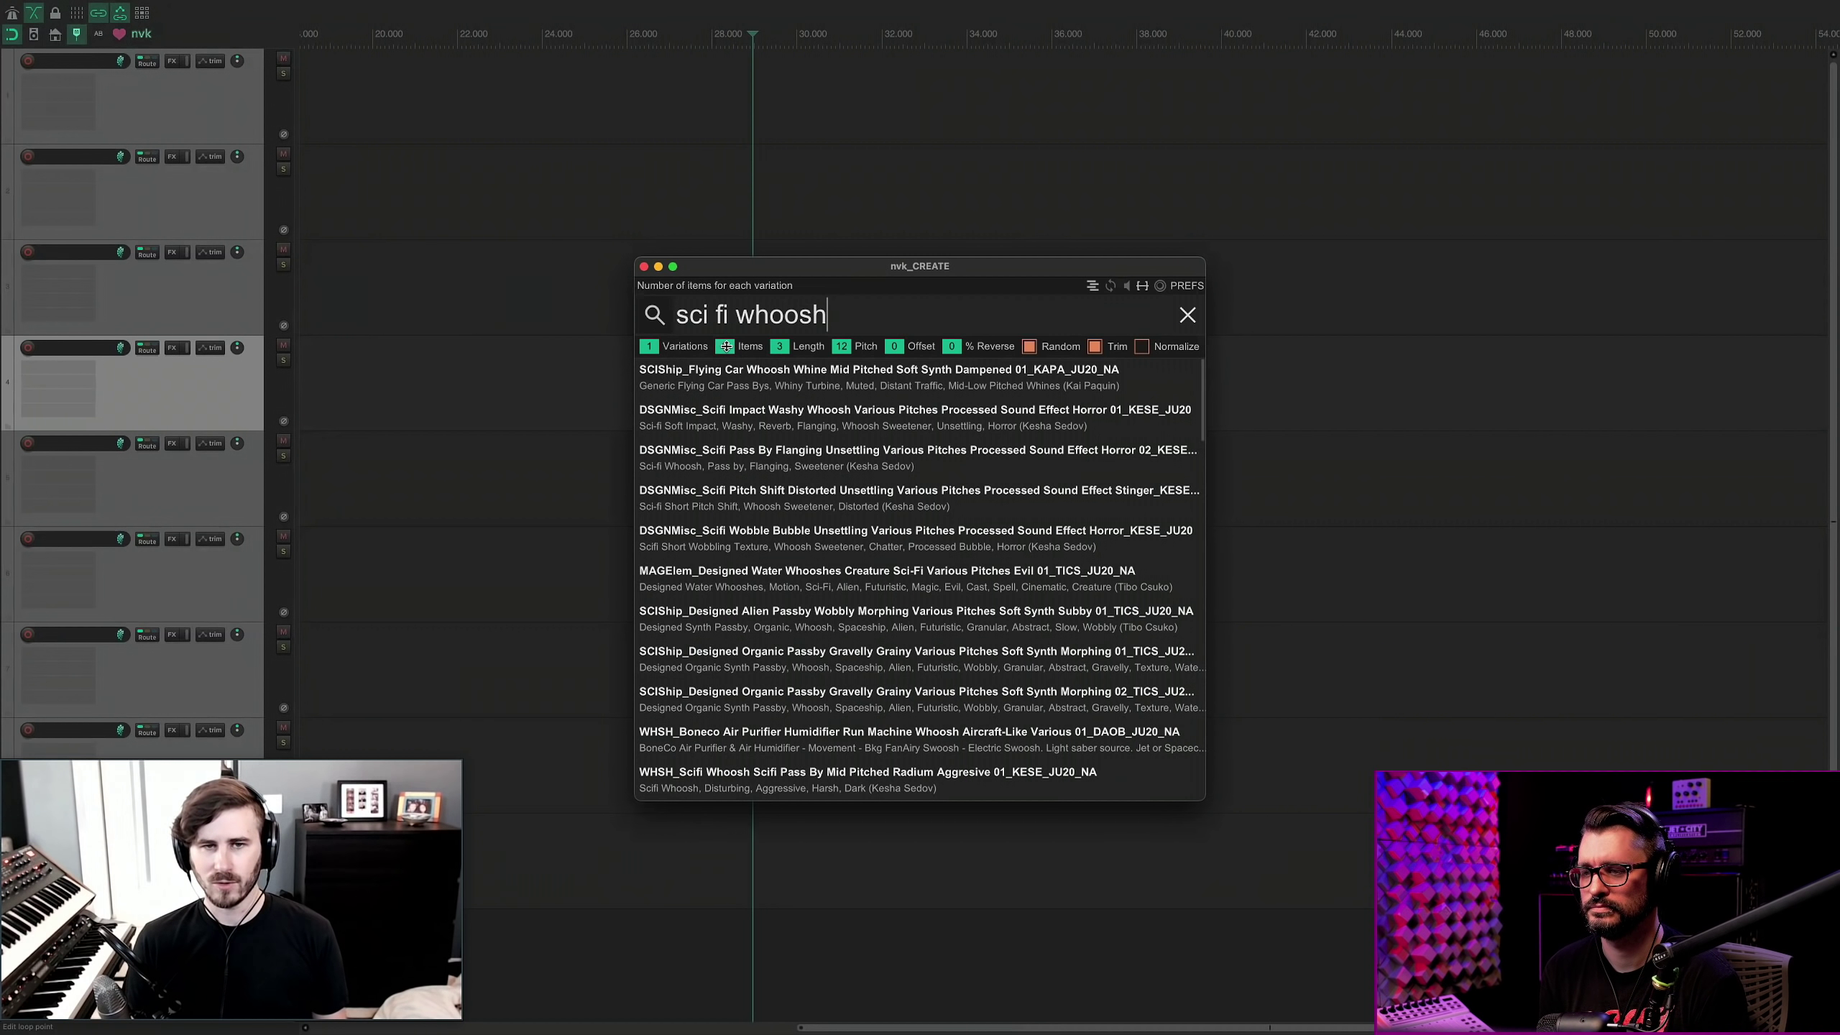
left_click_drag(726, 346, 742, 399)
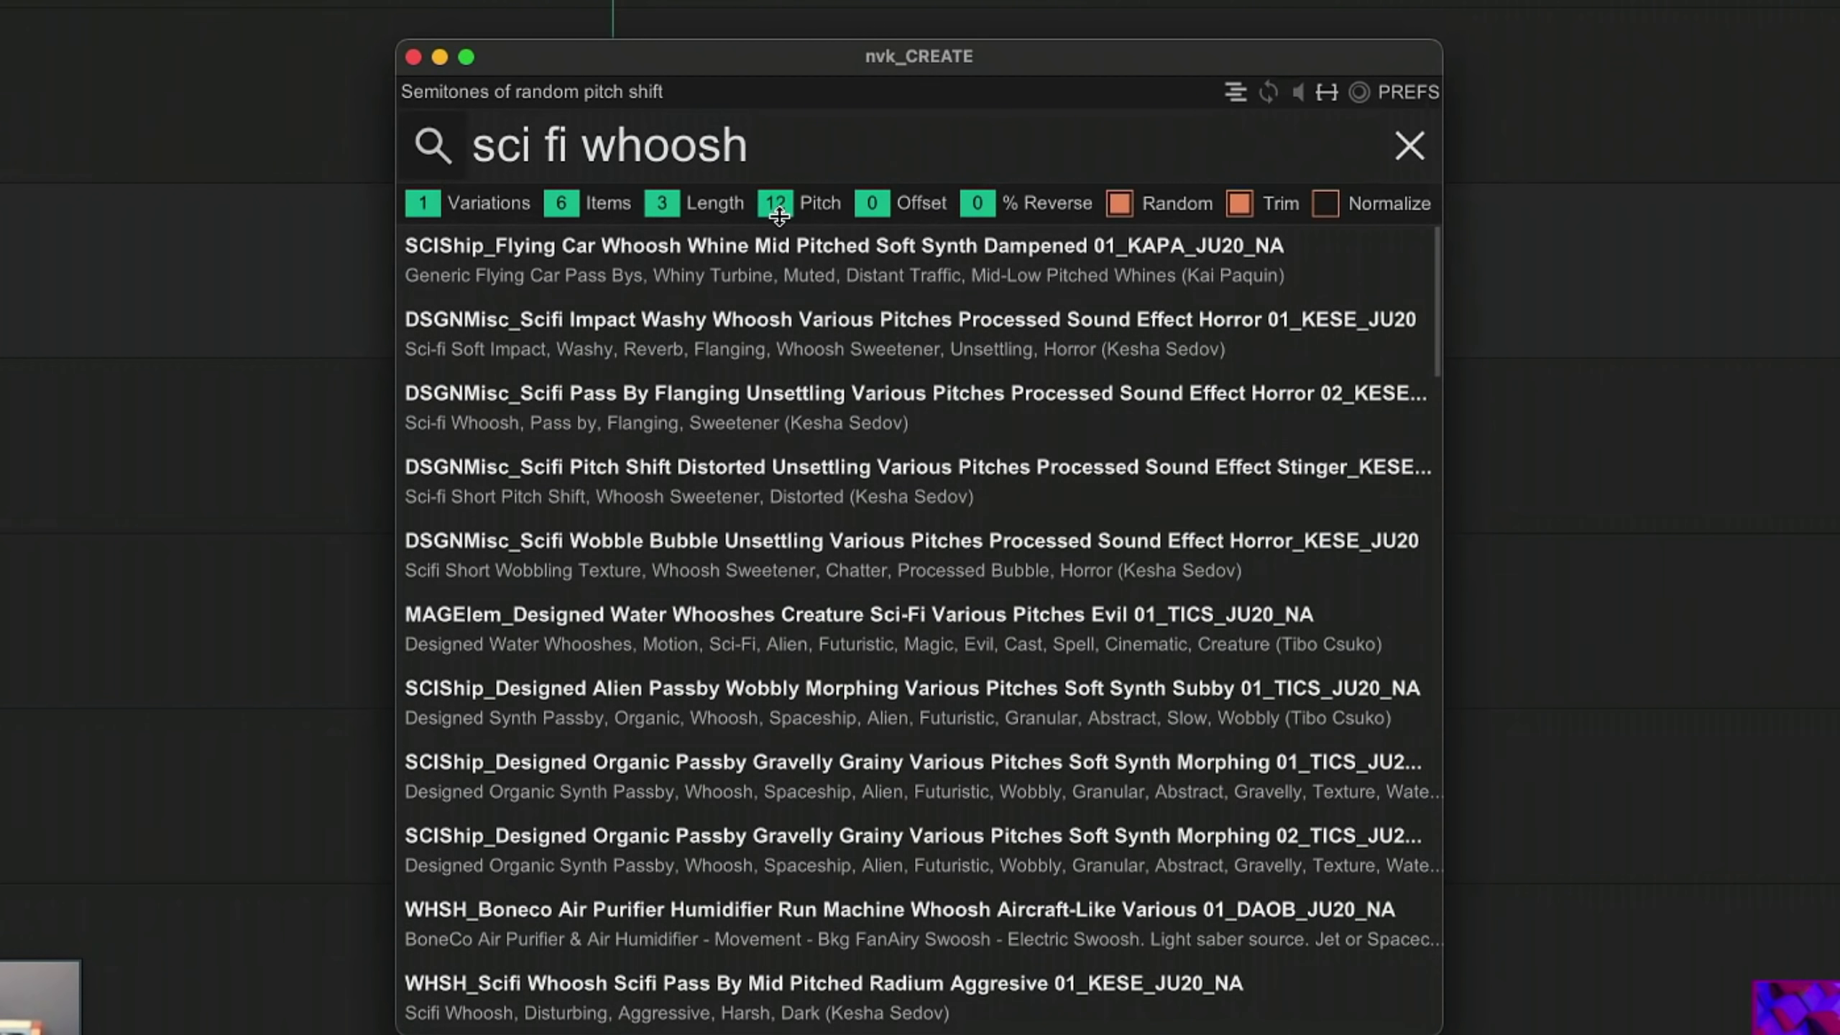
mouse_move(778, 203)
left_mouse_down()
mouse_move(772, 417)
mouse_move(799, 135)
mouse_move(787, 344)
mouse_move(806, 313)
mouse_move(805, 168)
mouse_move(807, 187)
left_mouse_up()
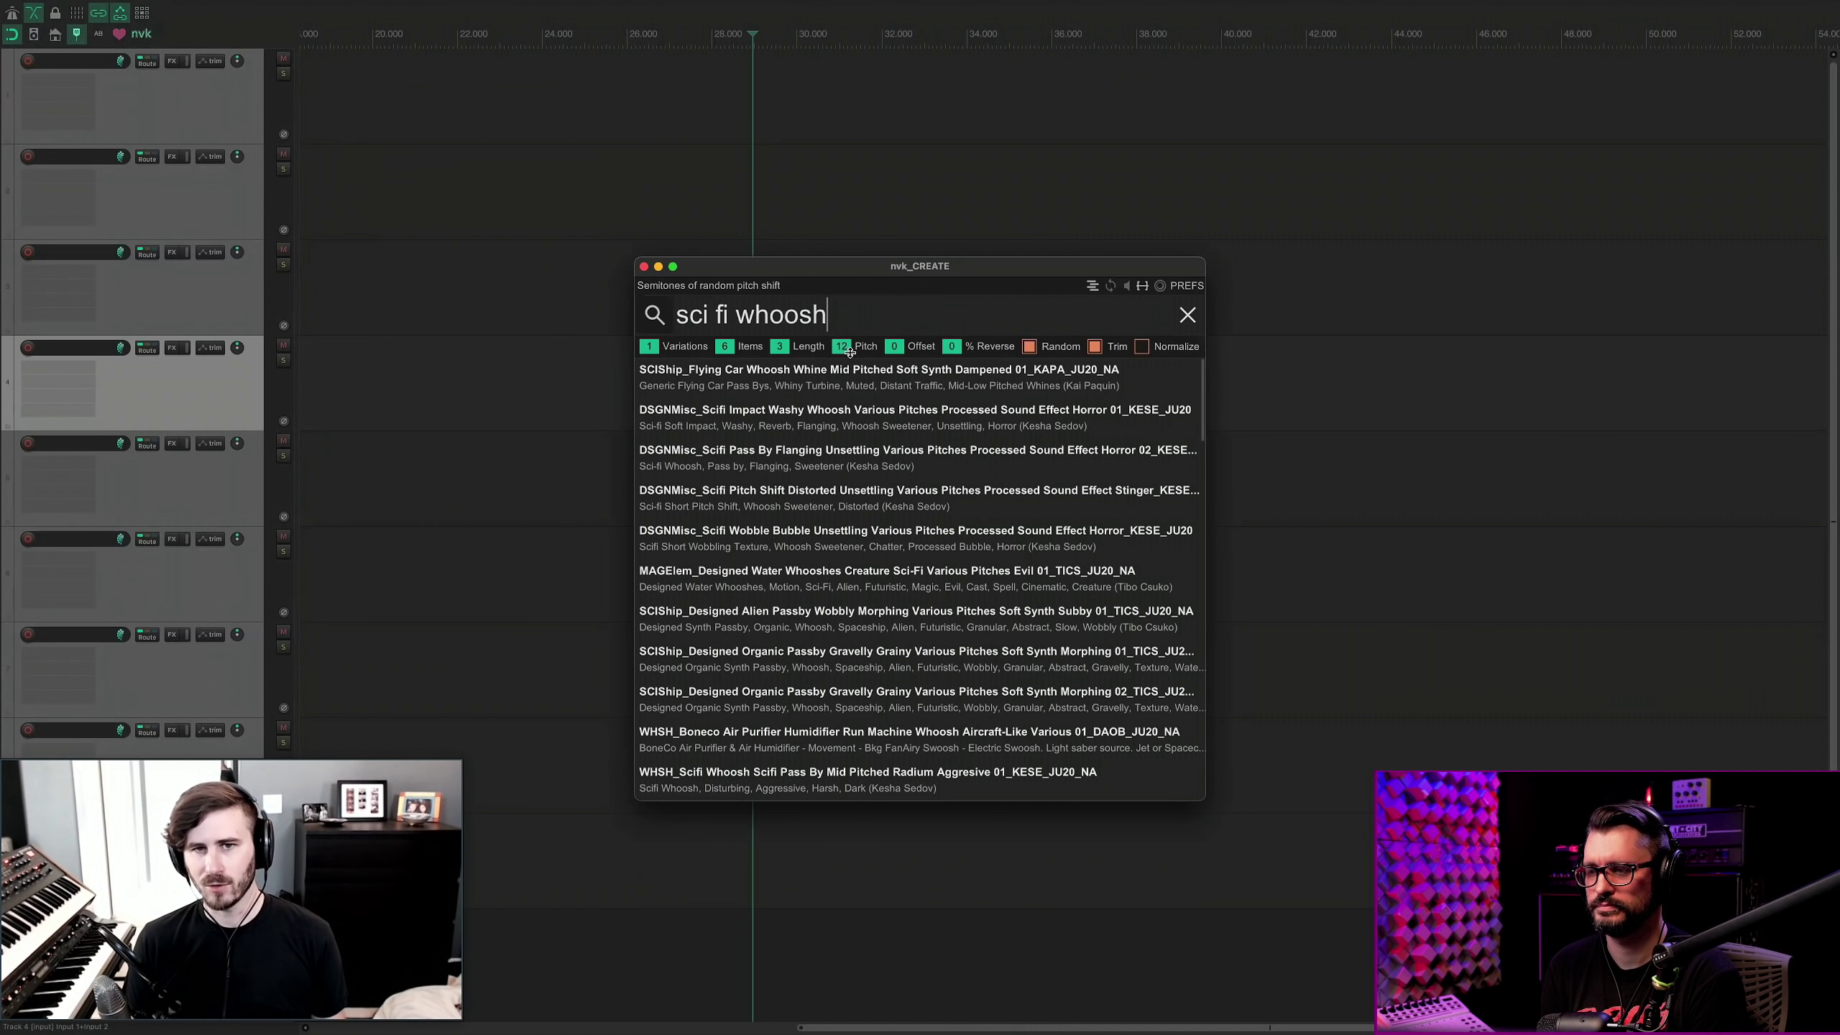
left_click_drag(844, 351, 842, 317)
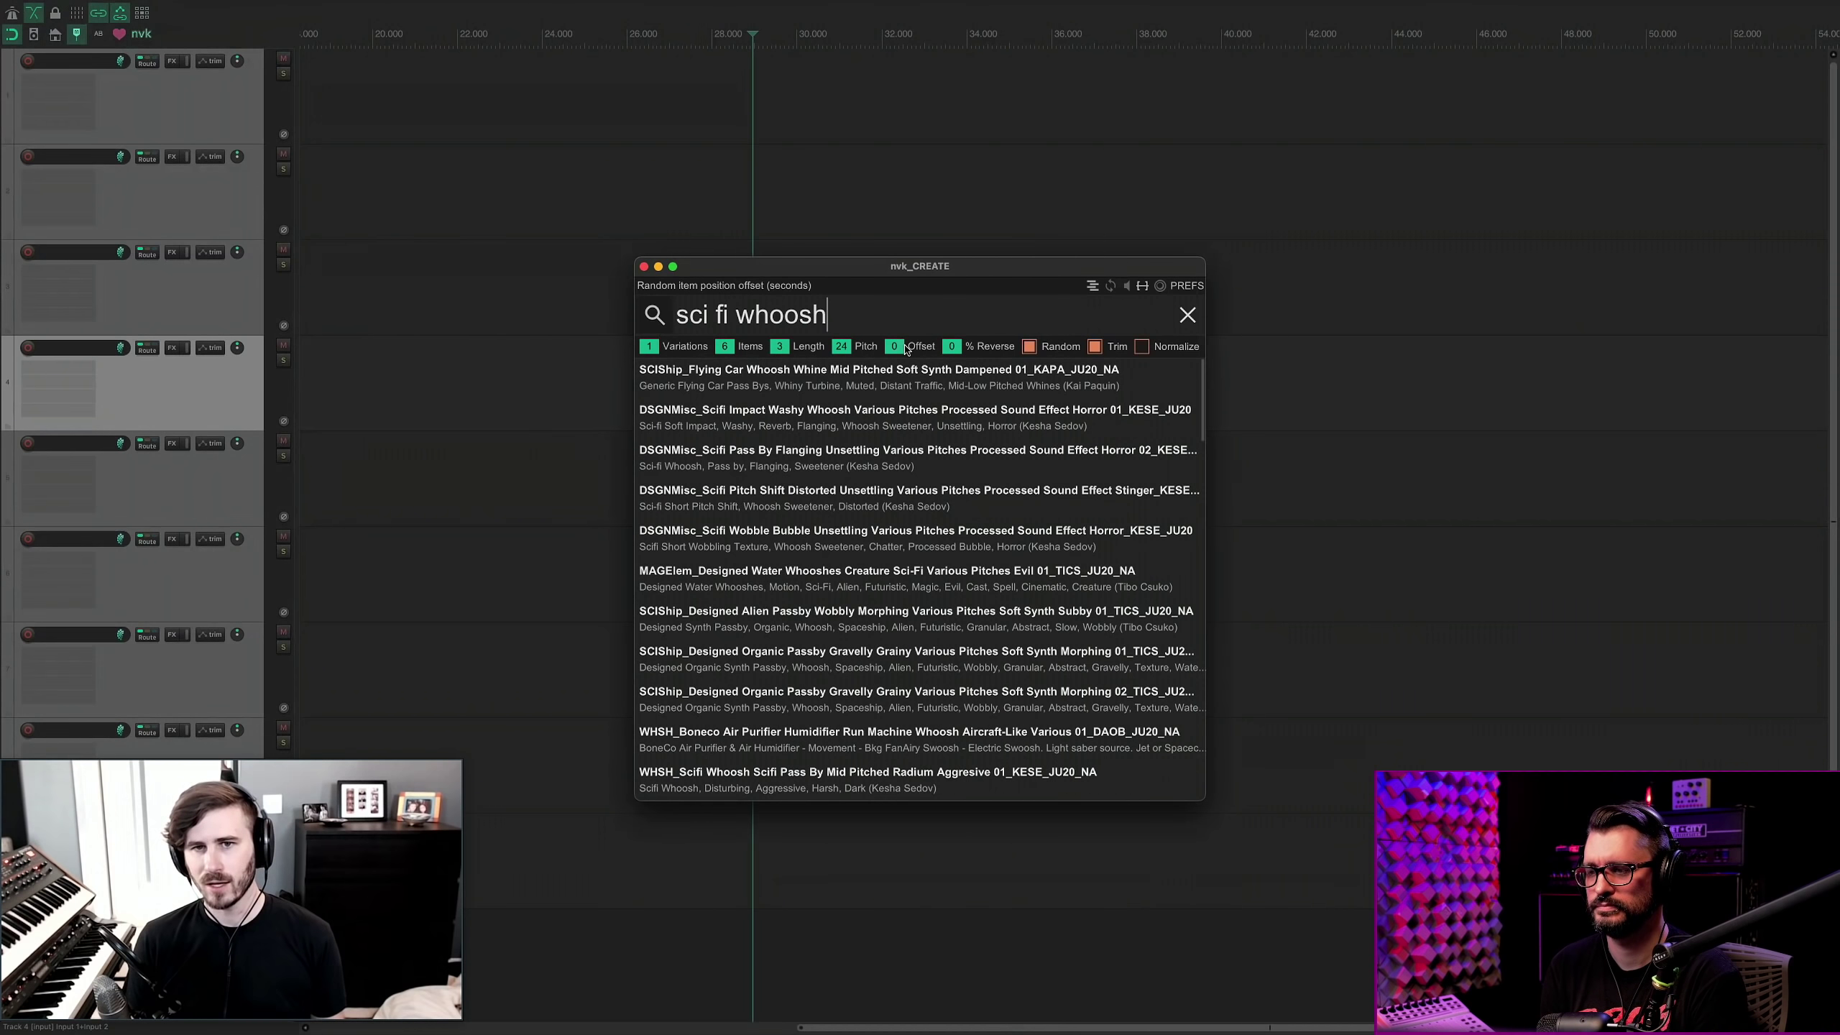
left_click_drag(958, 357, 963, 290)
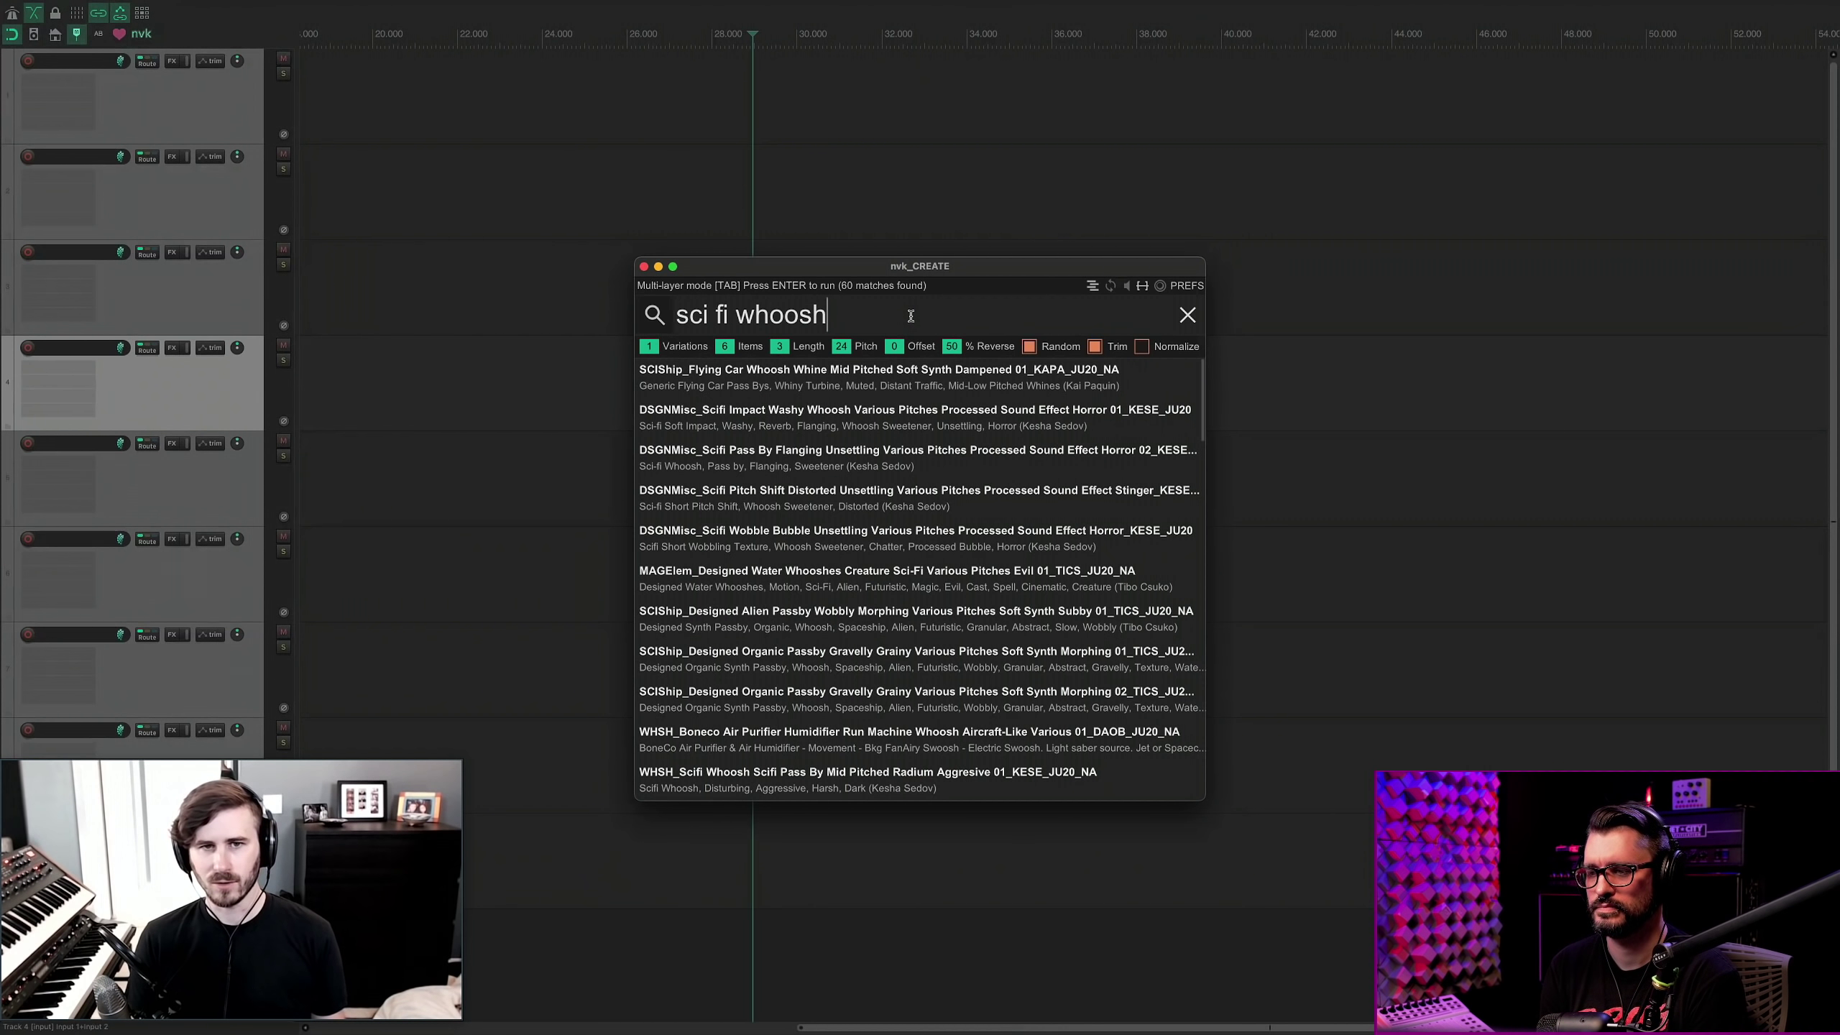
key("Return")
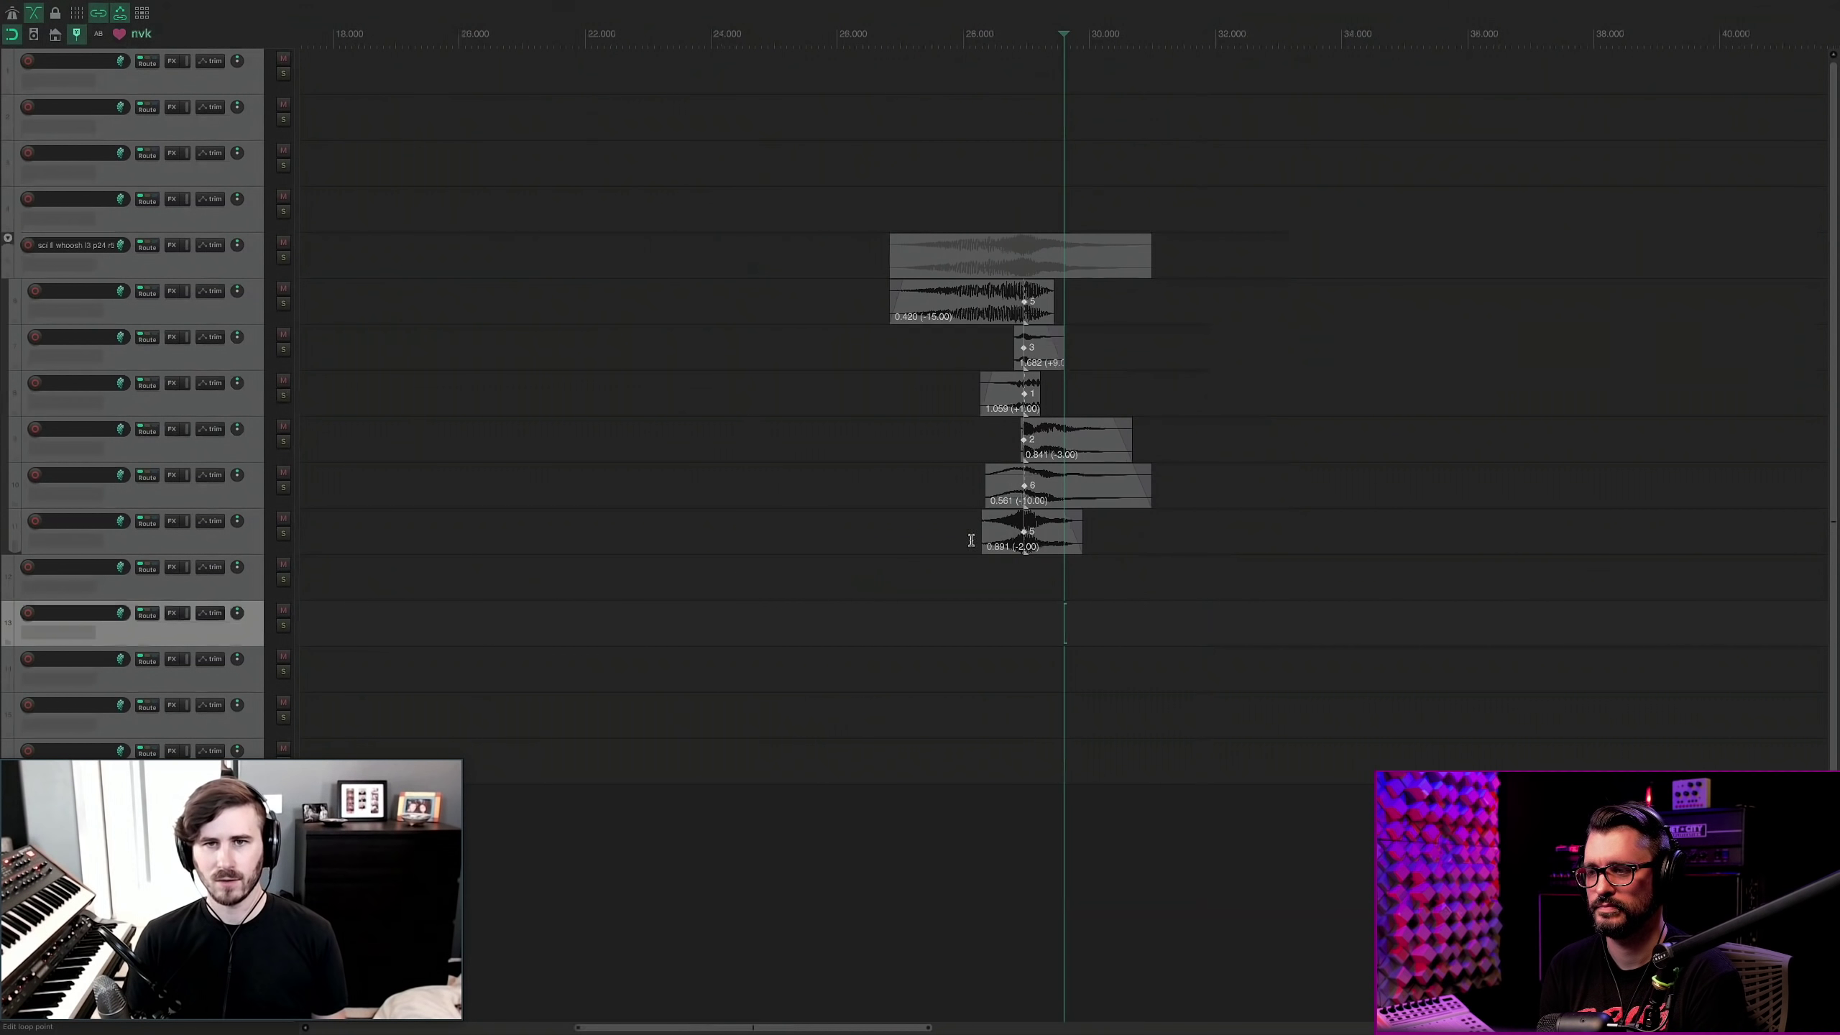
Inspect the layers of the generated sci fi whoosh and play the whole folder item from its start.
left_click(986, 172)
scroll(985, 172, "up", 3)
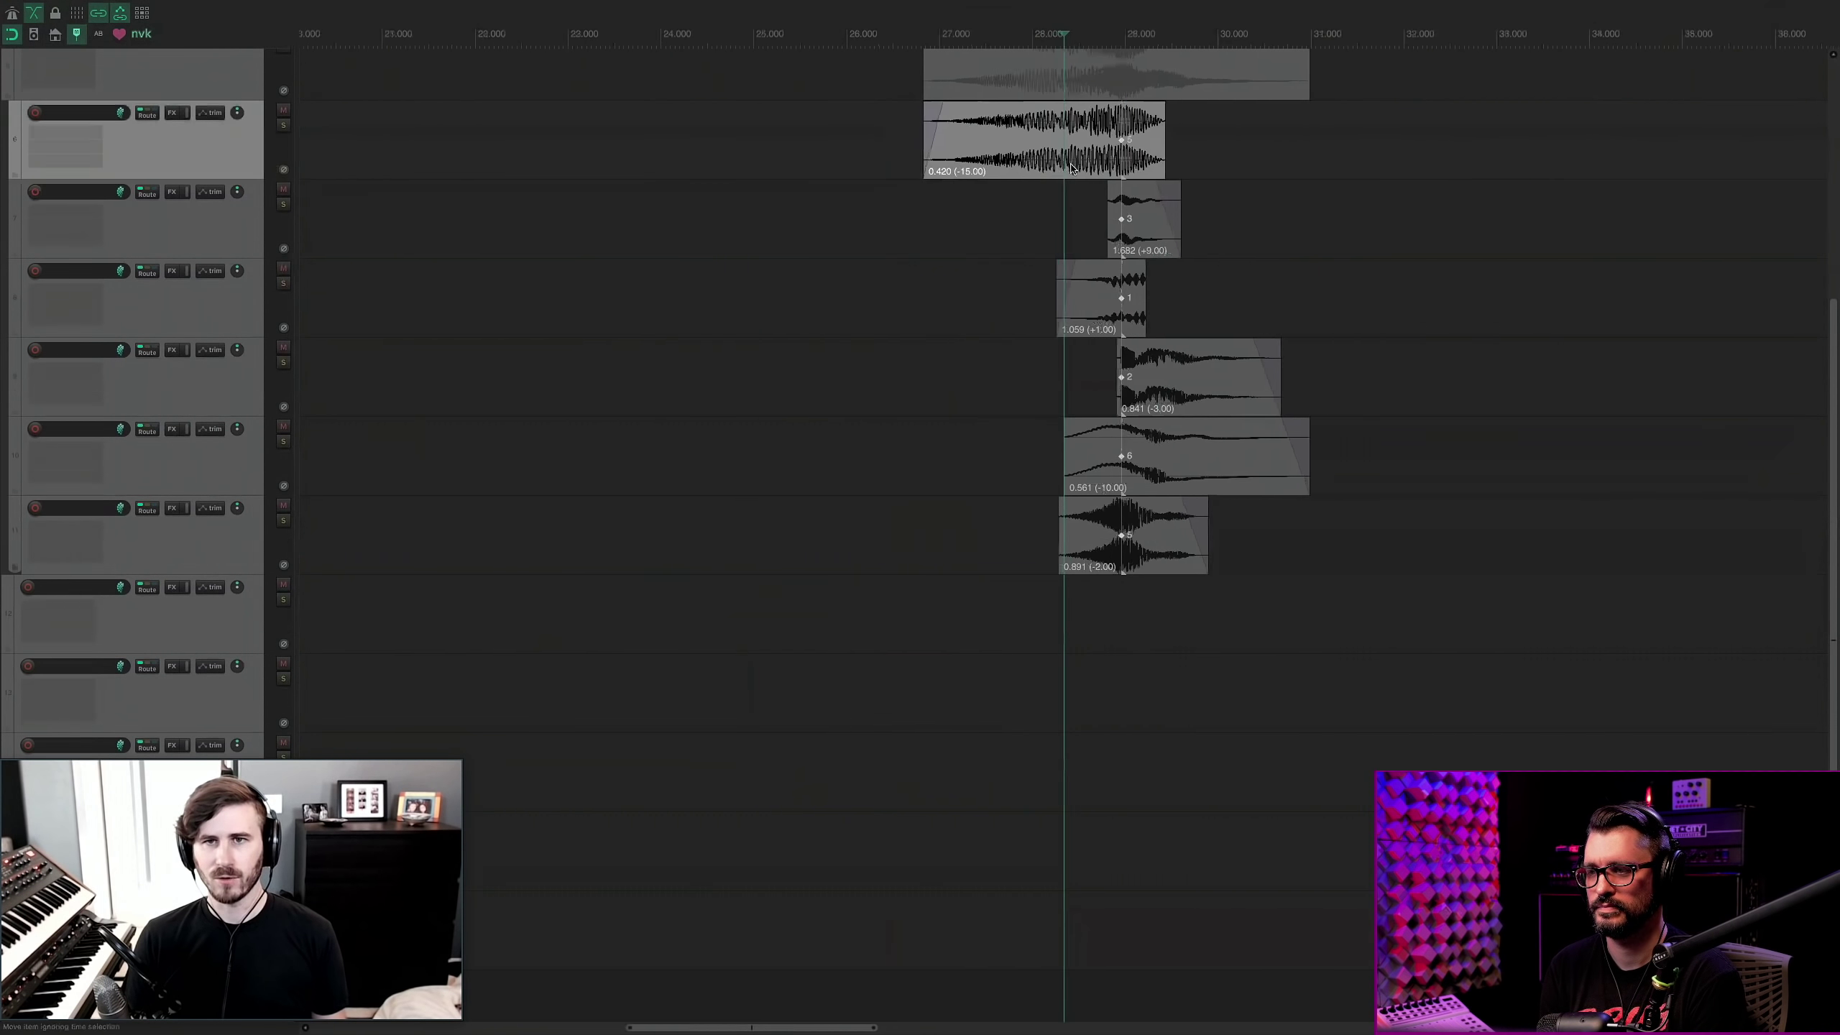
scroll(1054, 250, "up", 1)
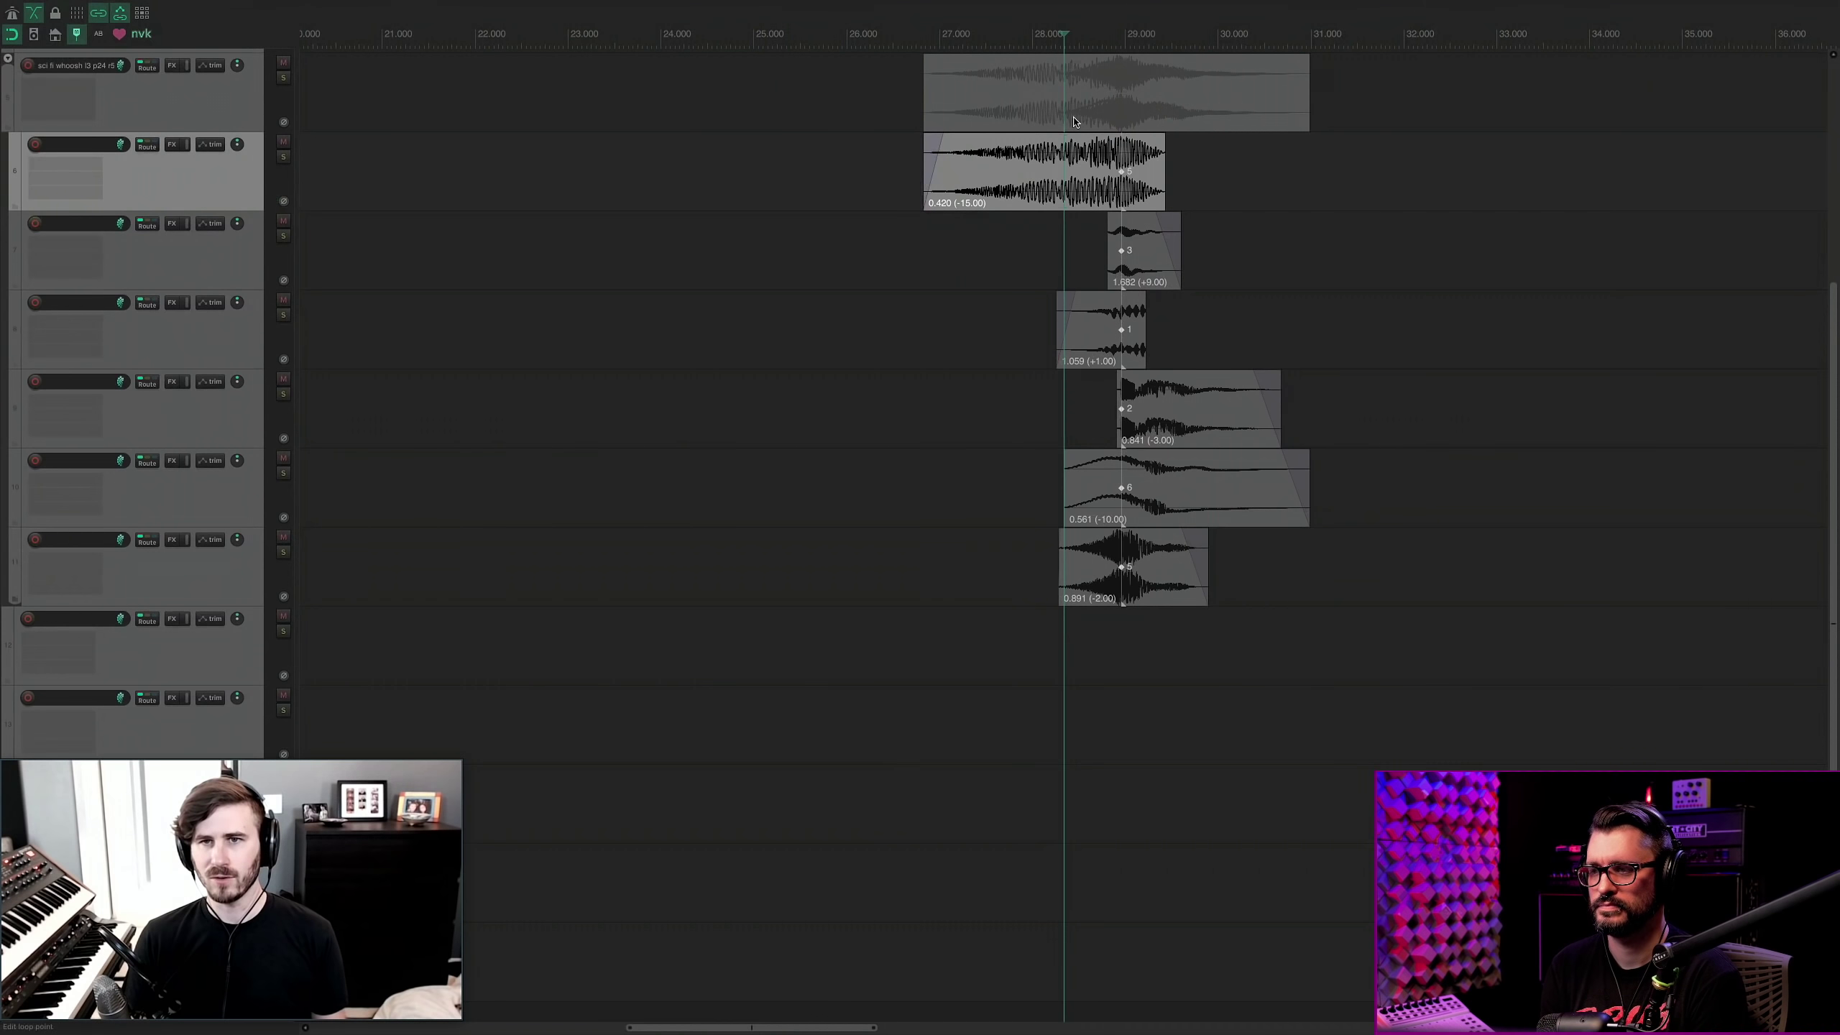
left_click(921, 98)
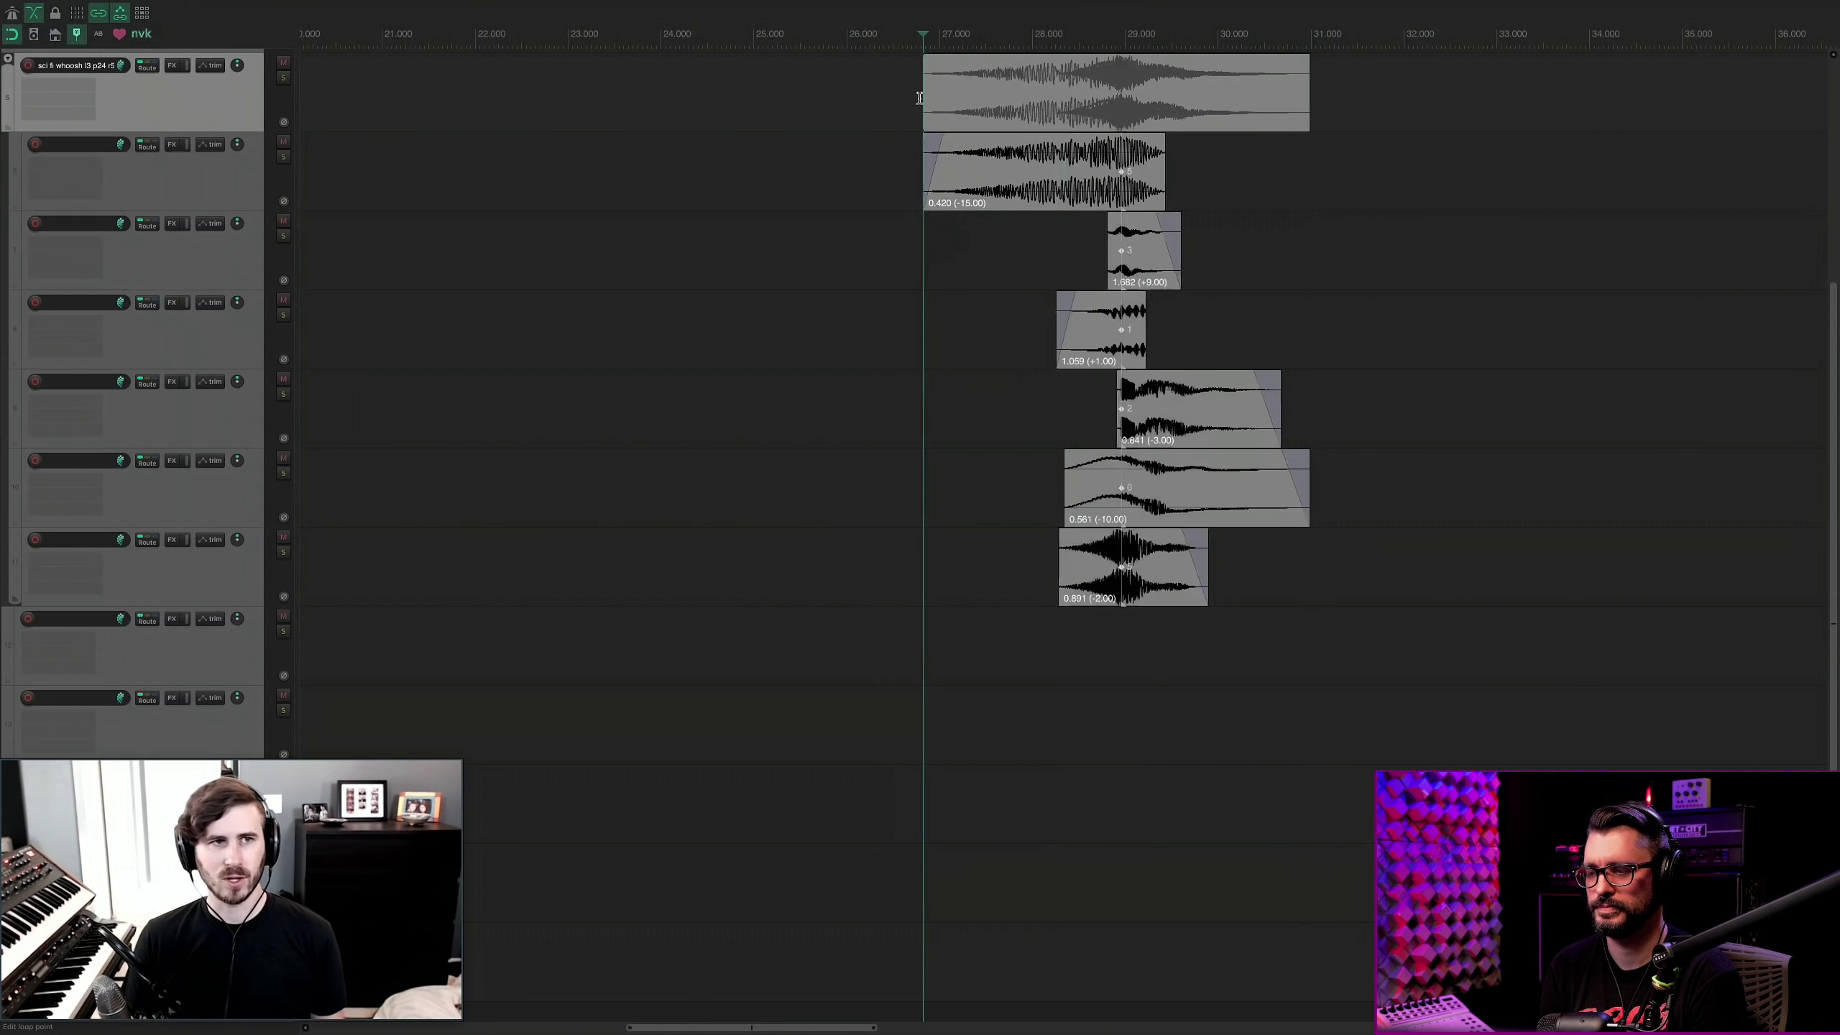
key("space")
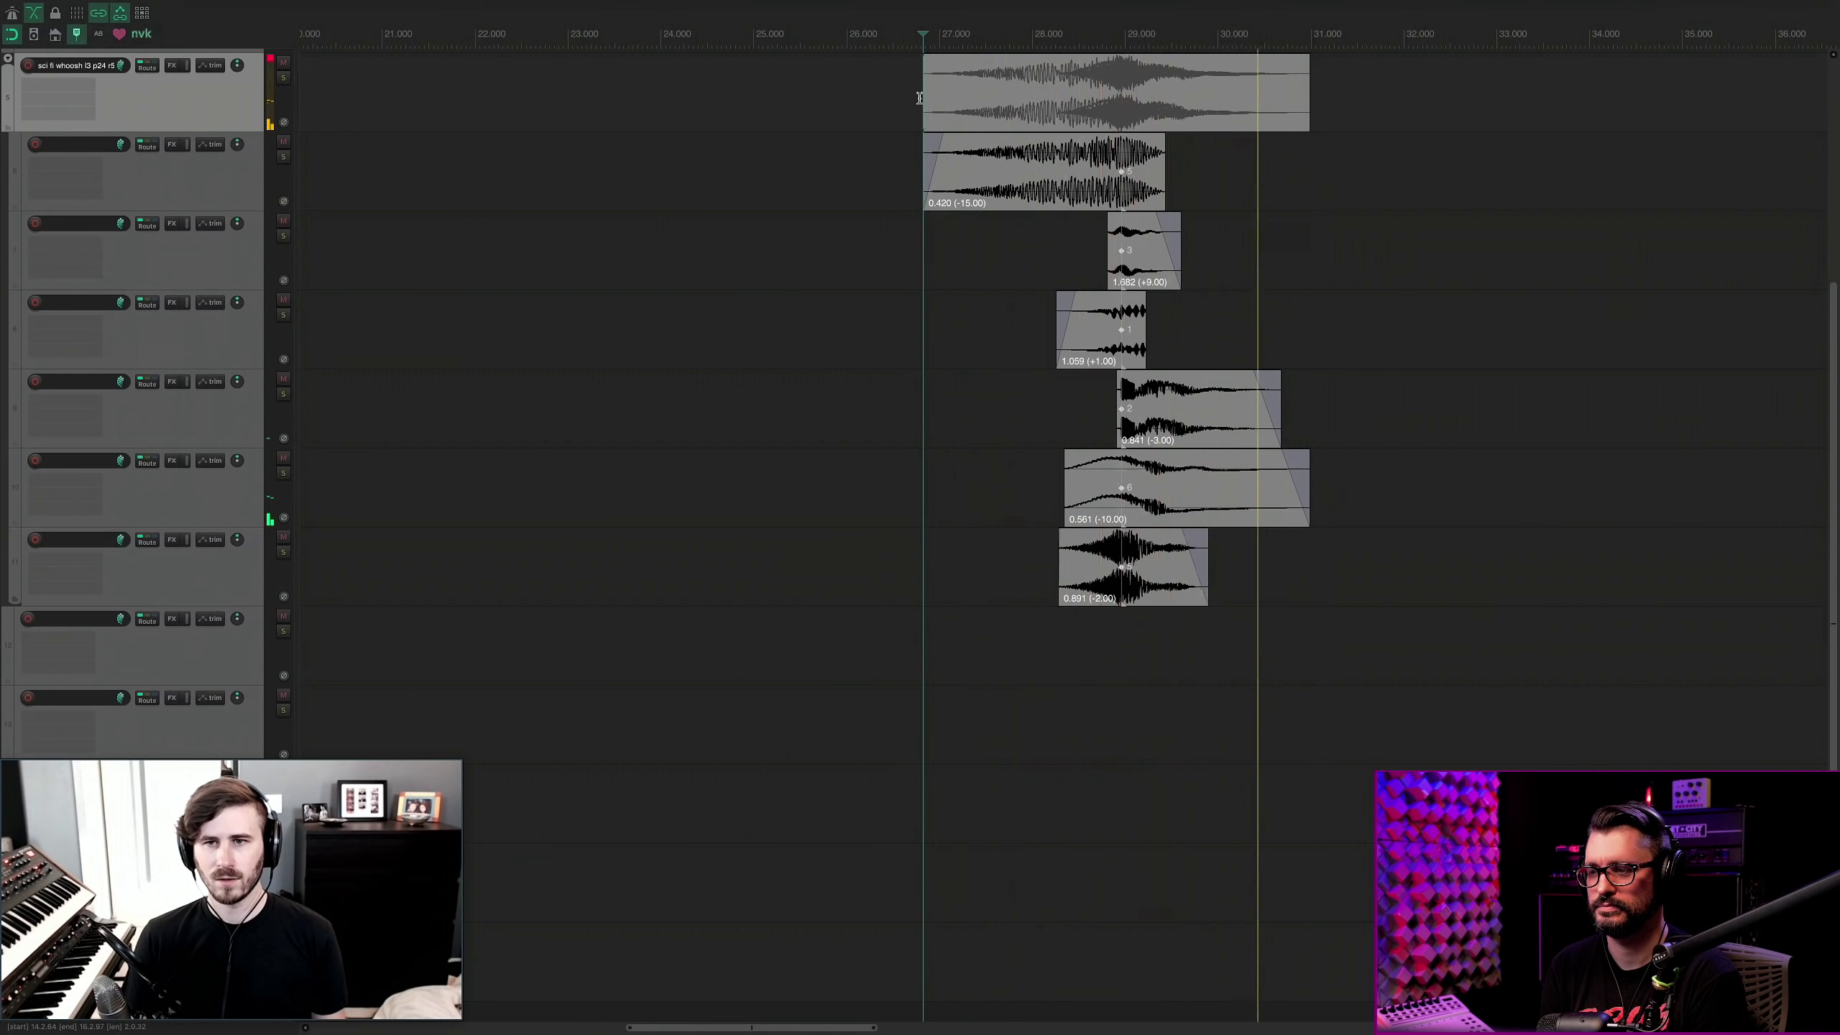
key("space")
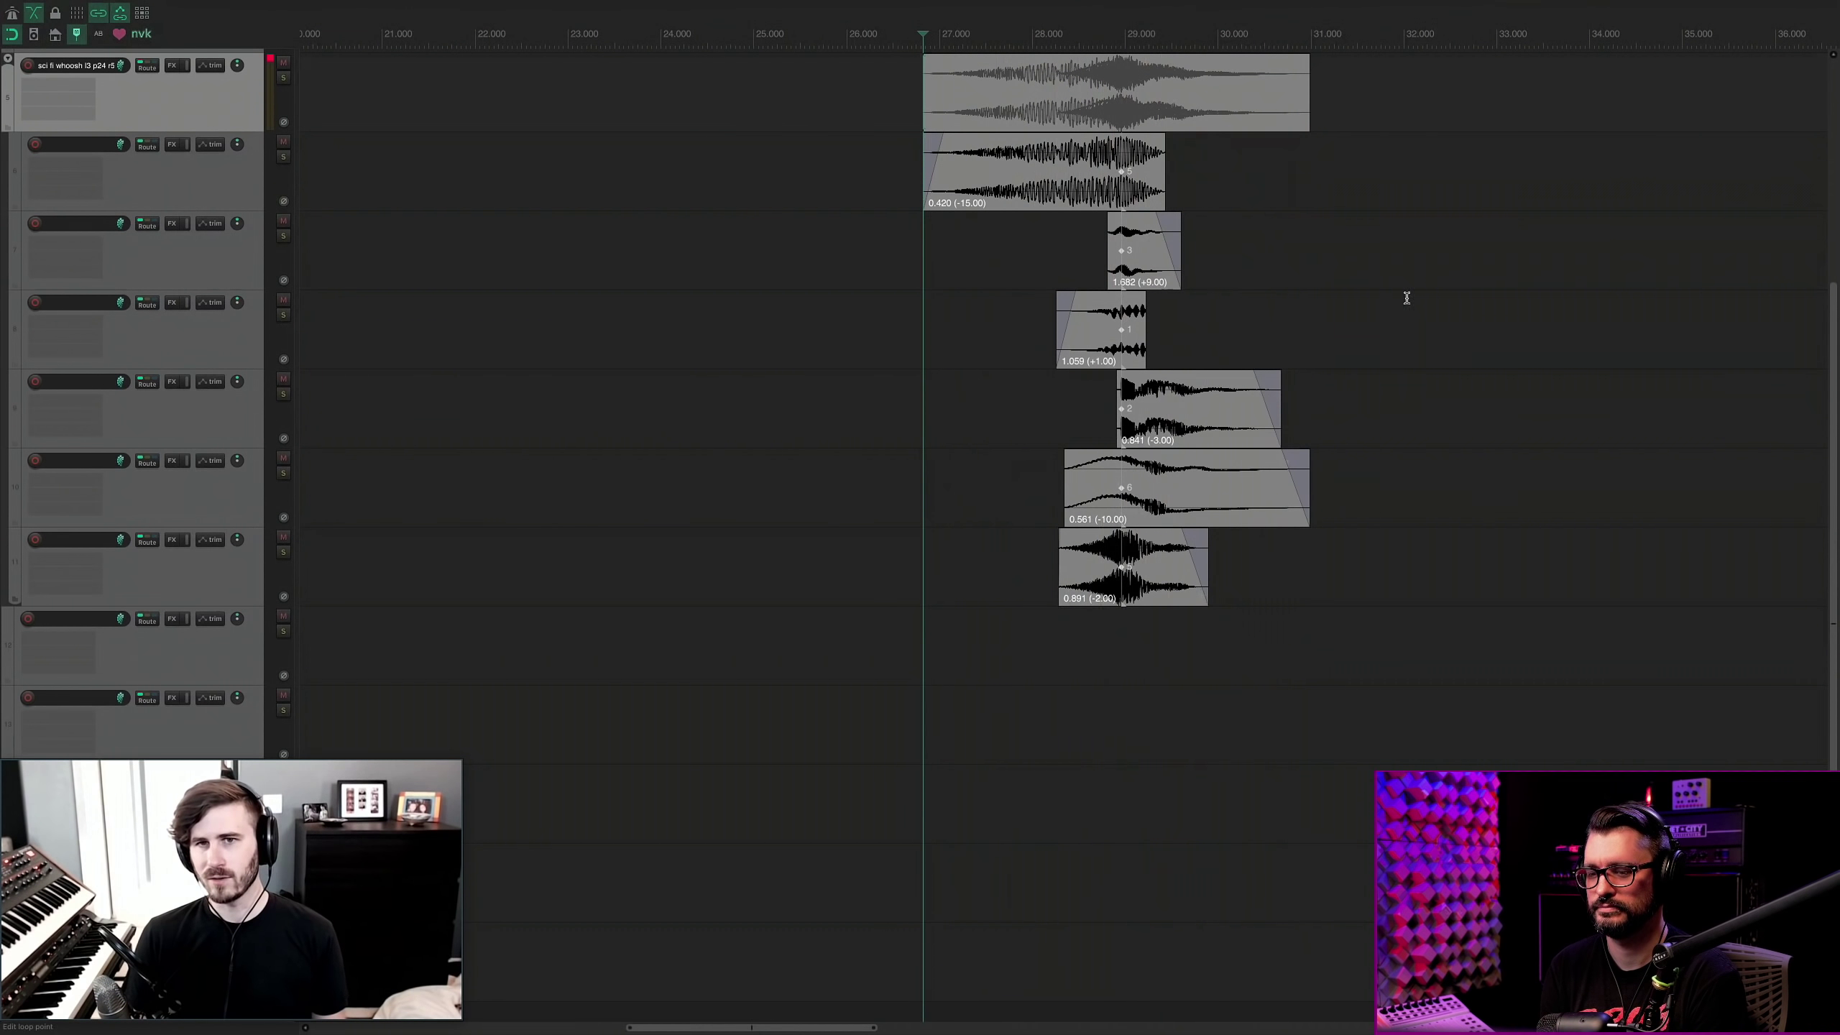
Collapse the sci fi whoosh folder track so its layer tracks are hidden.
scroll(1406, 308, "up", 3)
scroll(1073, 399, "down", 5)
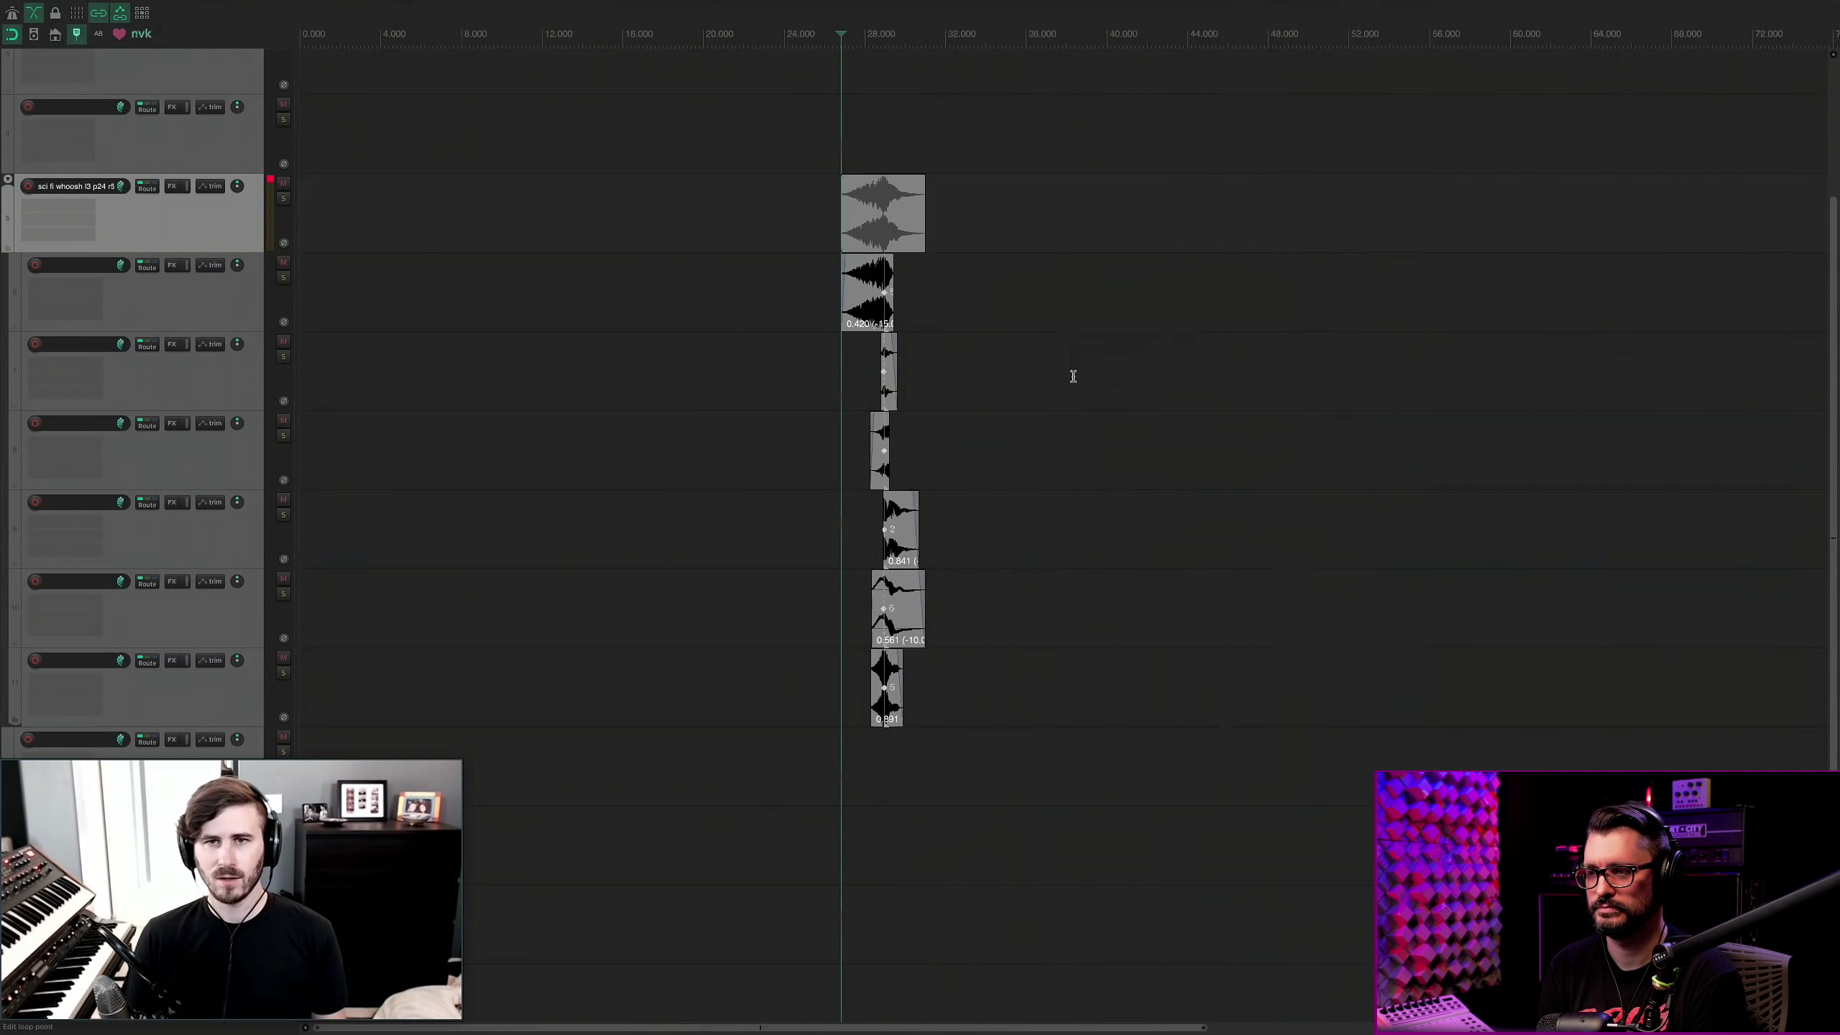
double_click(146, 220)
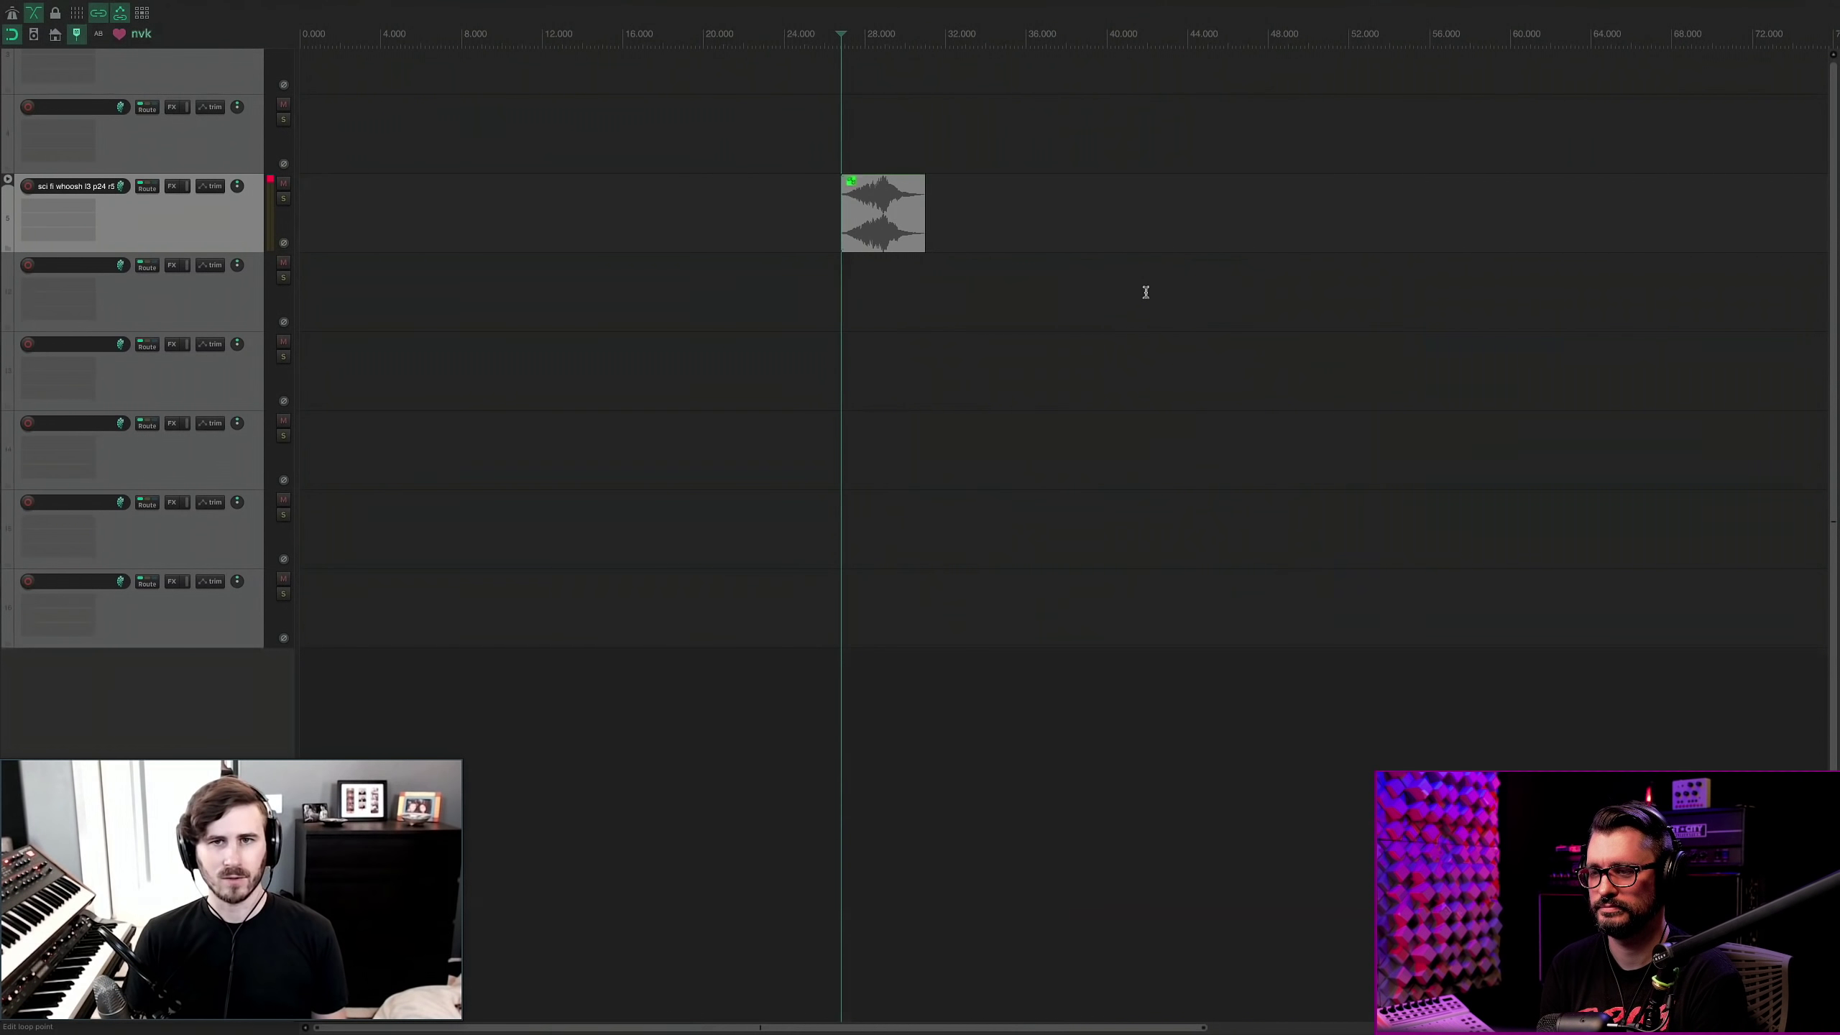
Generate 100 six-layer variations from a "sci fi whoosh" search, placed on the track below and after the first whoosh.
left_click(1021, 287)
key("c")
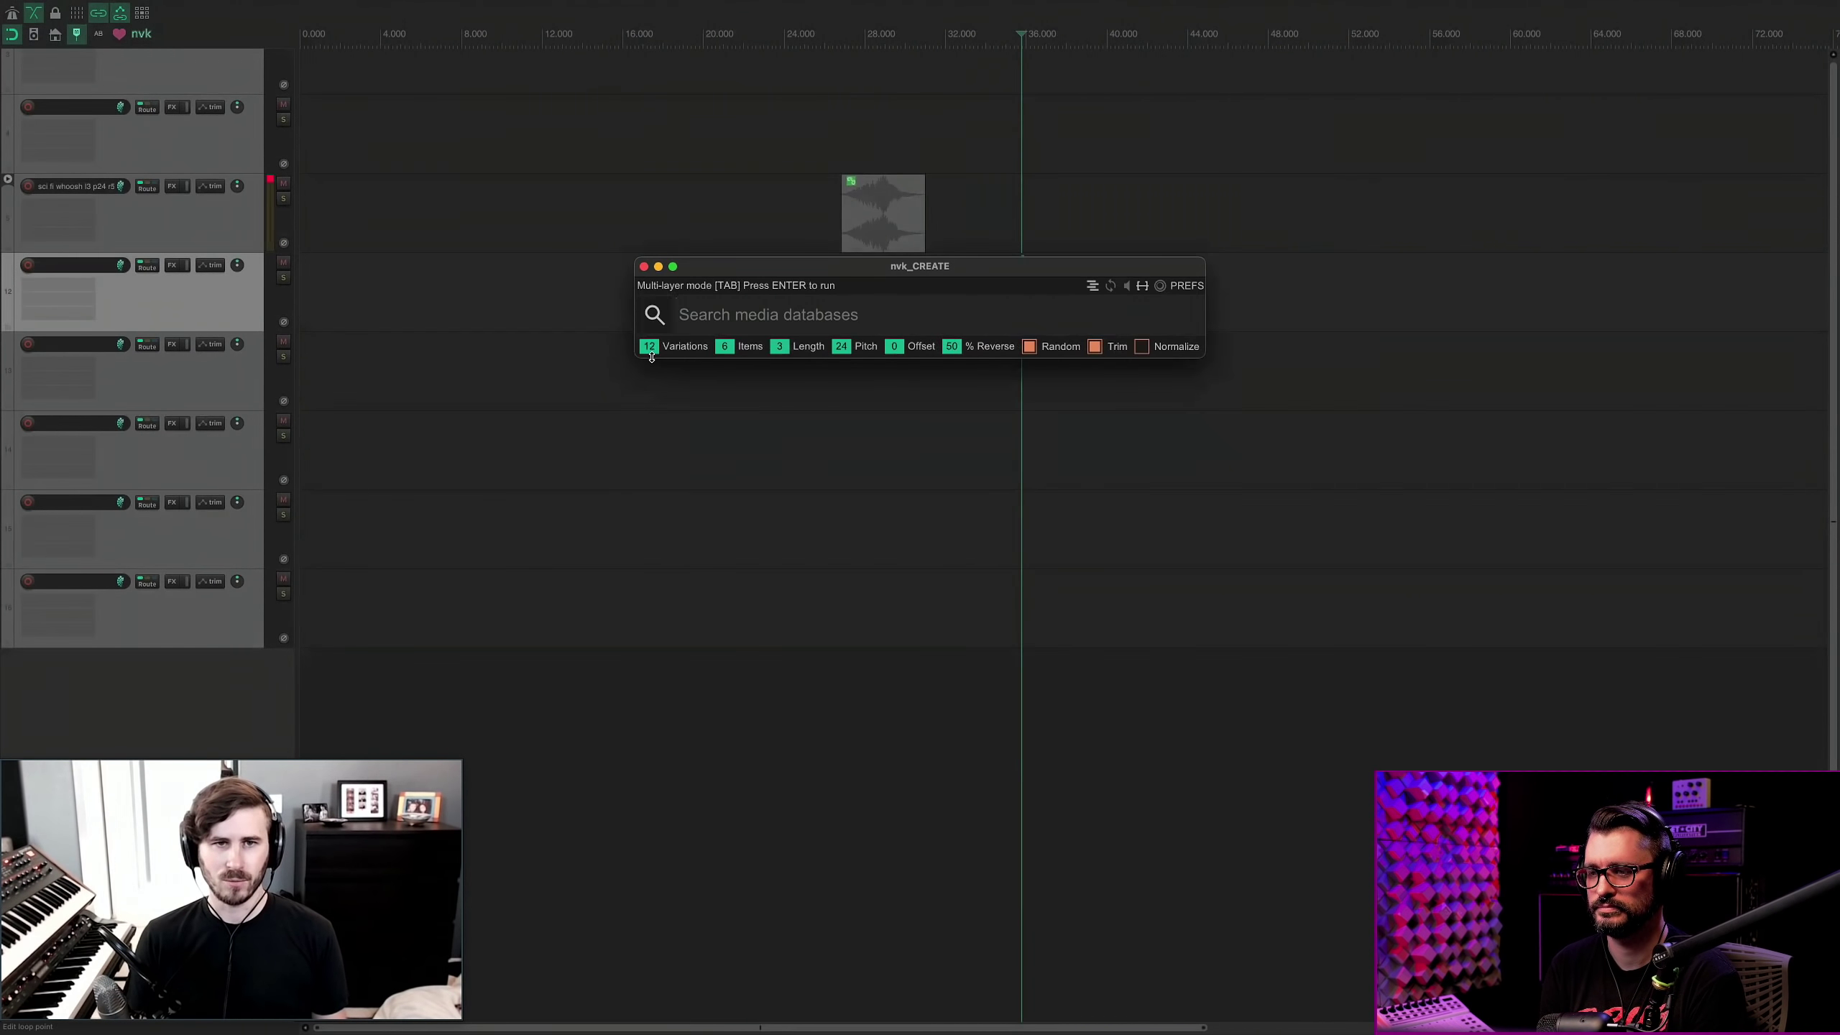
left_click_drag(651, 357, 655, 126)
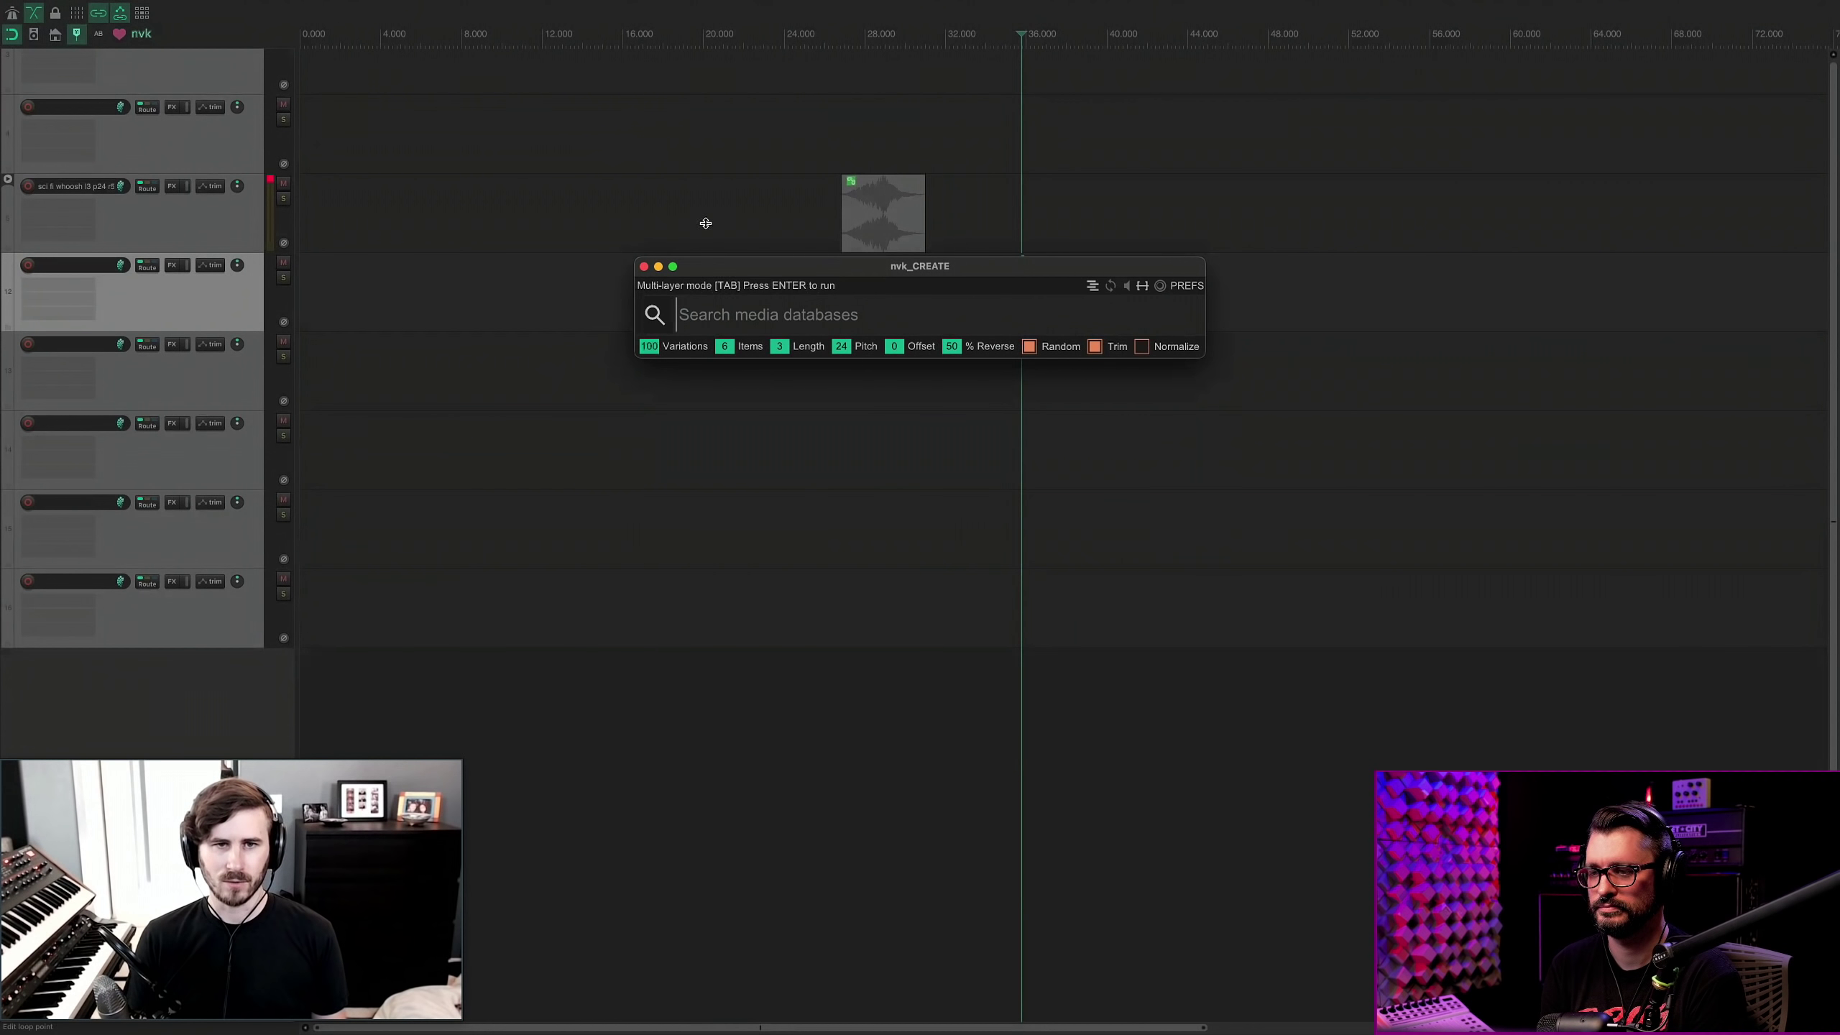
type("sci fi w")
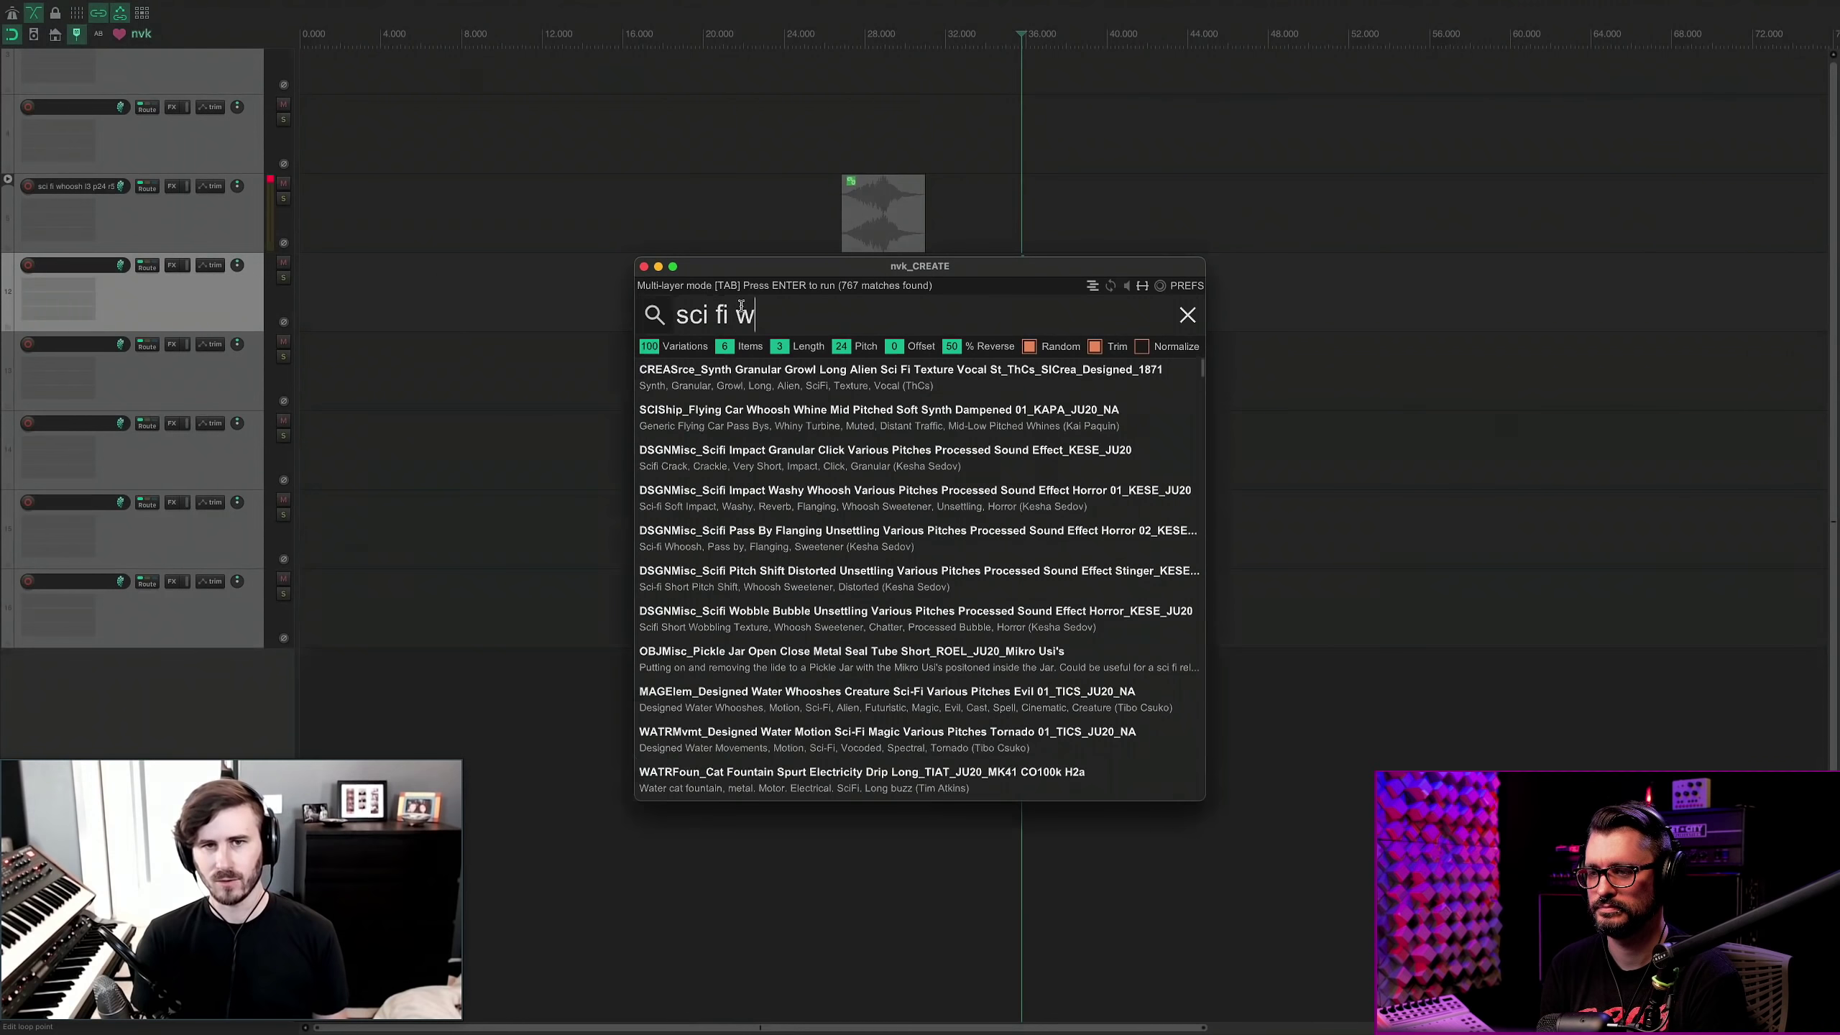
type("hoosh")
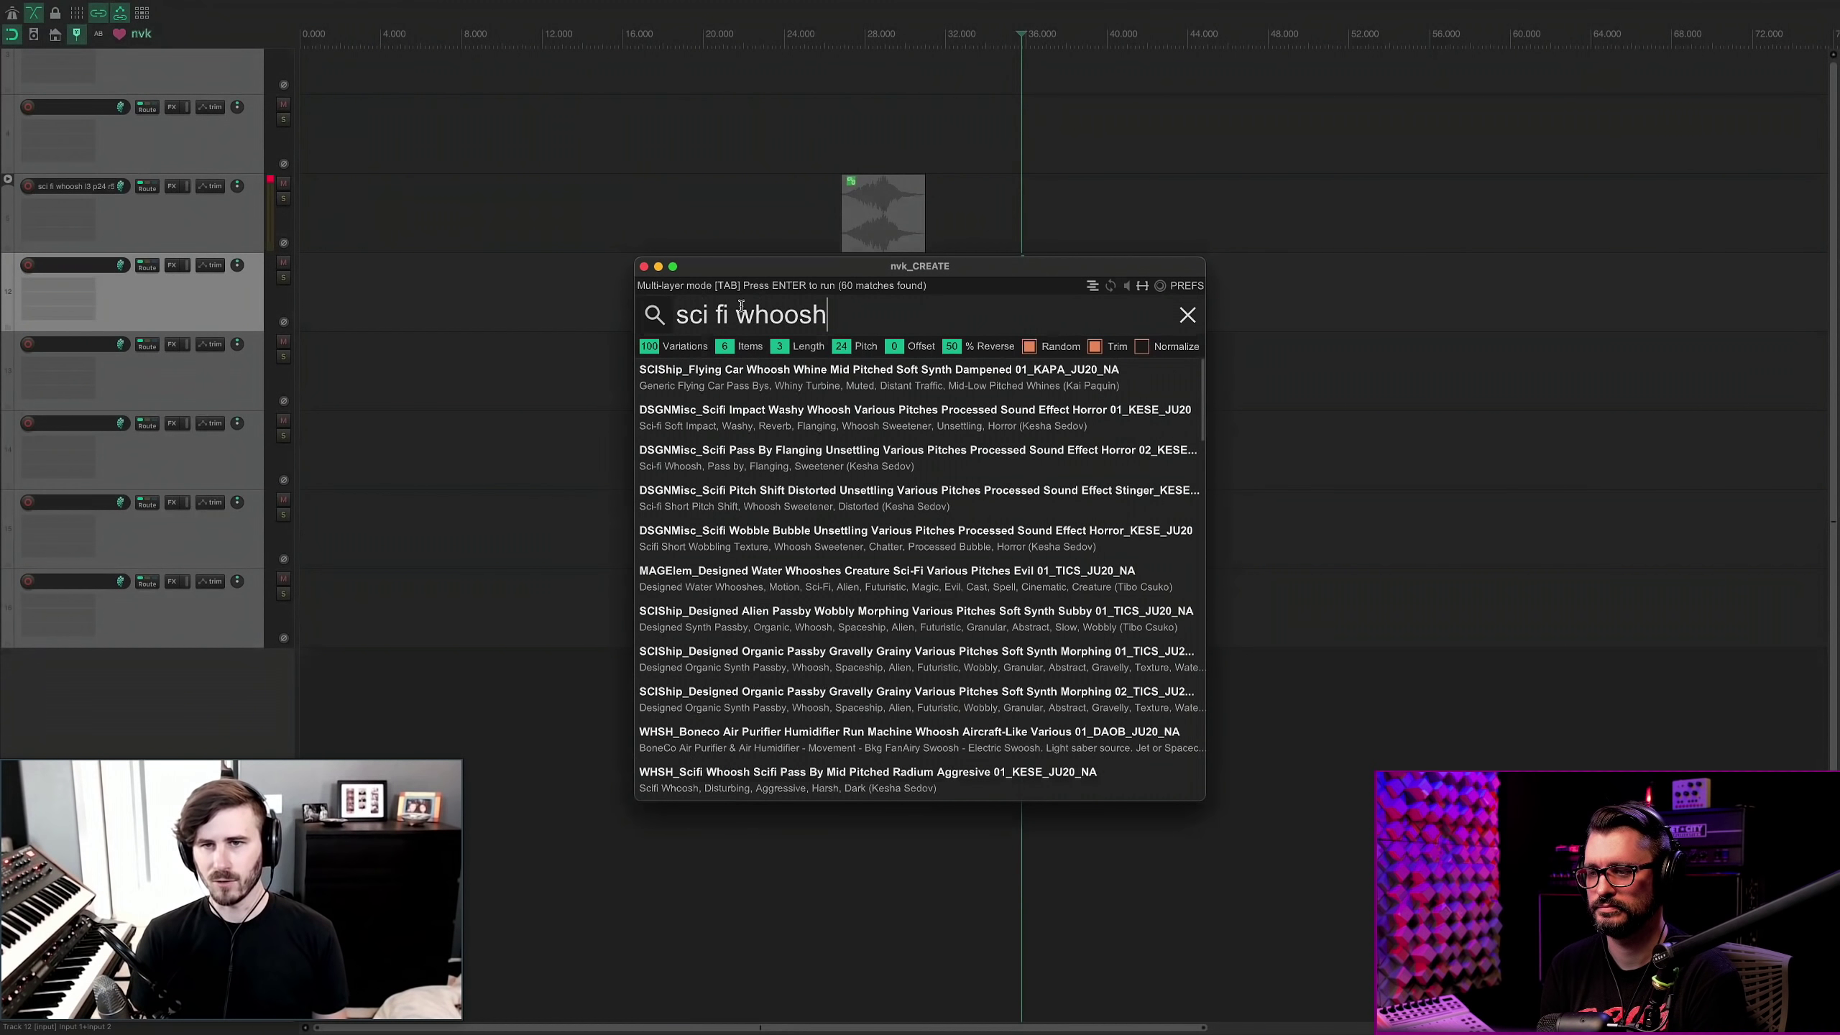
key("Return")
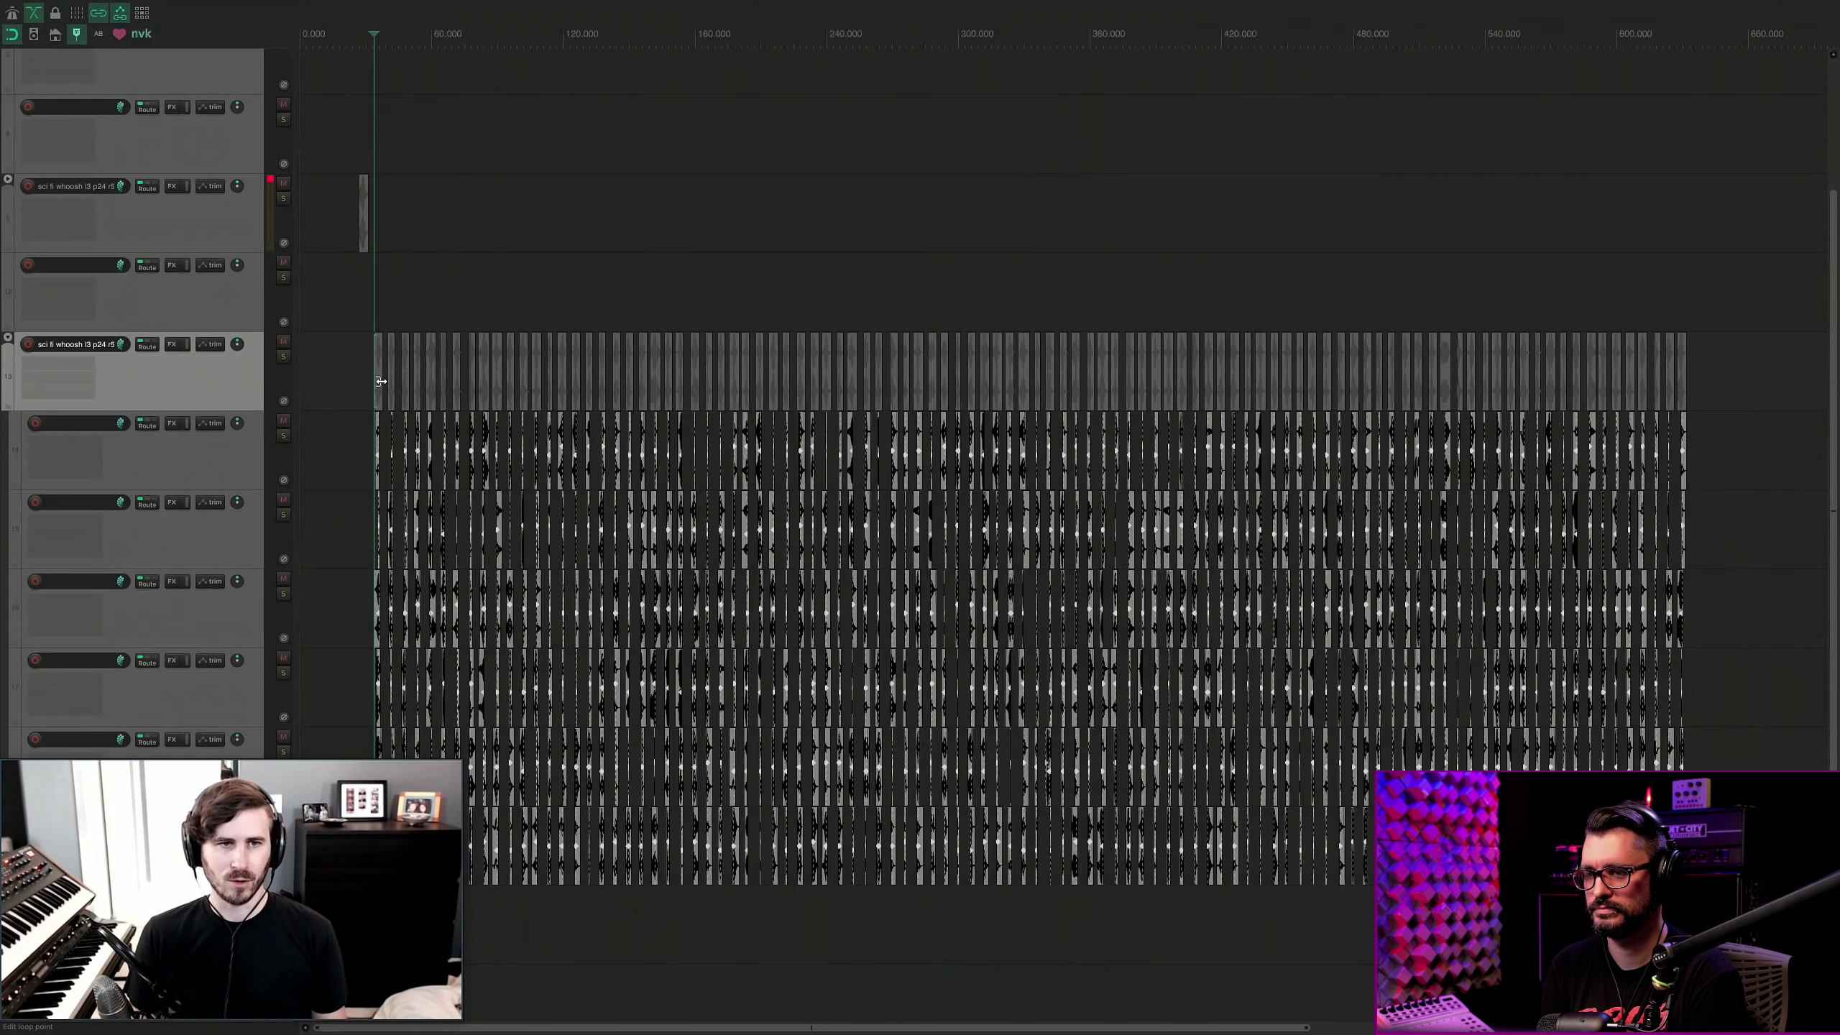
Audition the first four generated whoosh variations, jumping from one to the next during playback.
key("space")
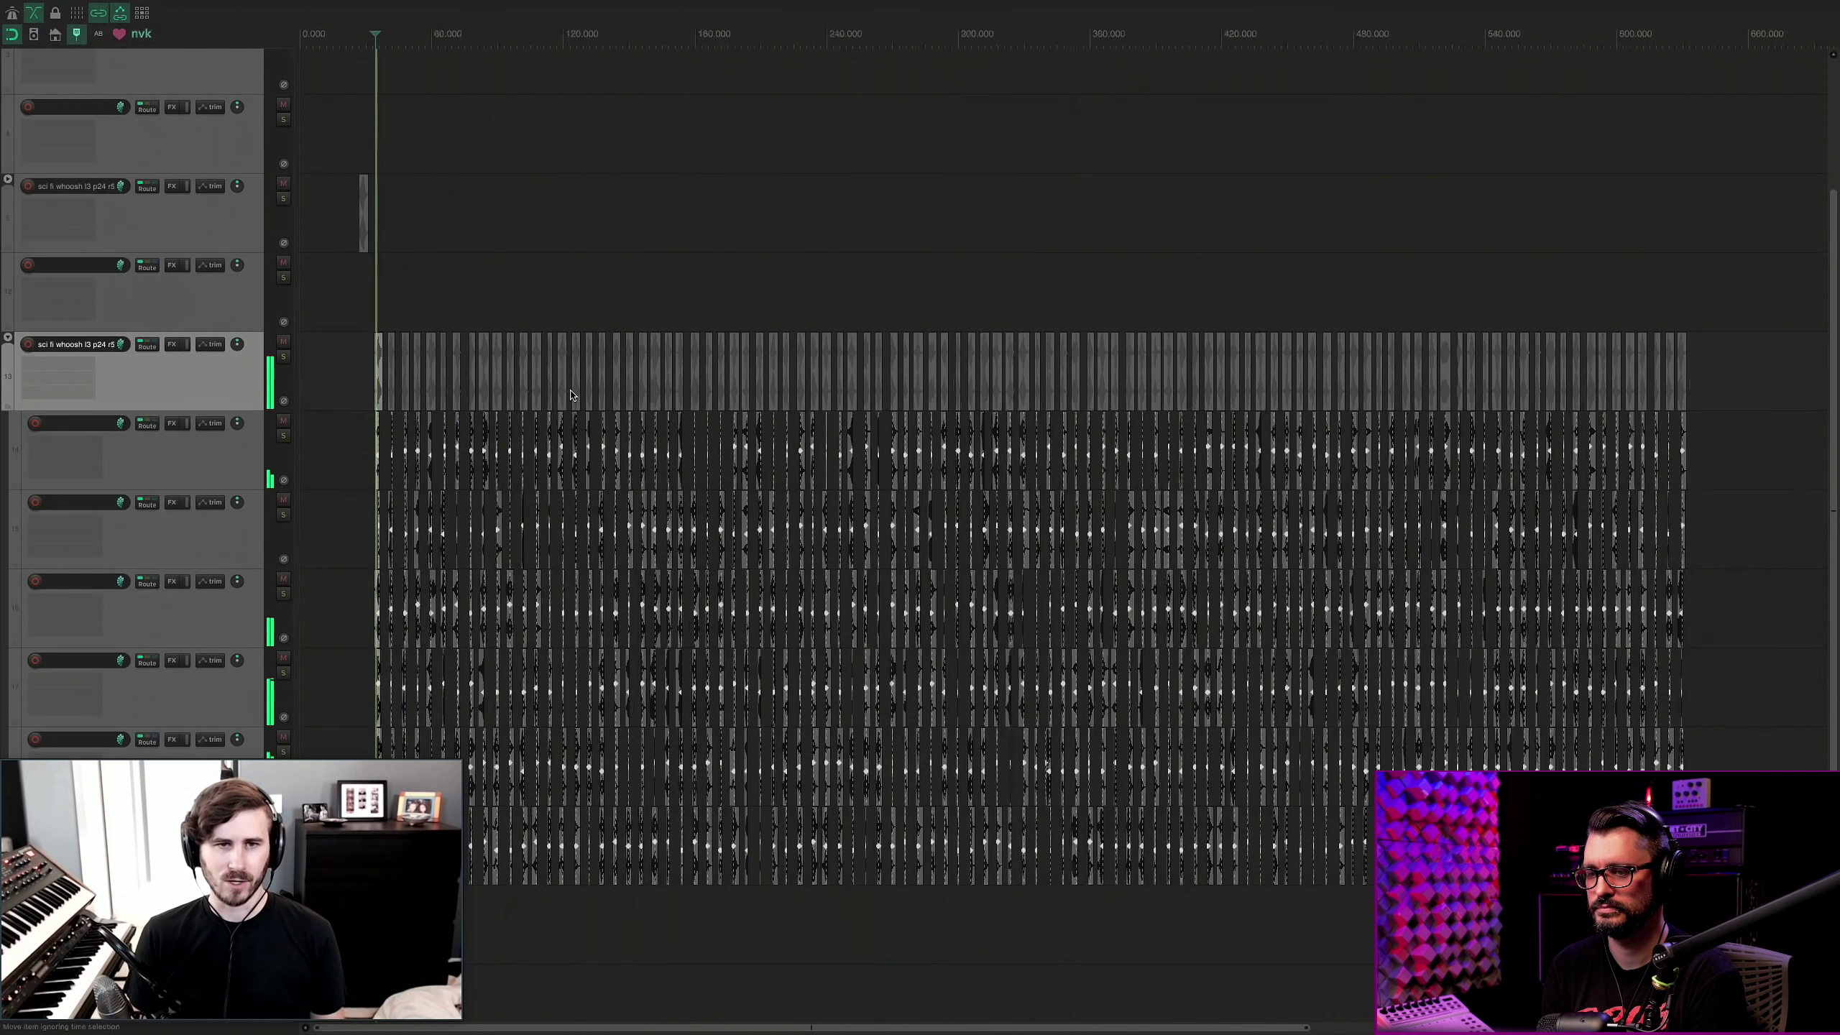
scroll(625, 379, "up", 8)
key("ctrl+Right")
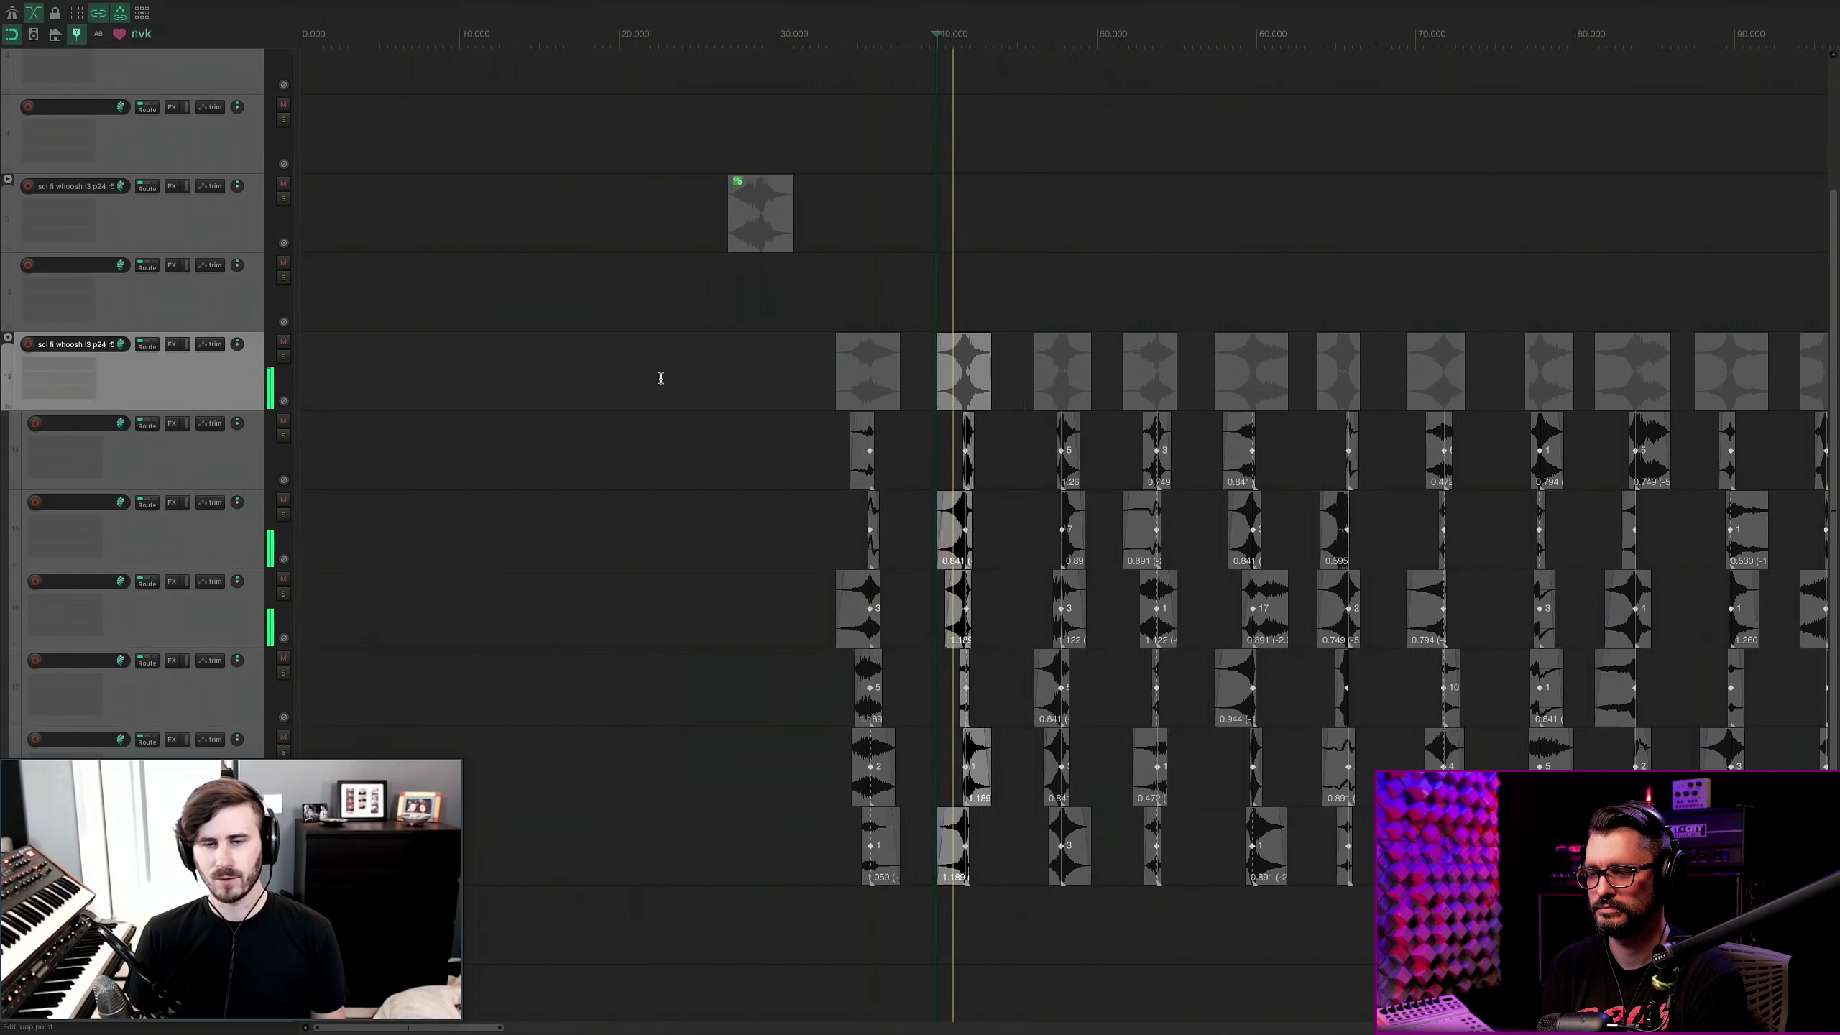
key("ctrl+Right")
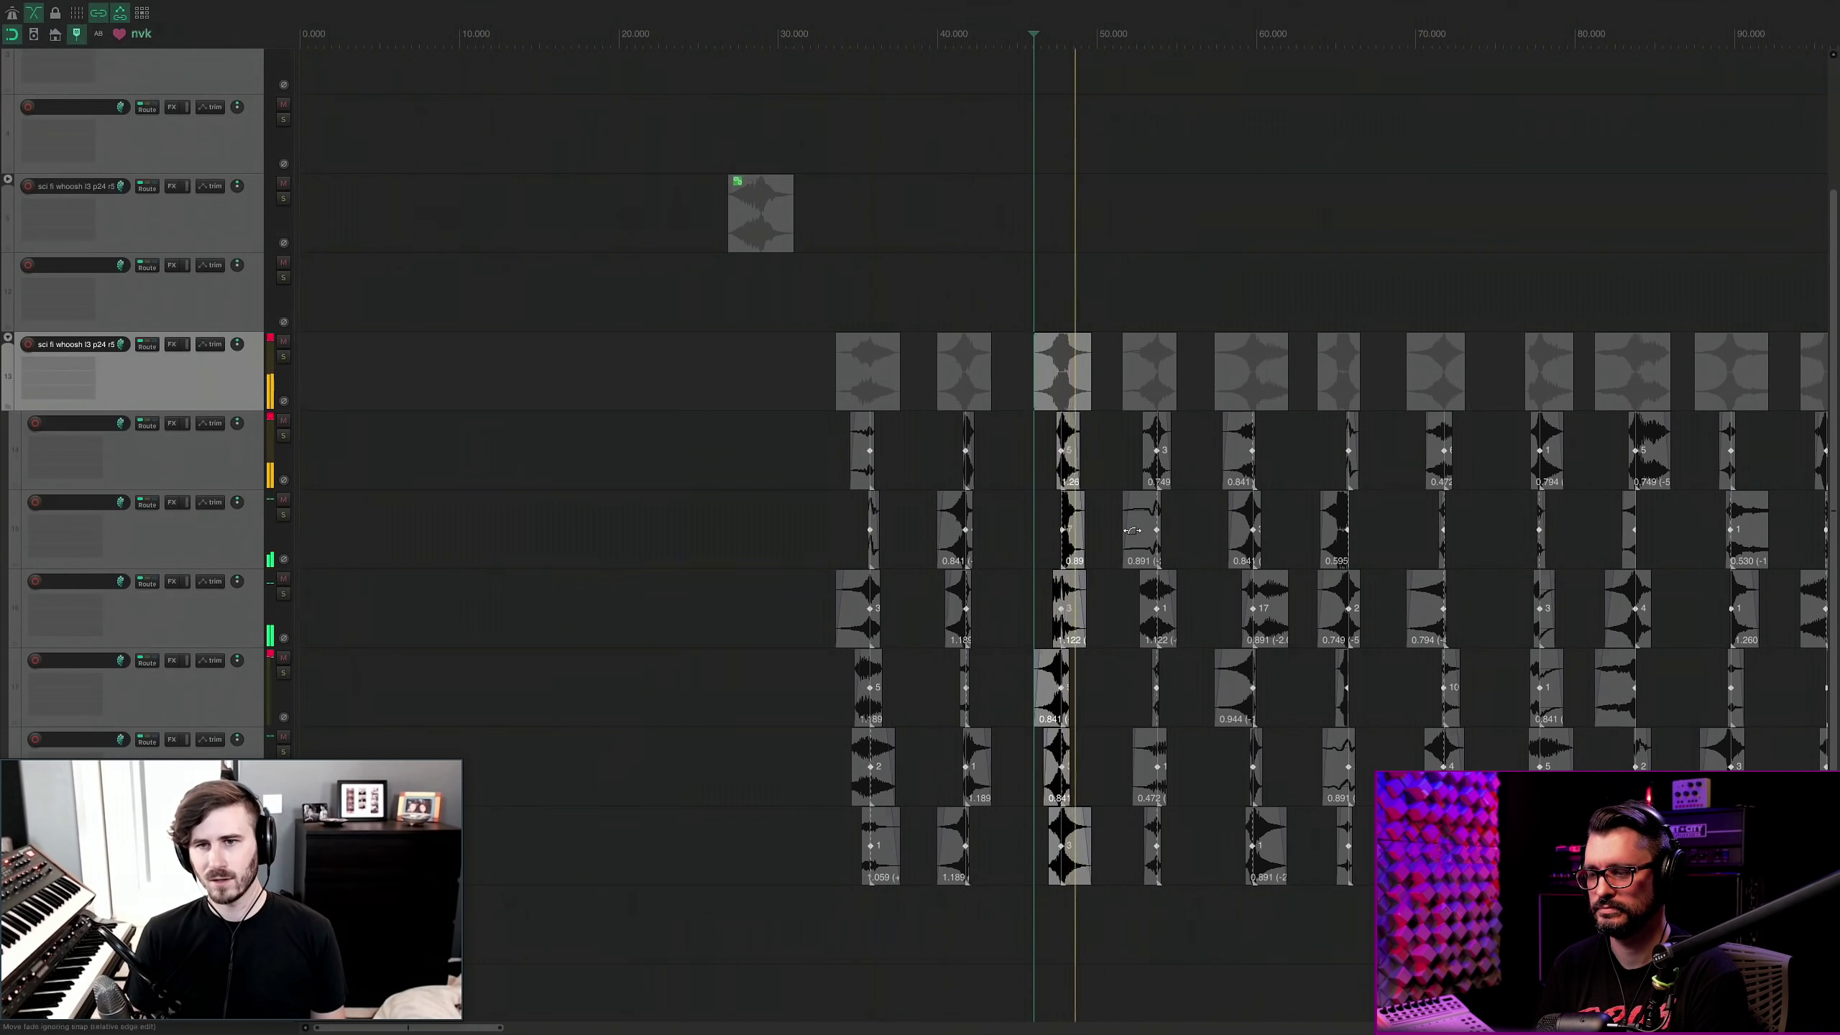
key("ctrl+Right")
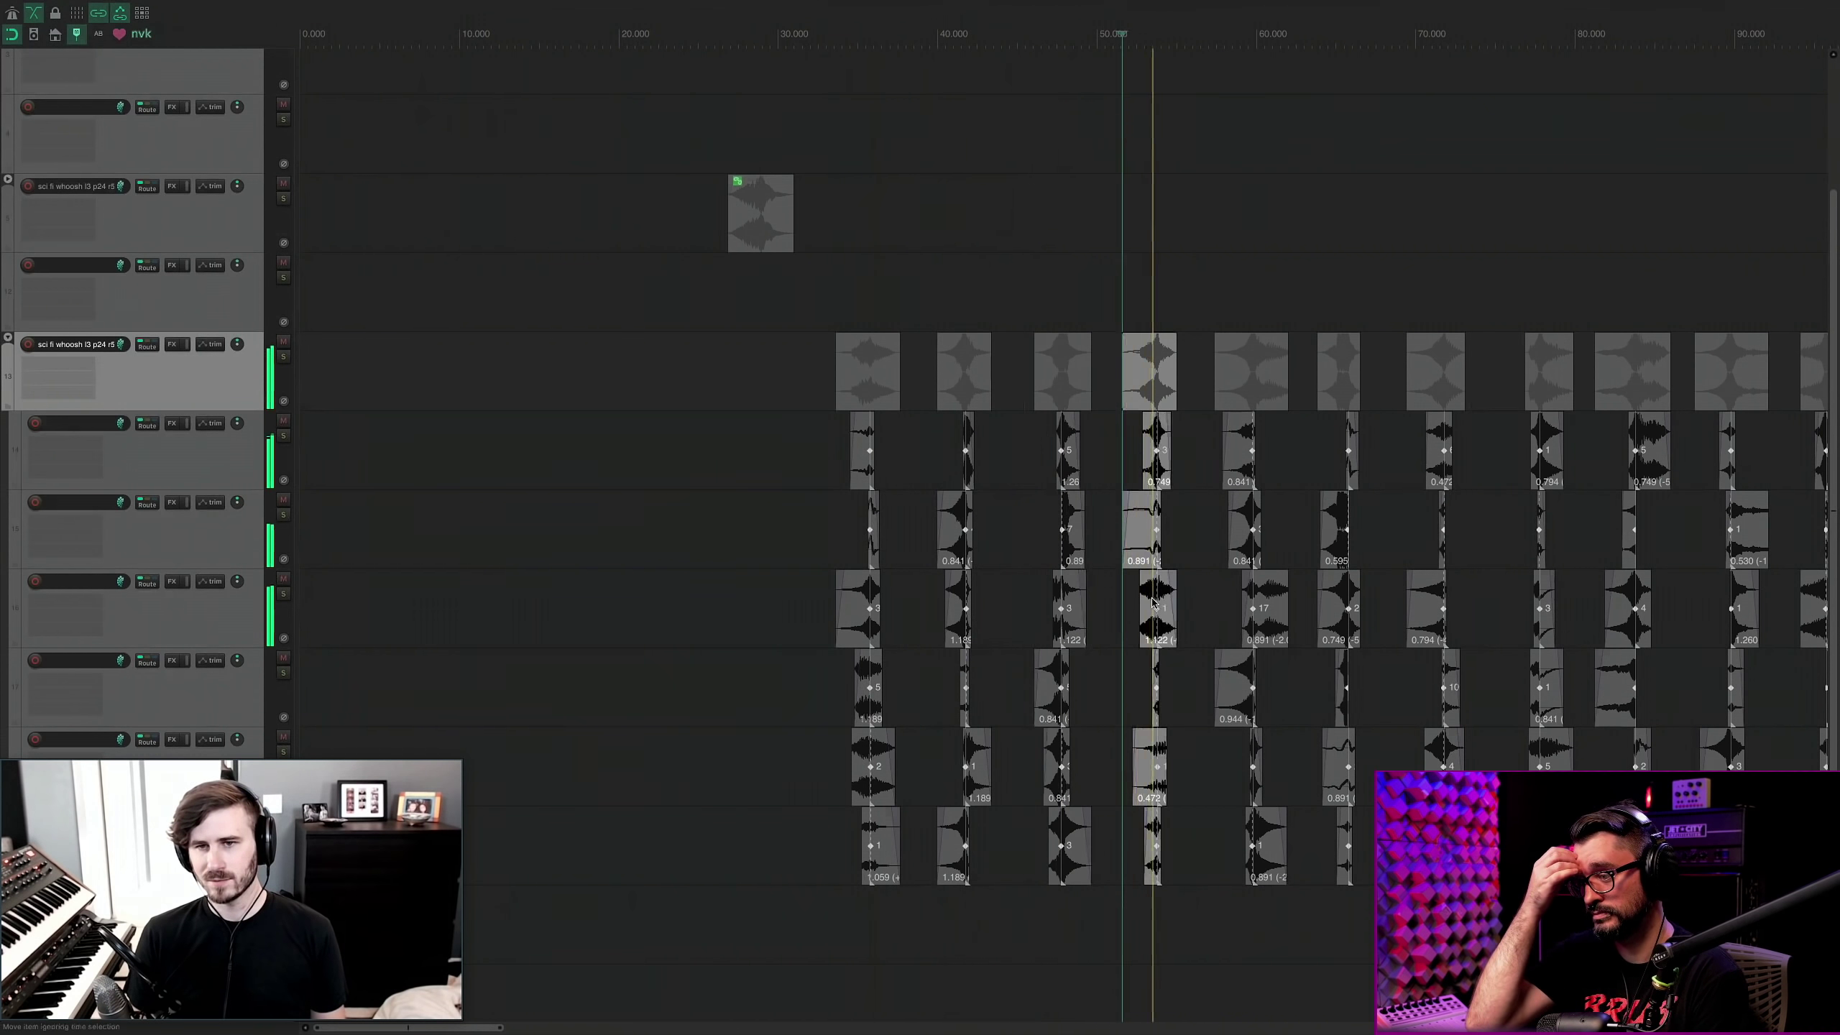
key("space")
Examine how the layers of the fourth whoosh variation line up under its folder item.
left_click(1200, 529)
scroll(1199, 529, "up", 5)
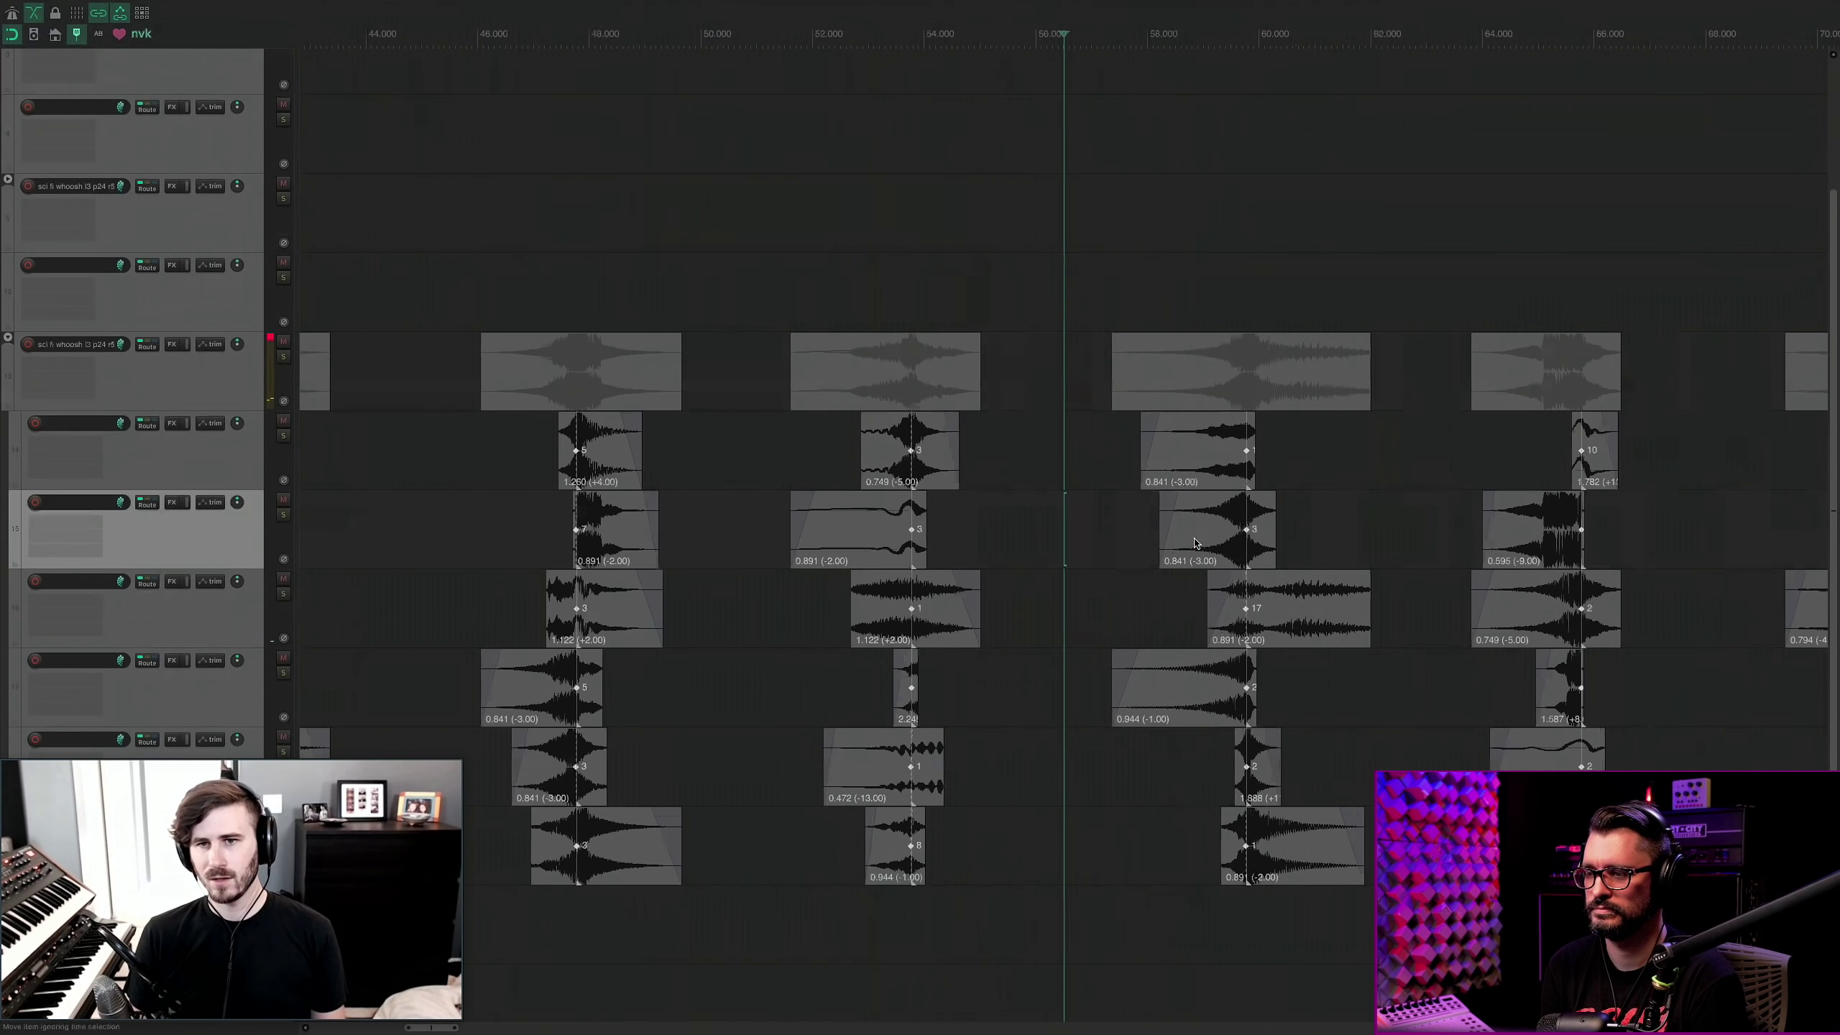
left_click(879, 393)
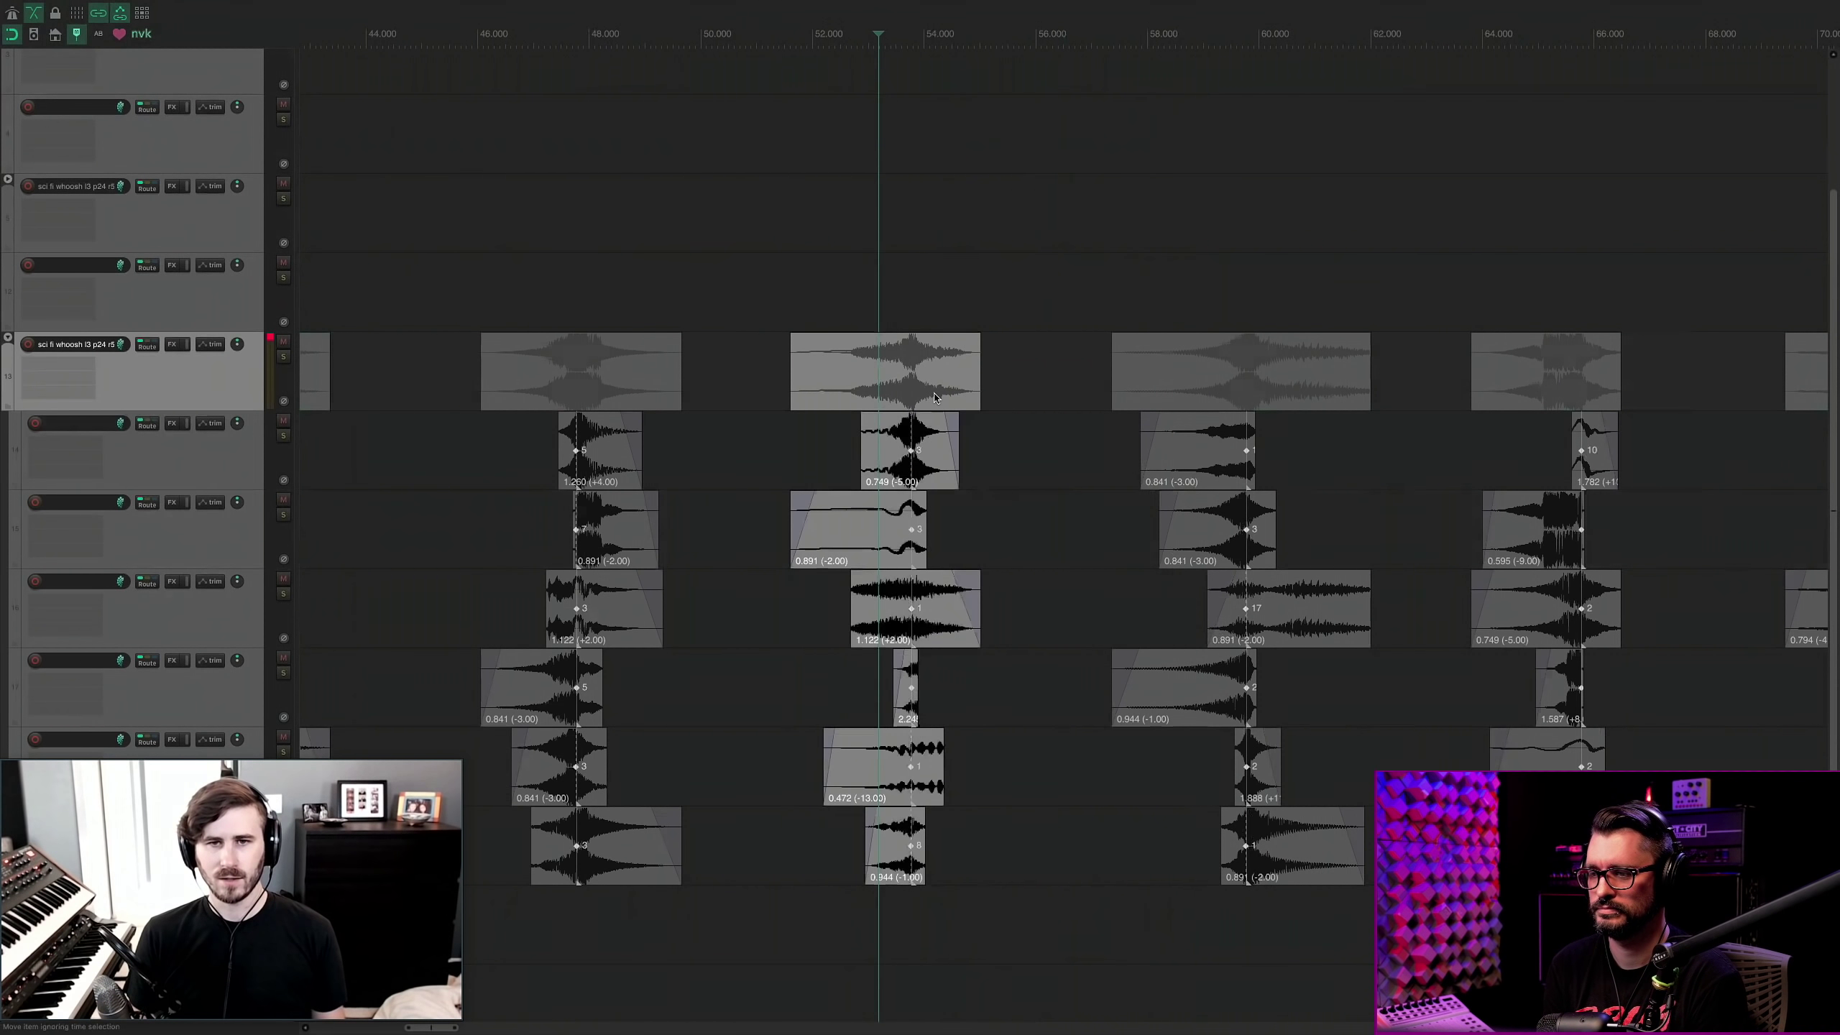
scroll(945, 397, "down", 8)
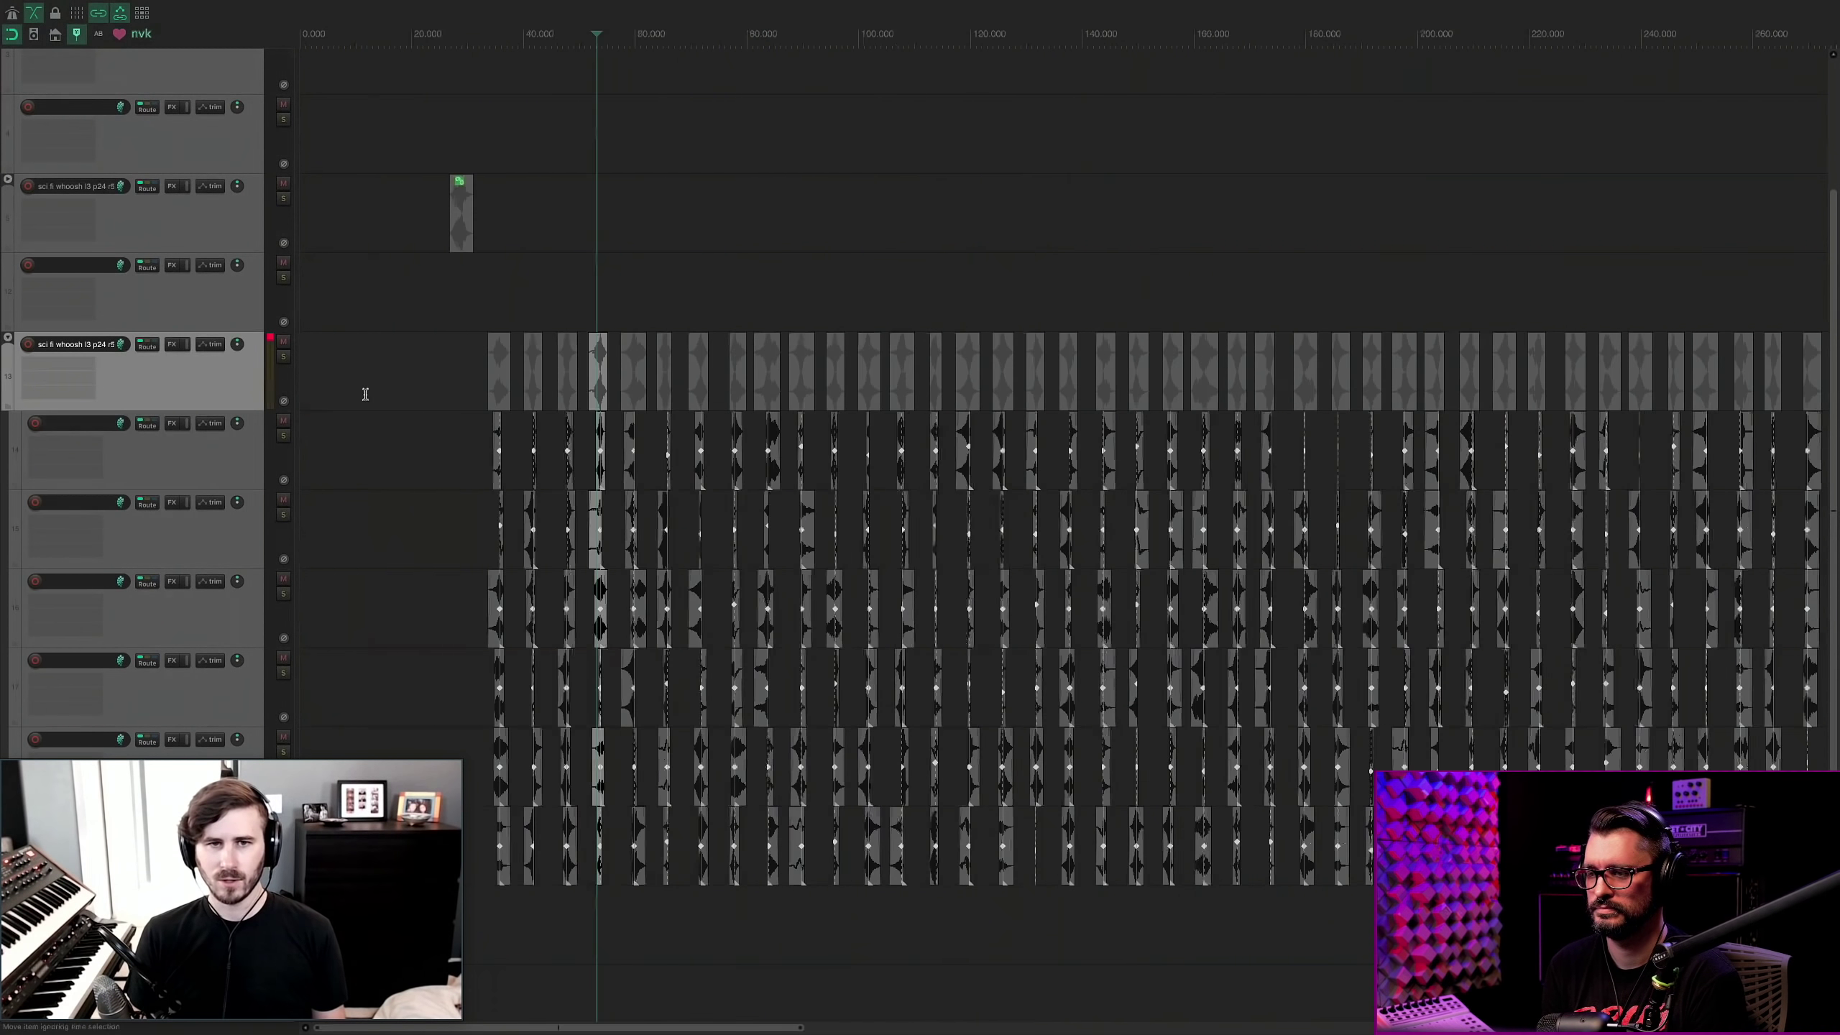
Add nvk_AUTODOPPLER to the folder track holding the 100 whooshes and move its window clear of the first variations.
left_click(472, 363)
left_click(471, 363)
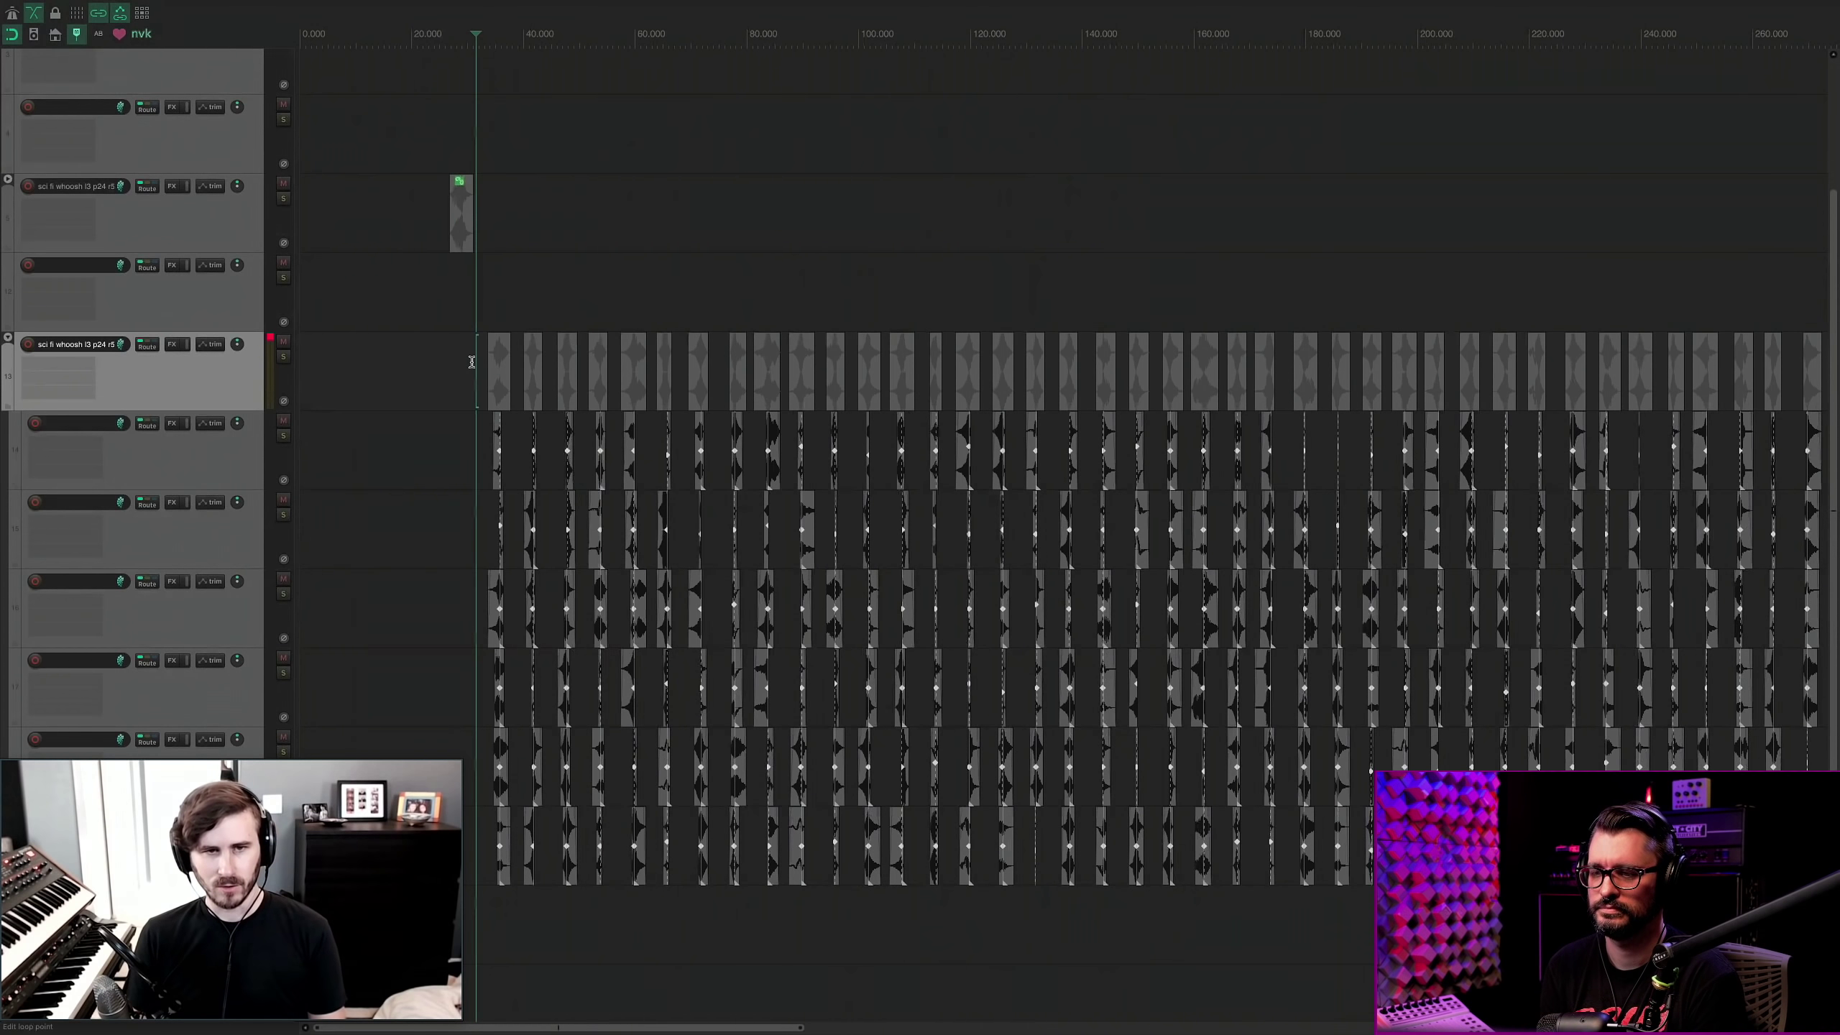
key("d")
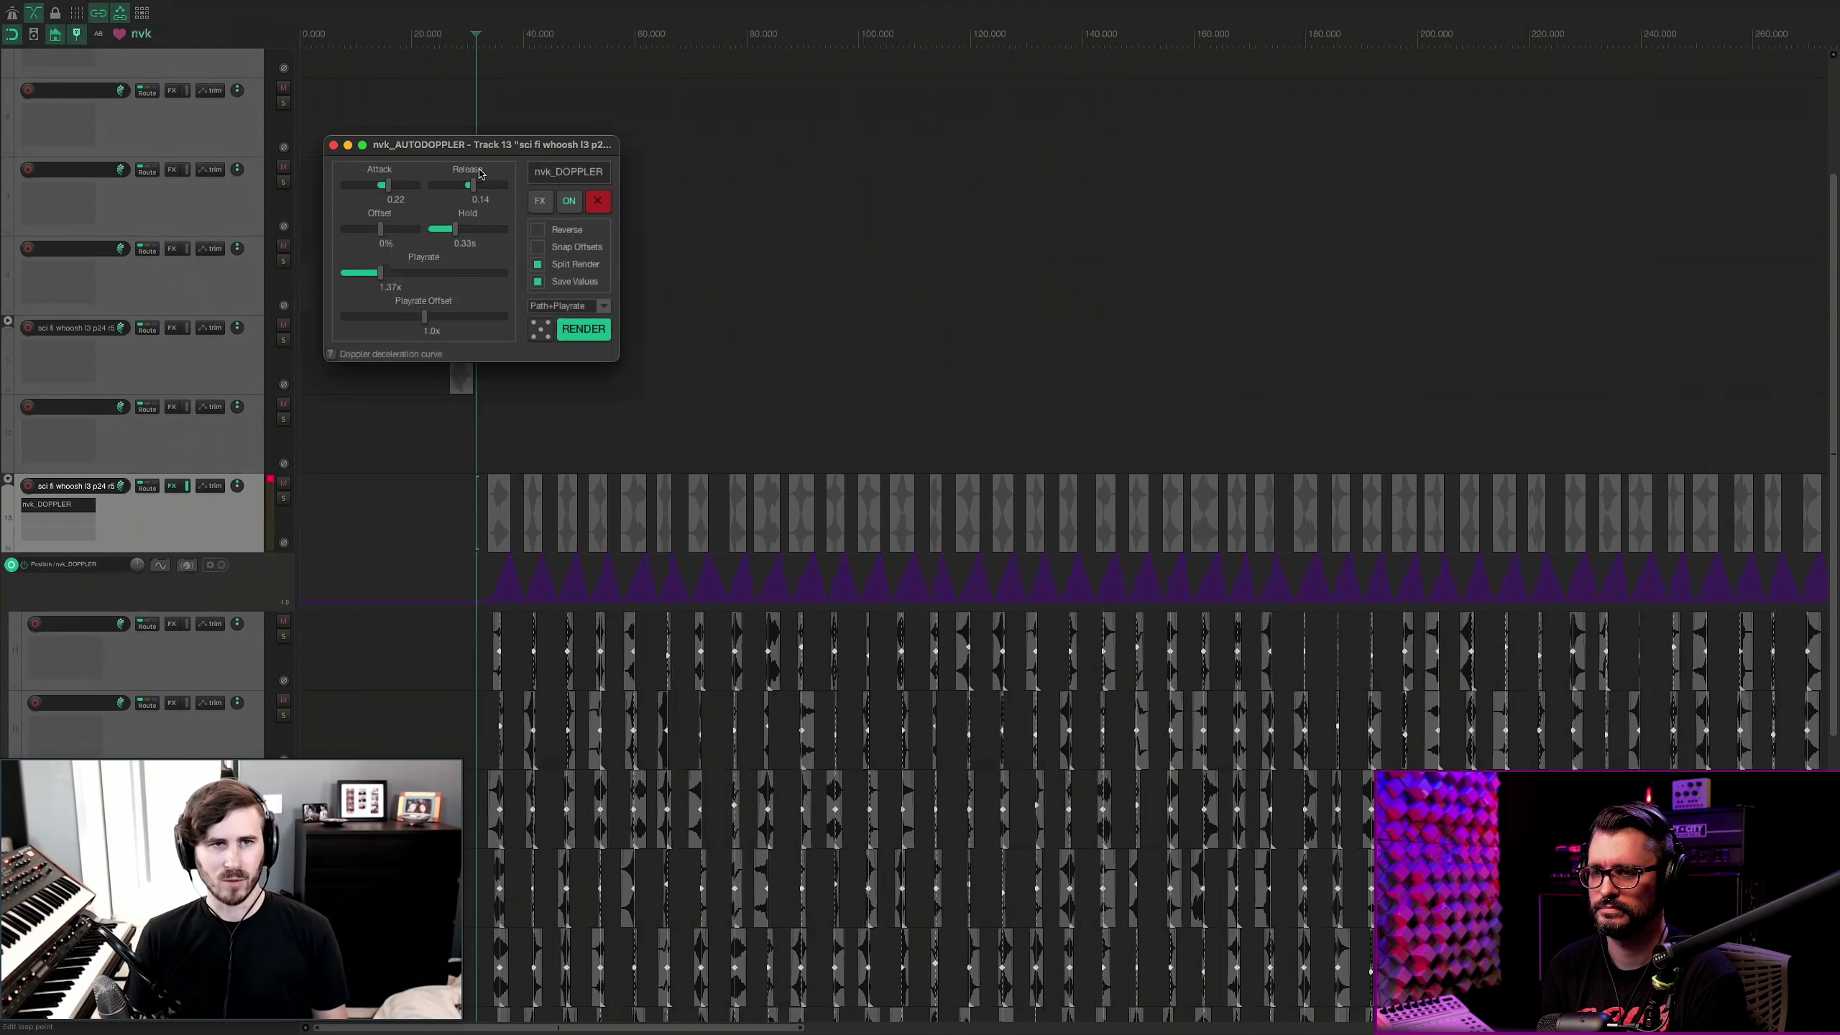
left_click_drag(470, 154, 893, 182)
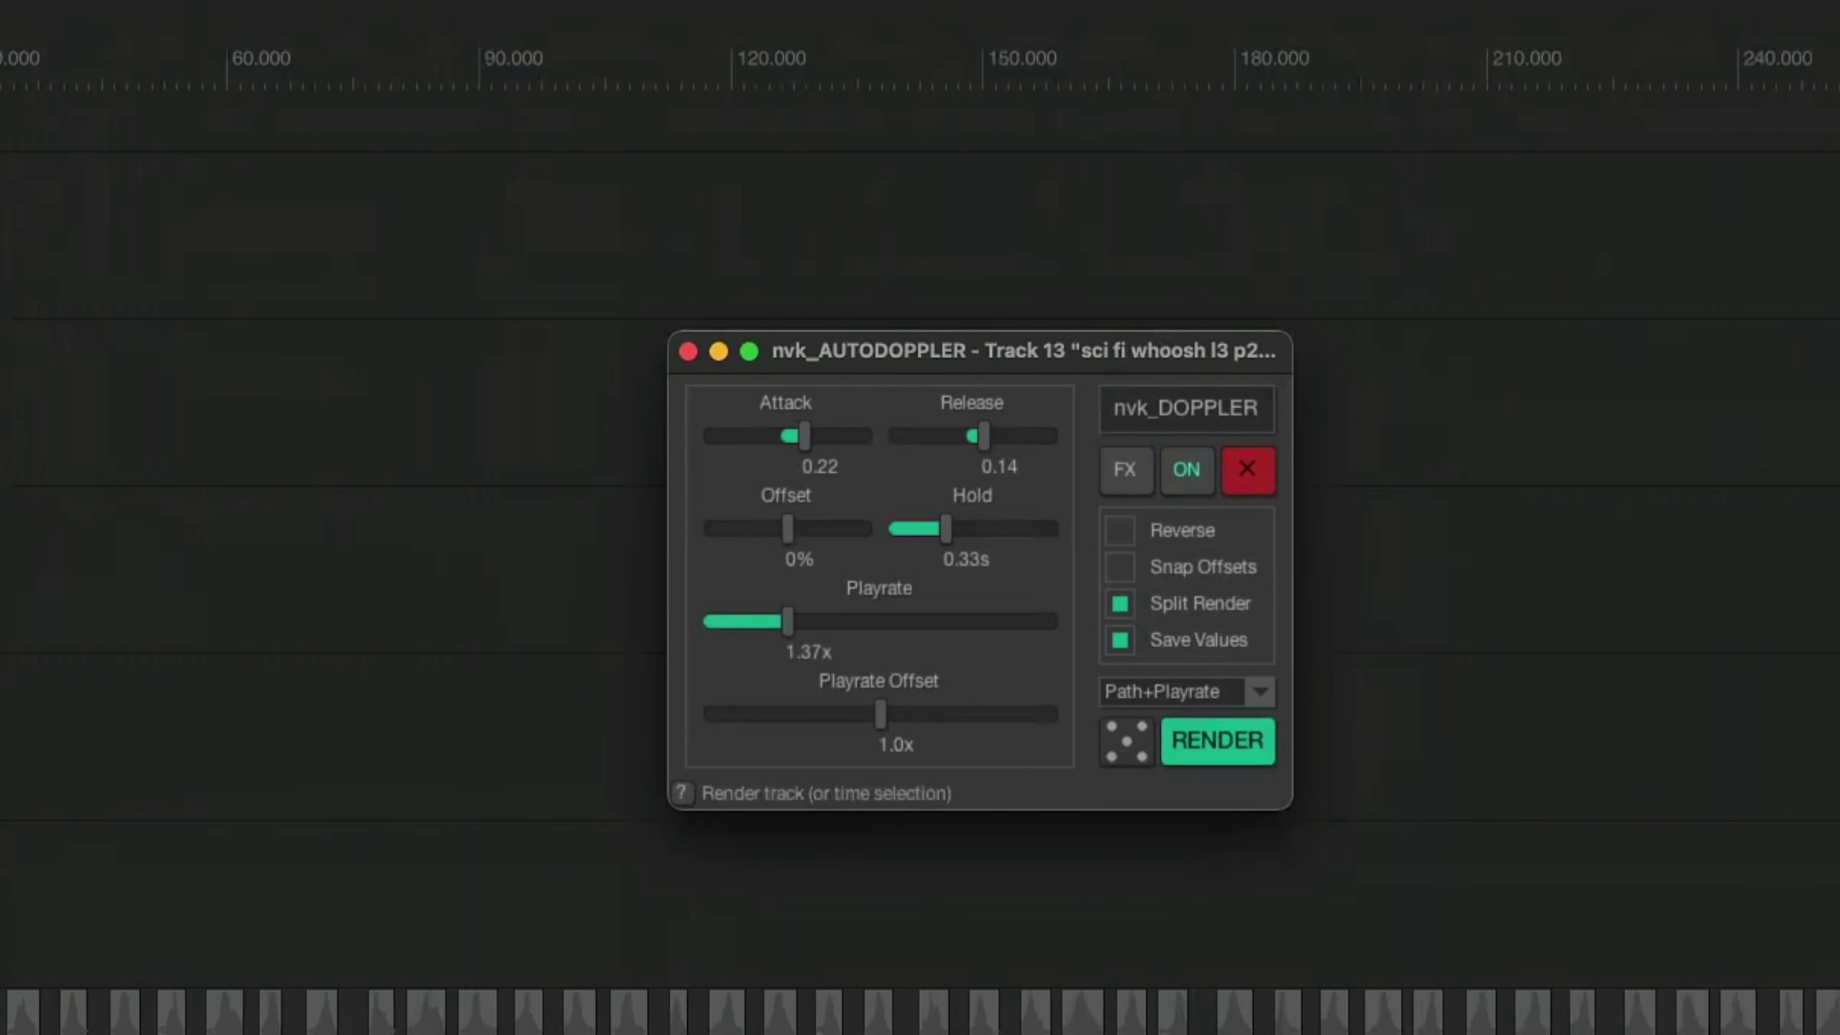
key("minus")
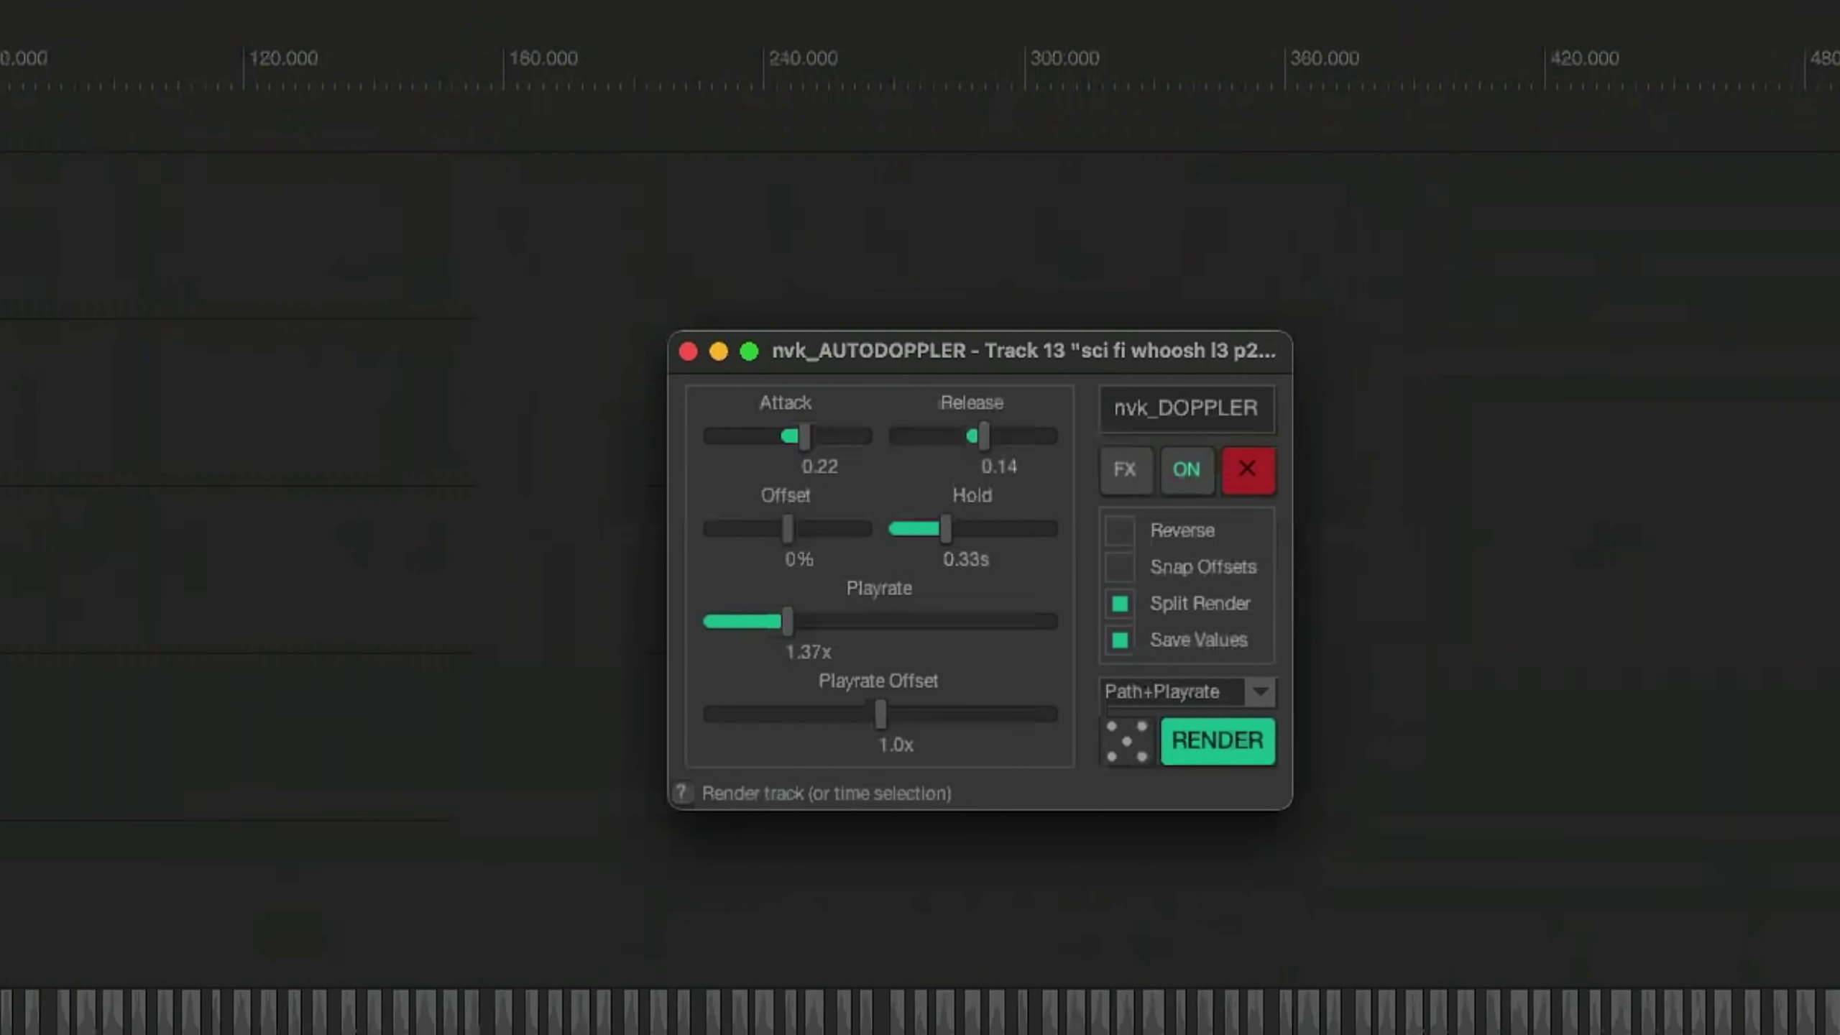
scroll(1576, 1014, "up", 15)
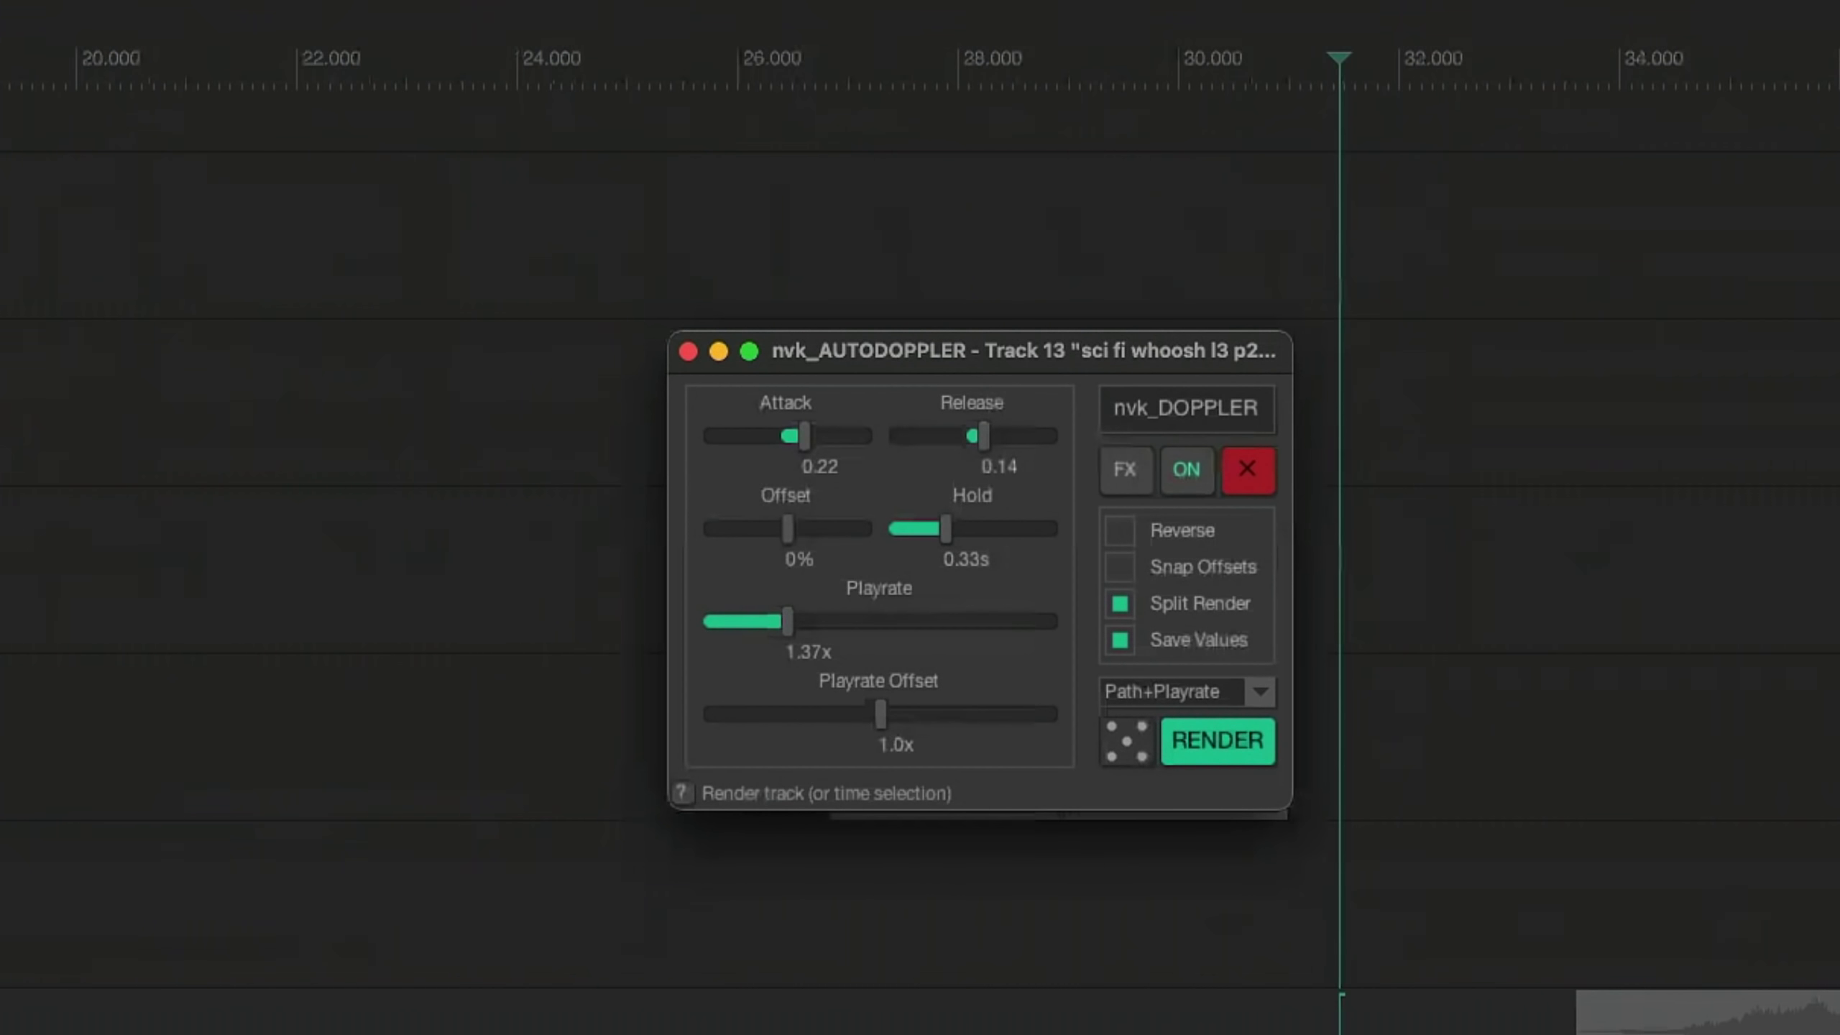
Audition the first two whoosh variations with the doppler effect active, jumping from one to the next, and stop playback.
left_click(1576, 1019)
key("space")
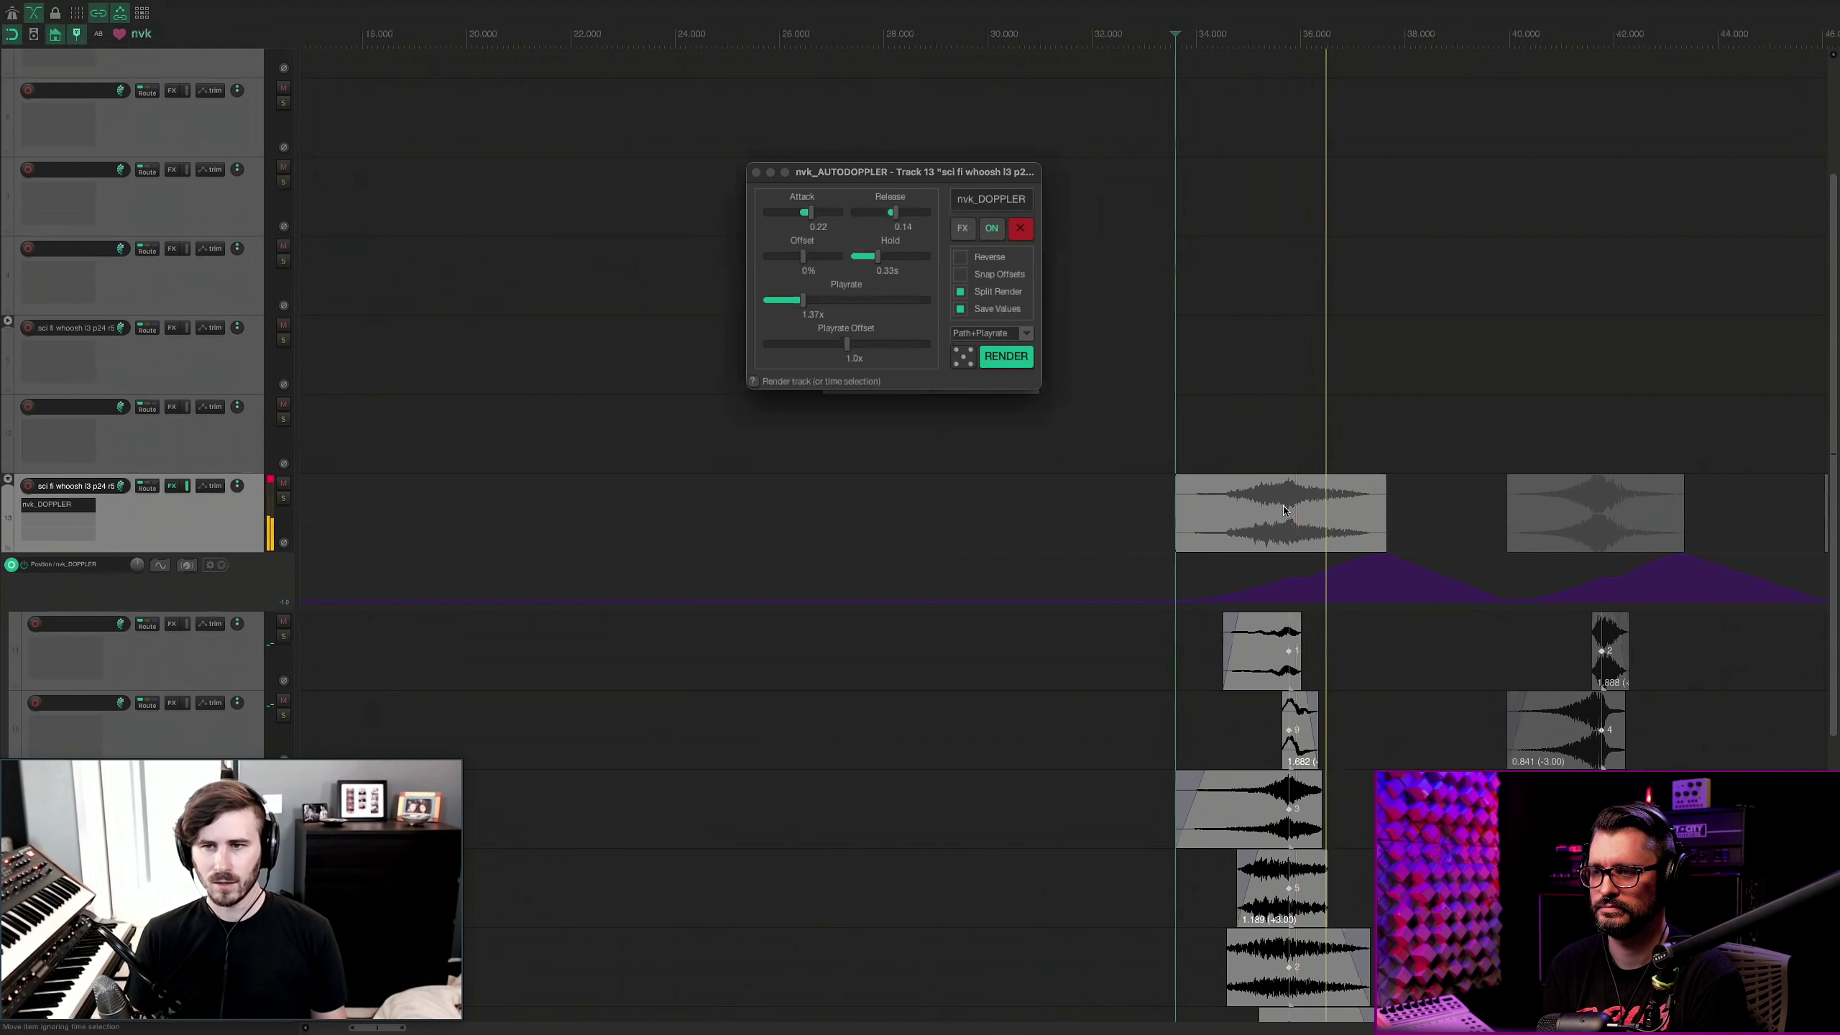
key("ctrl+alt+Right")
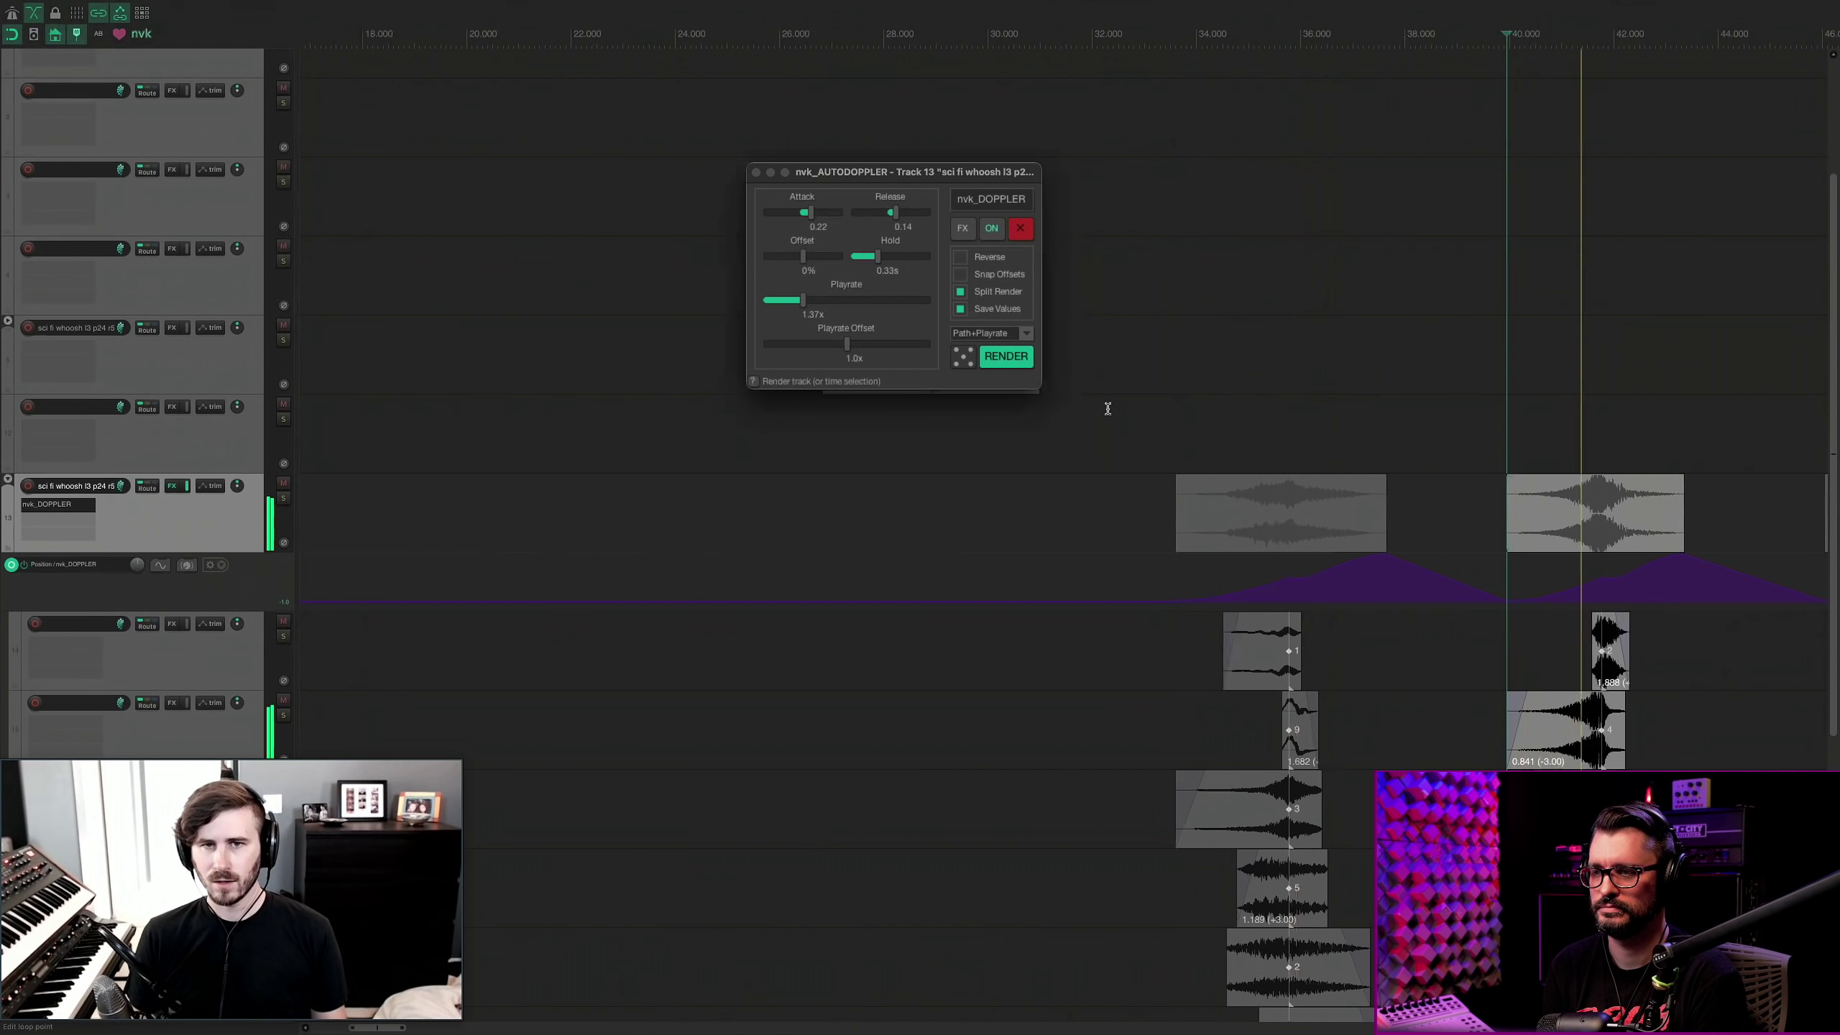
scroll(1142, 422, "down", 5)
key("space")
Make a time selection across the first five whoosh variations, render it with nvk_AUTODOPPLER and select the first rendered items.
scroll(1152, 507, "down", 4)
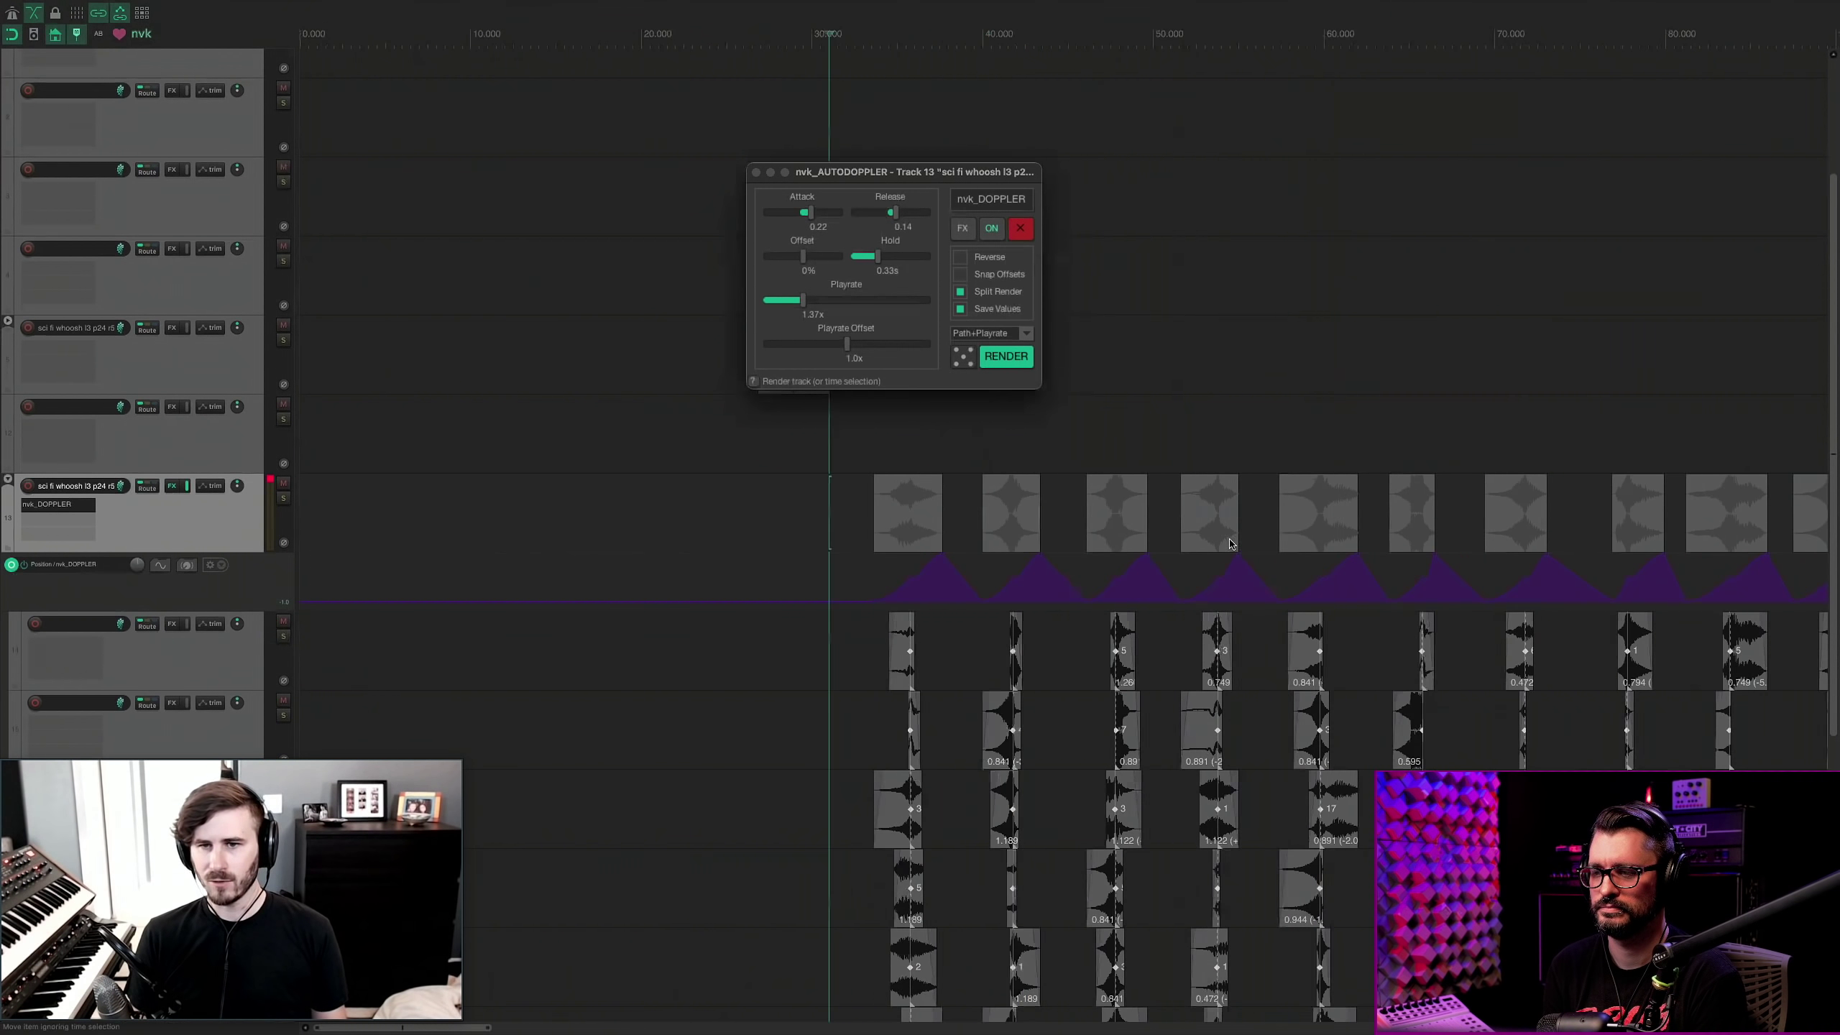
left_click_drag(1245, 523, 762, 518)
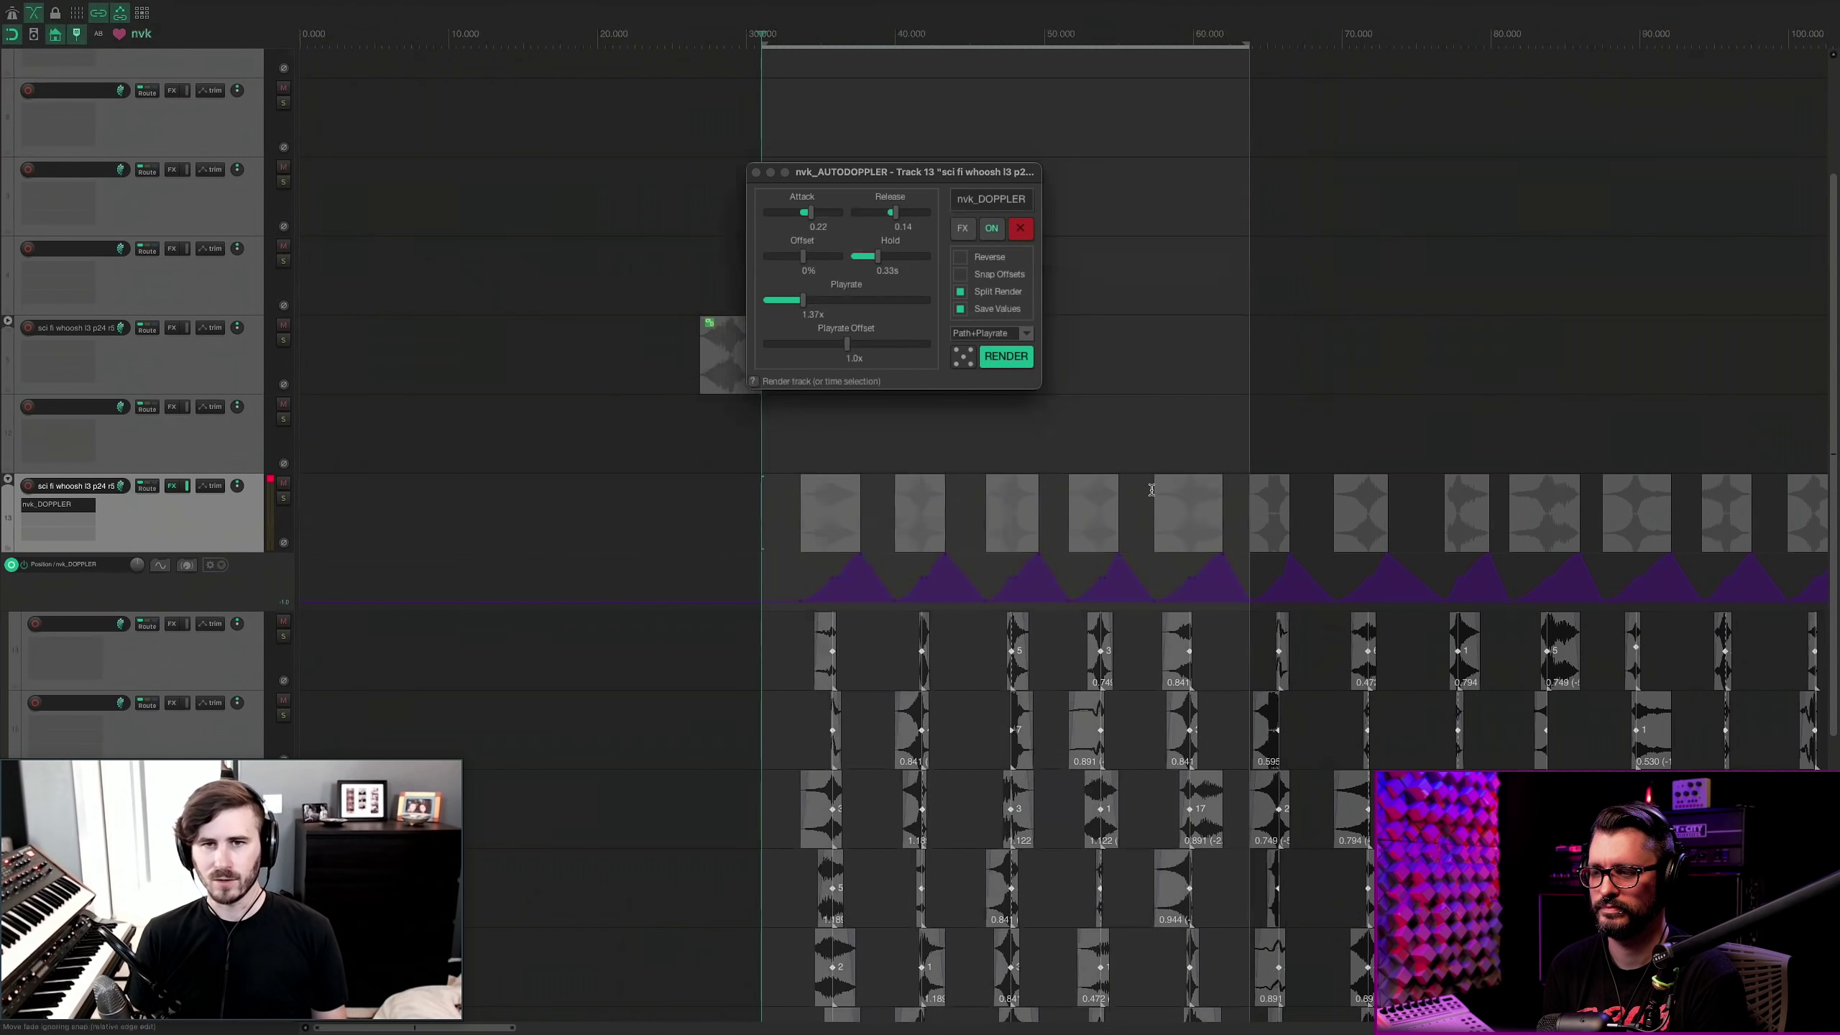
left_click(1007, 357)
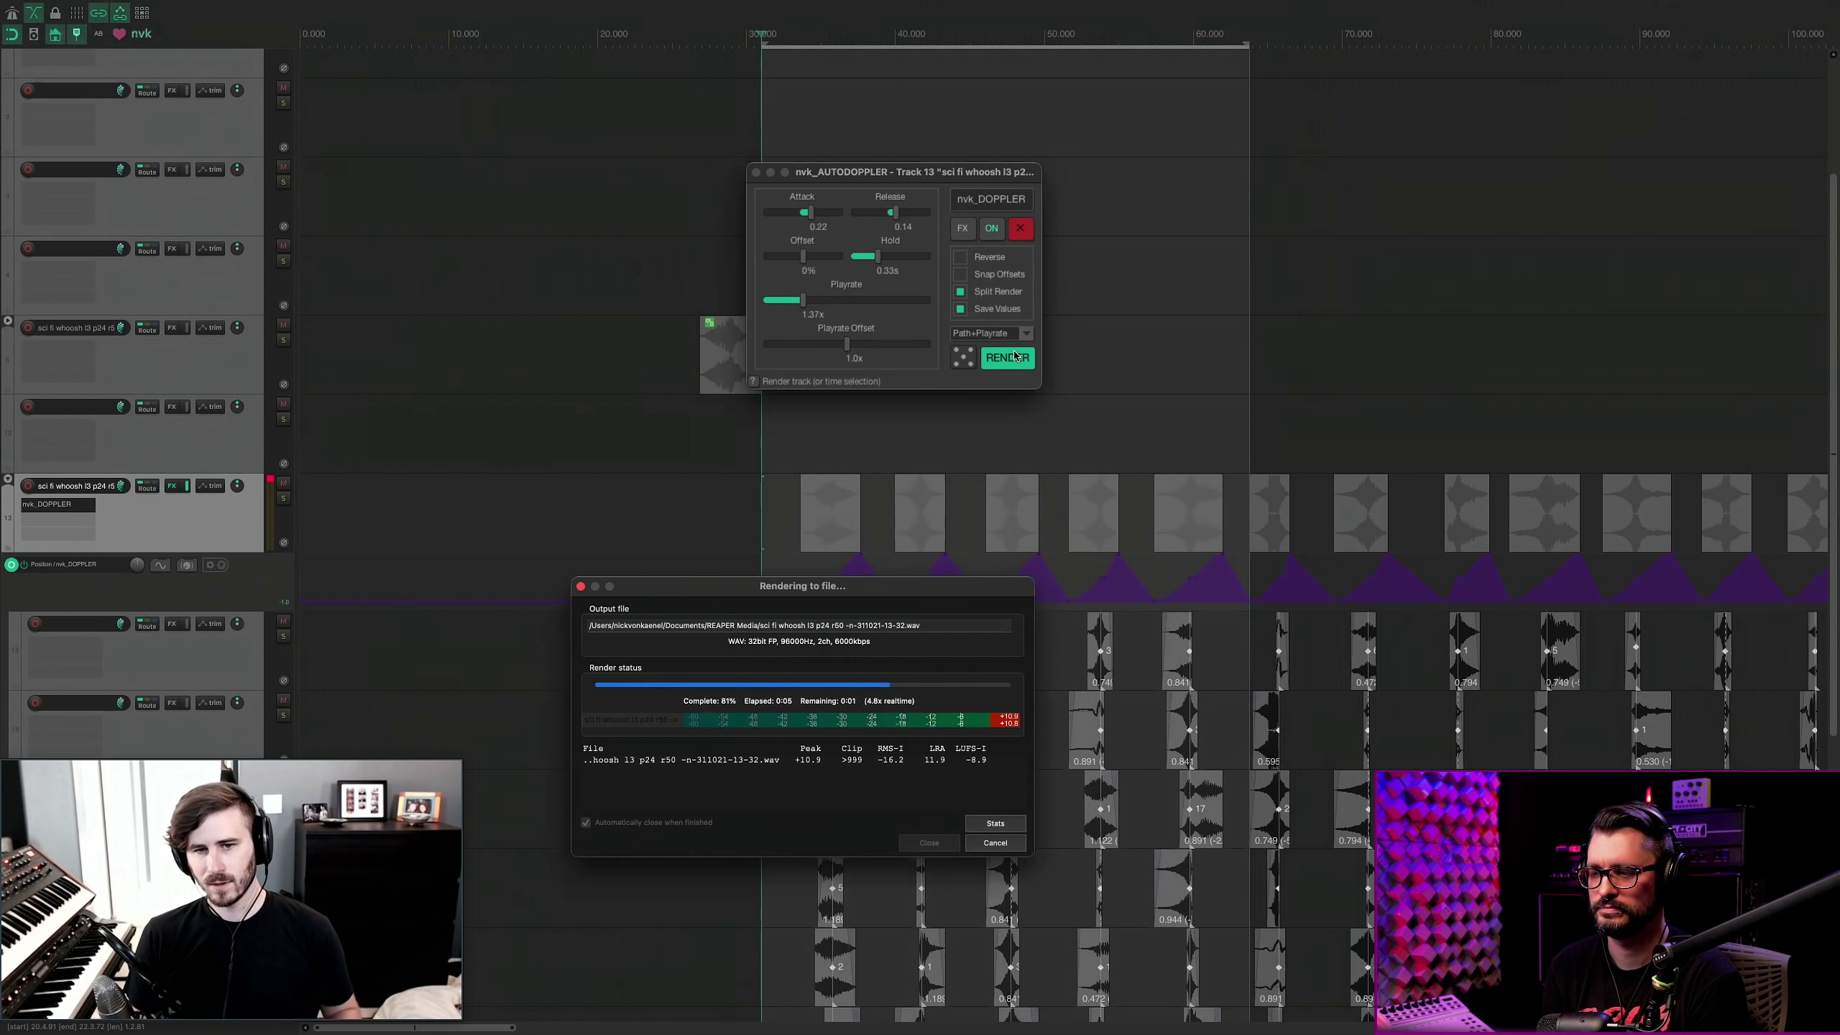
left_click(824, 519)
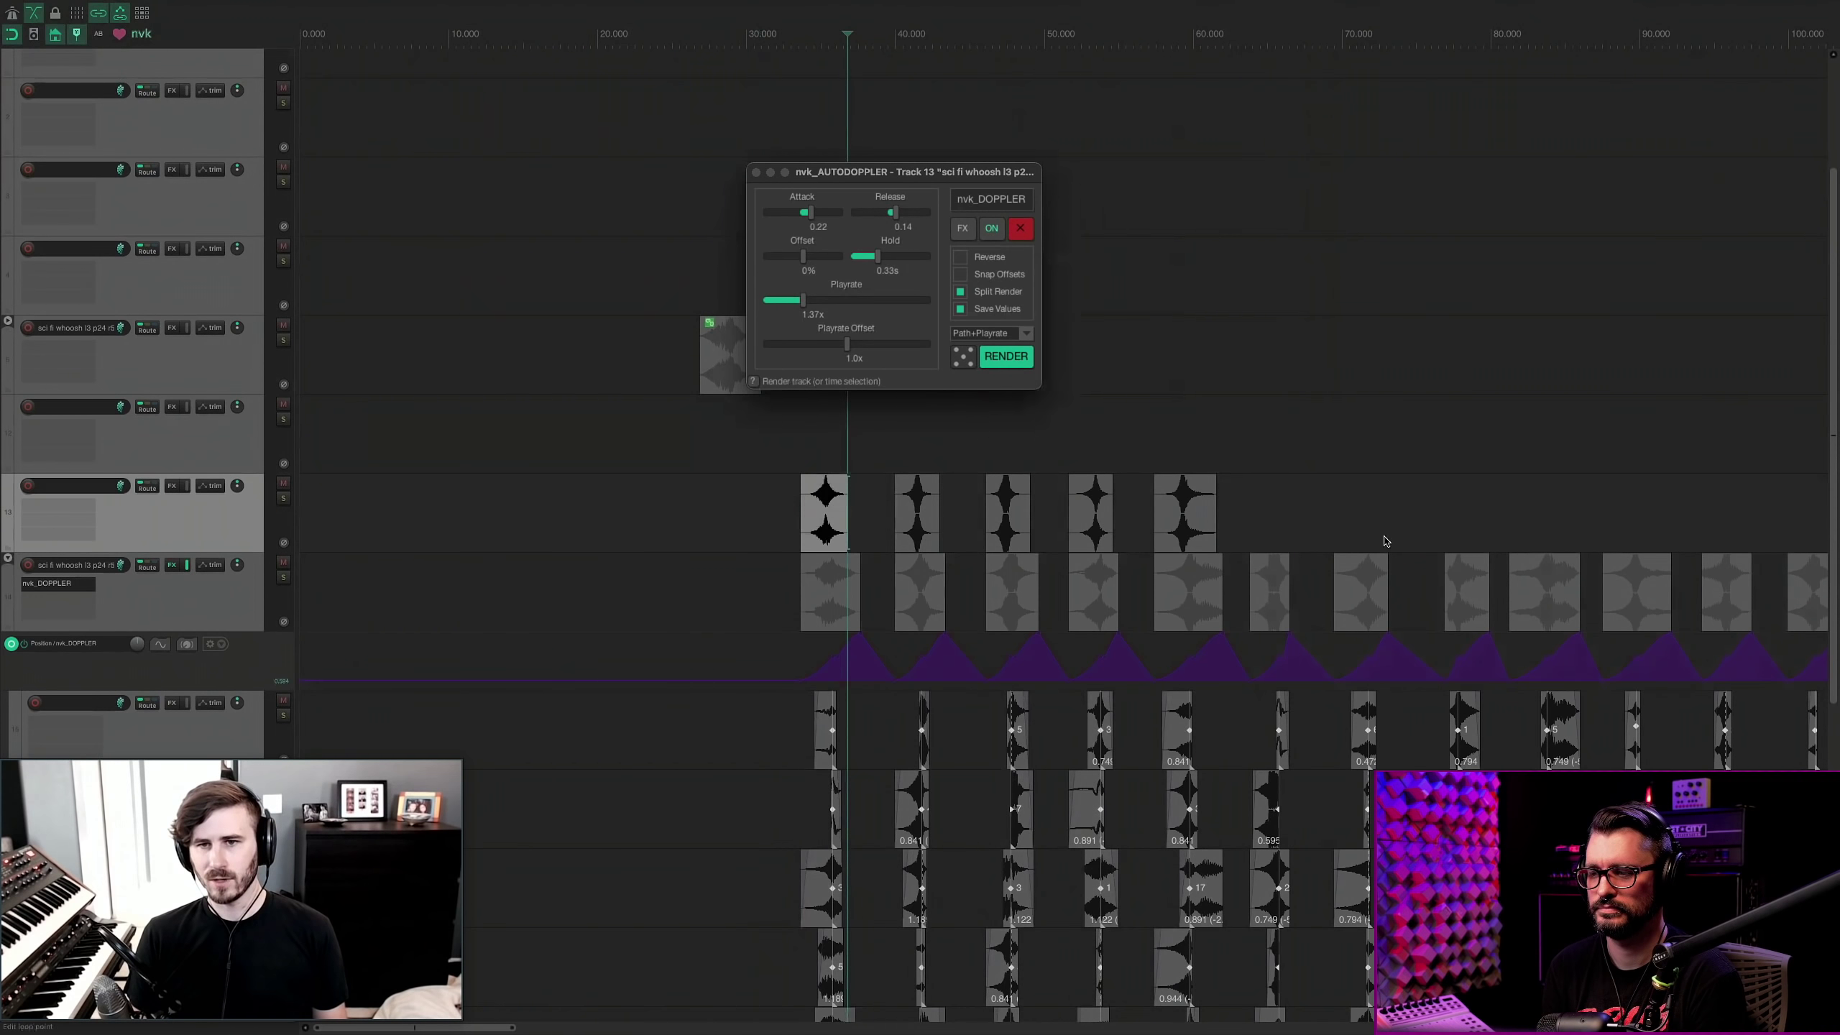
left_click(915, 522)
scroll(866, 512, "down", 4)
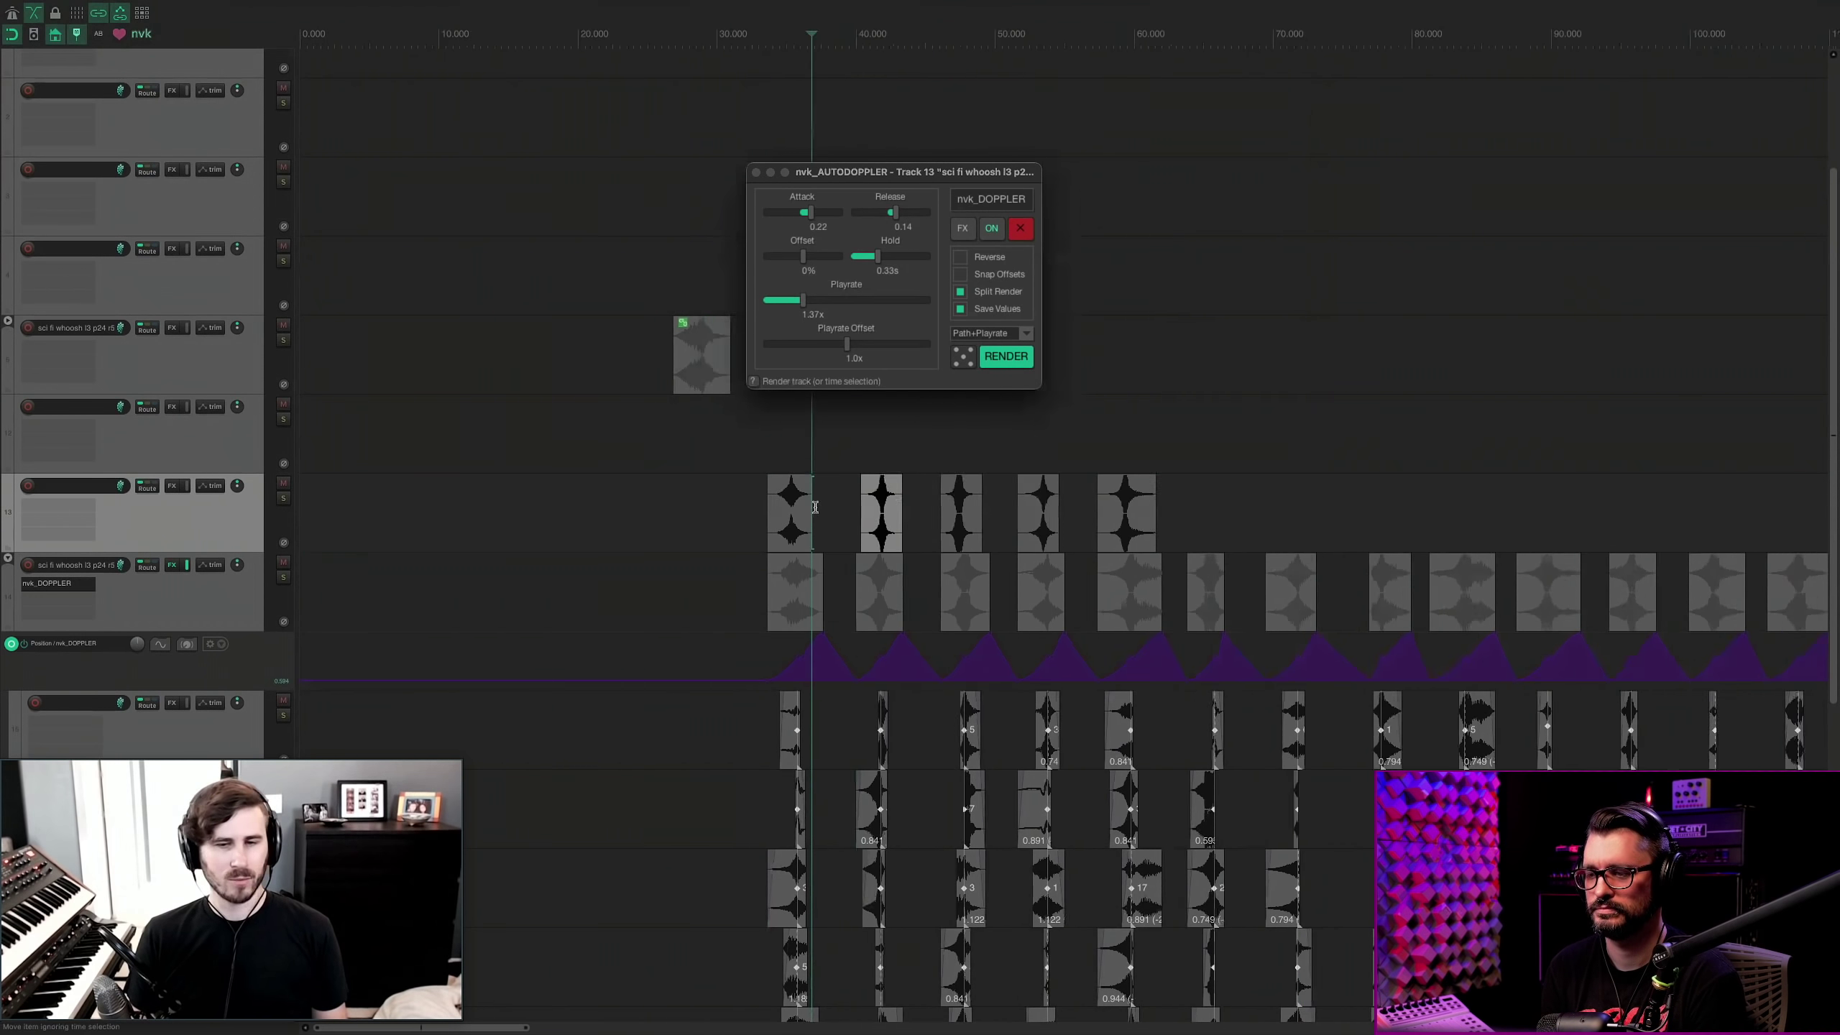
scroll(802, 852, "down", 3)
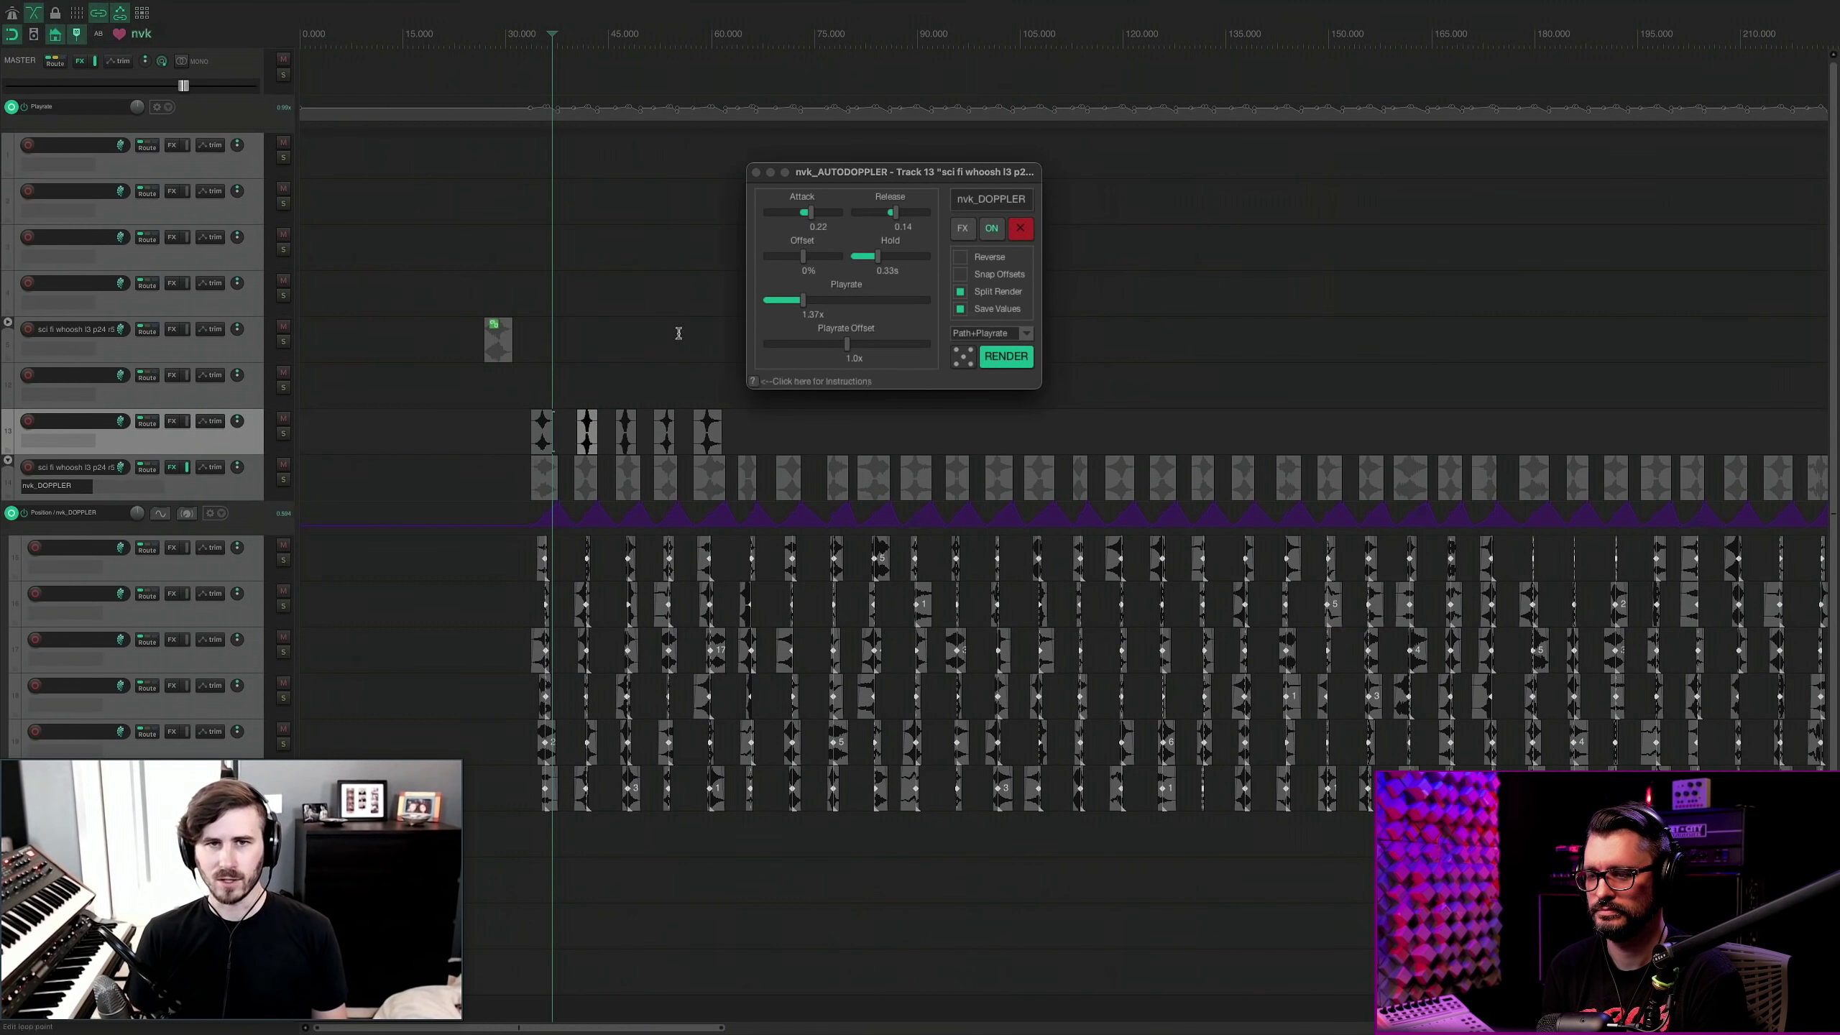
Close nvk_AUTODOPPLER and delete the folder track holding the 100 whoosh variations.
left_click(754, 174)
left_click(239, 491)
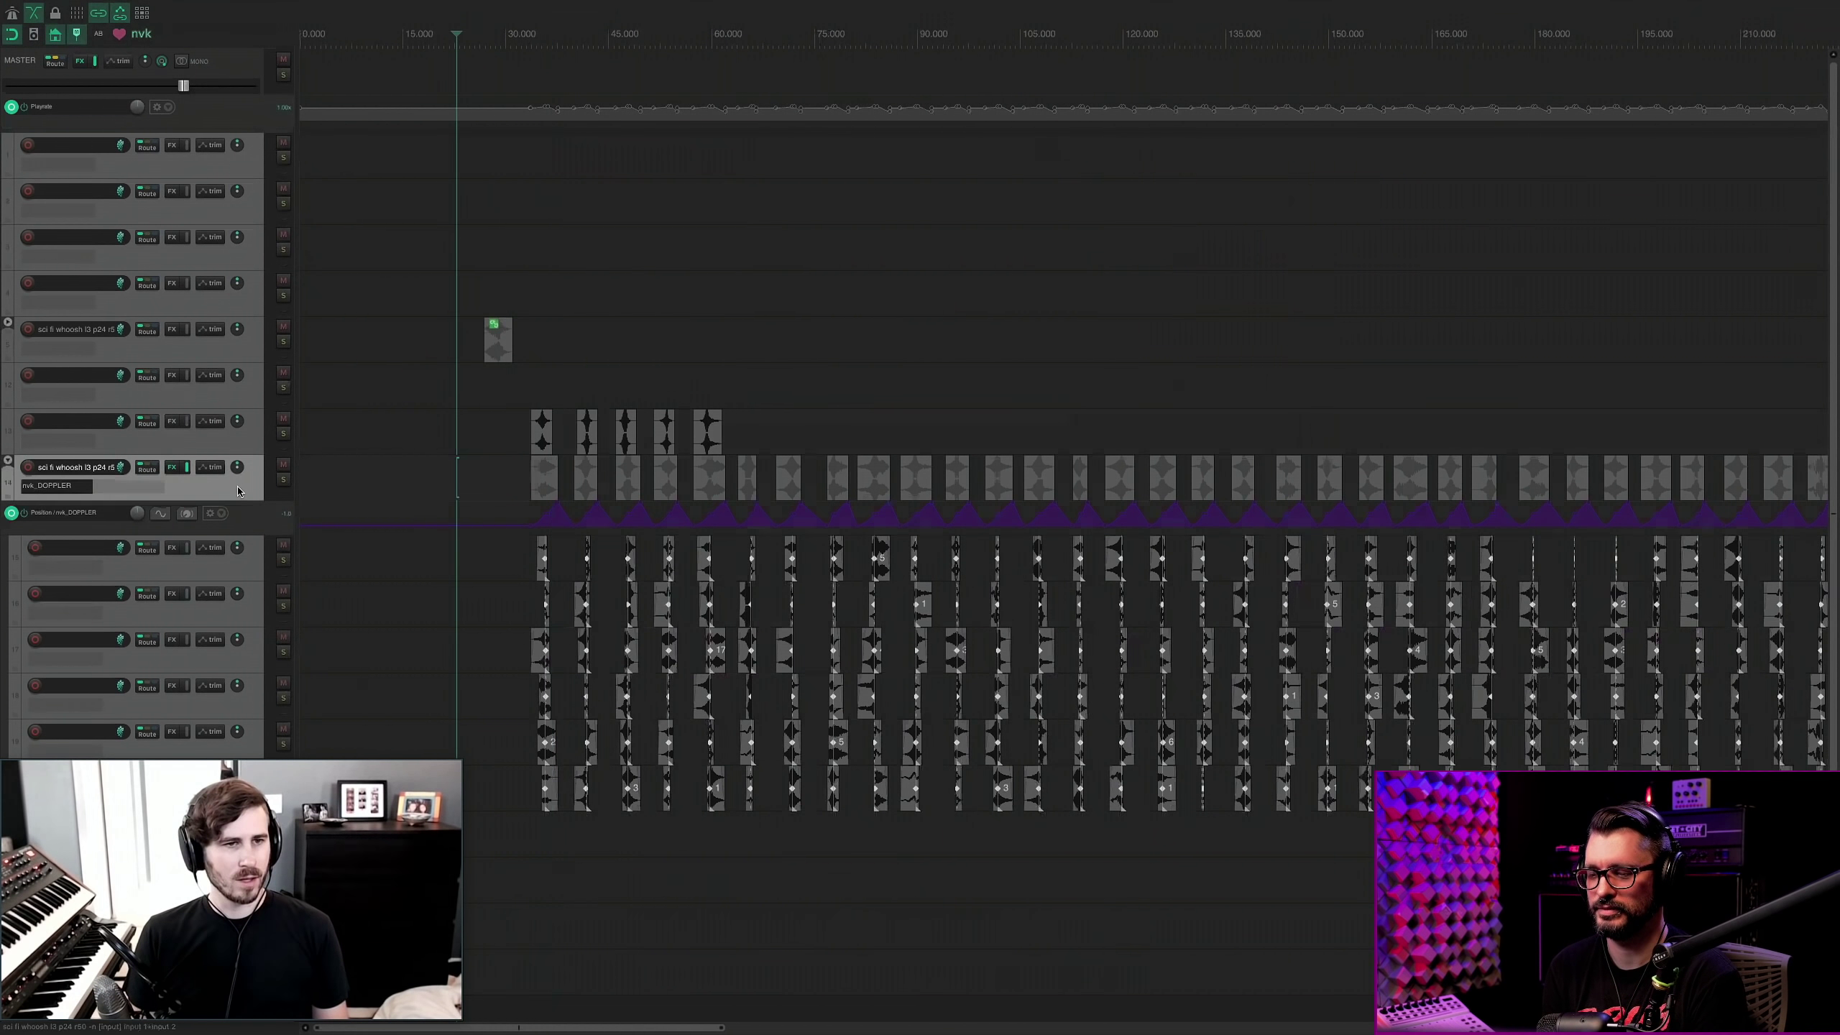
scroll(826, 460, "up", 3)
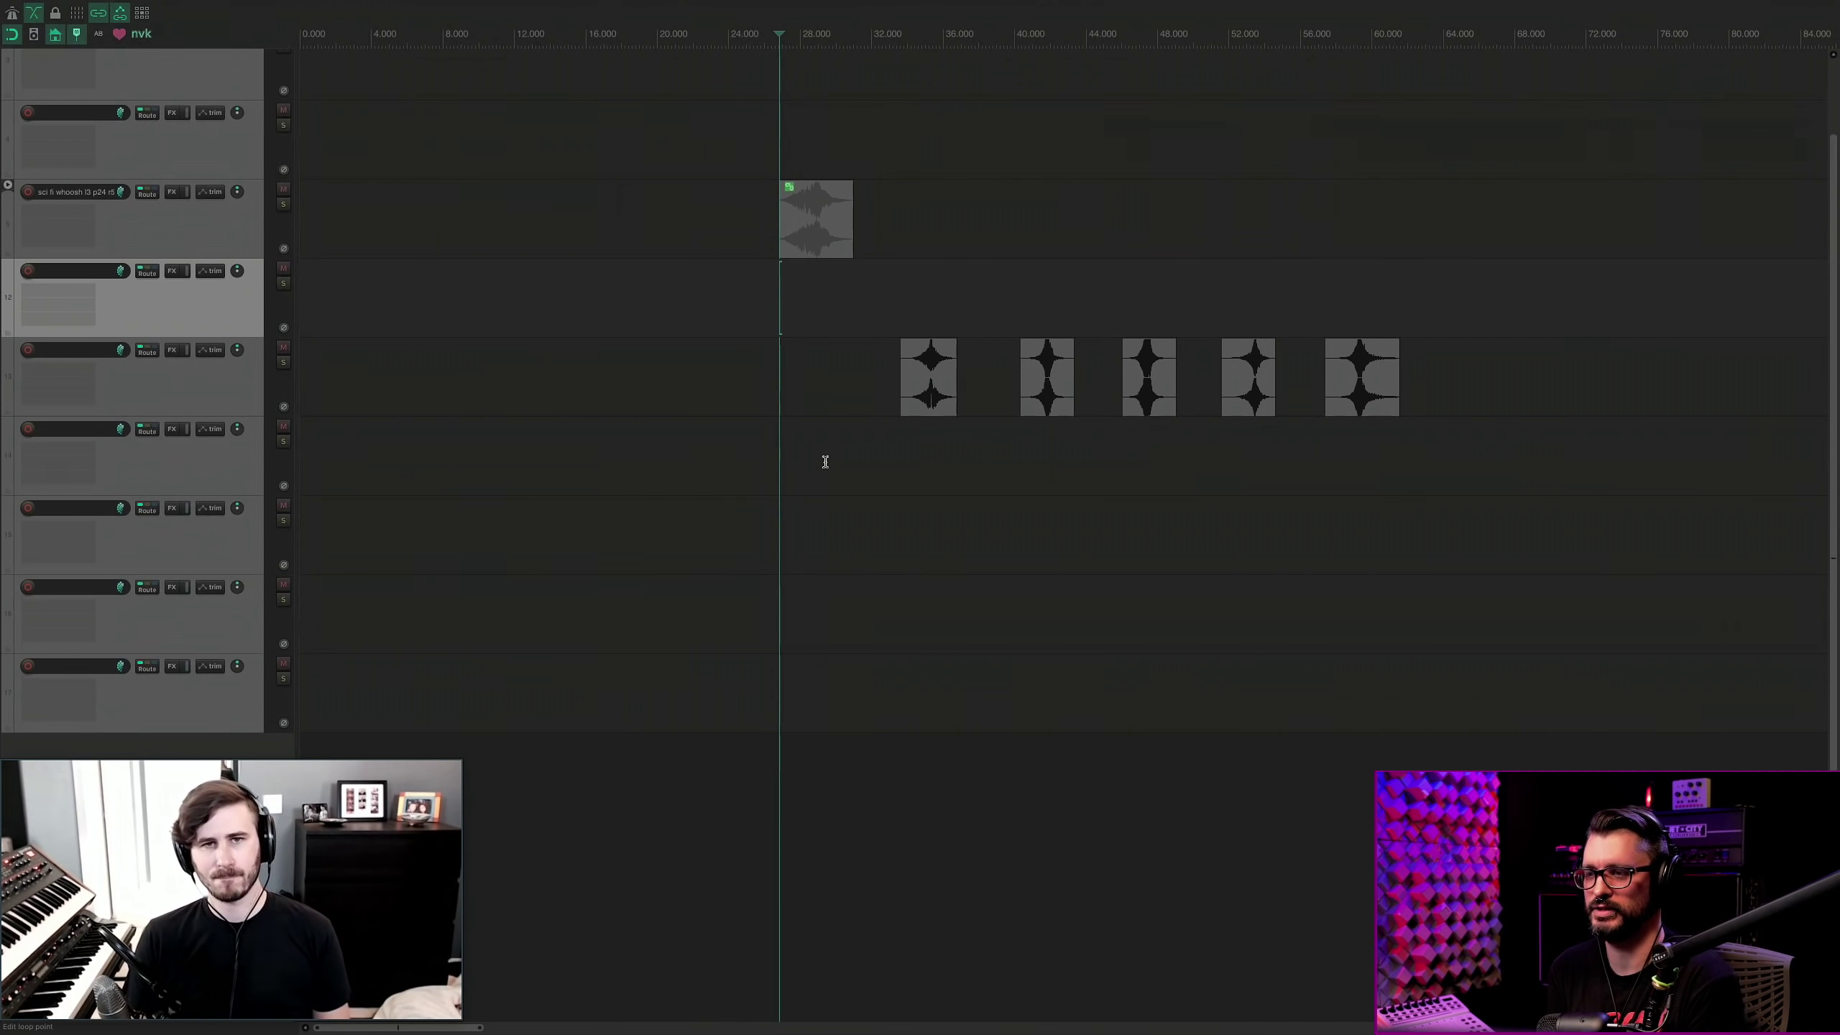
Delete the track holding the five rendered doppler whooshes, keeping the original sci fi whoosh folder.
left_click(231, 377)
left_click(591, 367)
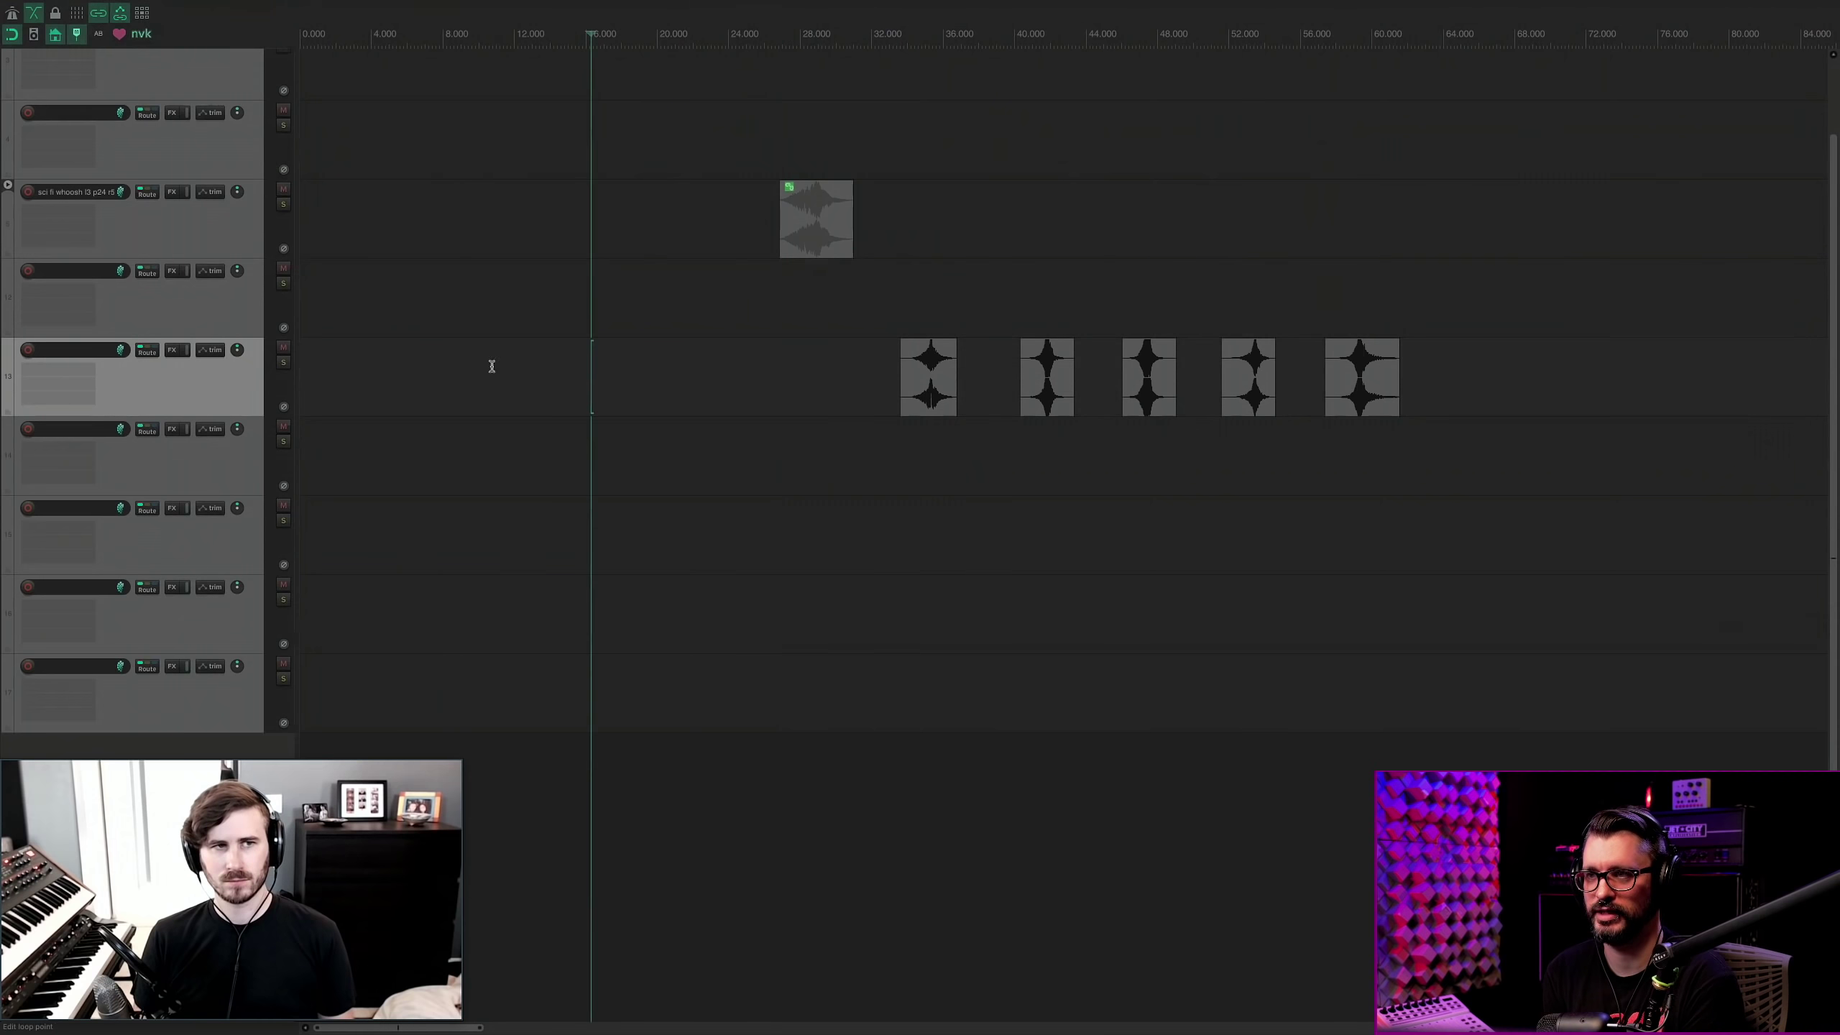
left_click(210, 235)
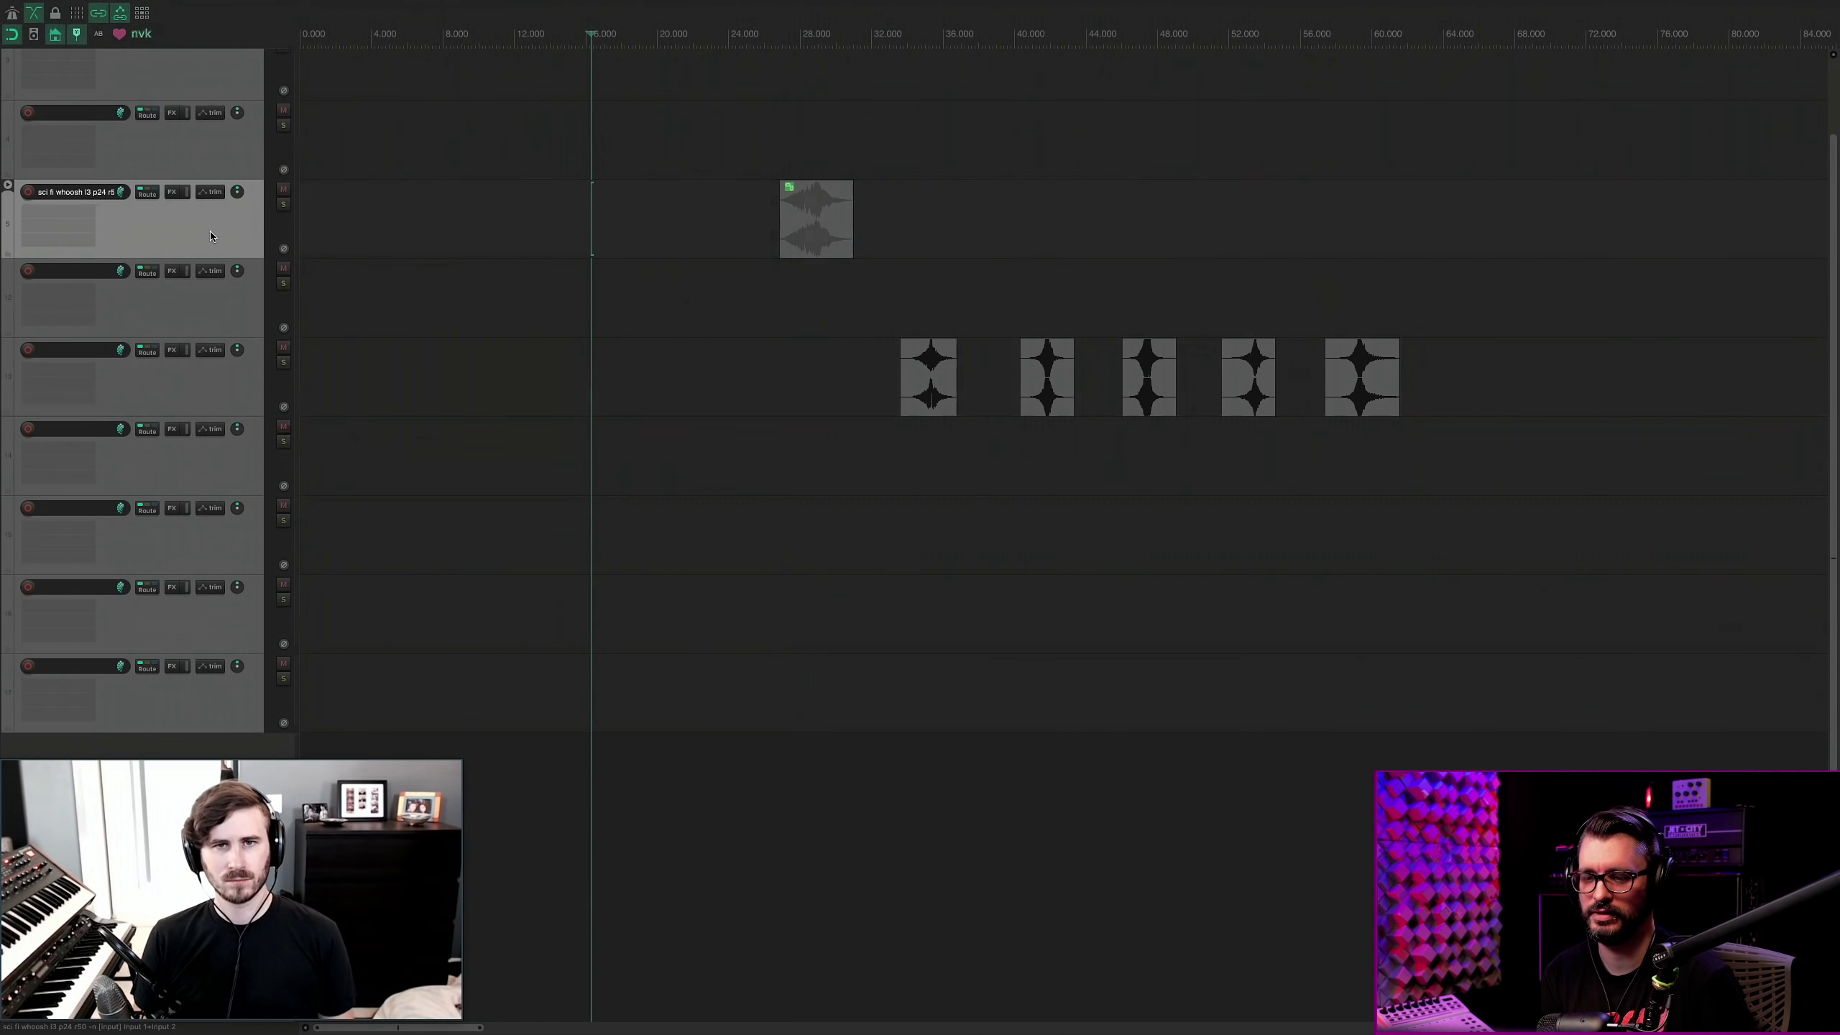
left_click(228, 384)
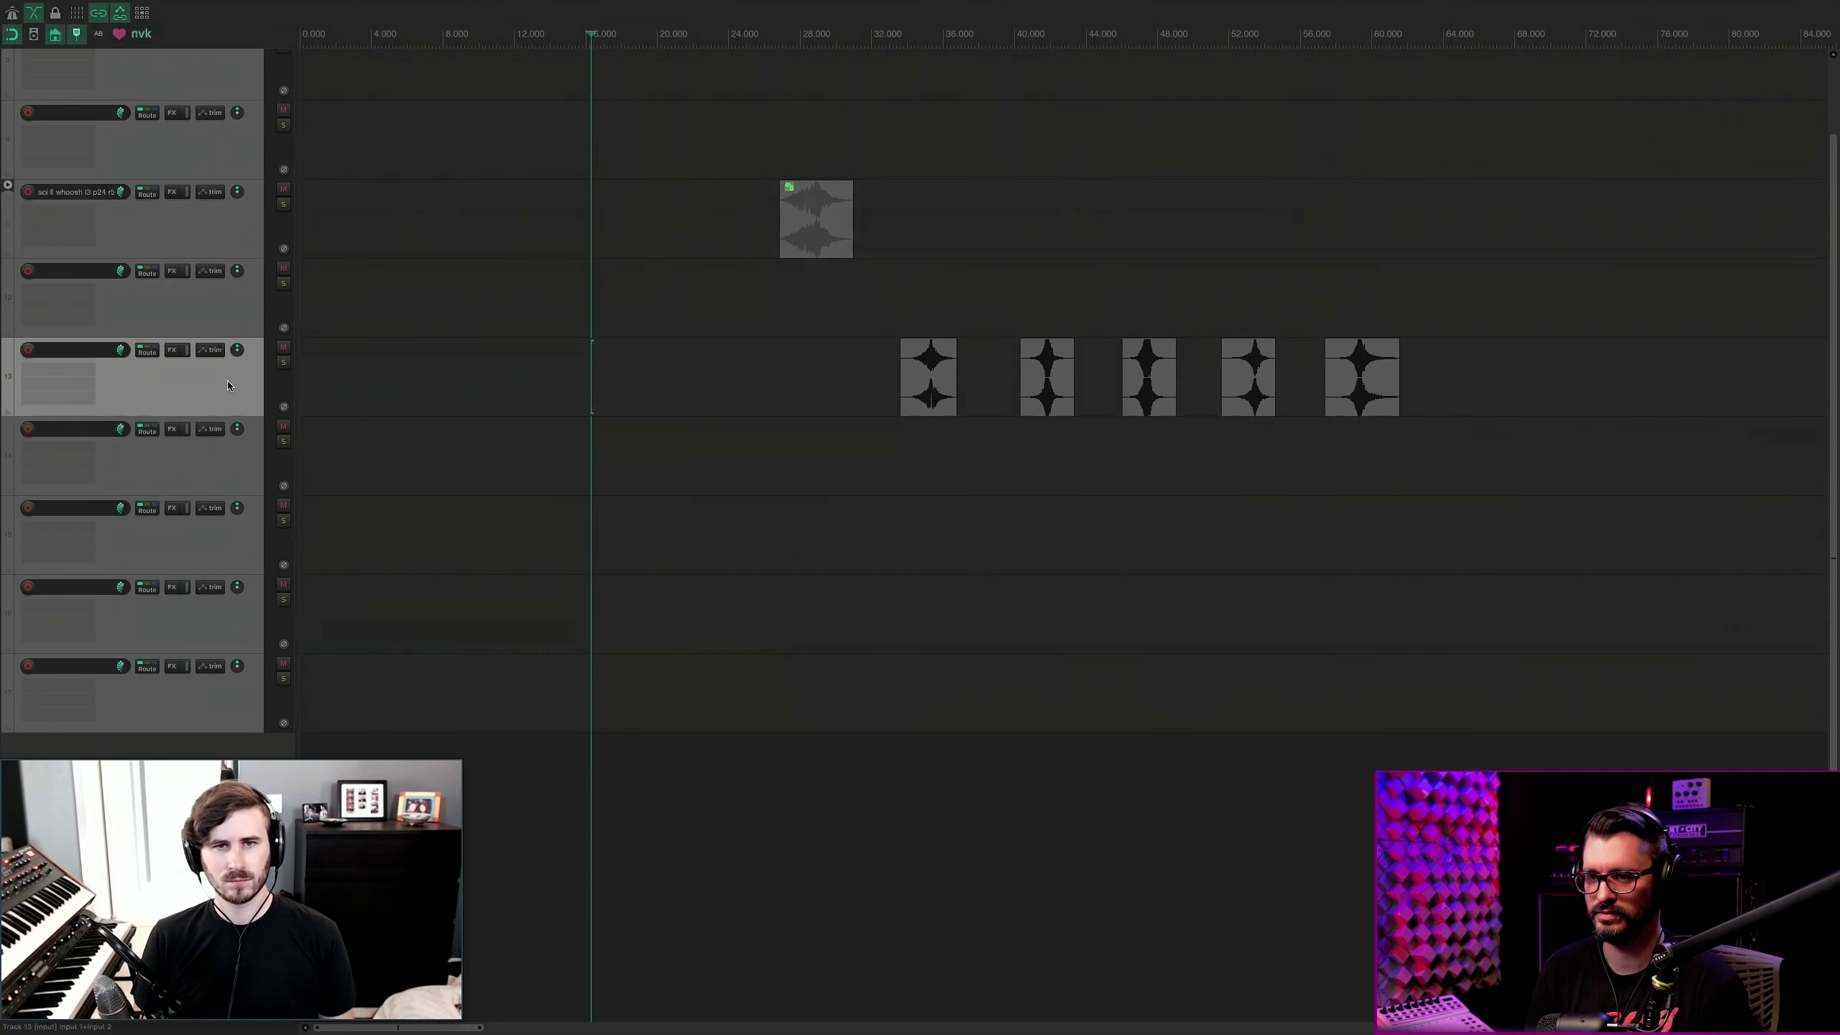
key("Delete")
left_click(820, 298)
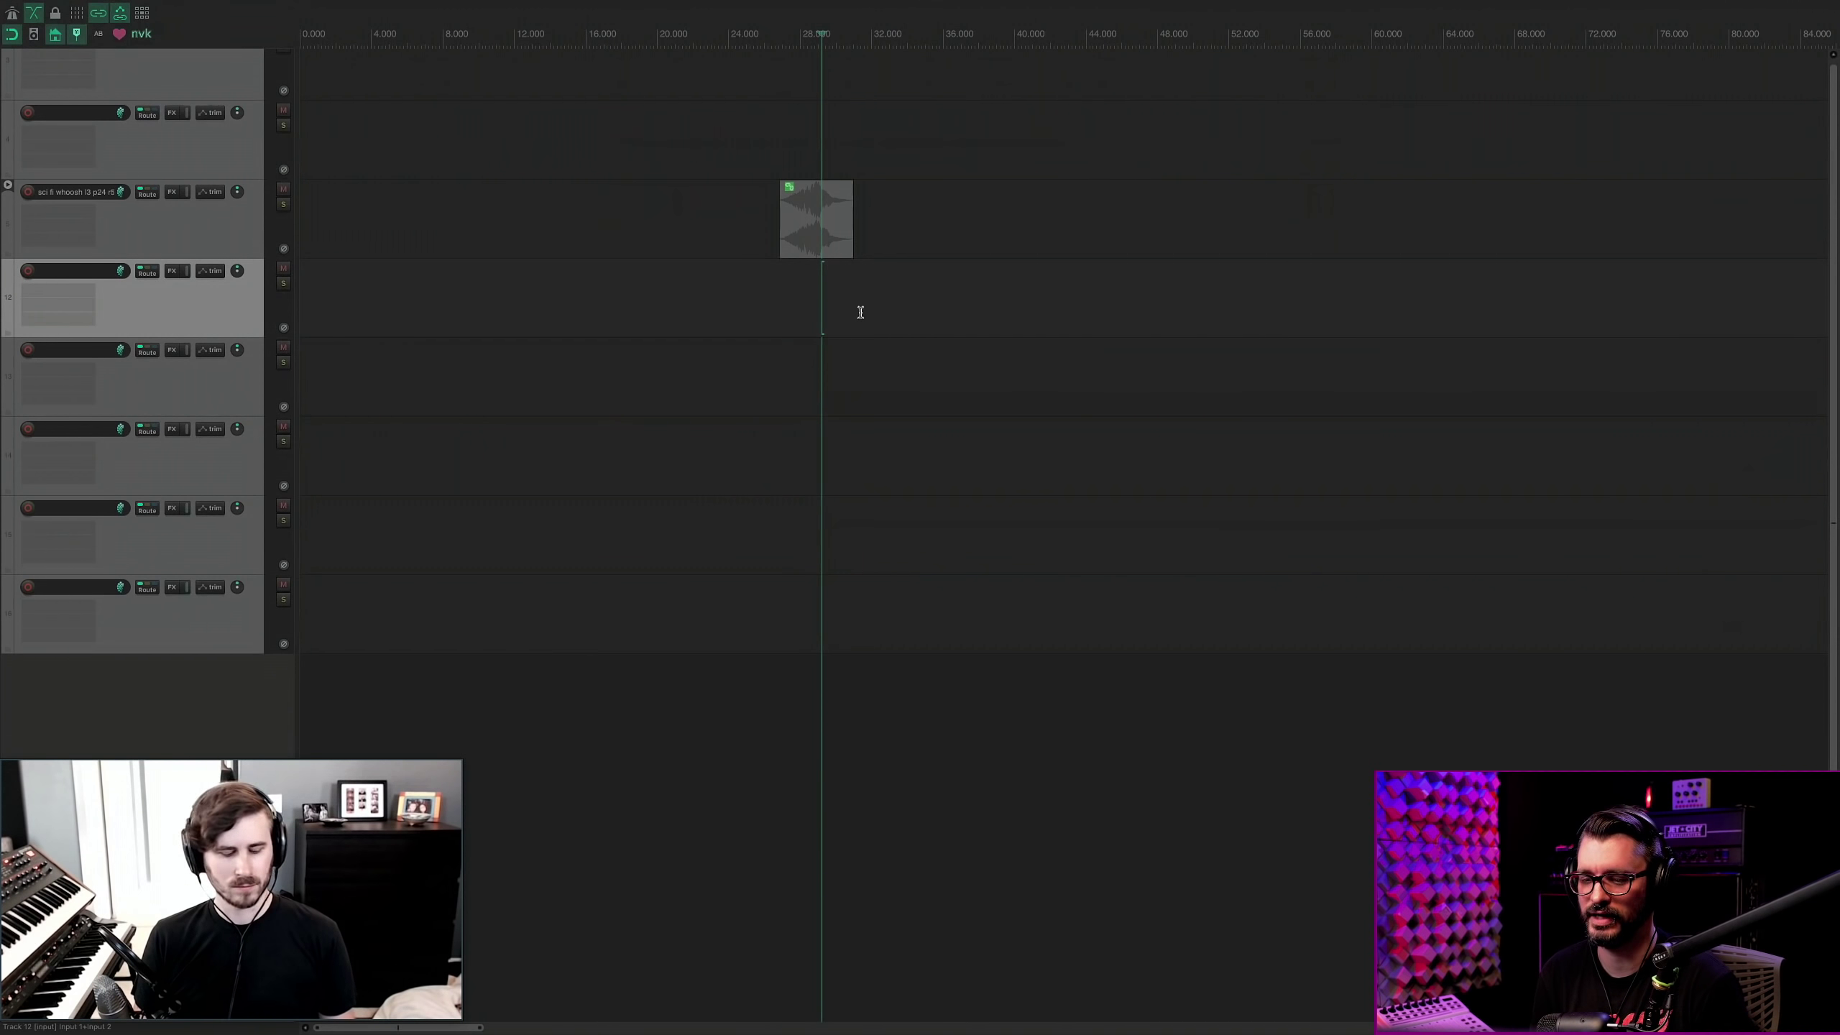
Open nvk_CREATE's media database list beside the Media Explorer, inspect the file actions for the Crackling Stutters sound and return to search.
left_click(860, 312)
key("ctrl+alt+x")
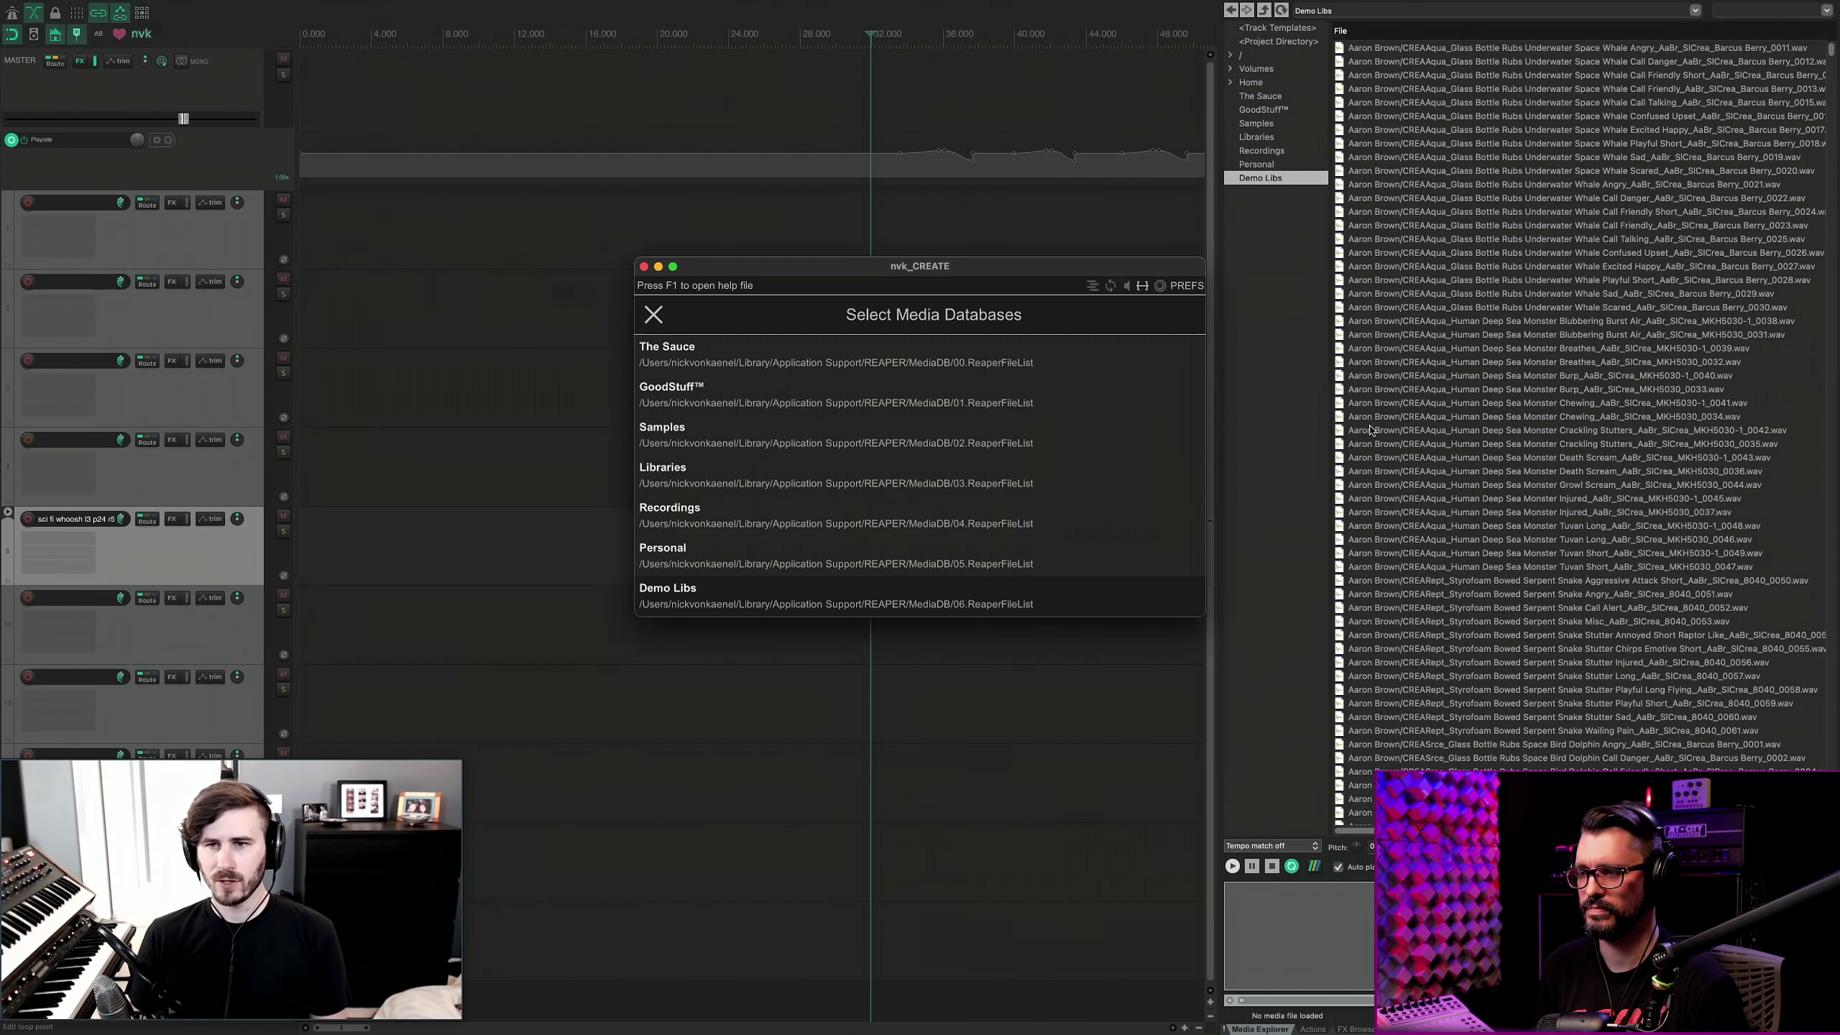
left_click(1369, 429)
right_click(1369, 430)
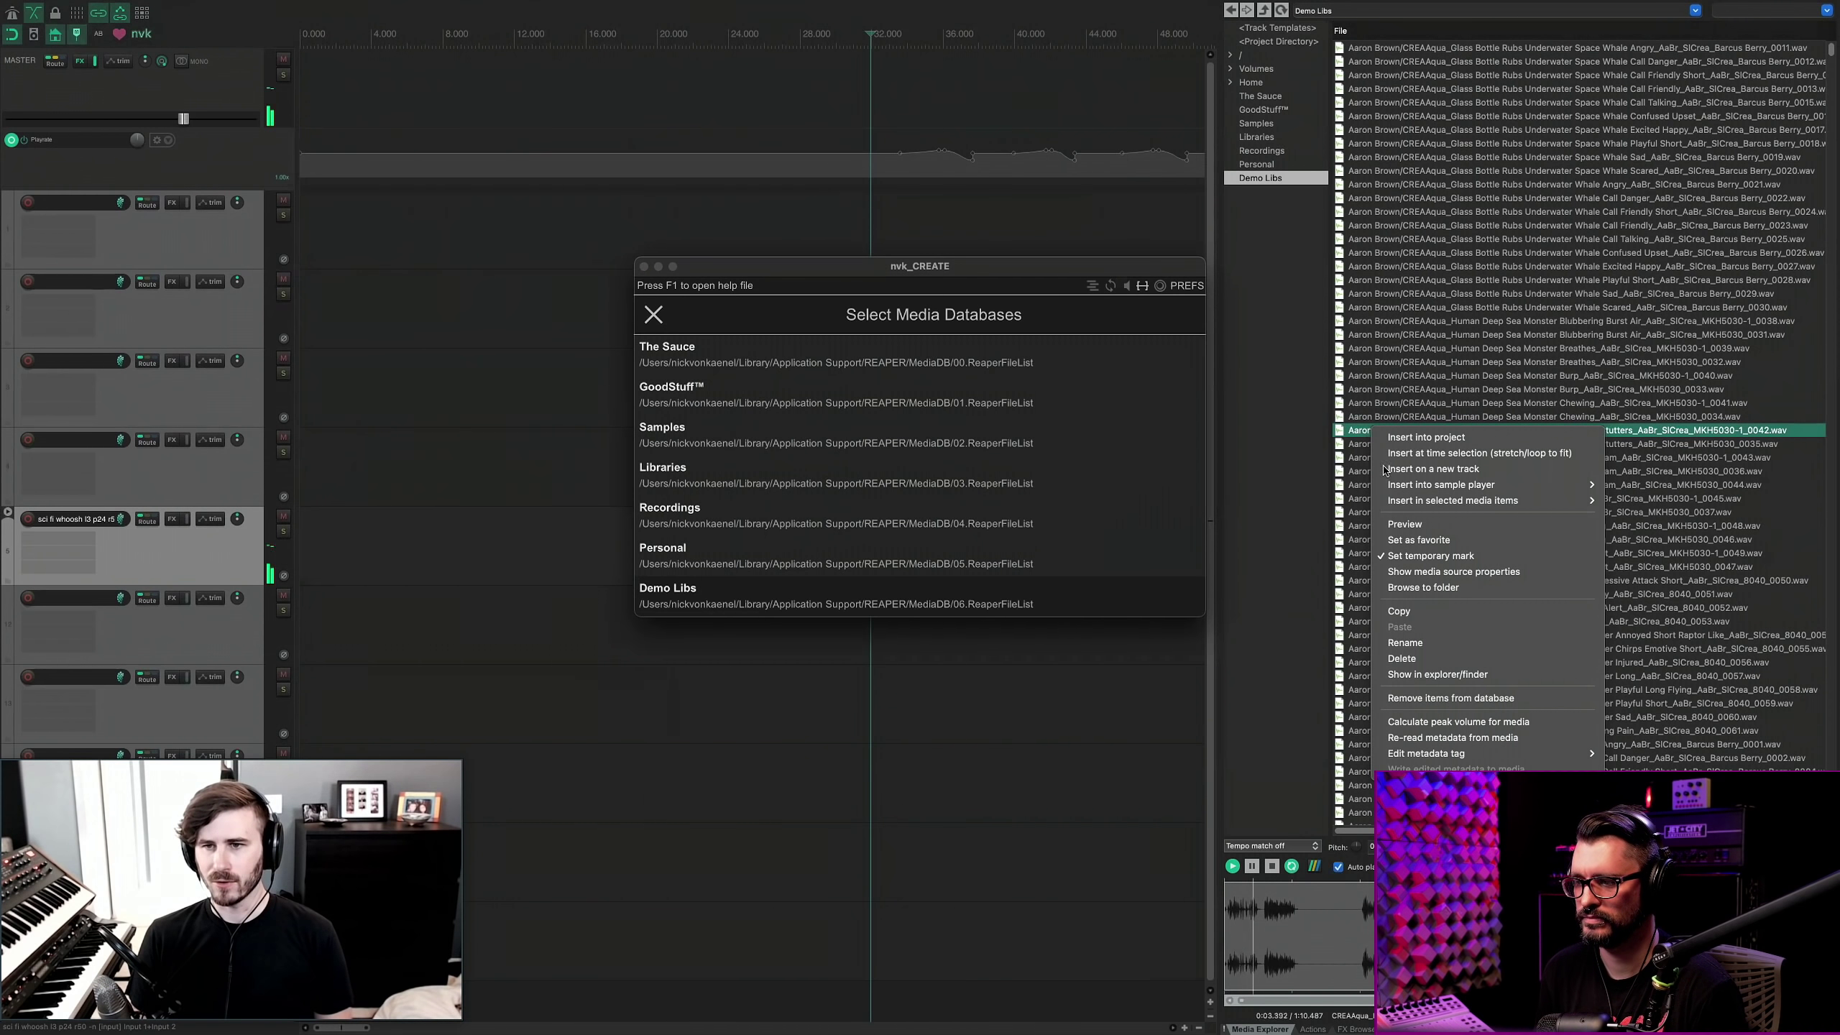
left_click(1309, 961)
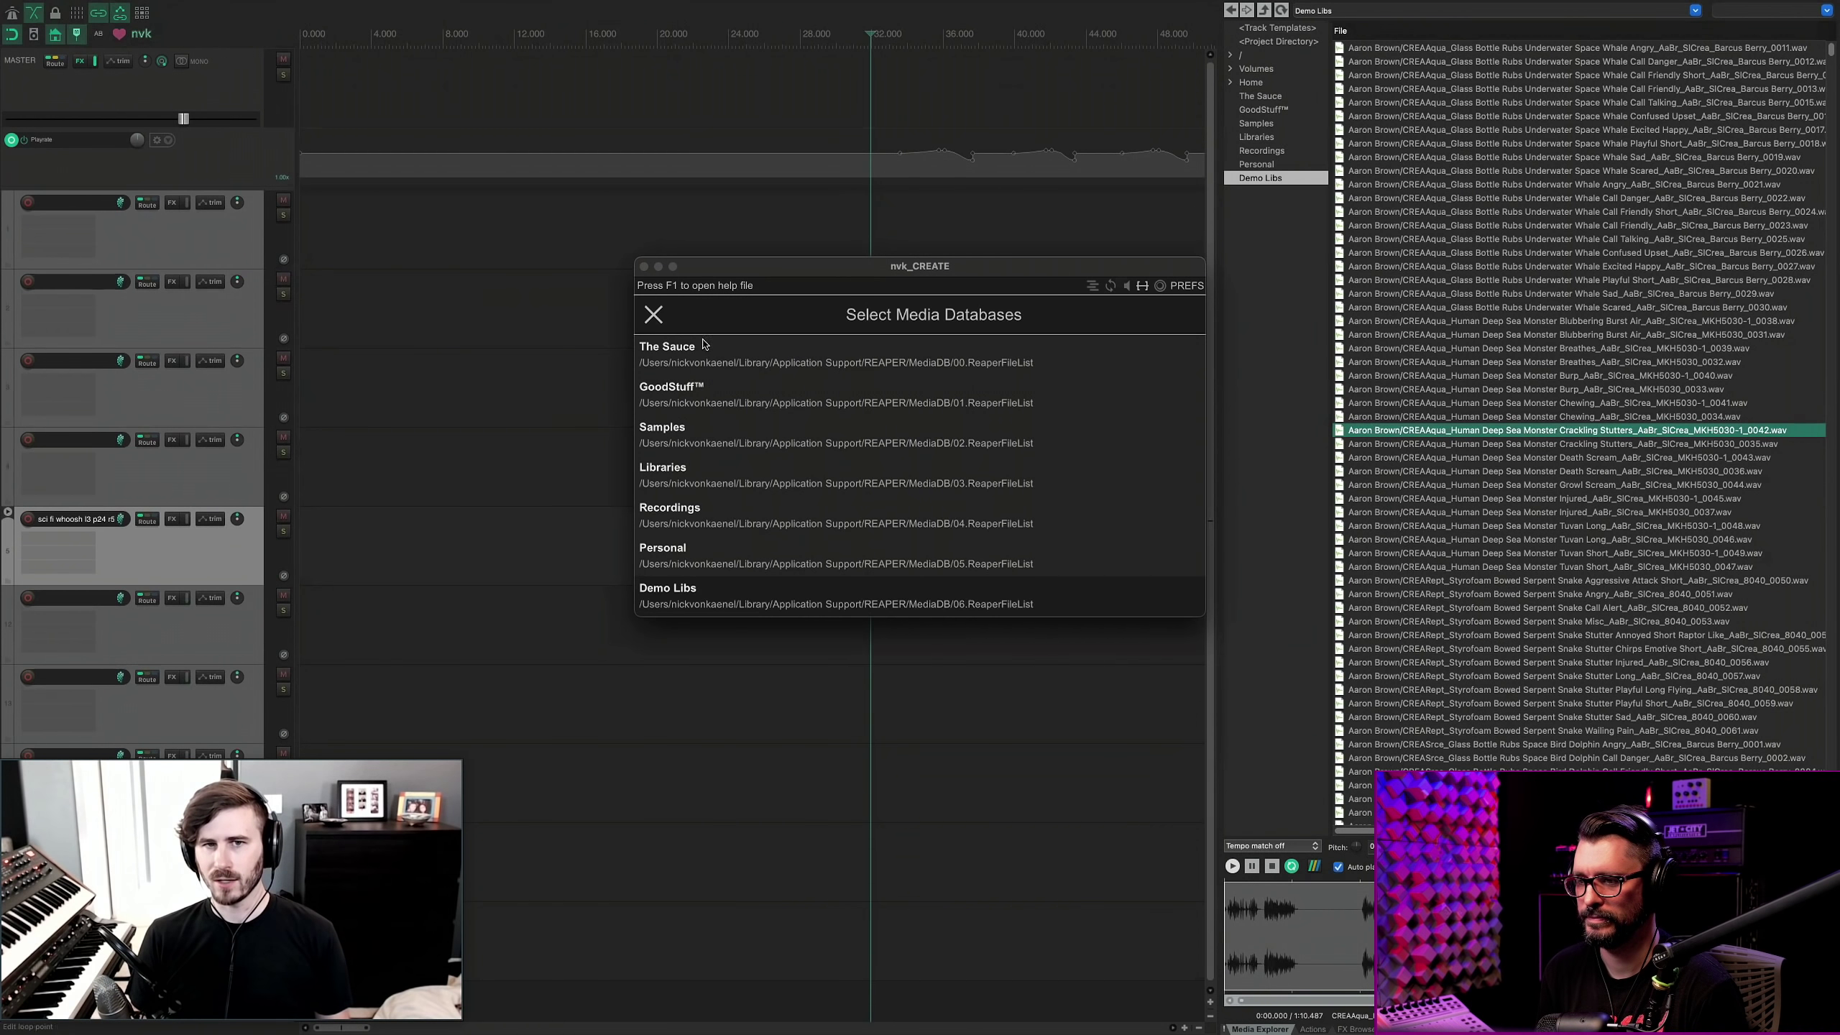
left_click(653, 314)
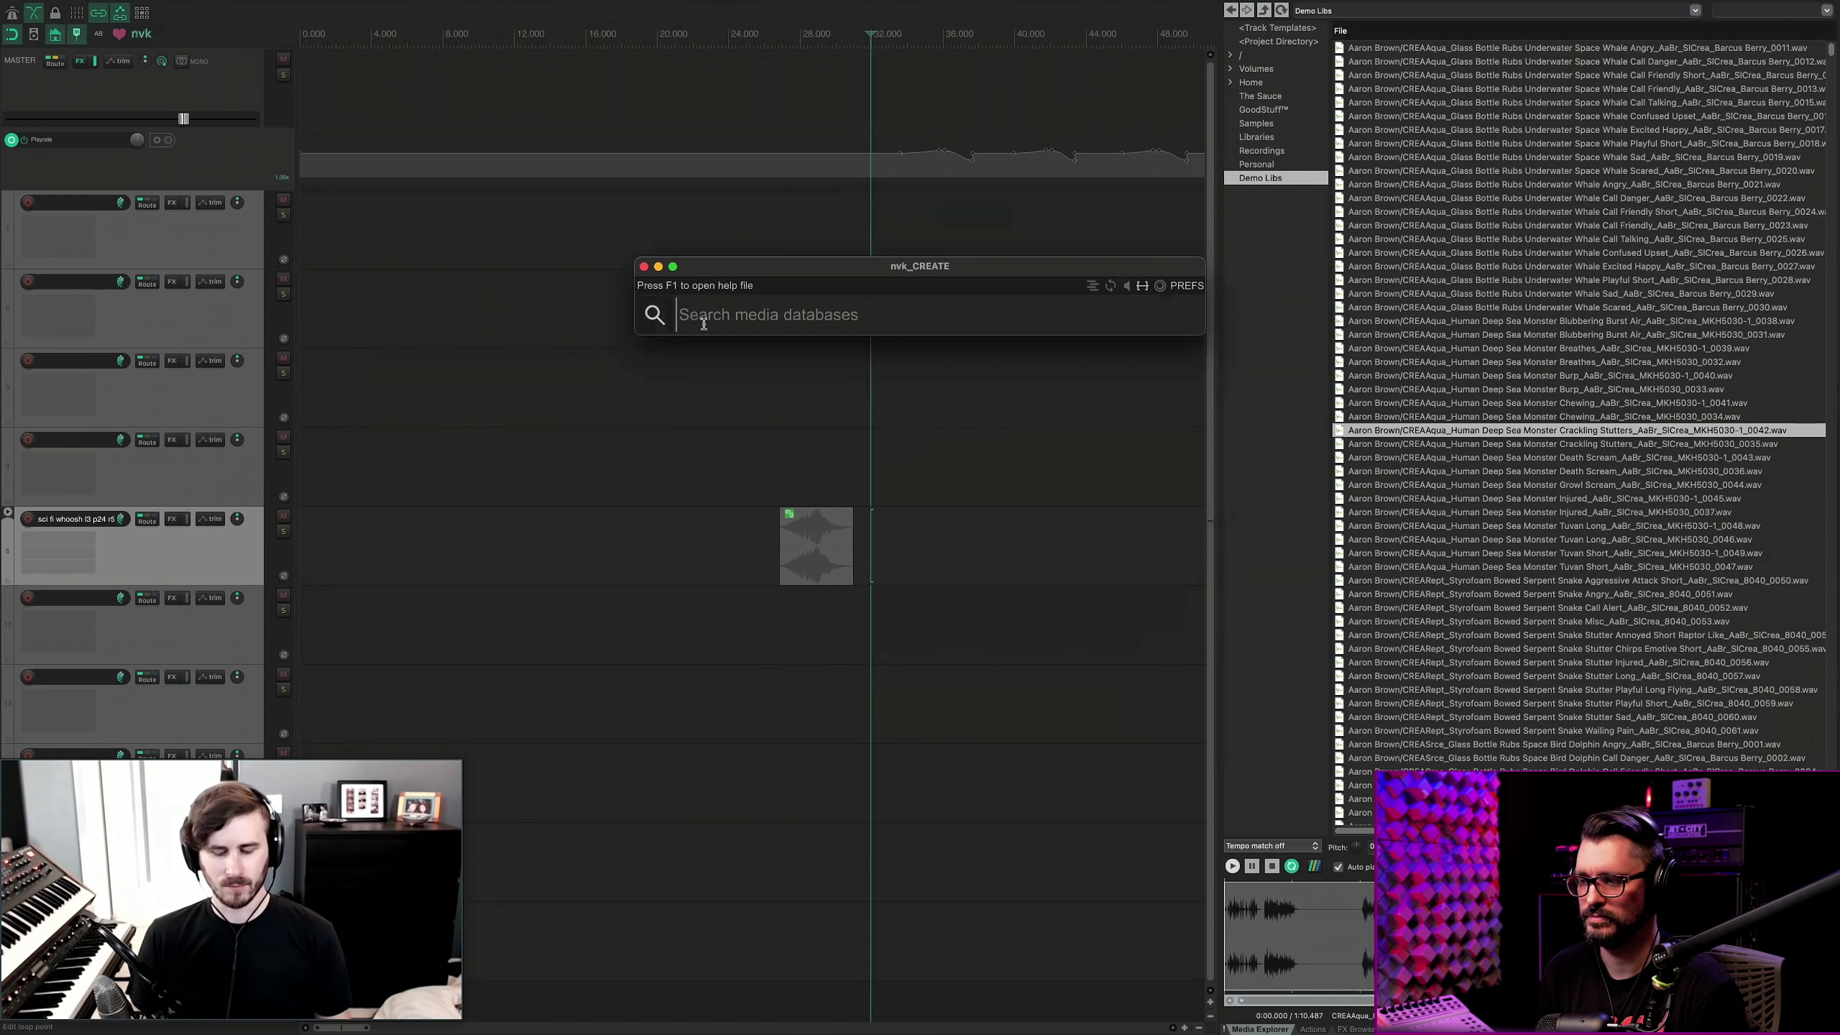
Search nvk_CREATE for "impact" and mark the Raw Plunger Gurgling result and both Metal Pot Drop Water Short results as favorites.
type("impact")
key("Down")
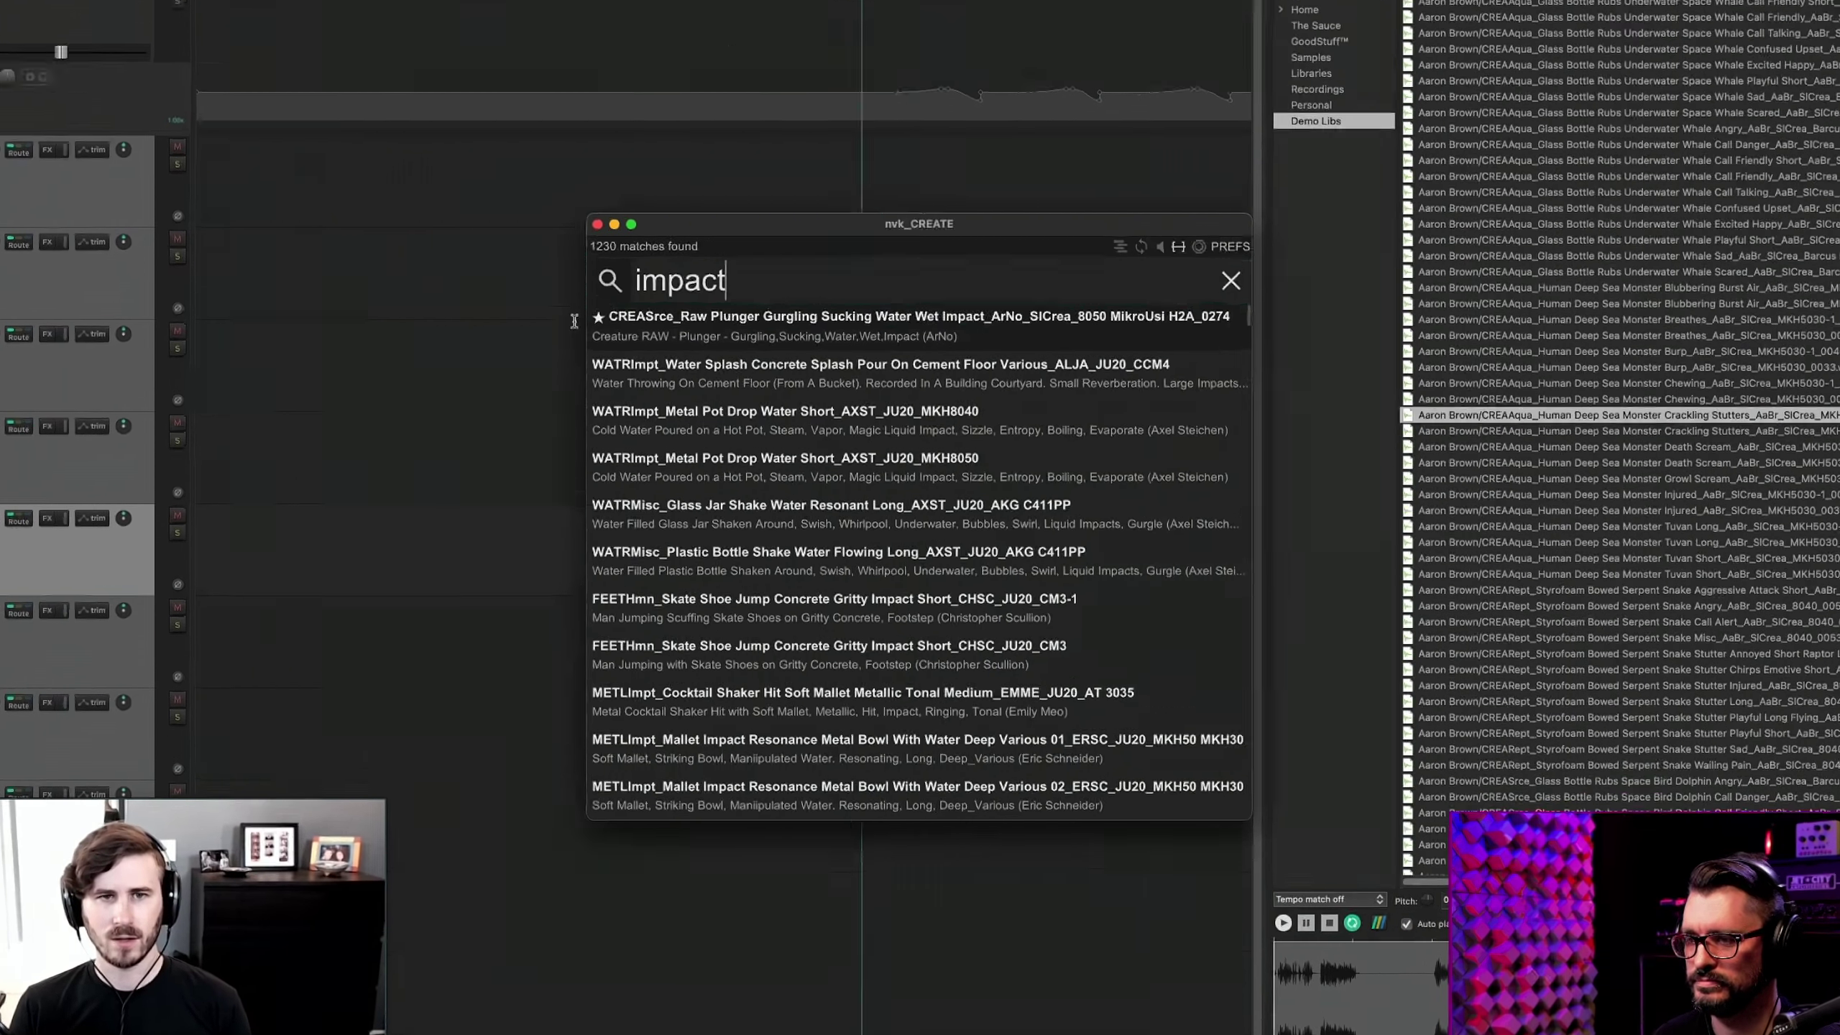
left_click(641, 348)
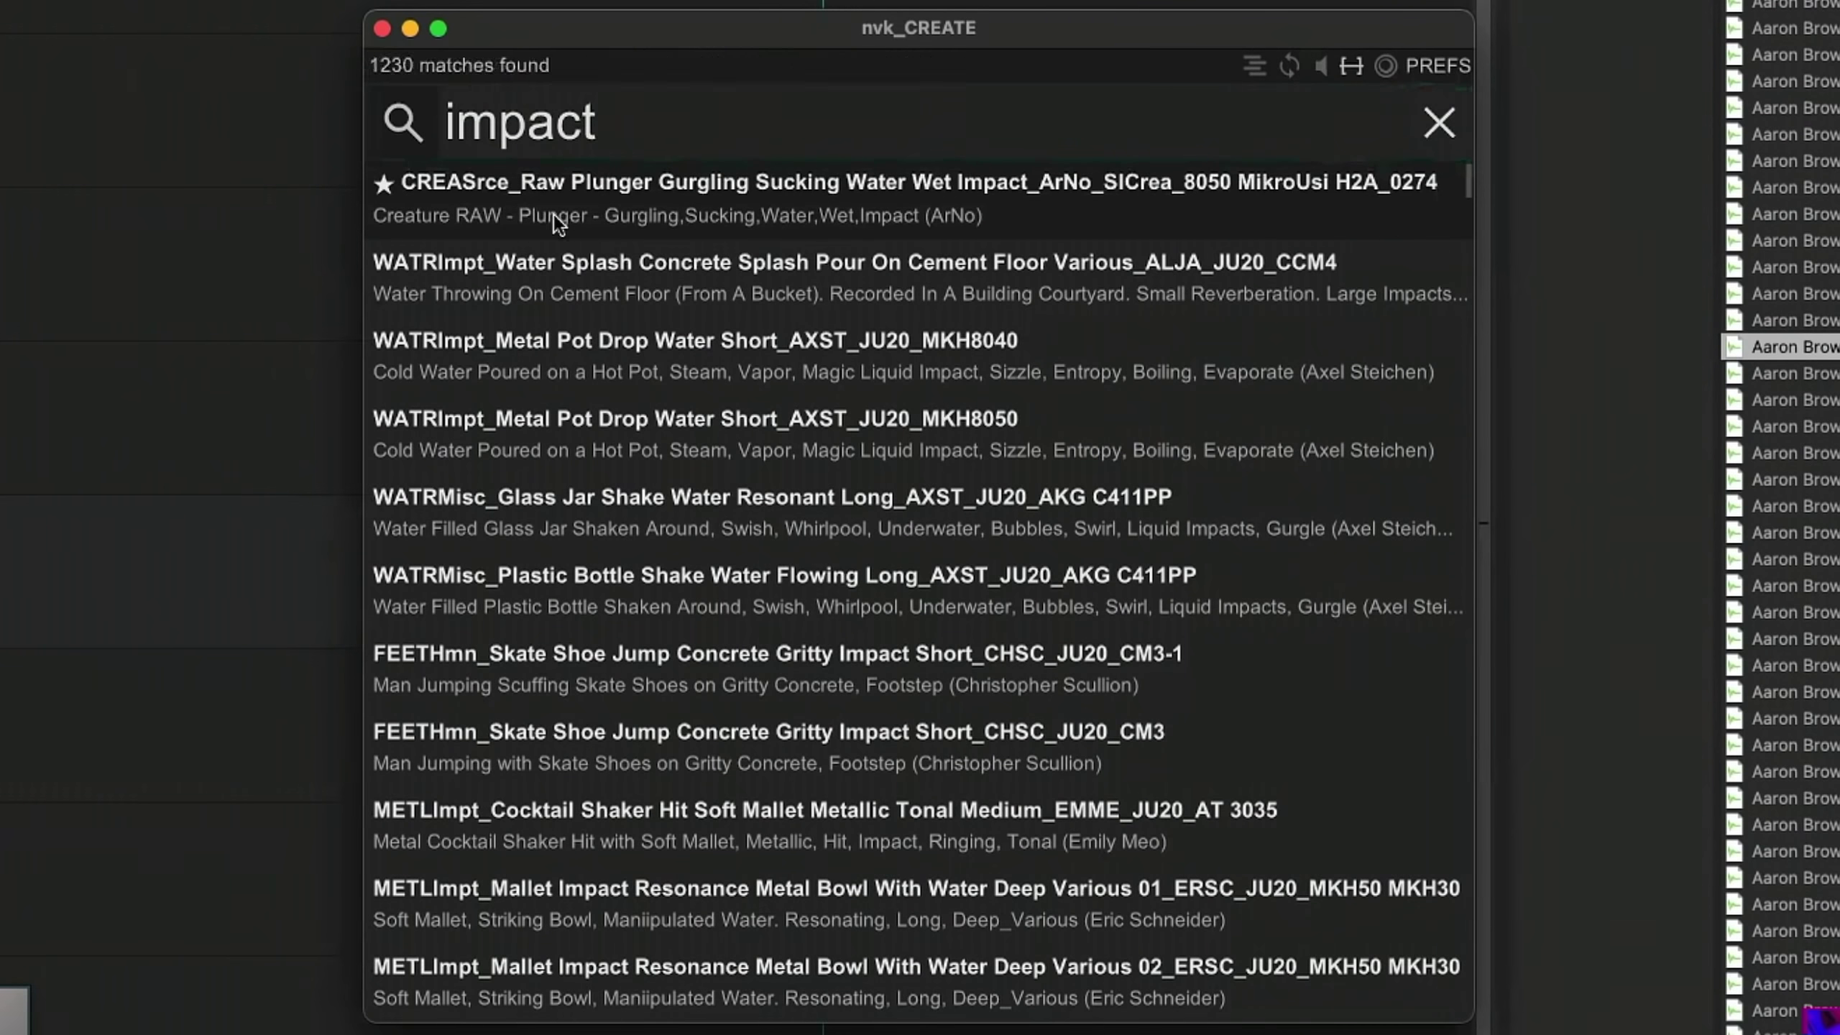
left_click(498, 356)
left_click(517, 440)
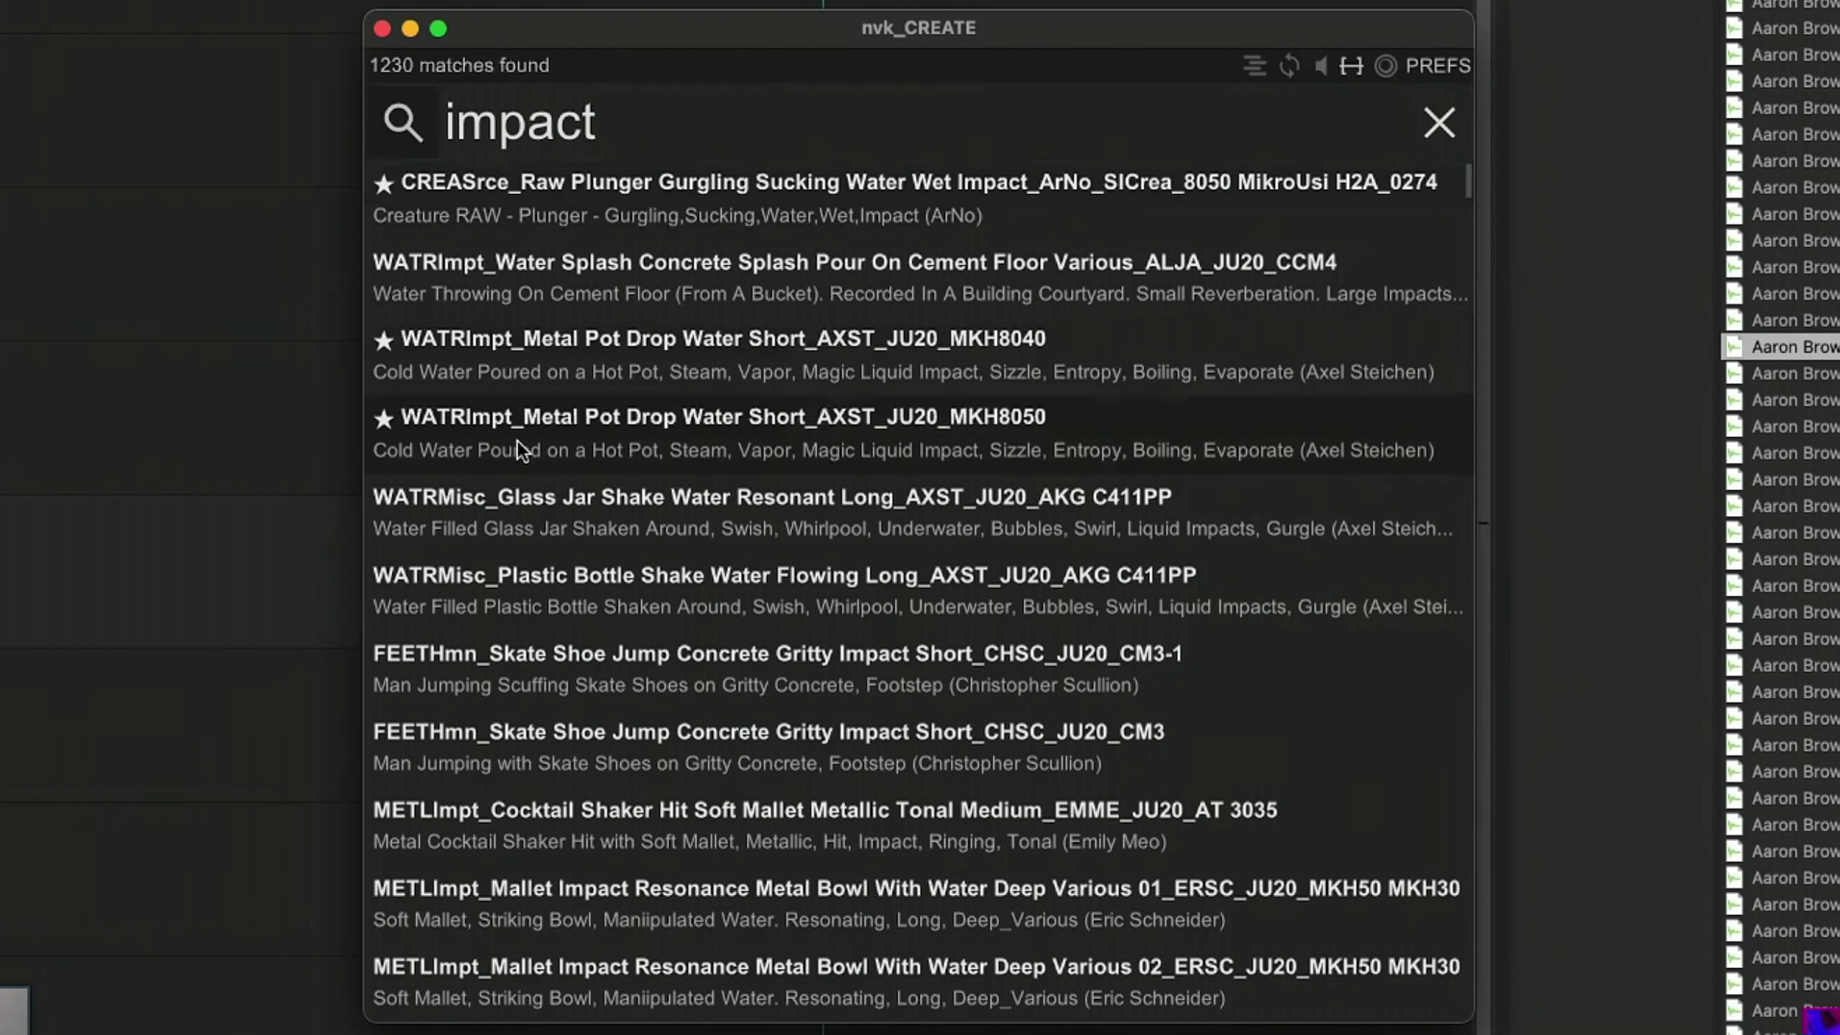
left_click(513, 509)
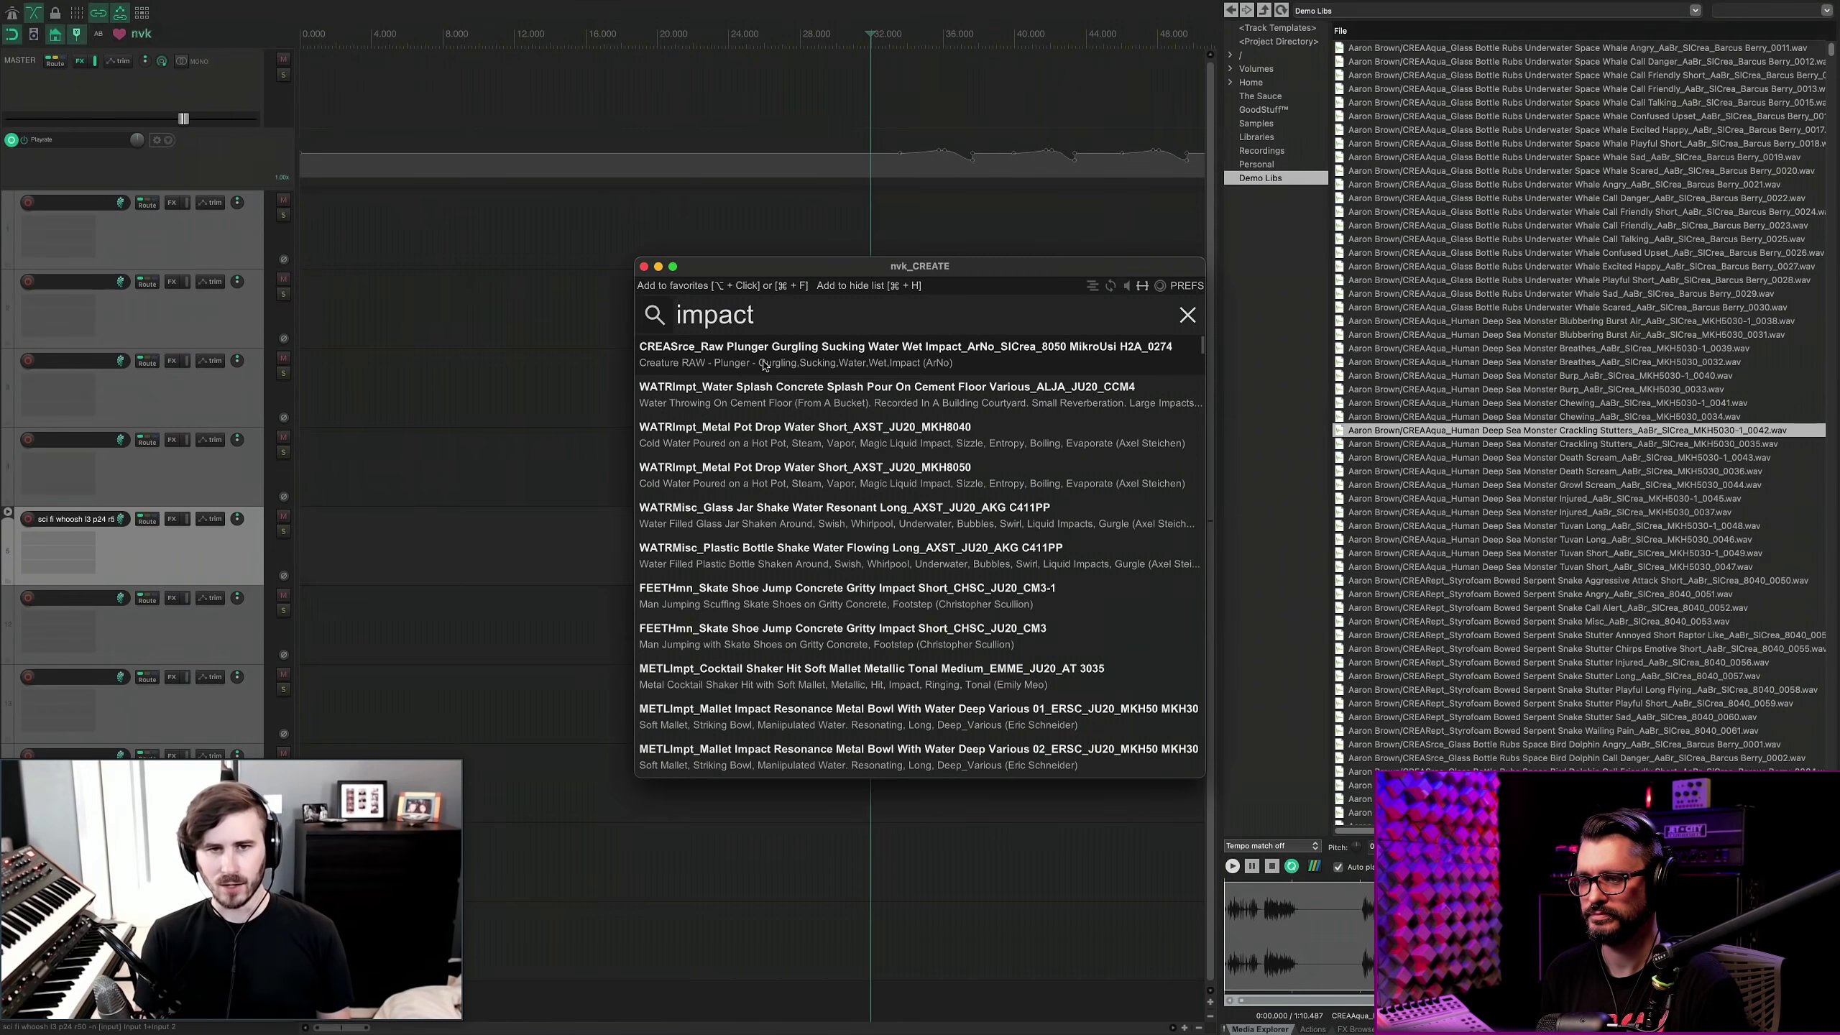
Add the Raw Plunger Gurgling result to the hide list and remove it from the list again.
key("super+h")
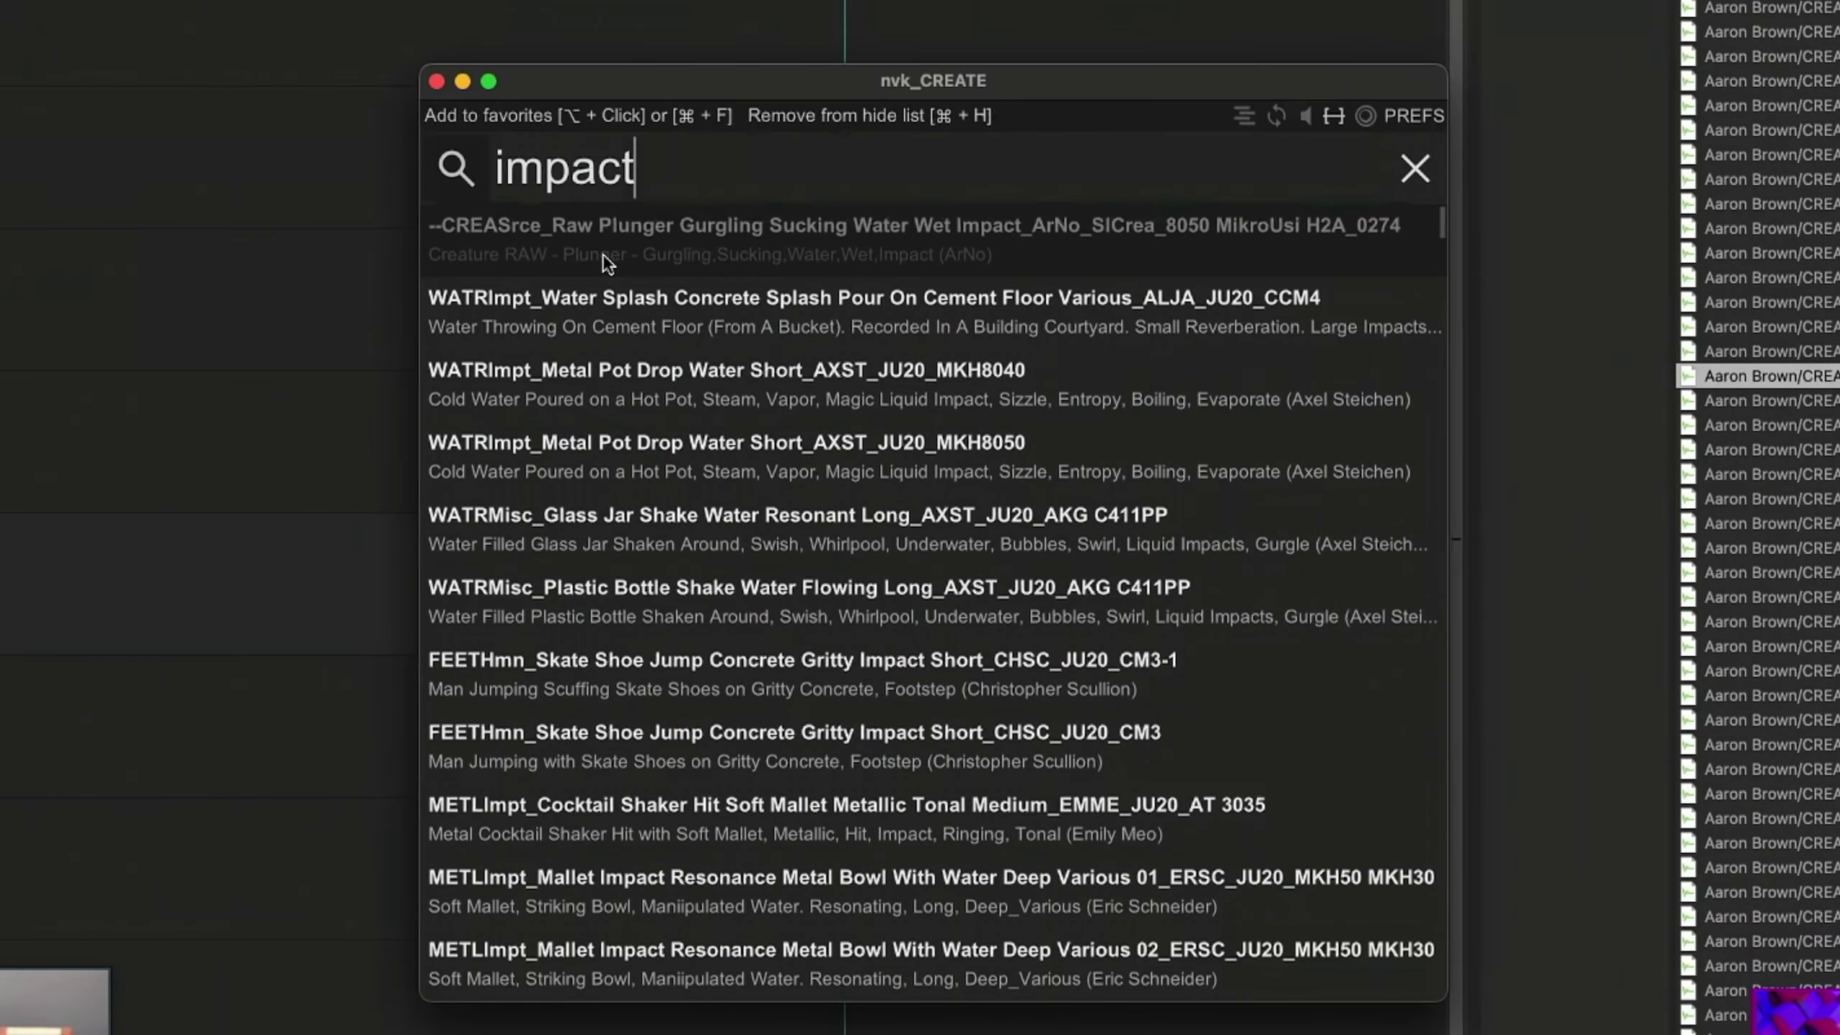
key("super+h")
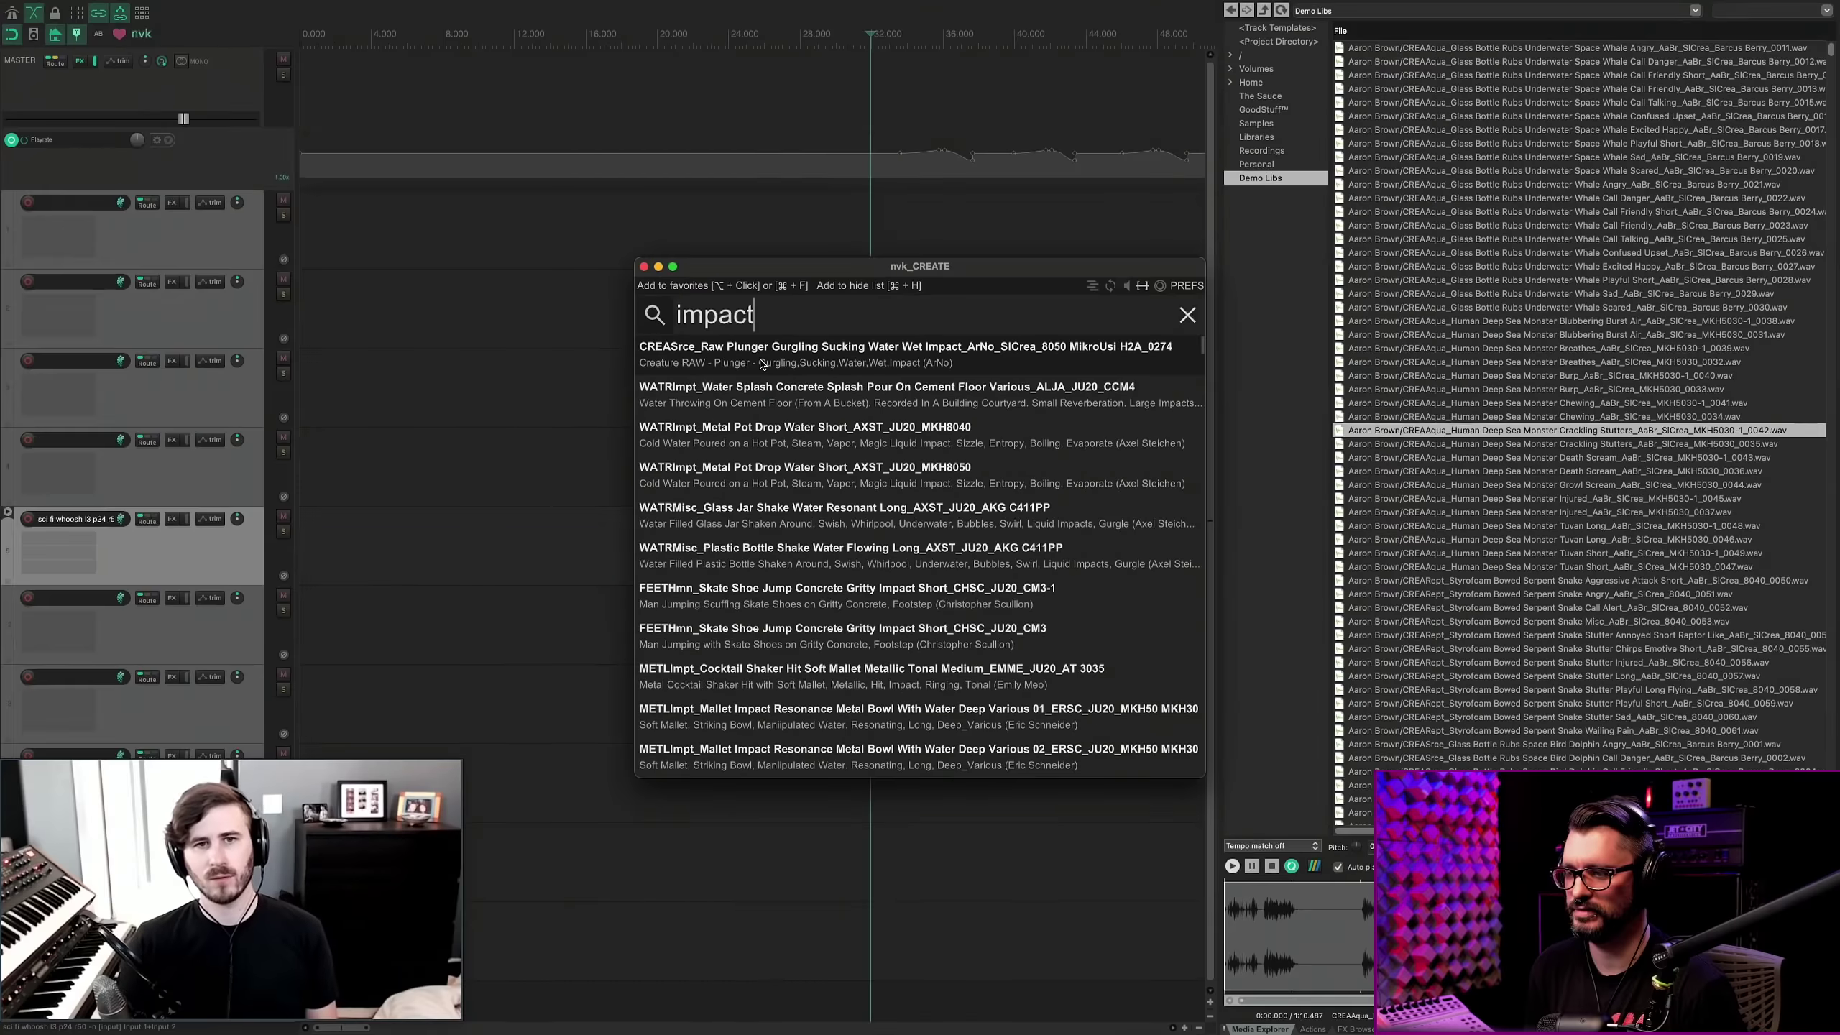
left_click(762, 364)
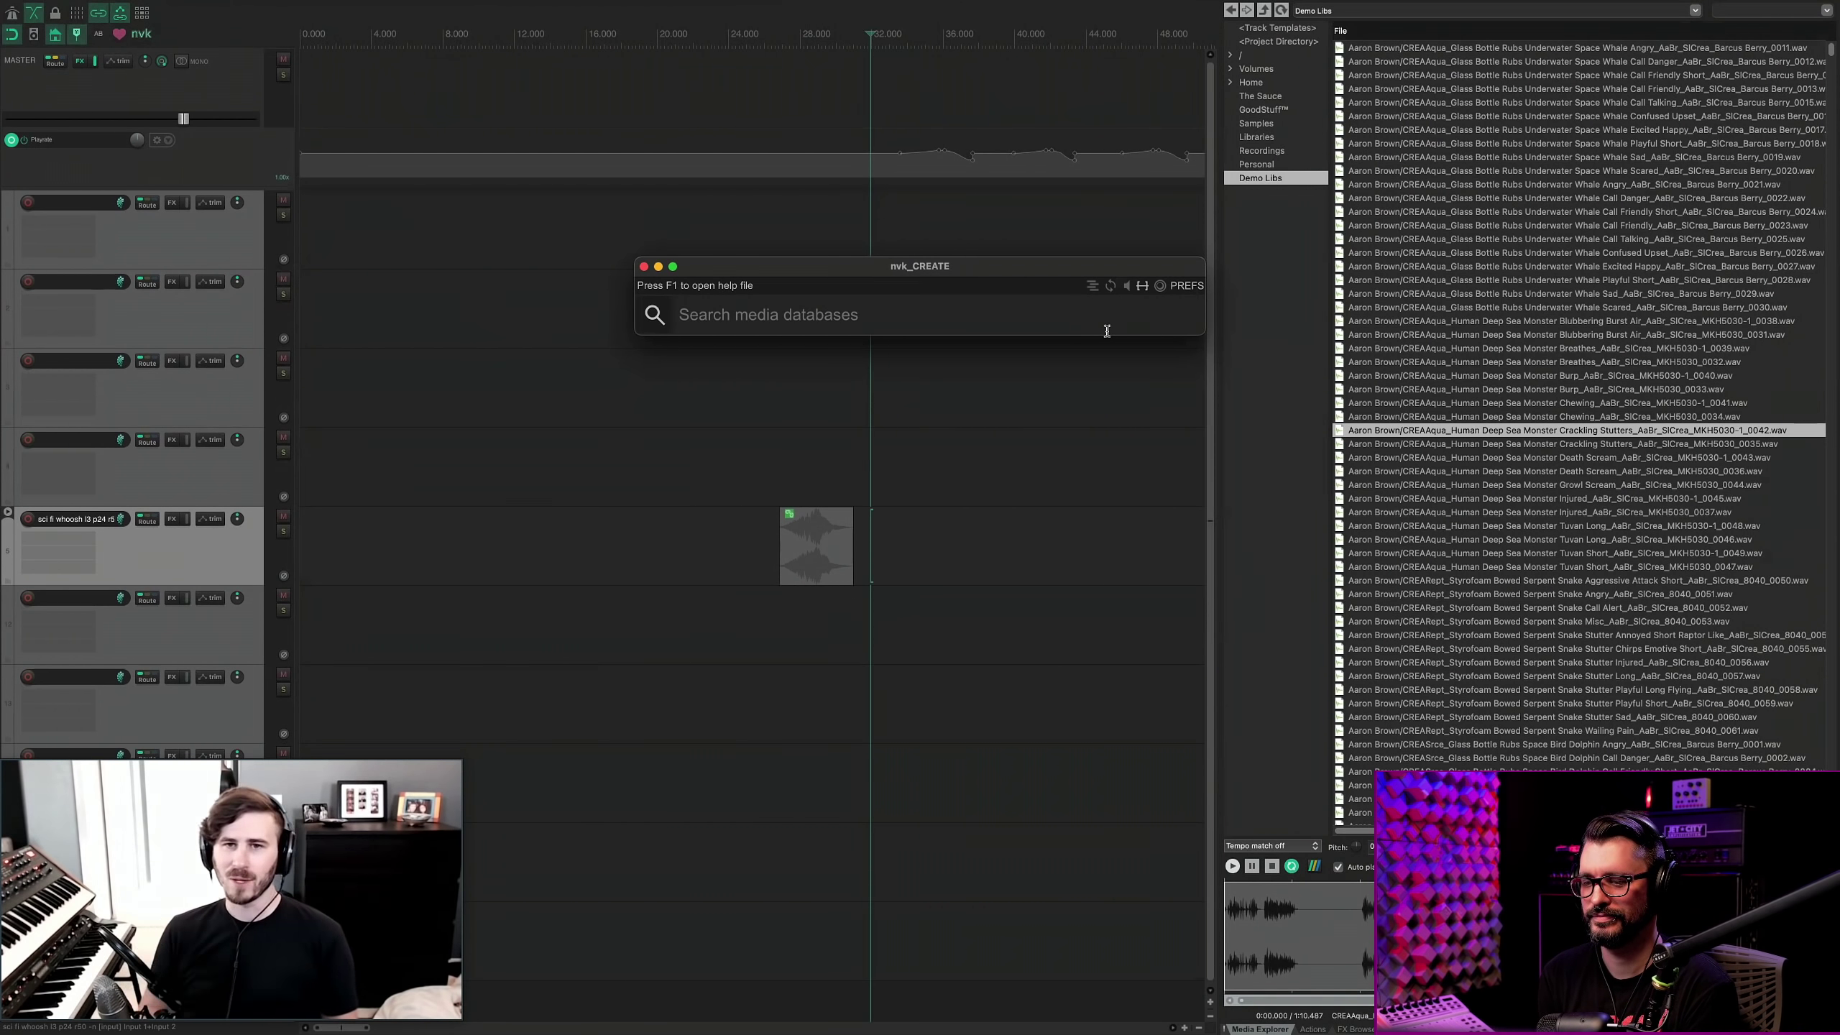
Examine the appearance and search options in nvk_CREATE's general preferences and return to the search view.
left_click(1188, 286)
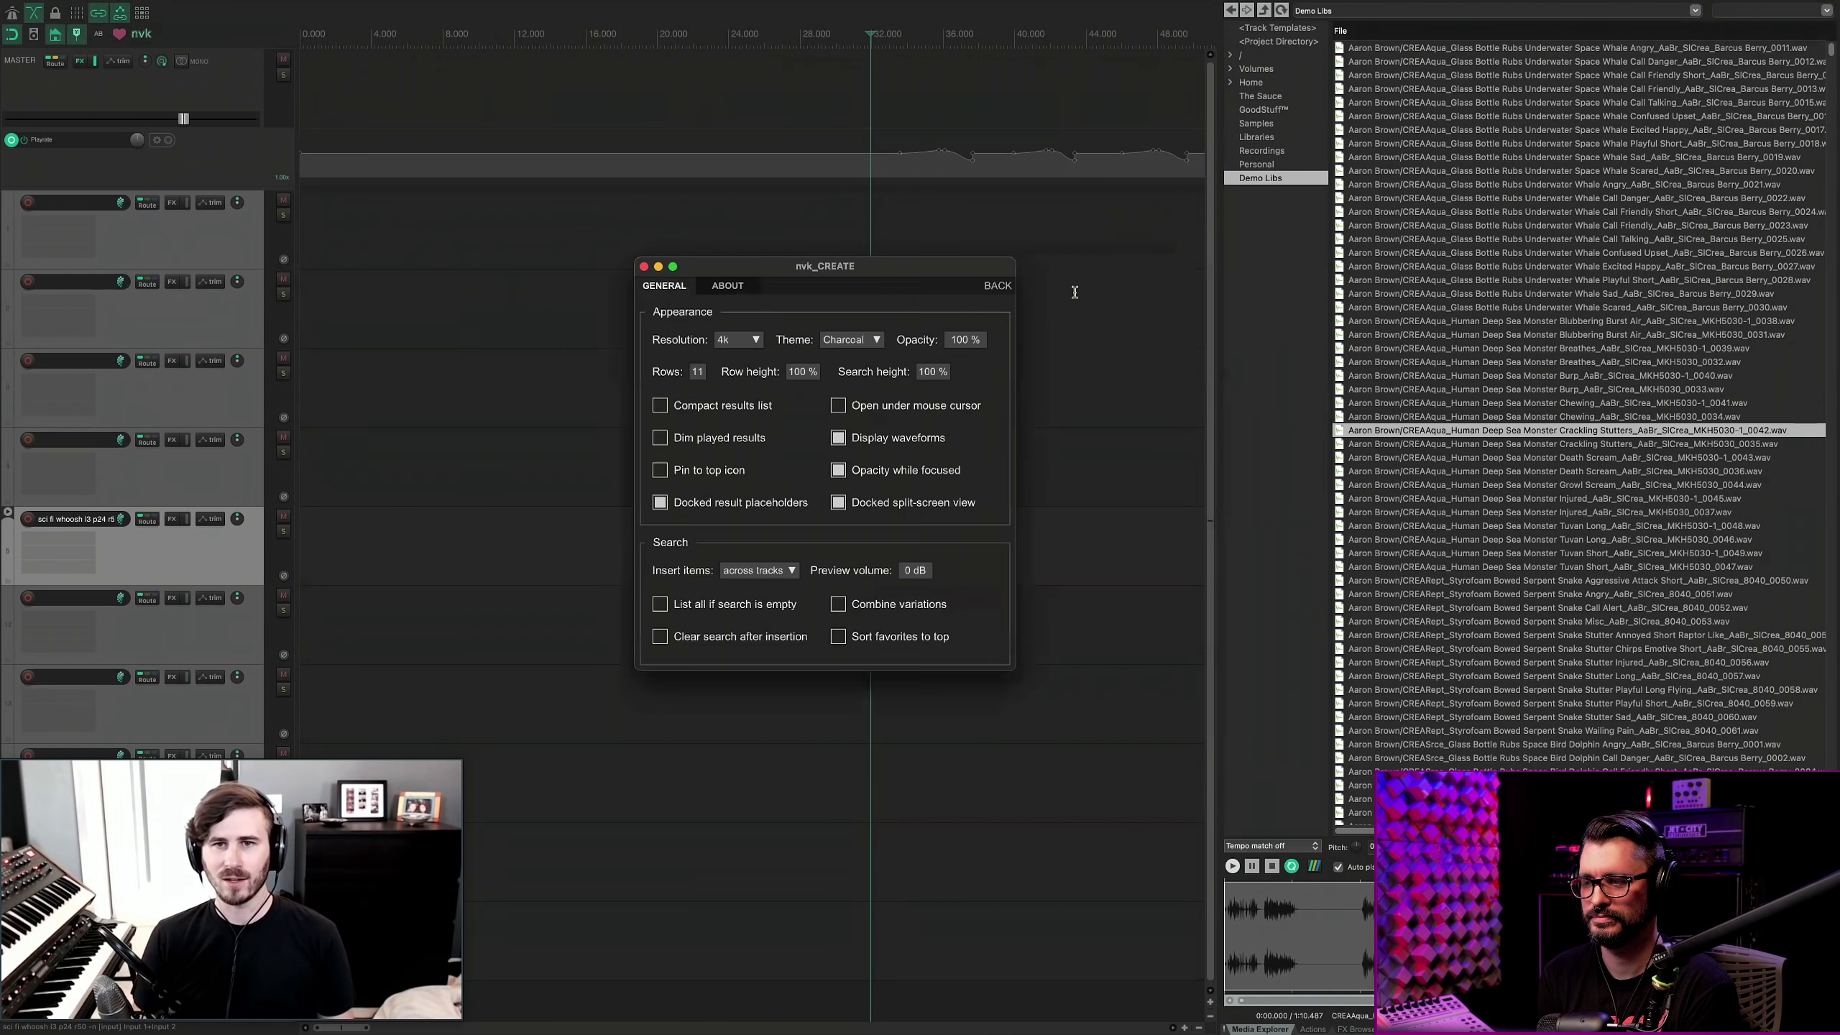
left_click(1004, 287)
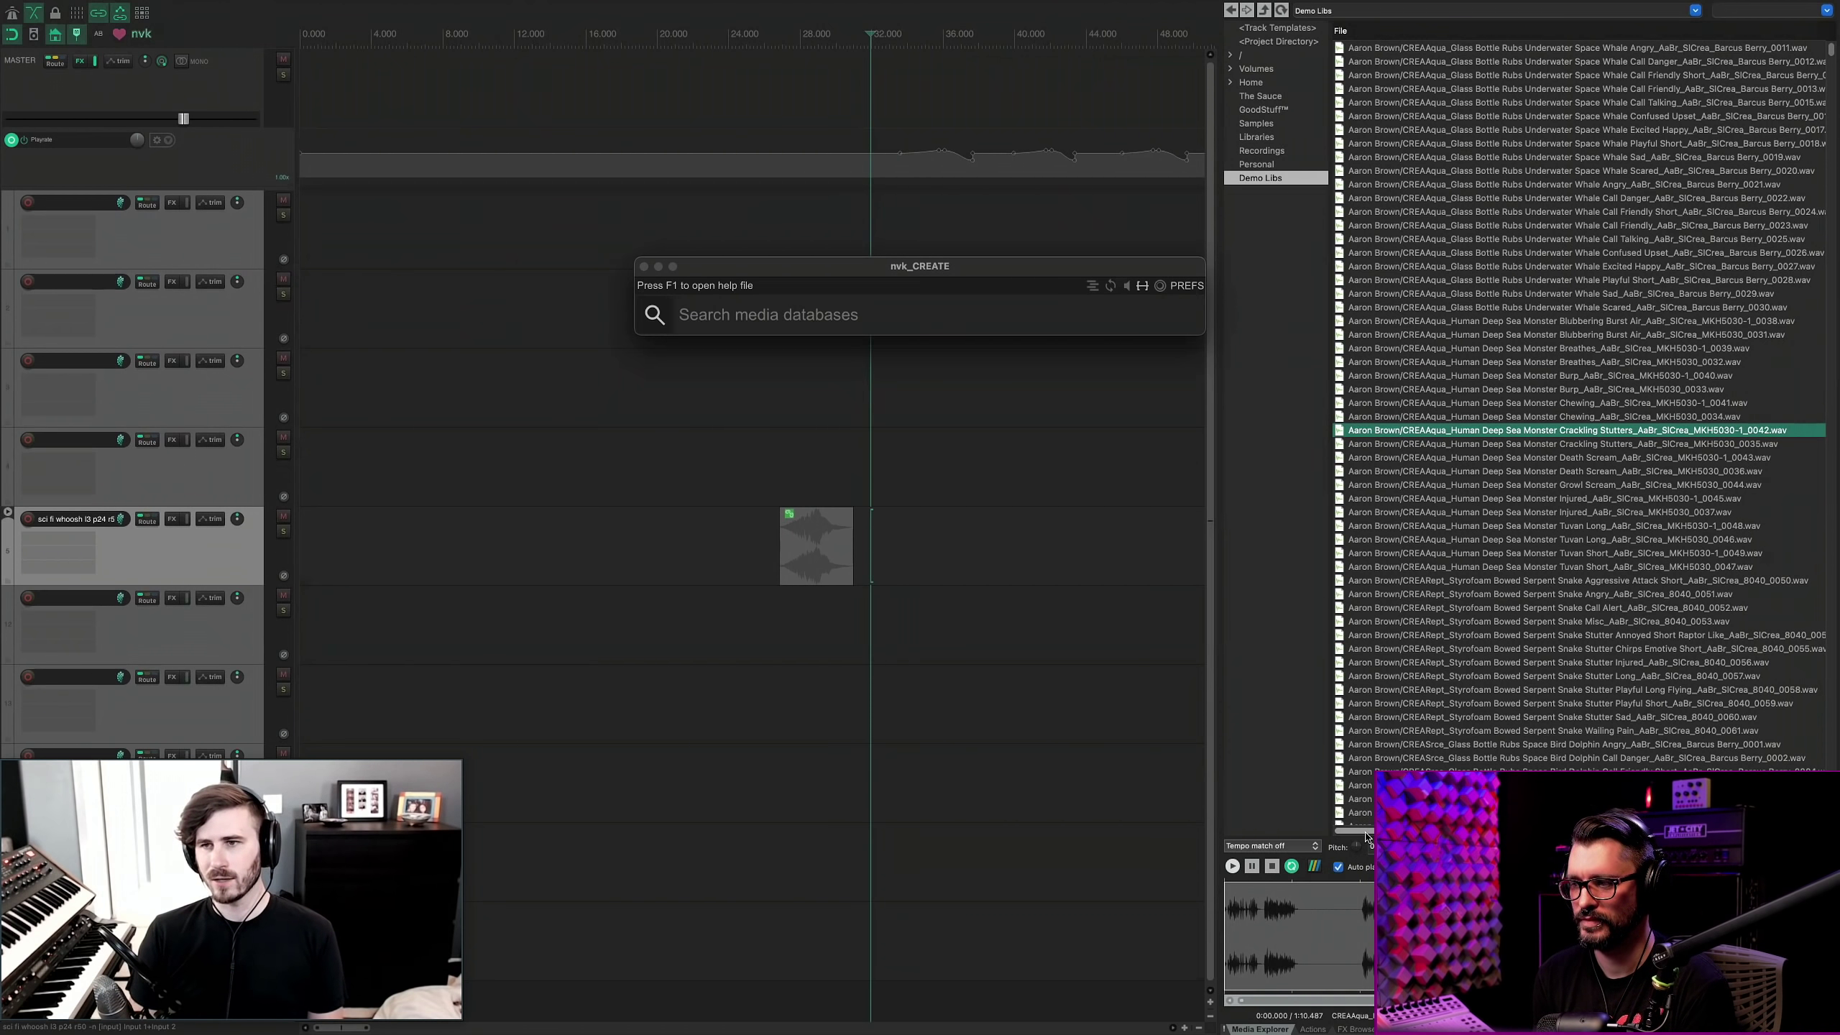
mouse_move(1365, 836)
left_mouse_down()
mouse_move(1431, 835)
mouse_move(1362, 835)
left_mouse_up()
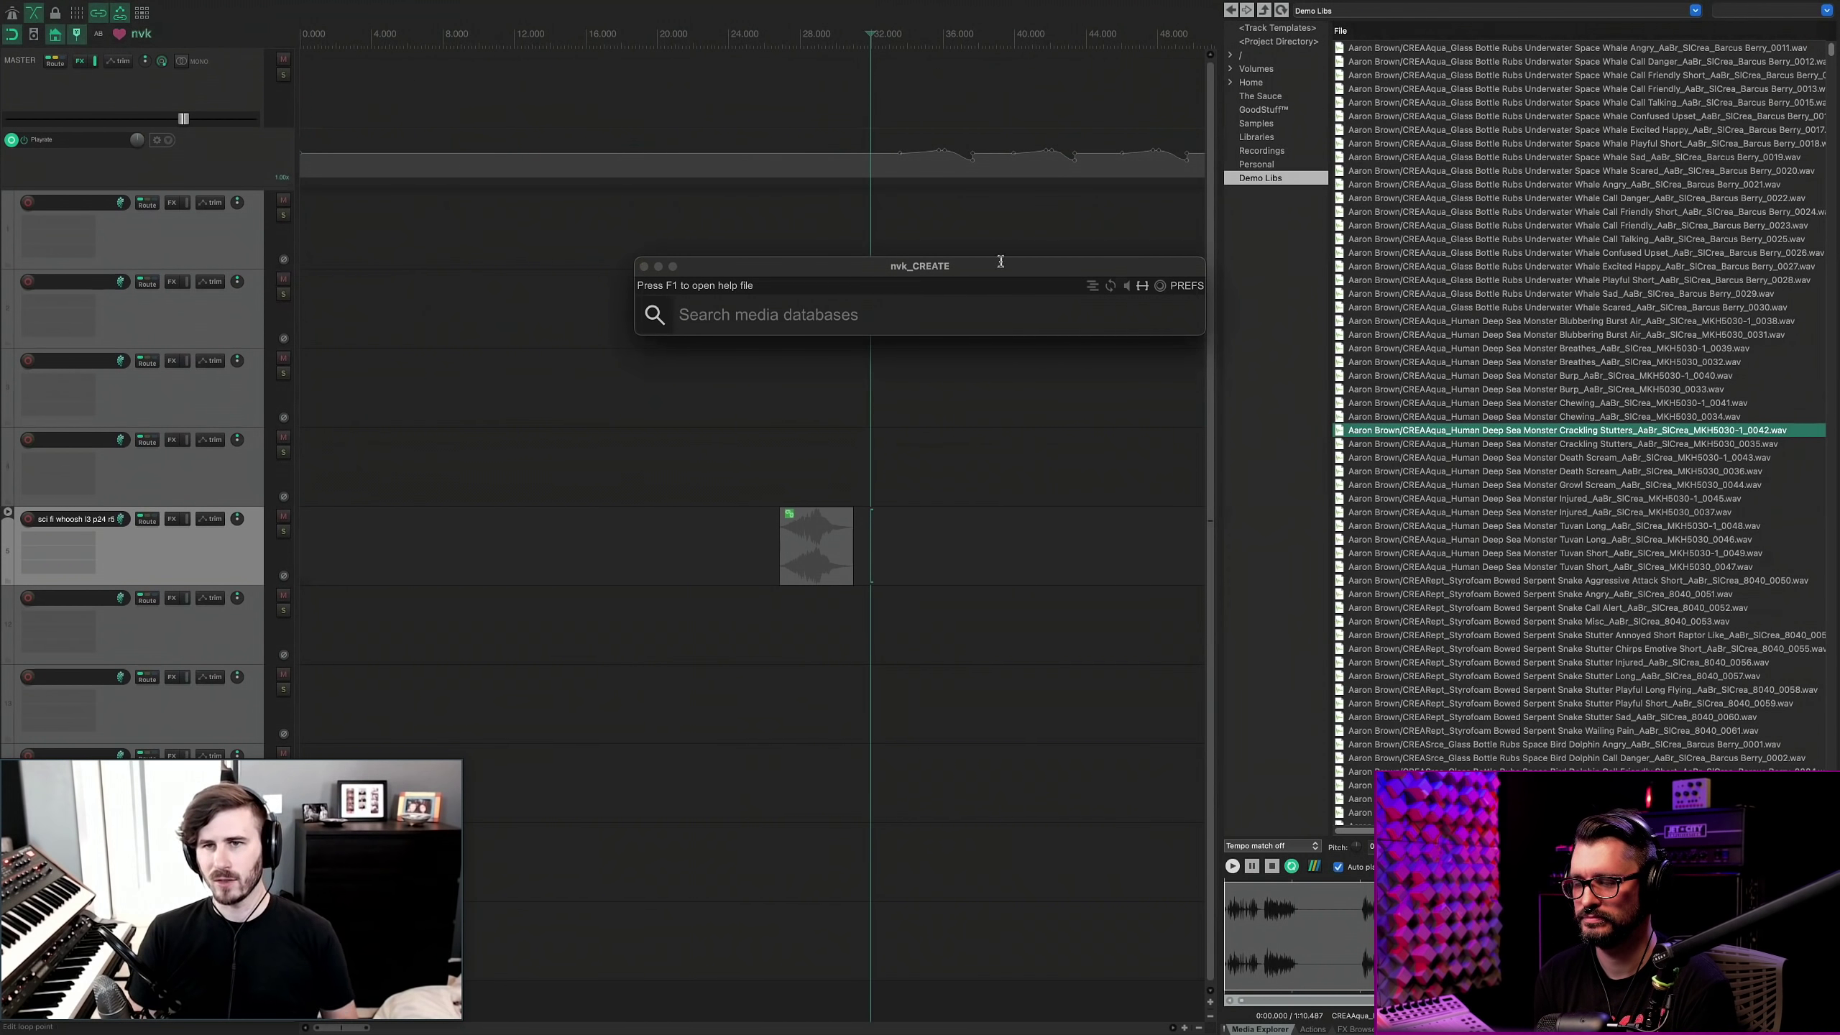
Close the Media Explorer and the nvk_CREATE search window, placing the edit cursor on the track above the whoosh.
left_click(936, 440)
key("super+alt+x")
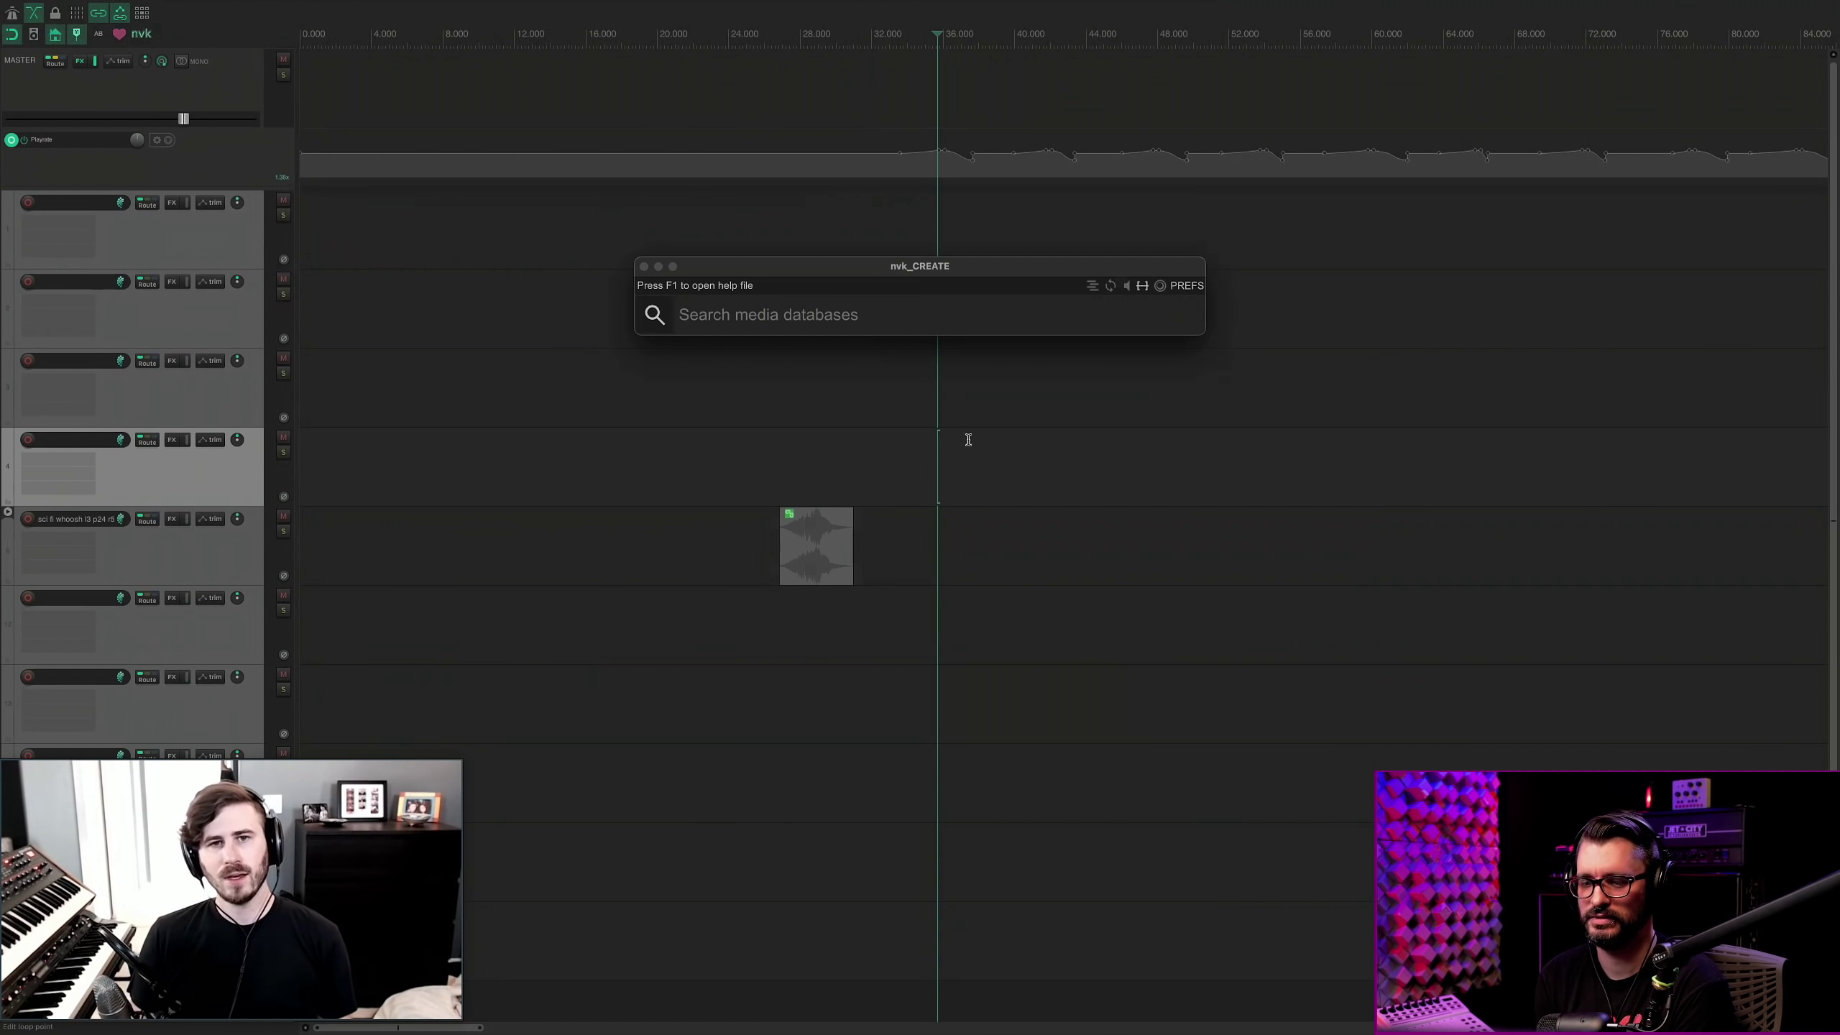
left_click(932, 468)
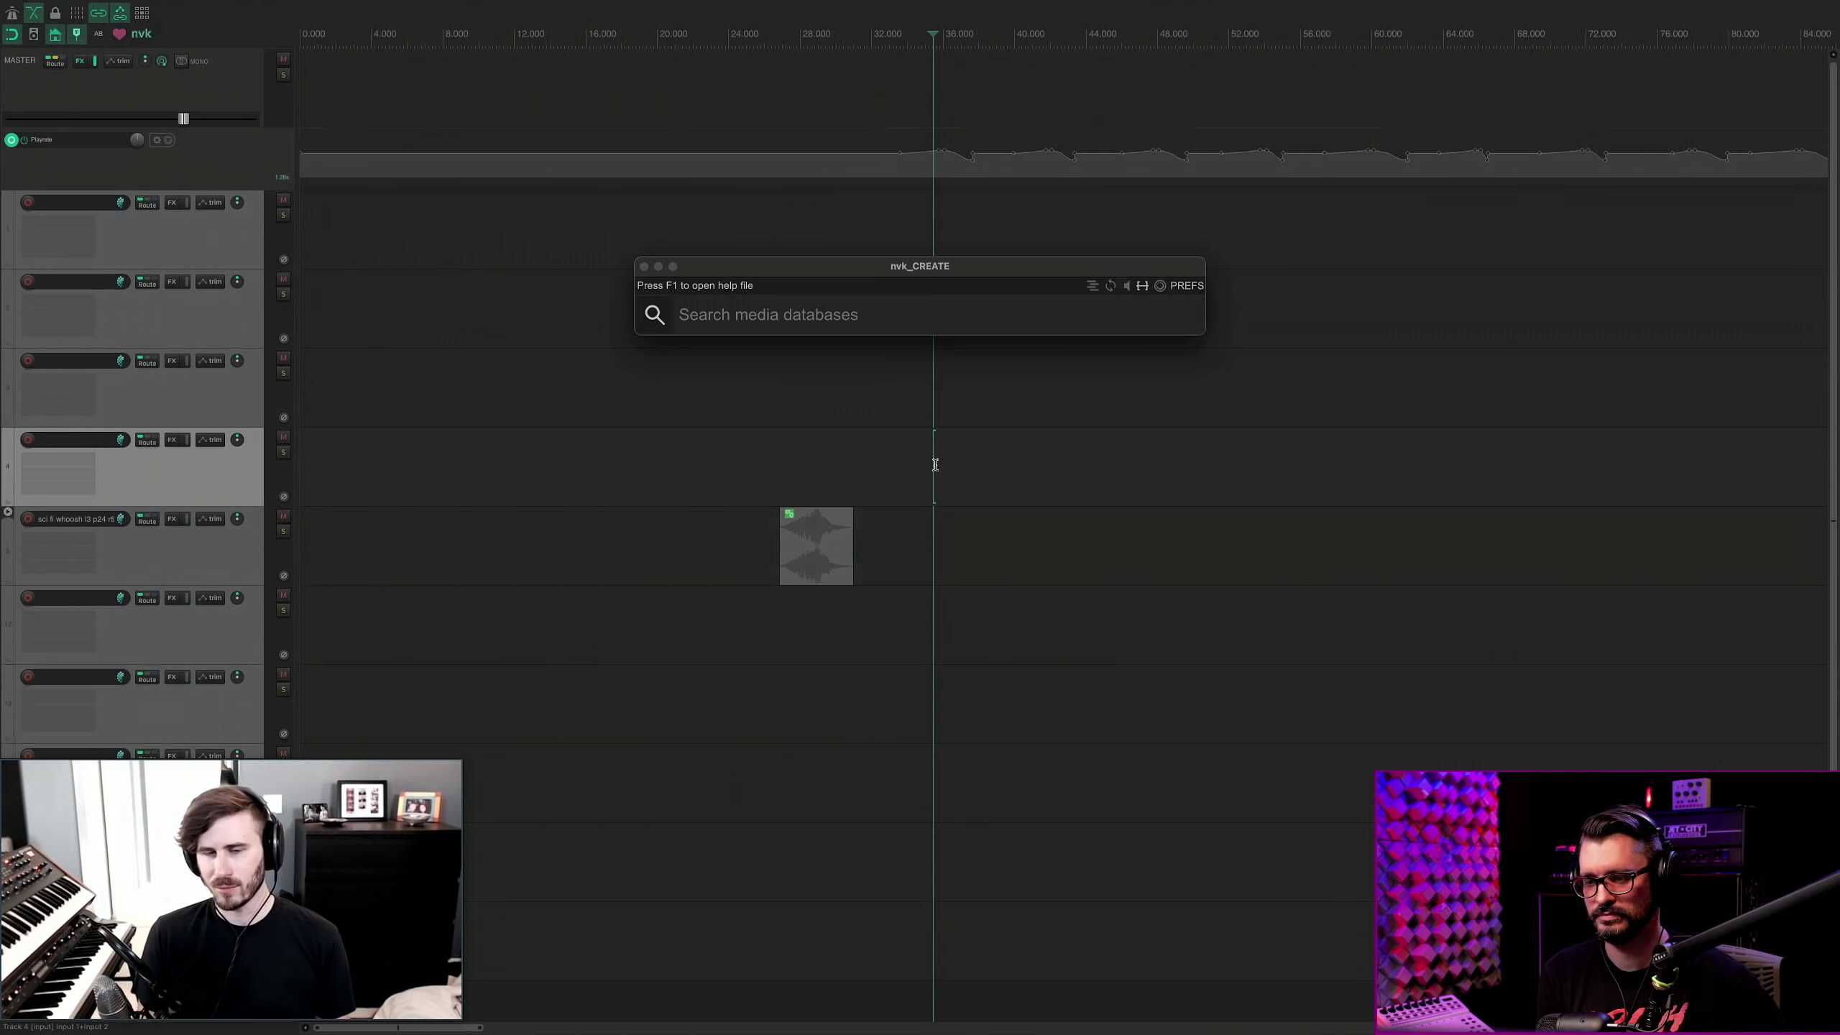
key("Escape")
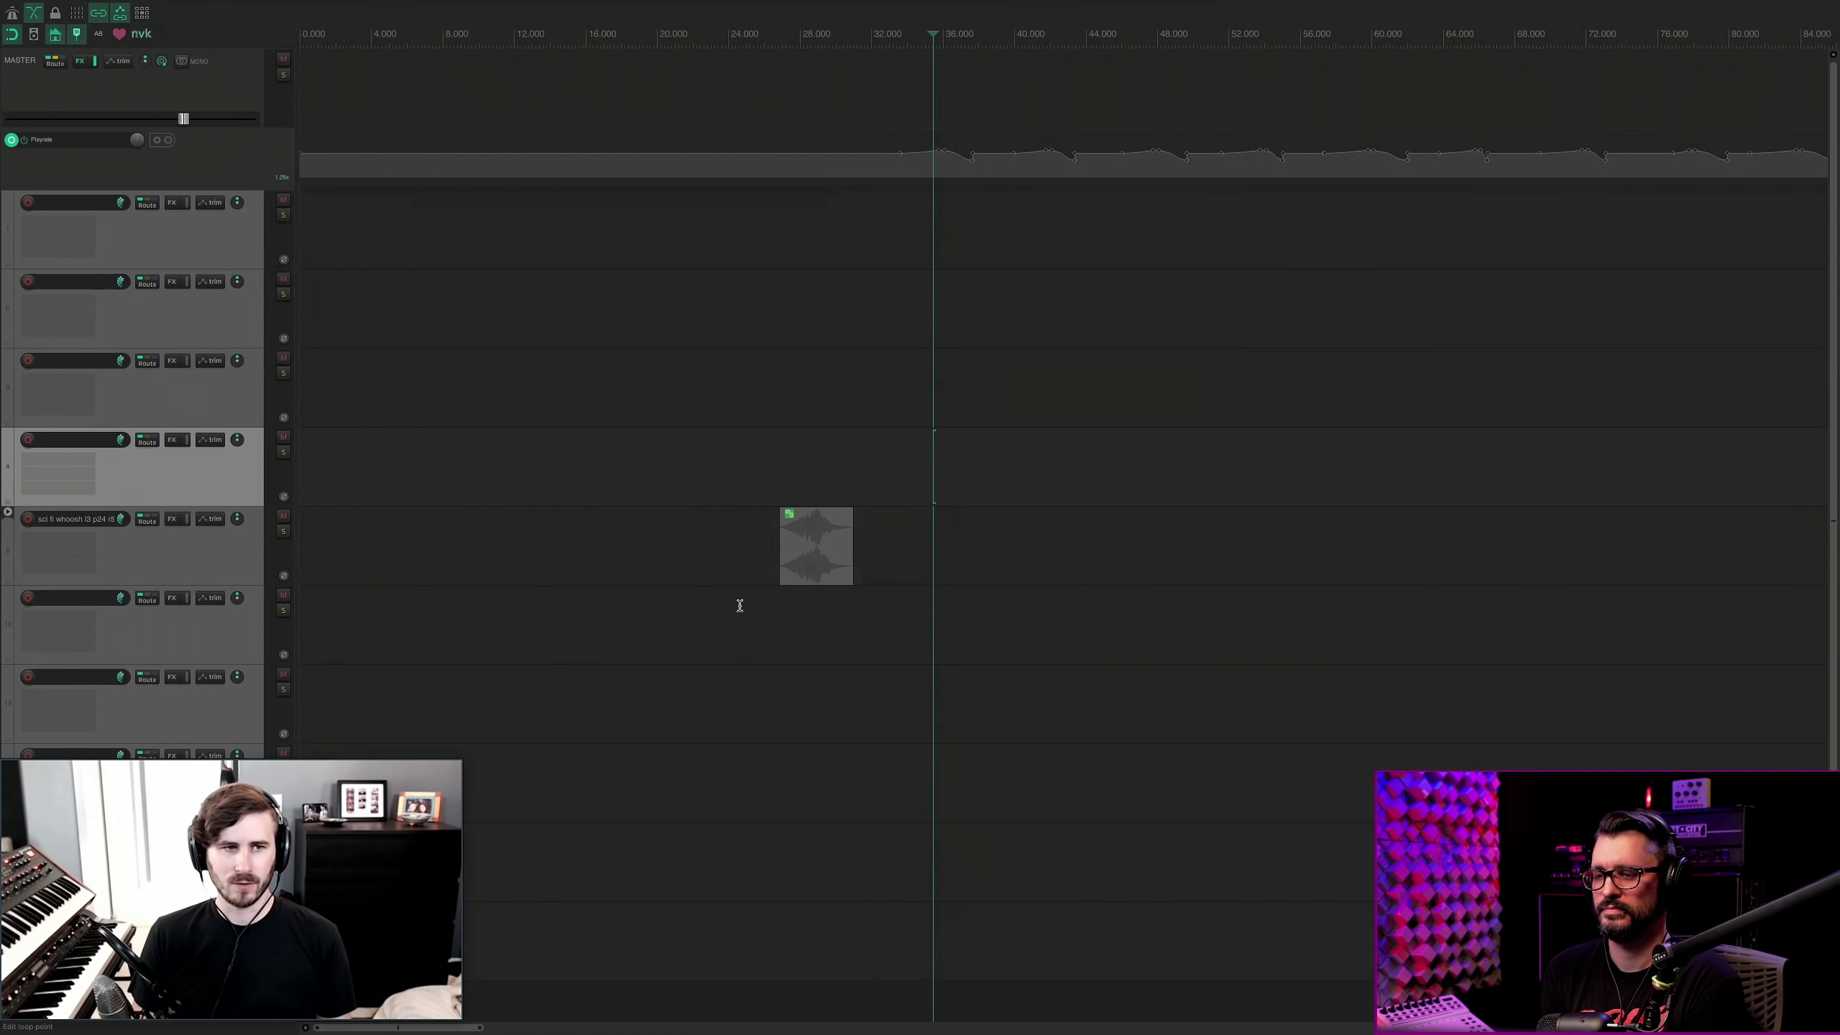
Unfold the sci fi whoosh folder's layers and switch the first layer to another variation.
left_click(817, 555)
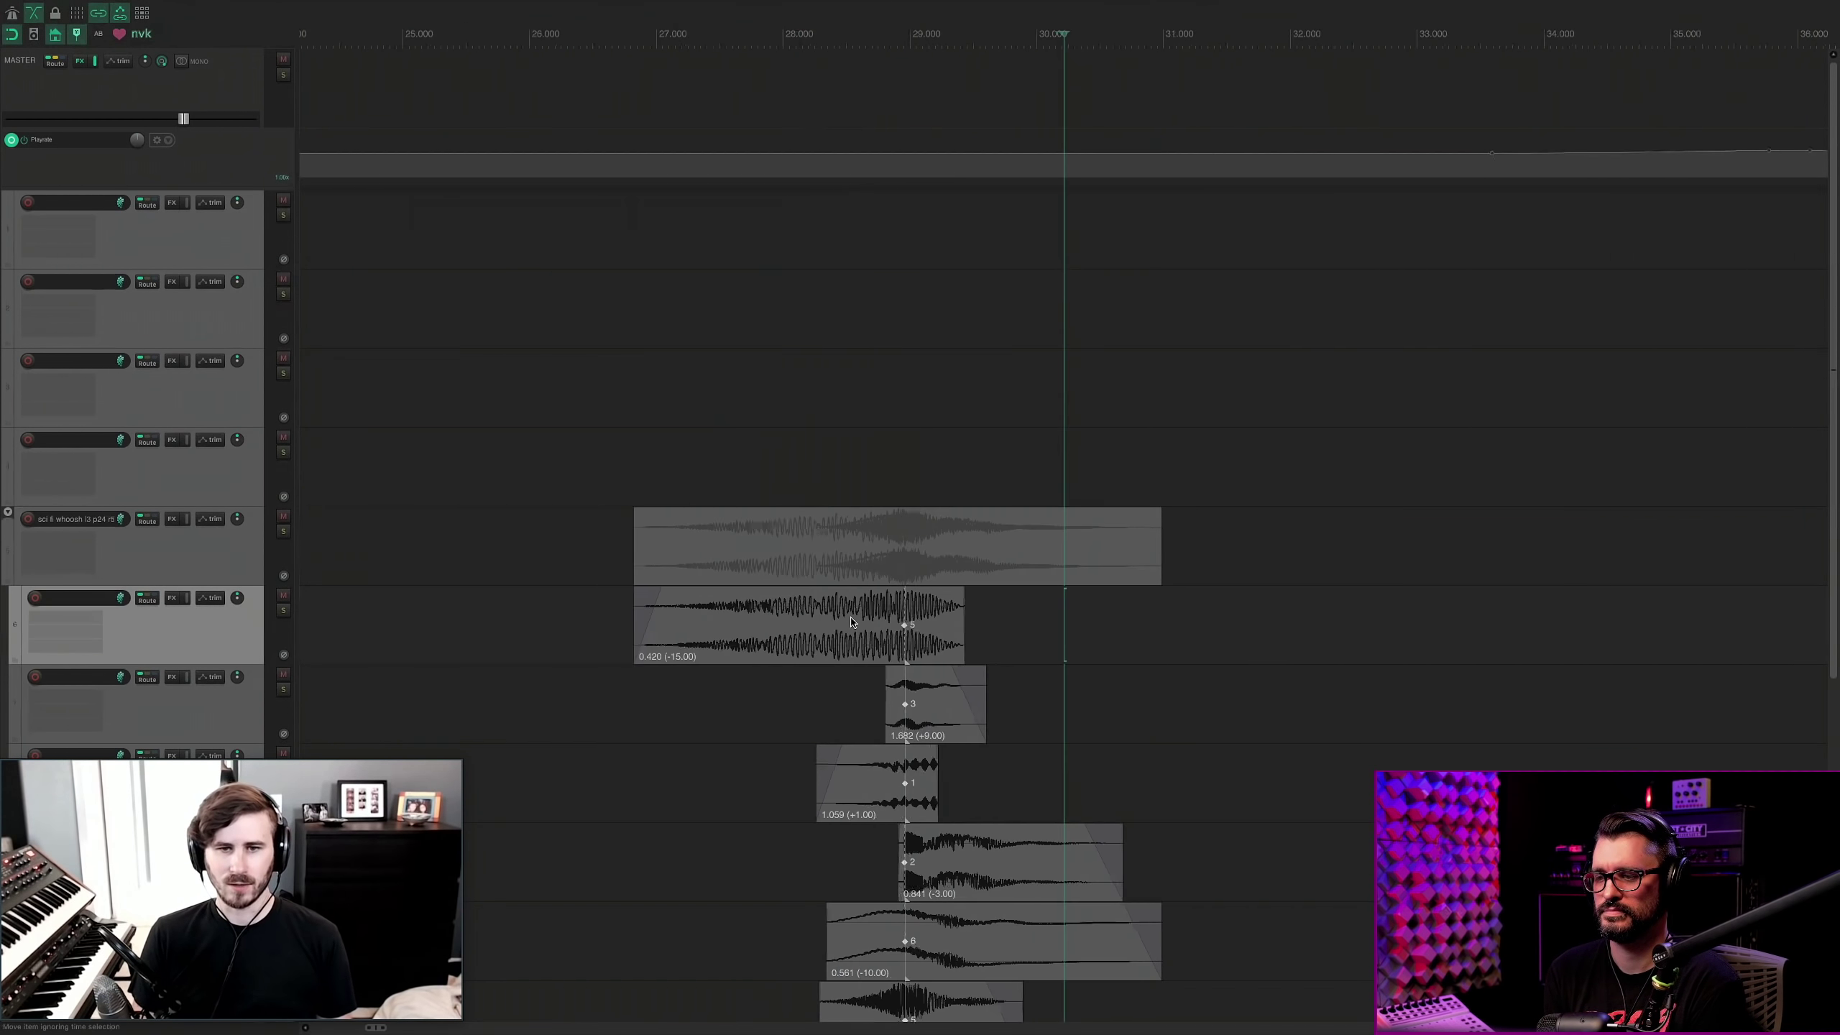
scroll(825, 596, "down", 3)
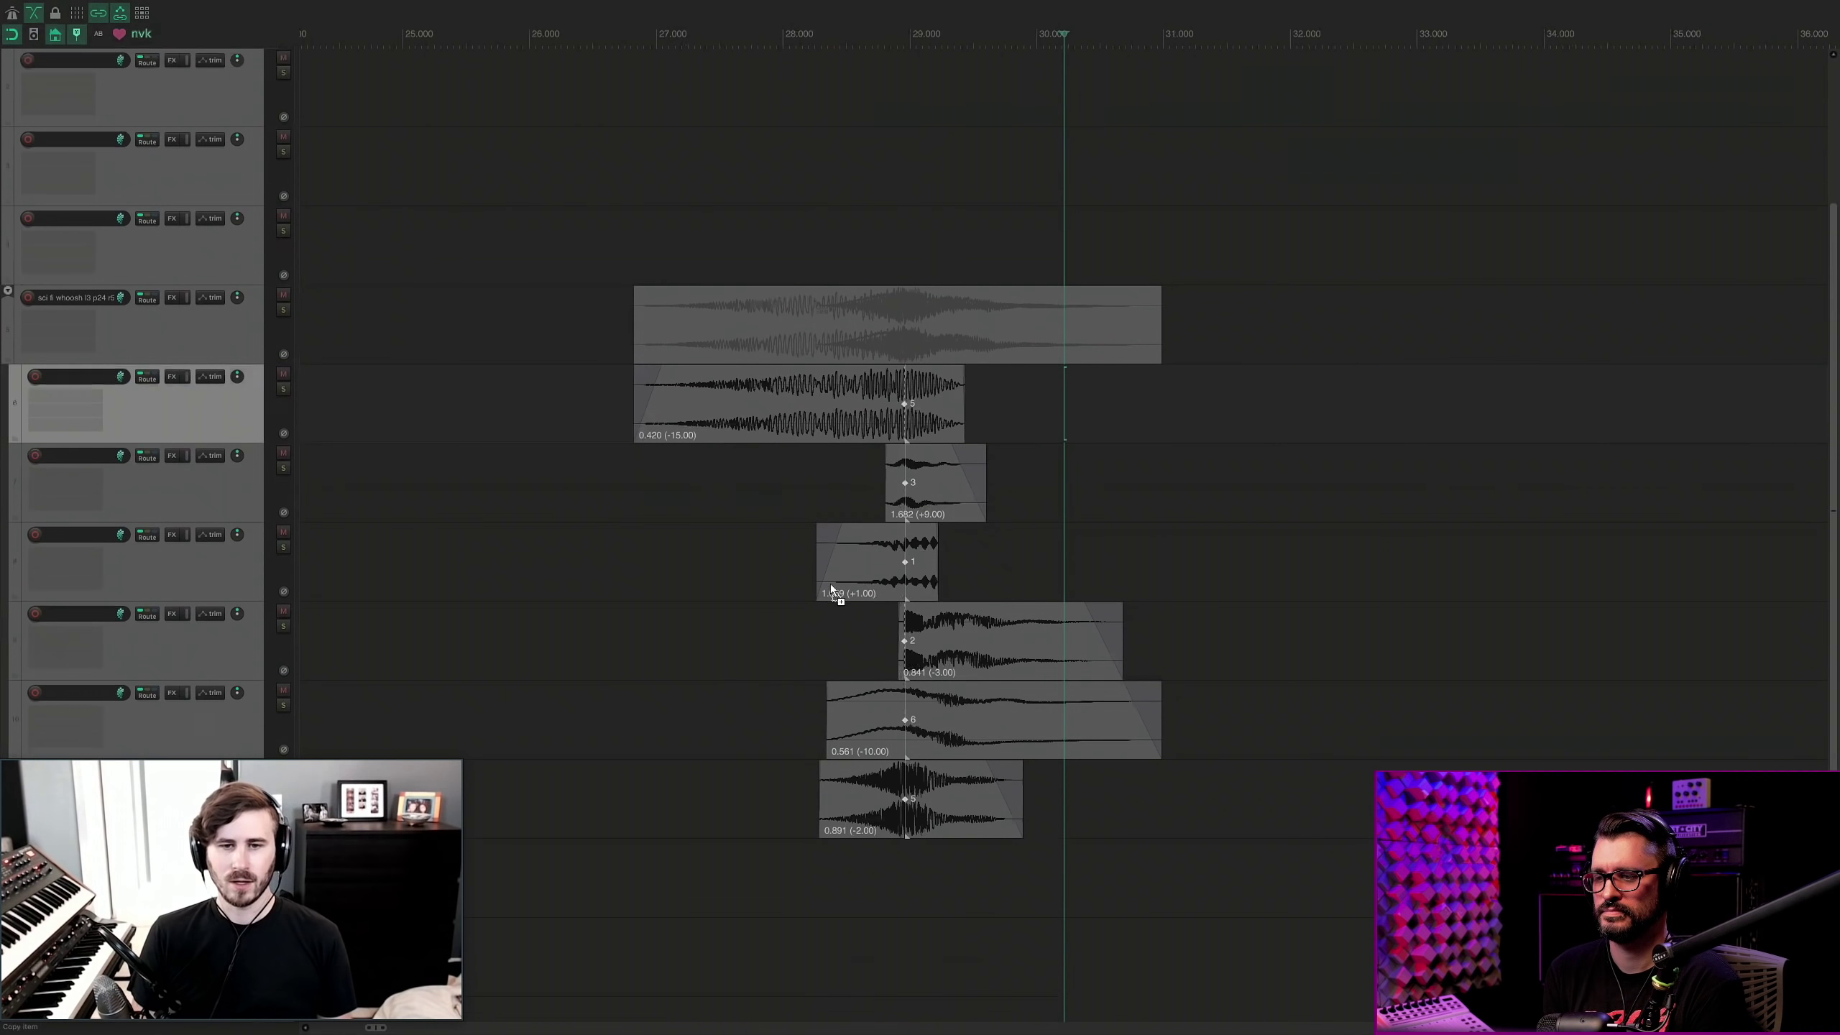
left_click(824, 406)
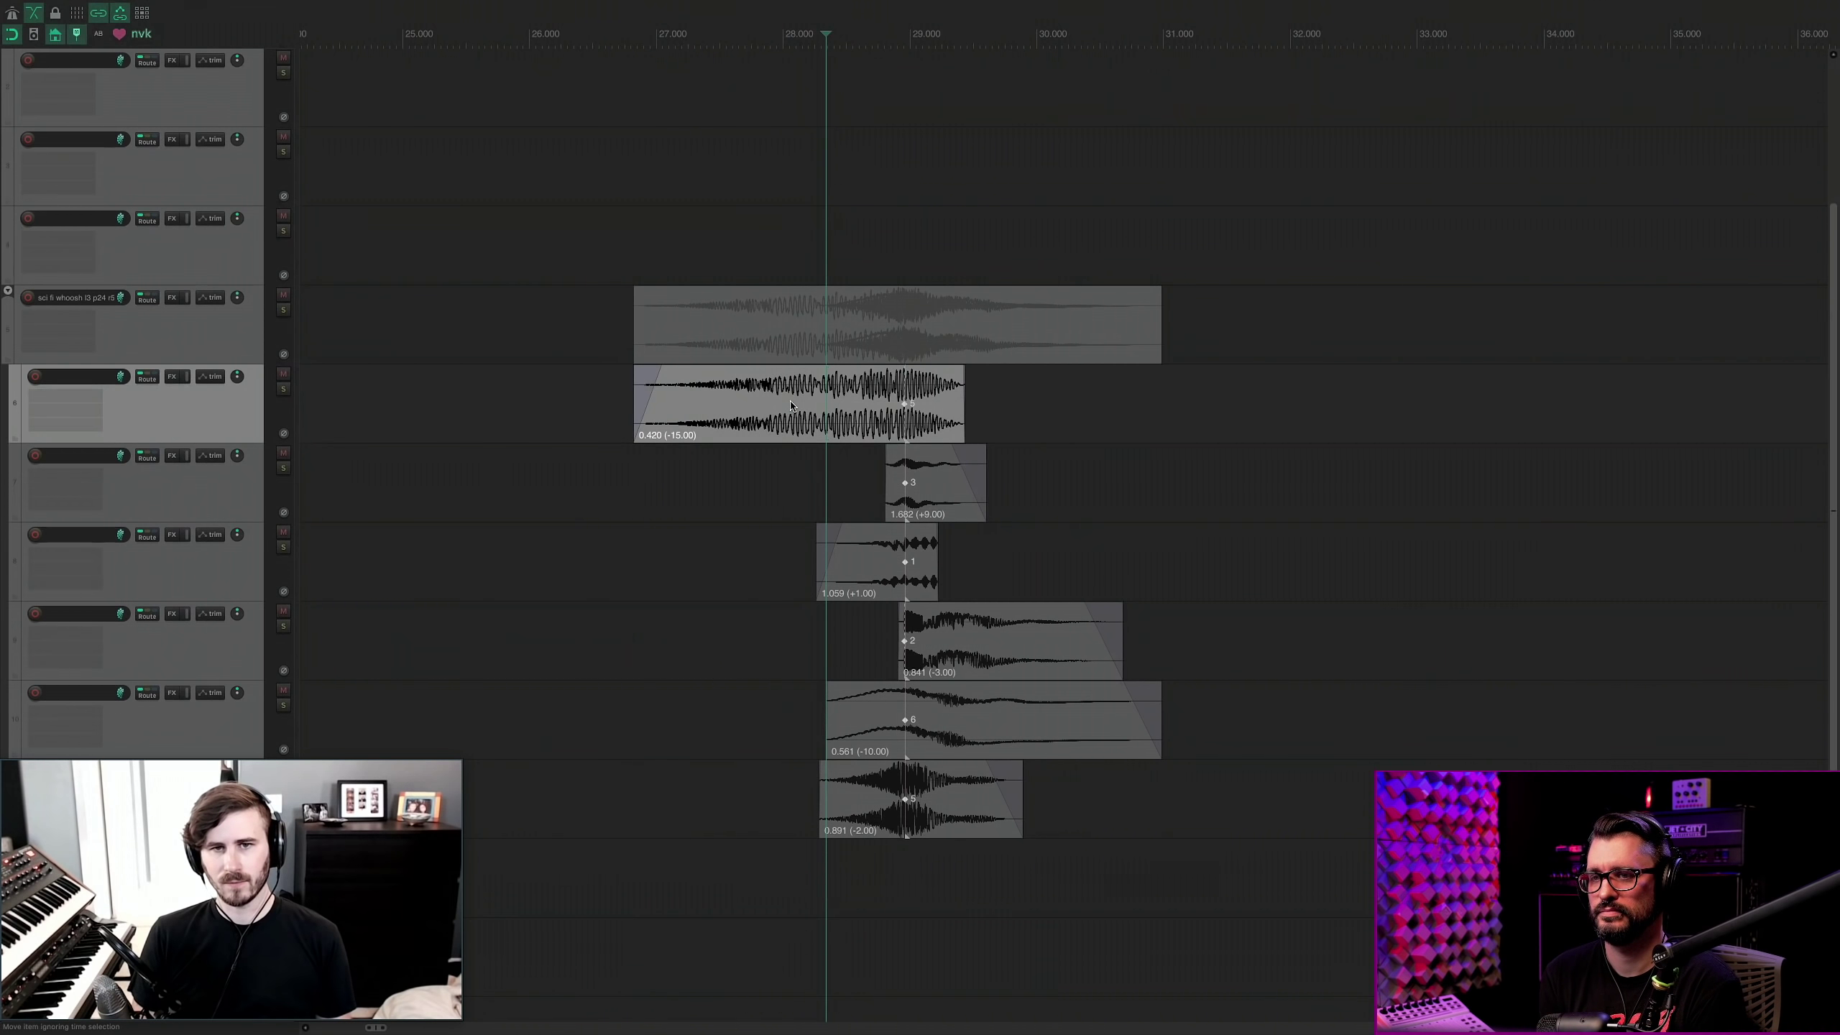
key("t")
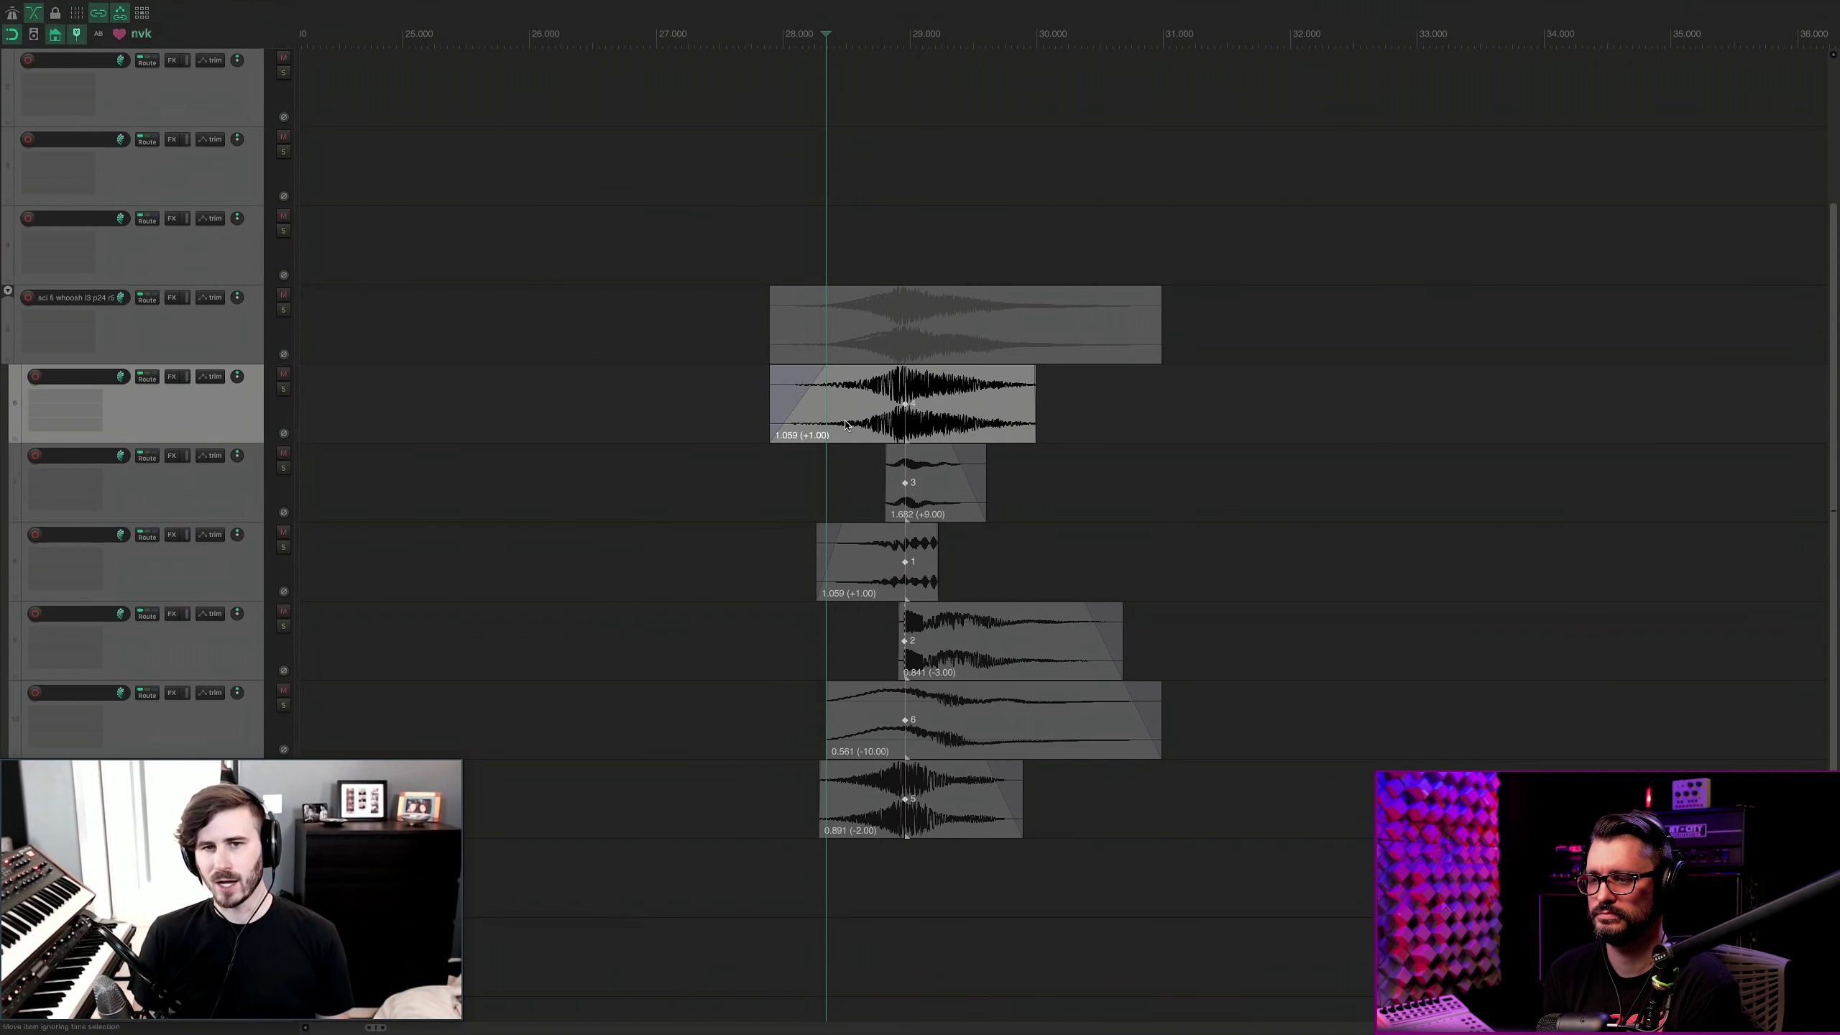
Search nvk_CREATE for "ice impact" and place the first metal water bottle result on an empty track above the sci fi whoosh folder.
left_click(841, 131)
type("c")
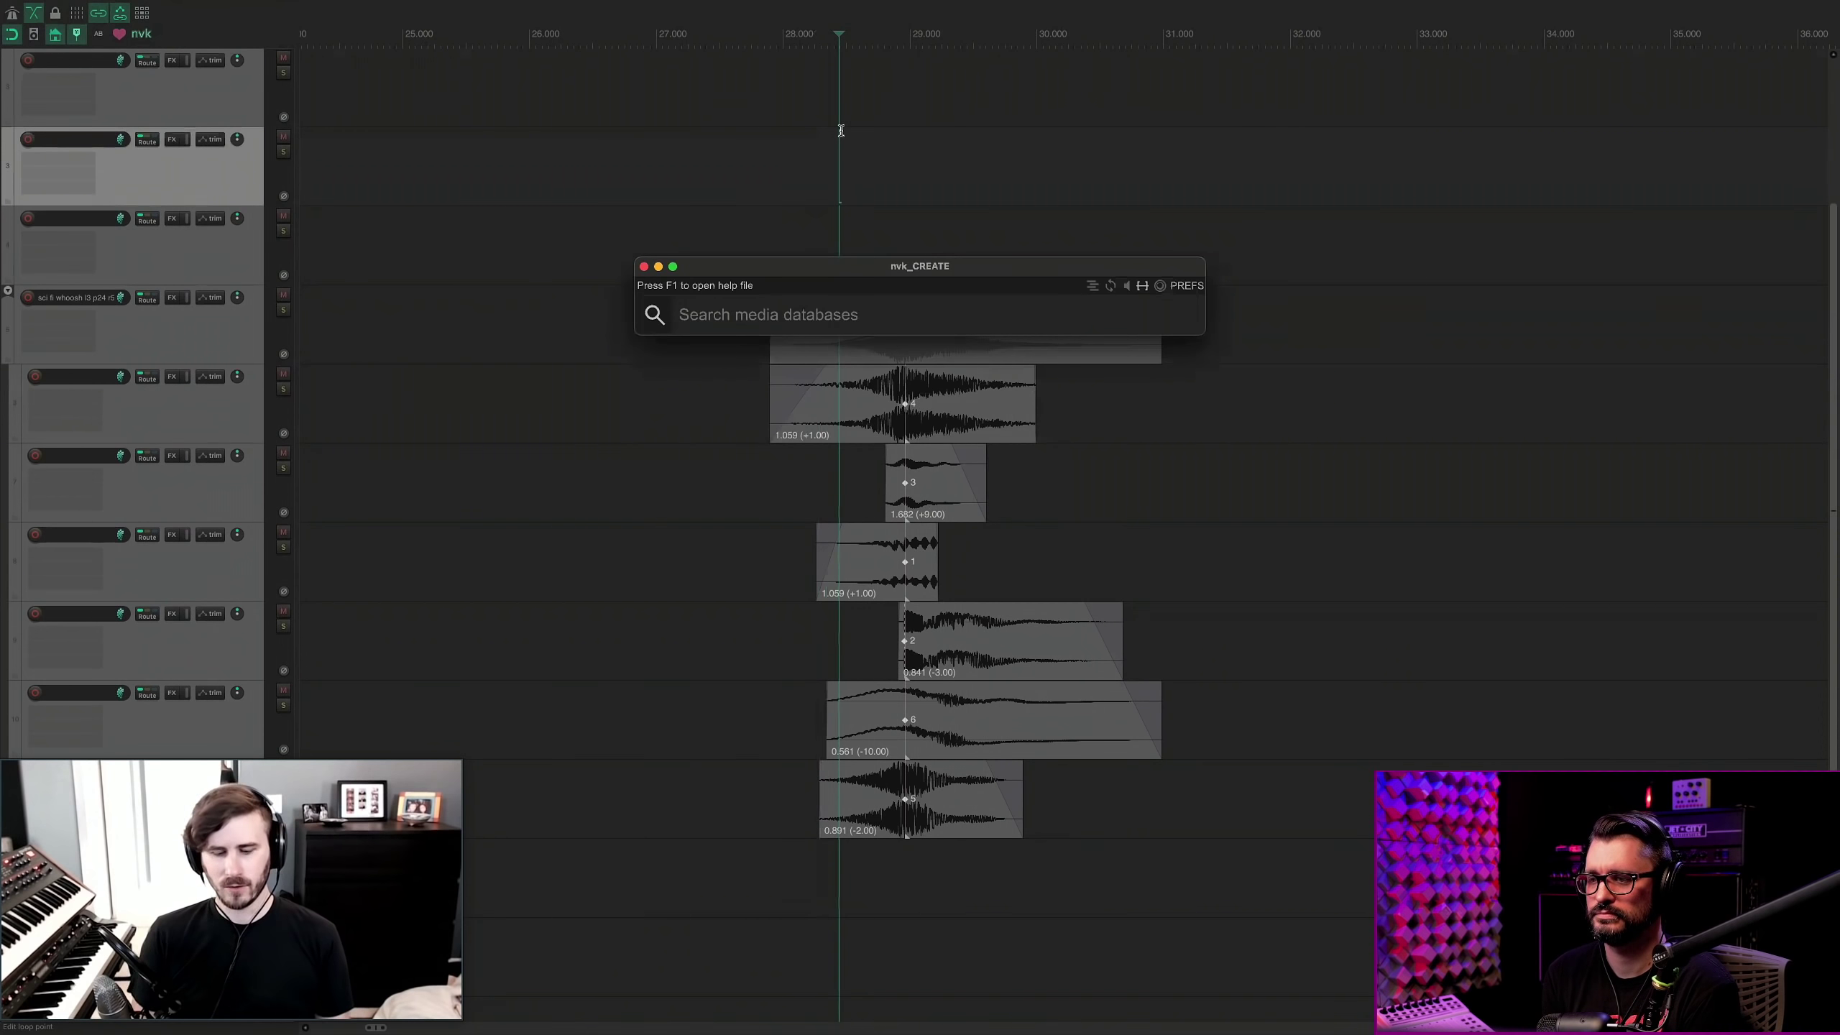
type("ice impact")
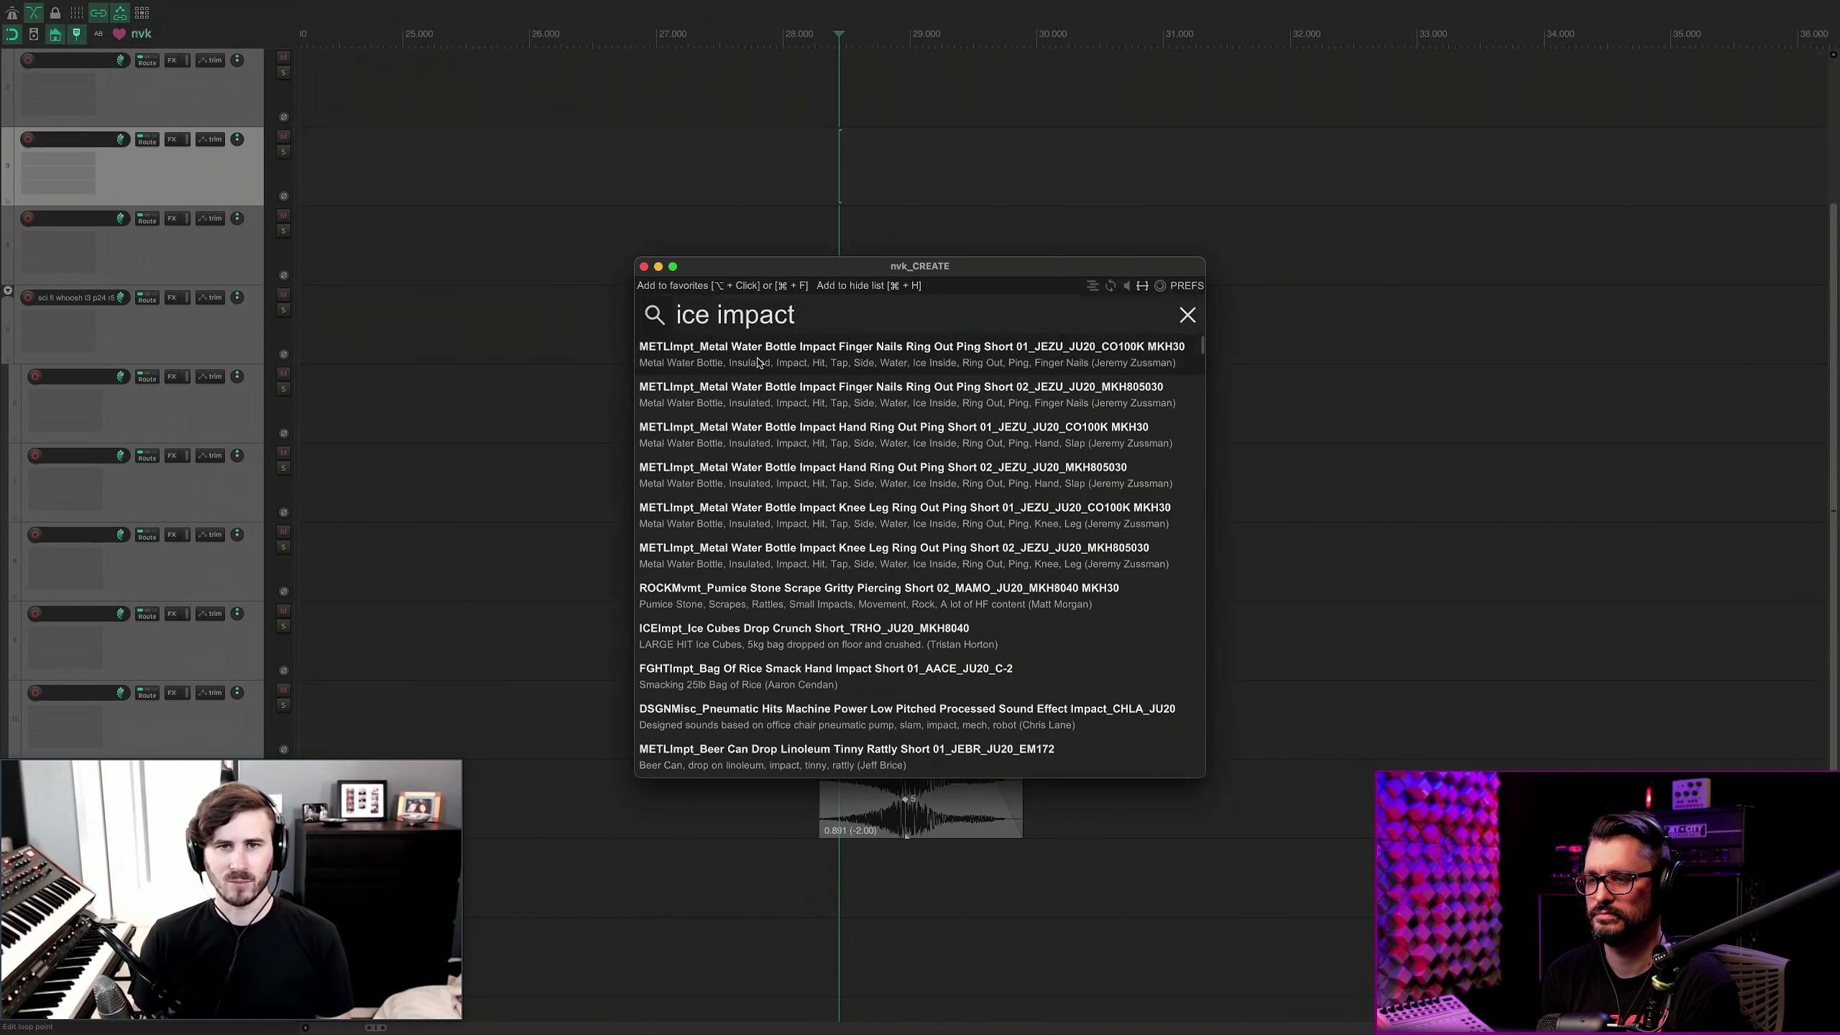
left_click_drag(757, 362, 835, 195)
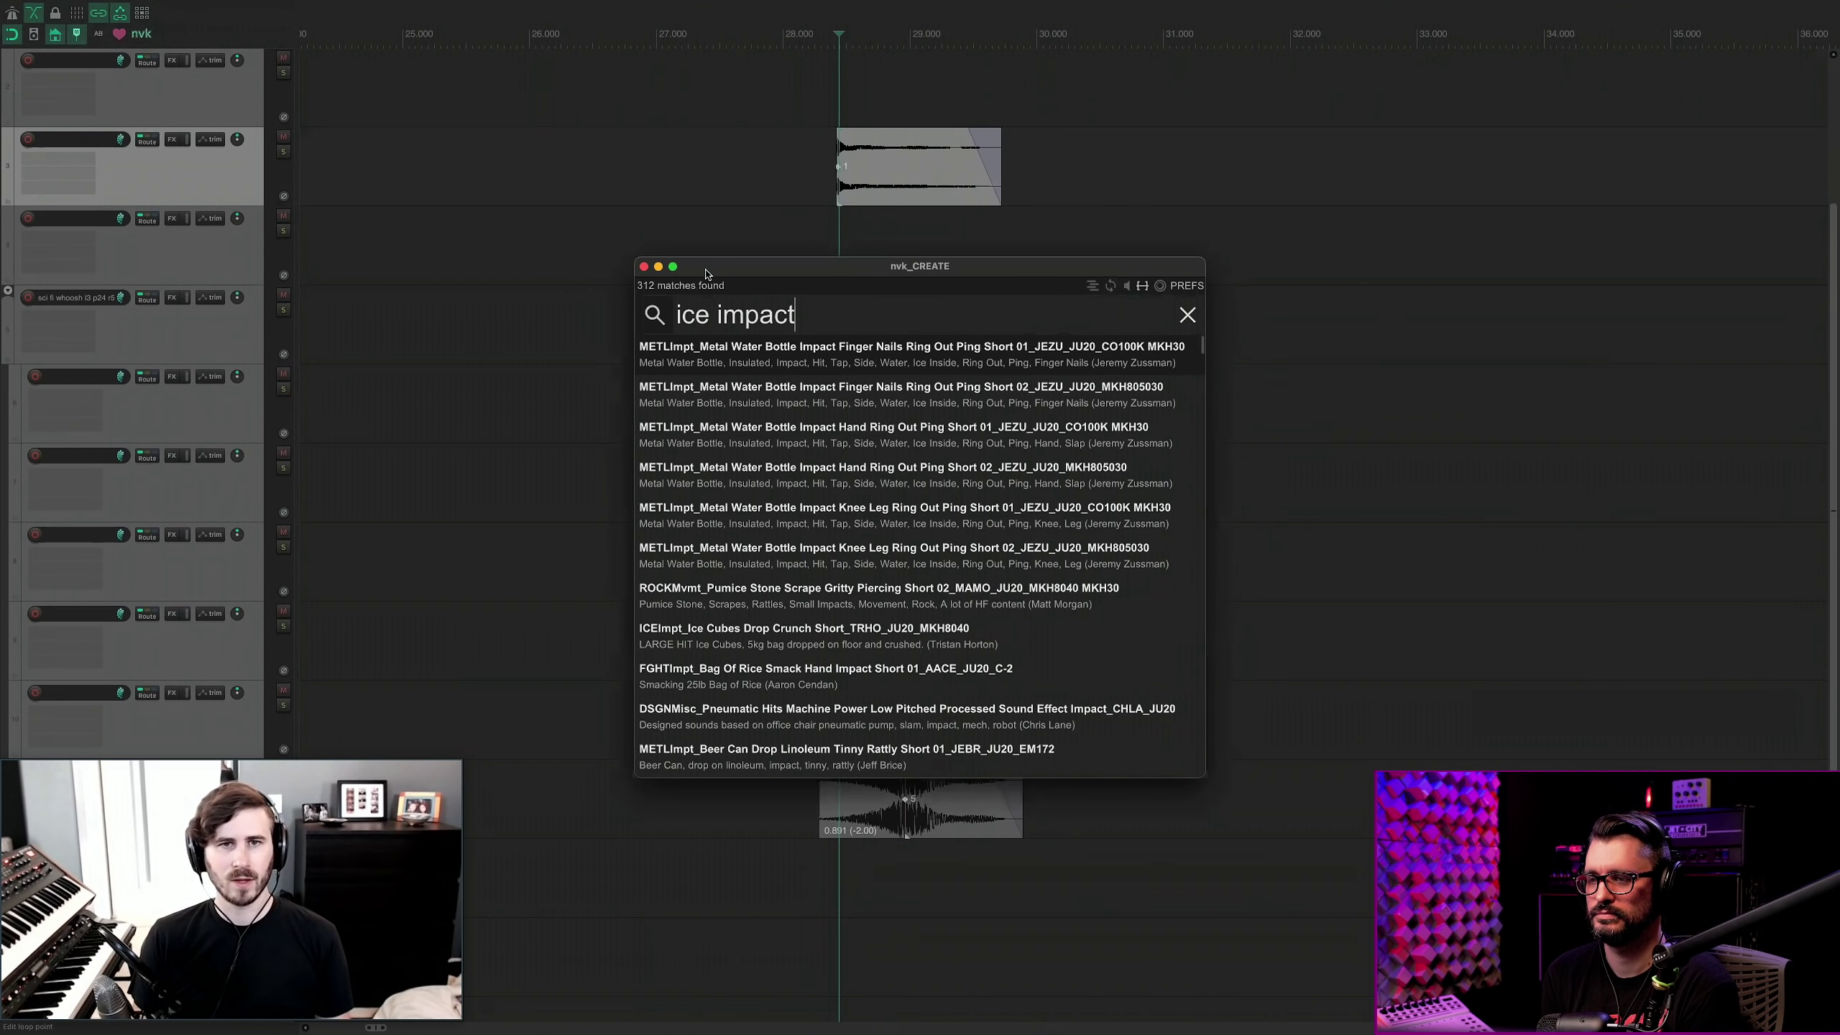
key("Escape")
key("Escape")
Solo the track with the inserted impact item and audition it from around its start.
left_click(869, 225)
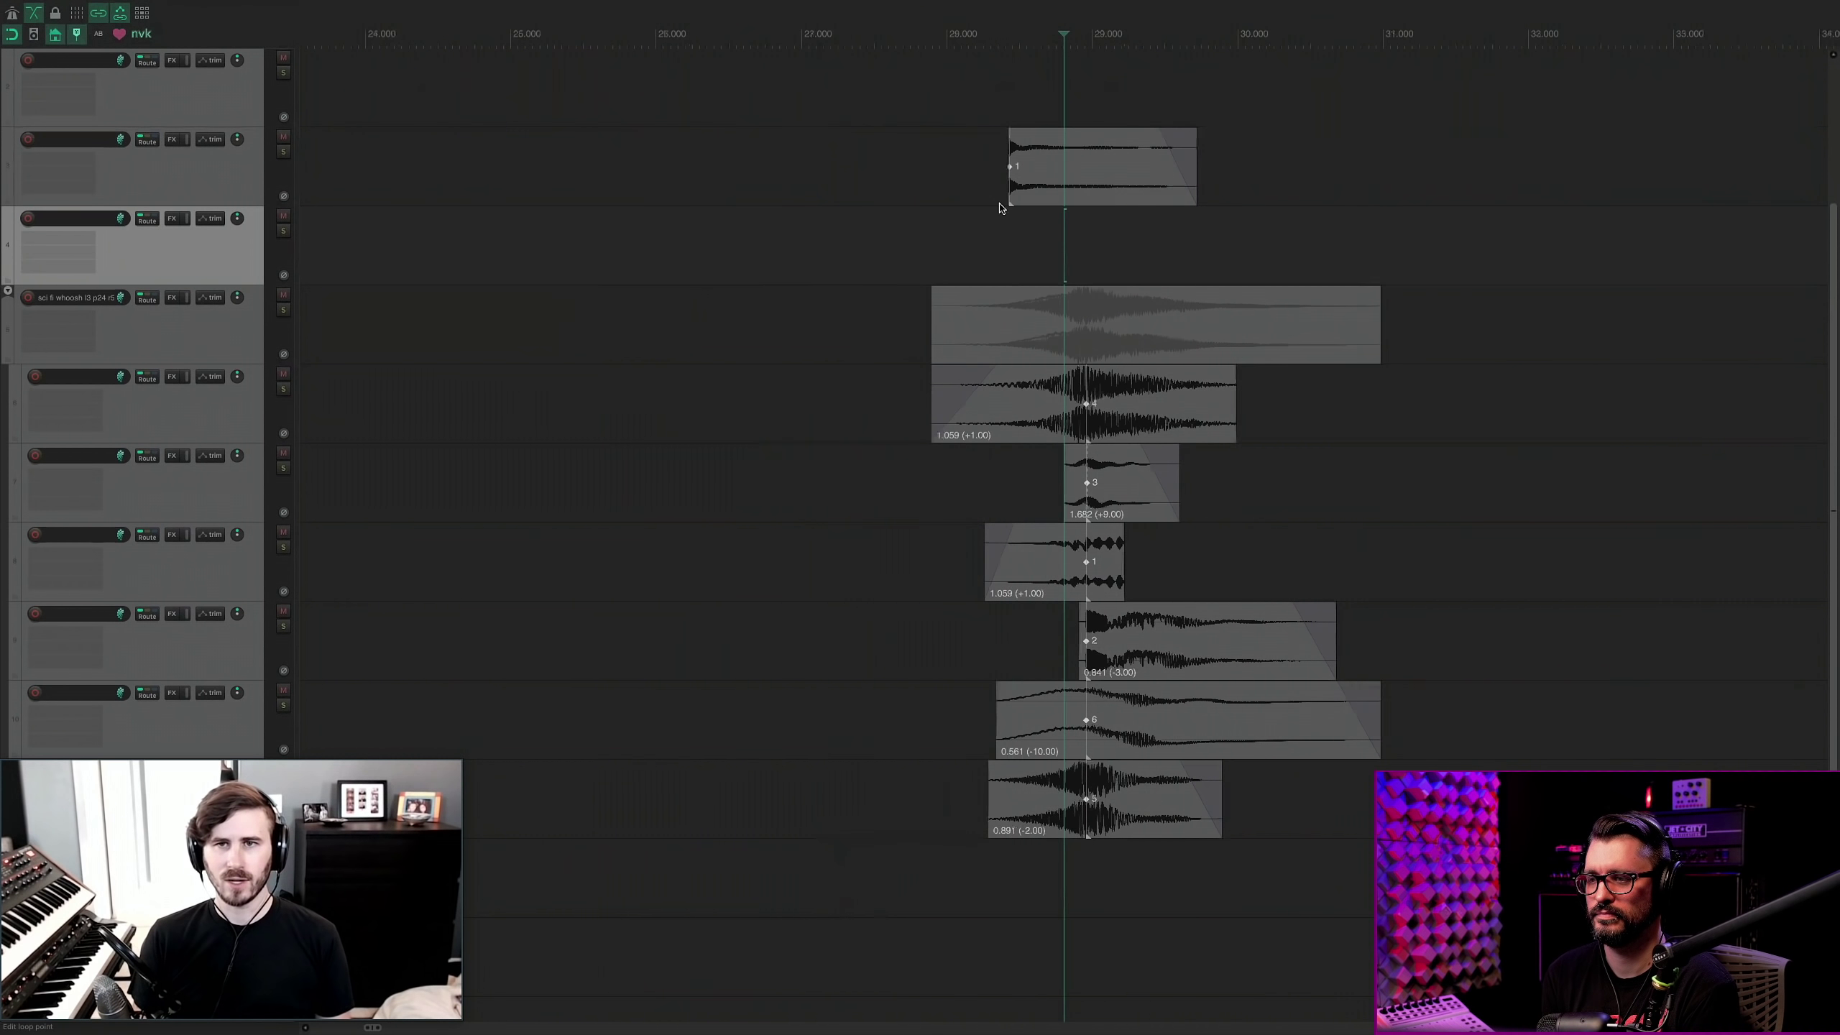
scroll(1006, 215, "up", 3)
scroll(1006, 215, "up", 2)
left_click(1023, 215)
left_click(931, 406)
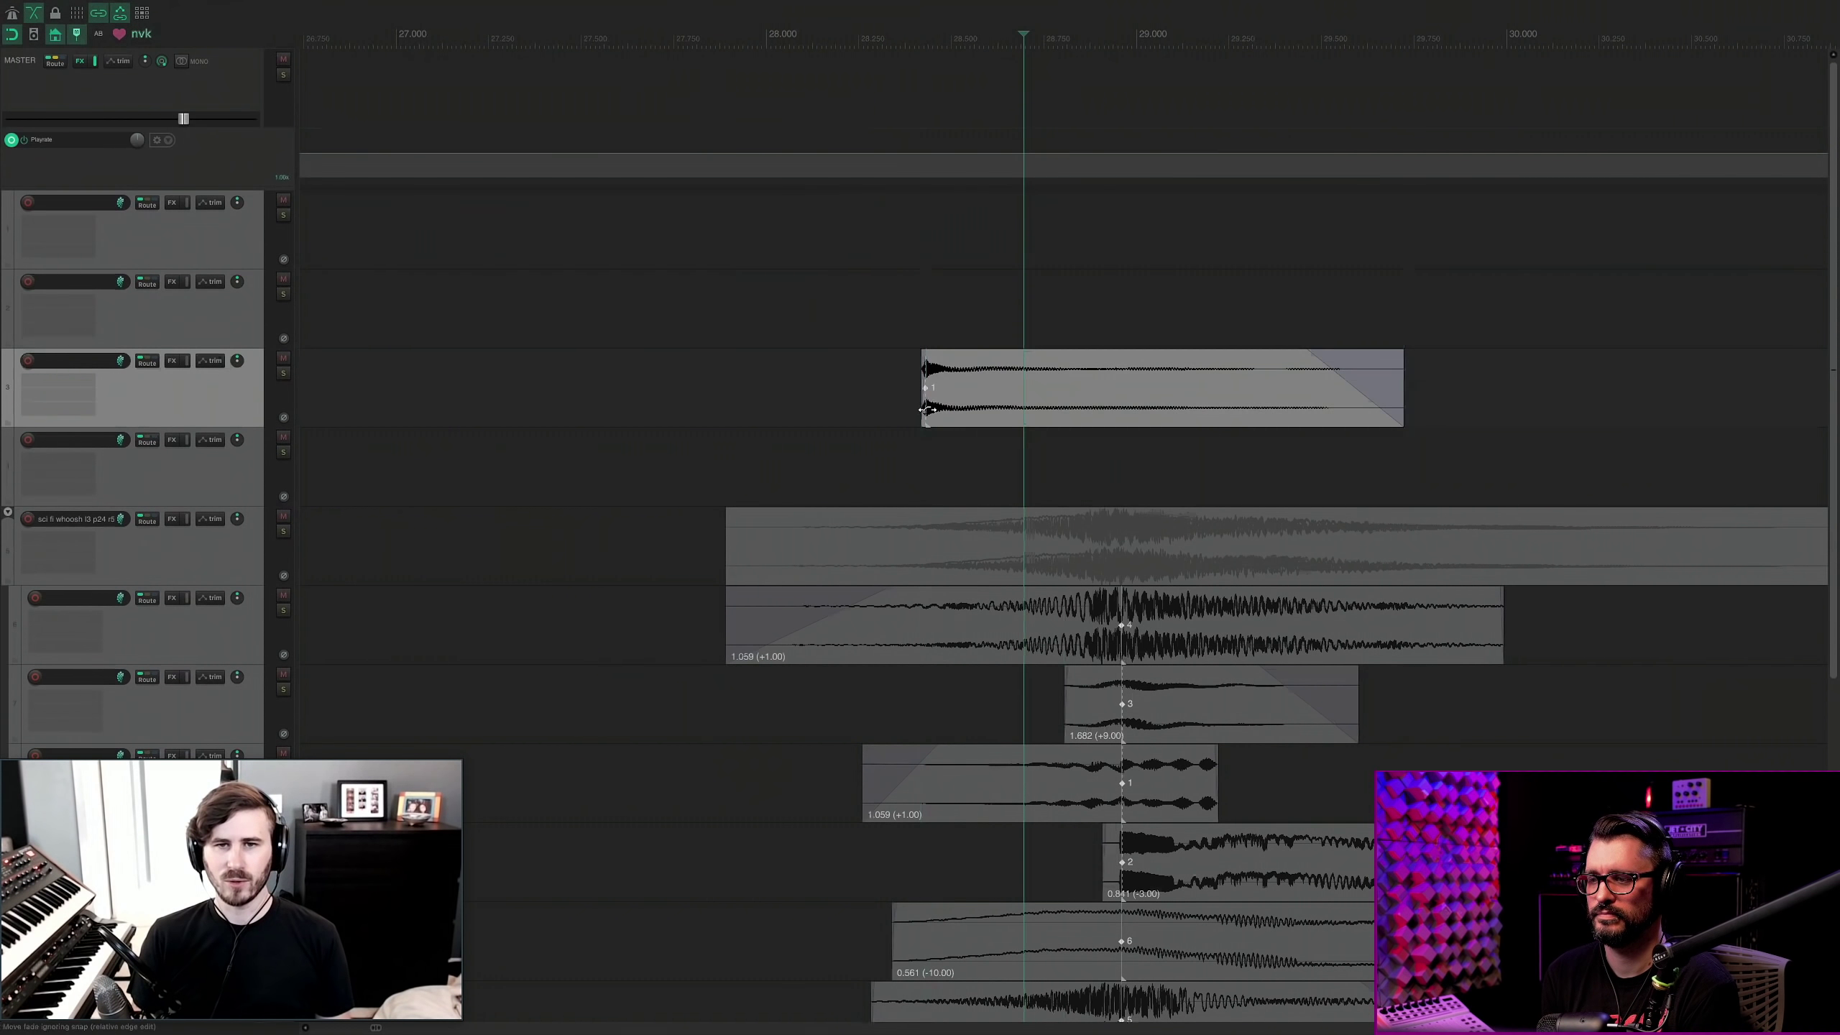
key("F6")
key("space")
key("space")
left_click(920, 406)
key("space")
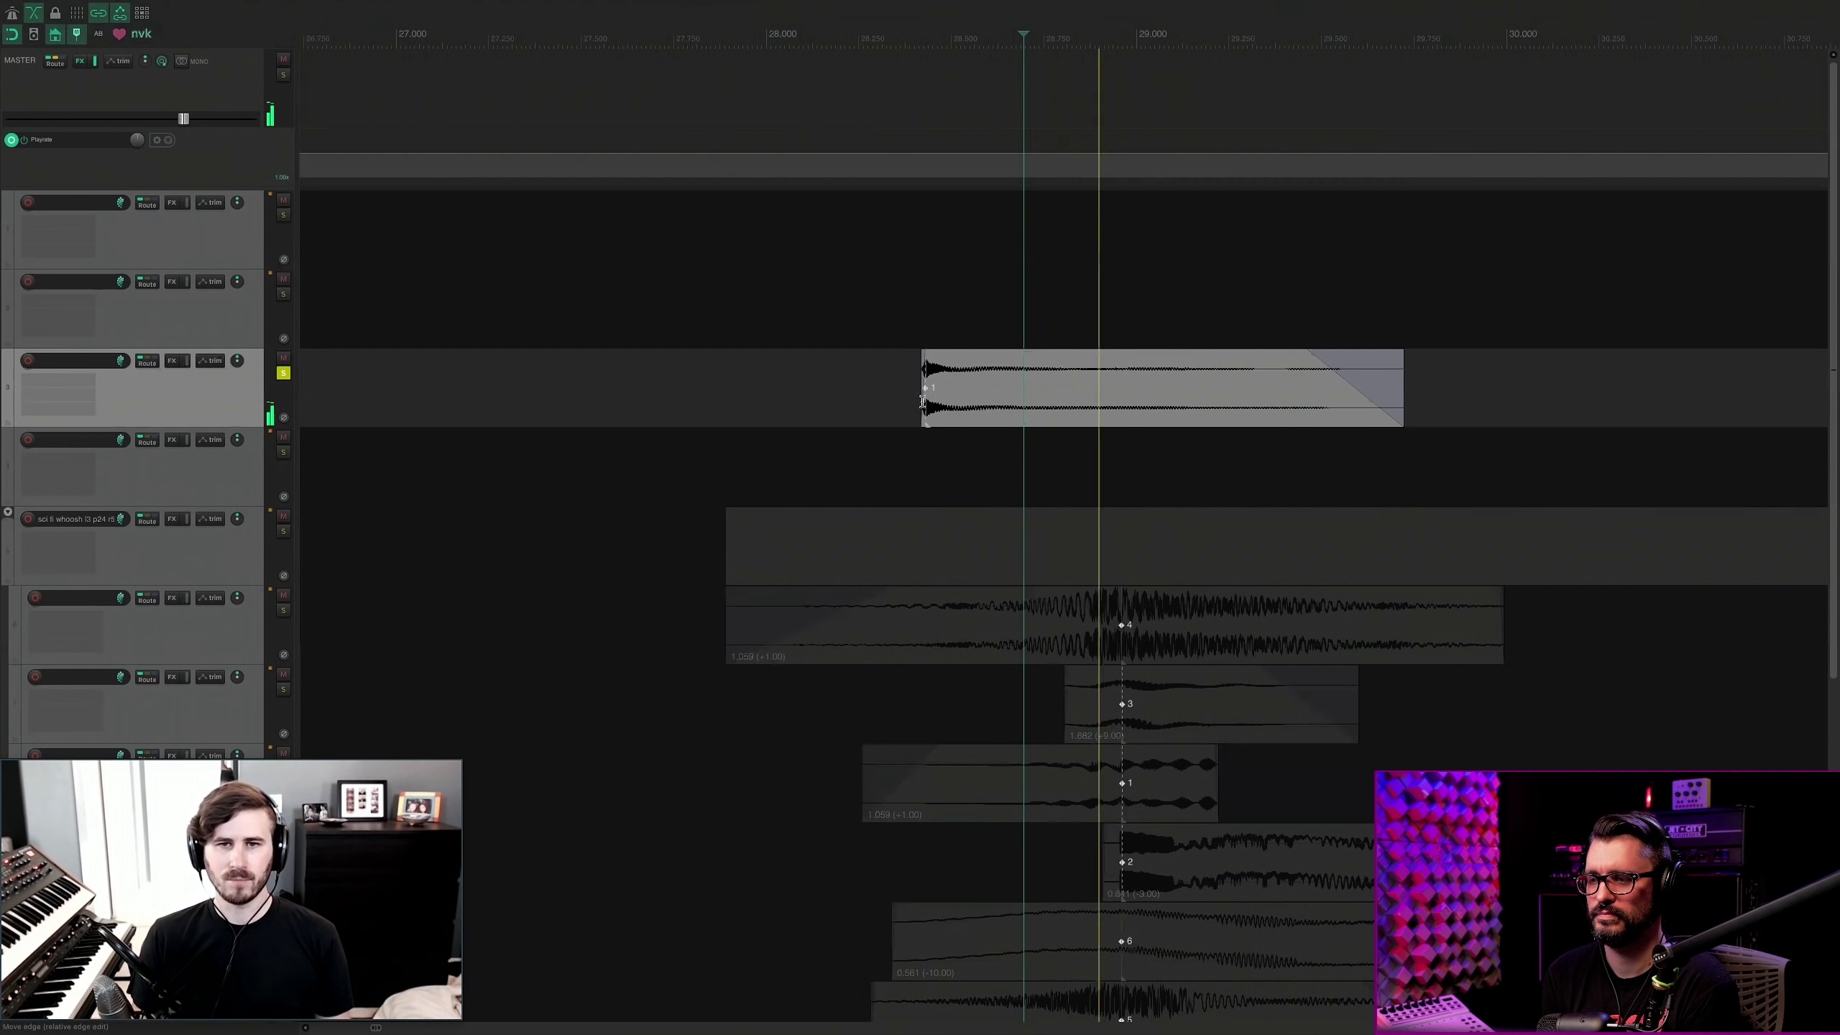
key("space")
left_click(903, 389)
key("space")
key("space")
left_click(952, 398)
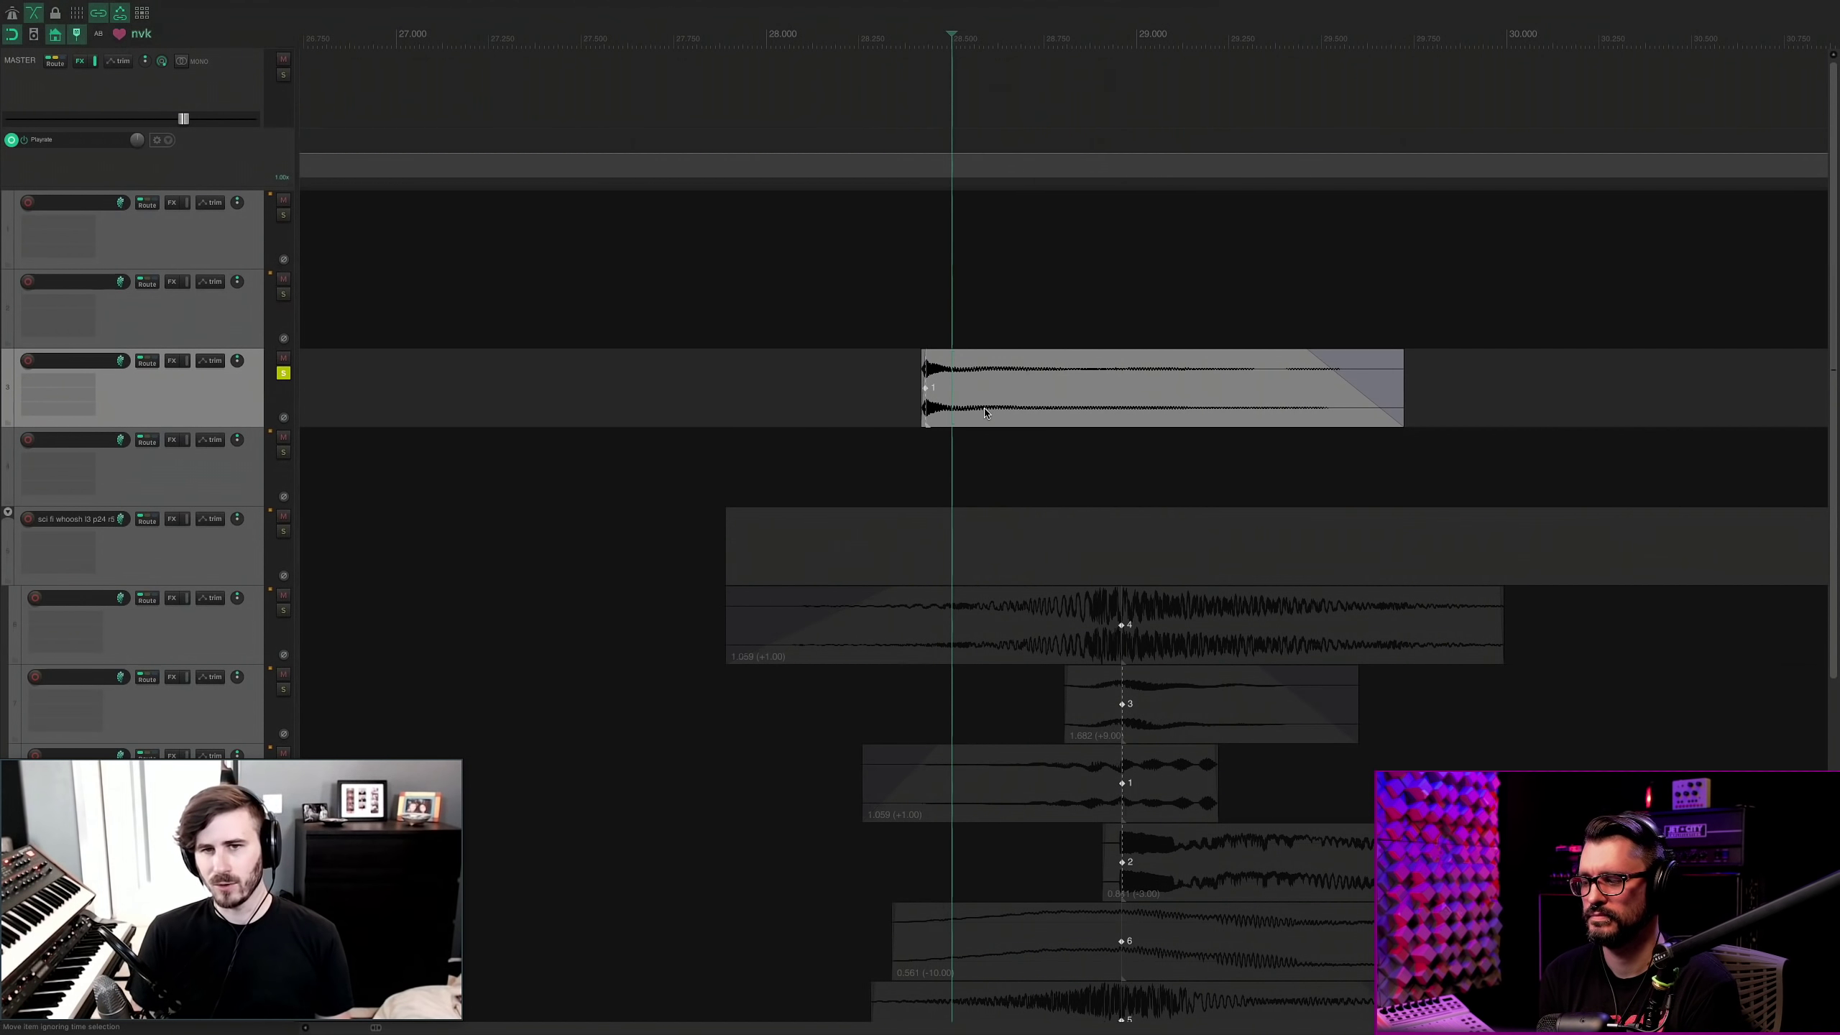
Try several other ice impact variations for the inserted item and audition them.
key("t")
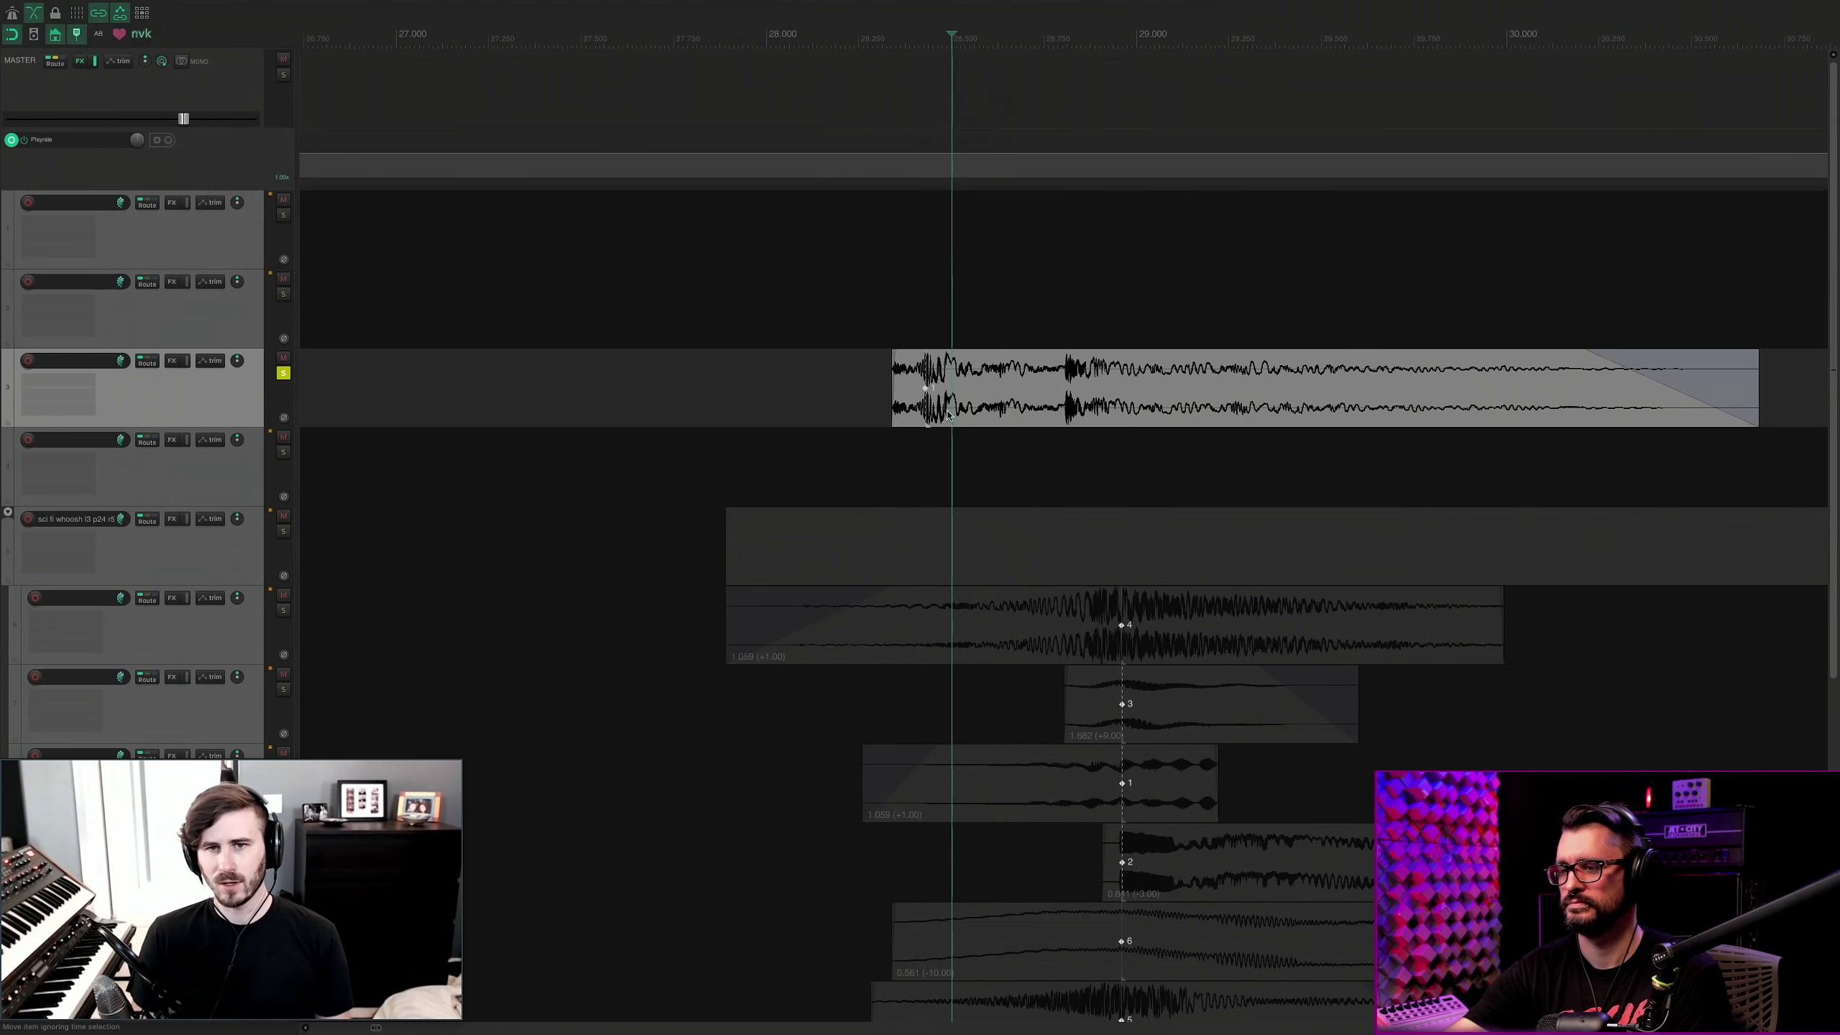
left_click(891, 399)
key("space")
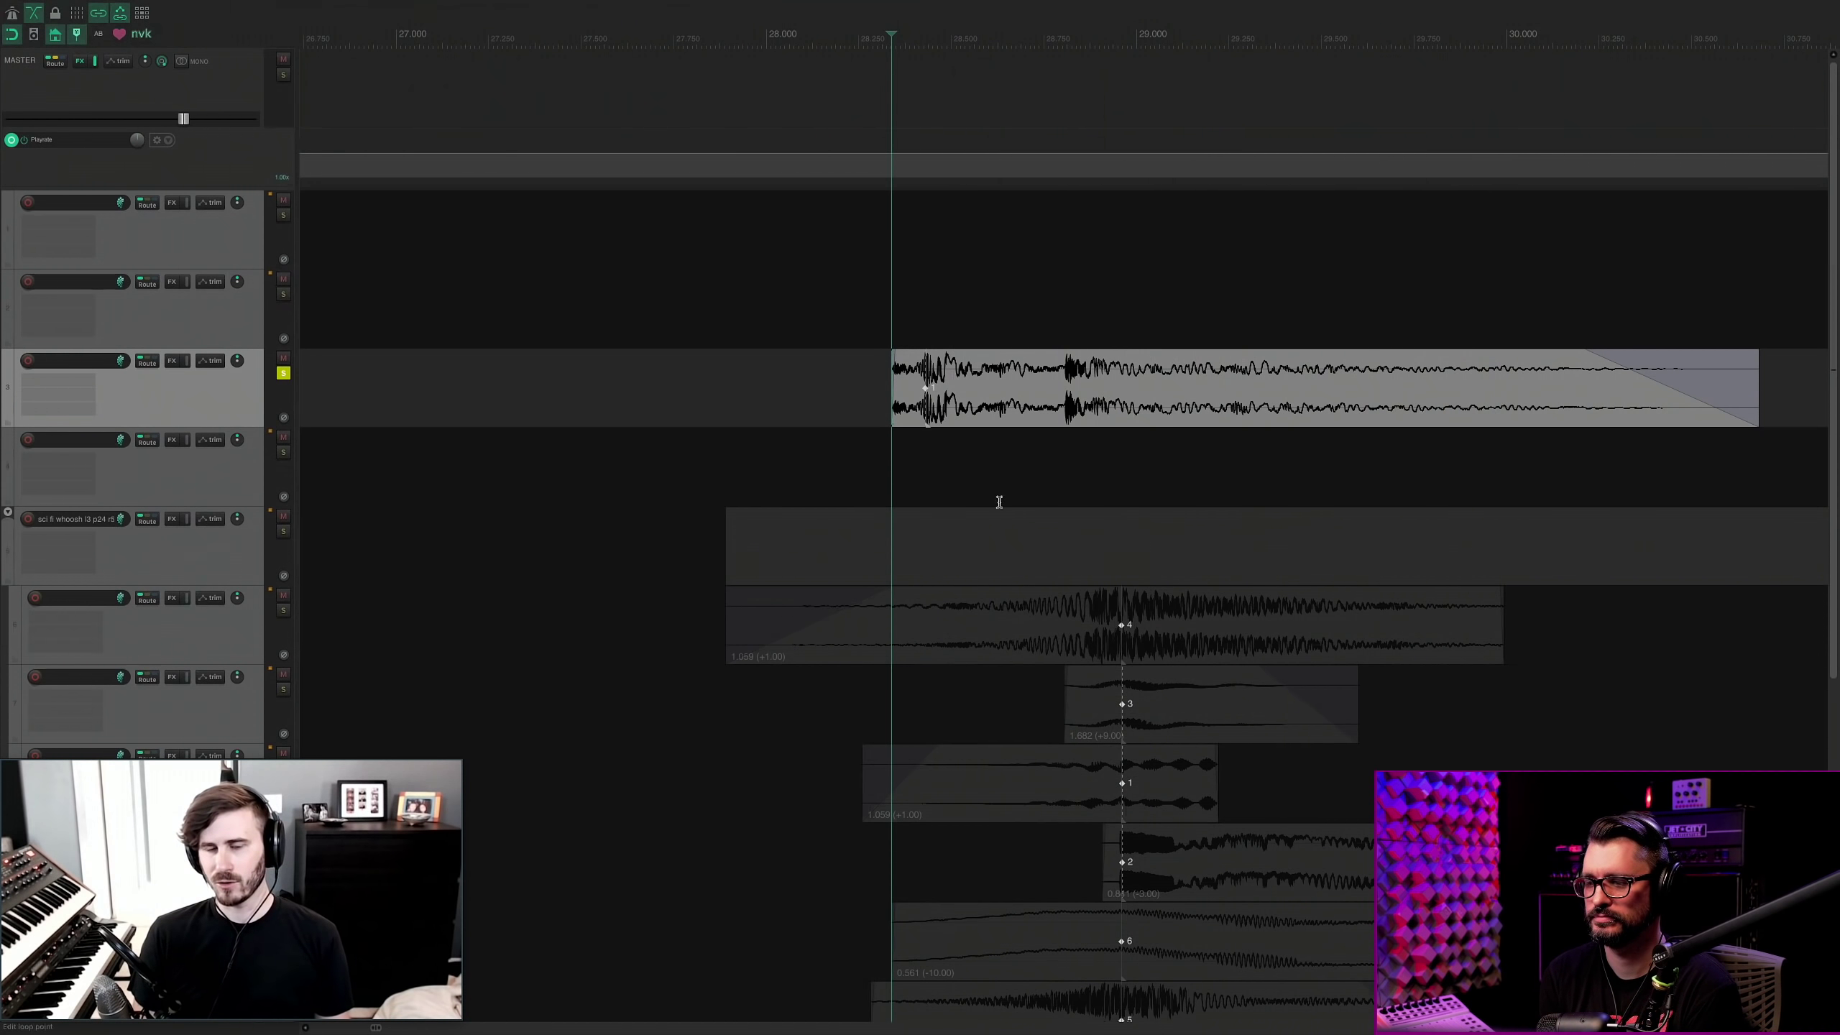
key("t")
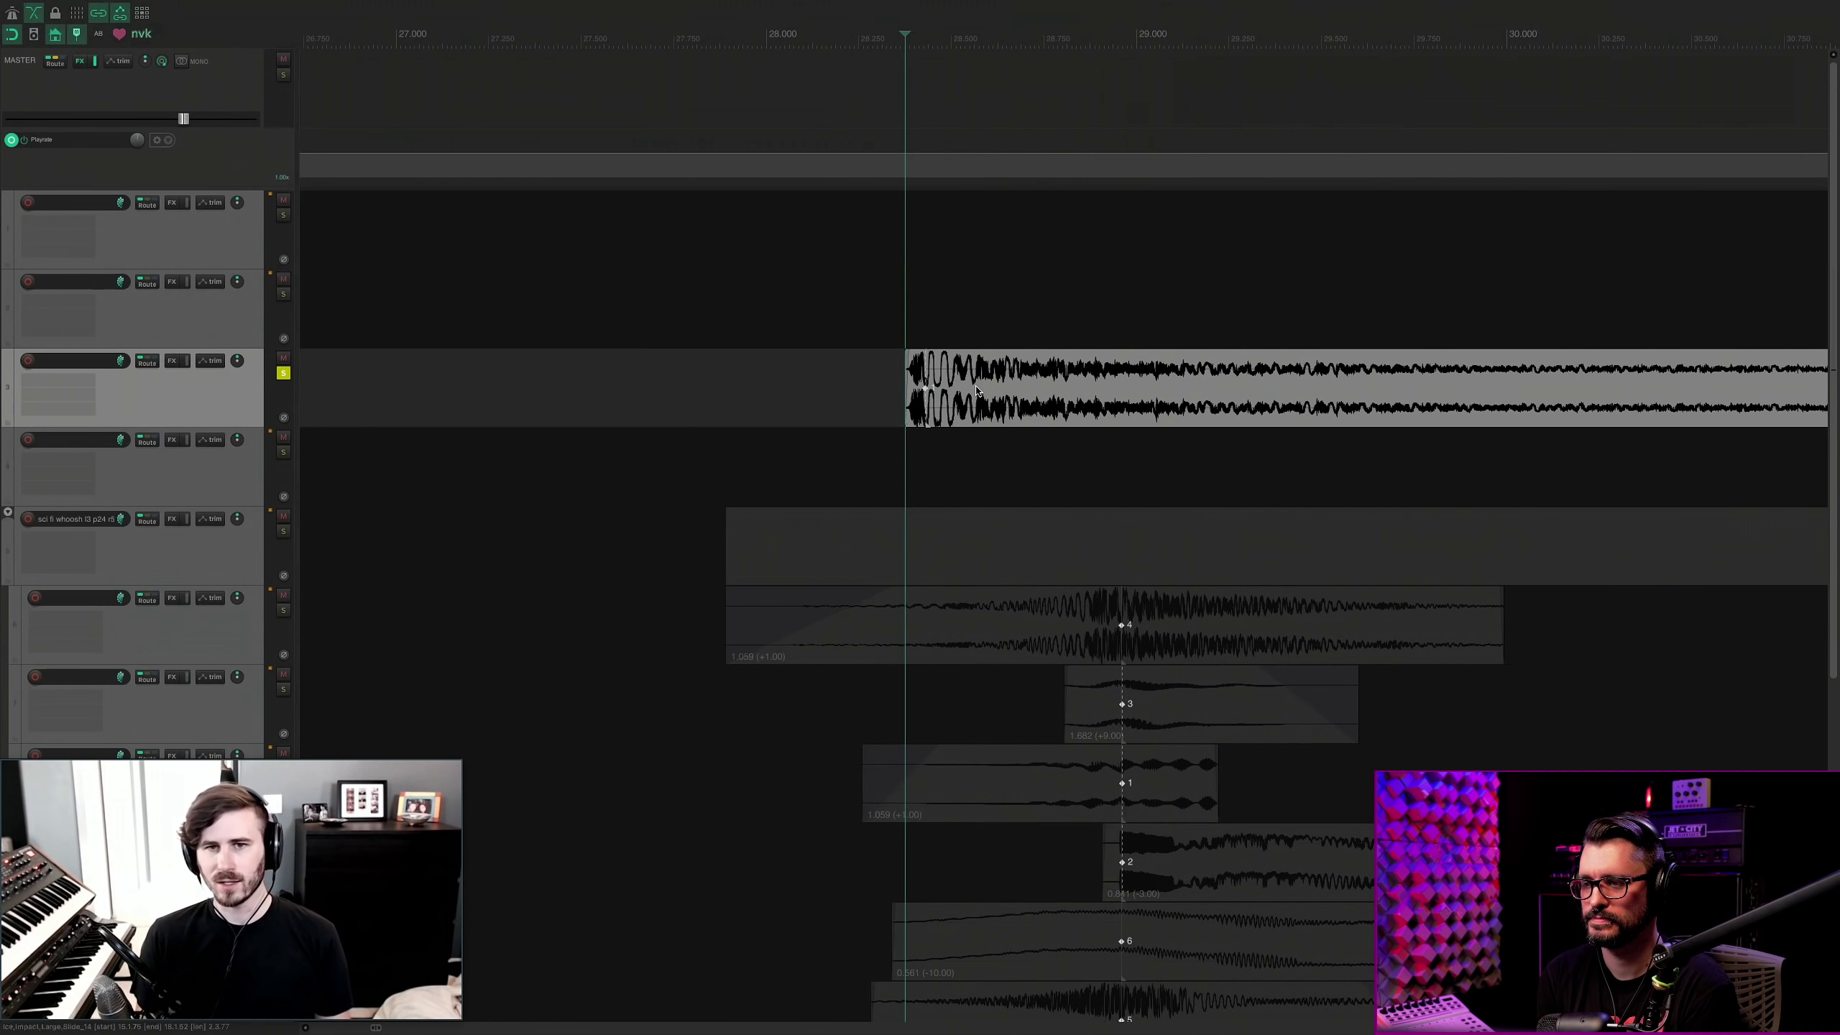
key("space")
key("t")
key("t")
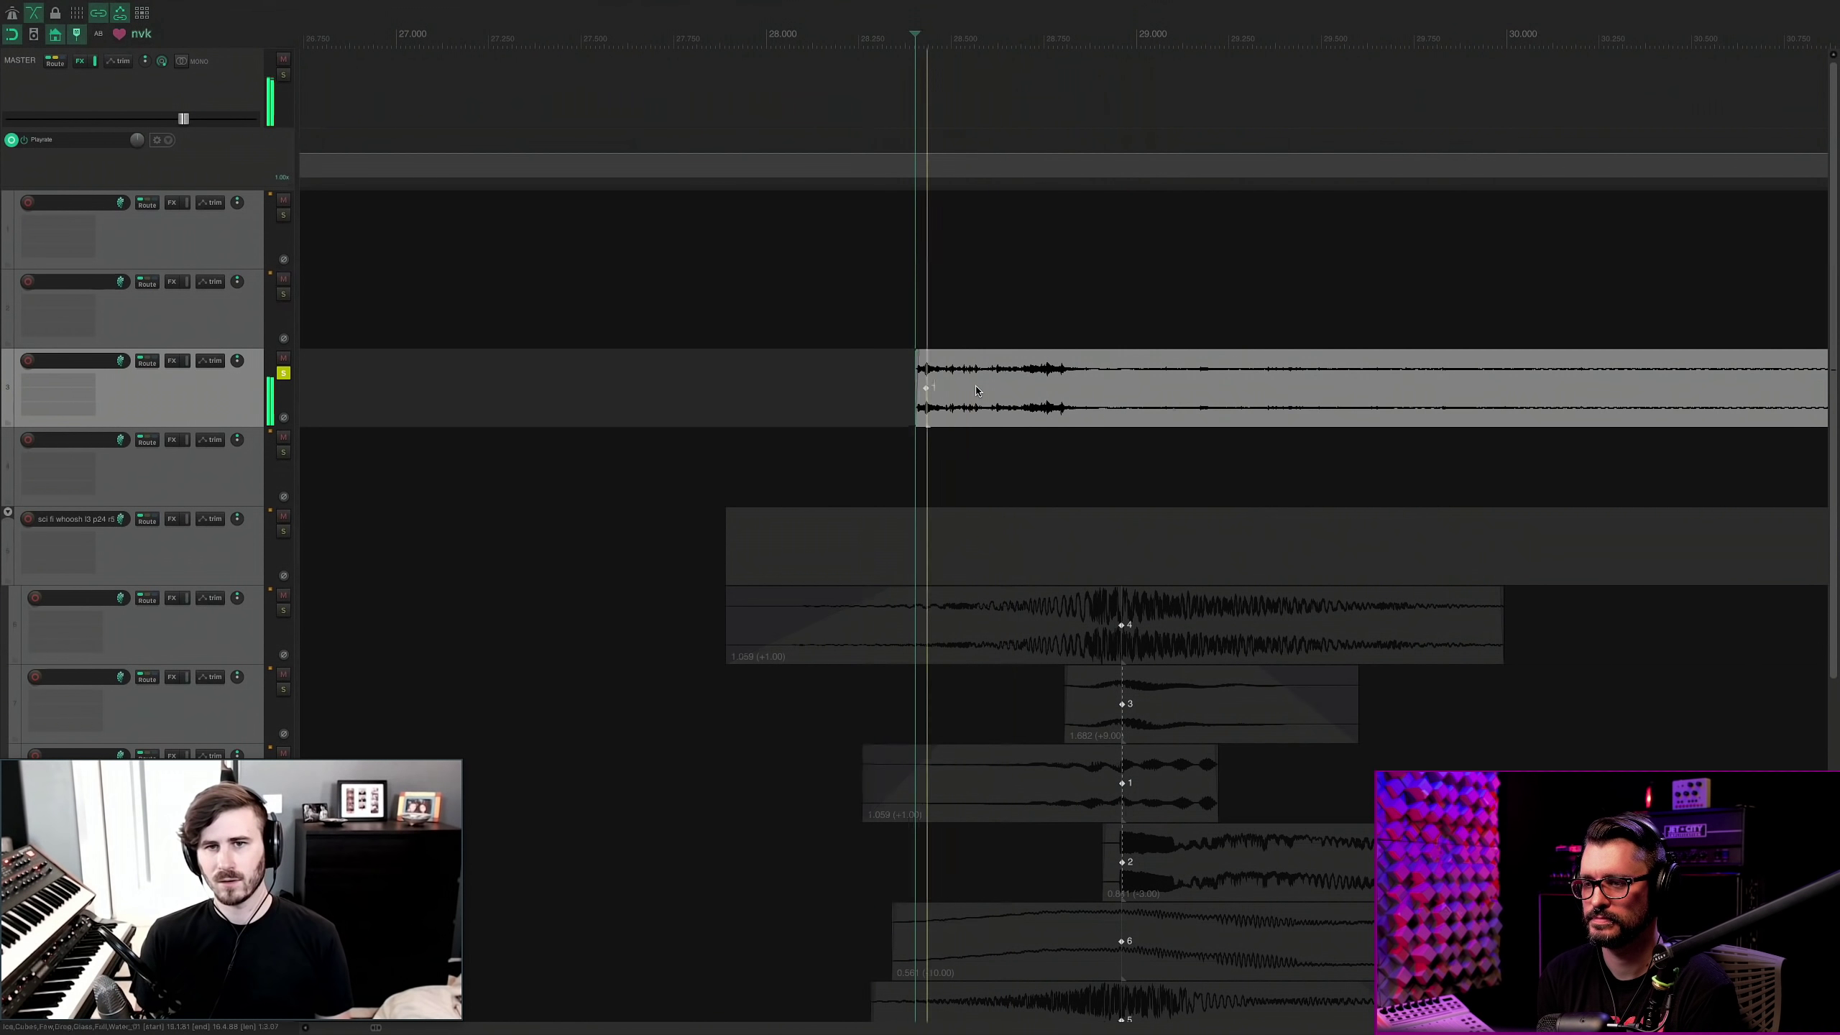
key("space")
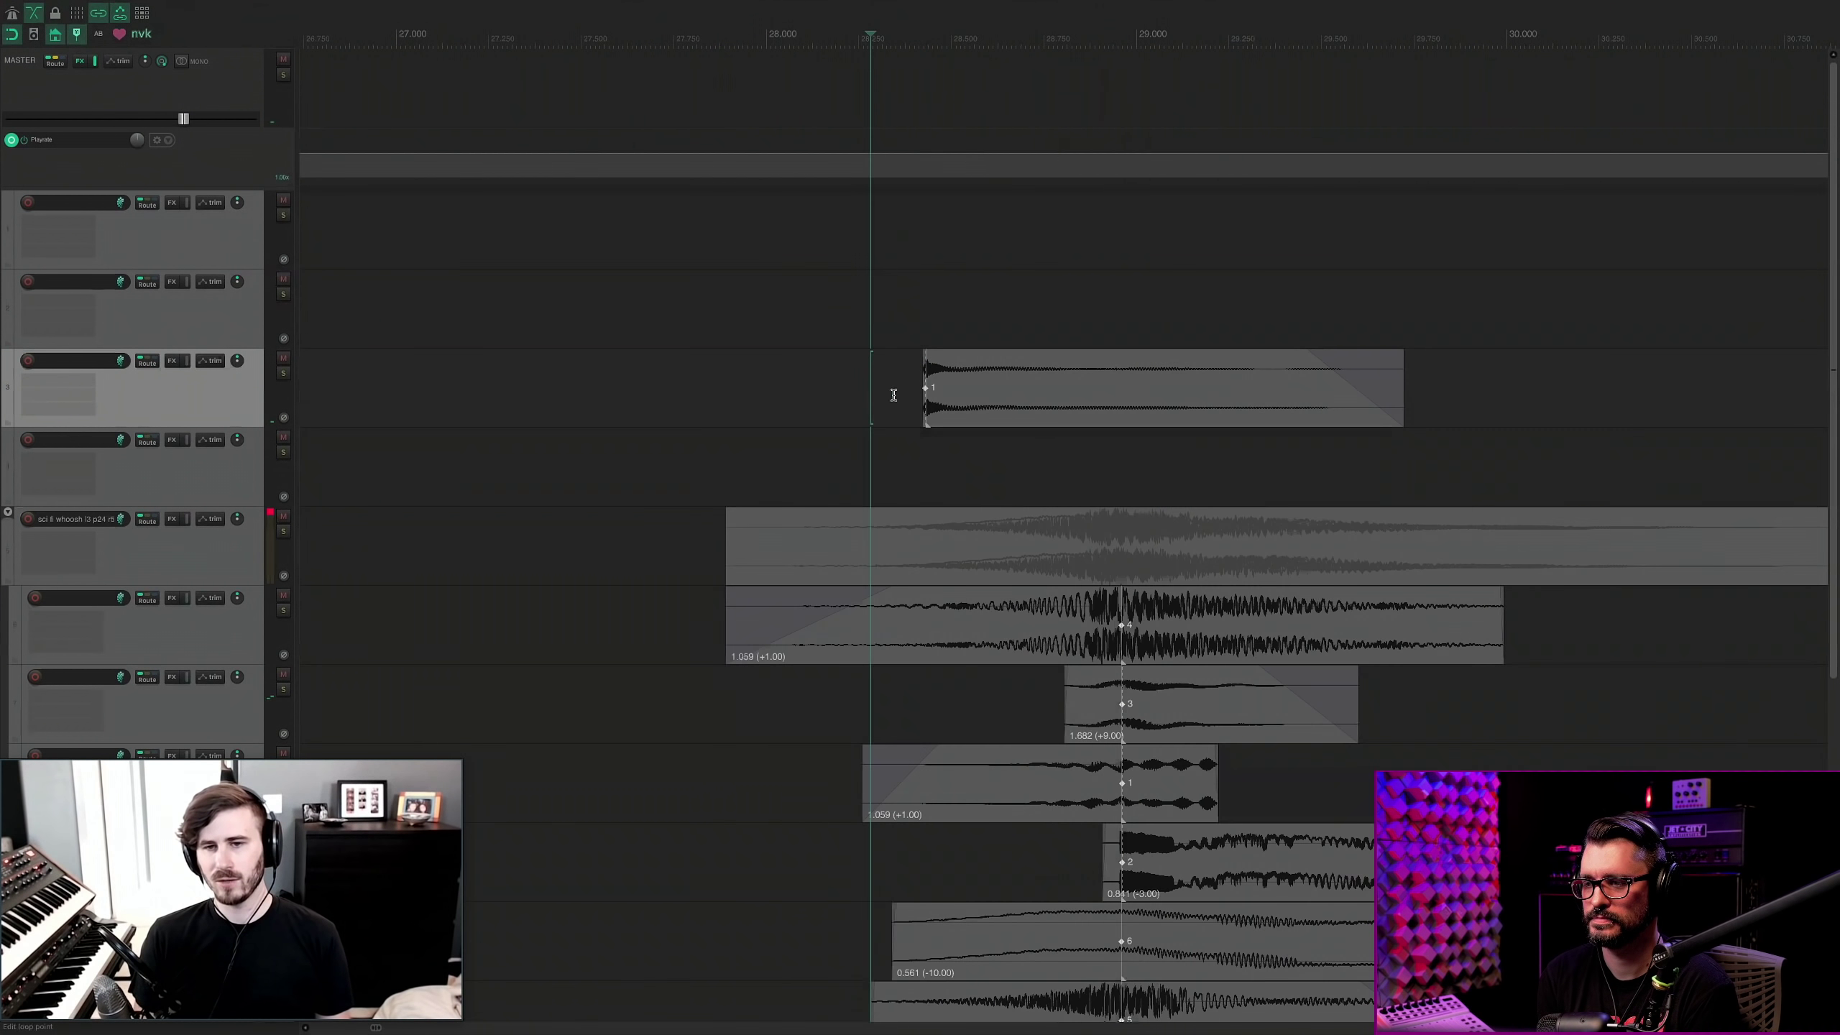
Delete the ice impact item from the track above the sci fi whoosh folder.
scroll(891, 392, "down", 5)
scroll(1134, 476, "down", 2)
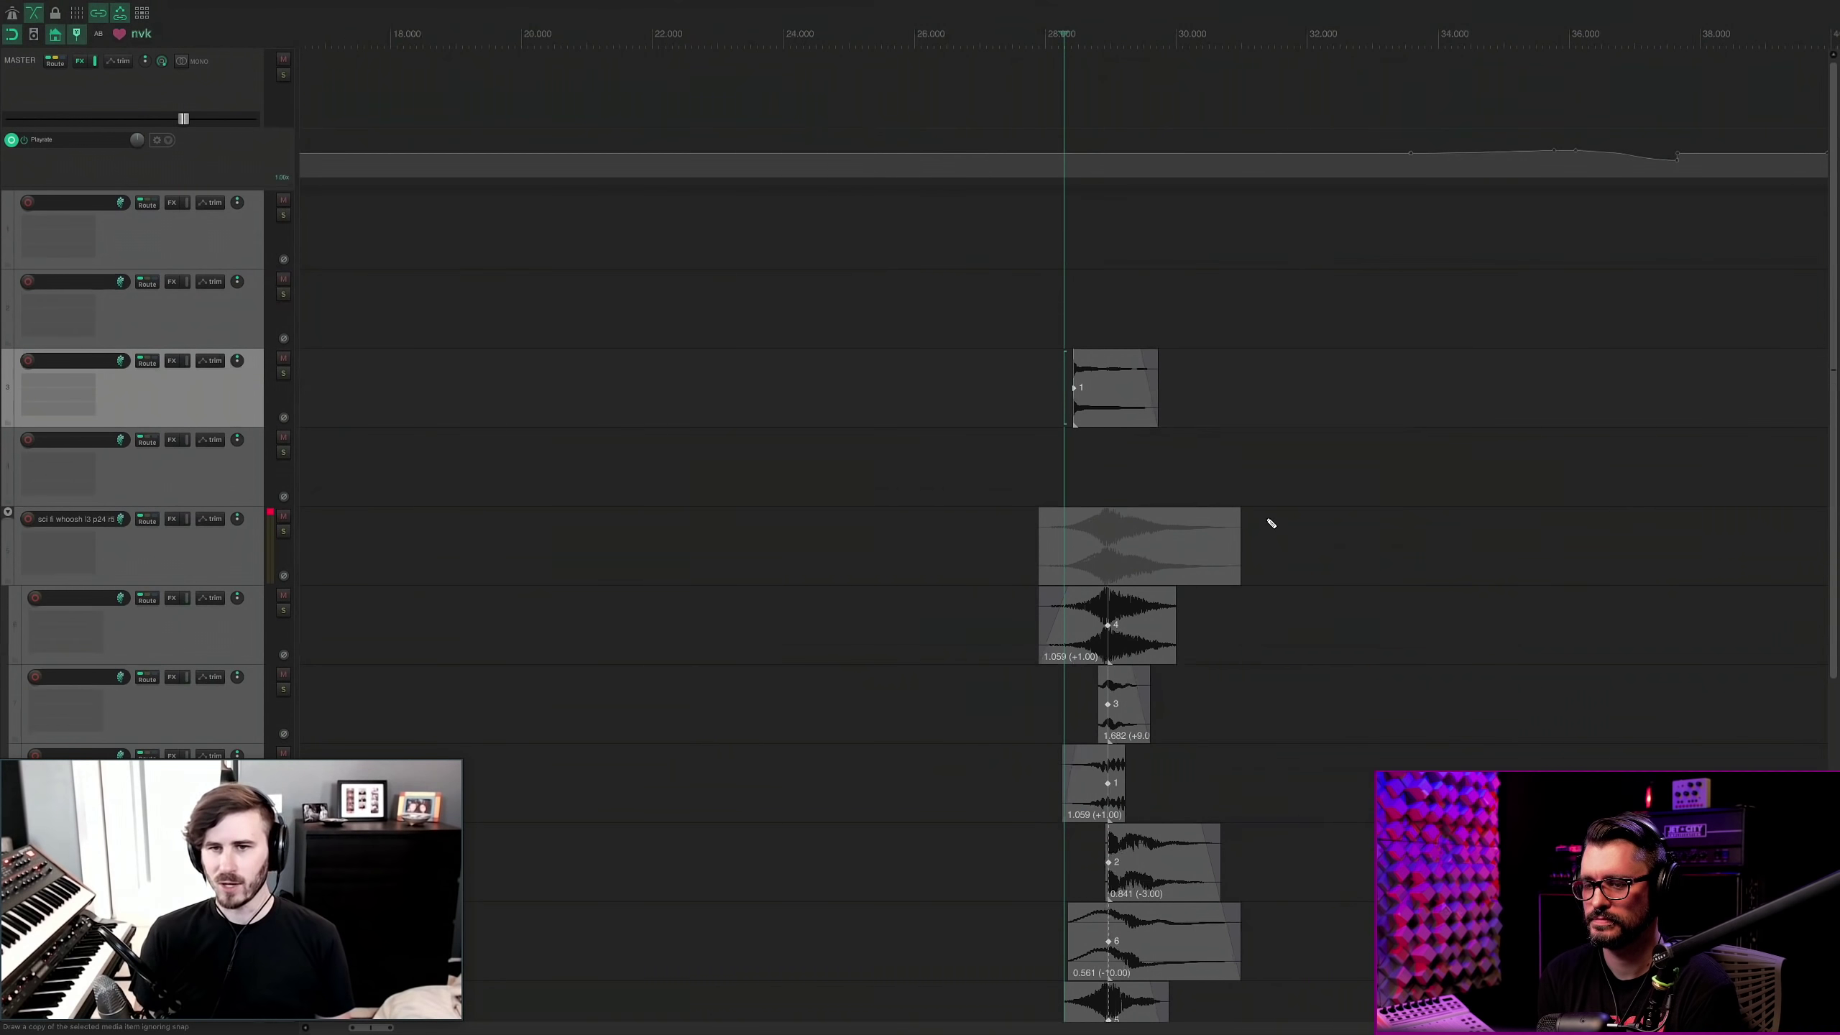
scroll(1272, 523, "down", 2)
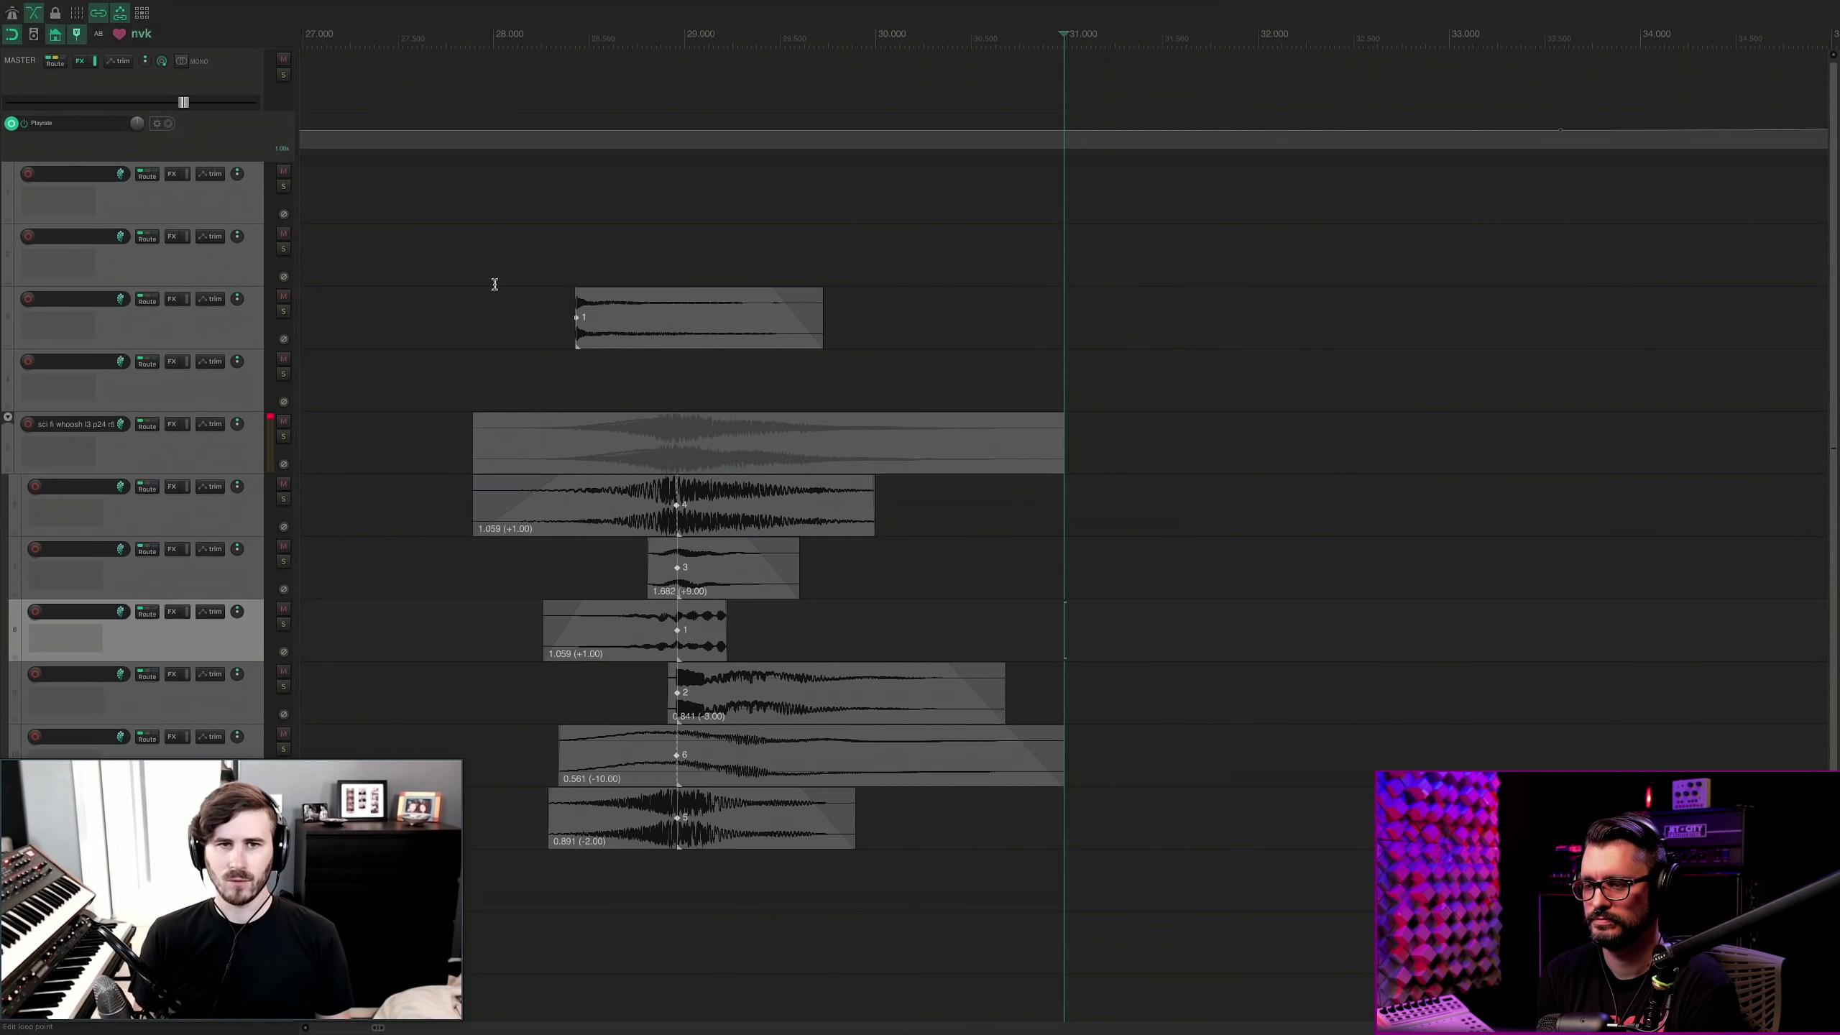
left_click_drag(467, 233, 862, 375)
key("Delete")
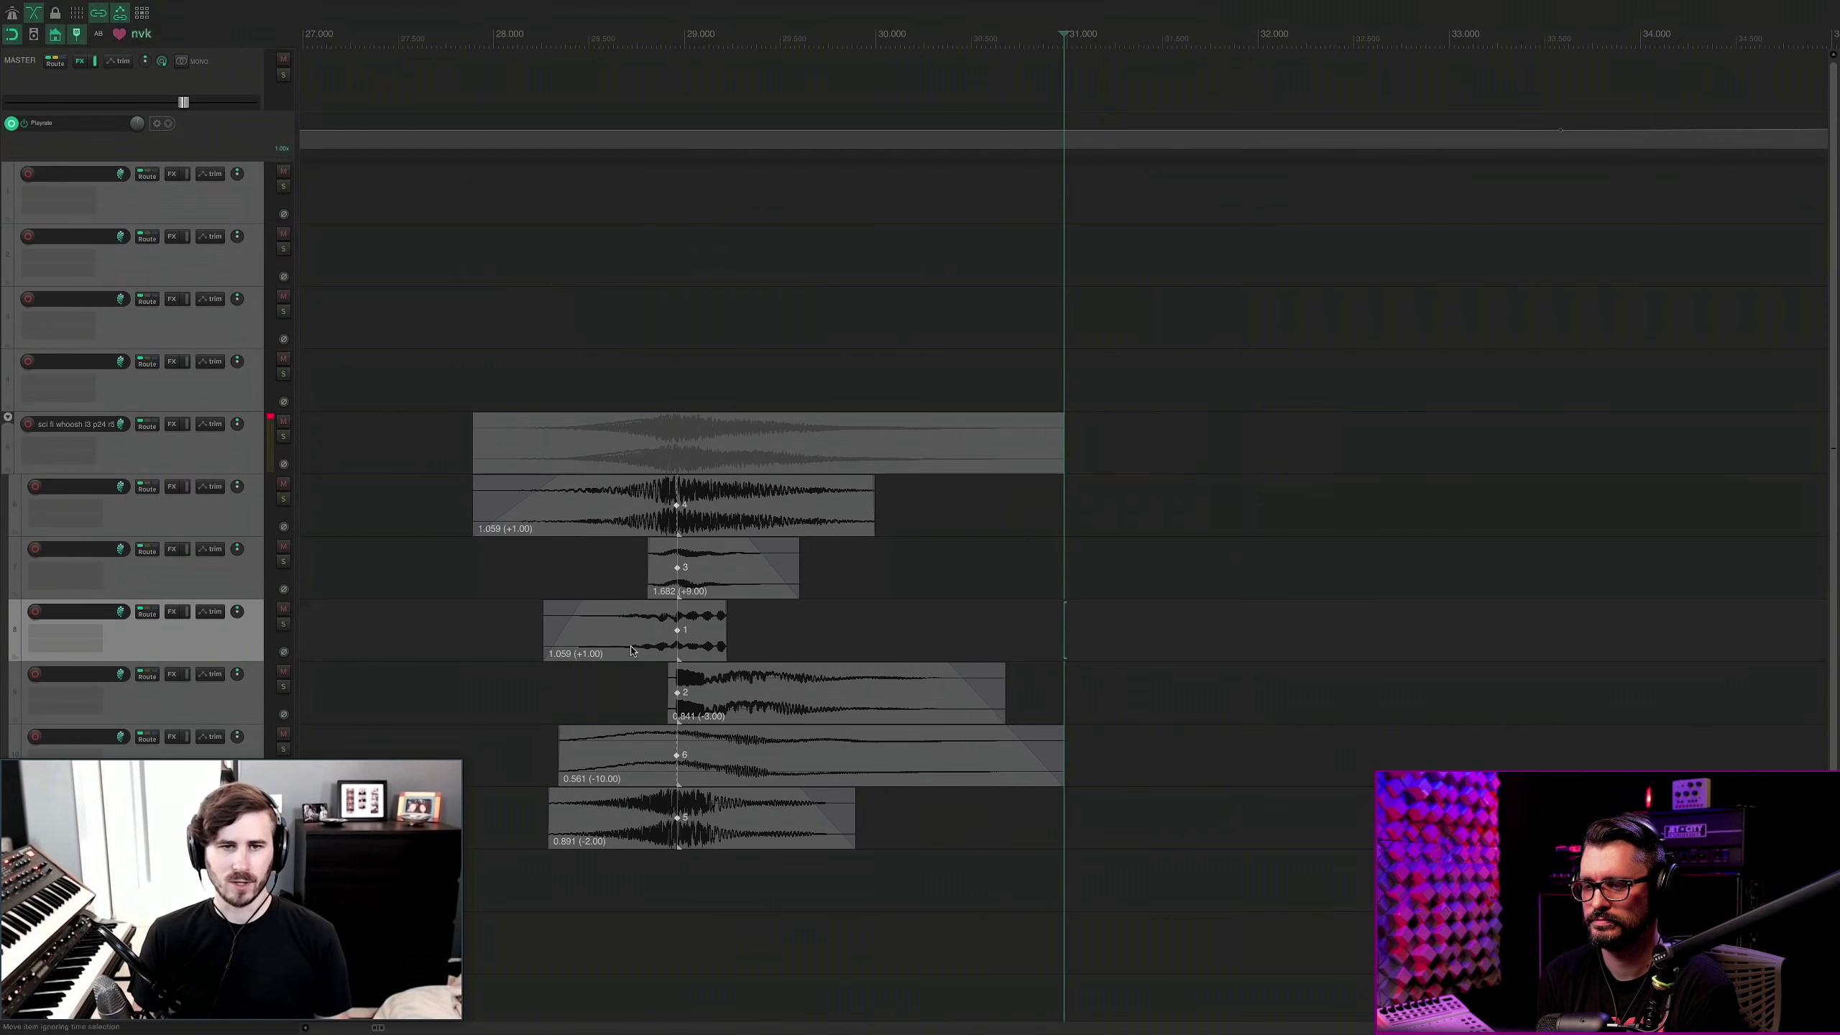
Audition the sci fi whoosh folder item and replace all its layers with new variations three times.
left_click(485, 444)
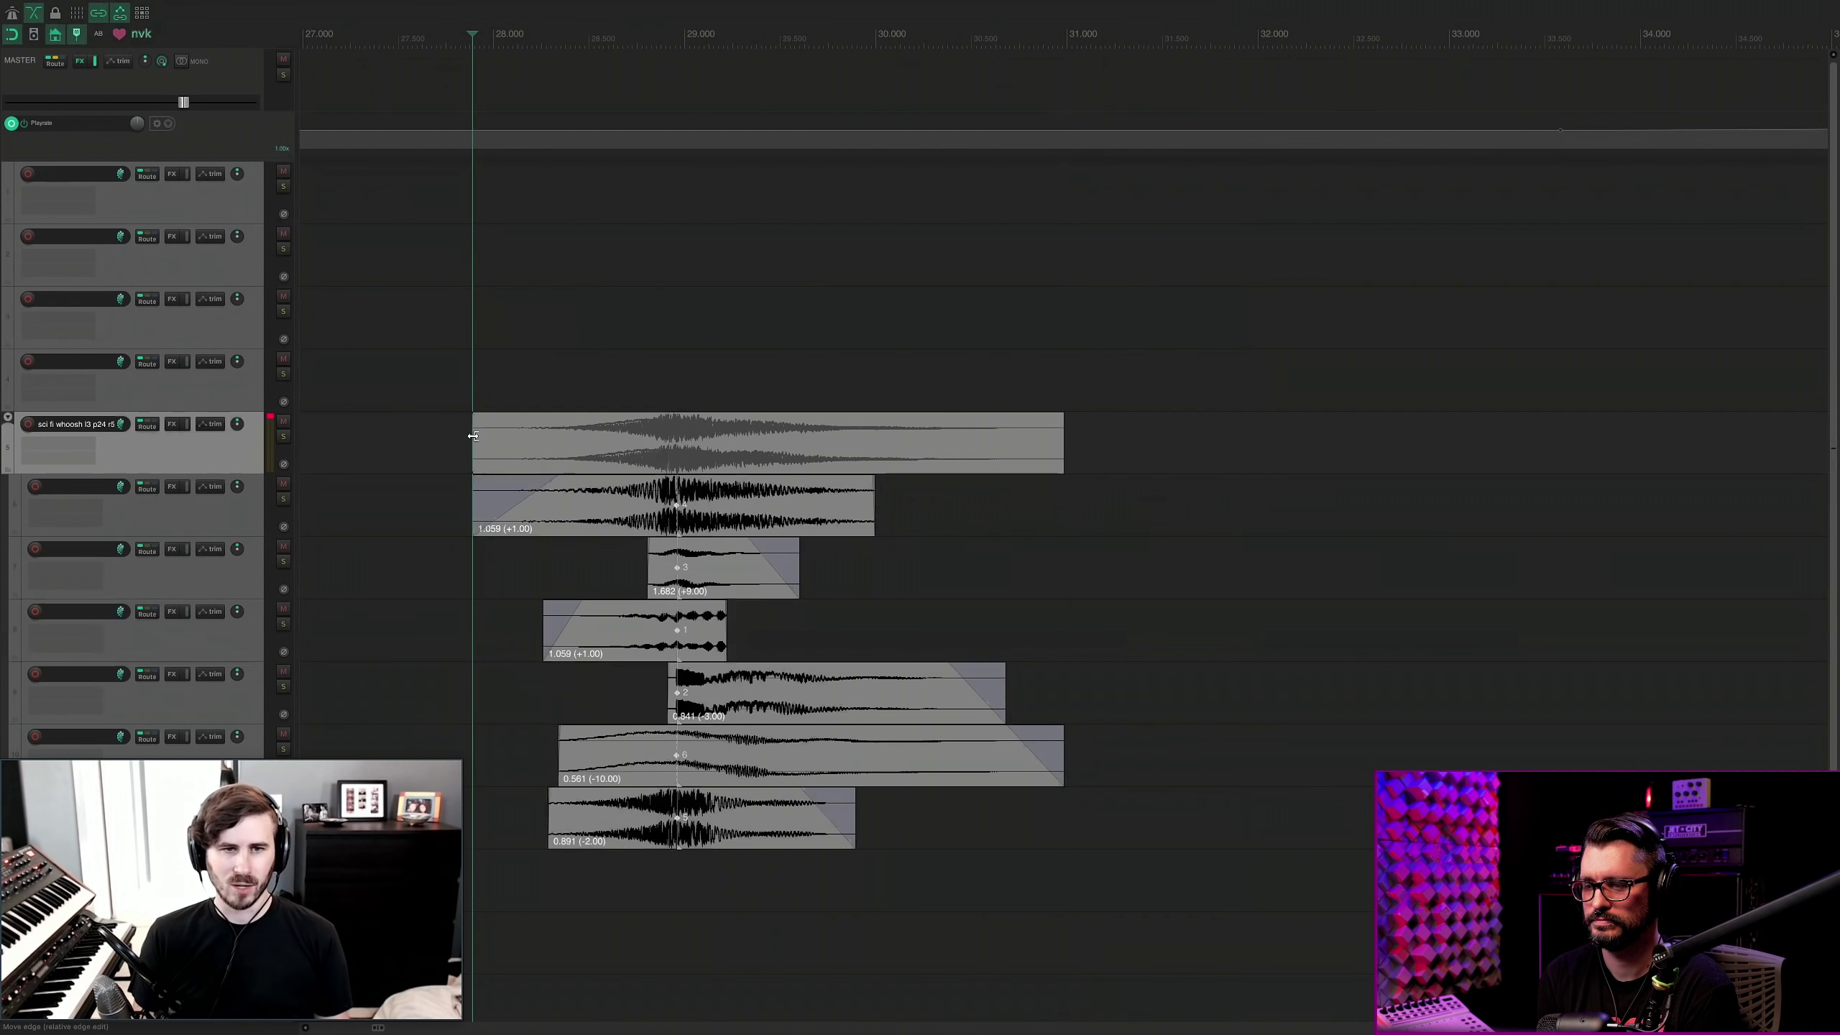
key("space")
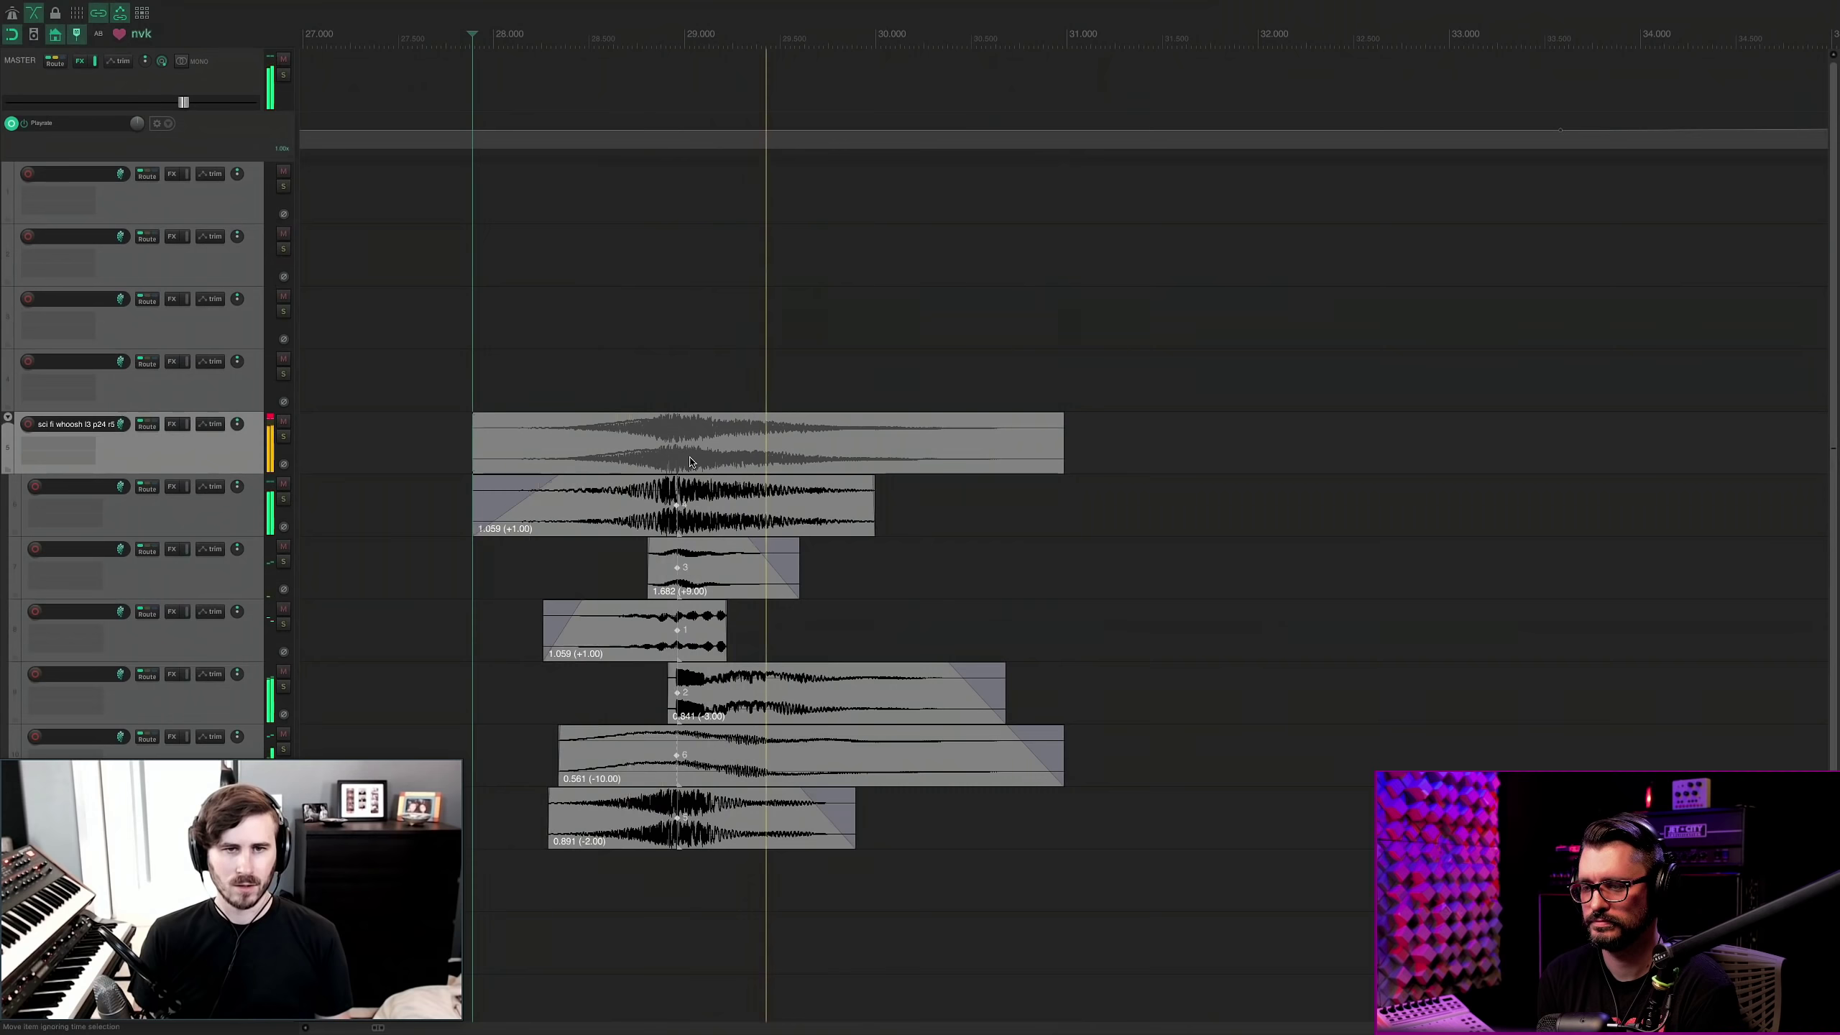
key("space")
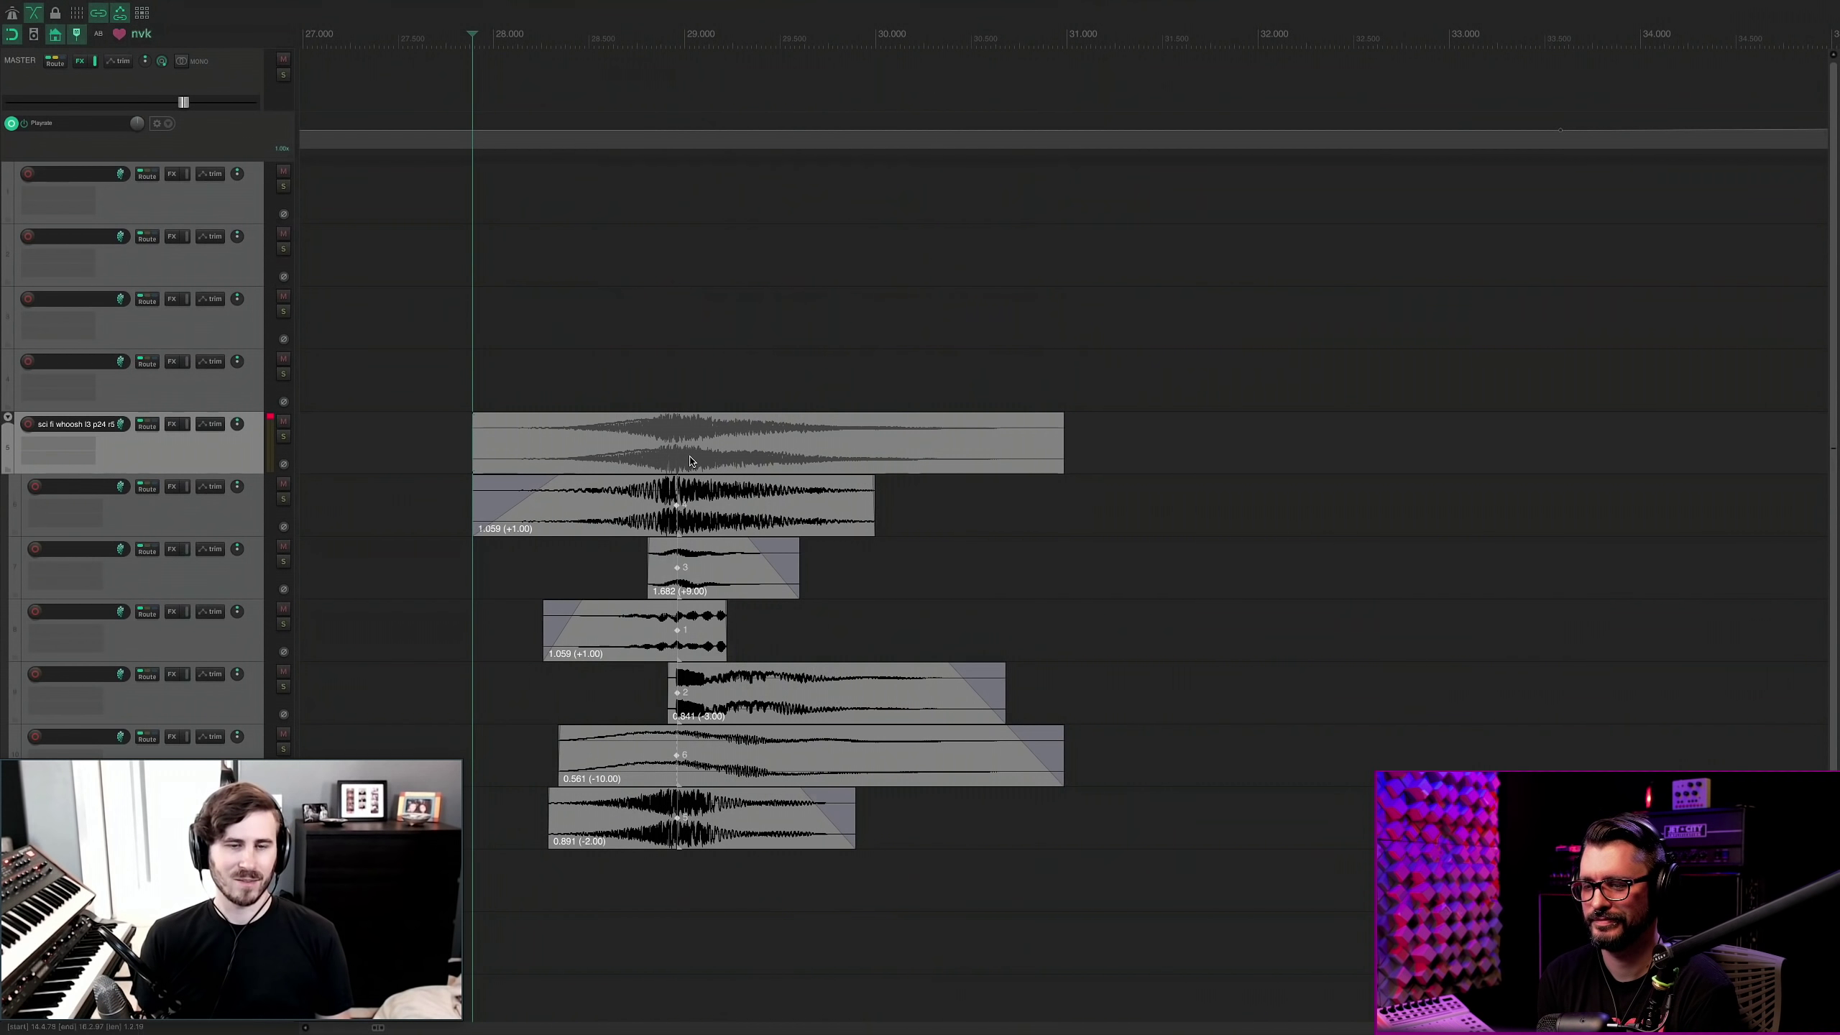
key("r")
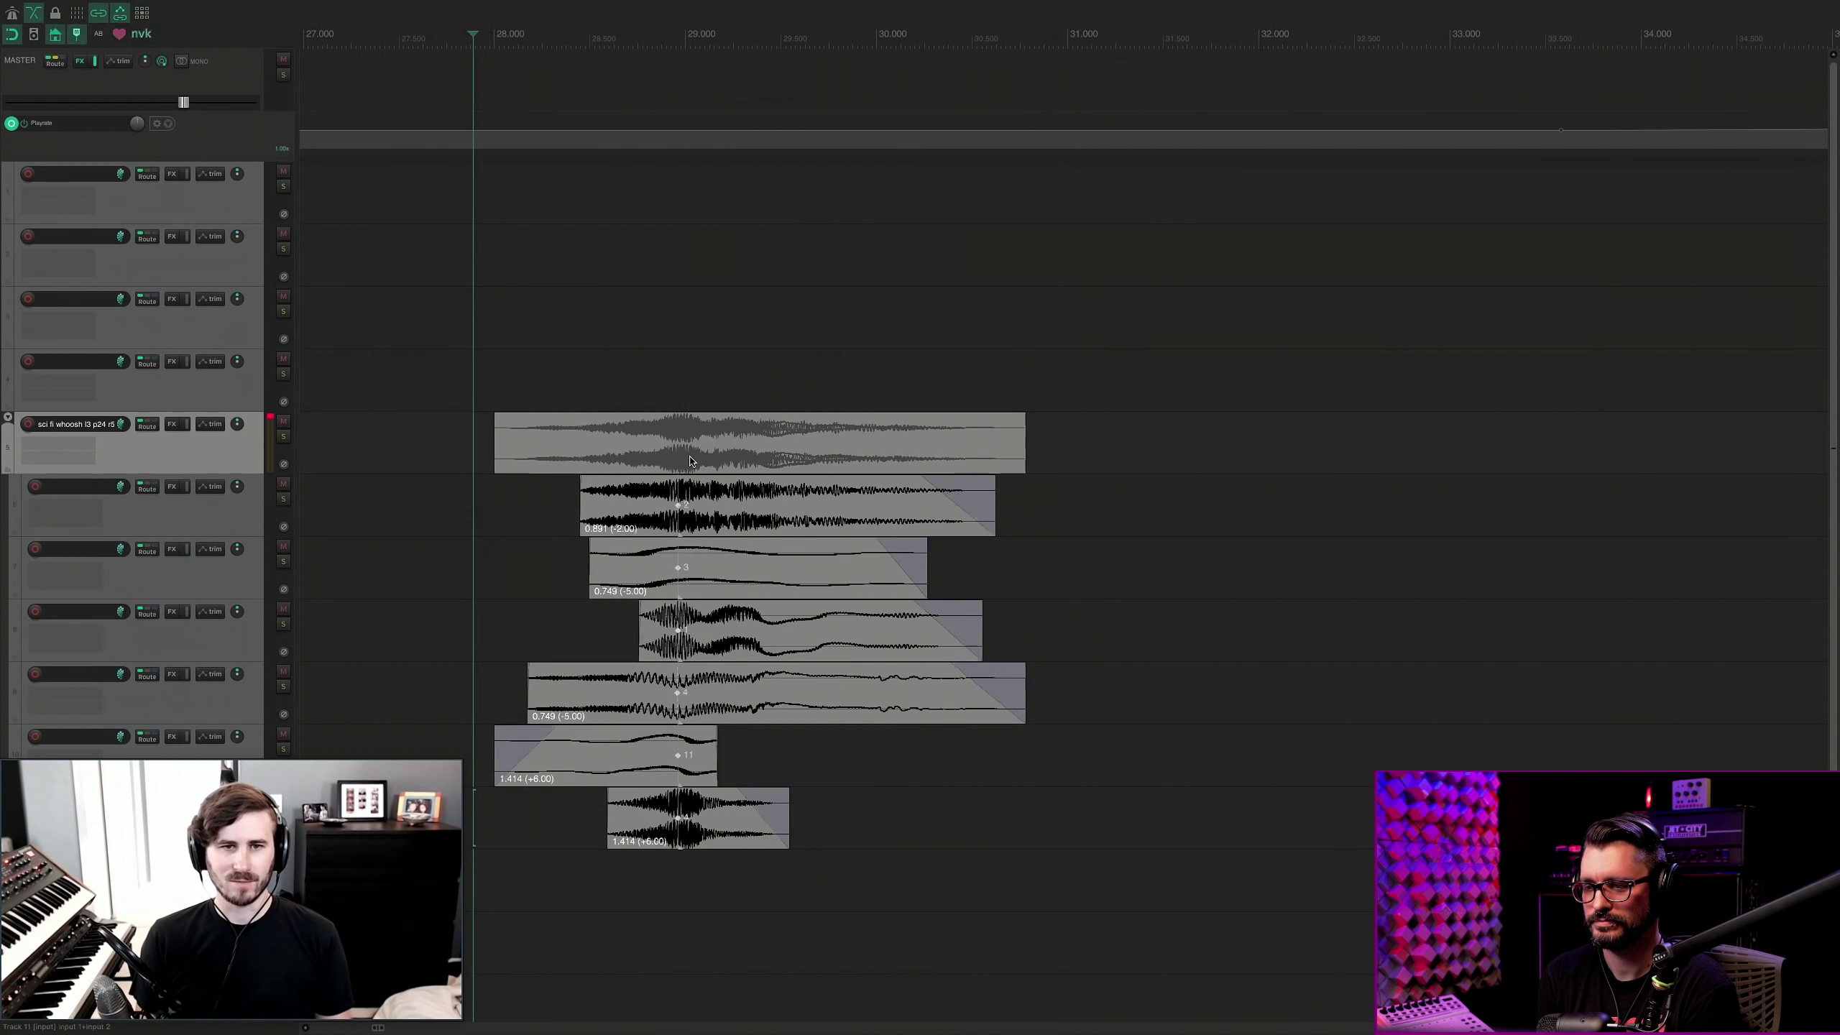
key("space")
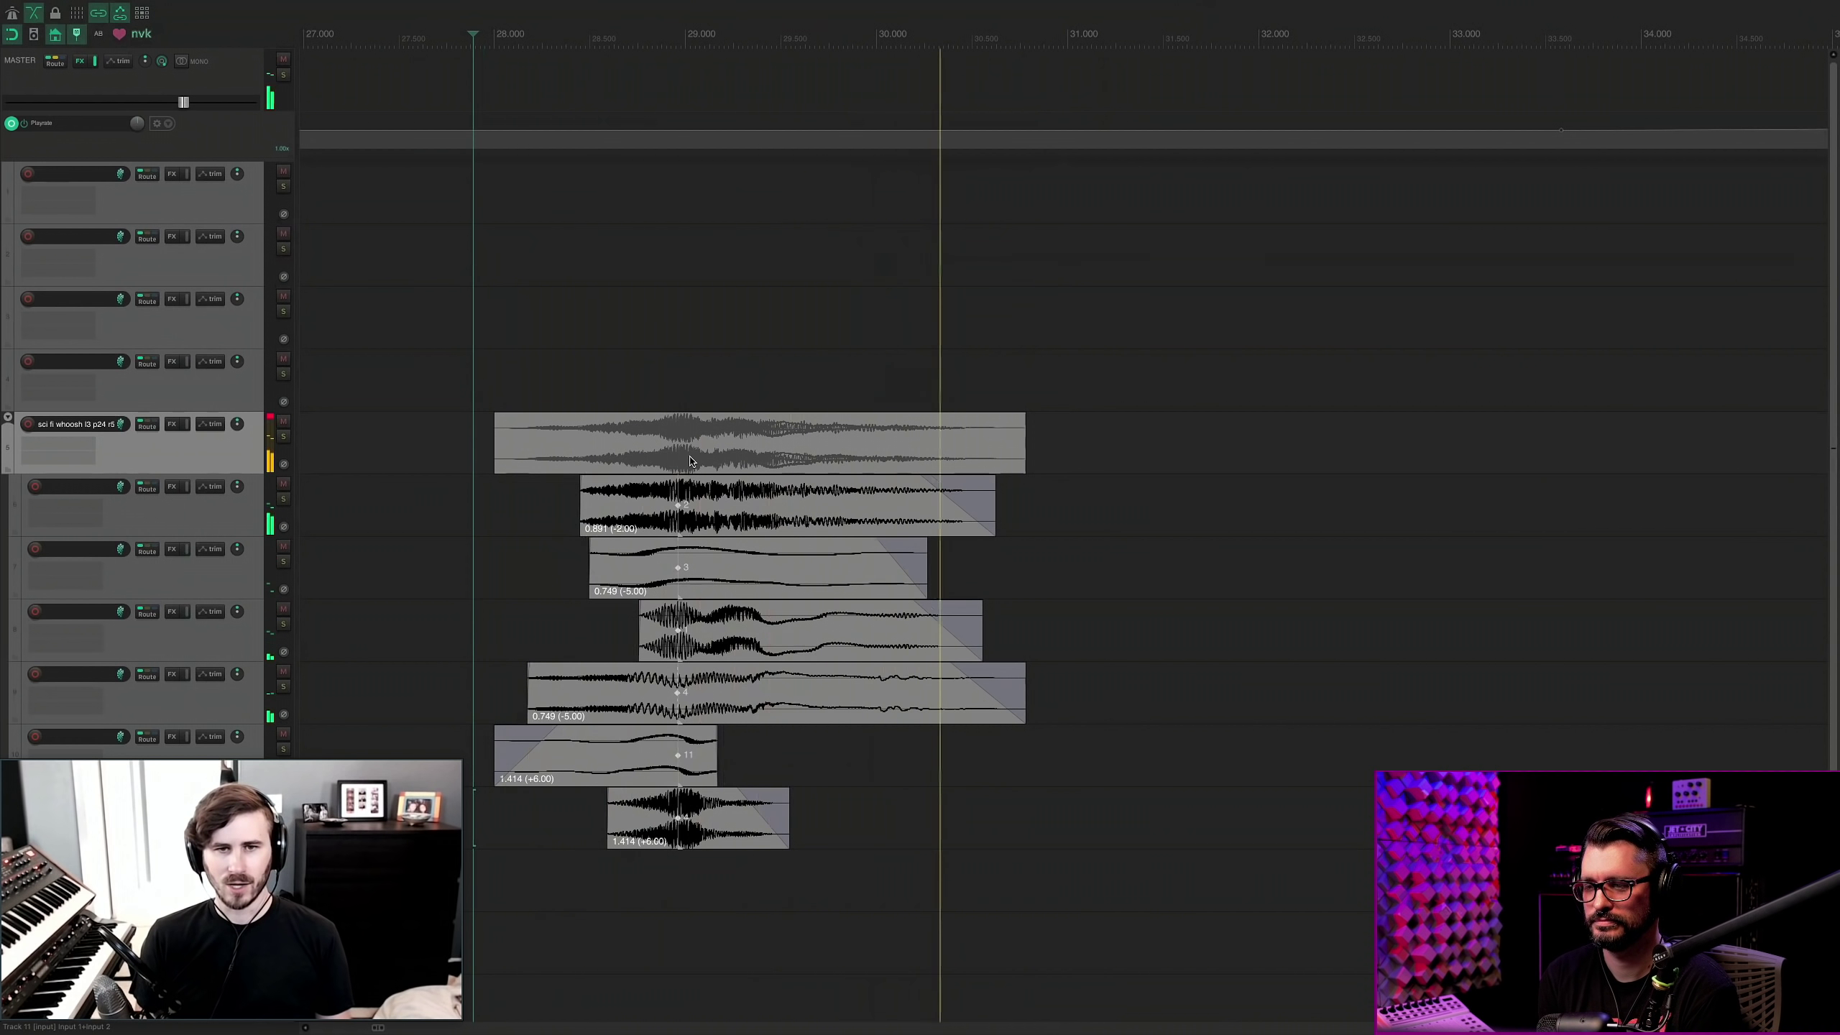
key("r")
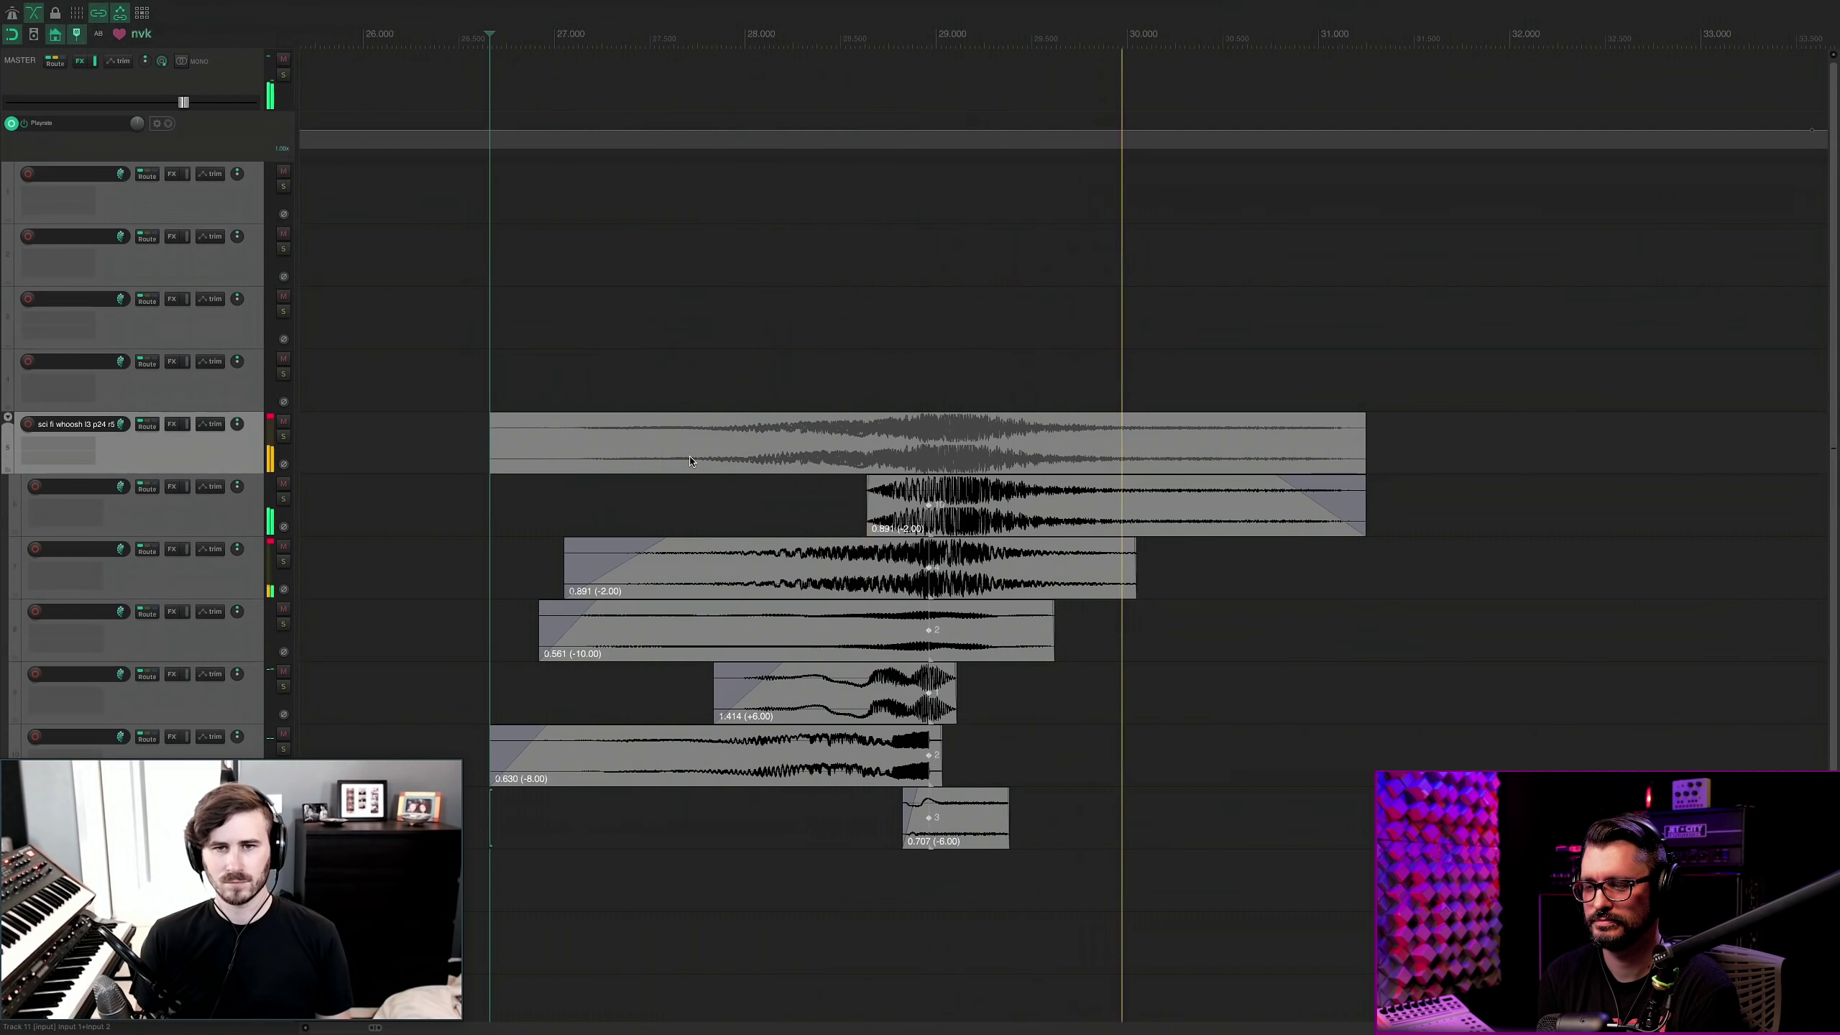
key("r")
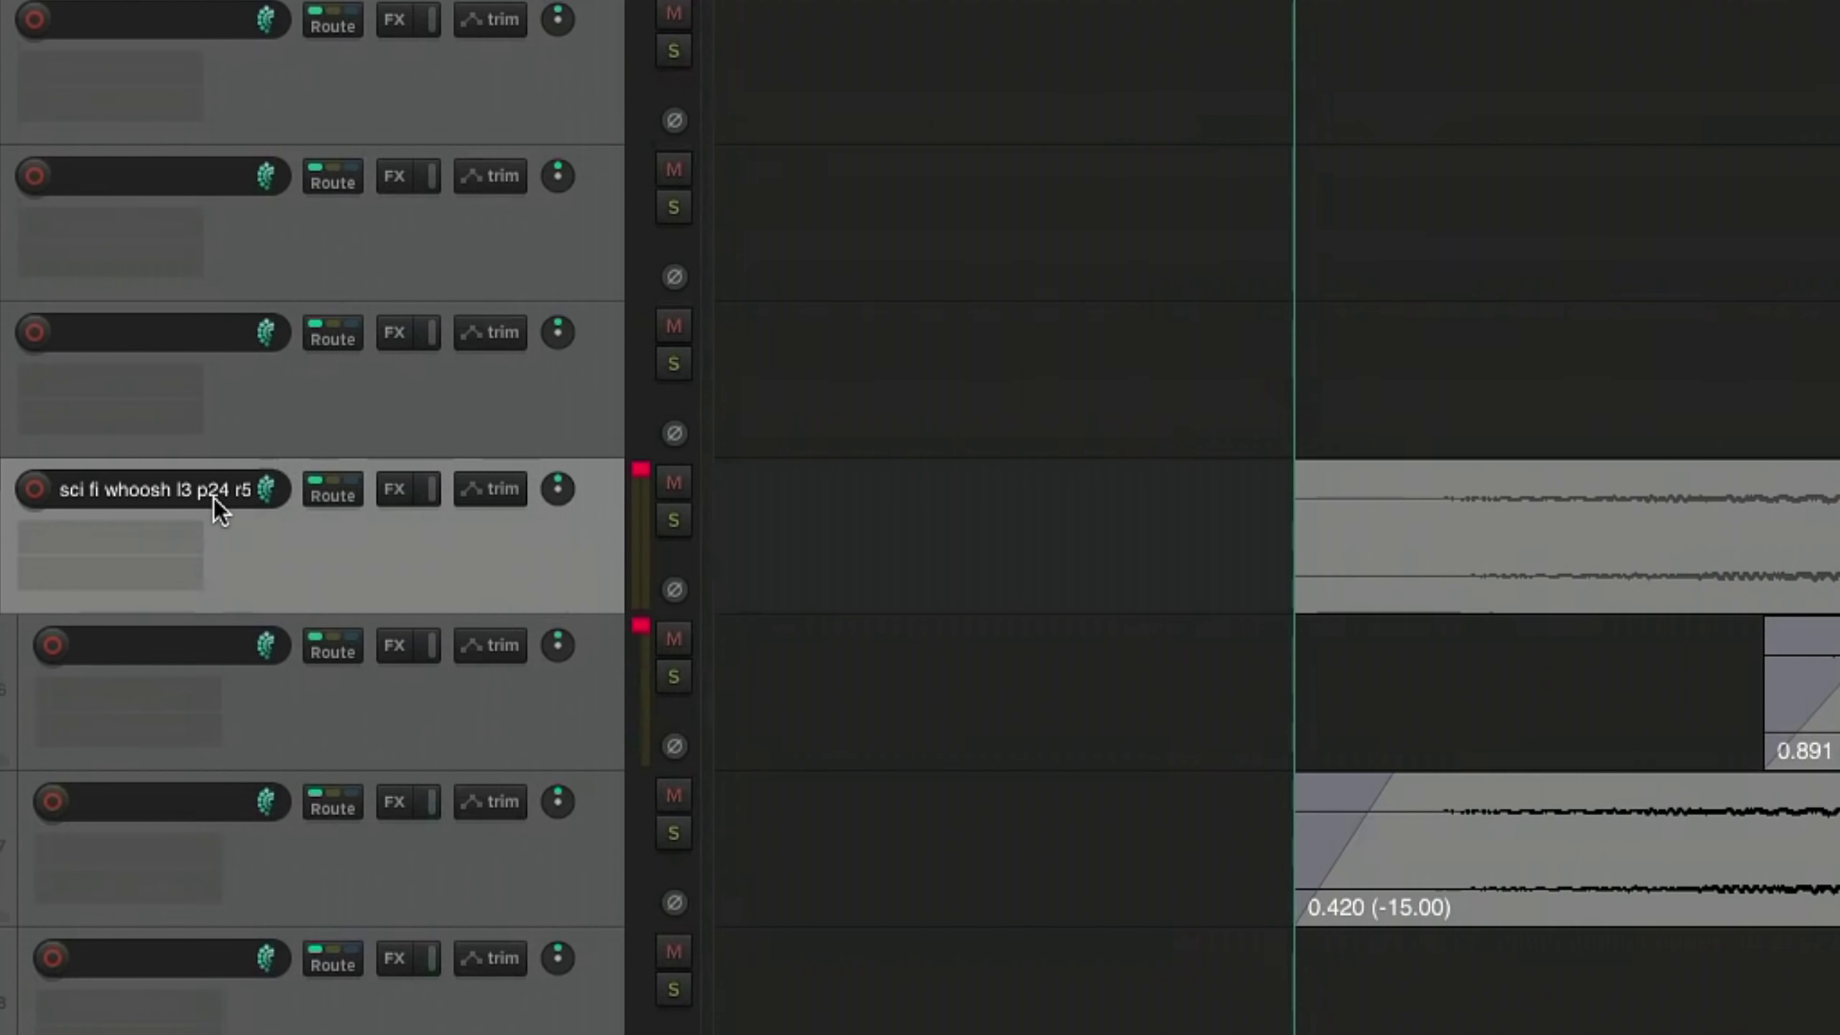
Examine the settings in the sci fi whoosh folder track's full name and reselect the folder item with its layers.
double_click(210, 497)
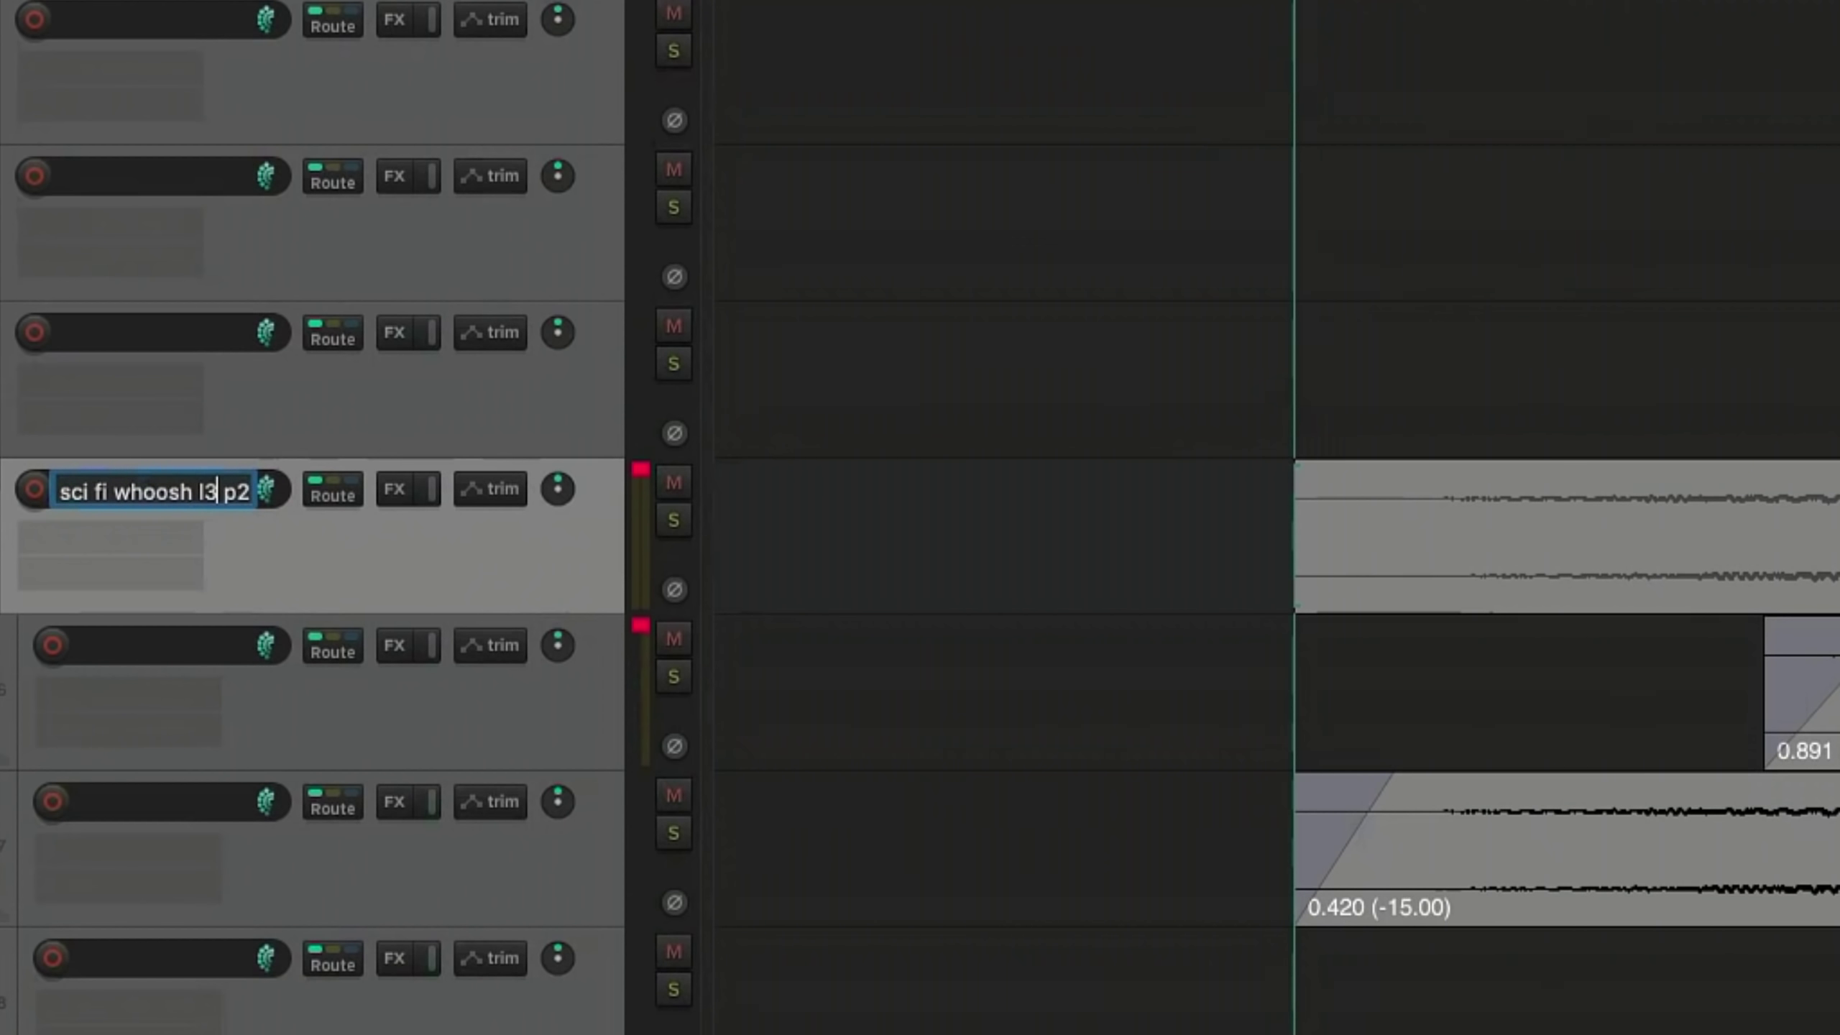
key("Right")
key("Right")
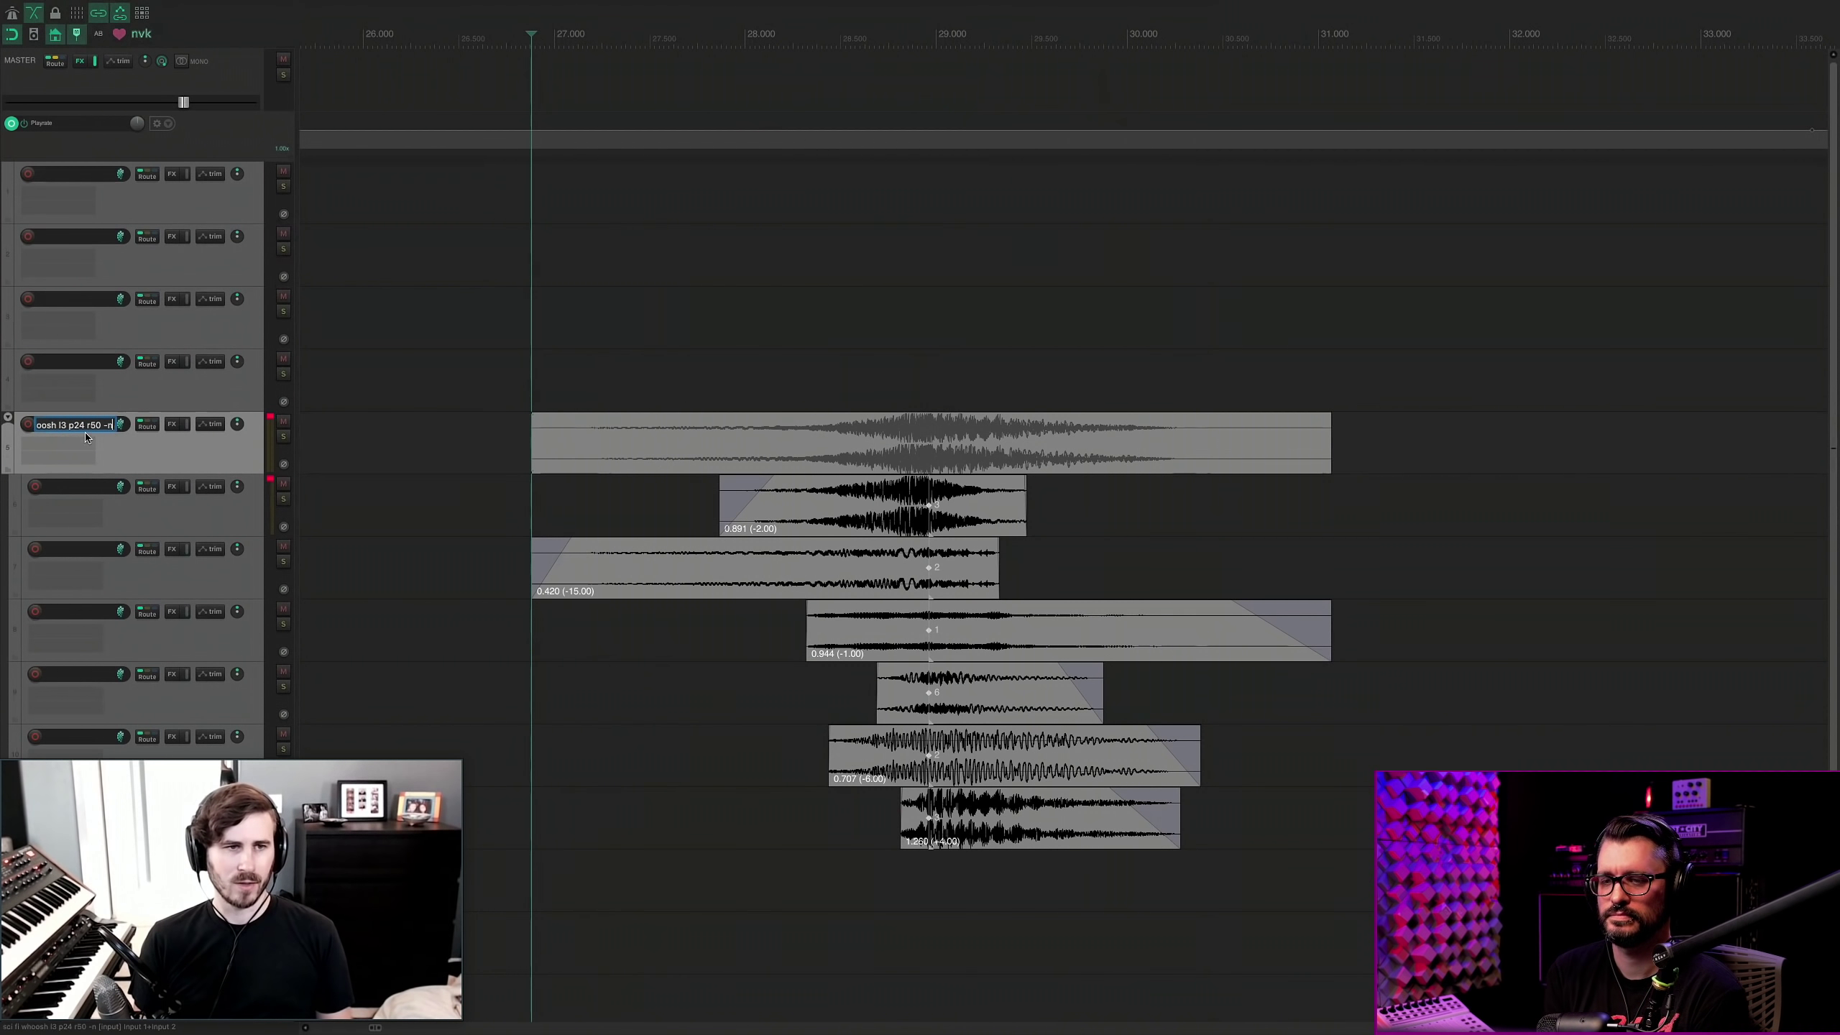
left_click(519, 443)
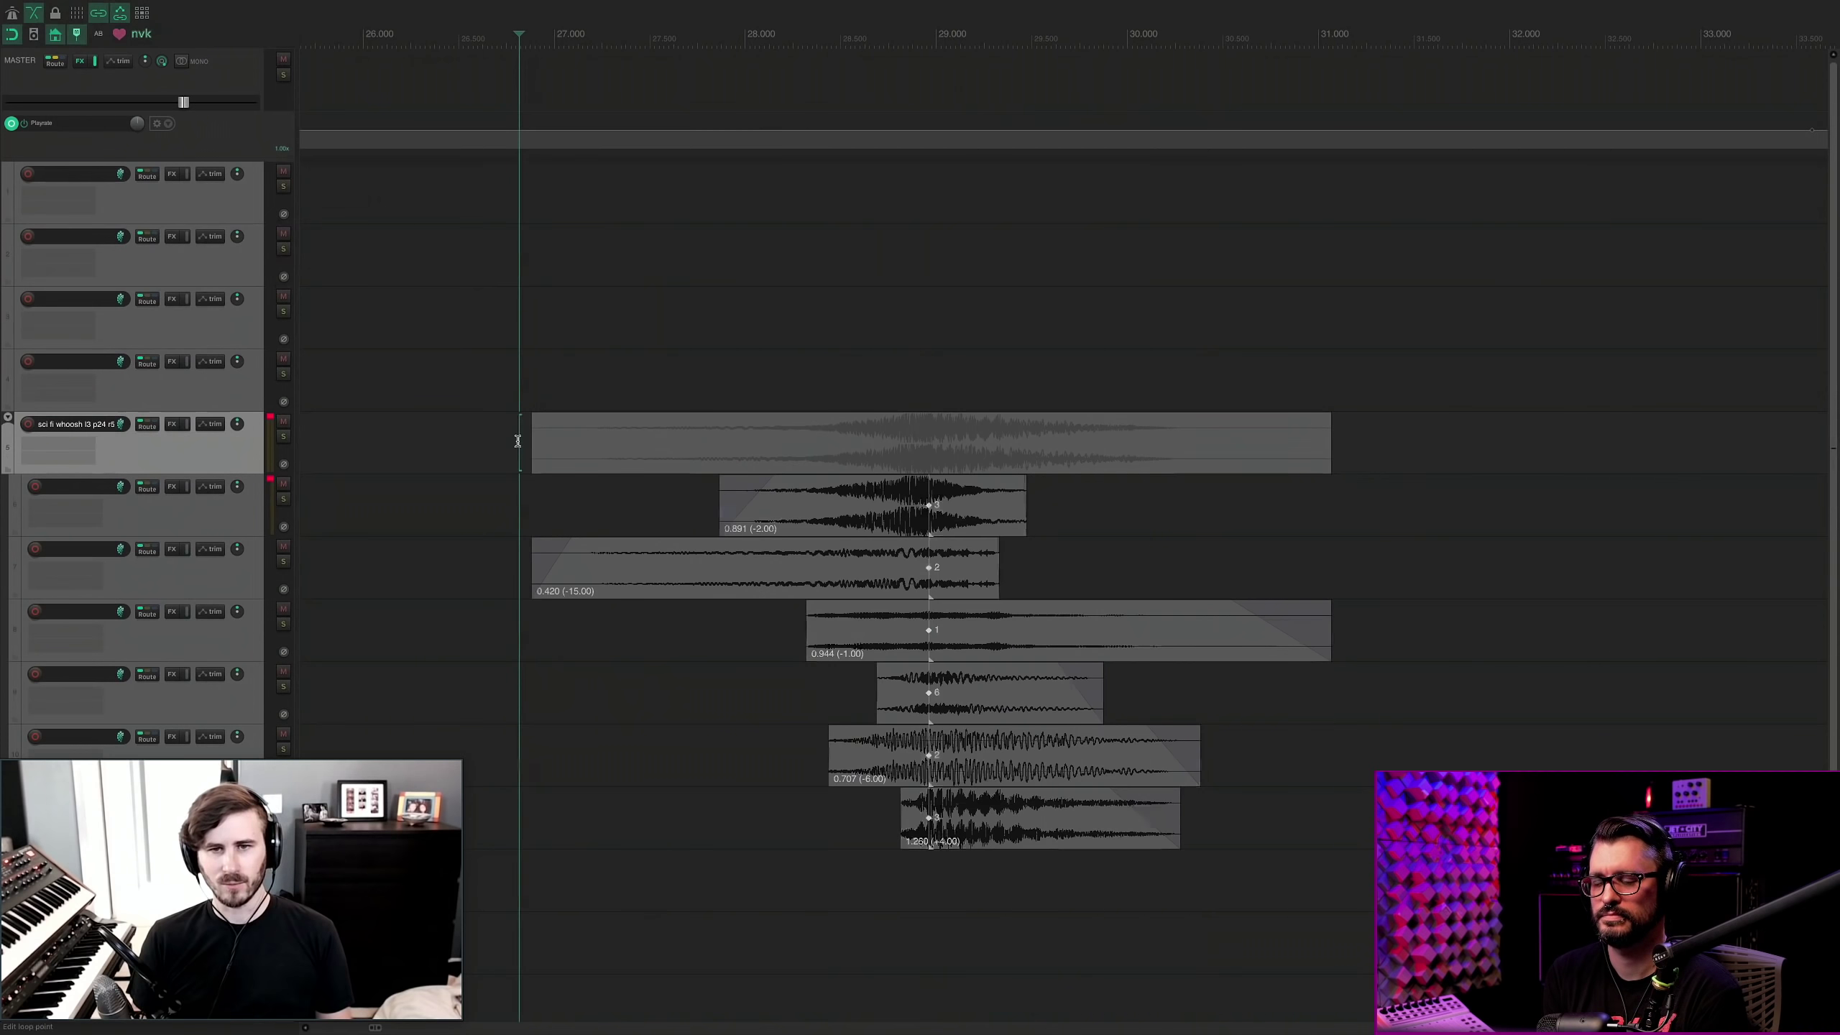
left_click(627, 429)
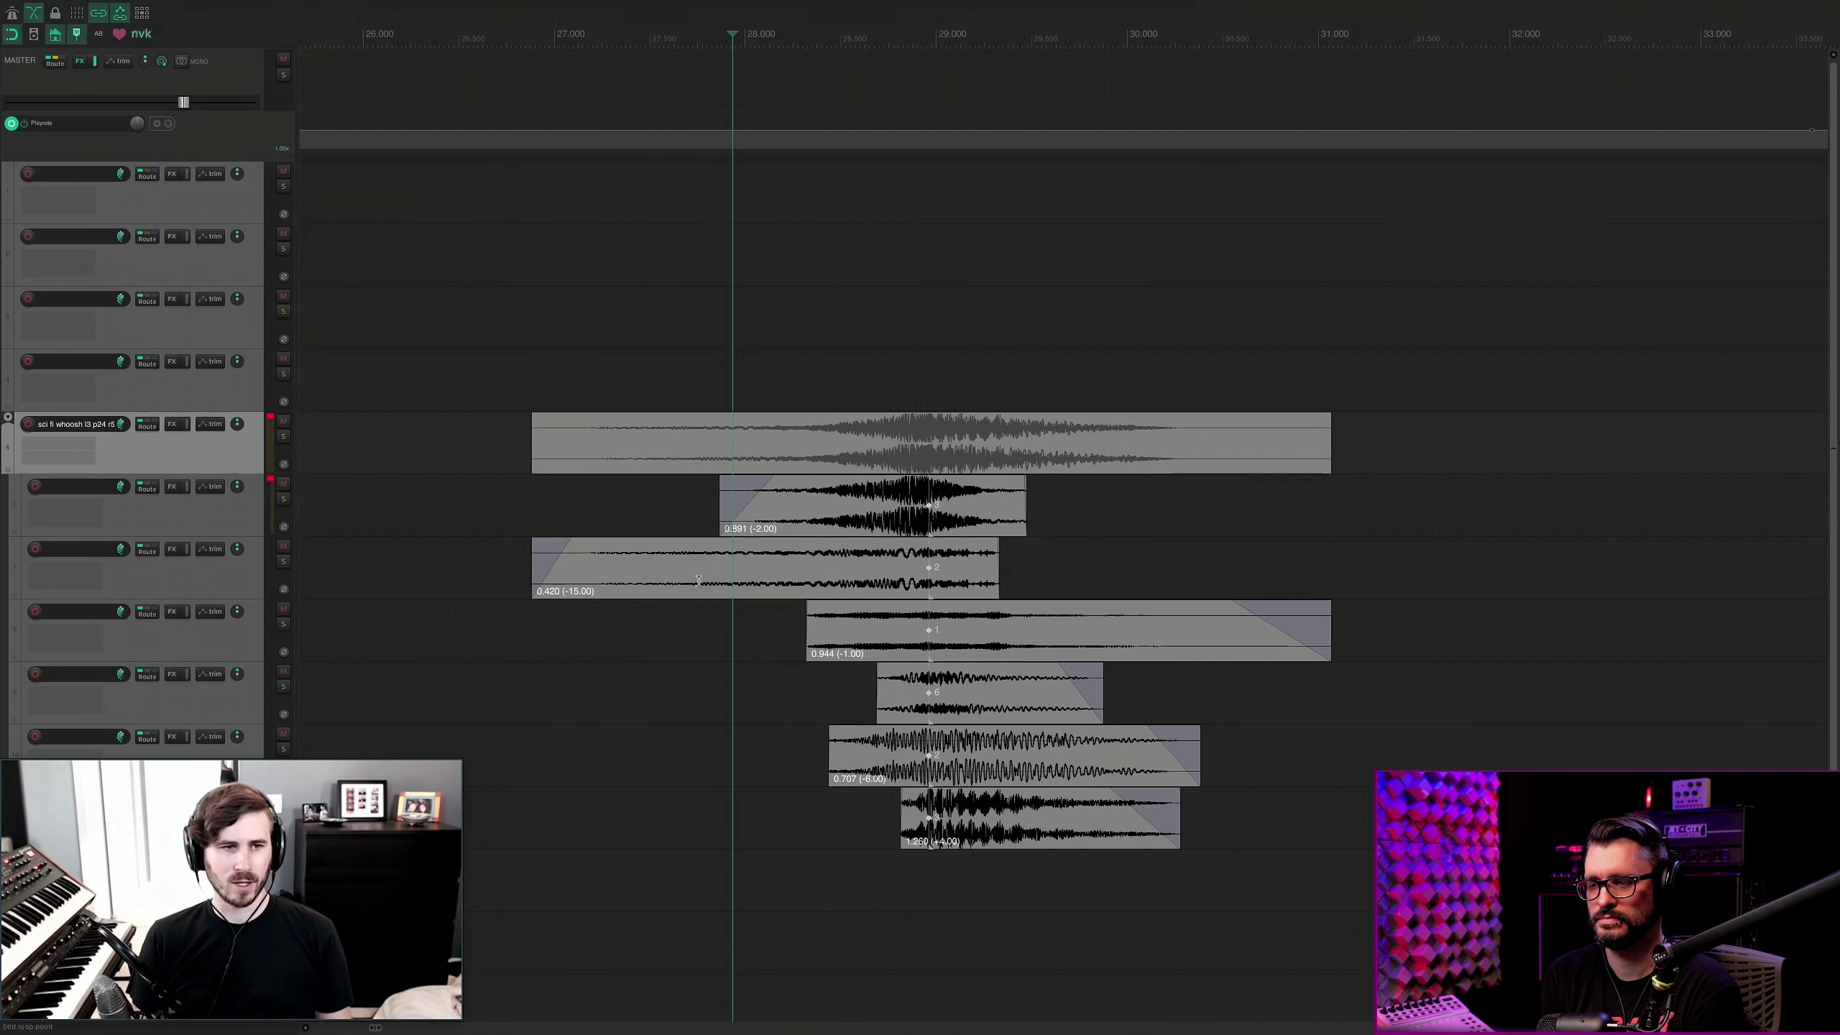
Name the folder's first layer track "fire".
double_click(85, 494)
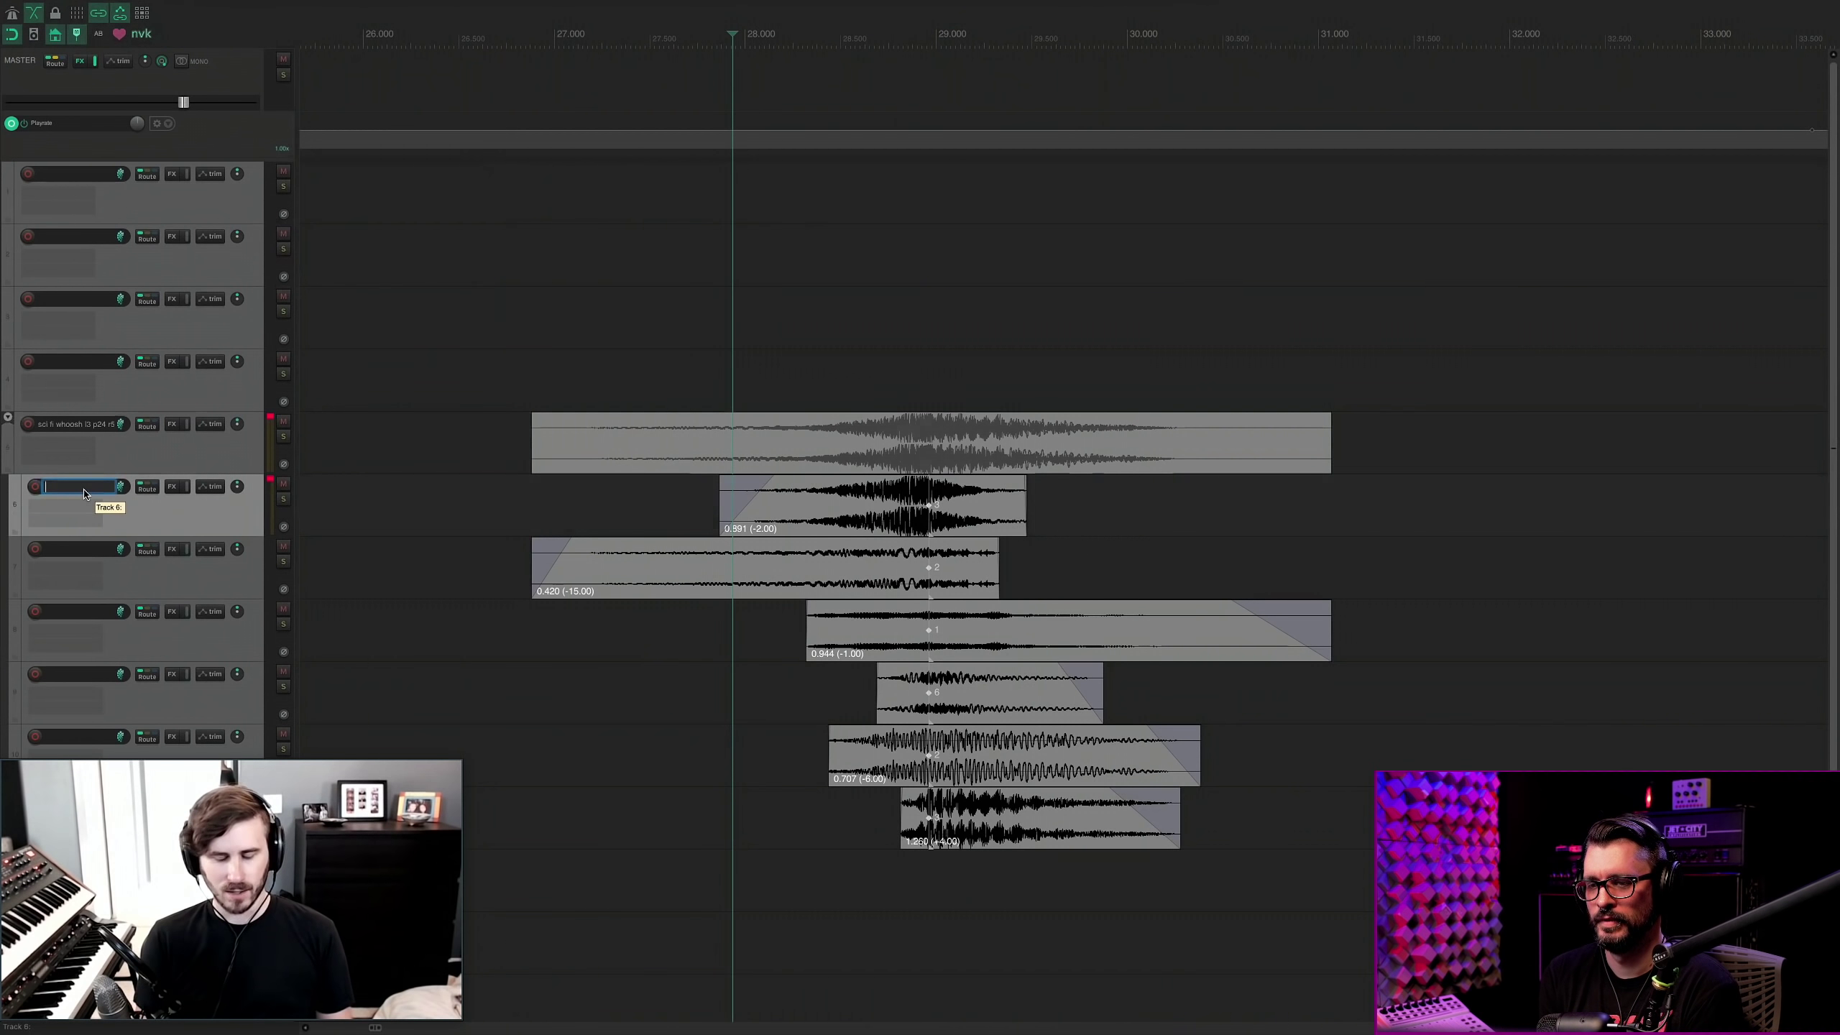
type("fire")
key("Return")
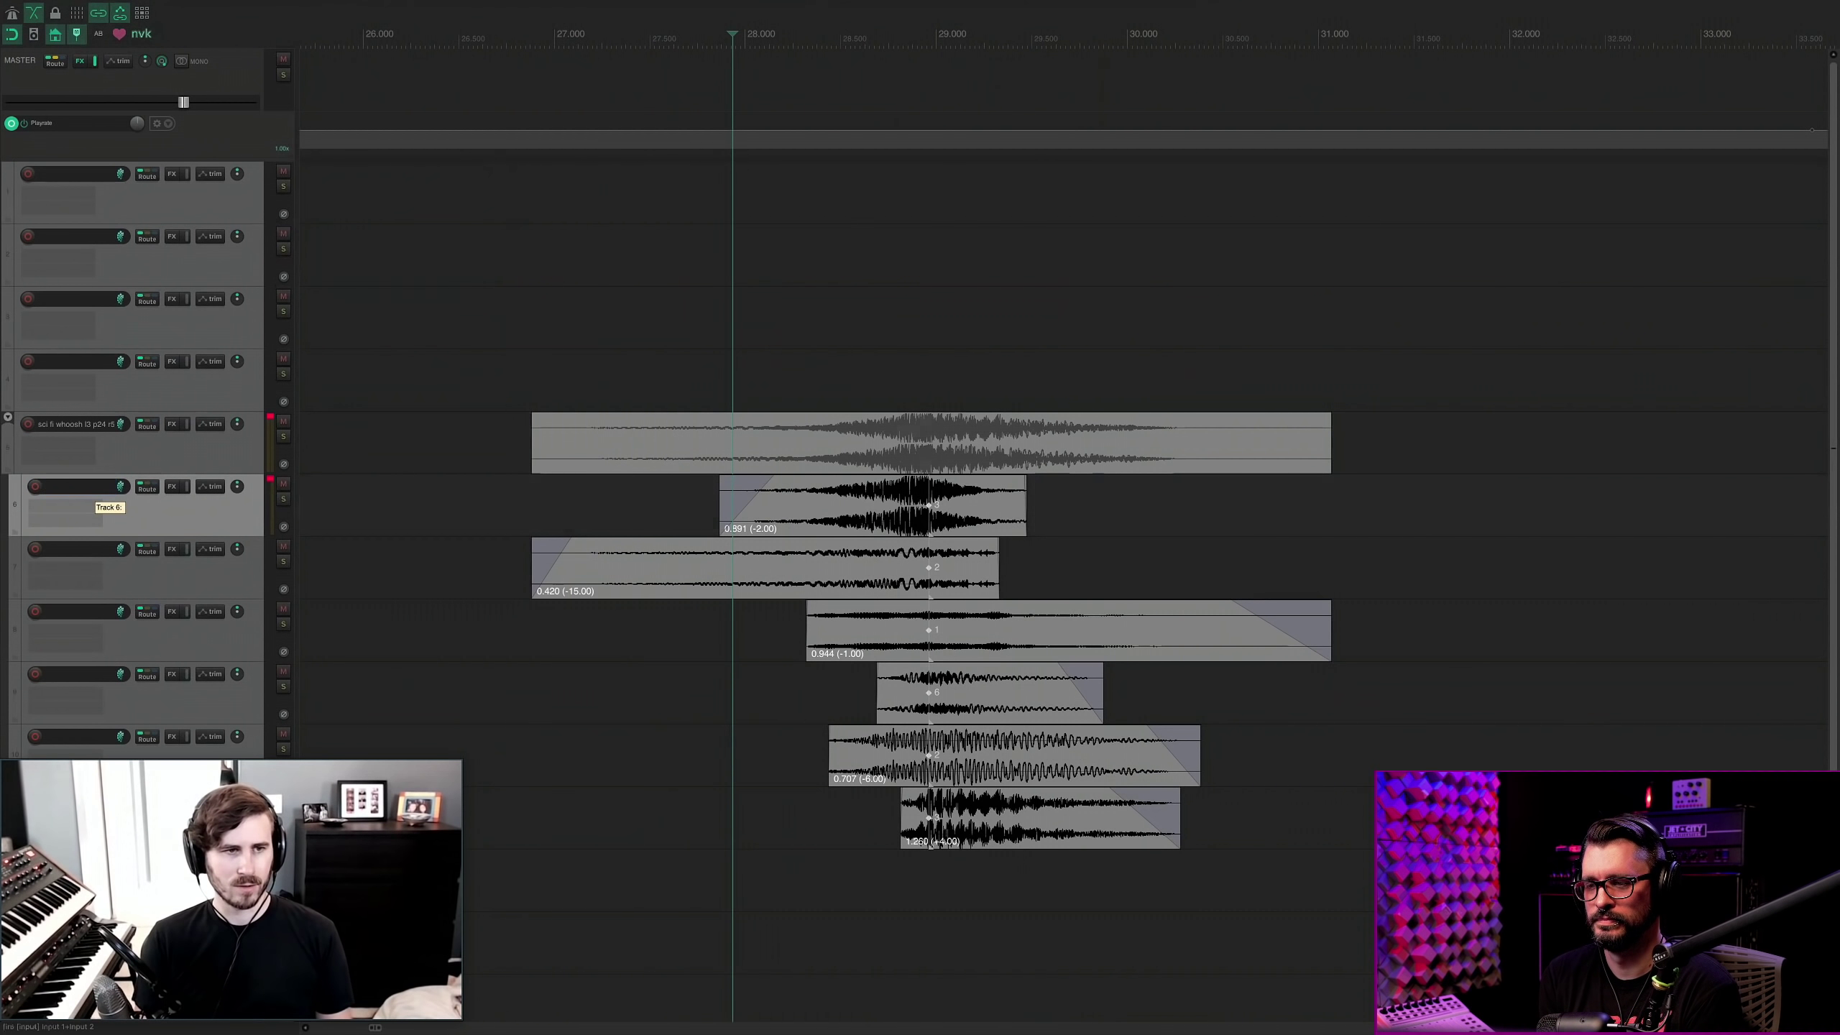
Switch the item on the fire layer track through three new variations, auditioning it soloed.
left_click(921, 507)
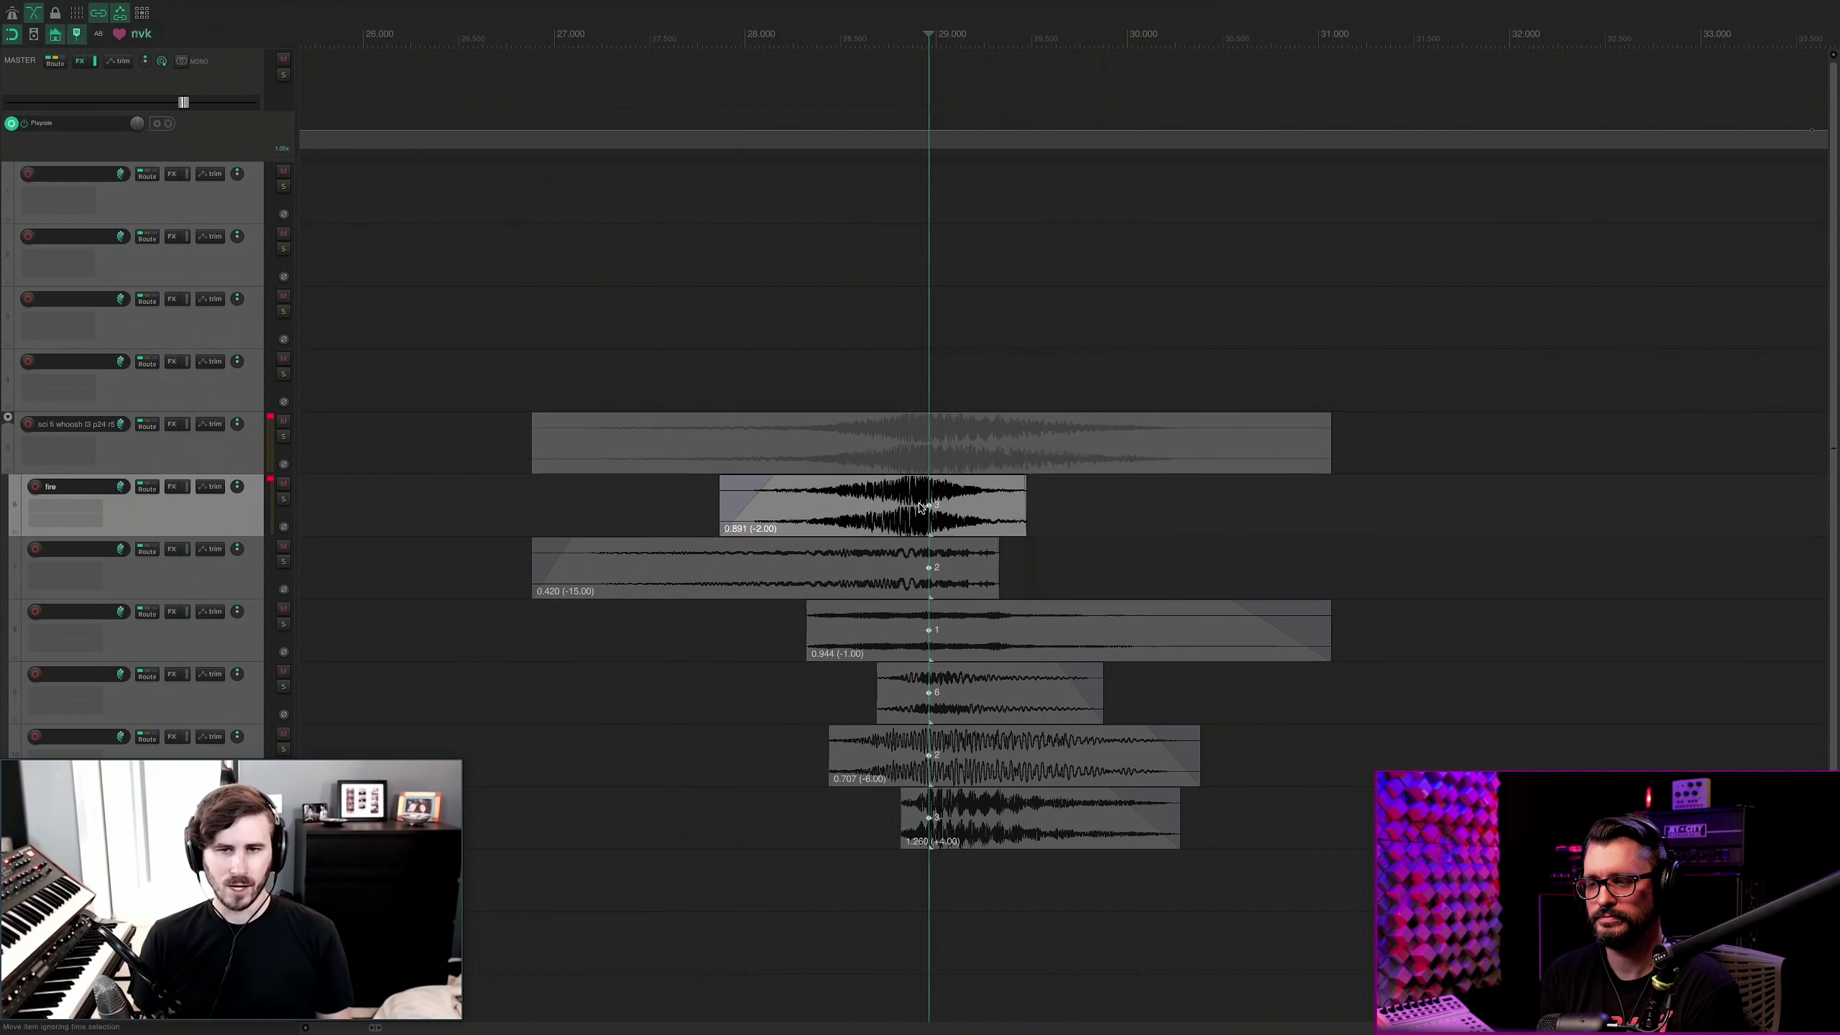
key("t")
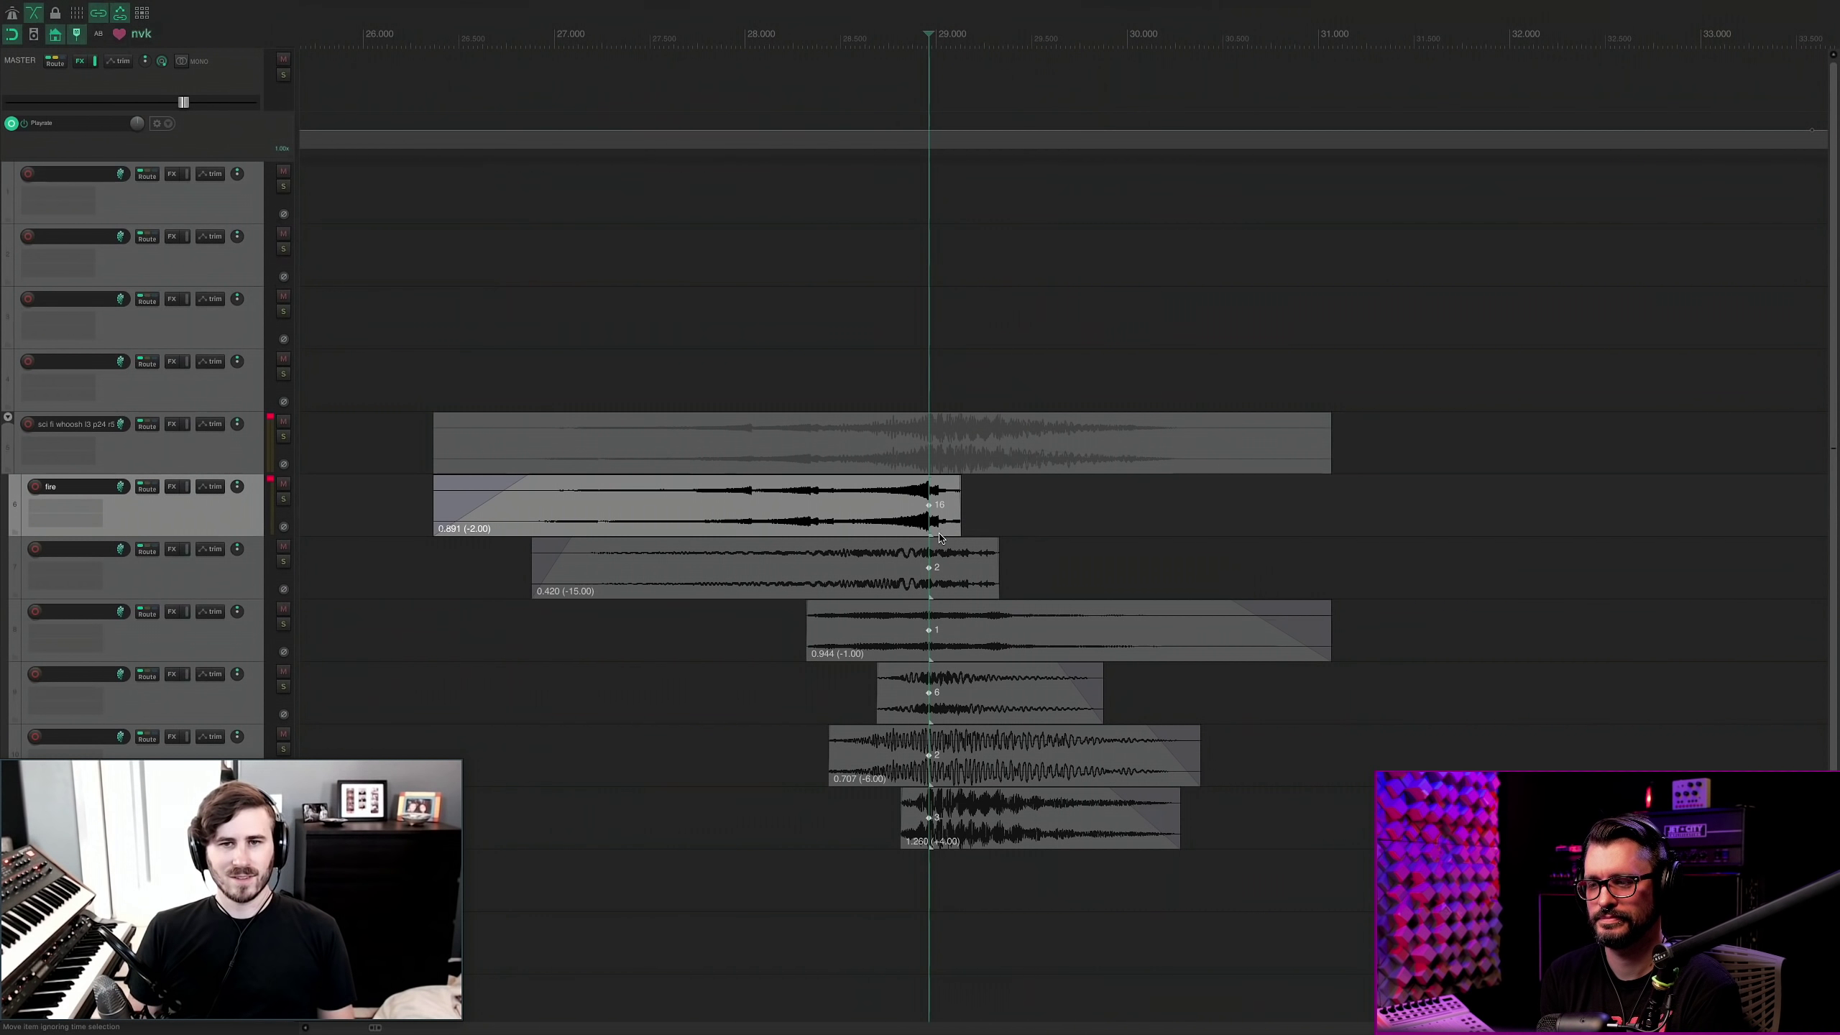
key("t")
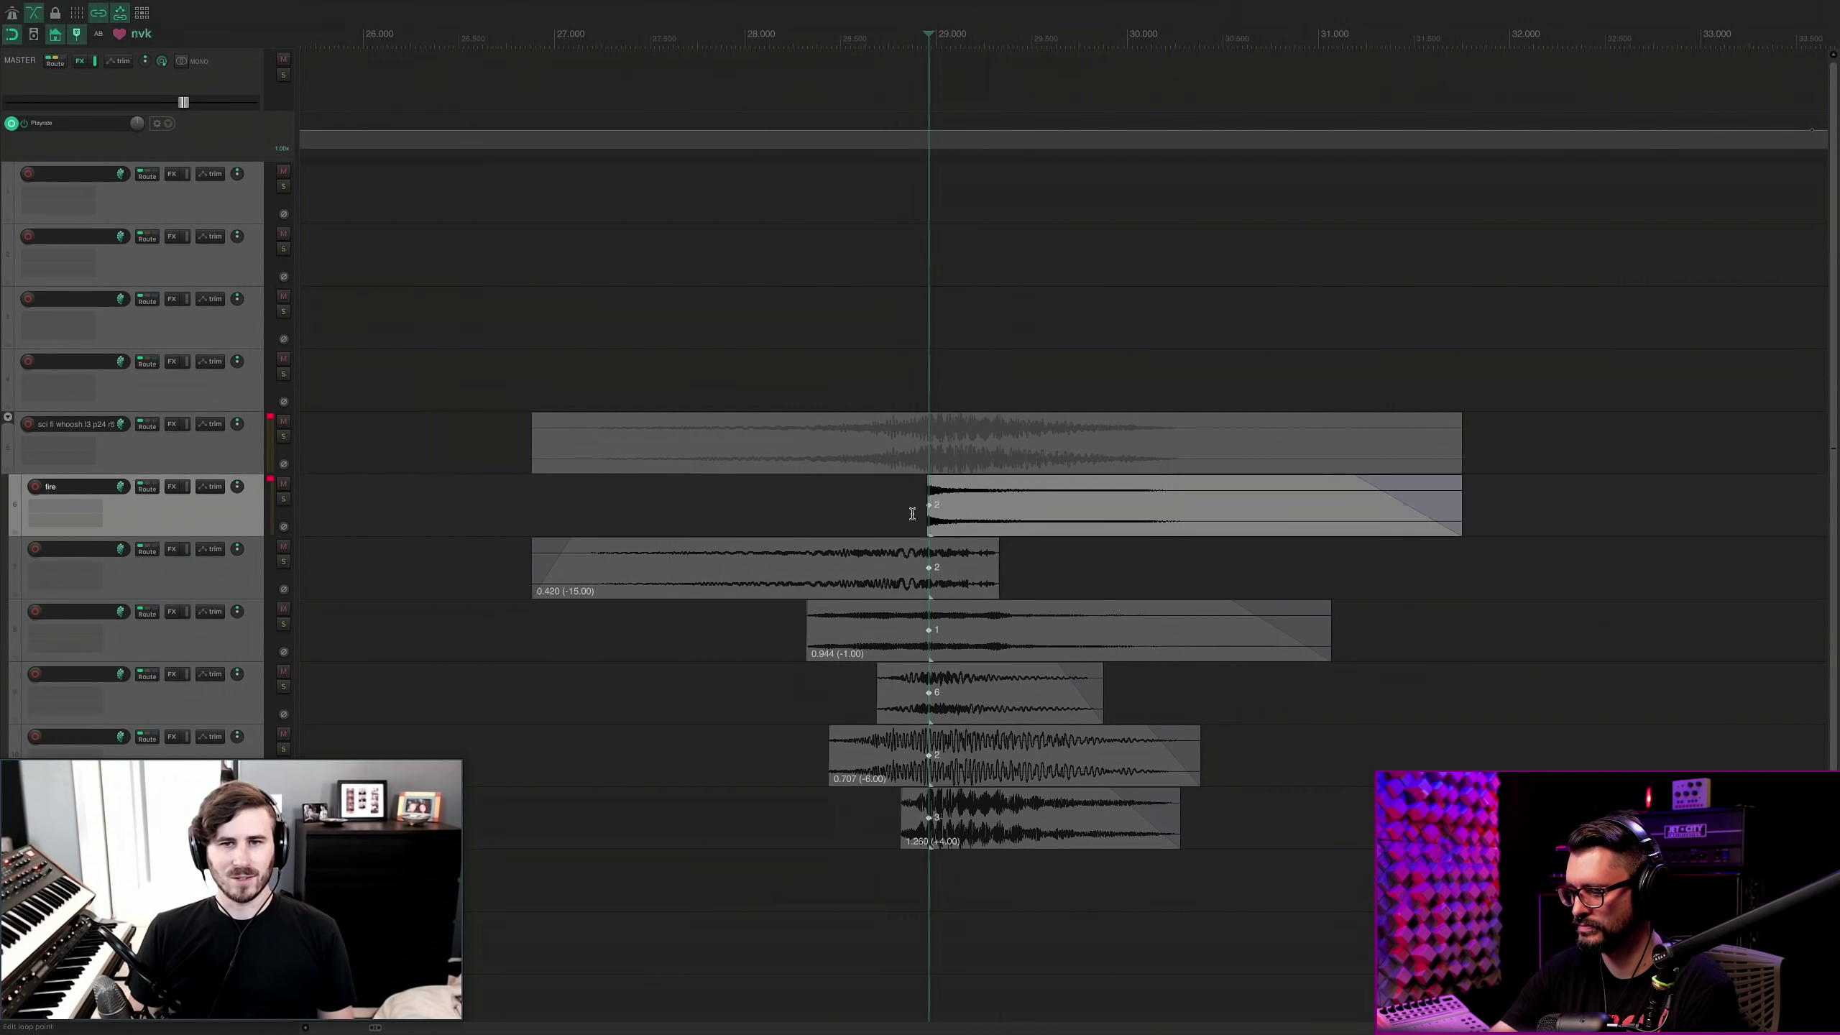
key("space")
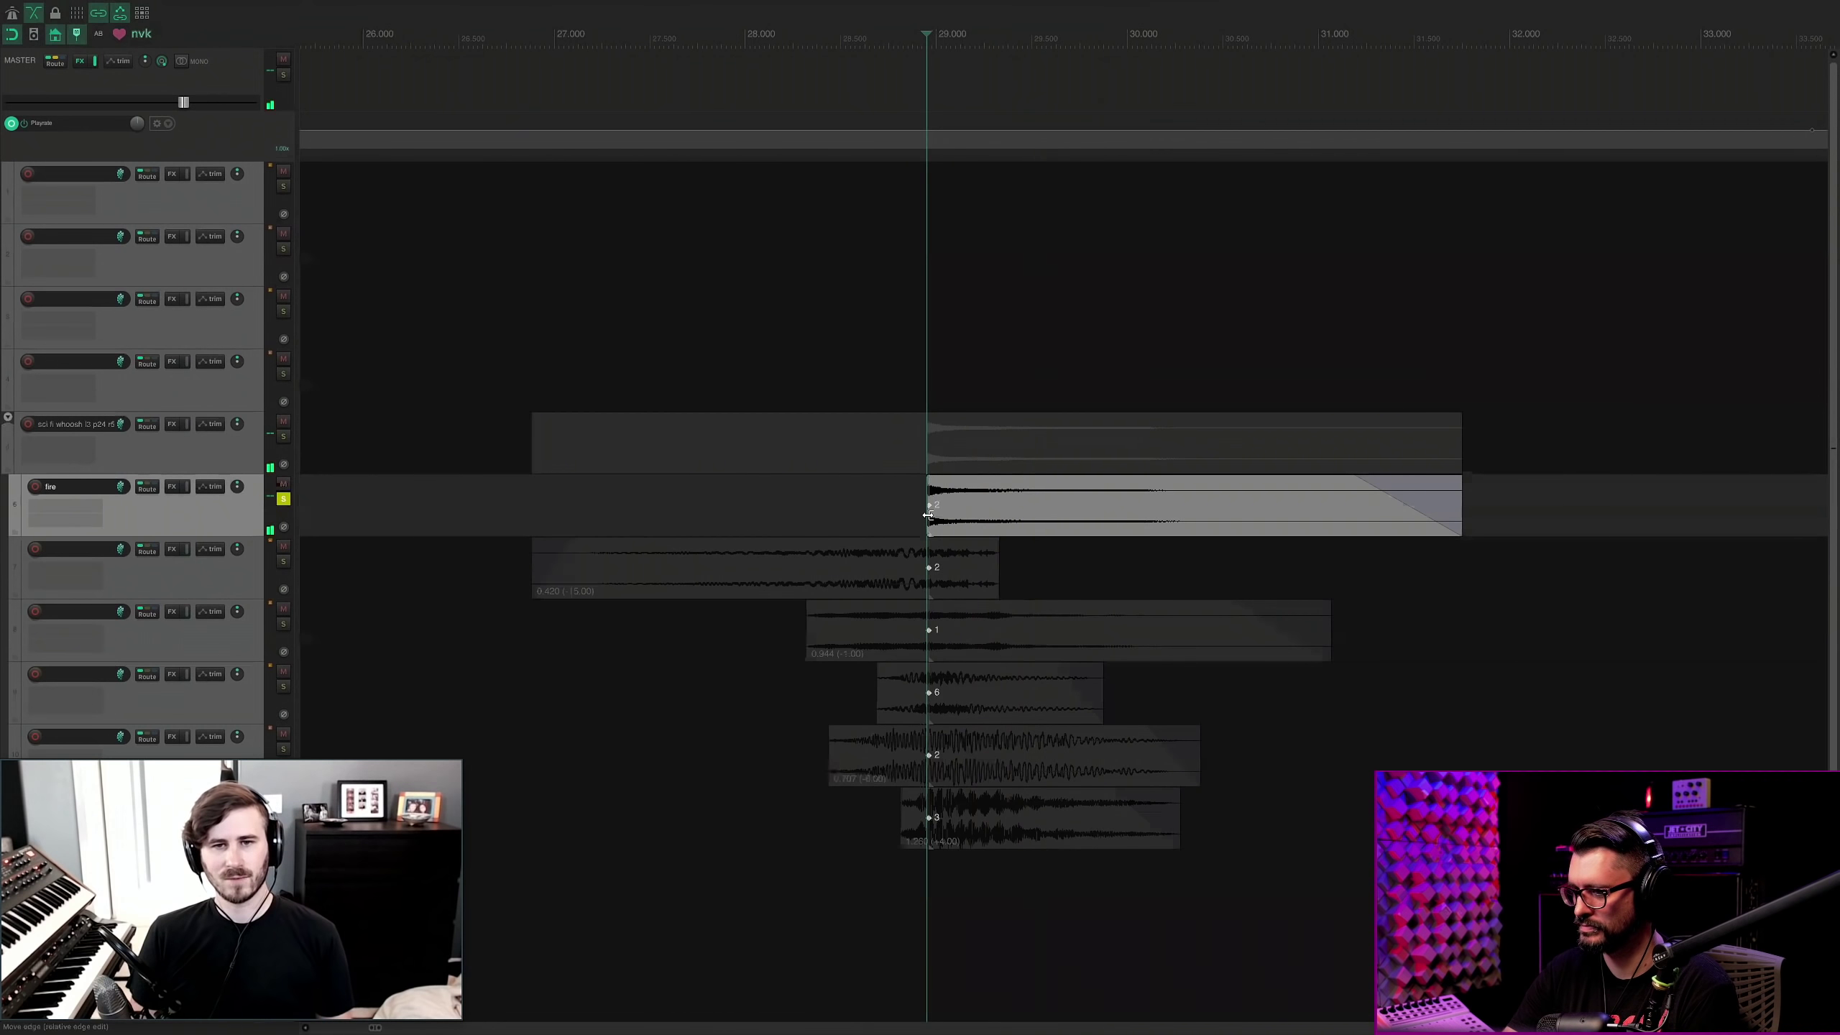
key("t")
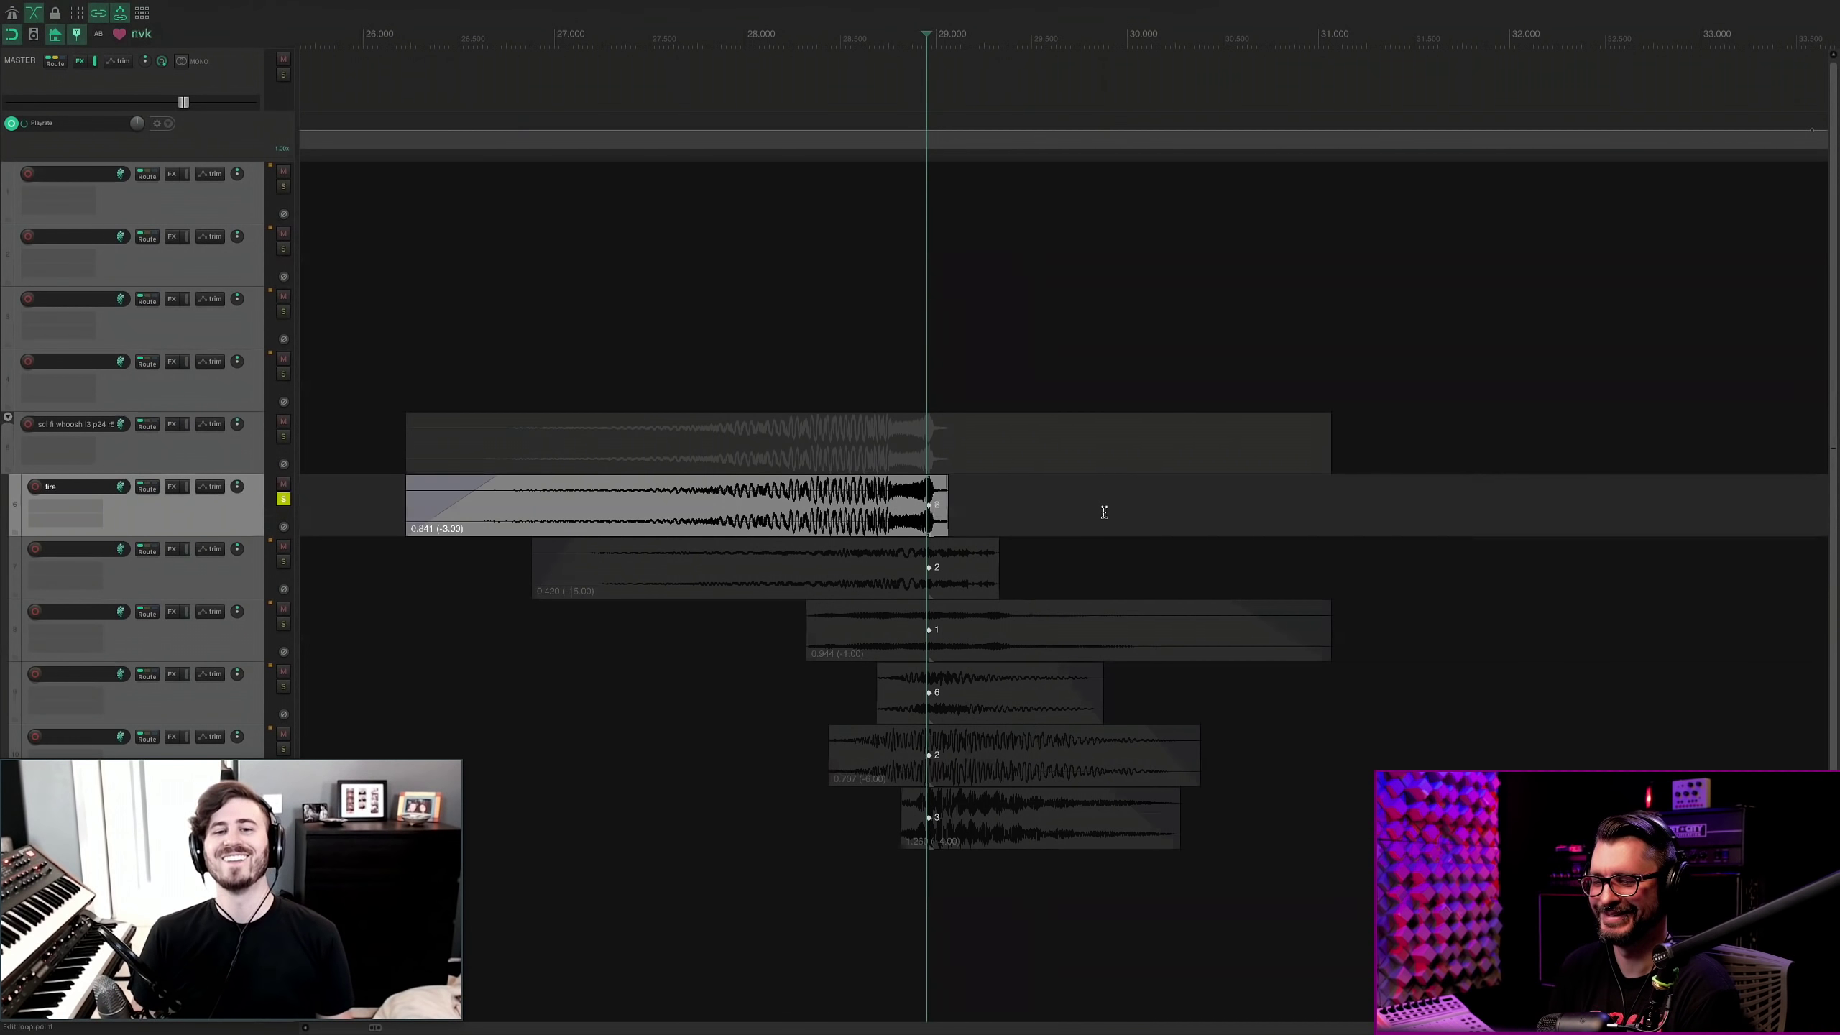
Audition the fire layer's new variation from its midsection and reverse the item.
left_click(730, 513)
key("space")
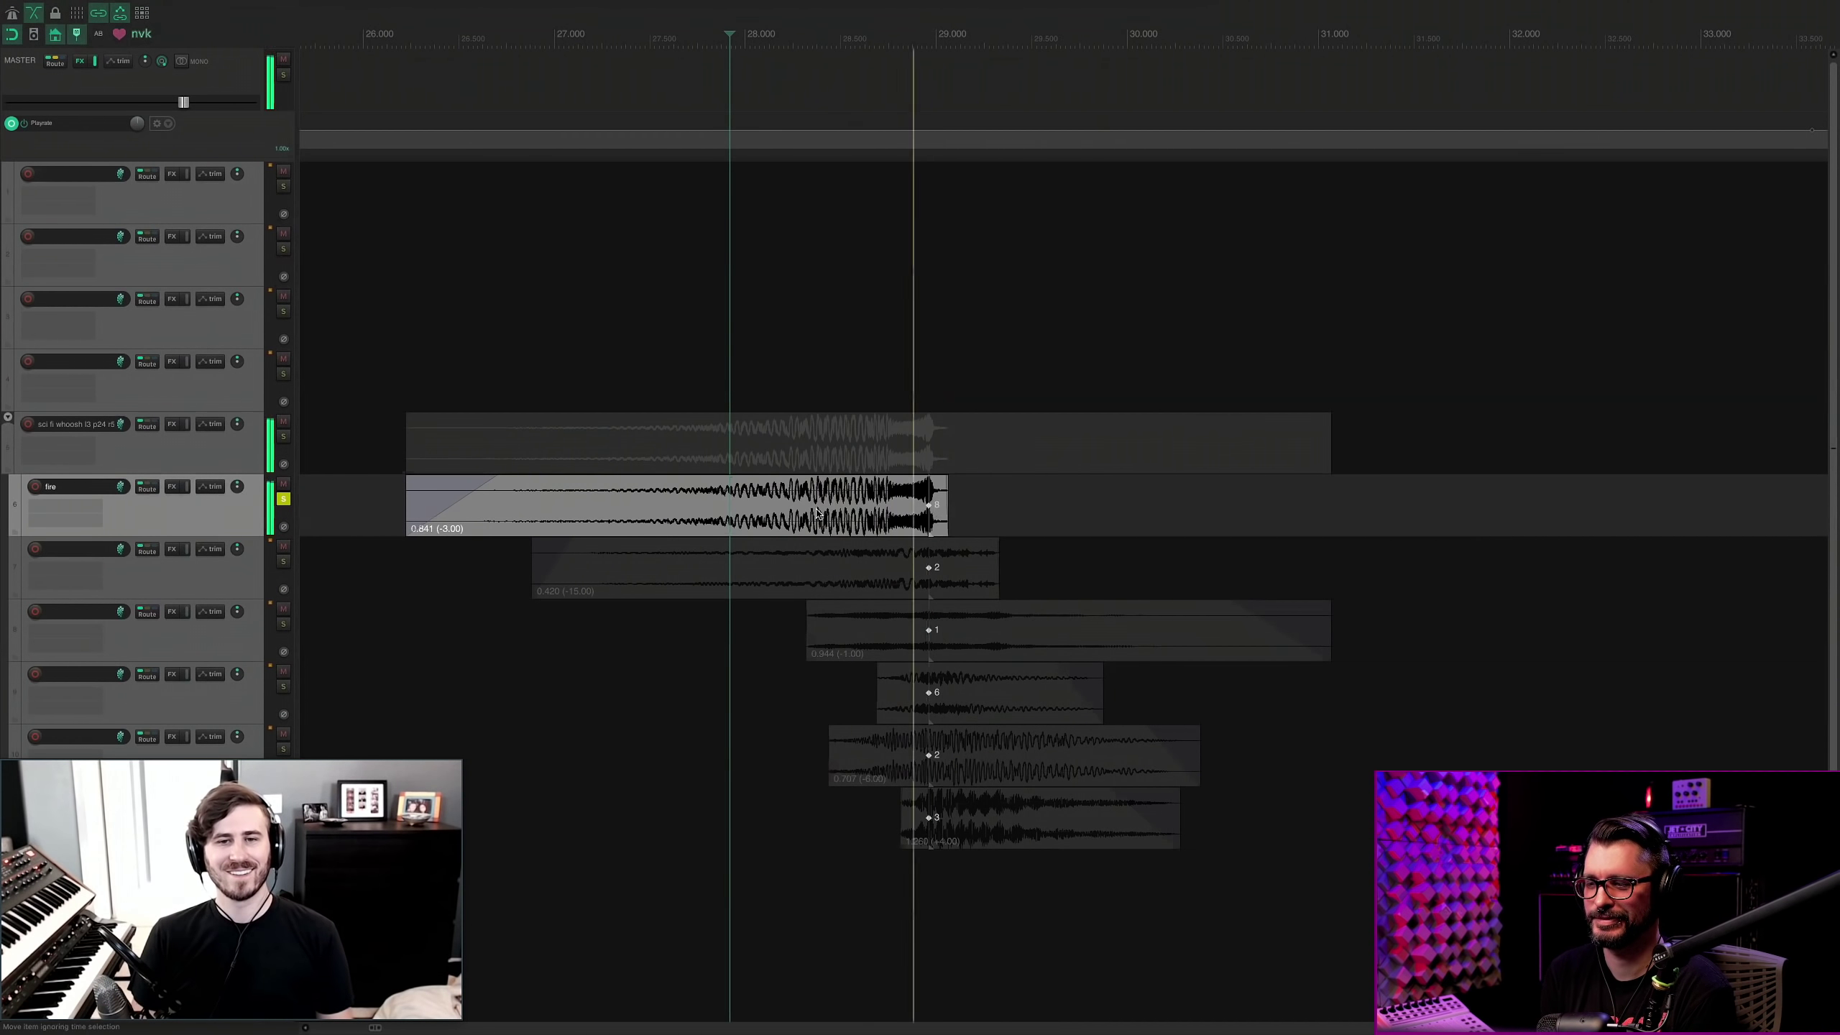
key("space")
left_click(817, 512)
key("r")
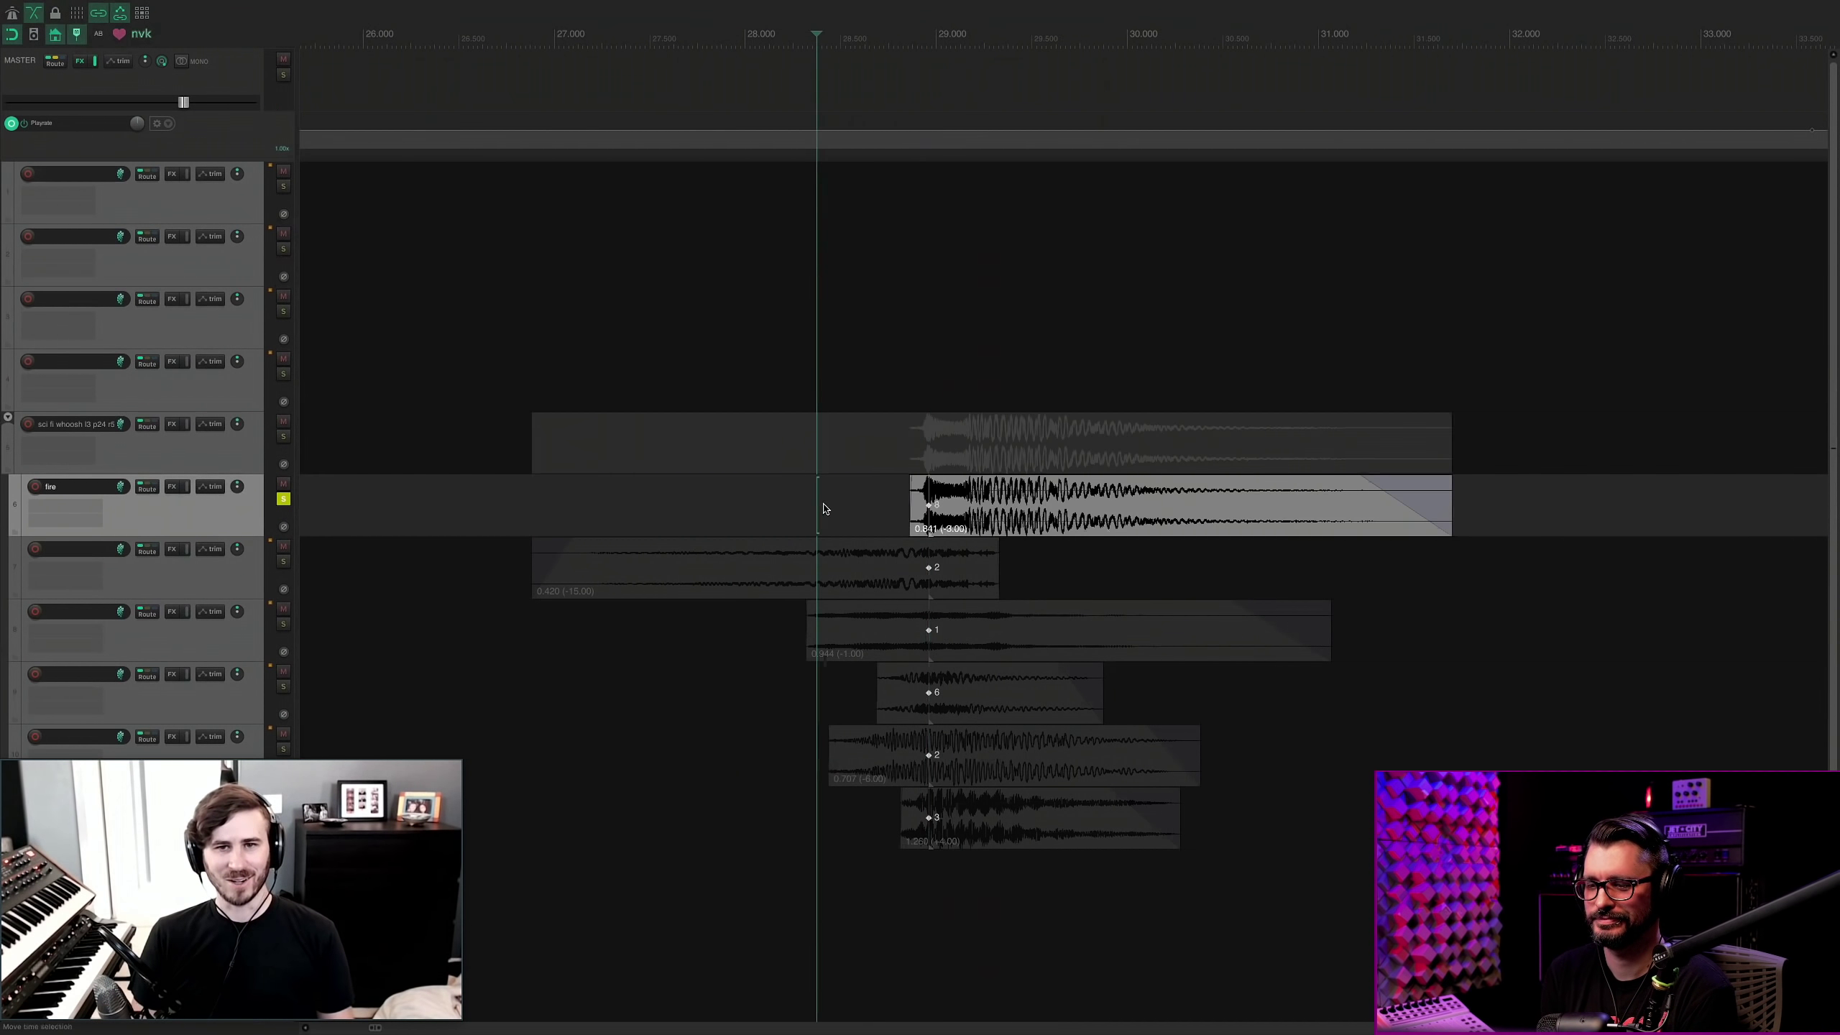
Audition the fire layer's item from its start and reselect the sci fi whoosh folder item.
left_click(919, 511)
key("space")
key("space")
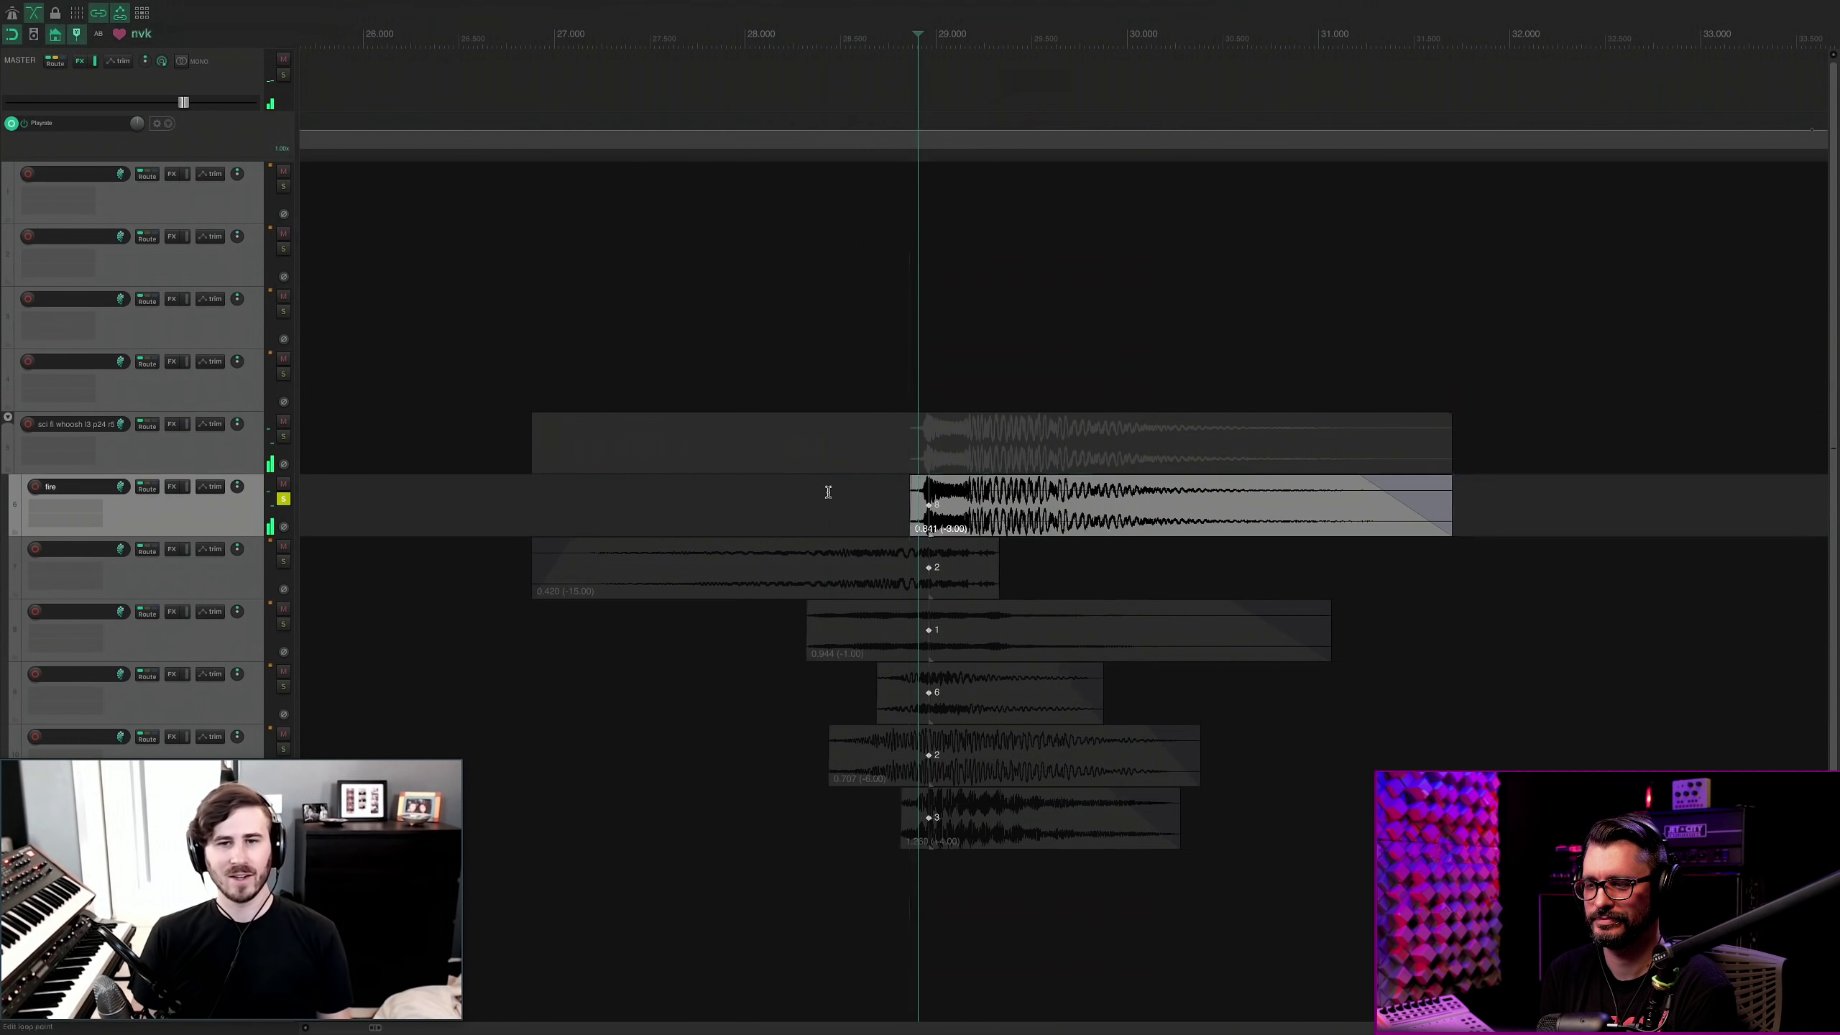
left_click(828, 492)
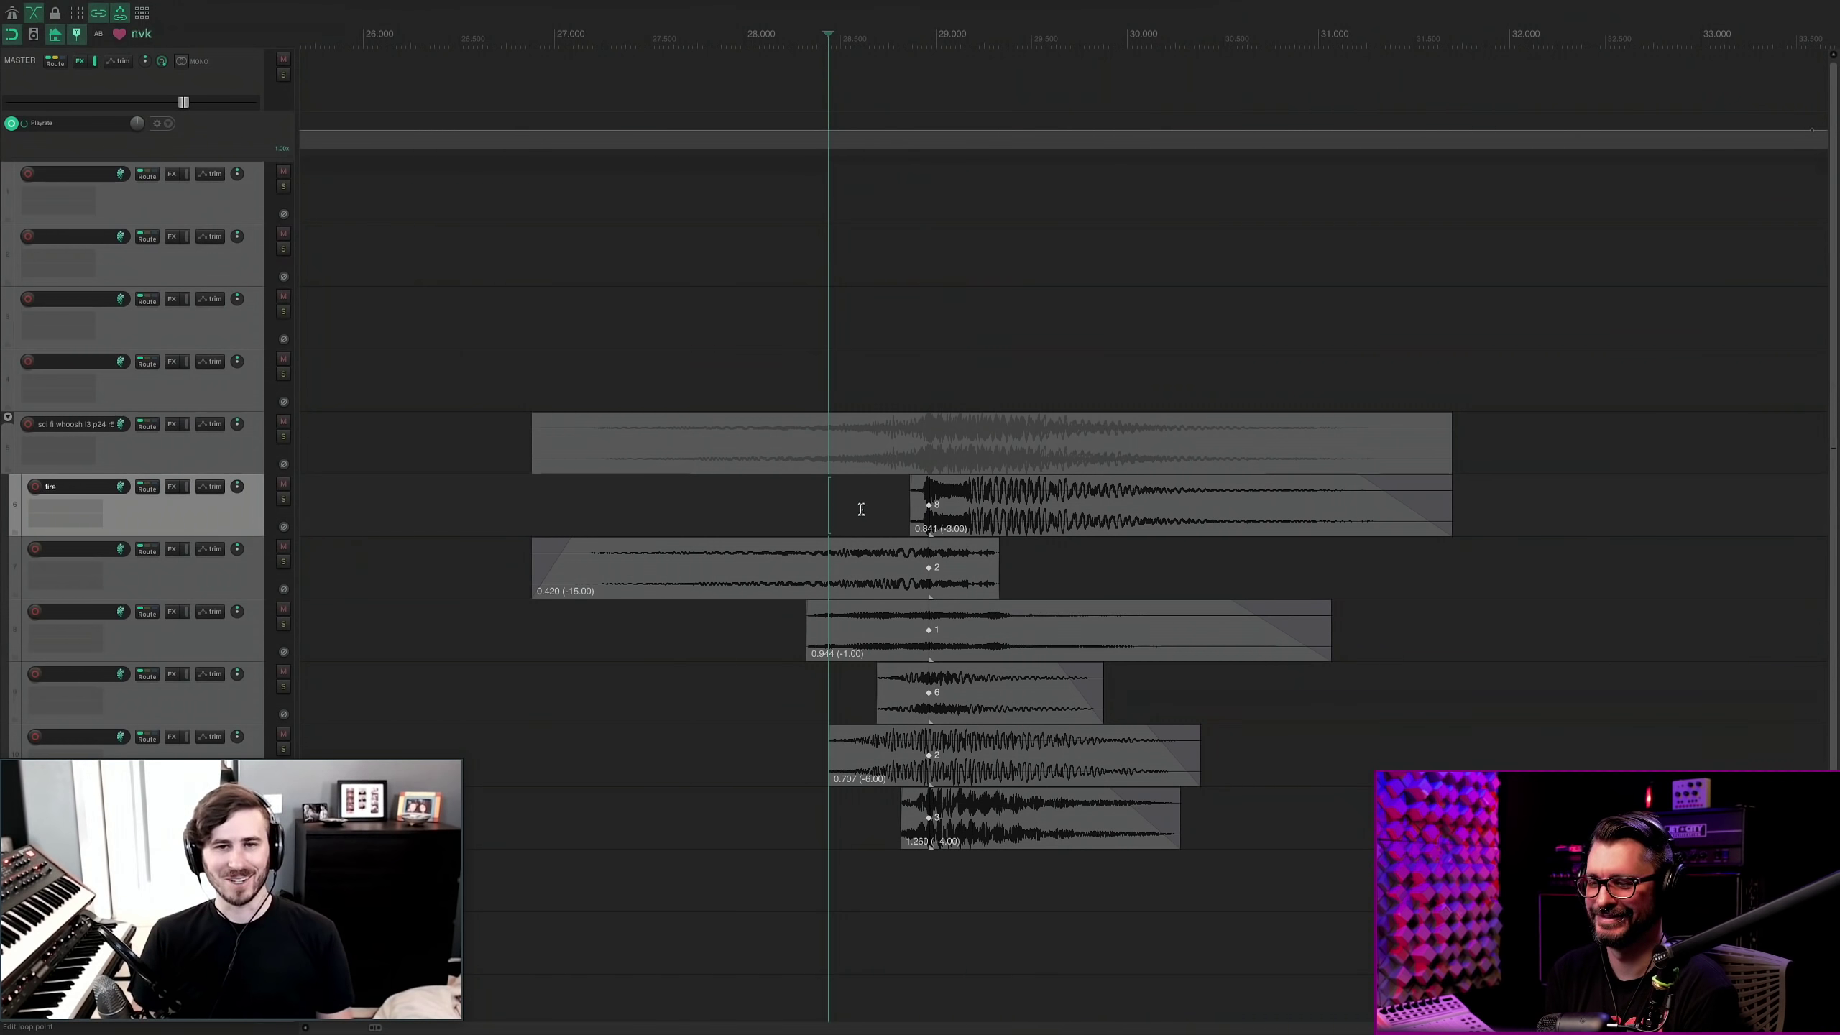
left_click(915, 507)
key("space")
key("space")
left_click(764, 502)
left_click(901, 443)
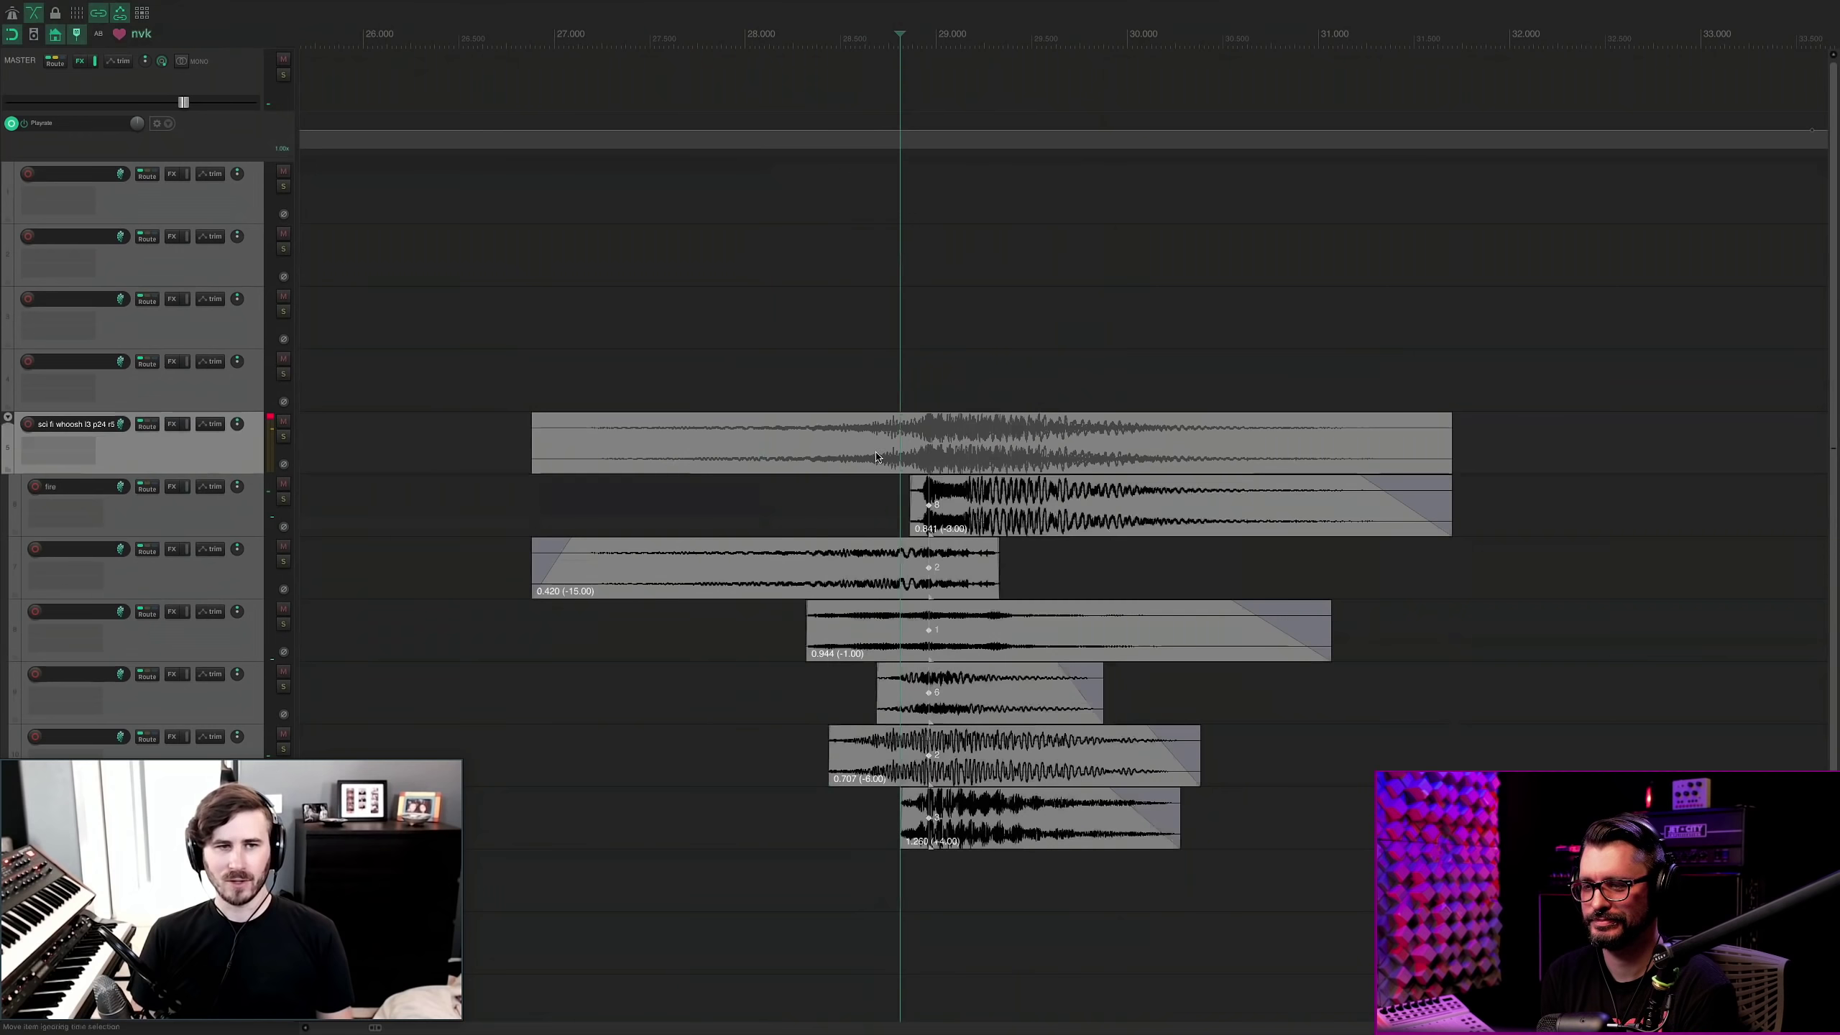
Name the folder's second layer track "water" and its third layer track "ice".
double_click(63, 549)
type("water")
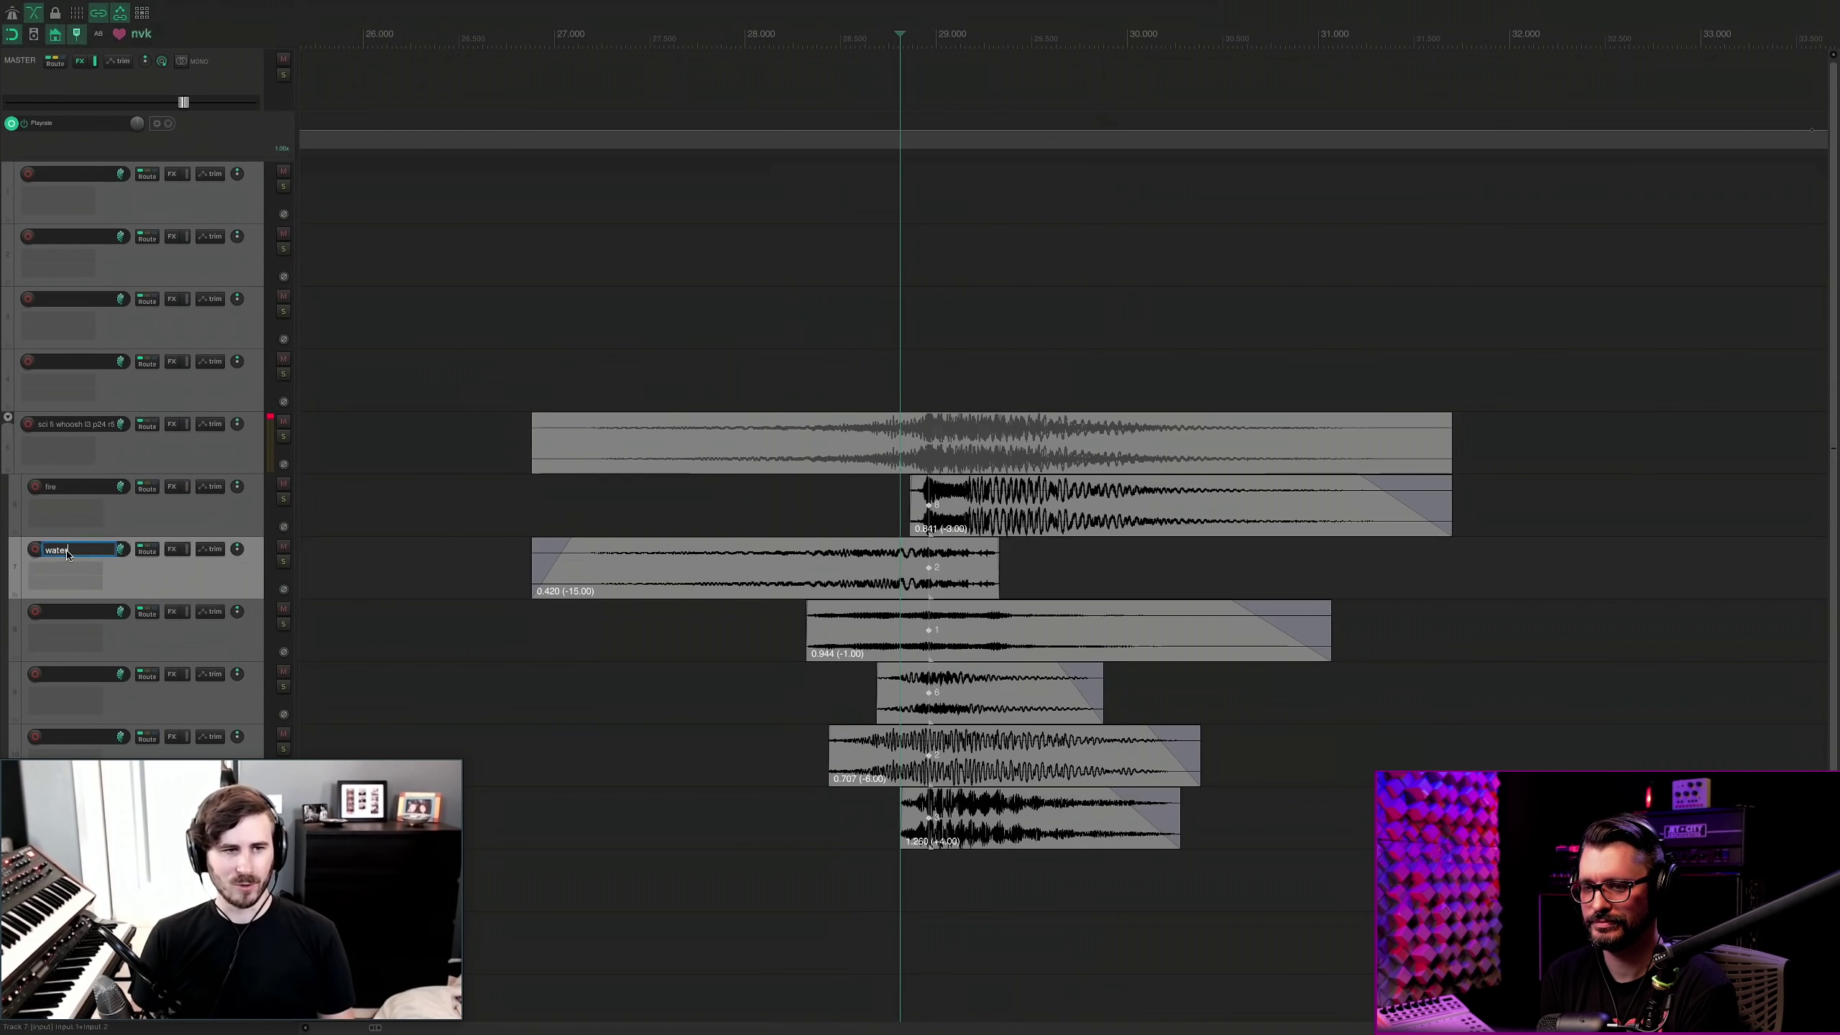
key("Return")
double_click(72, 613)
type("ice")
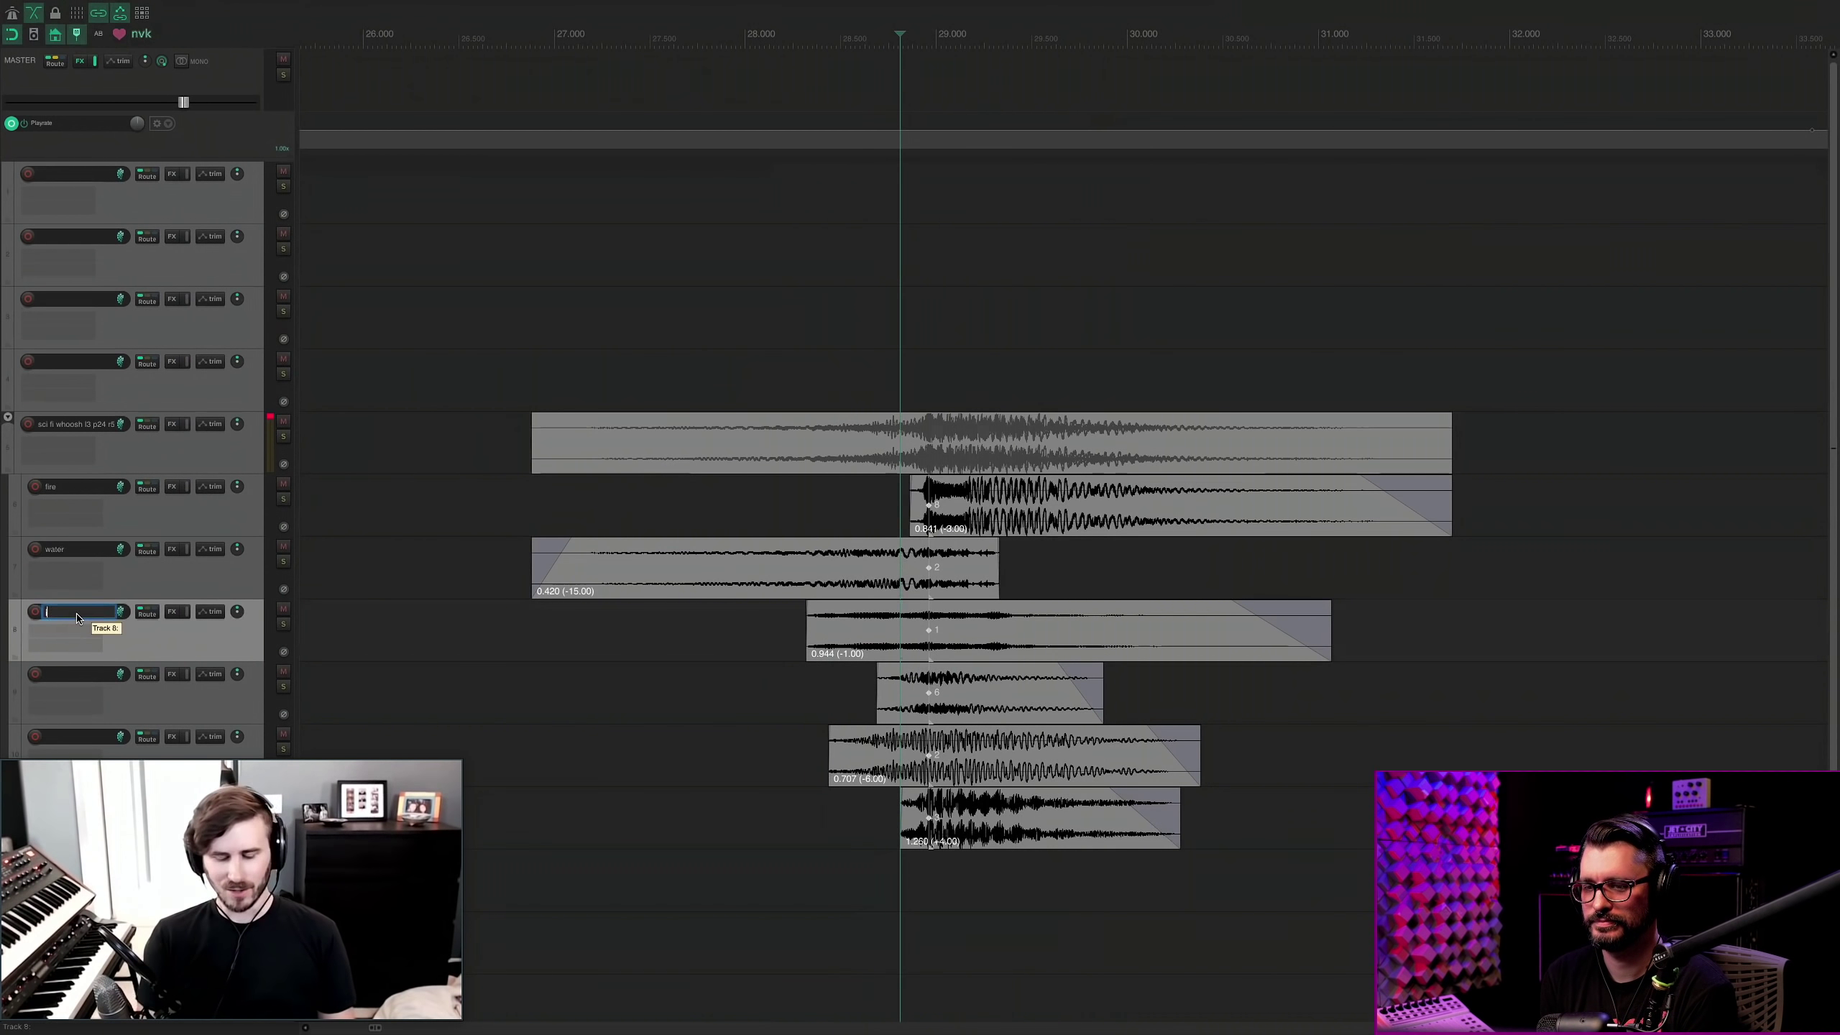
key("Return")
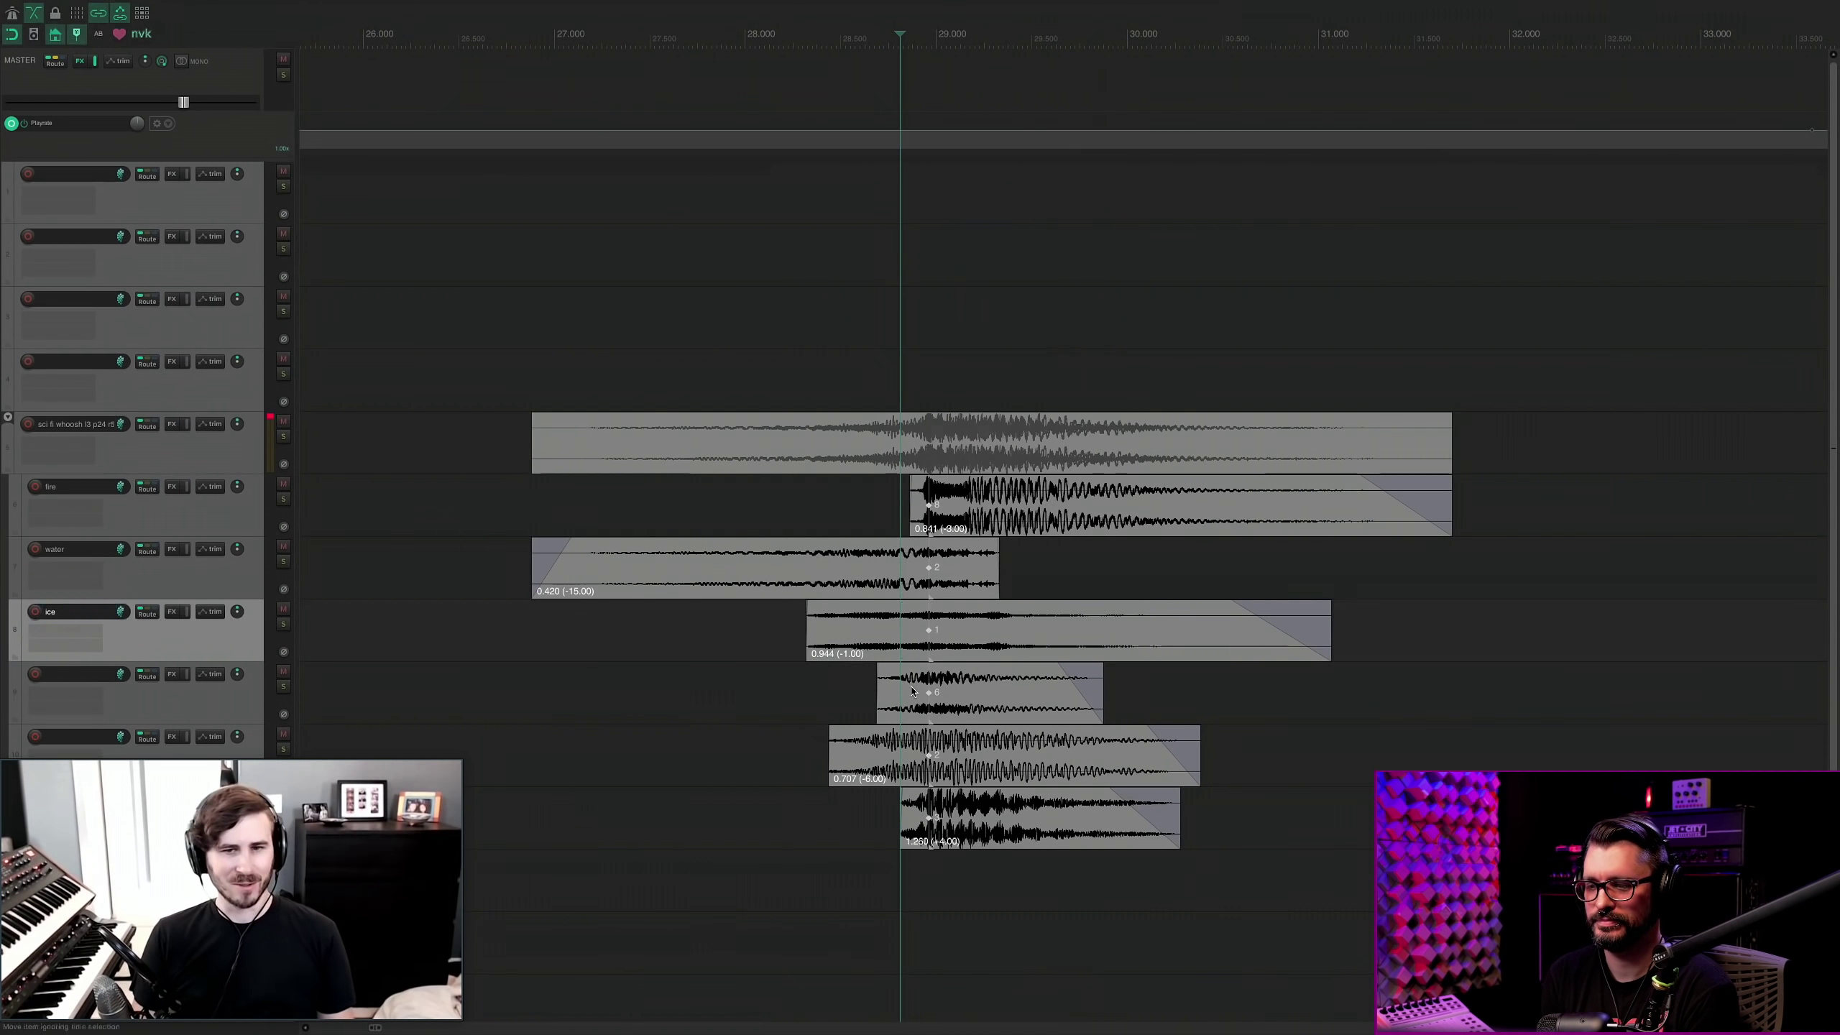
Switch the whole sci fi whoosh folder item to a new variation and audition it from its start.
left_click(878, 435)
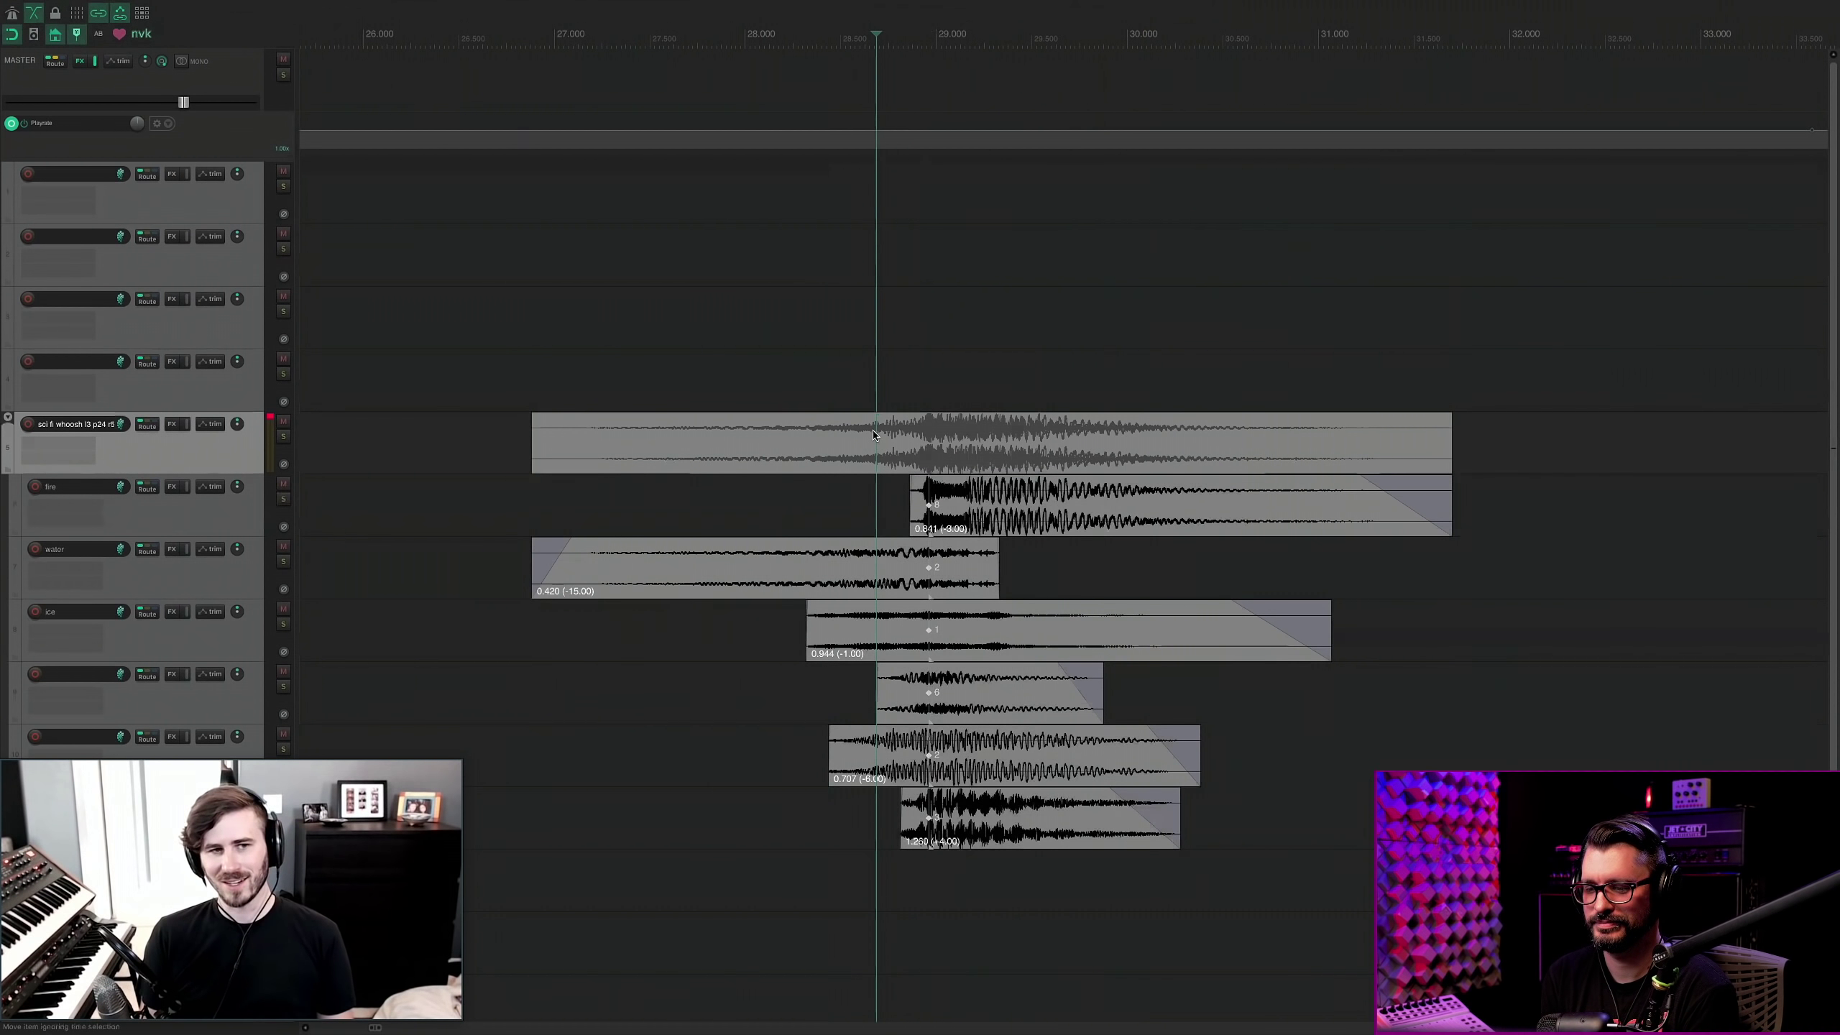
key("r")
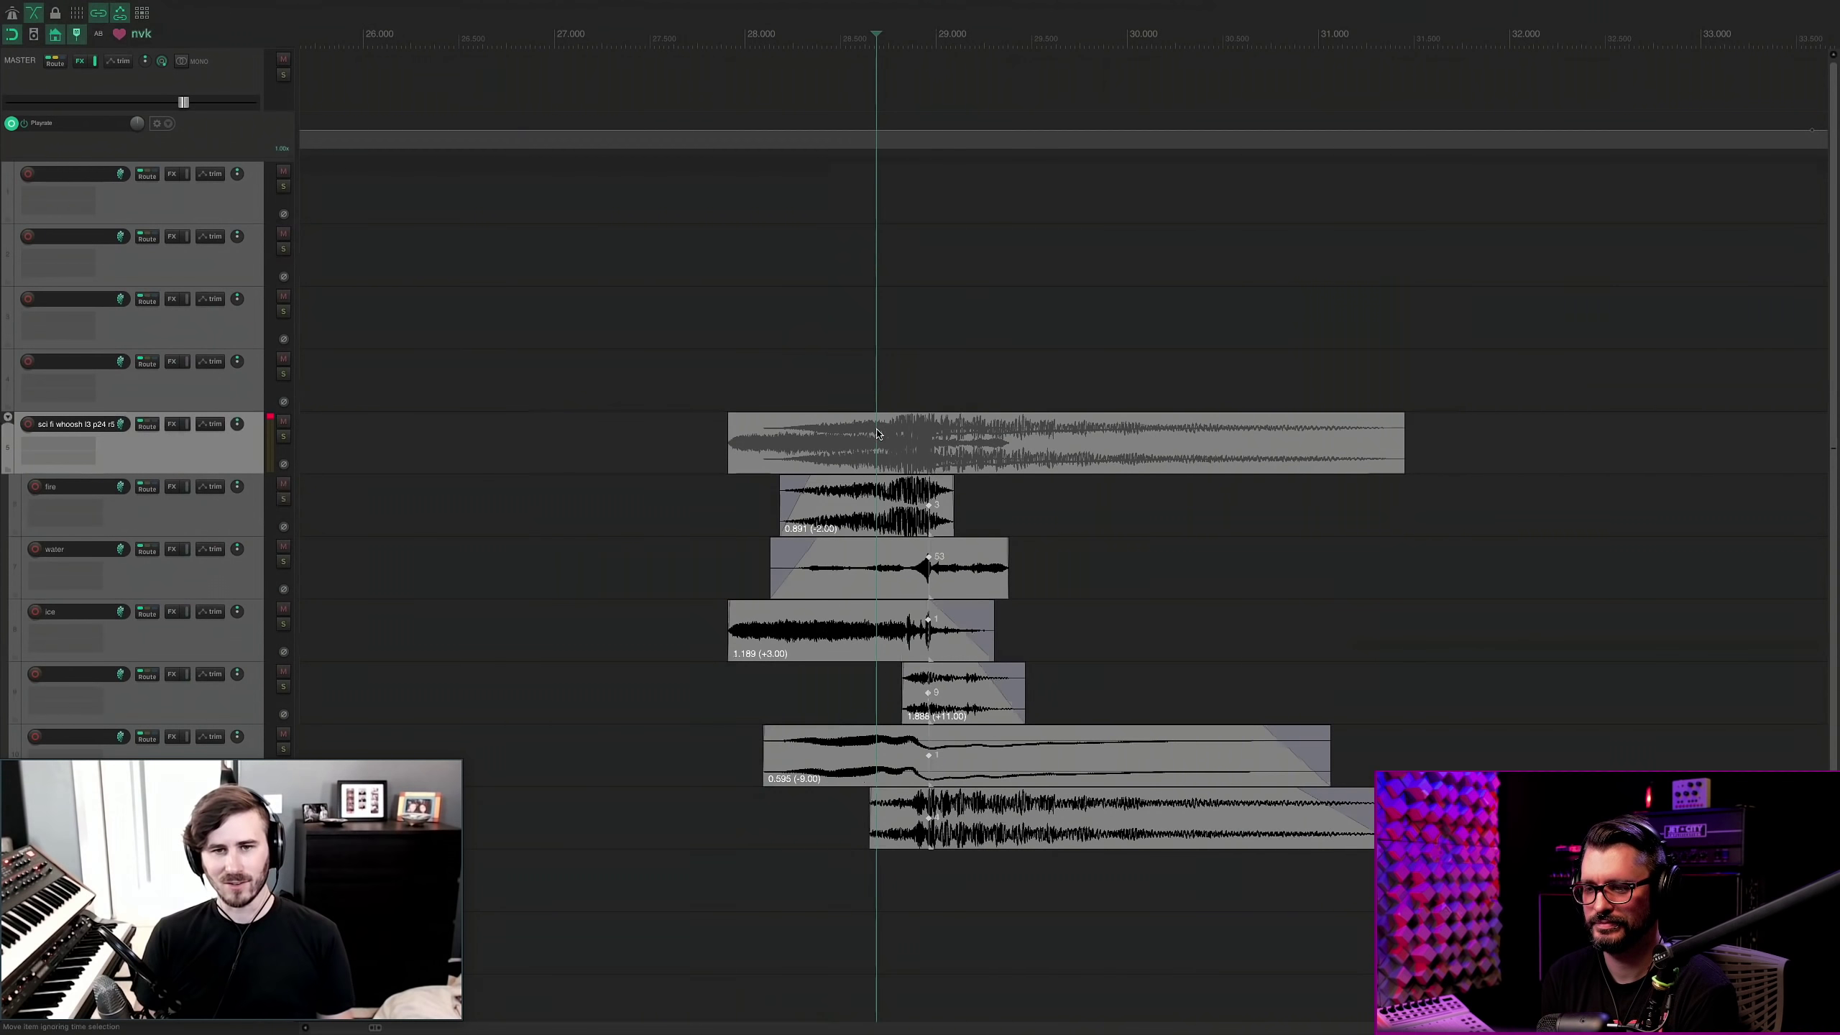
key("space")
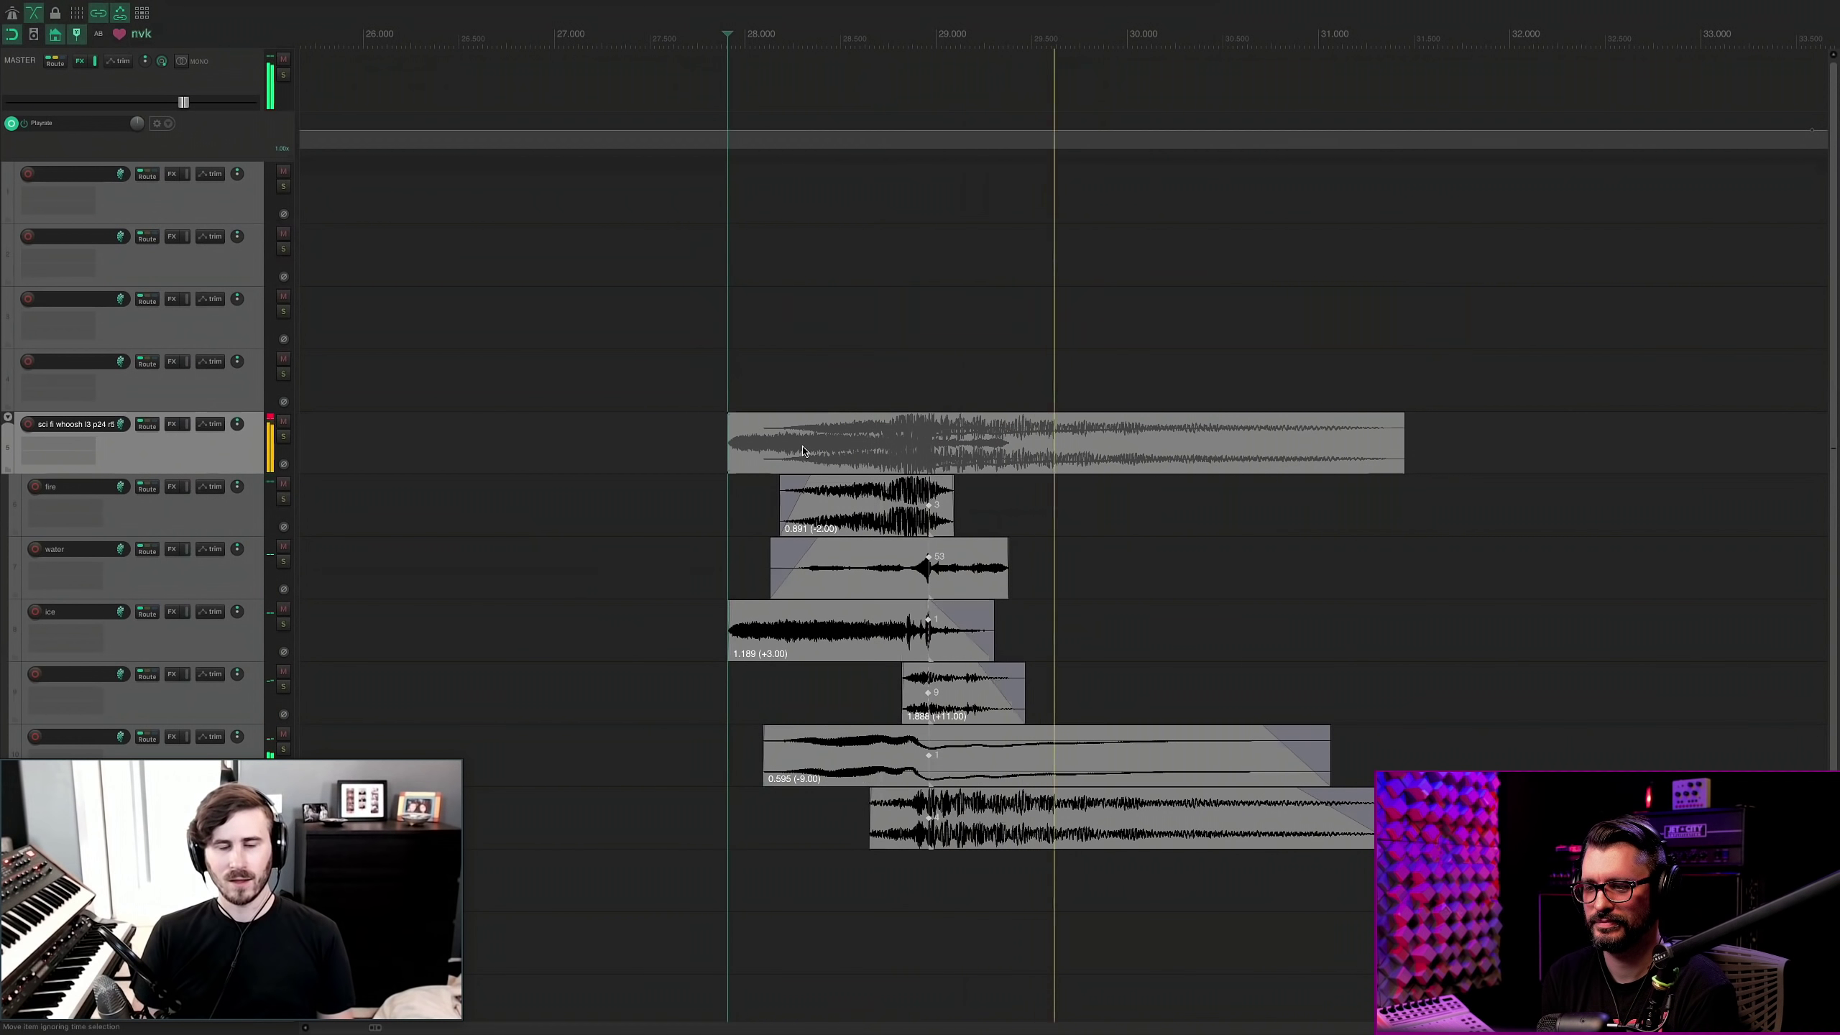
key("space")
left_click(770, 443)
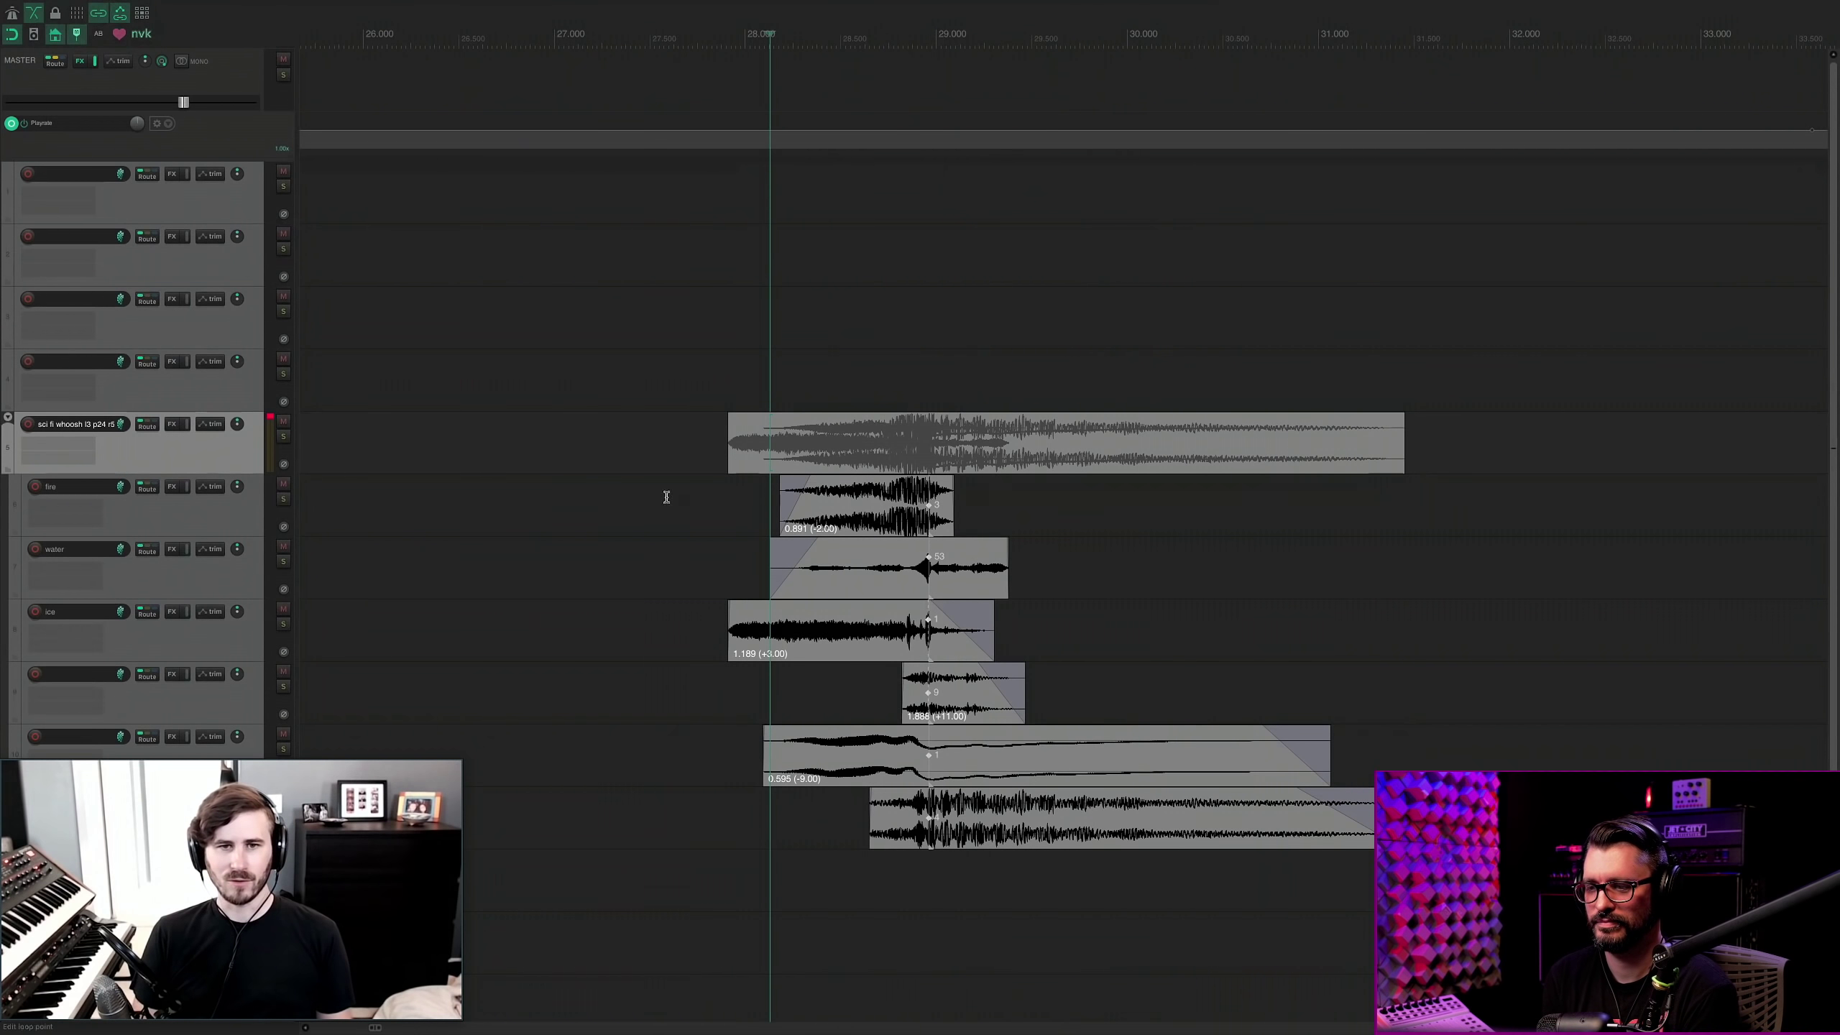
Select the fire, water and ice layer items one after another, and the three unnamed layers' items together.
left_click(660, 500)
left_click(851, 511)
left_click(853, 573)
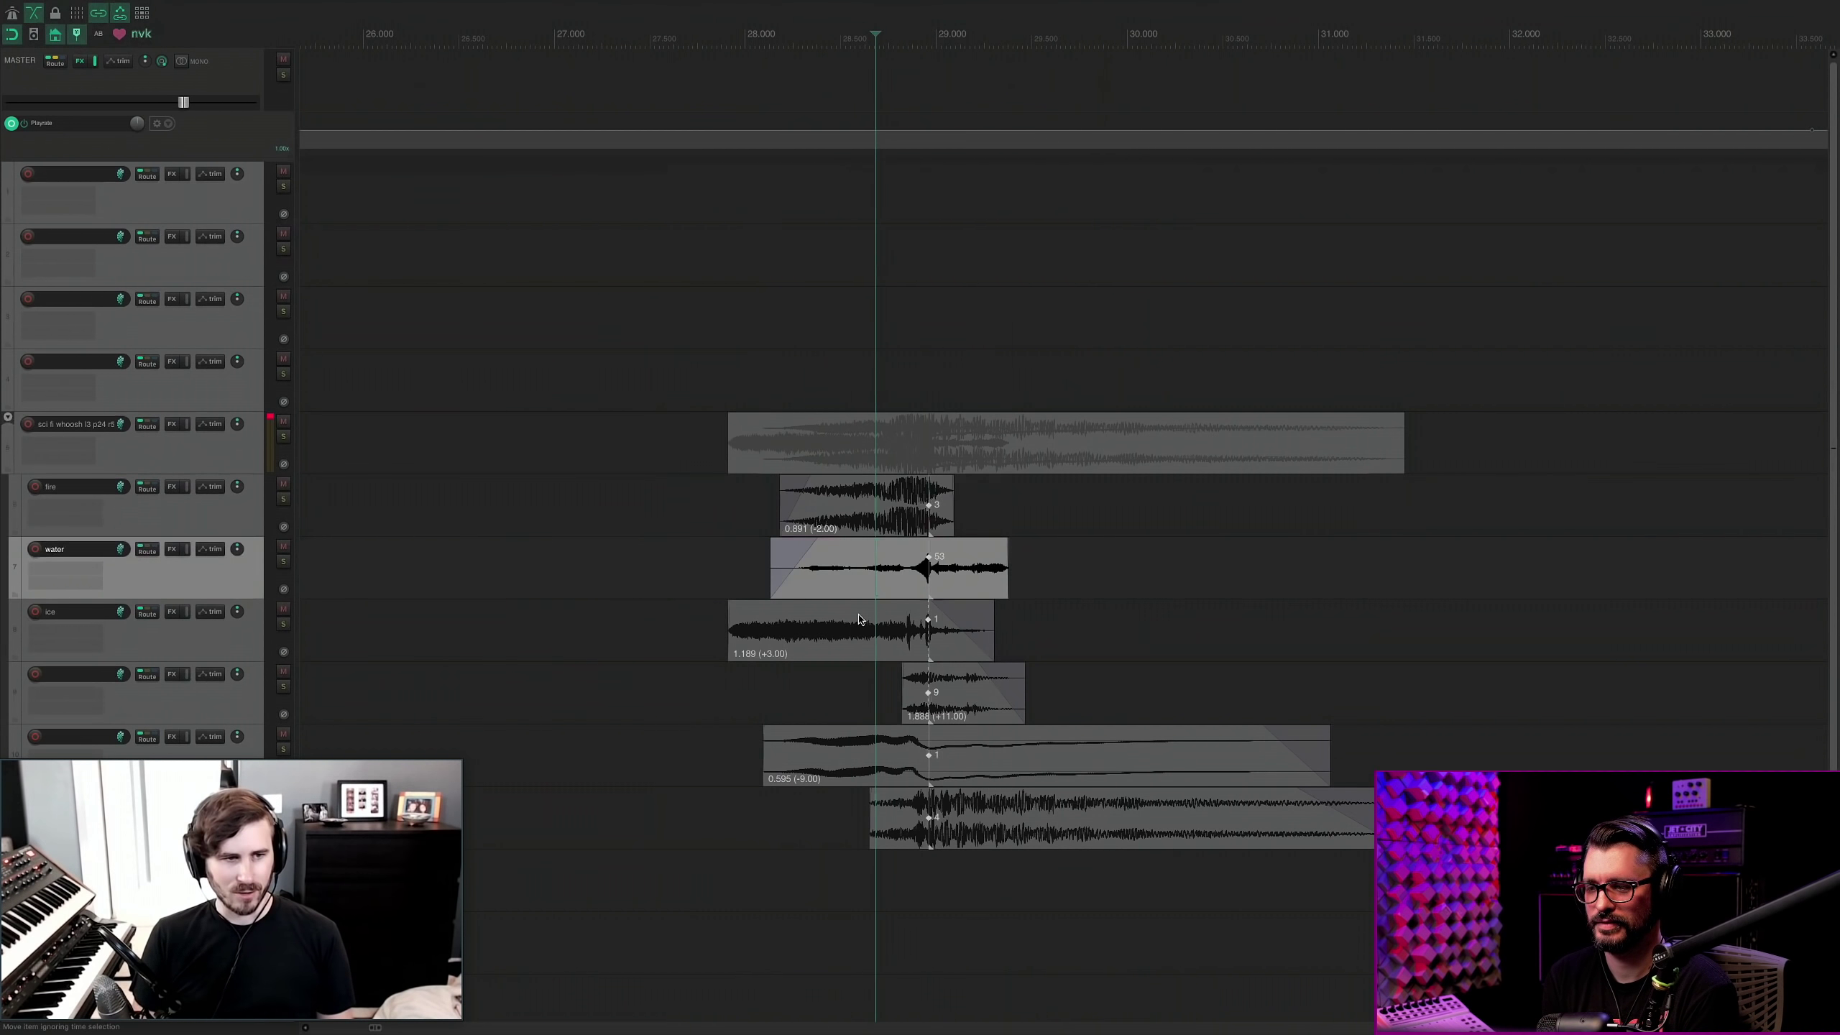
left_click(853, 649)
left_click_drag(721, 671, 1112, 852)
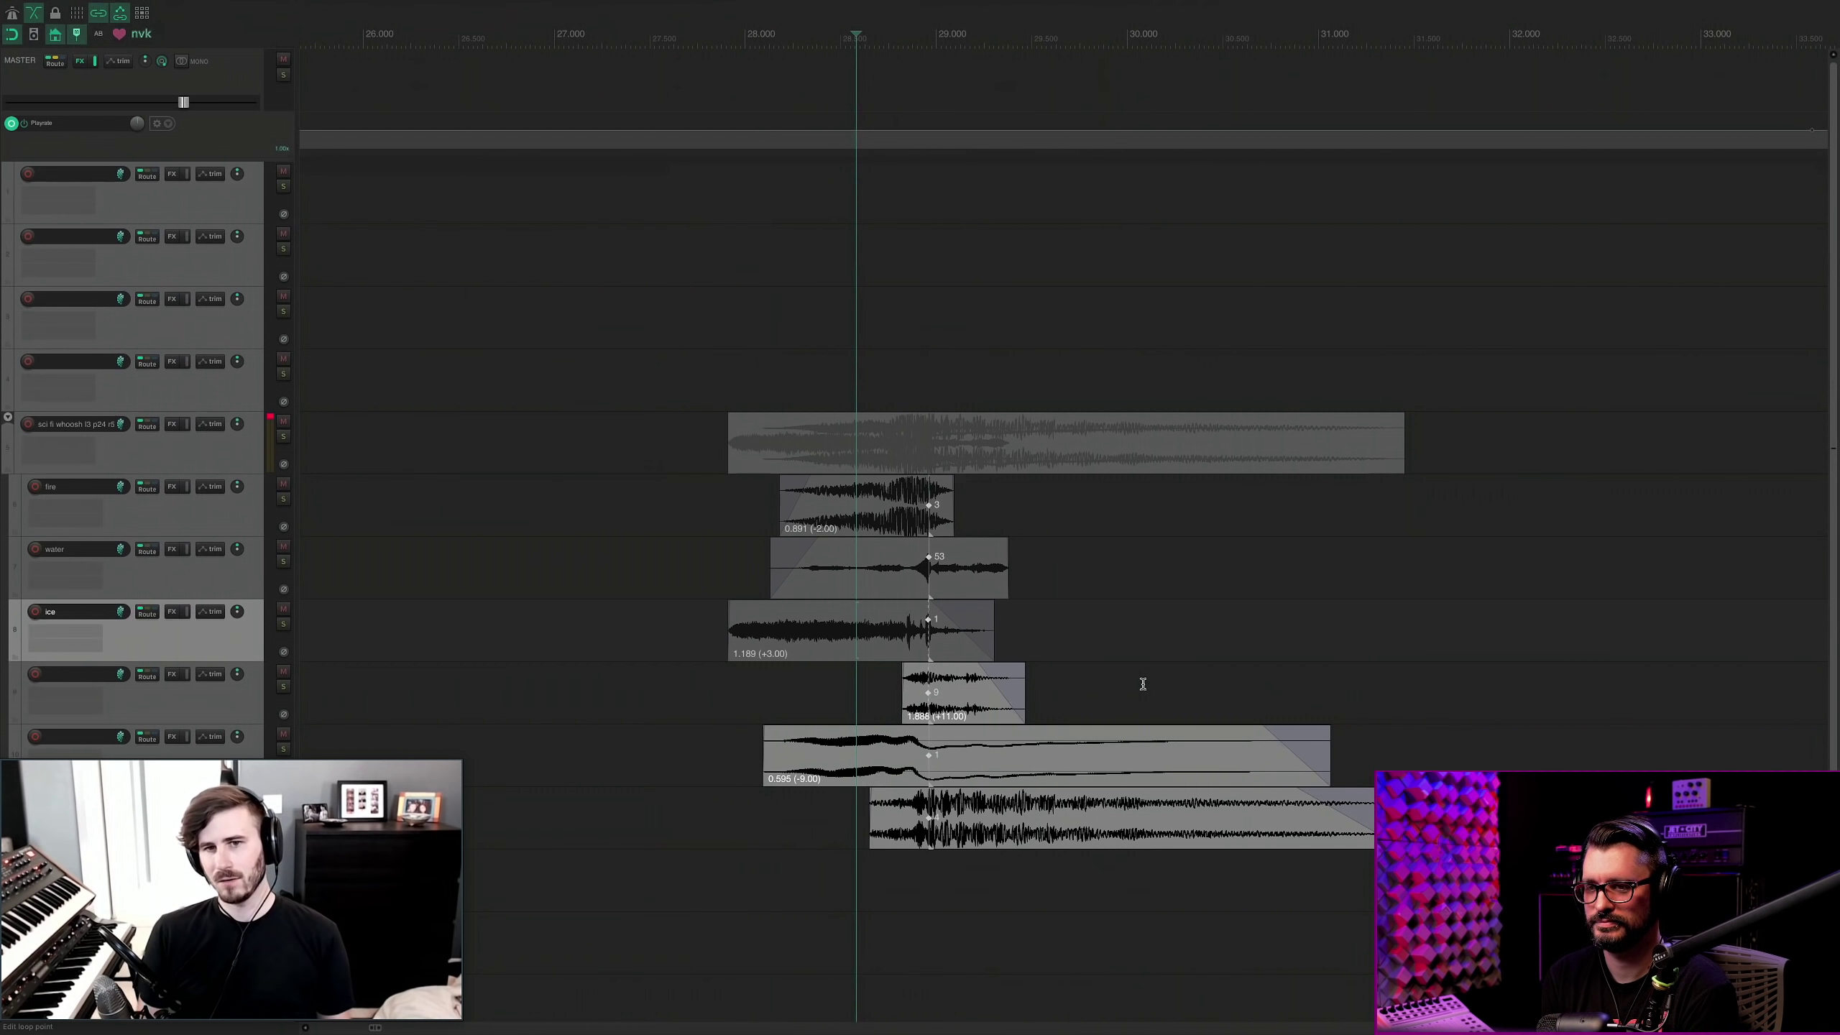
Play the sci fi whoosh folder item and switch all its layers to another variation during playback.
key("ctrl+Page_Down")
left_click(1039, 442)
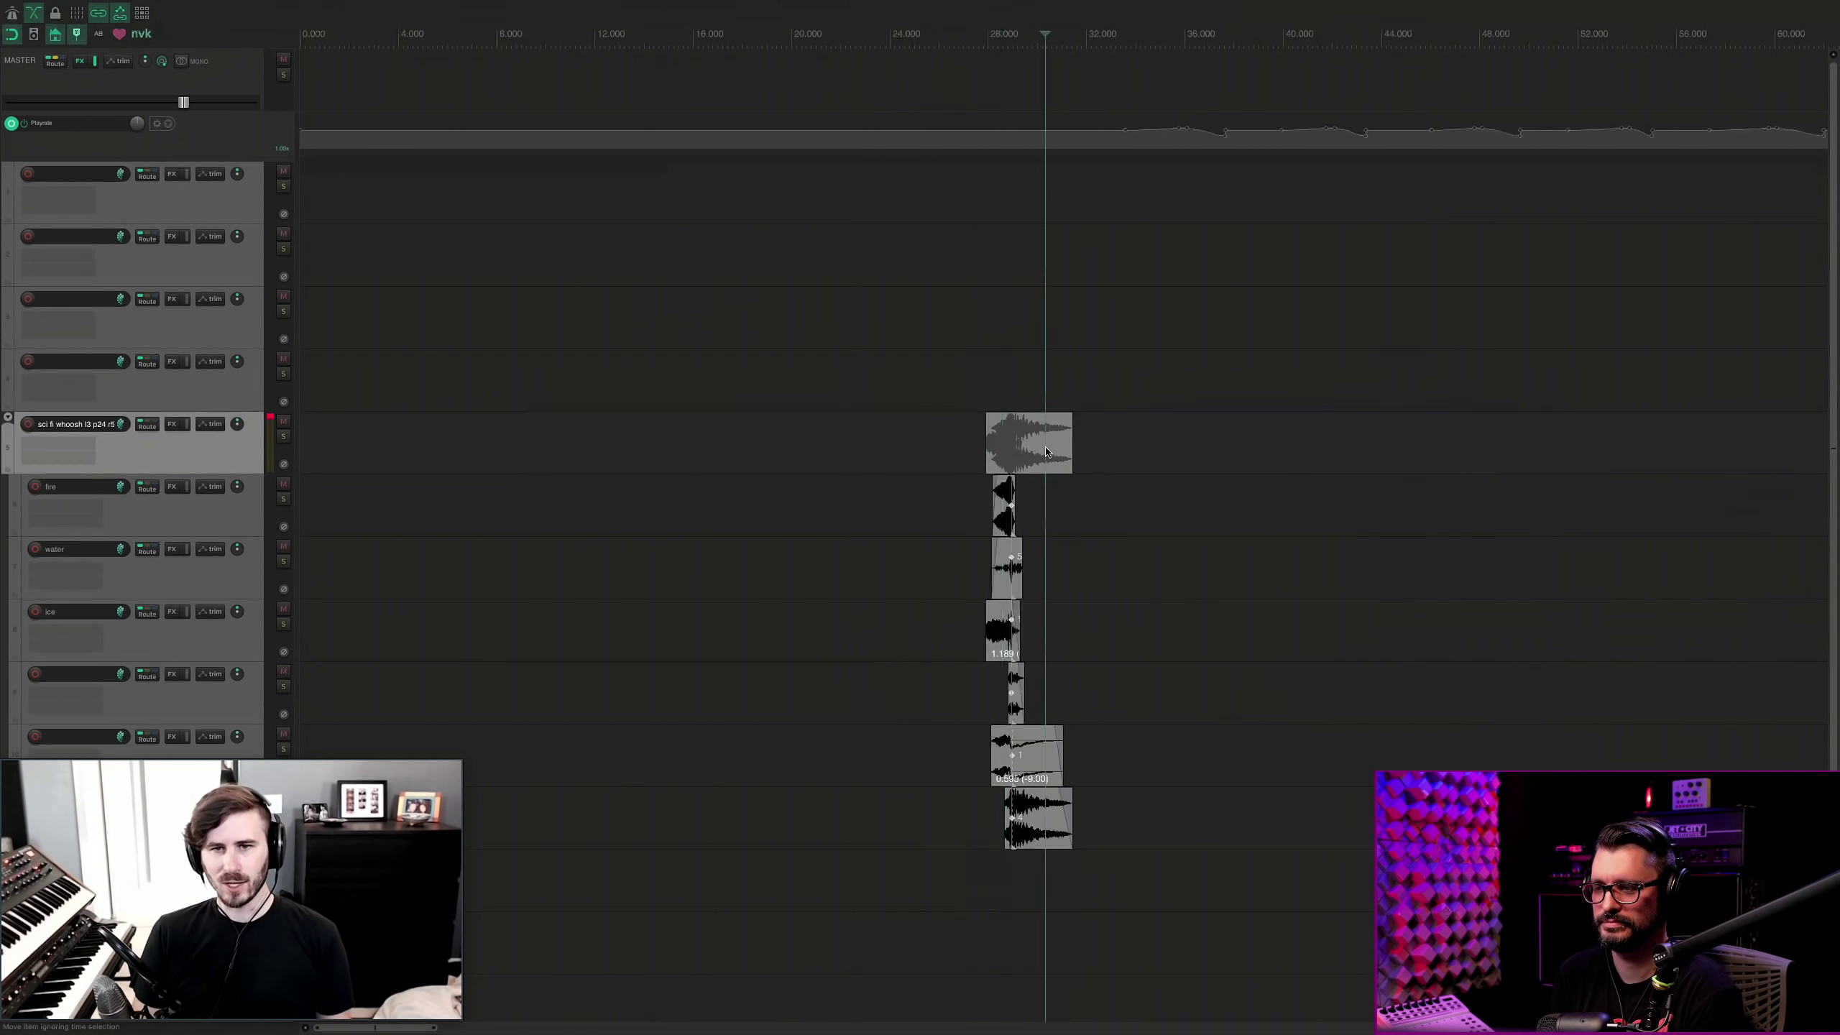
scroll(1038, 442, "up", 3)
left_click(865, 447)
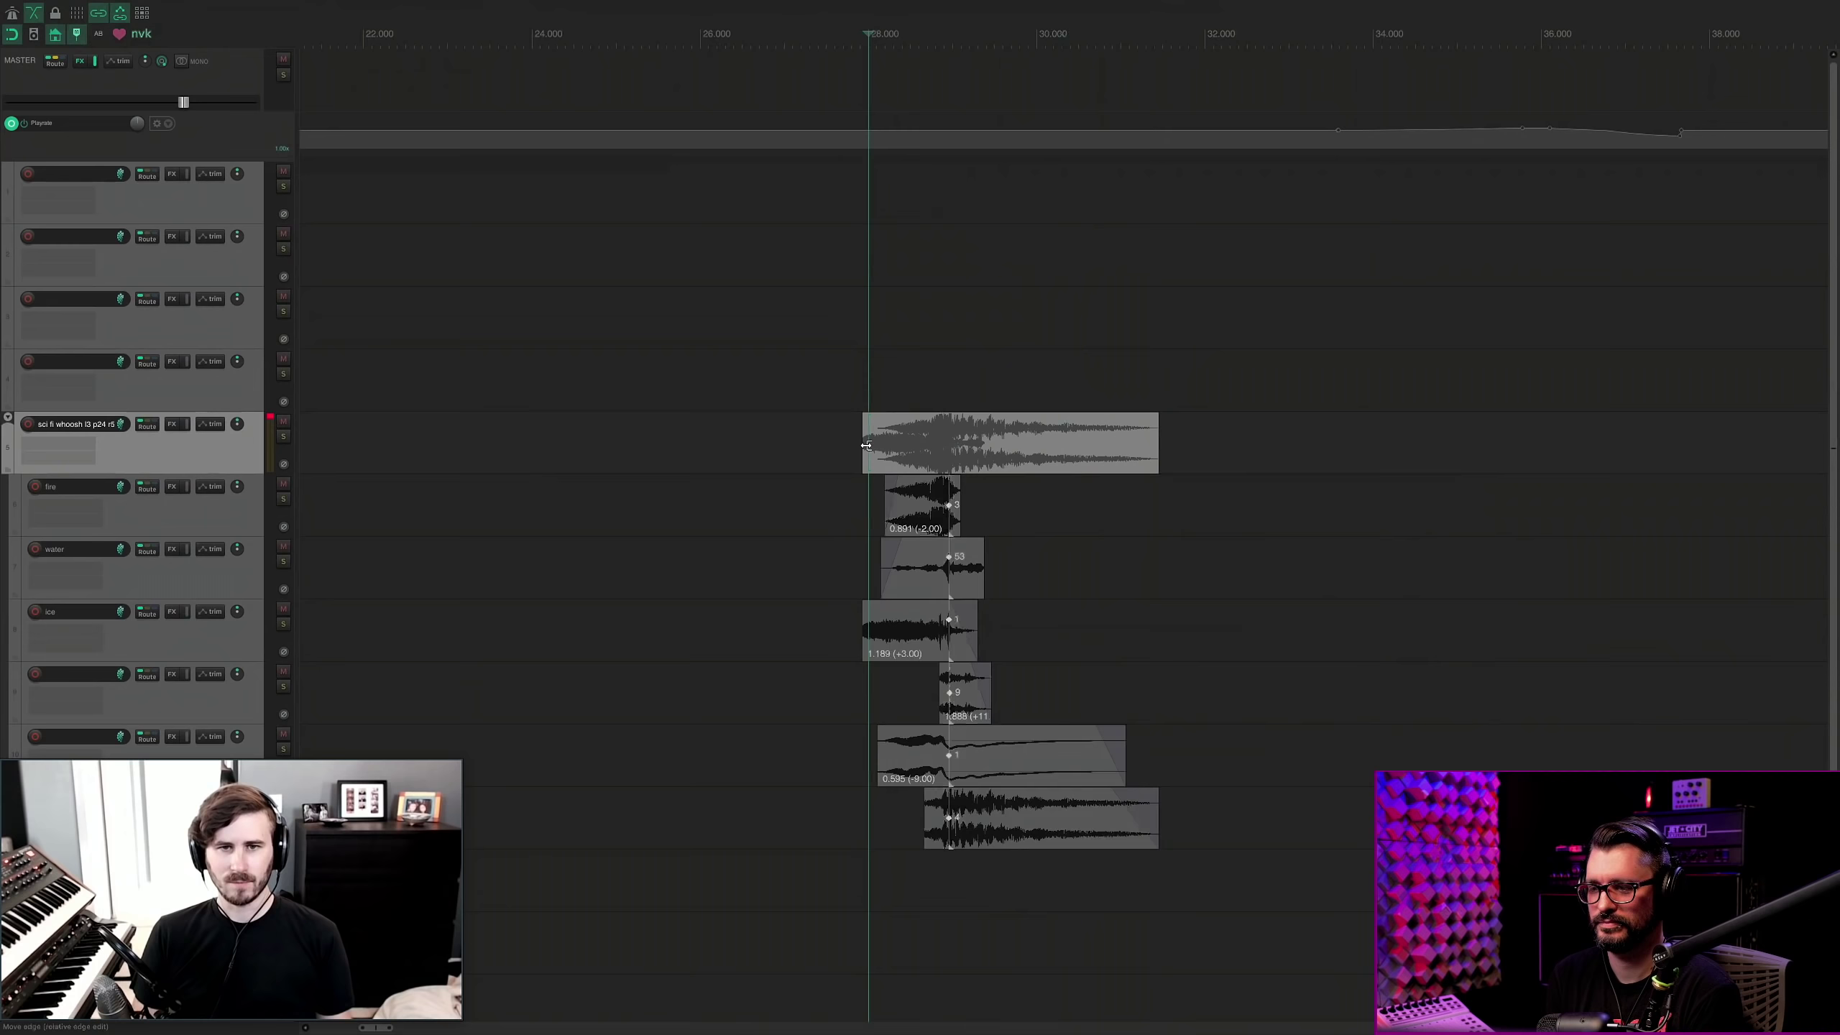
key("space")
left_click(916, 455)
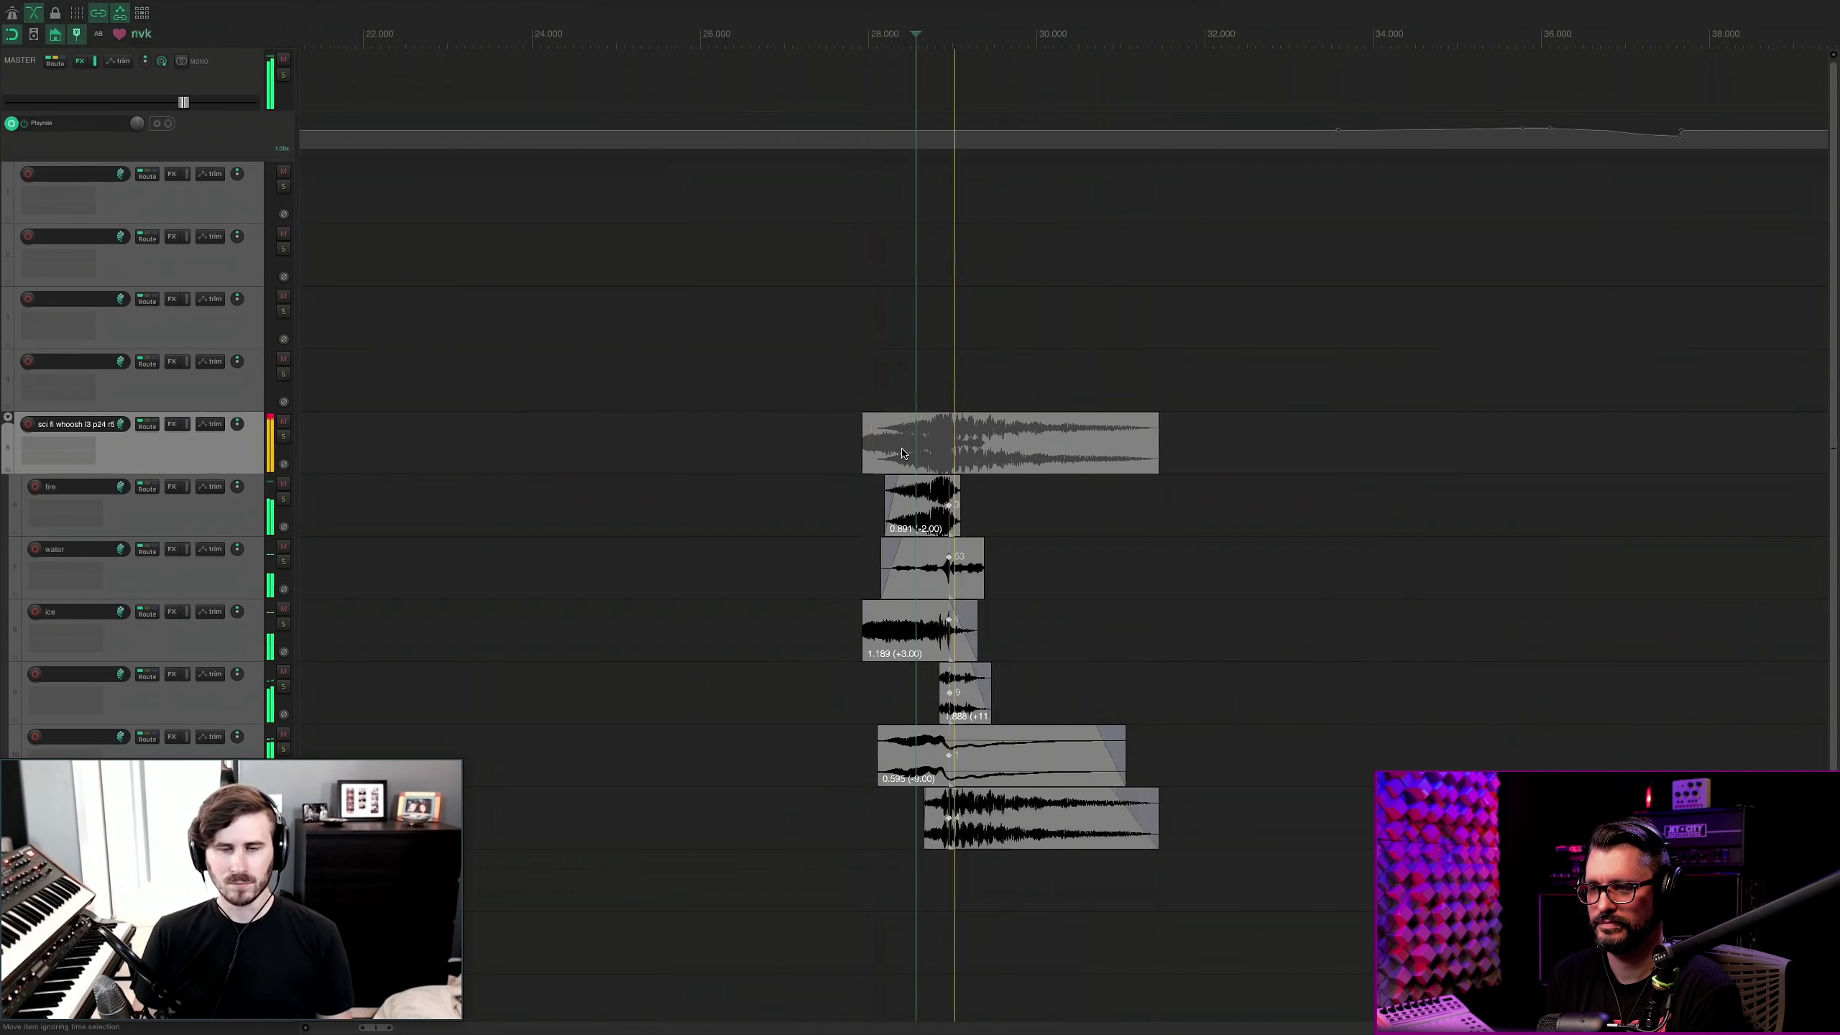
key("r")
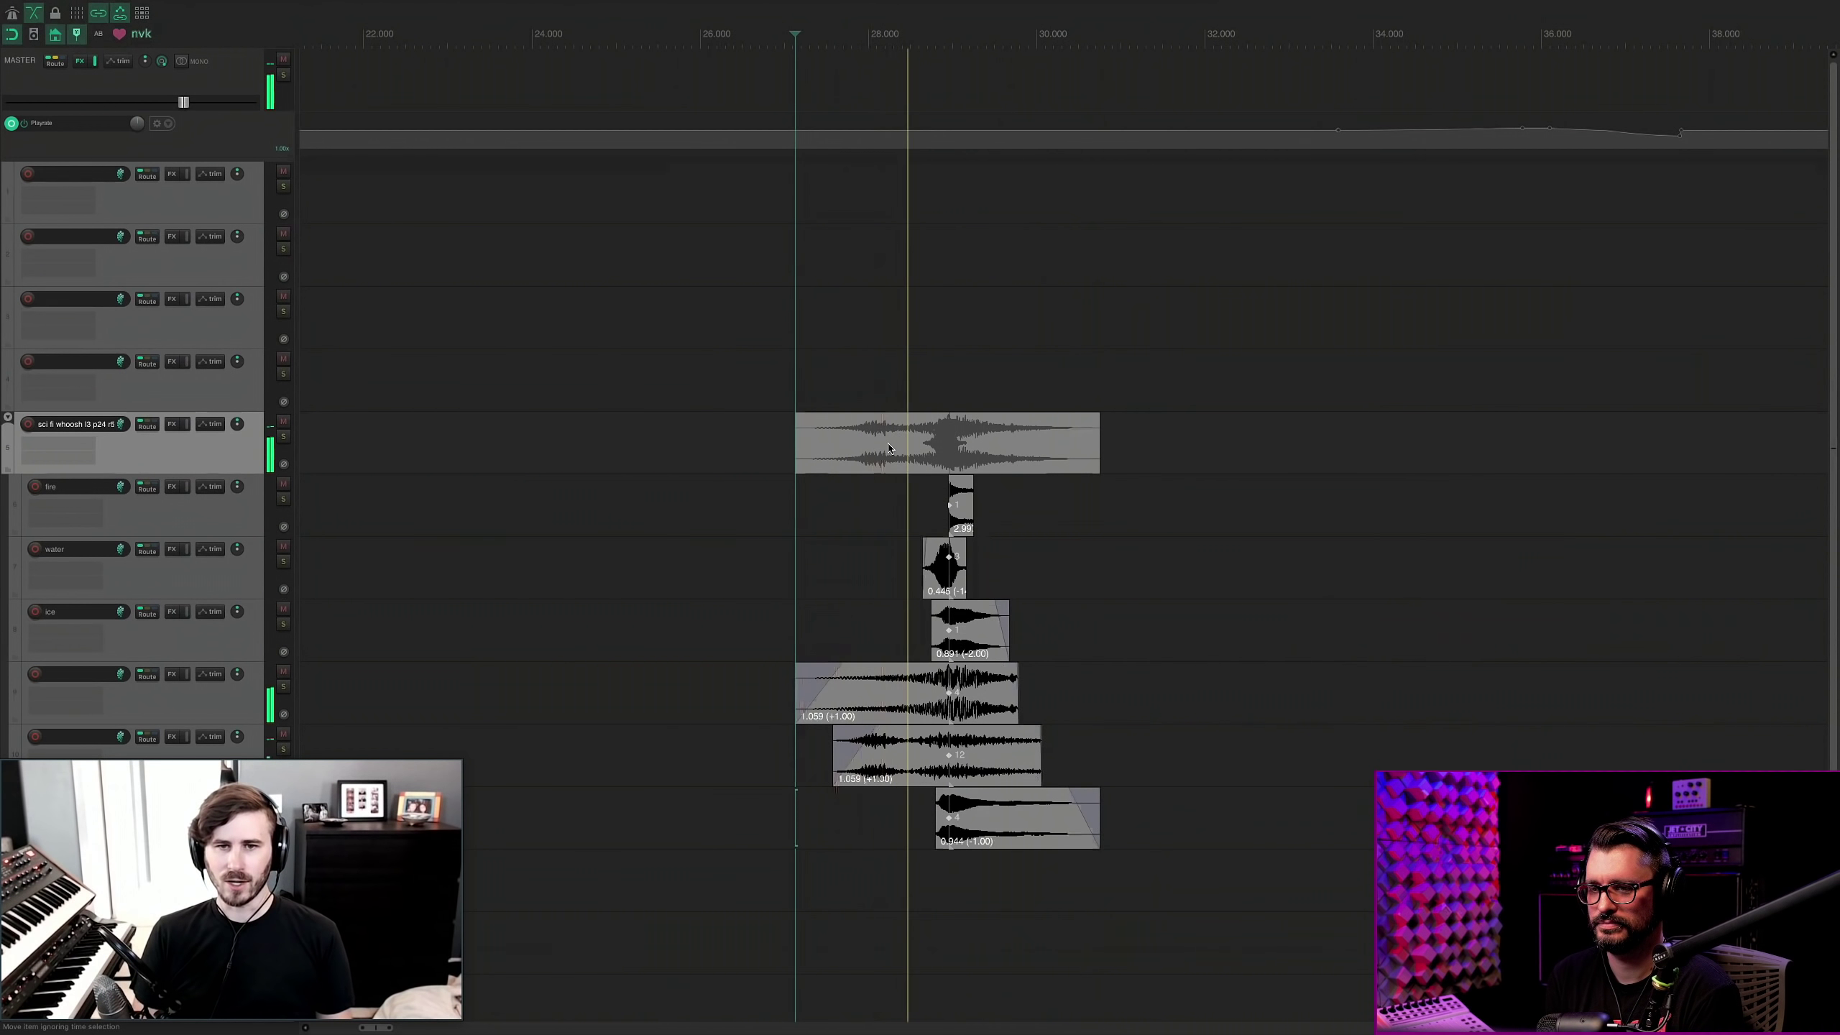
key("space")
left_click(818, 512)
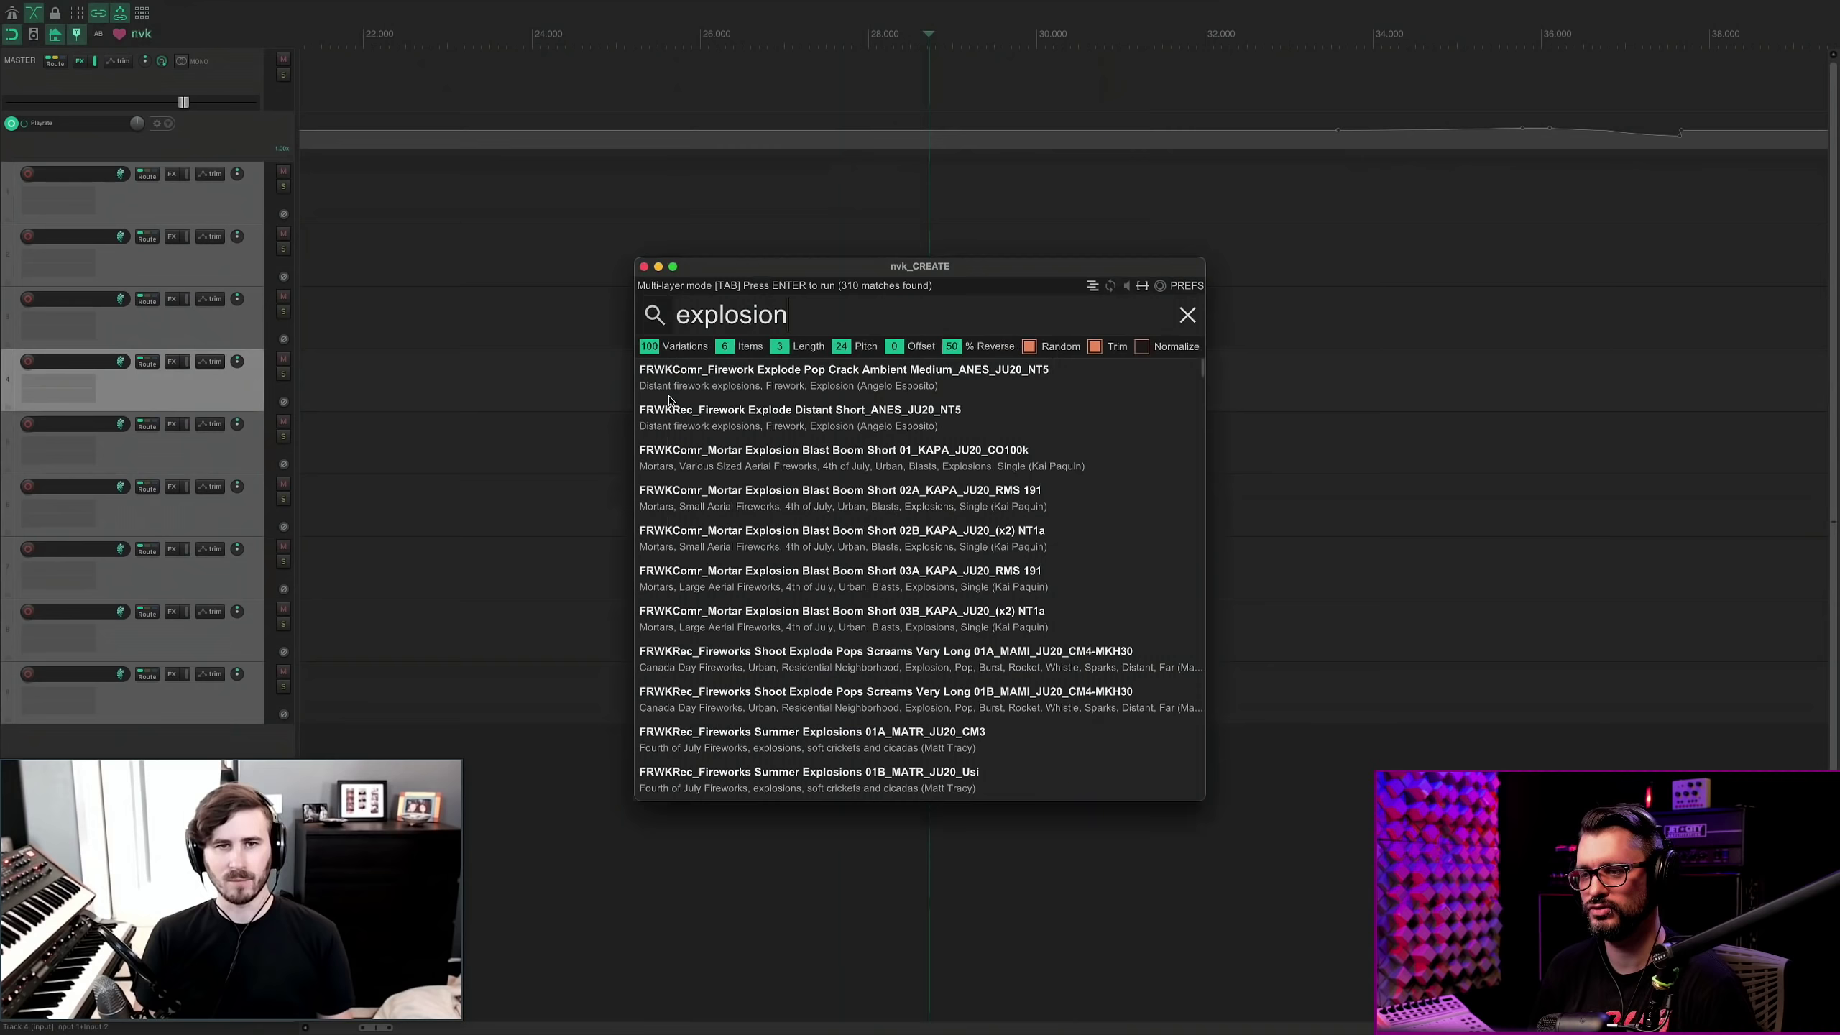
Set the nvk_CREATE variation count for the explosion search first to 20 and finally to 1, and close the window.
double_click(651, 348)
type("20")
key("Return")
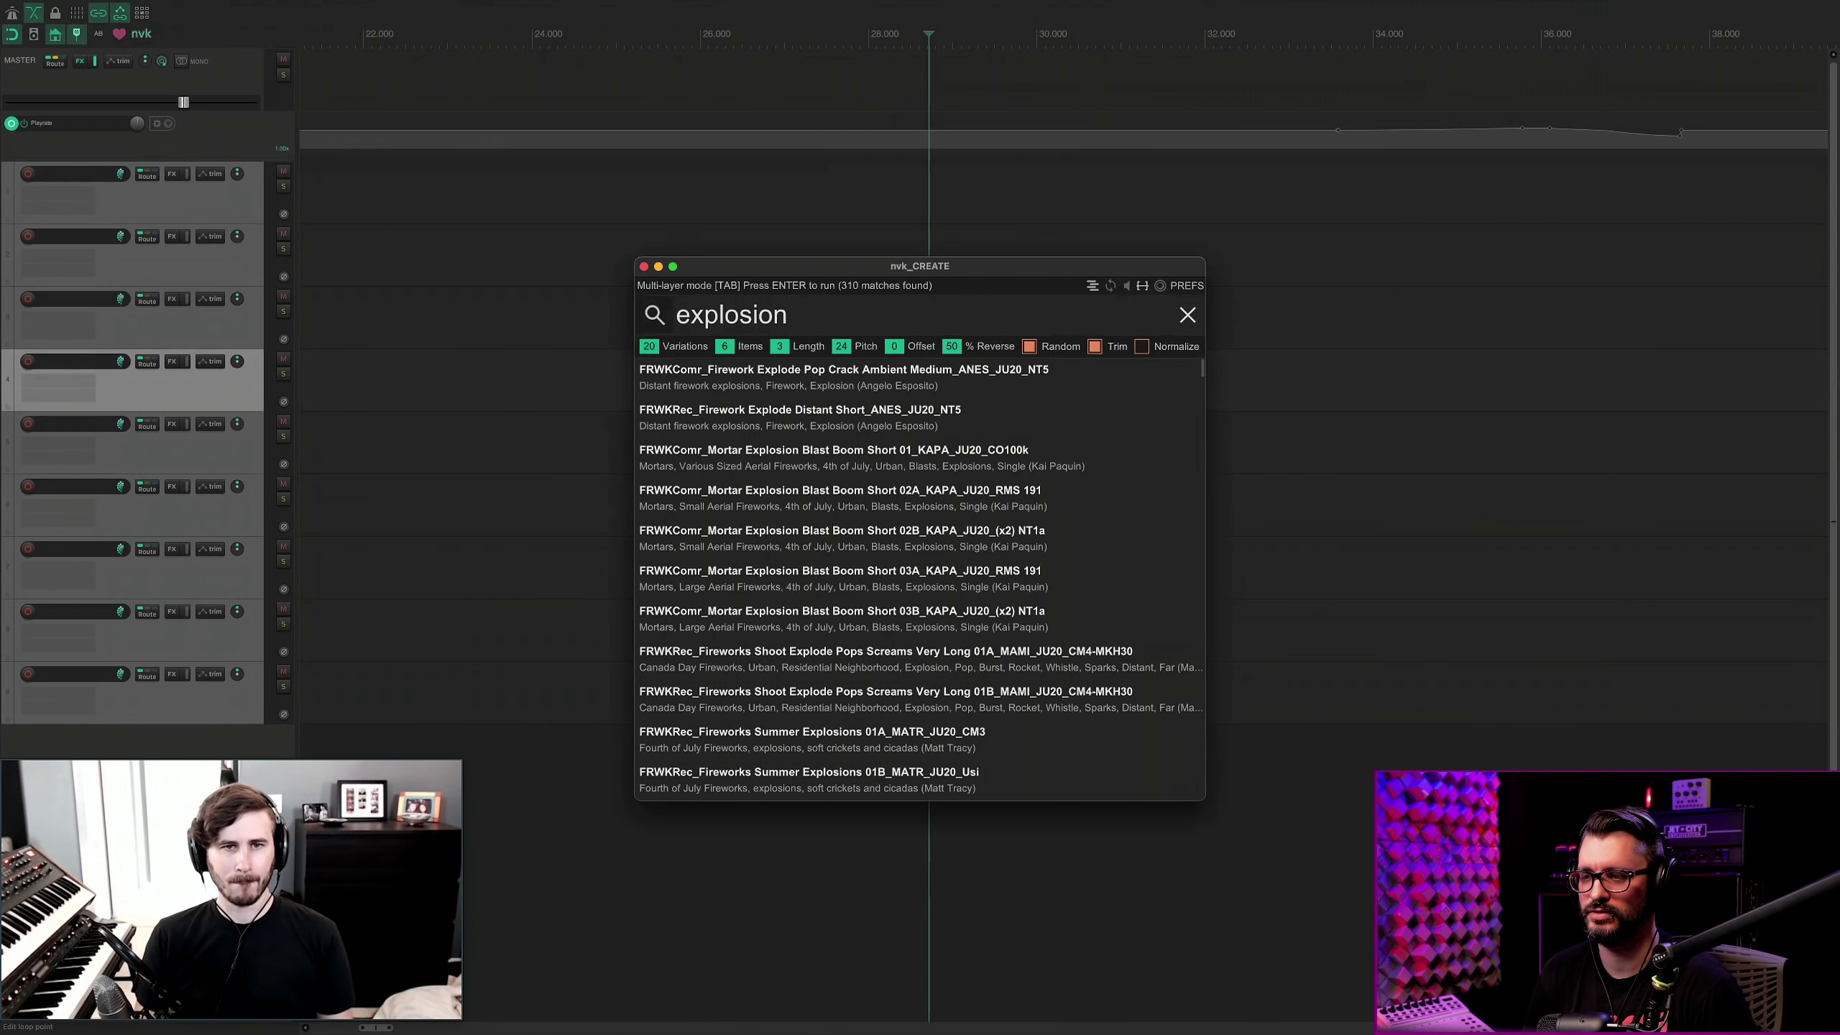
double_click(649, 346)
type("1")
key("Return")
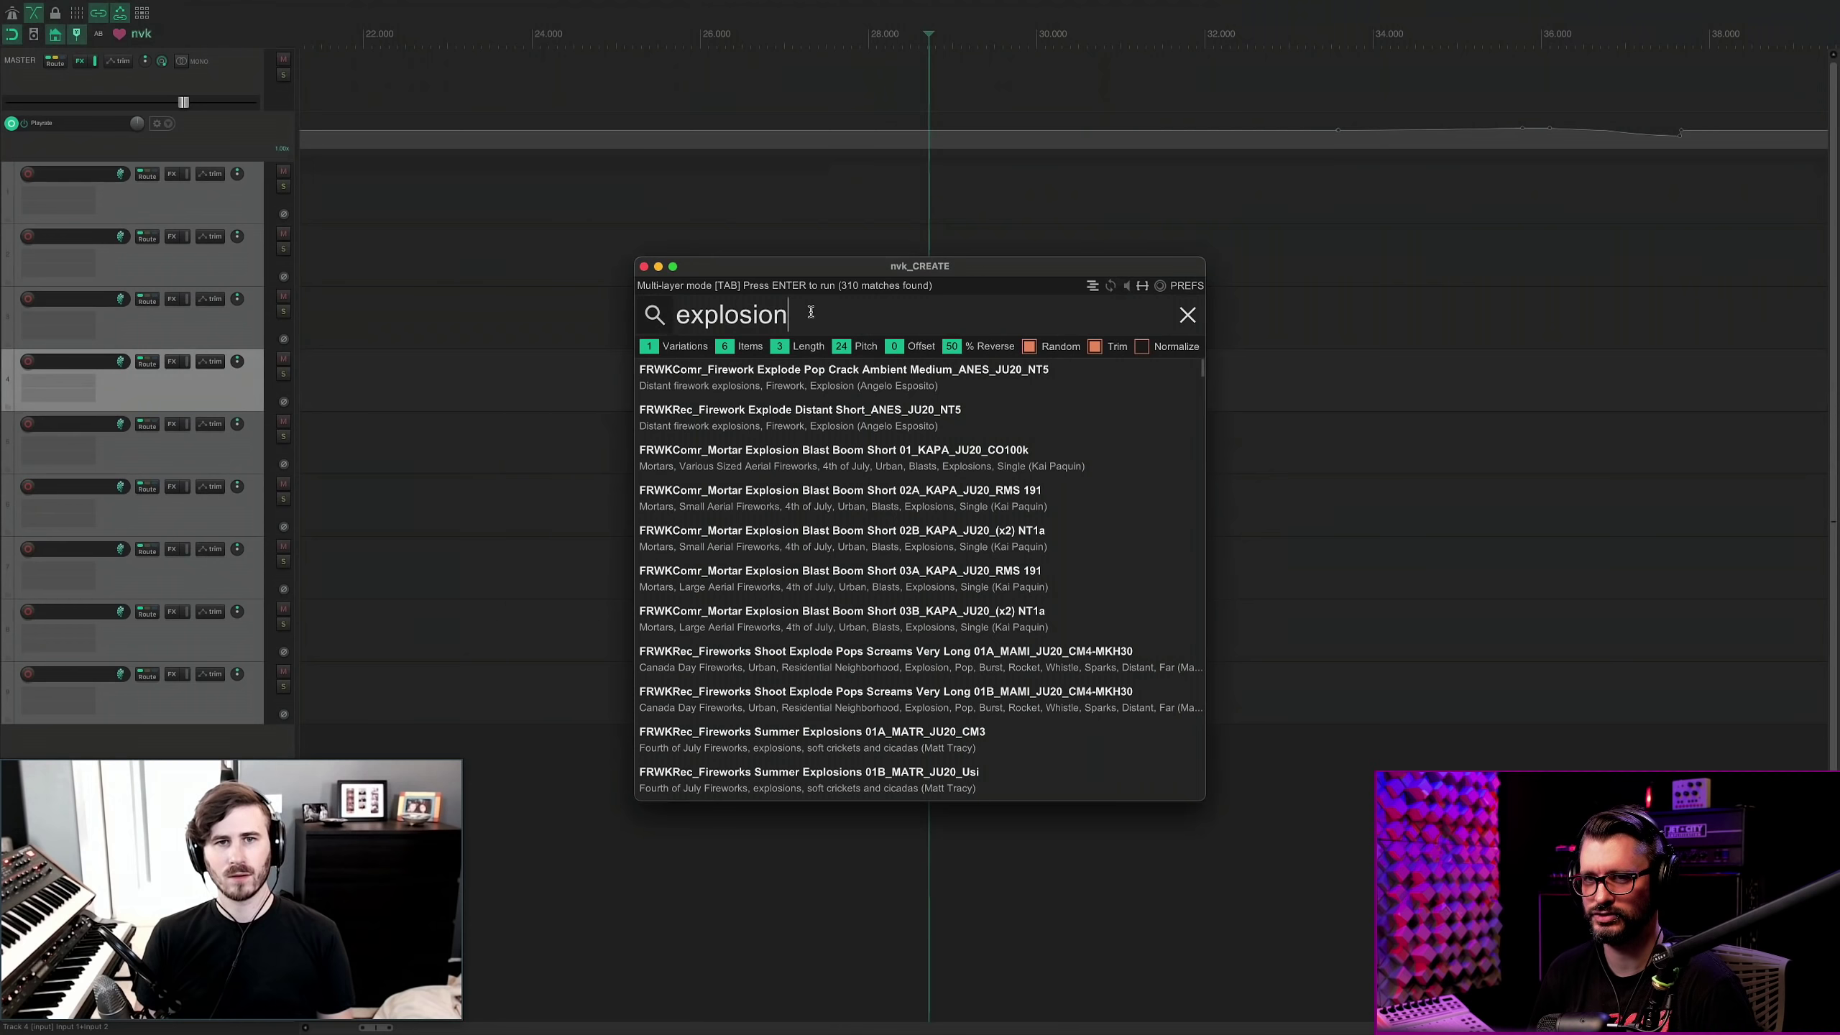
key("Escape")
Name the fourth empty track "gun shot" and generate an item on it at the edit cursor.
left_click(787, 378)
left_click(794, 382)
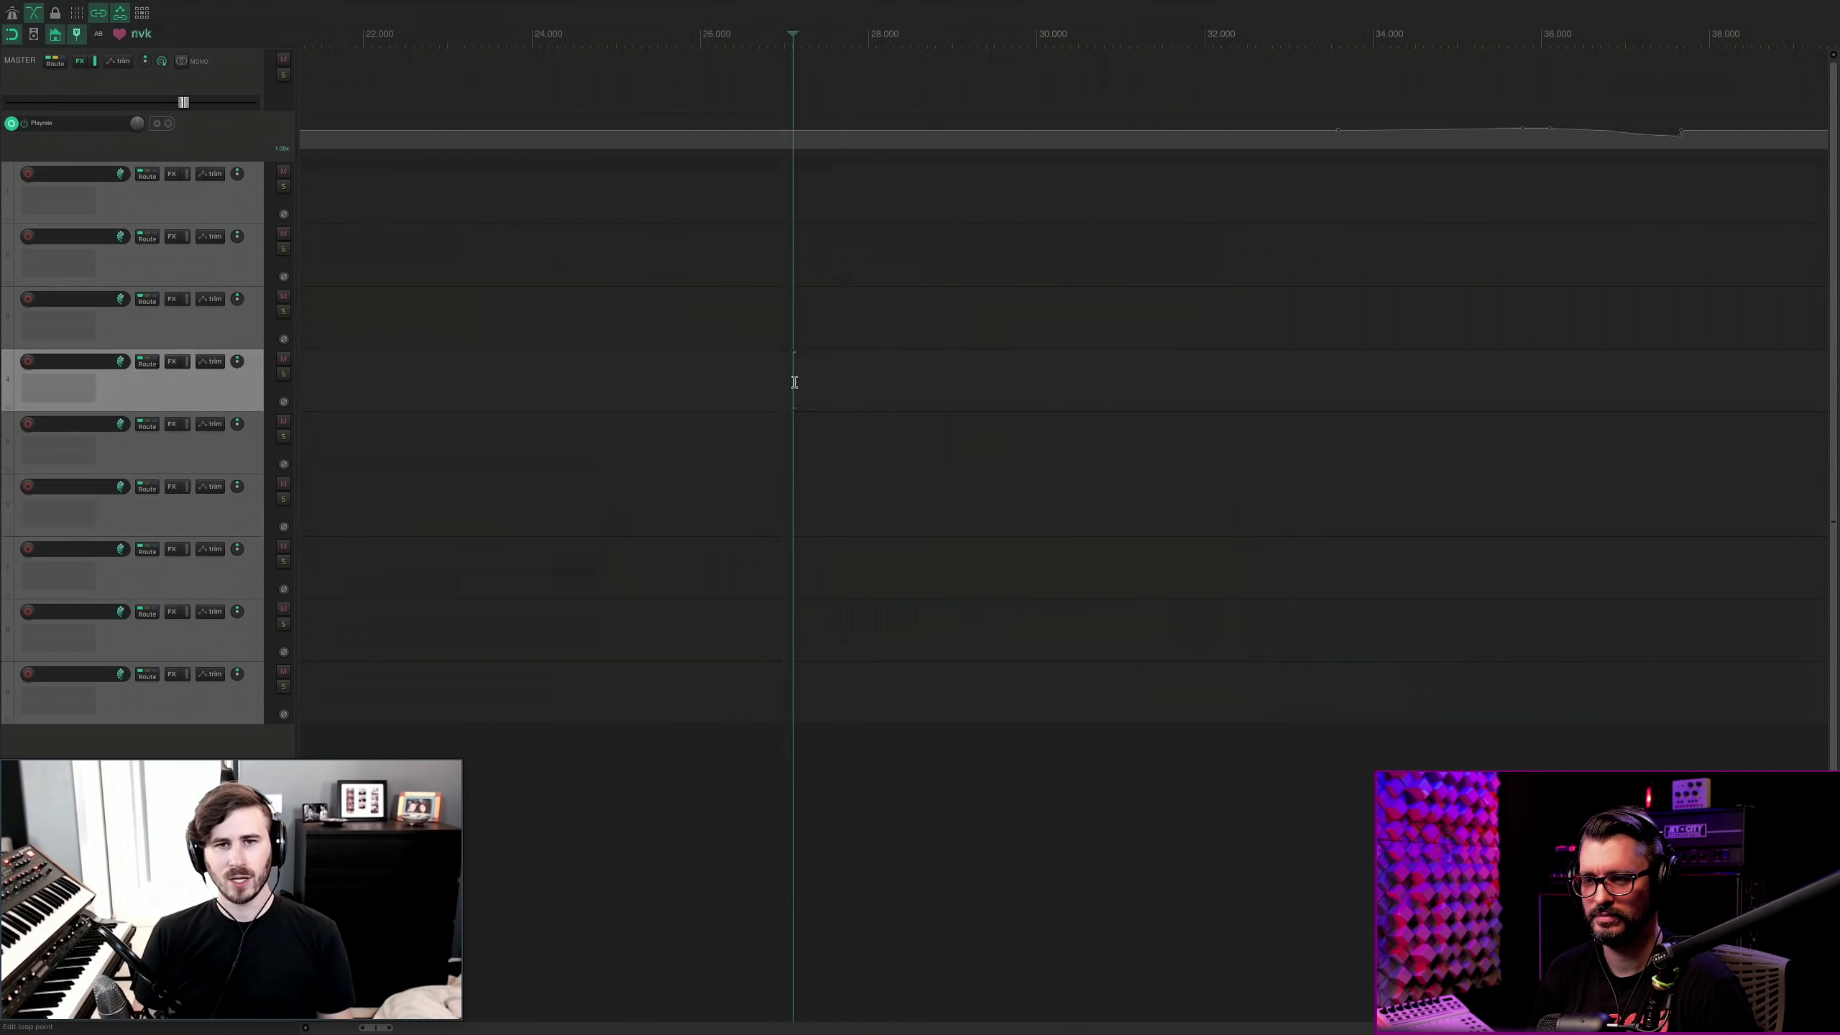
key("F2")
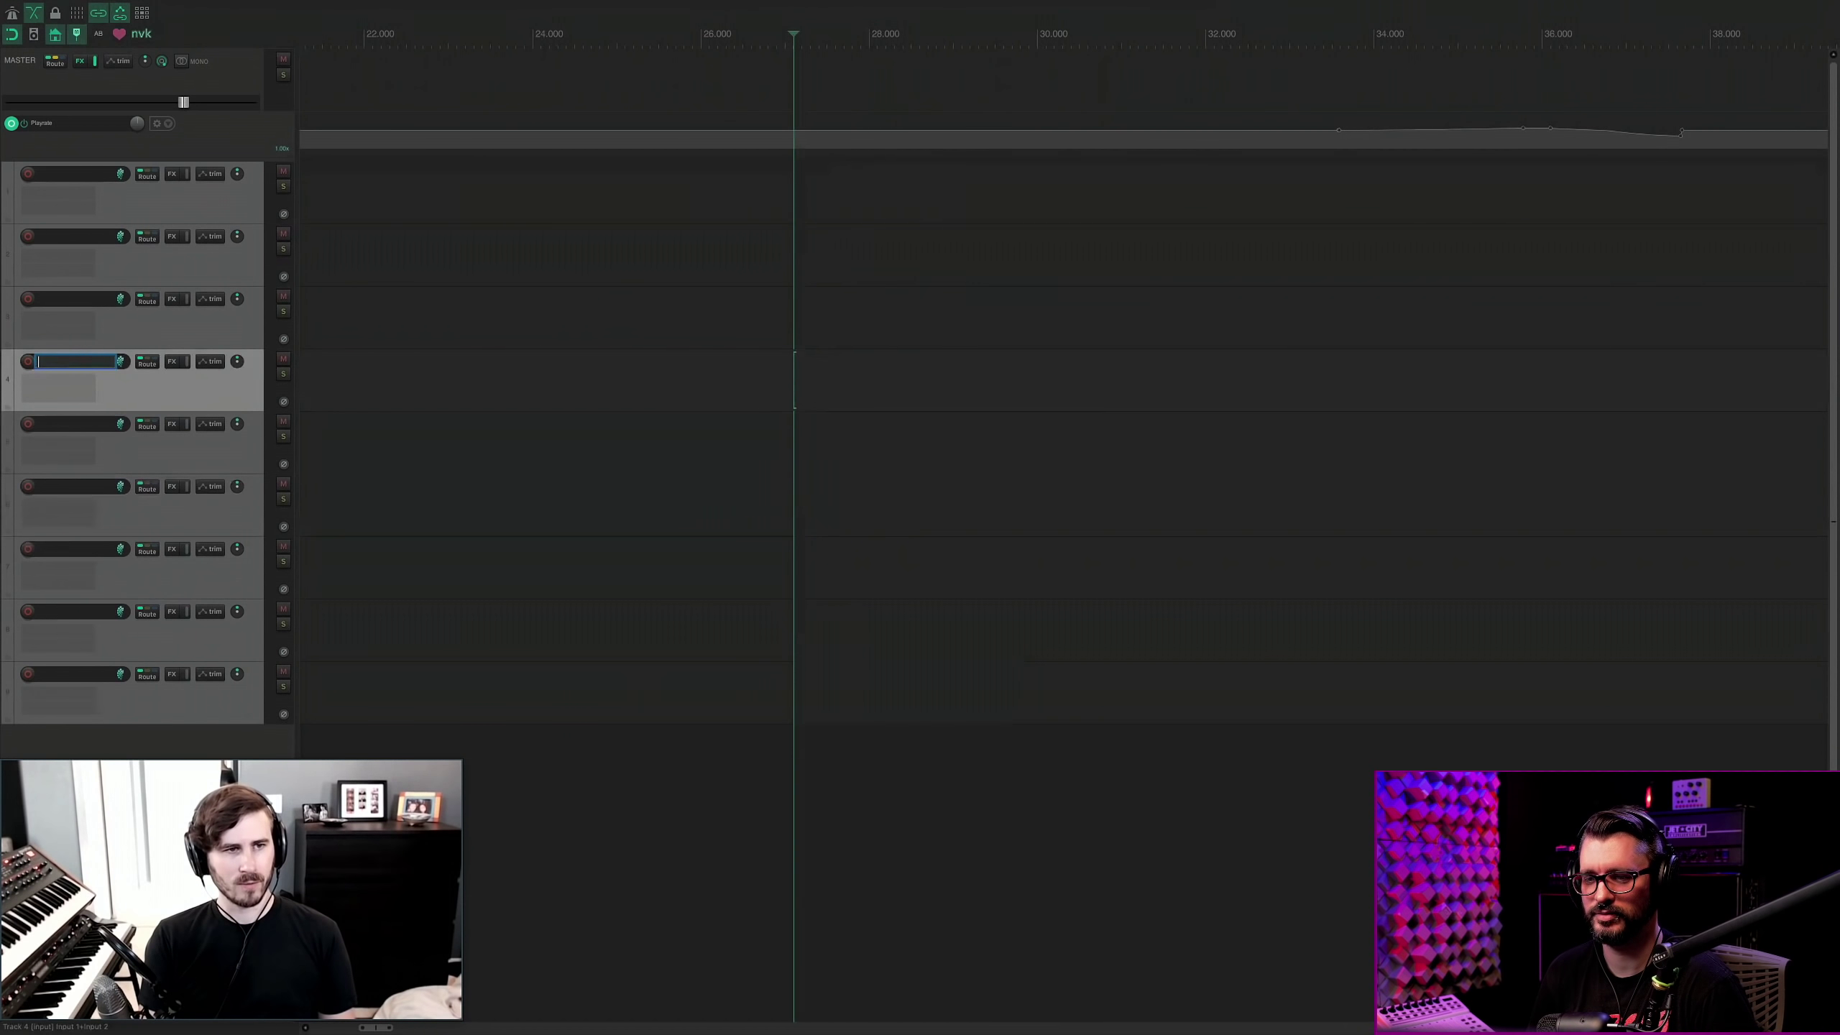
type("gun shot")
key("Return")
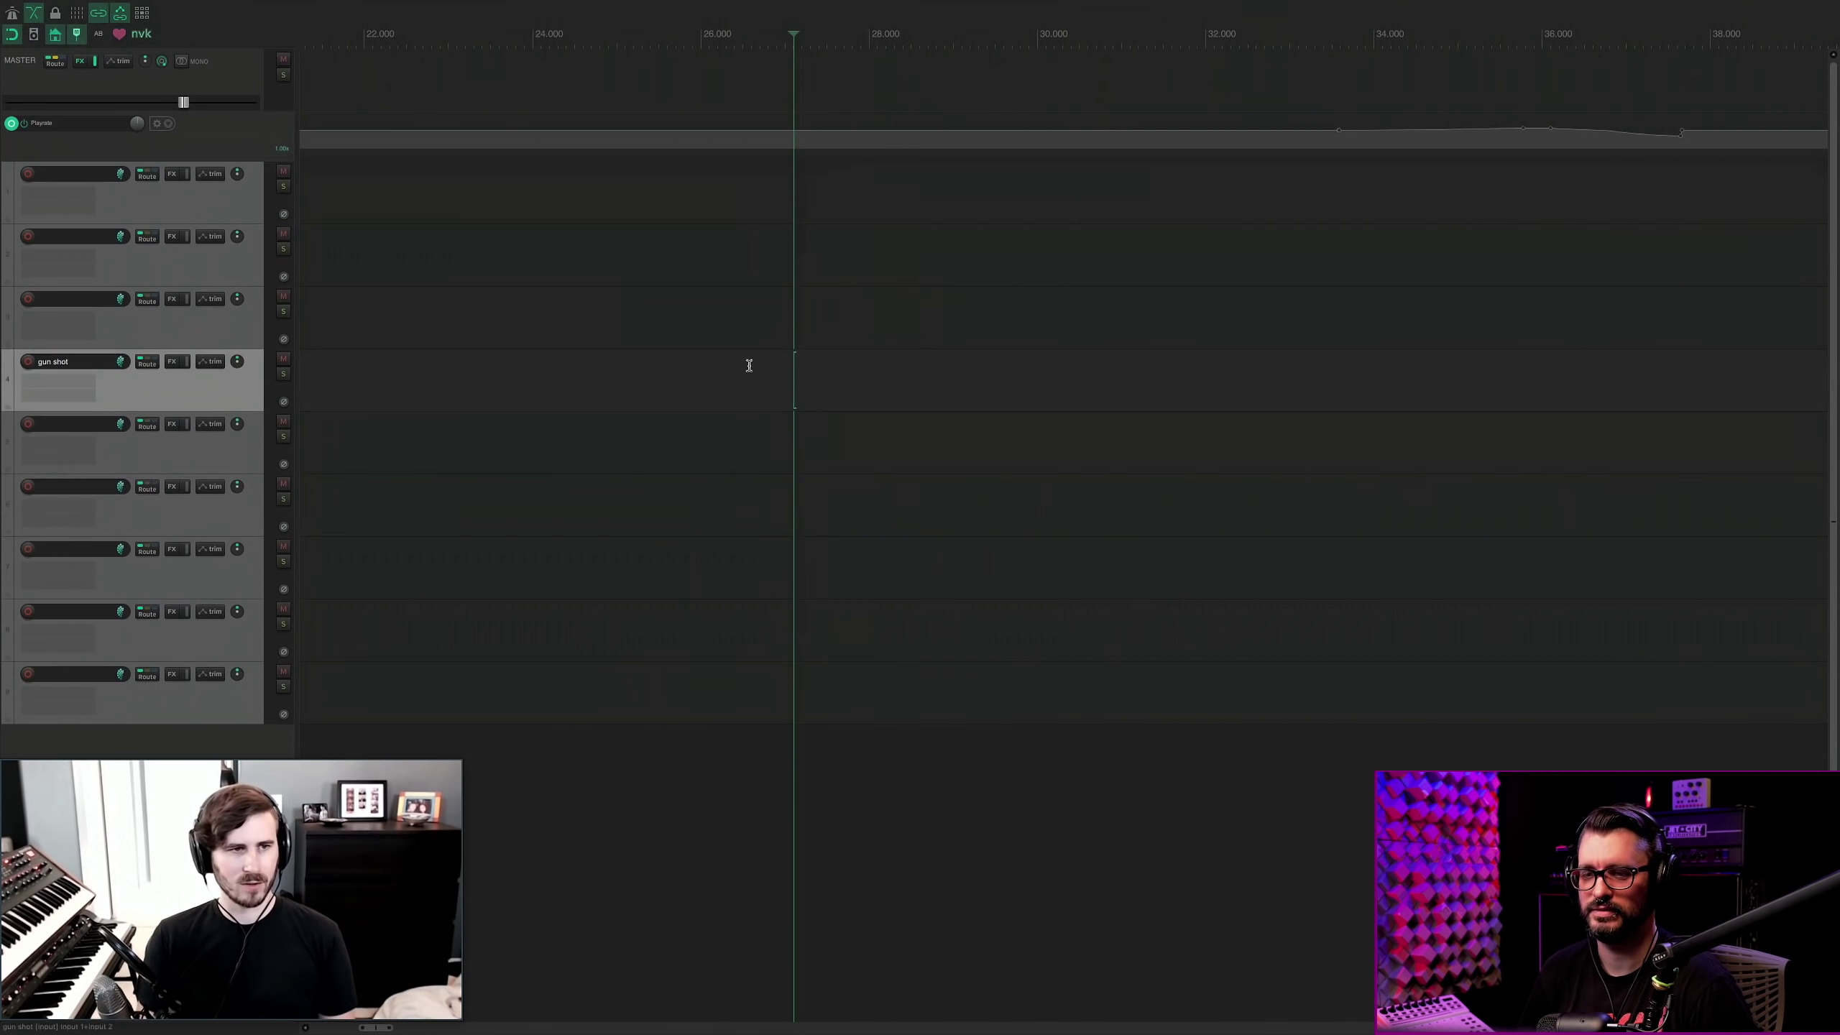
left_click(839, 386)
key("ctrl+v")
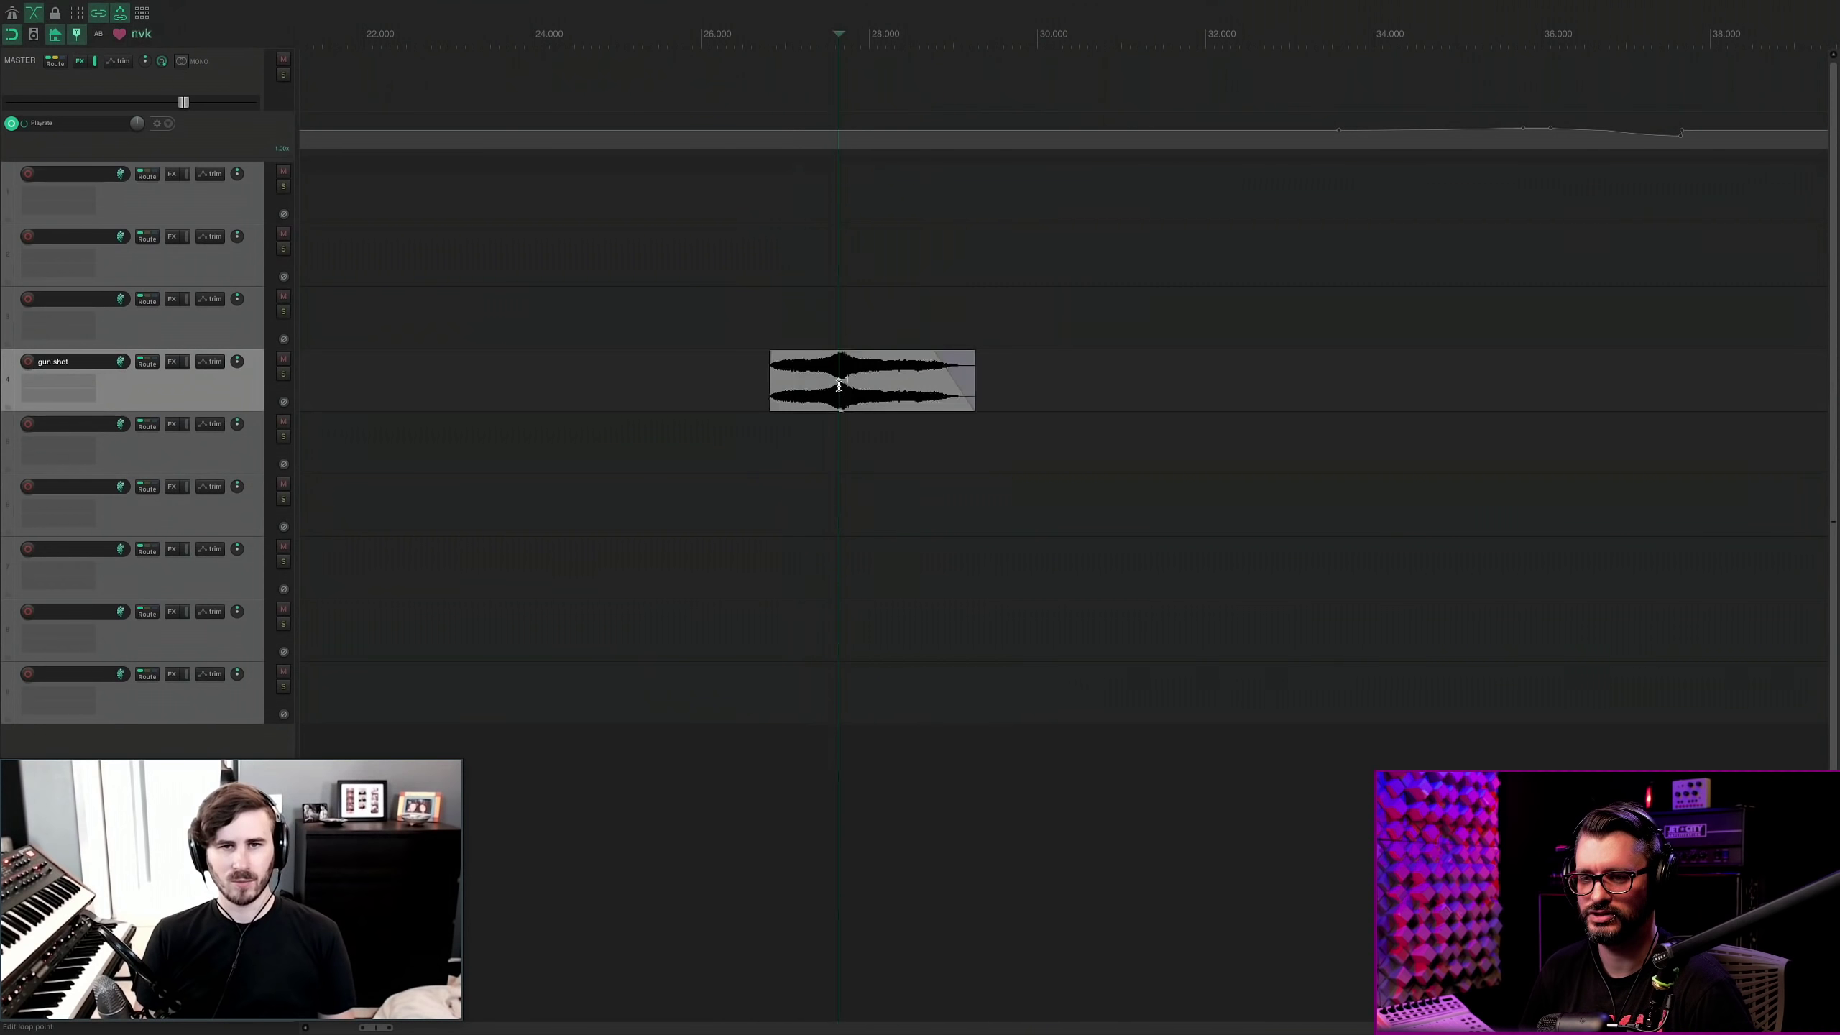
Switch the gun shot item to a new variation and audition it from its start.
left_click(788, 384)
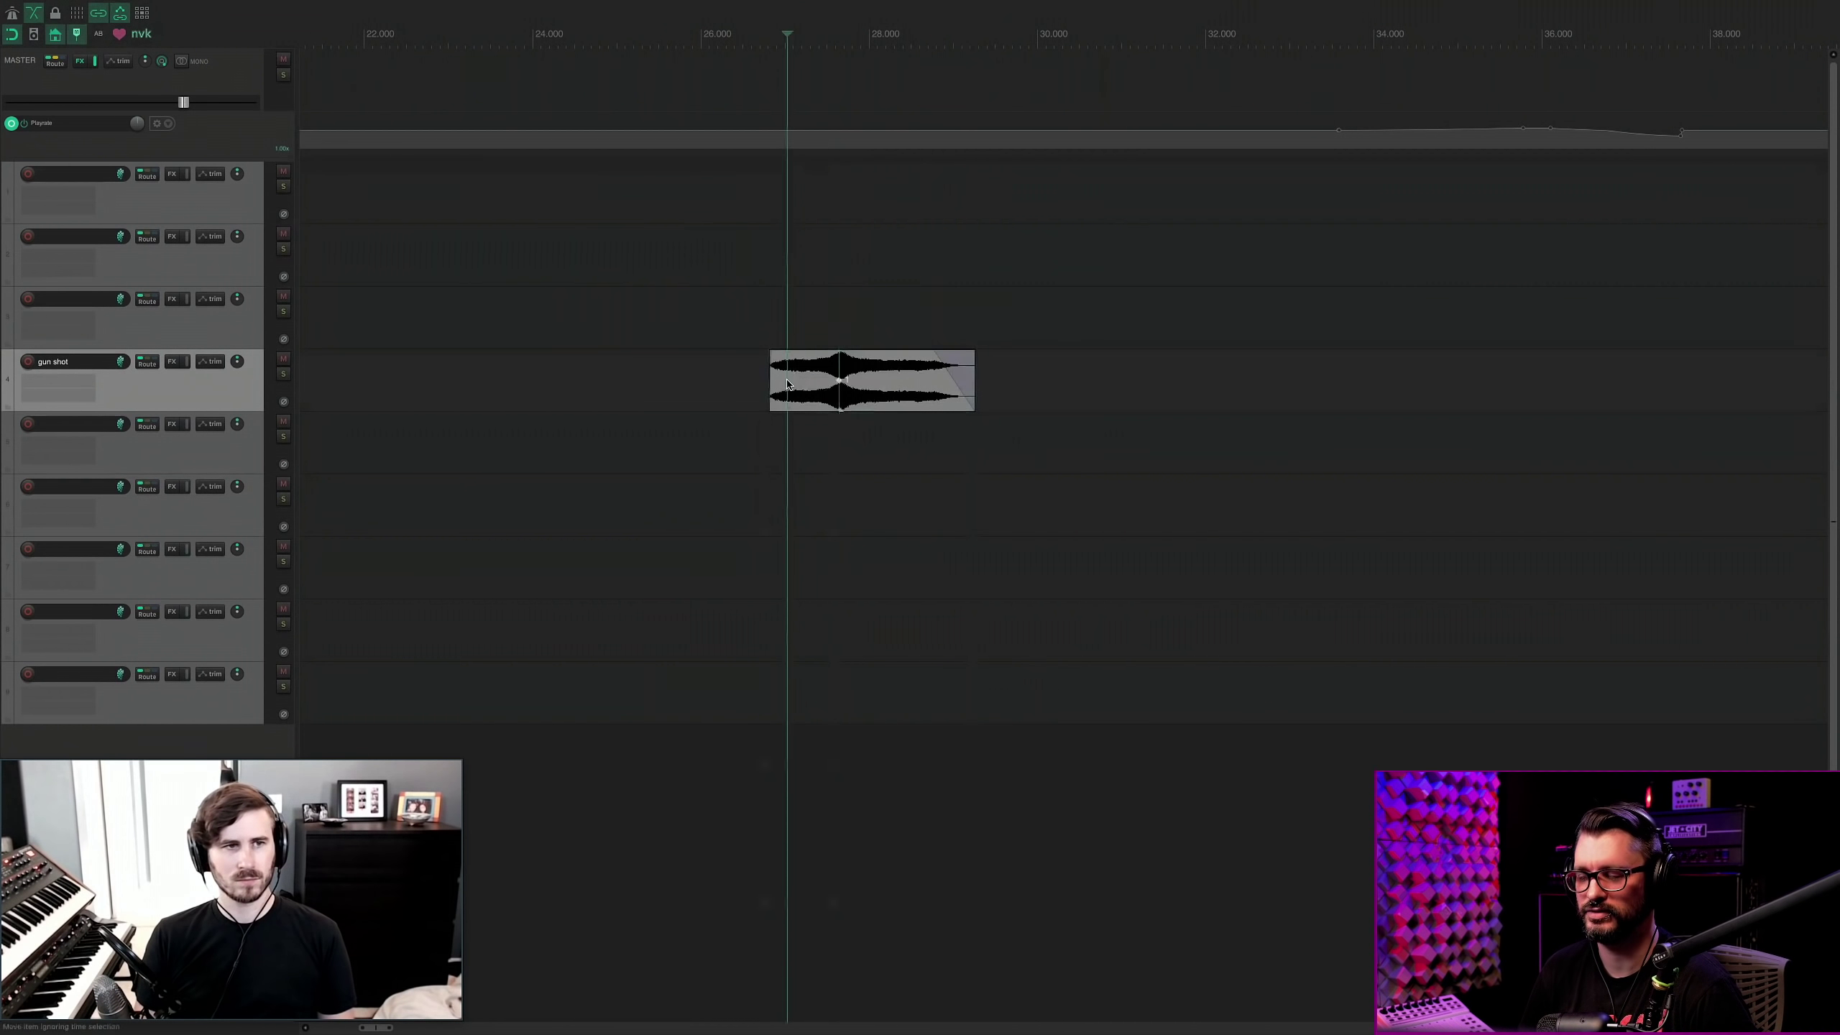
left_click_drag(803, 393, 821, 385)
key("space")
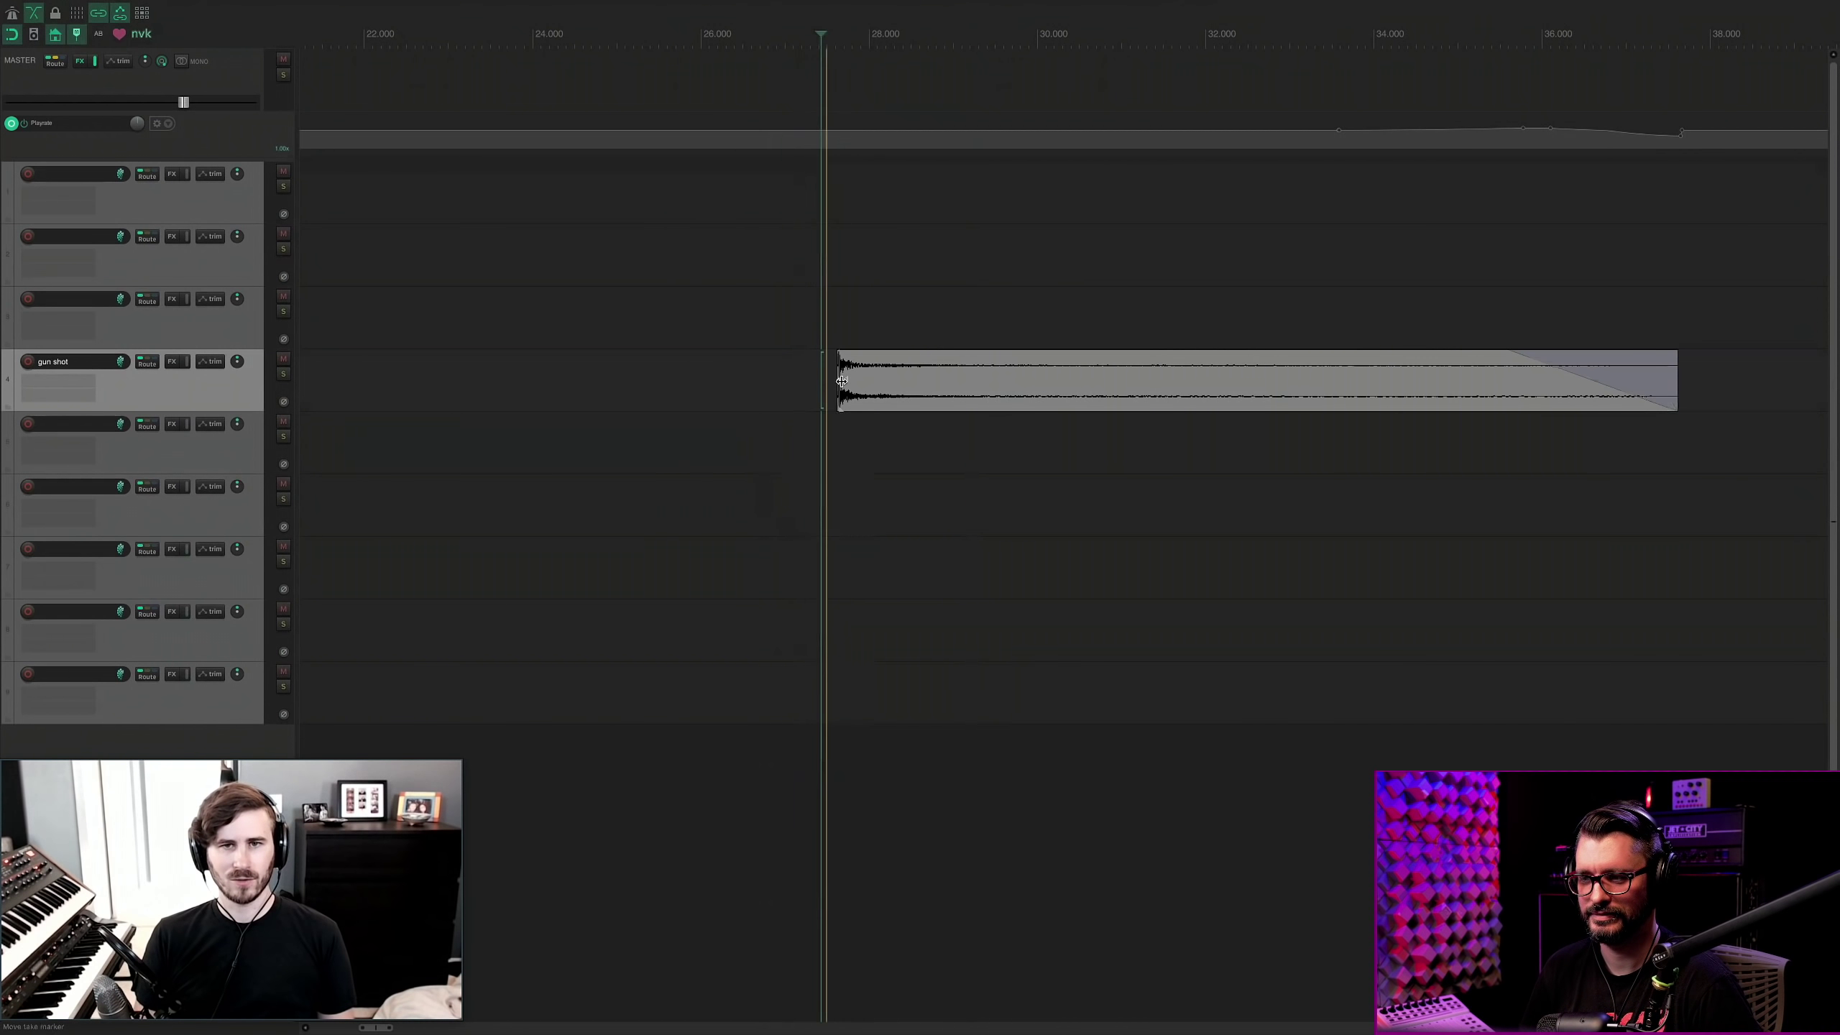
key("space")
left_click(838, 395)
key("space")
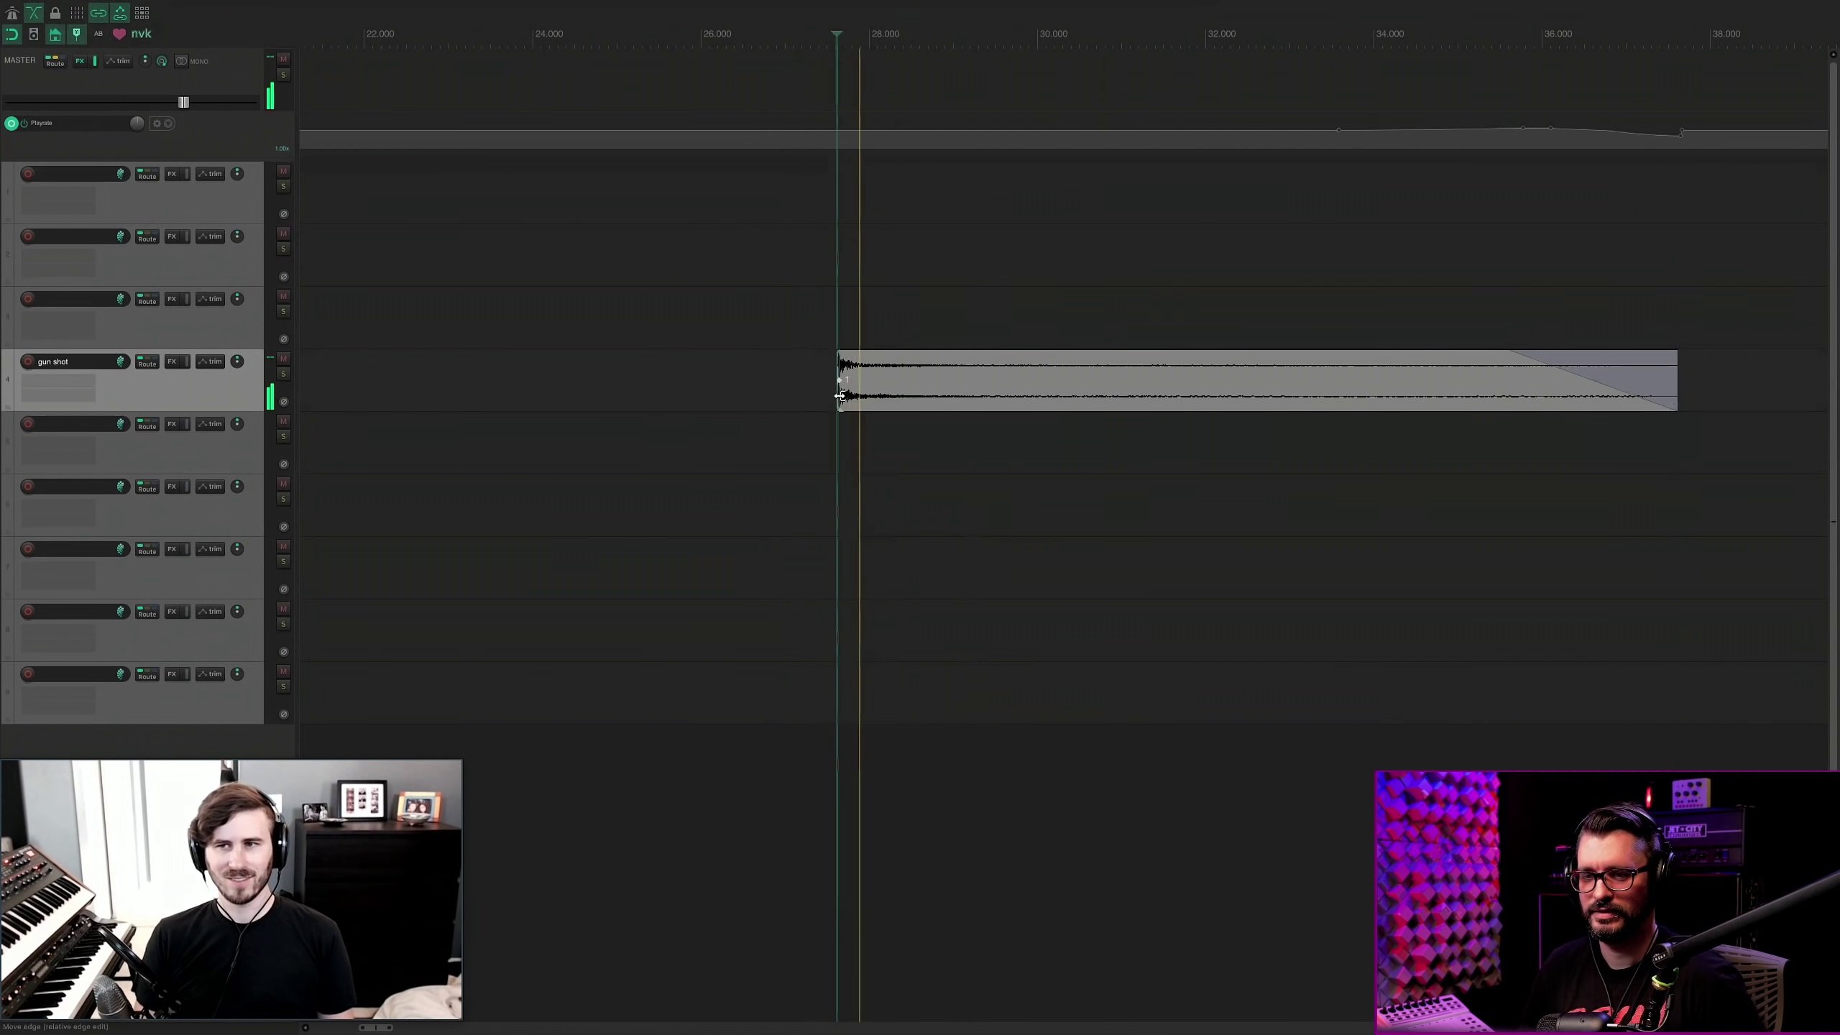
key("space")
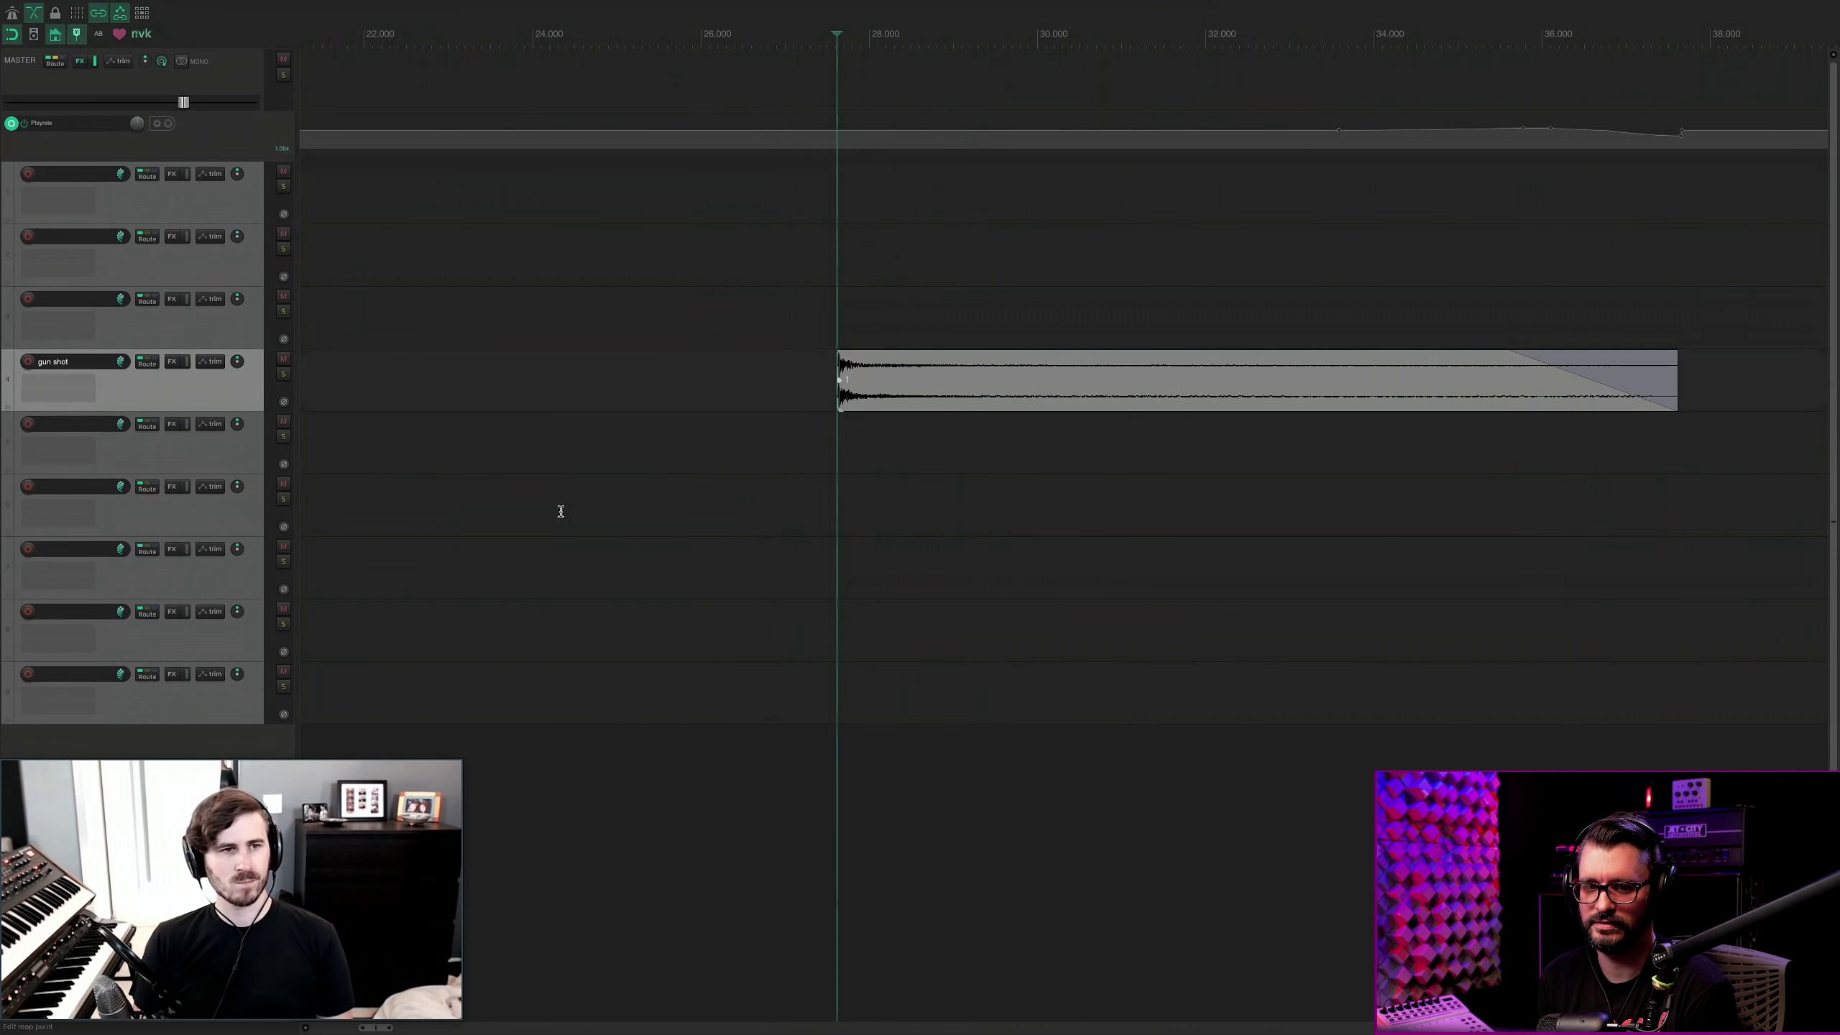
Name the track below gun shot "metal impact", with the edit cursor at the gun shot item's start.
left_click(838, 448)
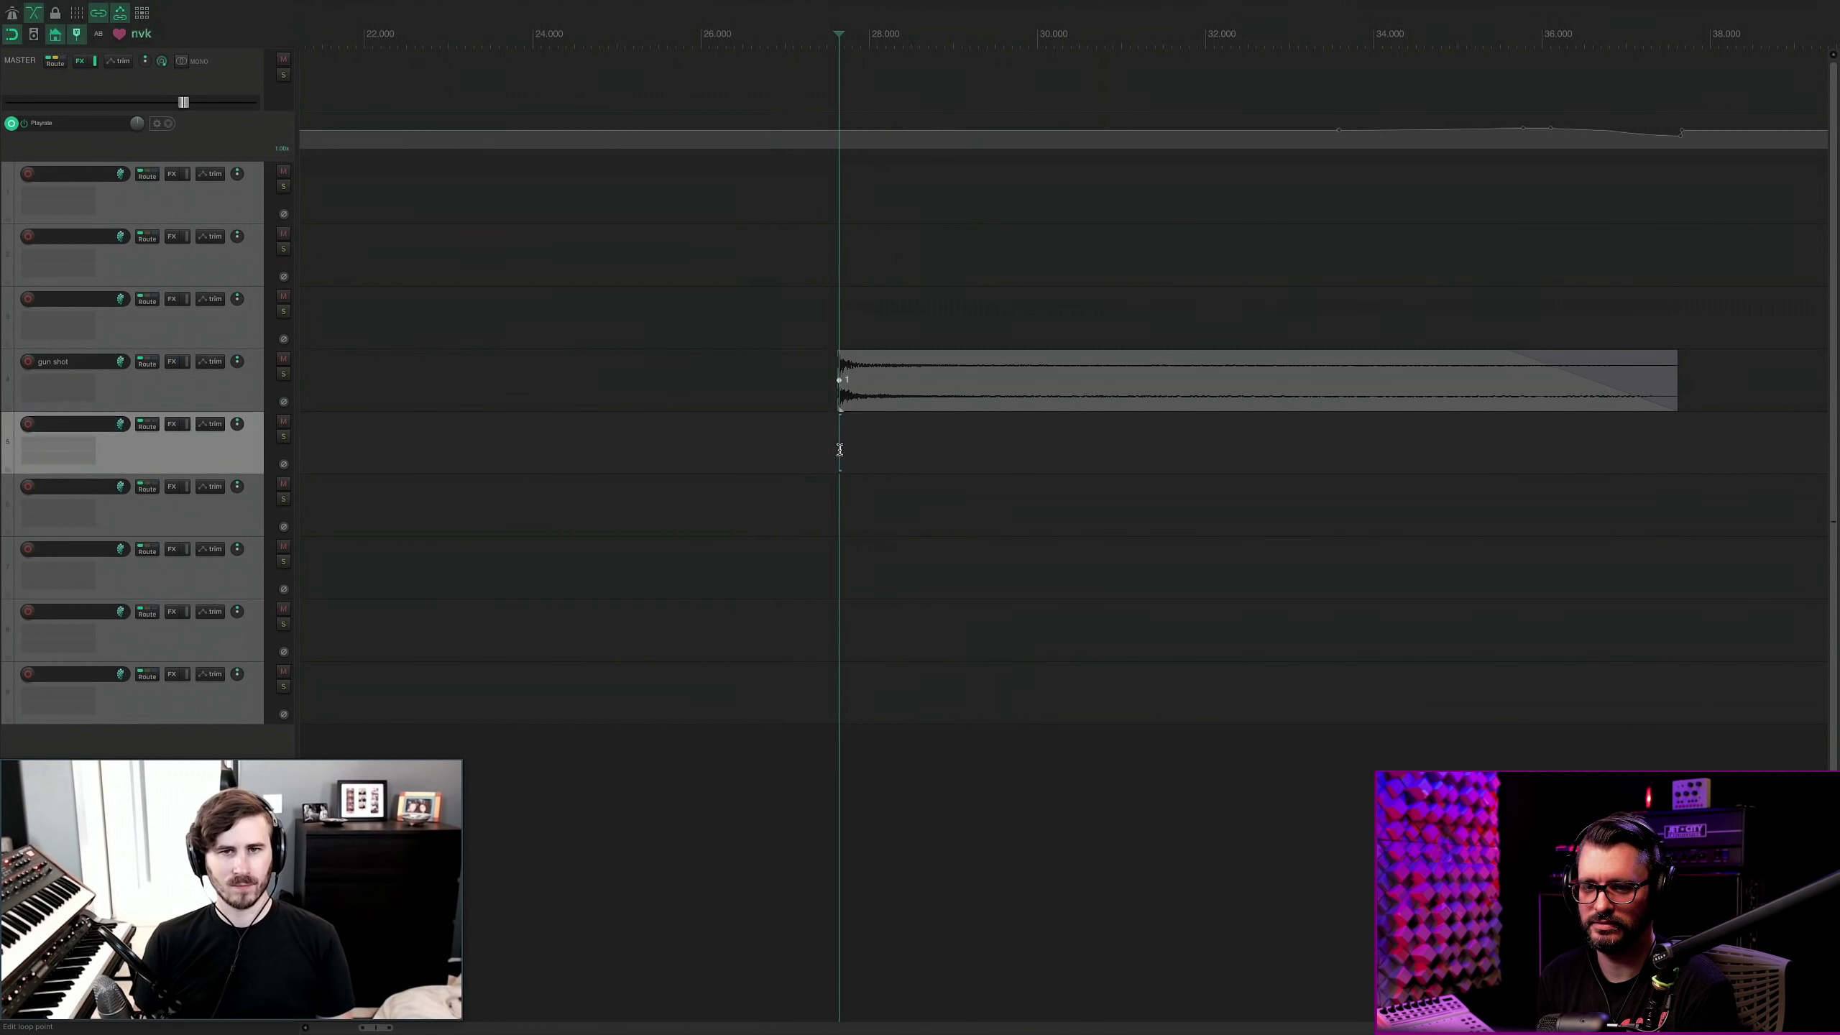
key("F2")
type("metal impac")
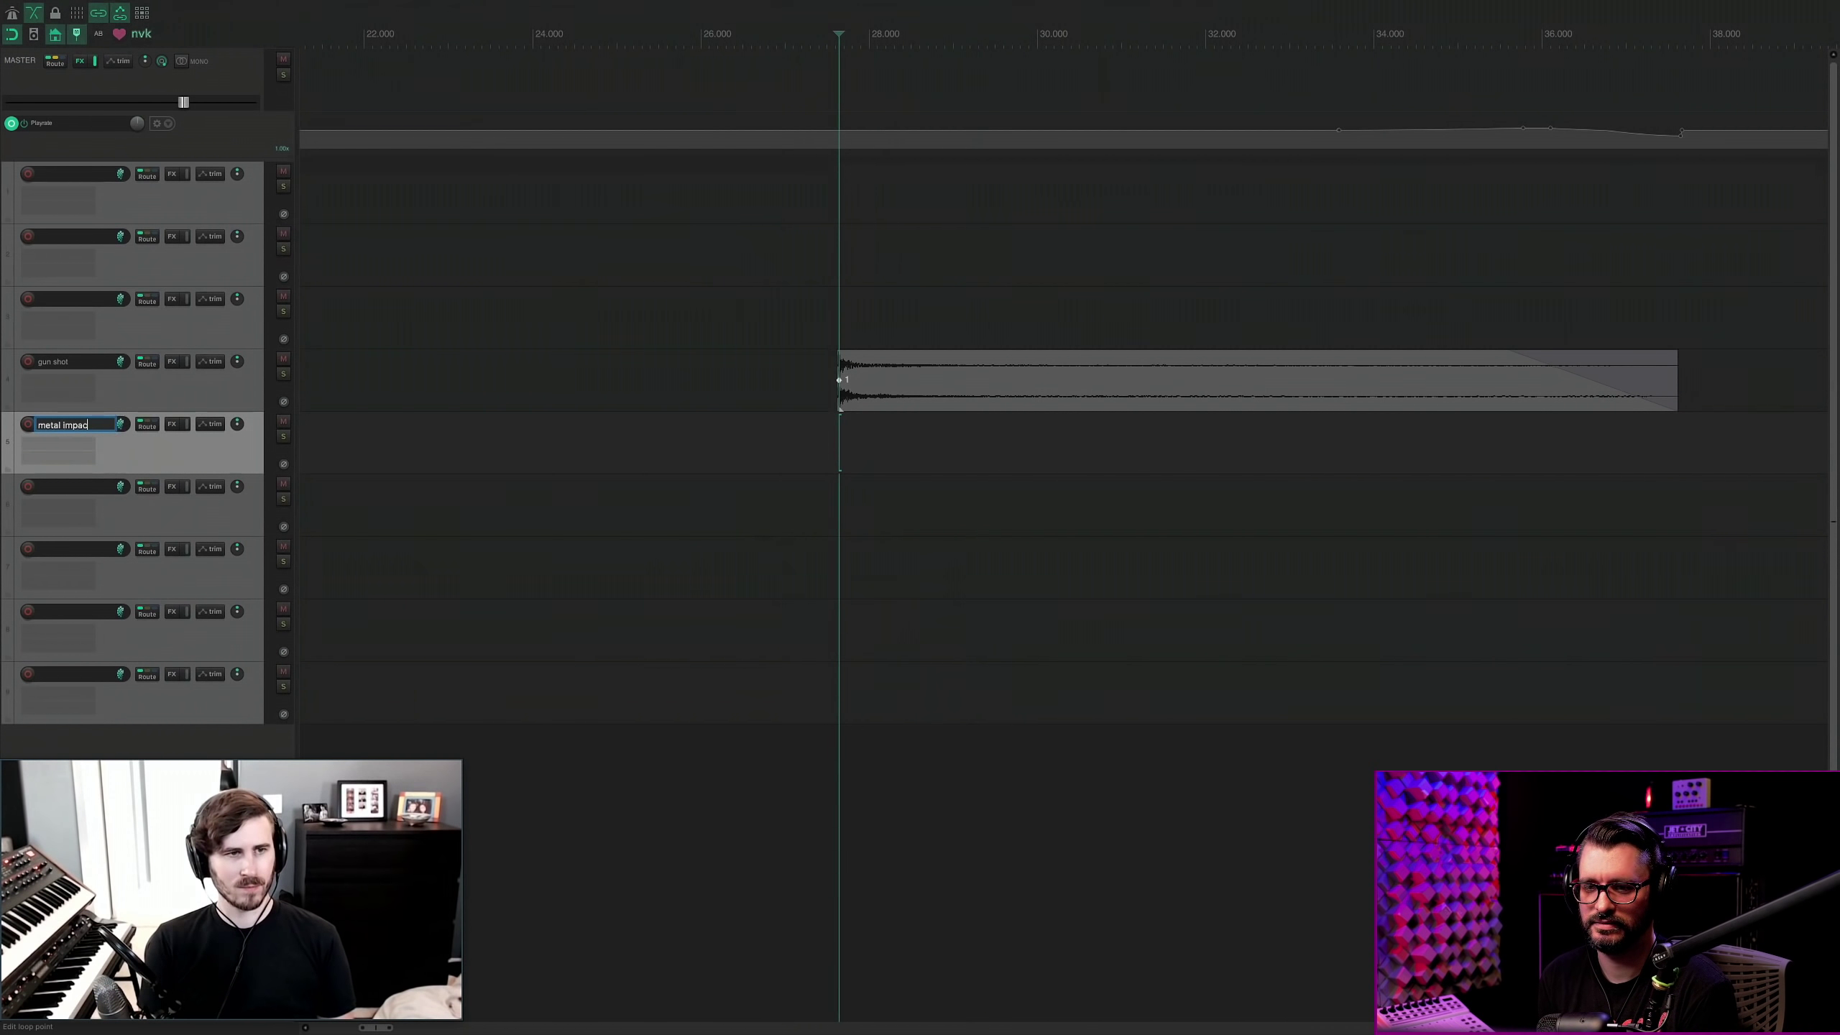
type("t")
key("Return")
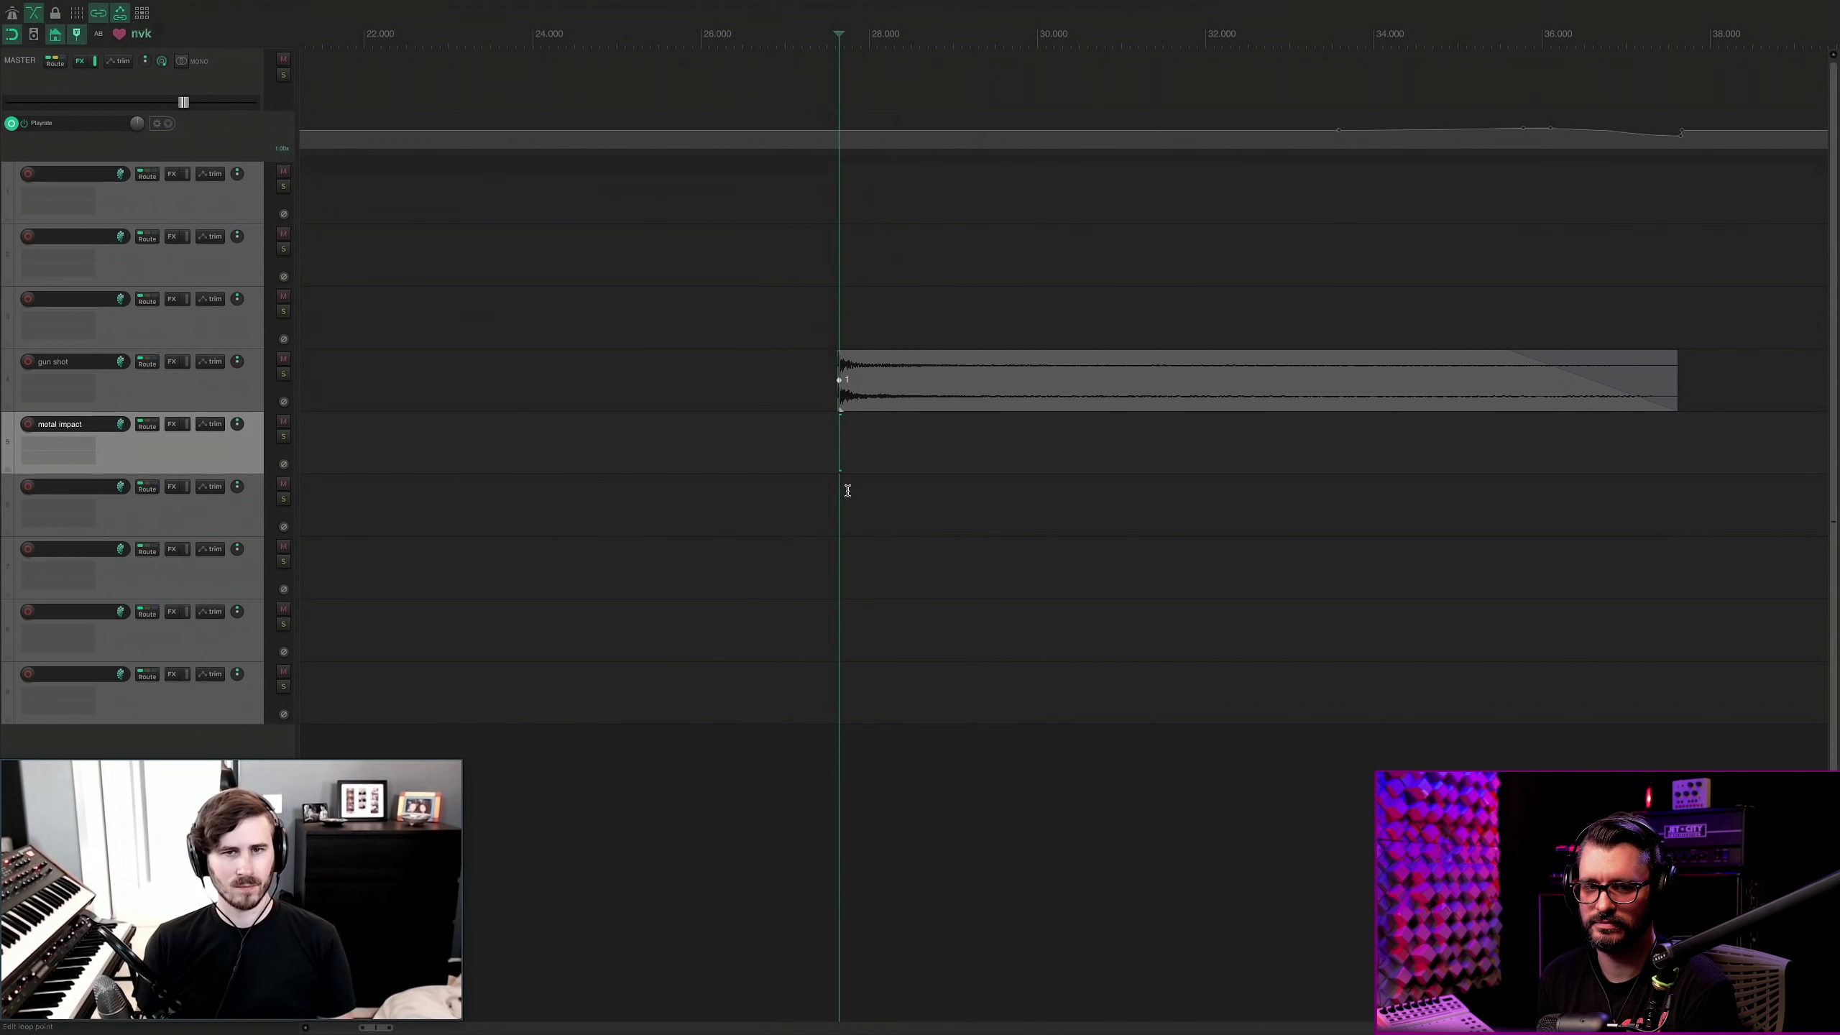
Generate an item on the metal impact track at the edit cursor and switch it through two more variations.
key("ctrl+v")
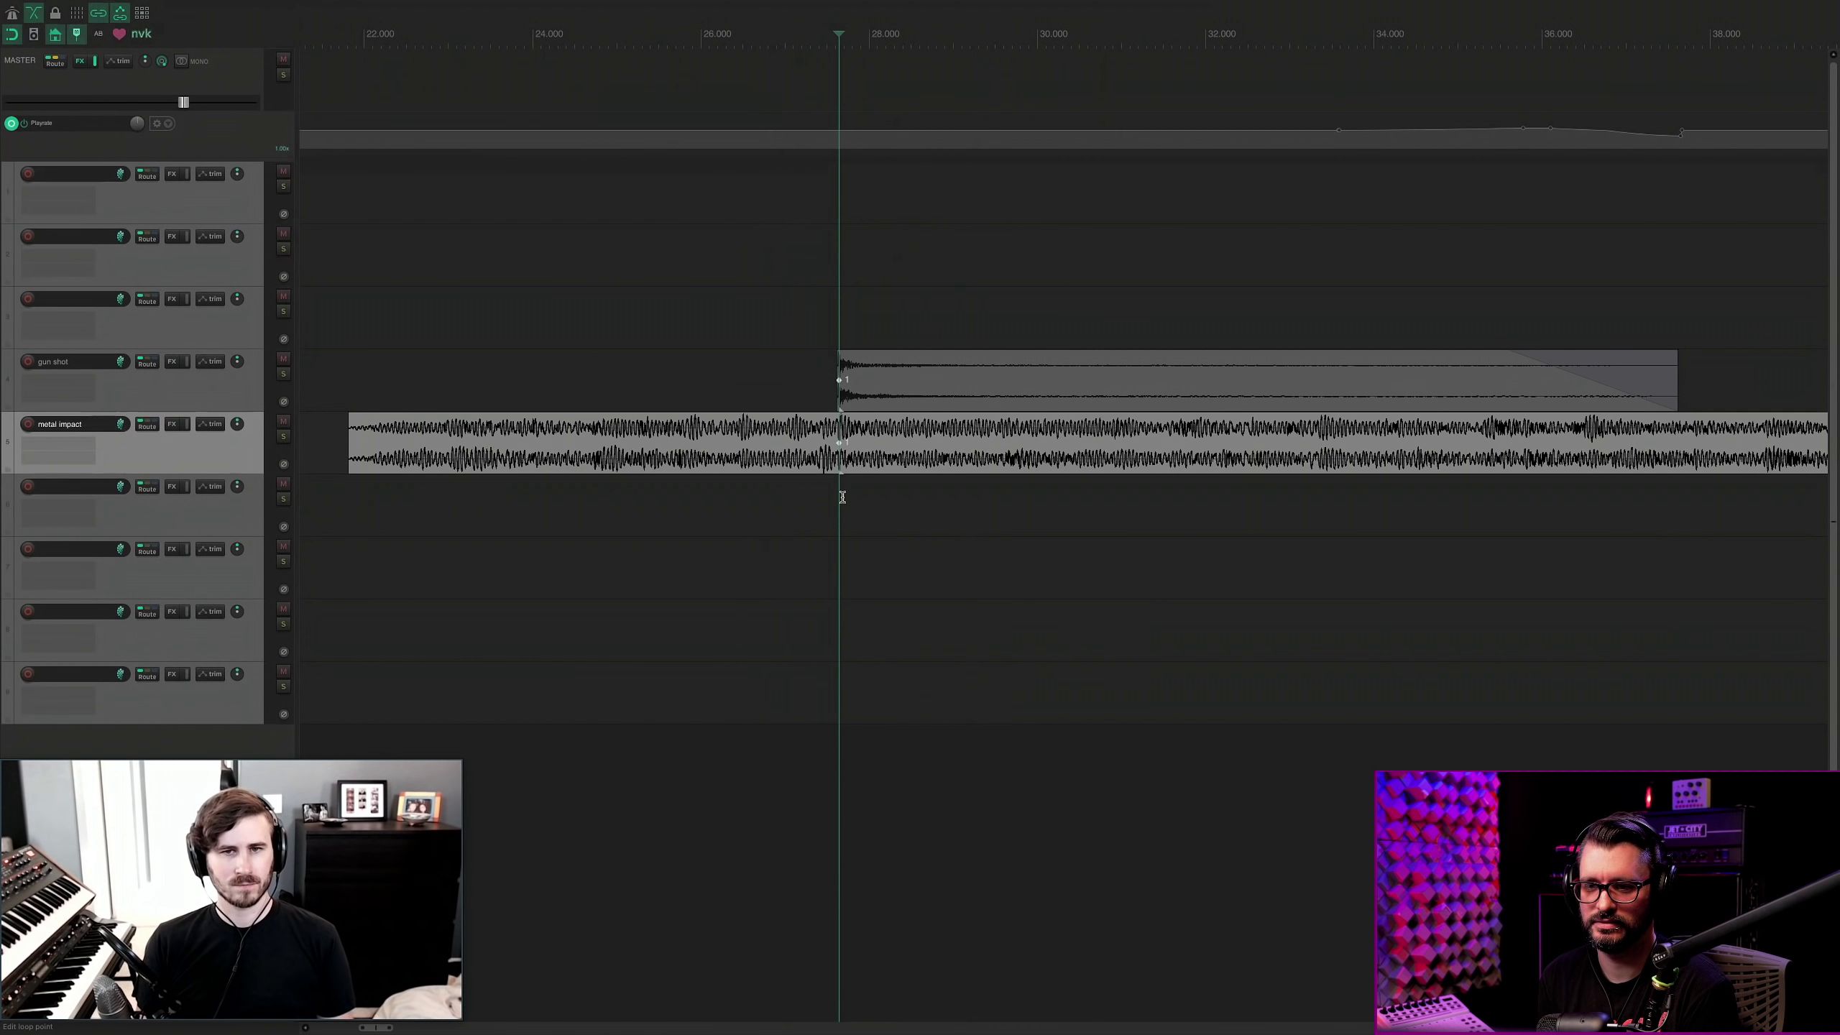
key("t")
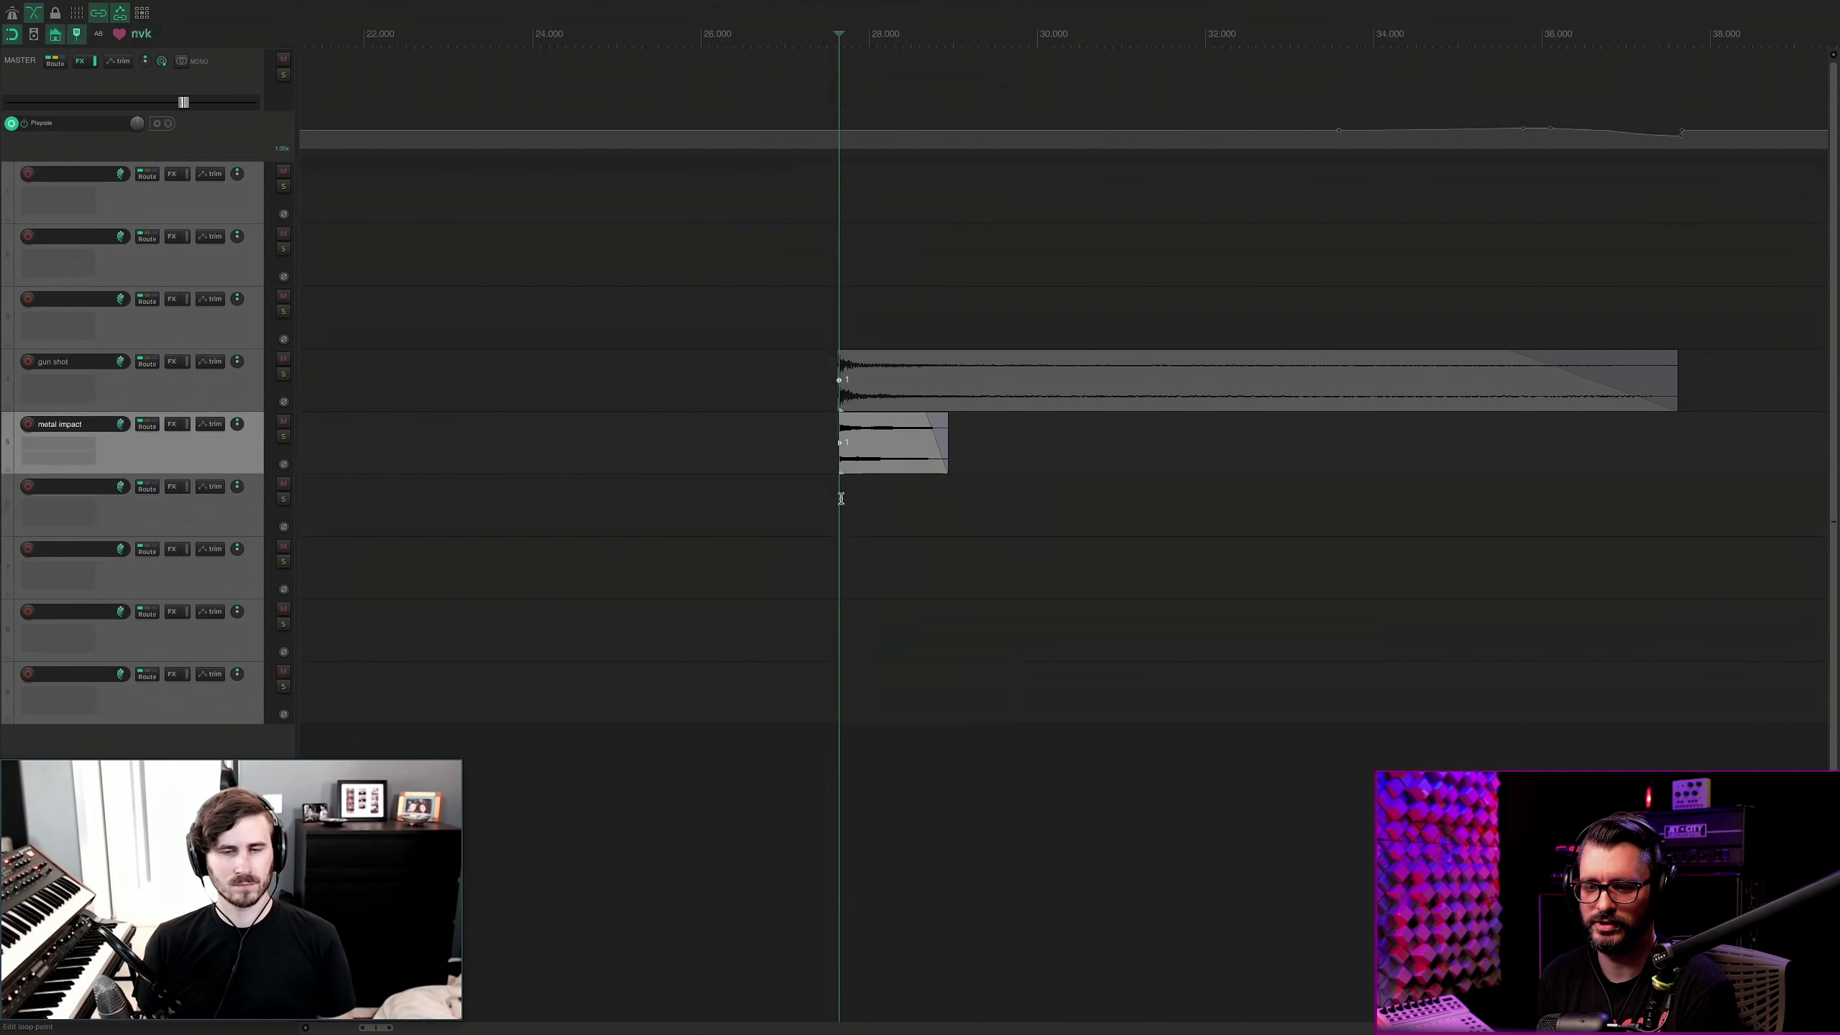
key("ctrl+z")
Name the two tracks below metal impact "mech" and "drone".
key("ctrl+t")
type("me")
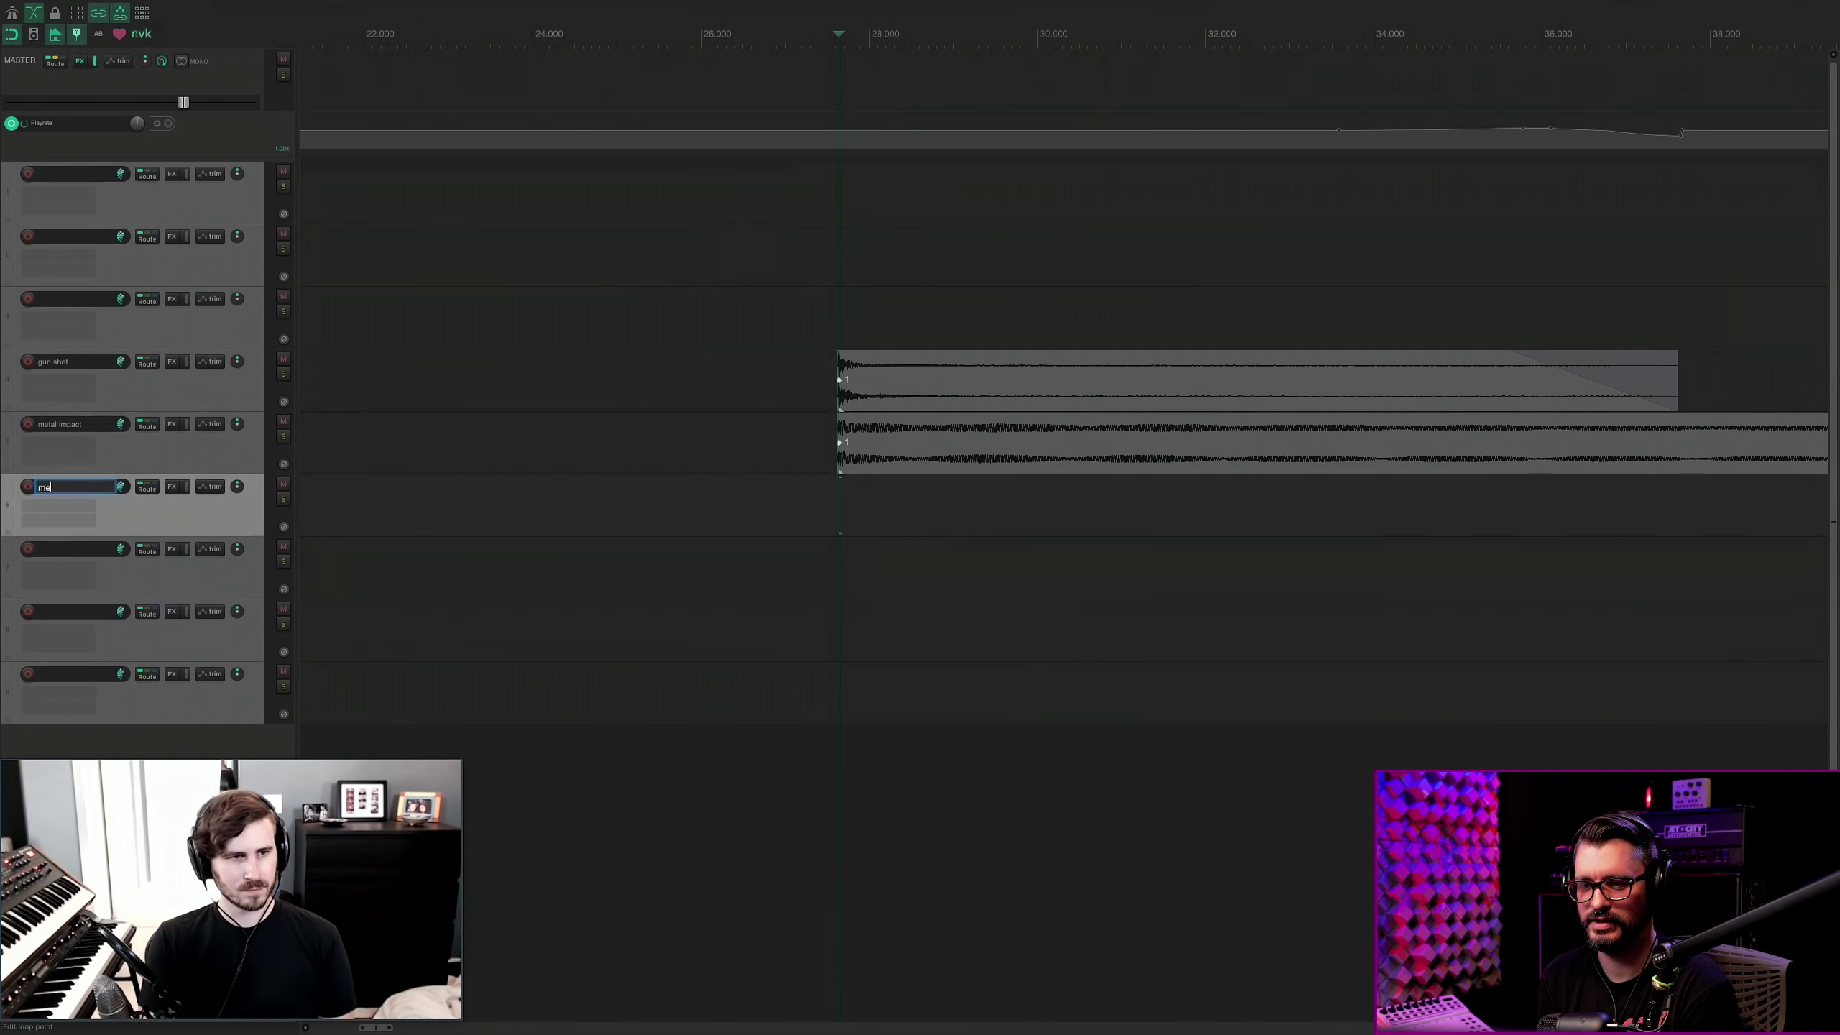
type("ta")
key("BackSpace")
type("ch")
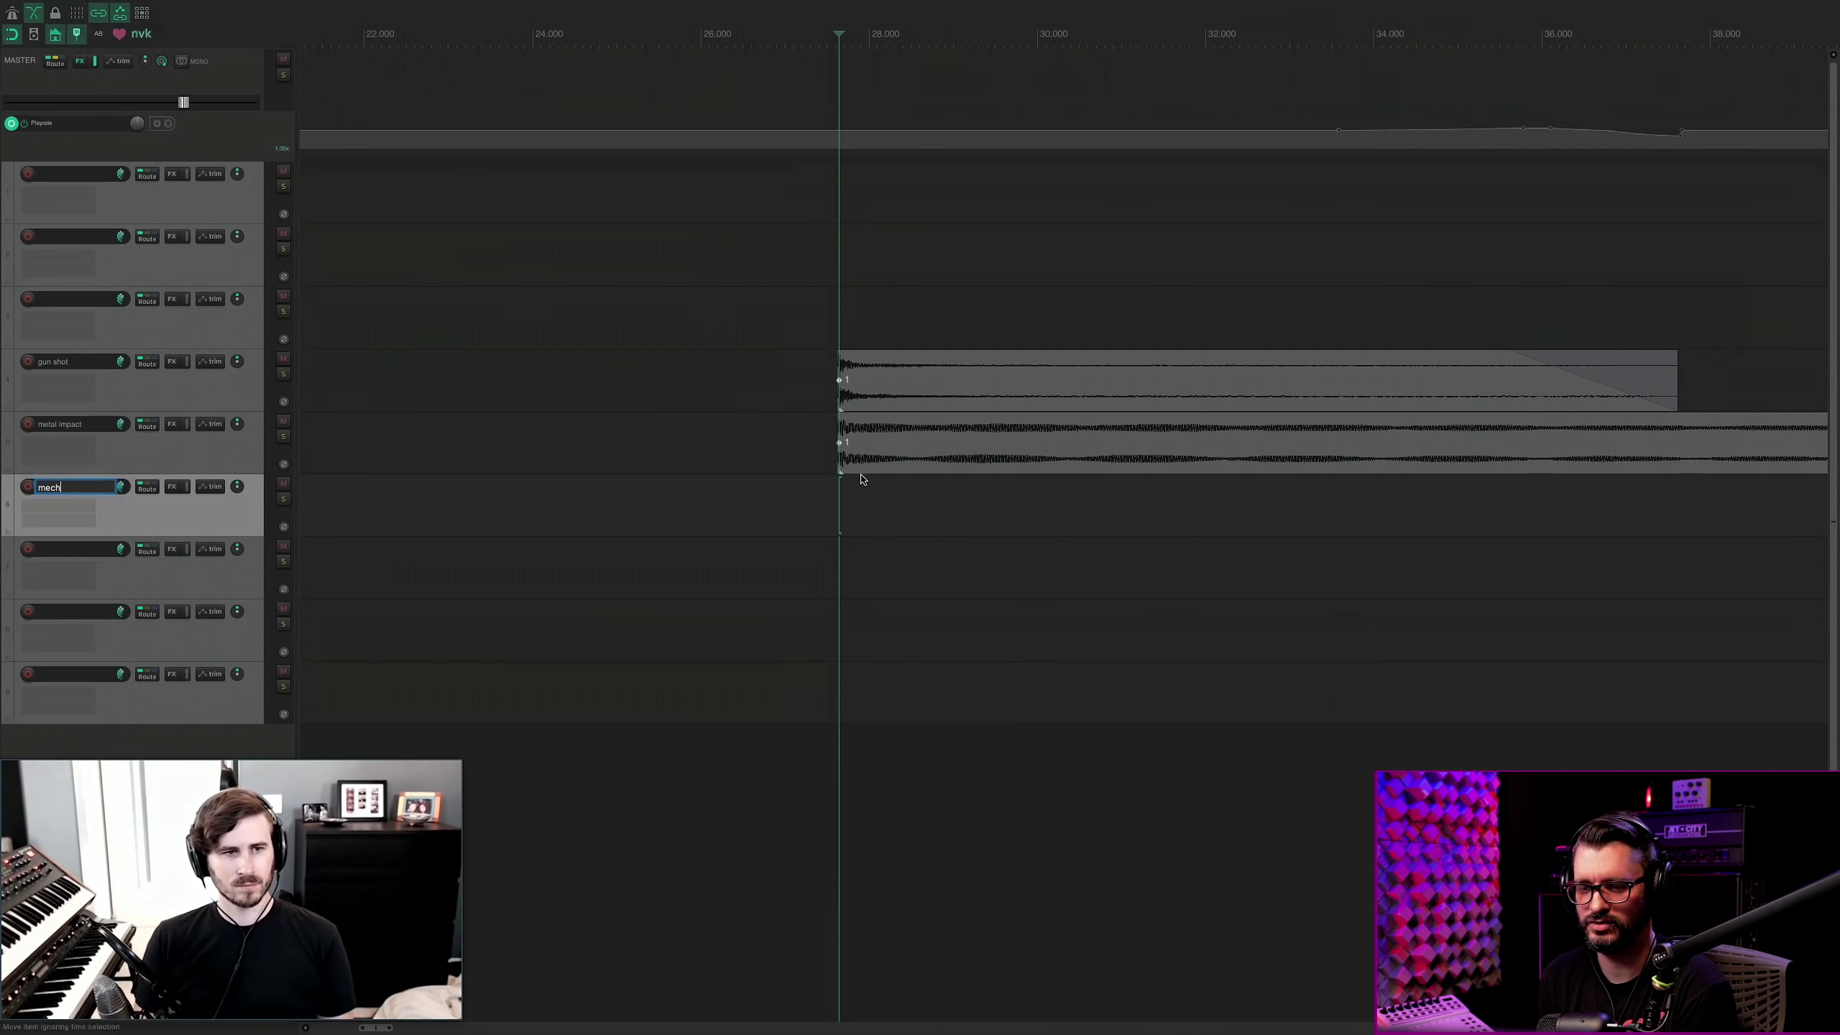
key("Tab")
type("drone")
key("Return")
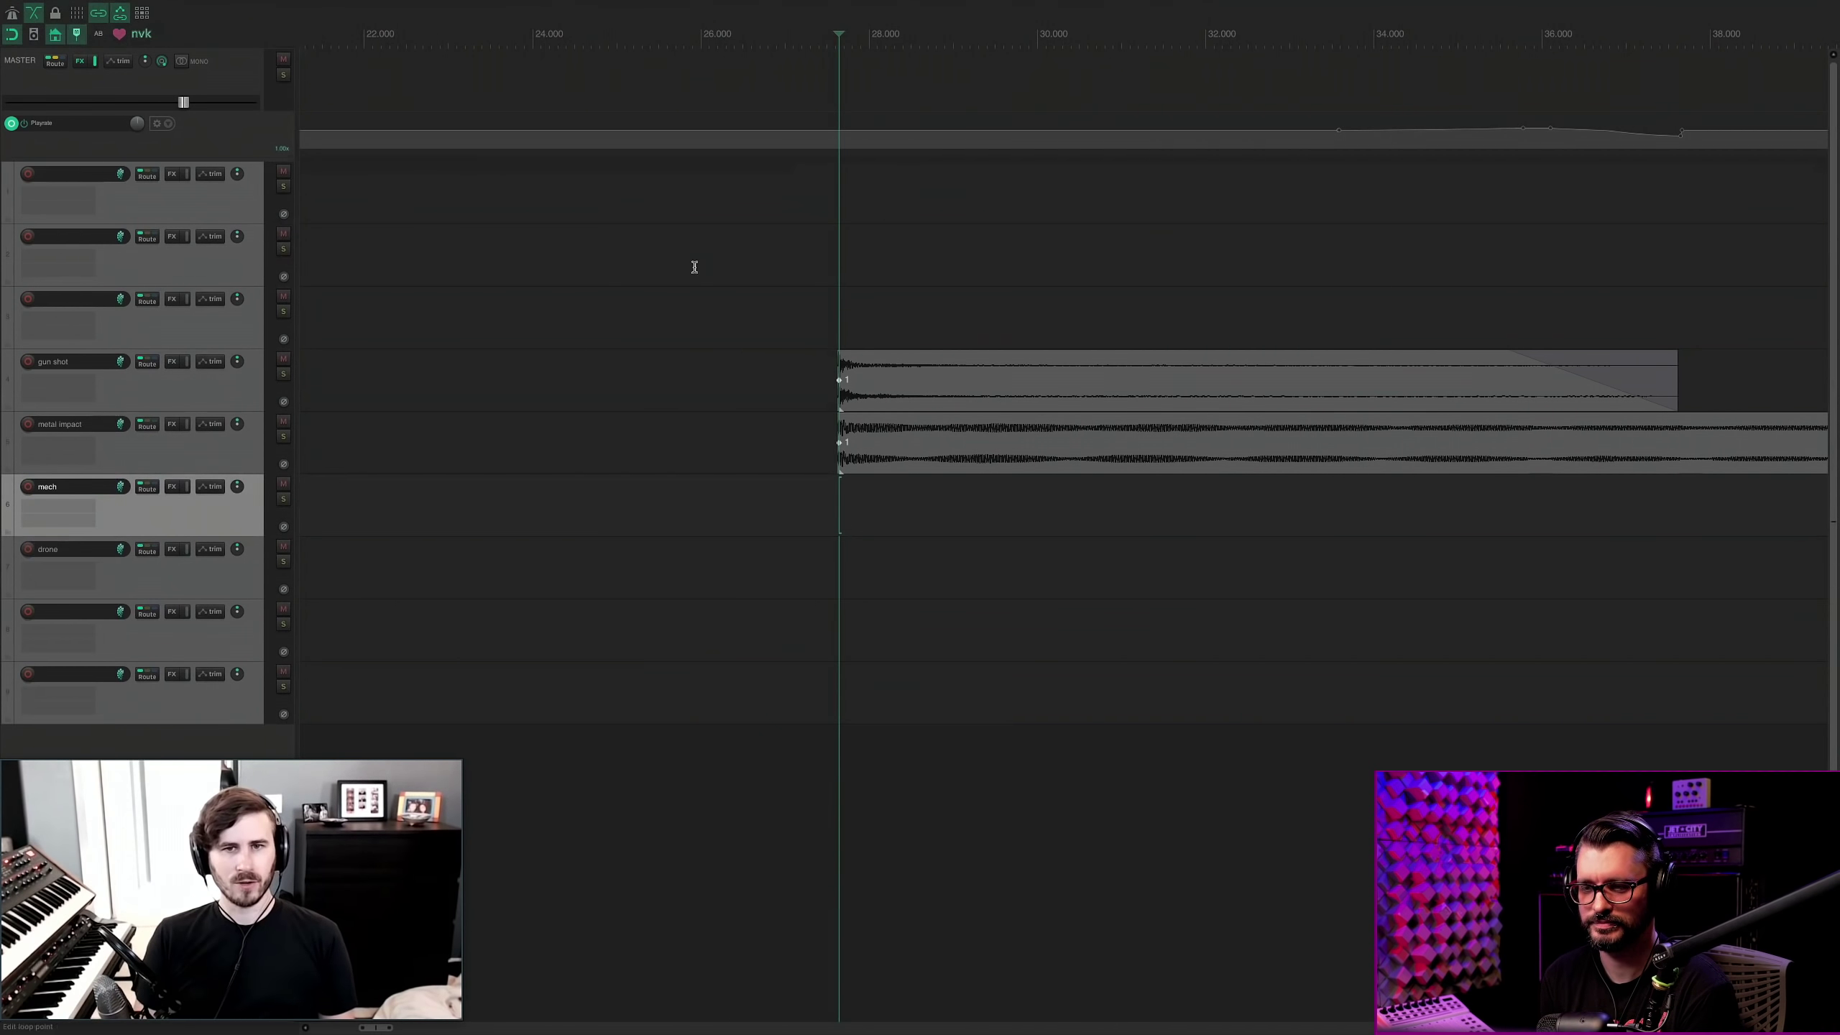
Delete the generated gun shot and metal impact items and group the gun shot, metal impact, mech and drone tracks into a folder.
left_click_drag(694, 264, 1039, 600)
key("Delete")
left_click(174, 384)
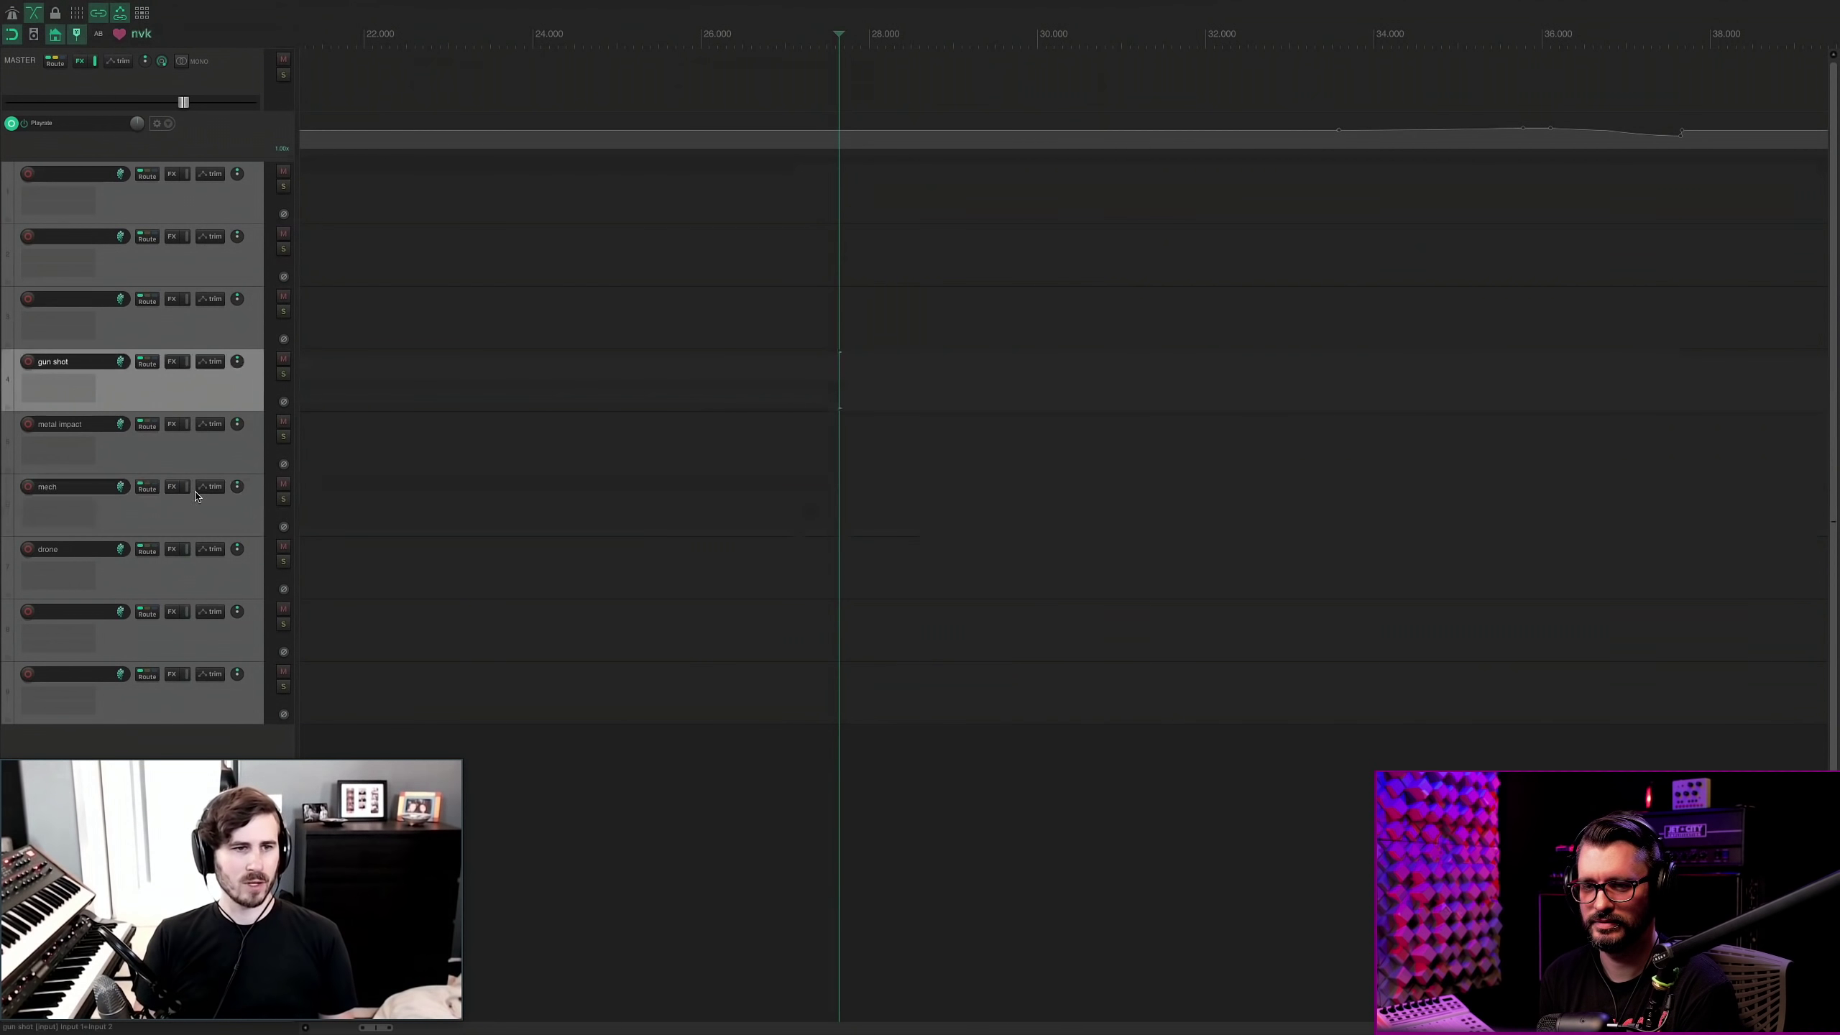
left_click(195, 584, "shift")
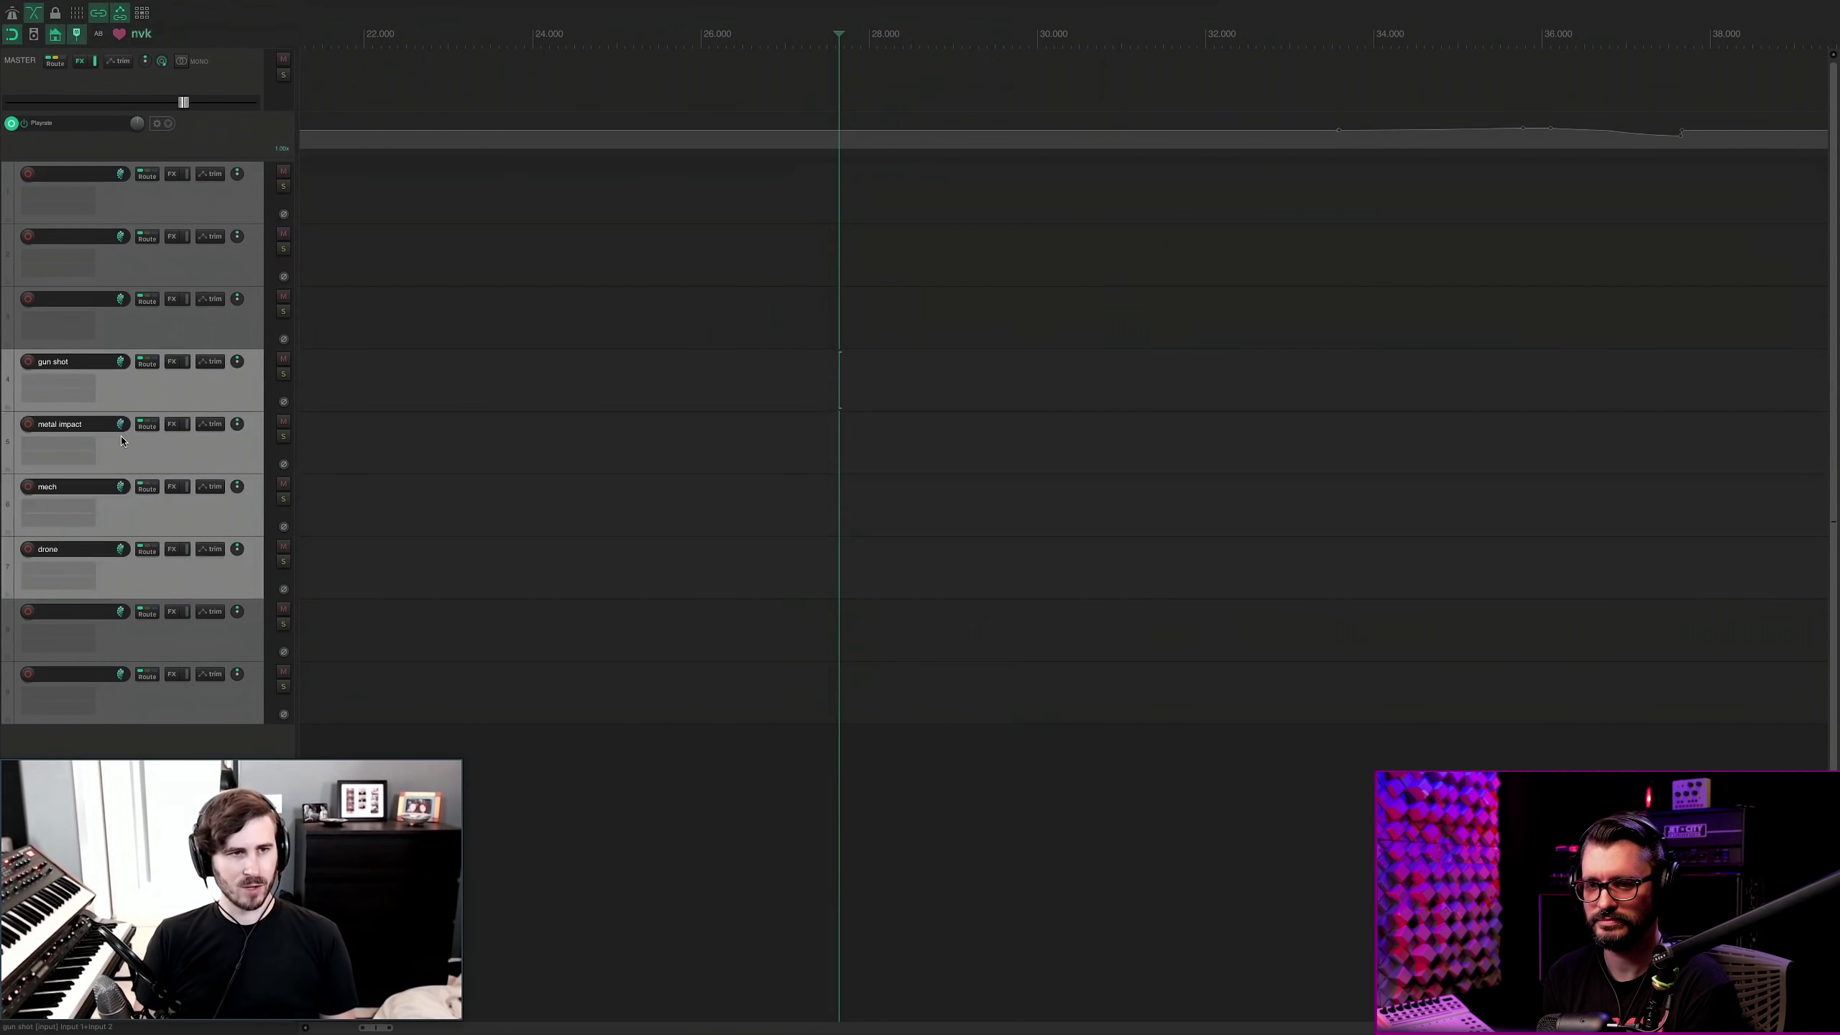
key("super+g")
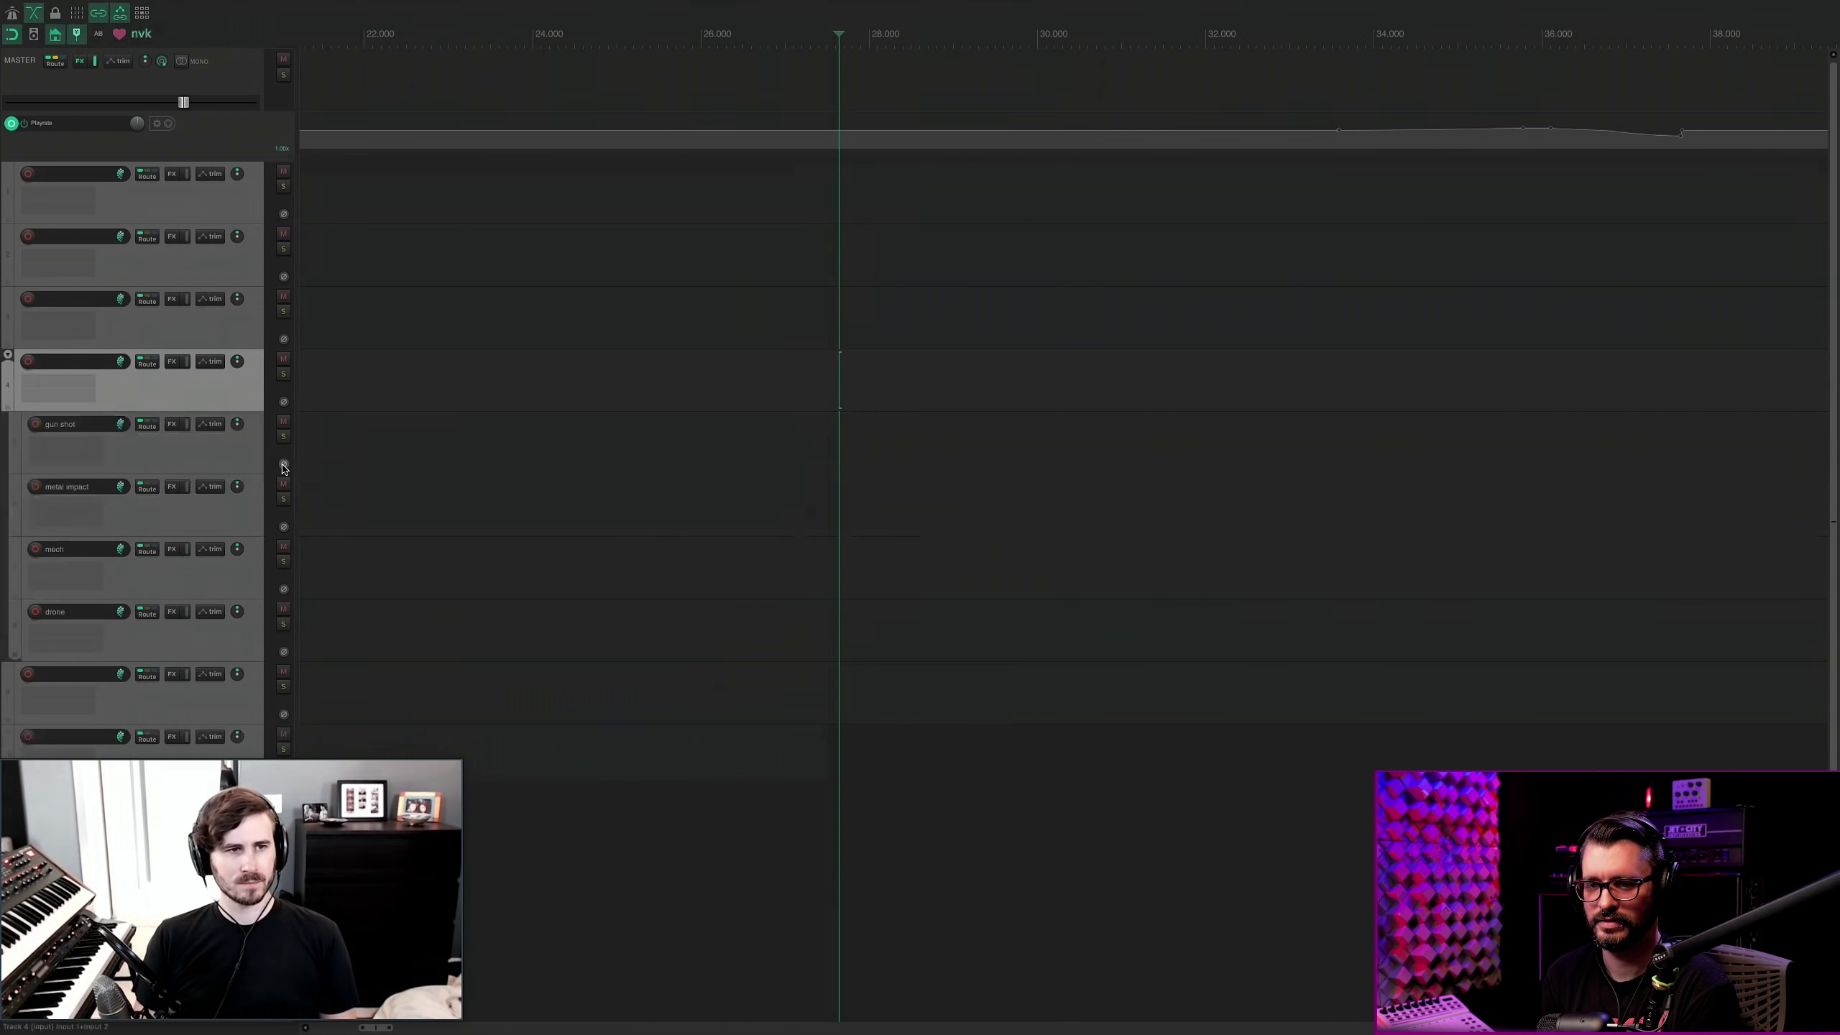
Generate layered items for the whole folder of gun shot, metal impact, mech and drone tracks at about 27 s.
left_click(511, 692)
left_click(809, 371)
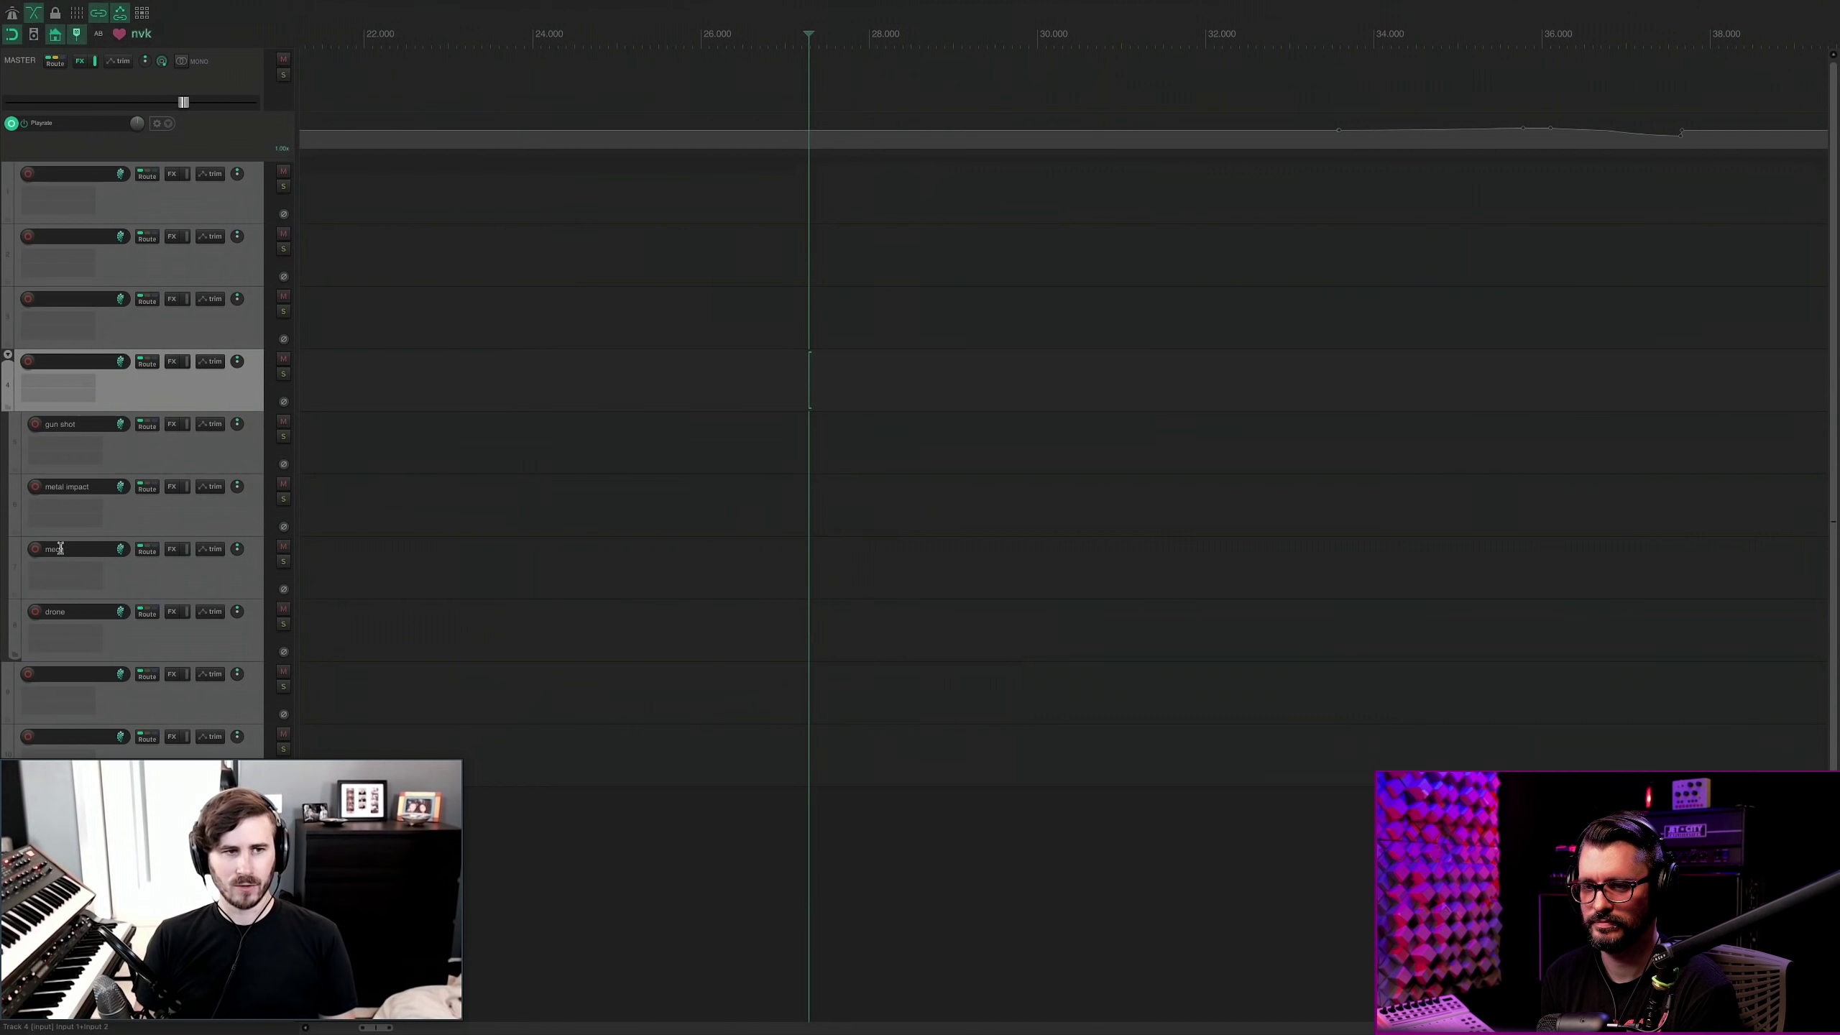
key("c")
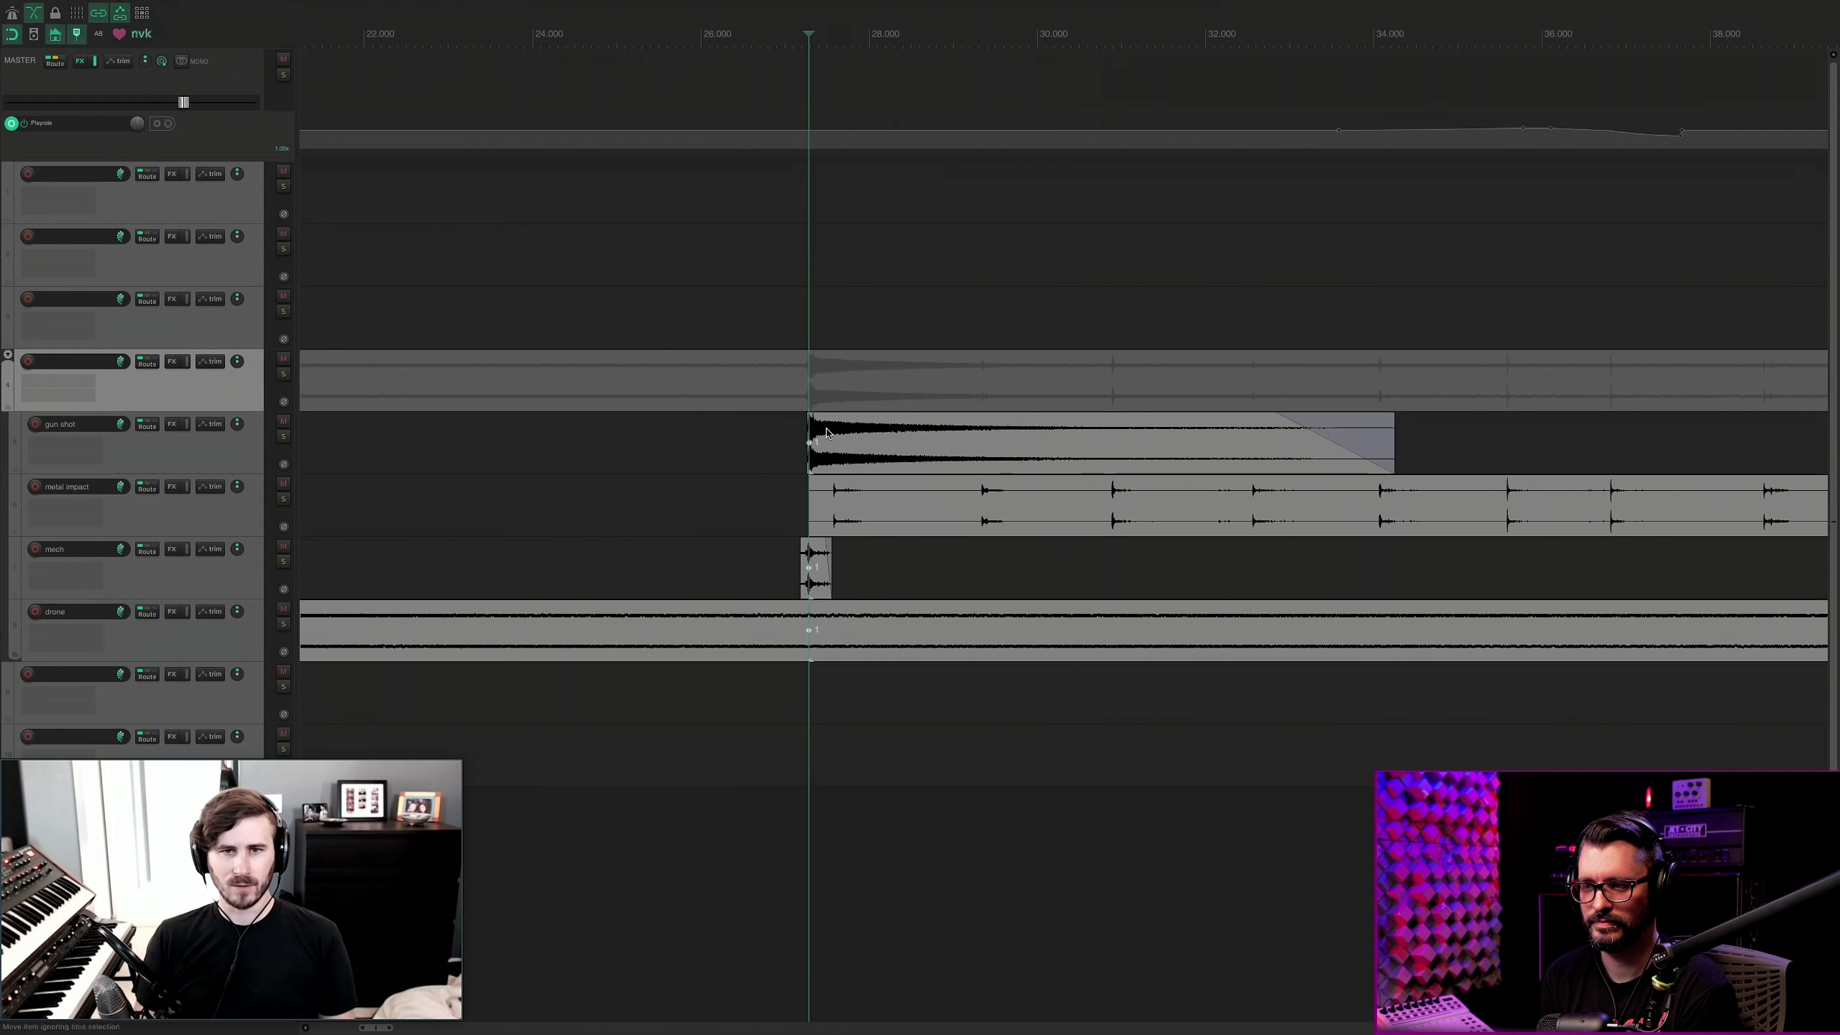
Switch the overly long metal impact and drone items to shorter variations.
scroll(826, 432, "down", 5)
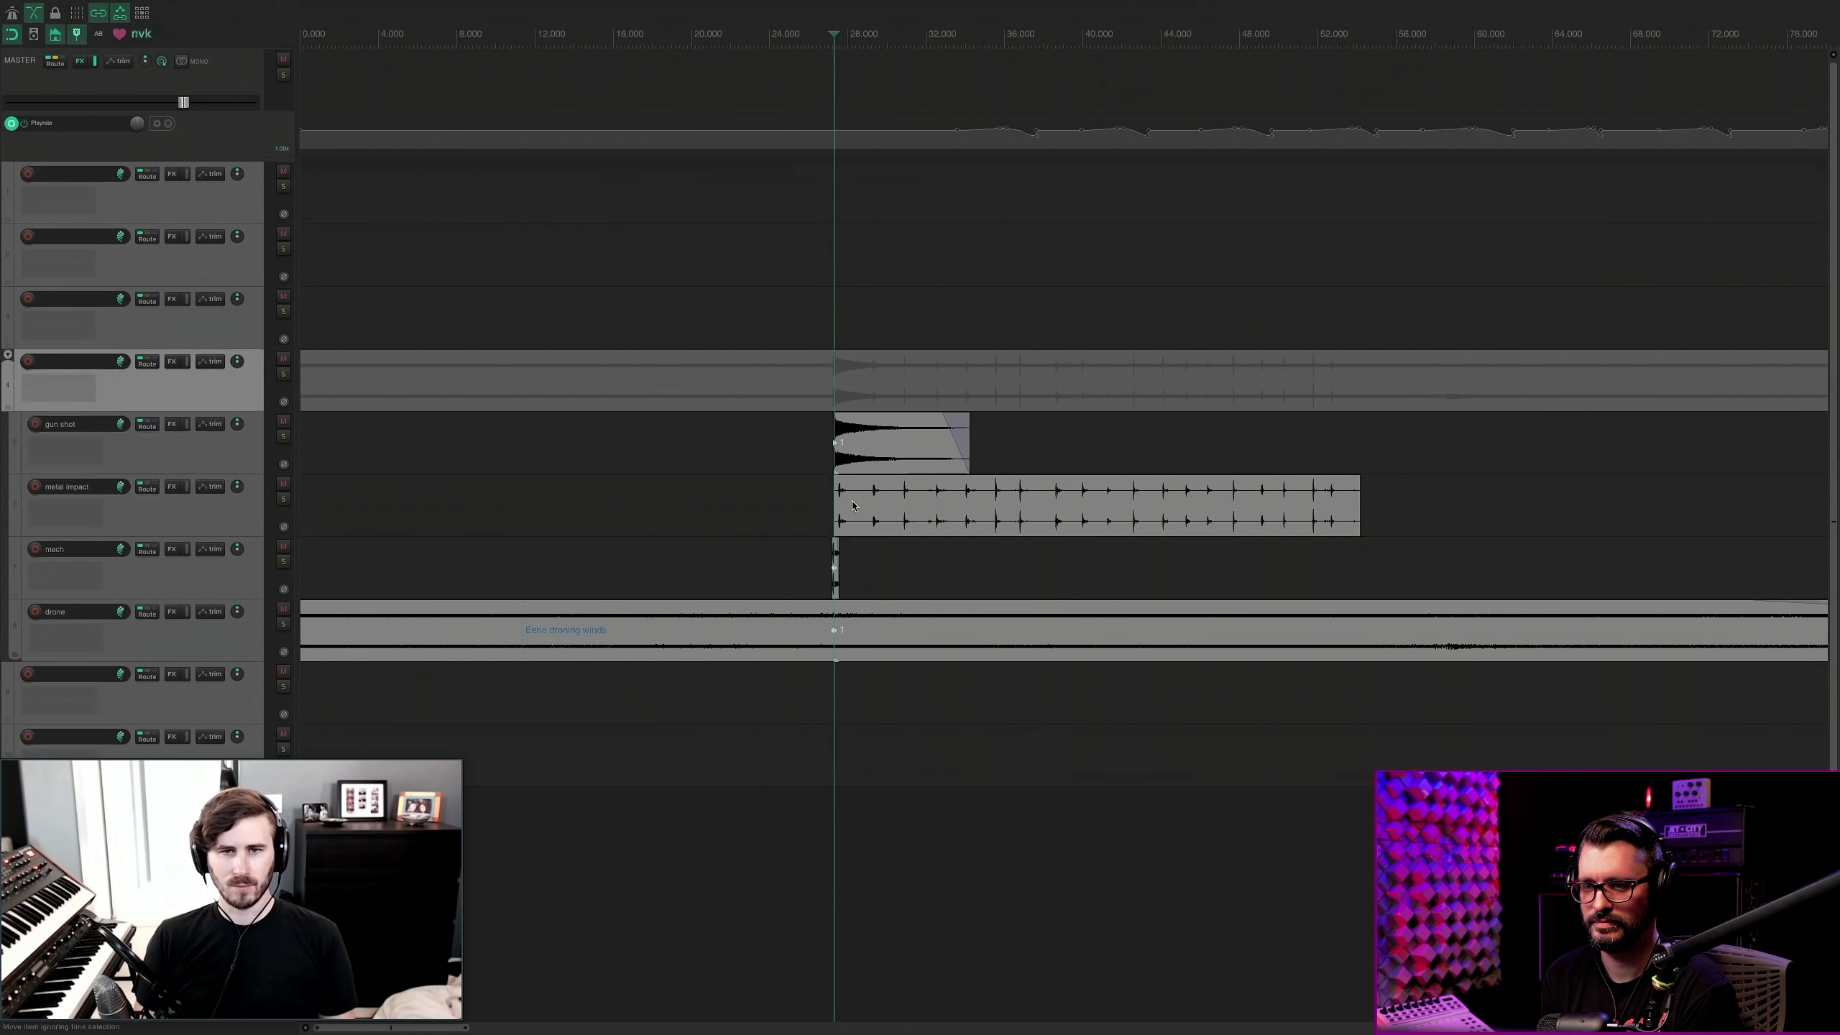
left_click(852, 506)
scroll(856, 530, "down", 1)
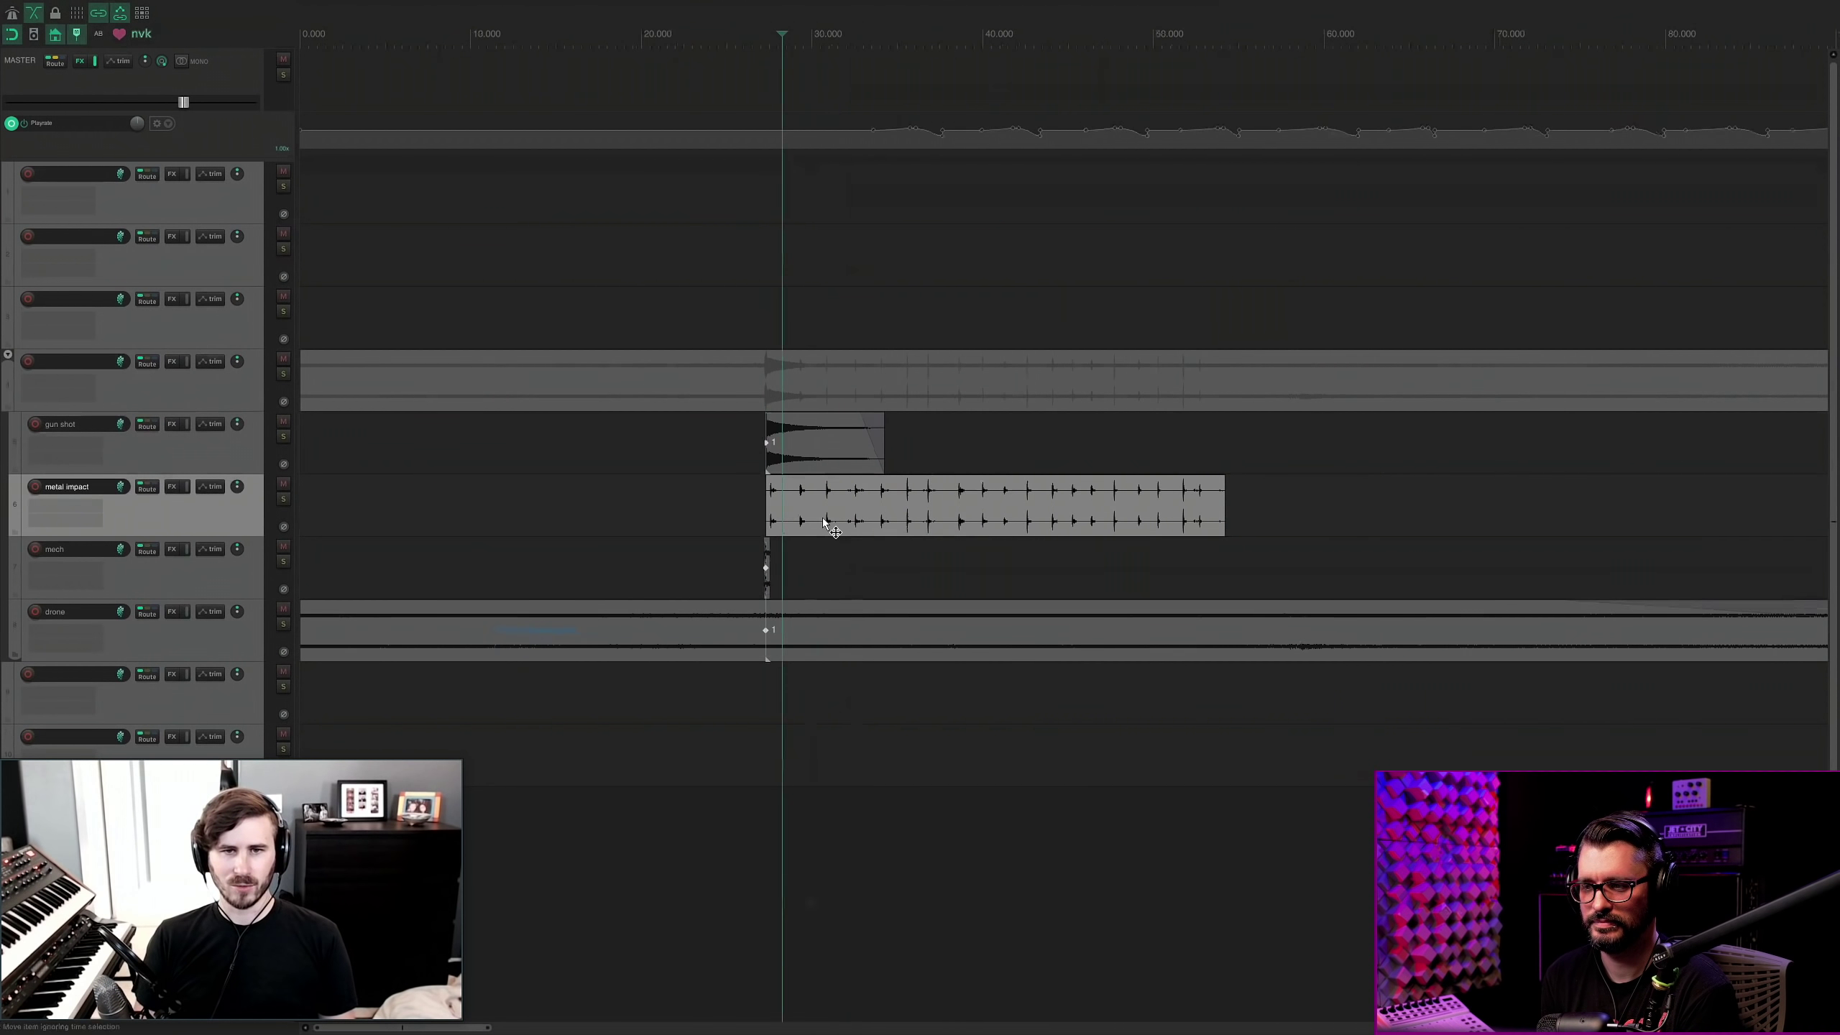
key("ctrl+z")
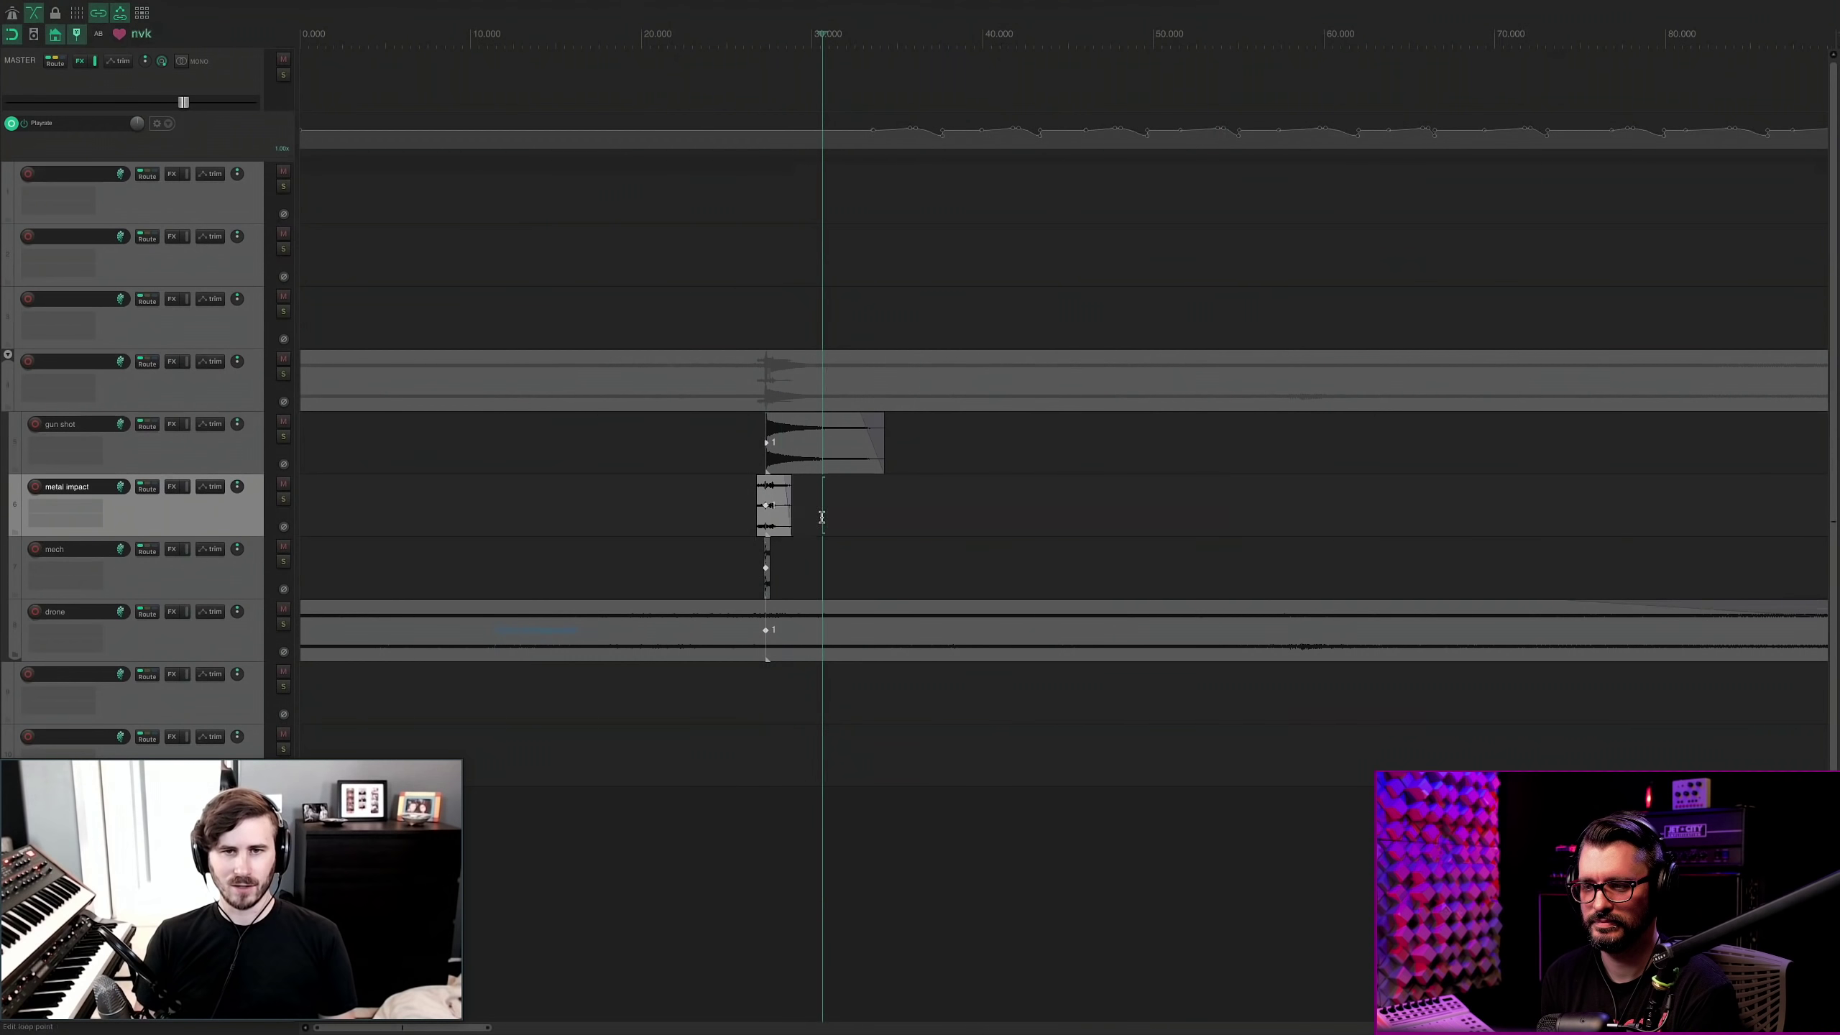
left_click(786, 630)
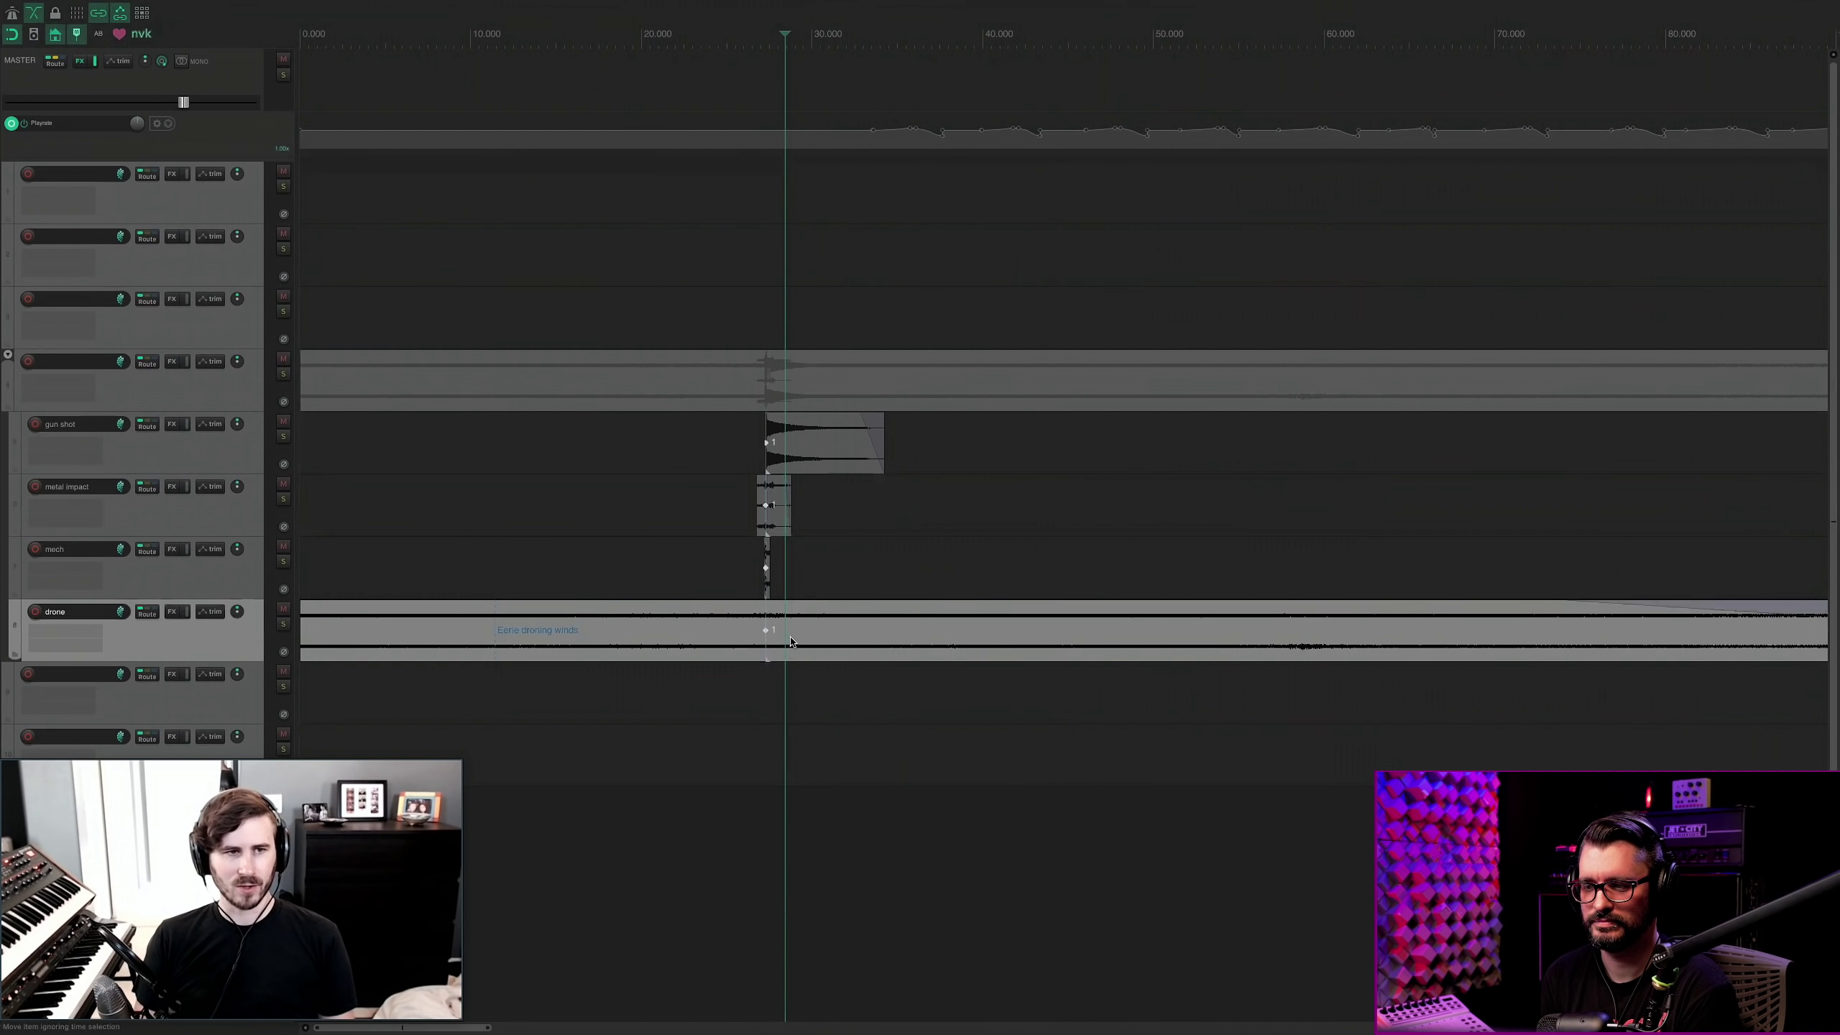
key("ctrl+z")
key("ctrl+z")
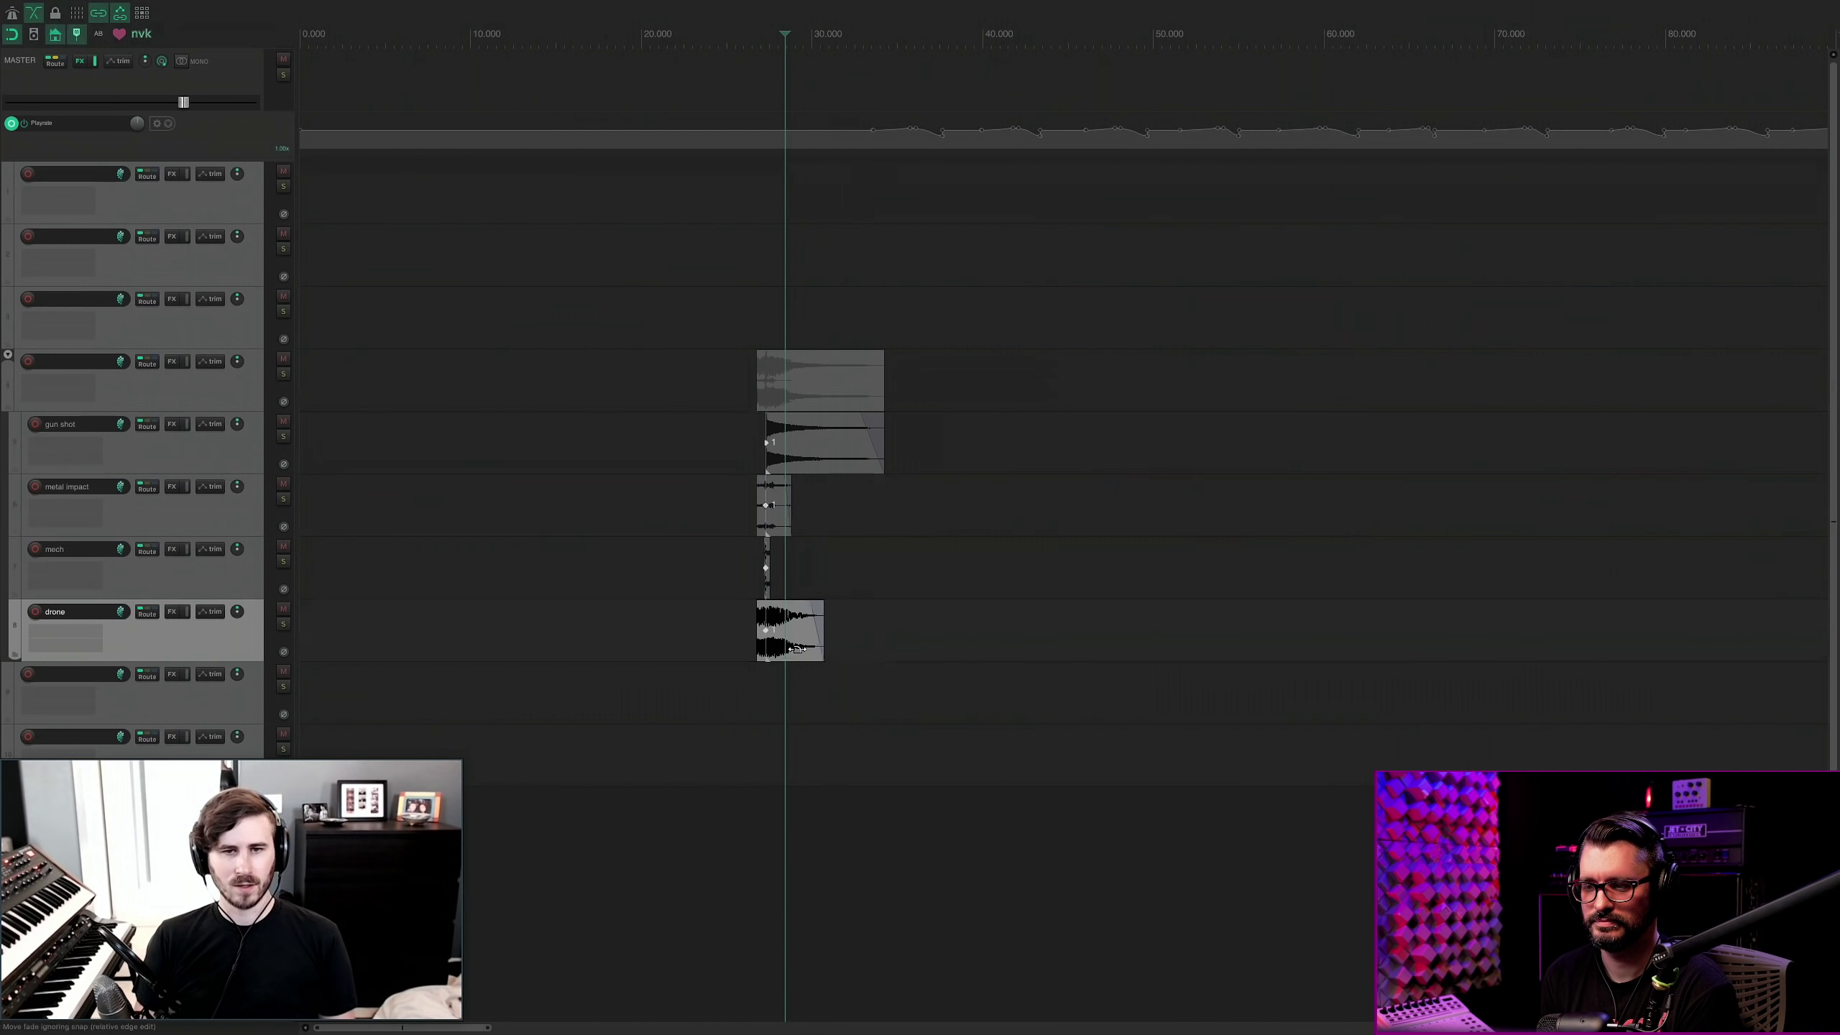
Audition the layered gun shot folder from the start of its items.
left_click(752, 581)
key("space")
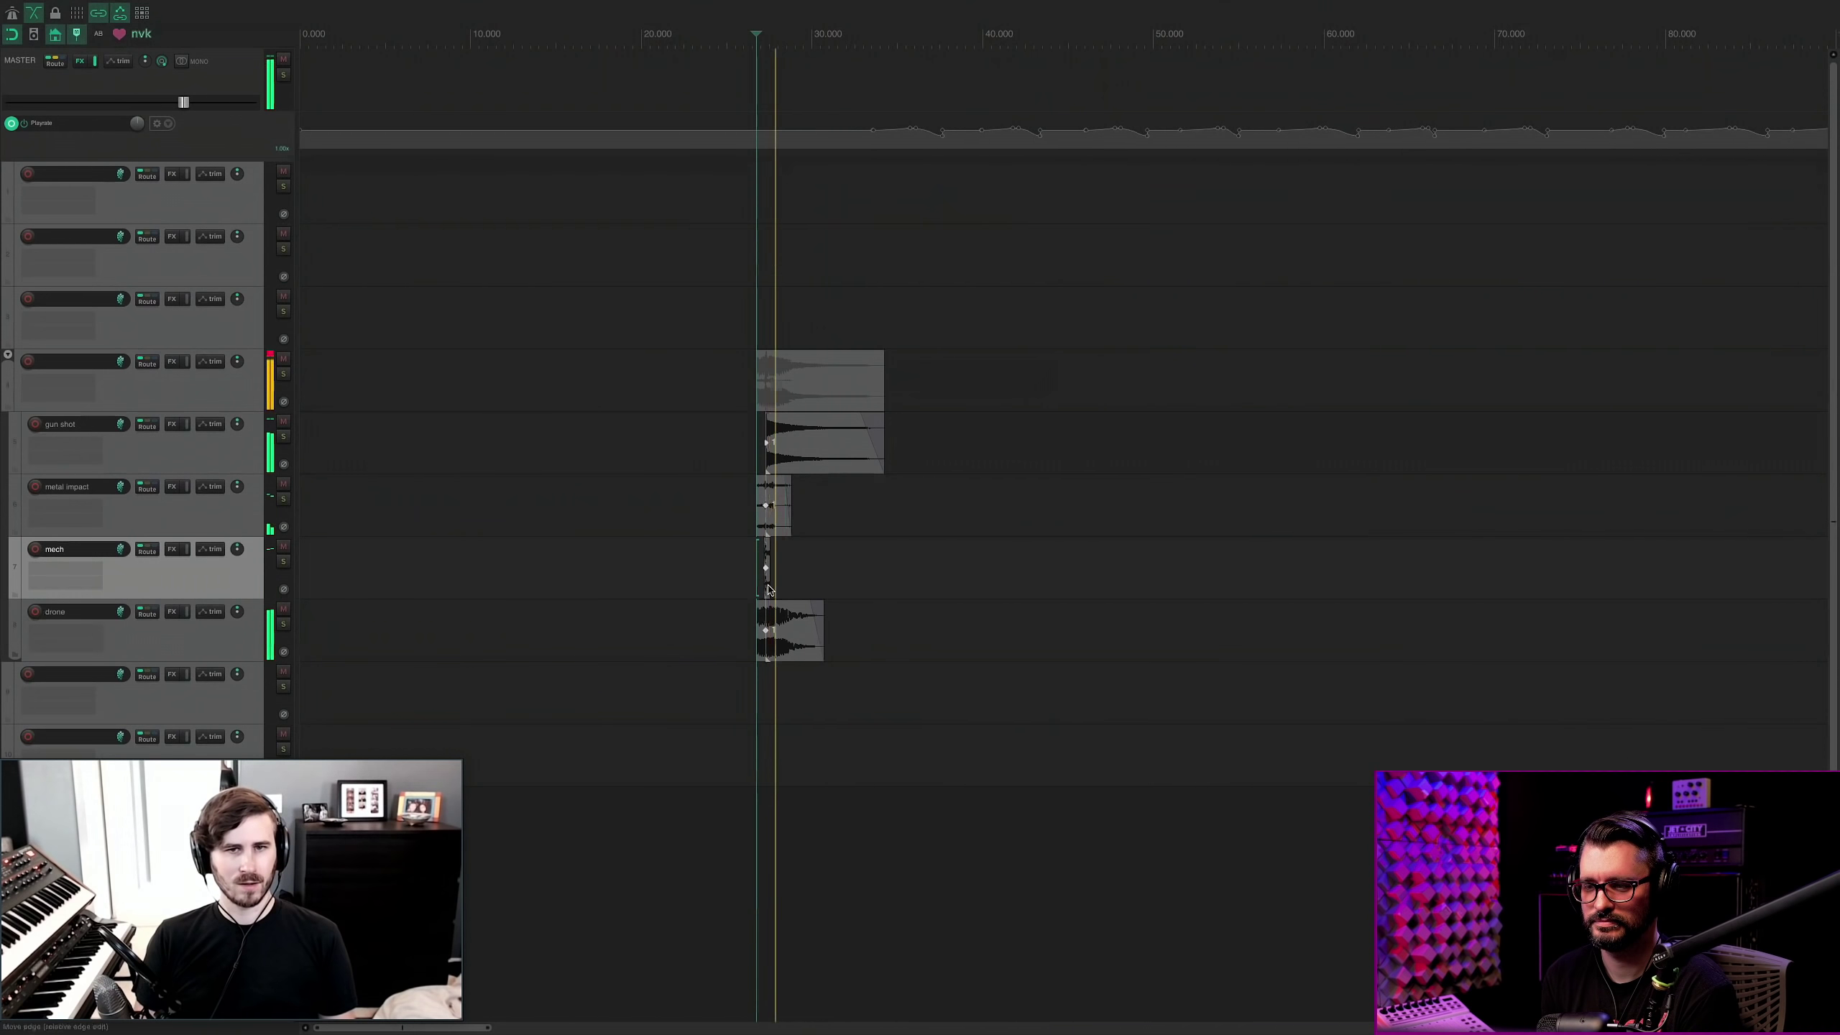
scroll(882, 591, "up", 5)
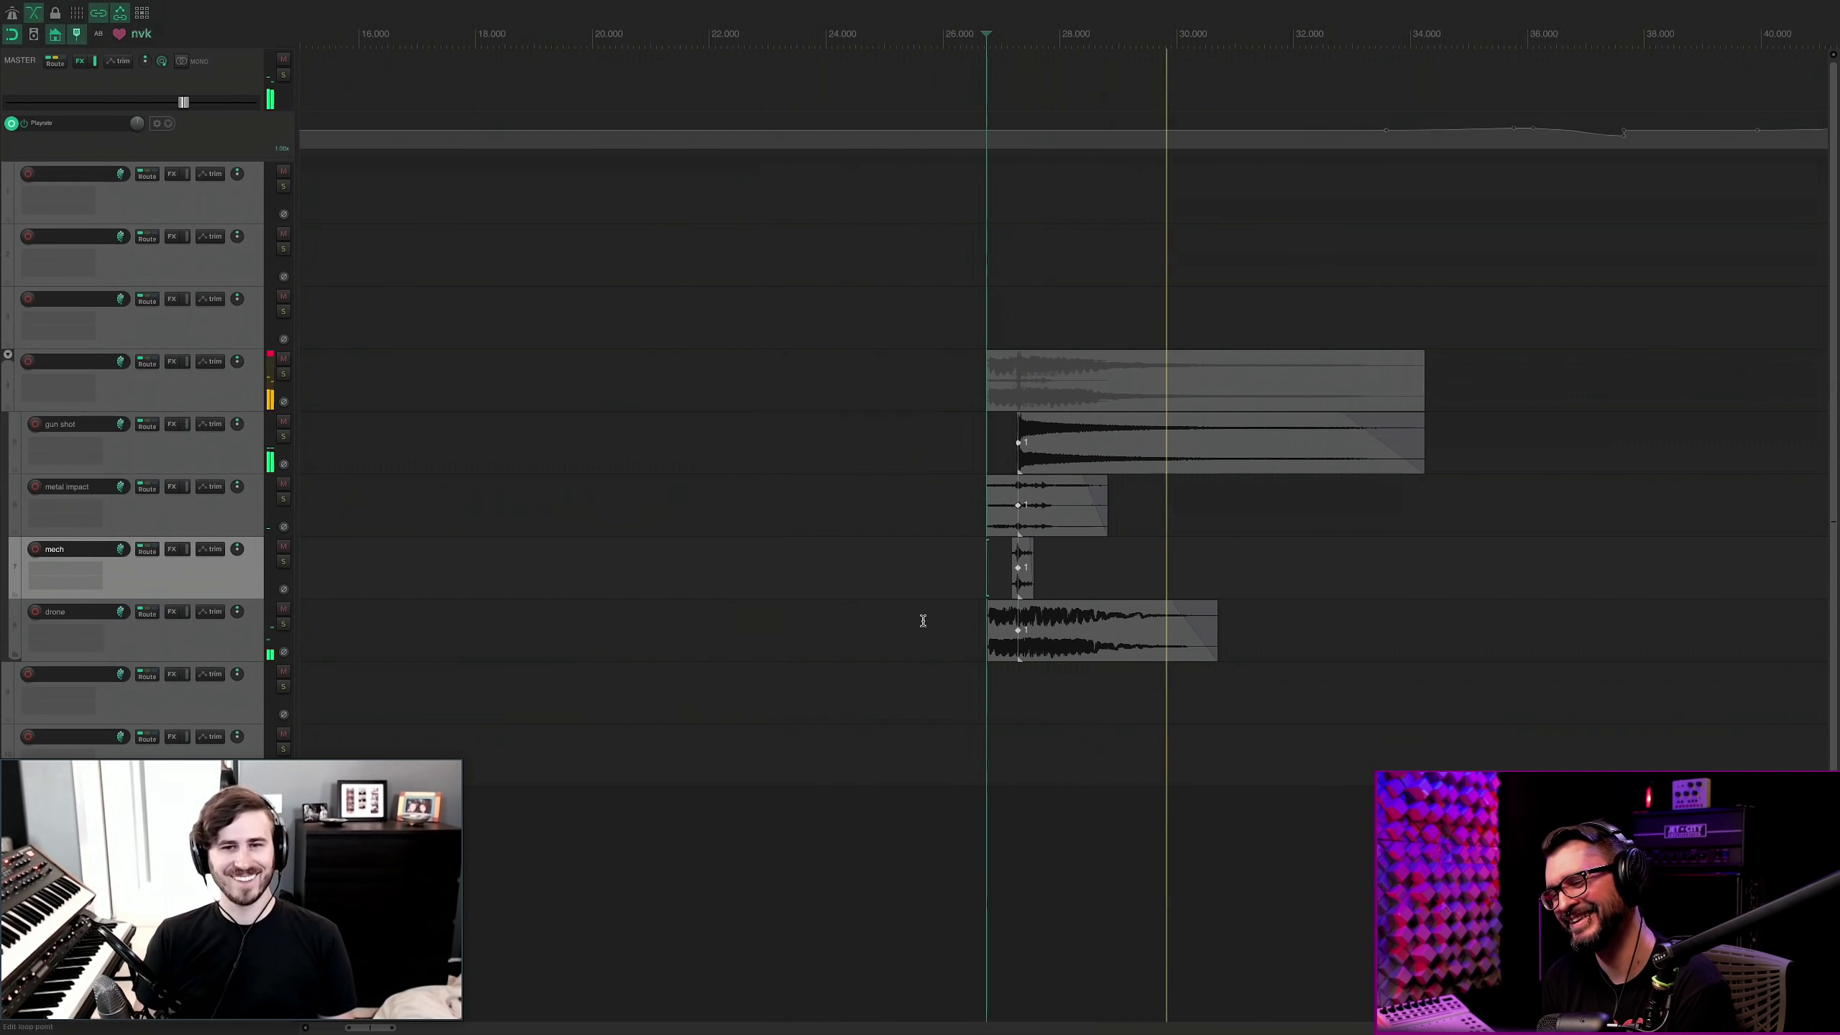
left_click(1014, 652)
key("space")
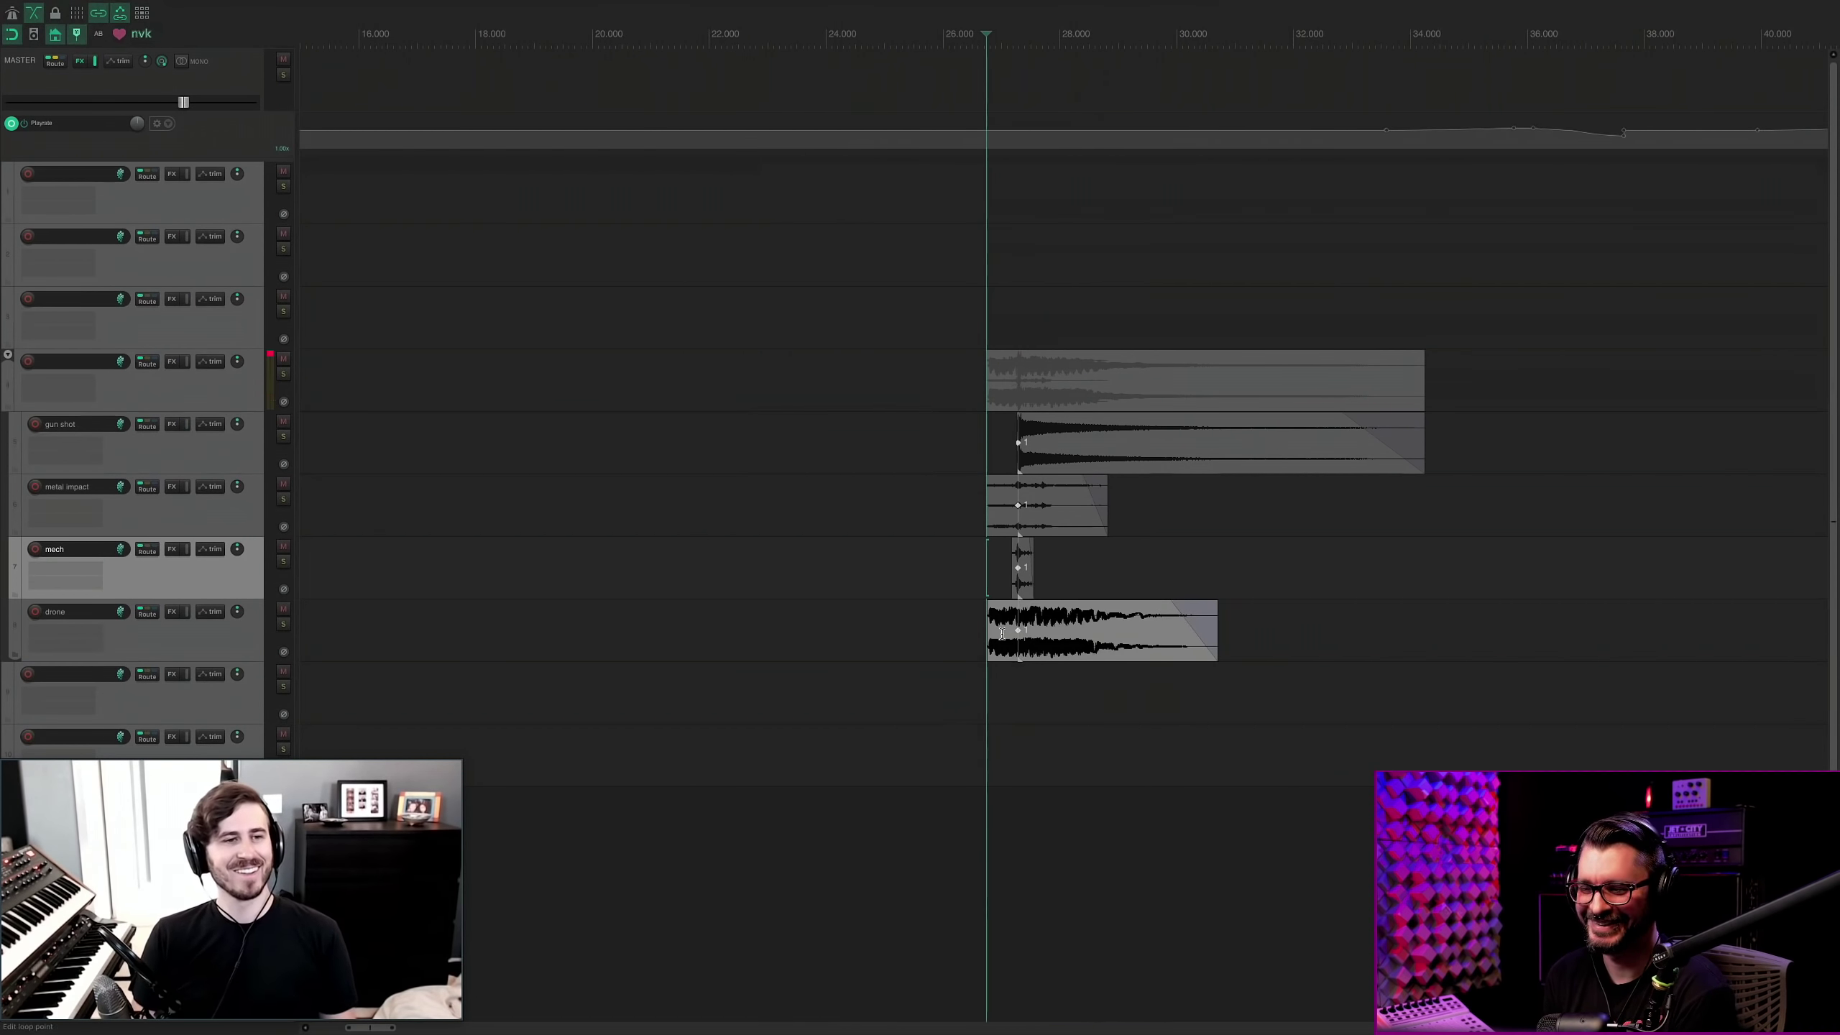
Delete the gun shot folder together with its child tracks.
scroll(710, 434, "down", 1)
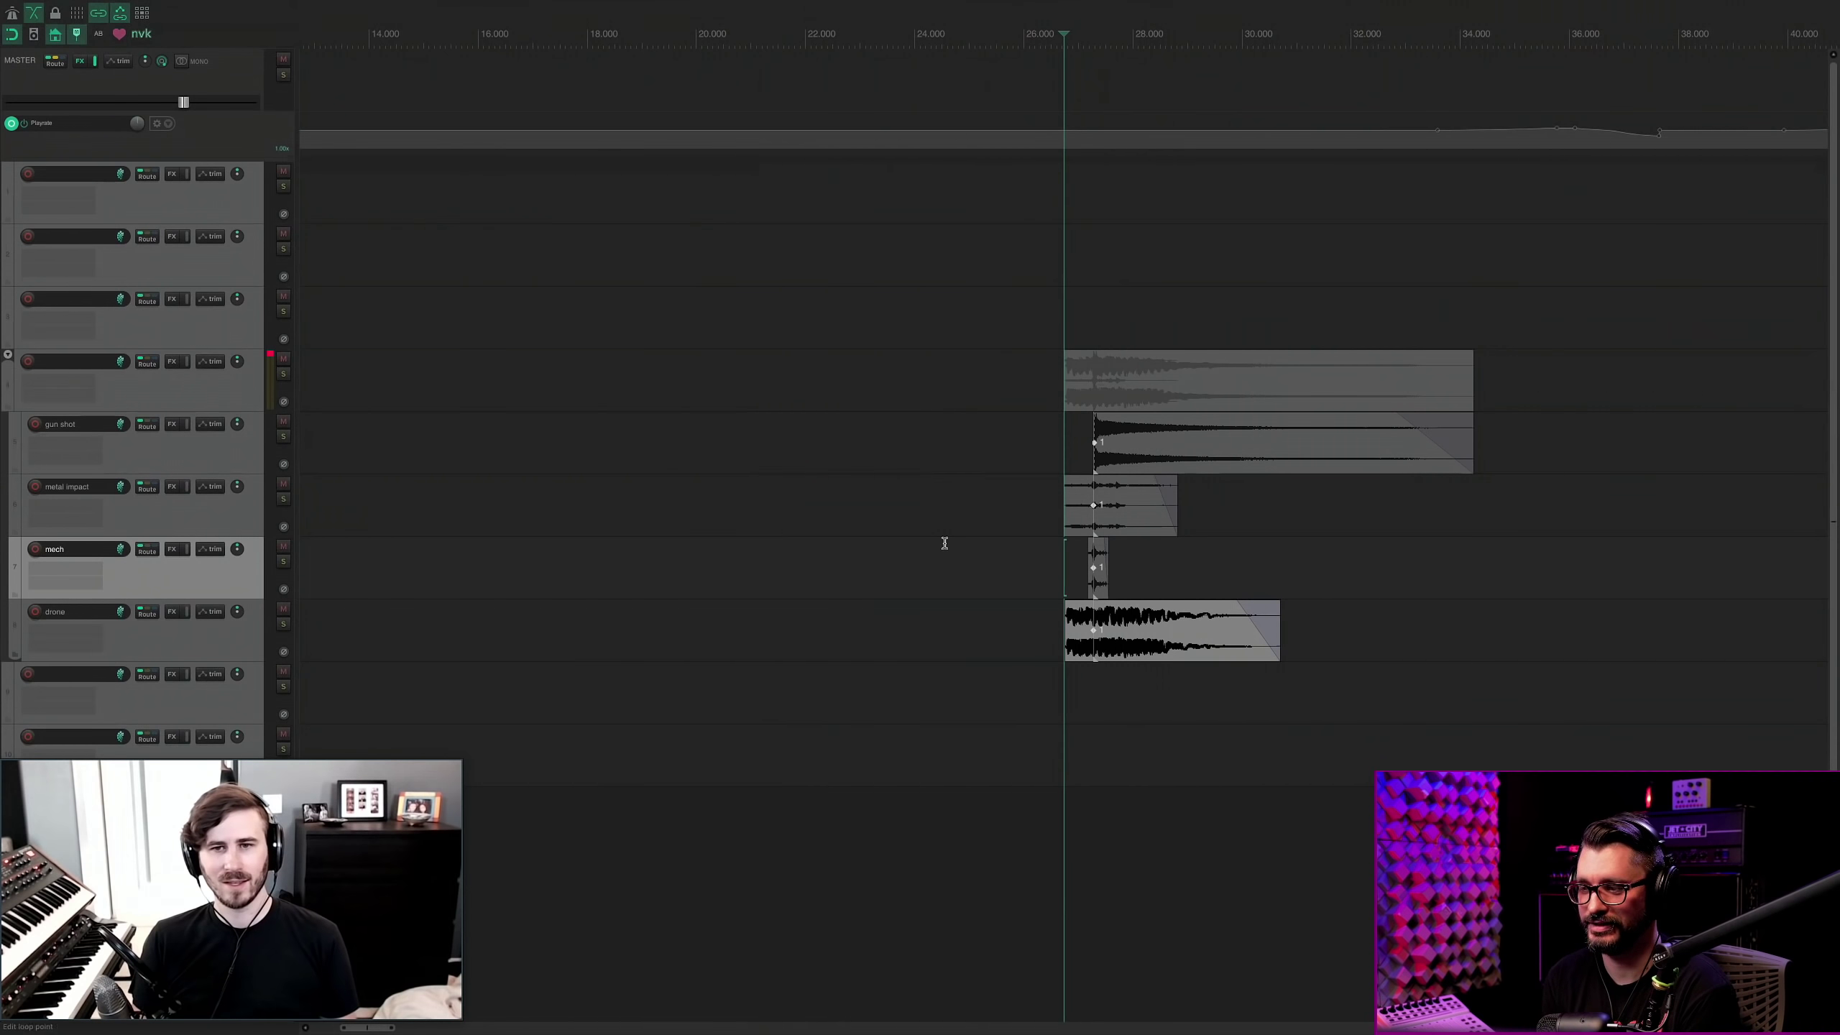
scroll(942, 540, "down", 2)
left_click(238, 391)
key("Delete")
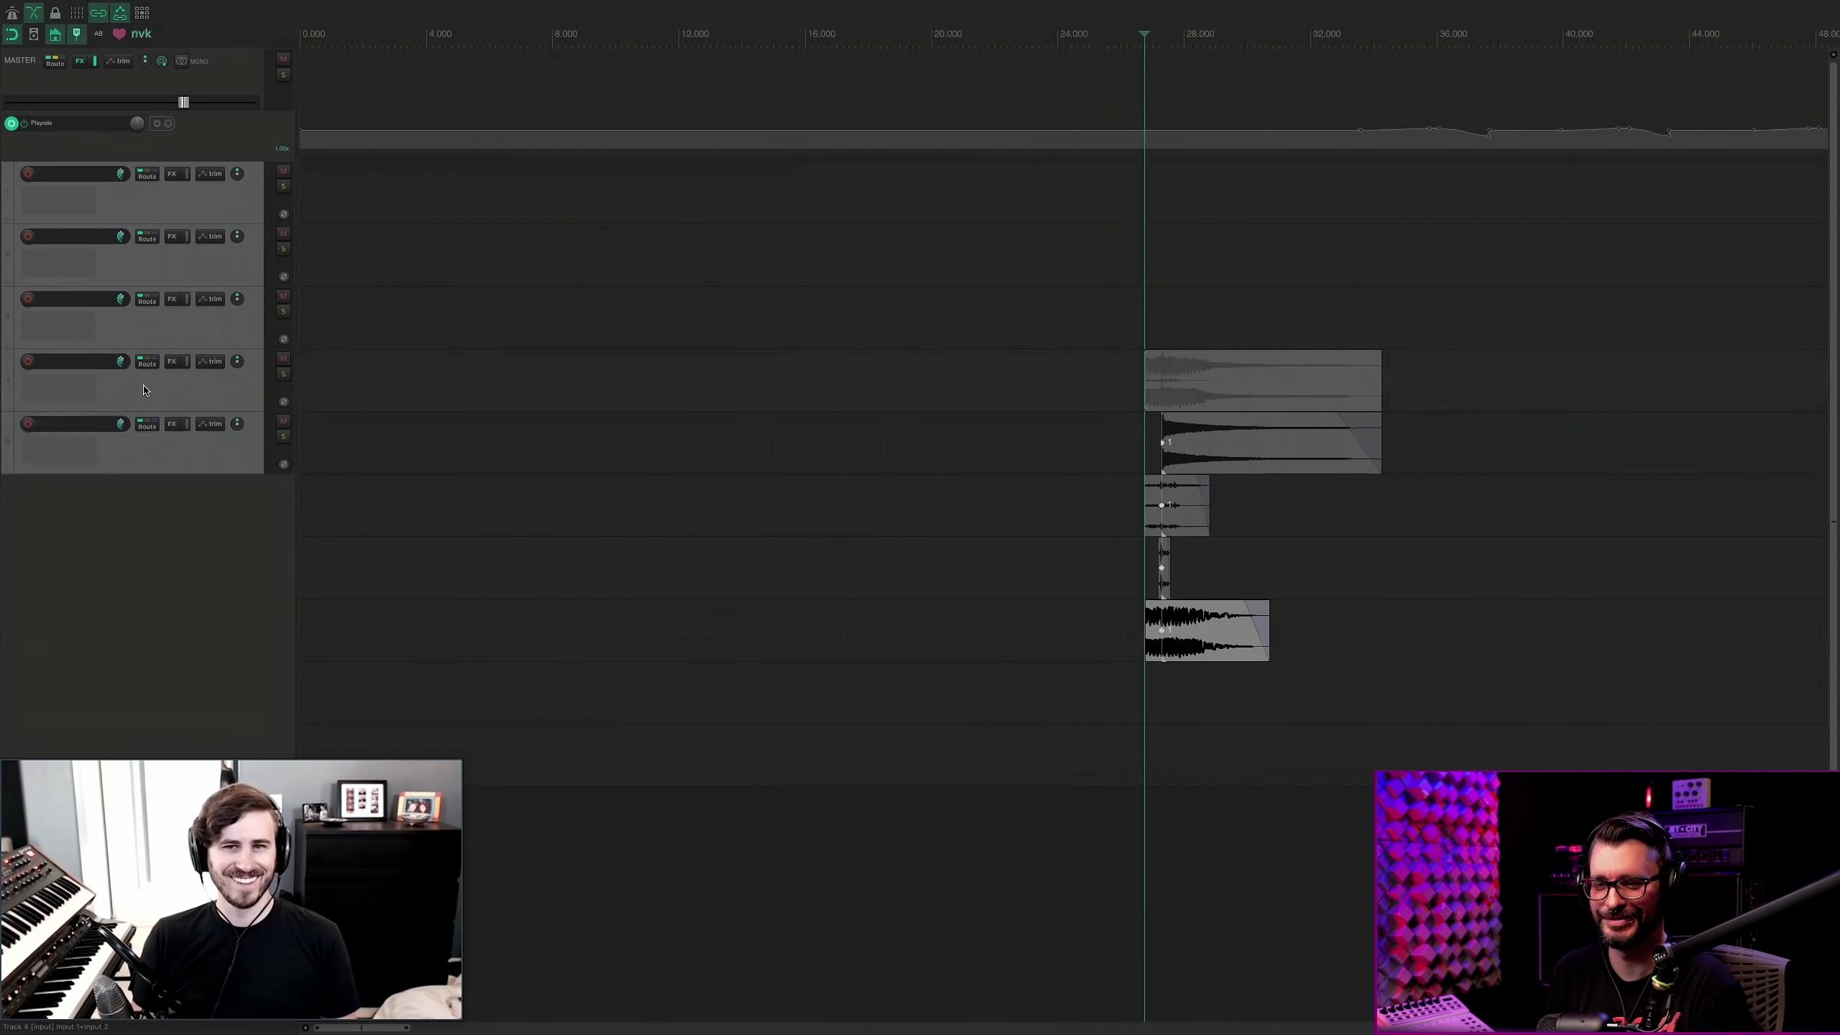
Name the last three tracks "lion", "tiger" and "bear".
double_click(109, 305)
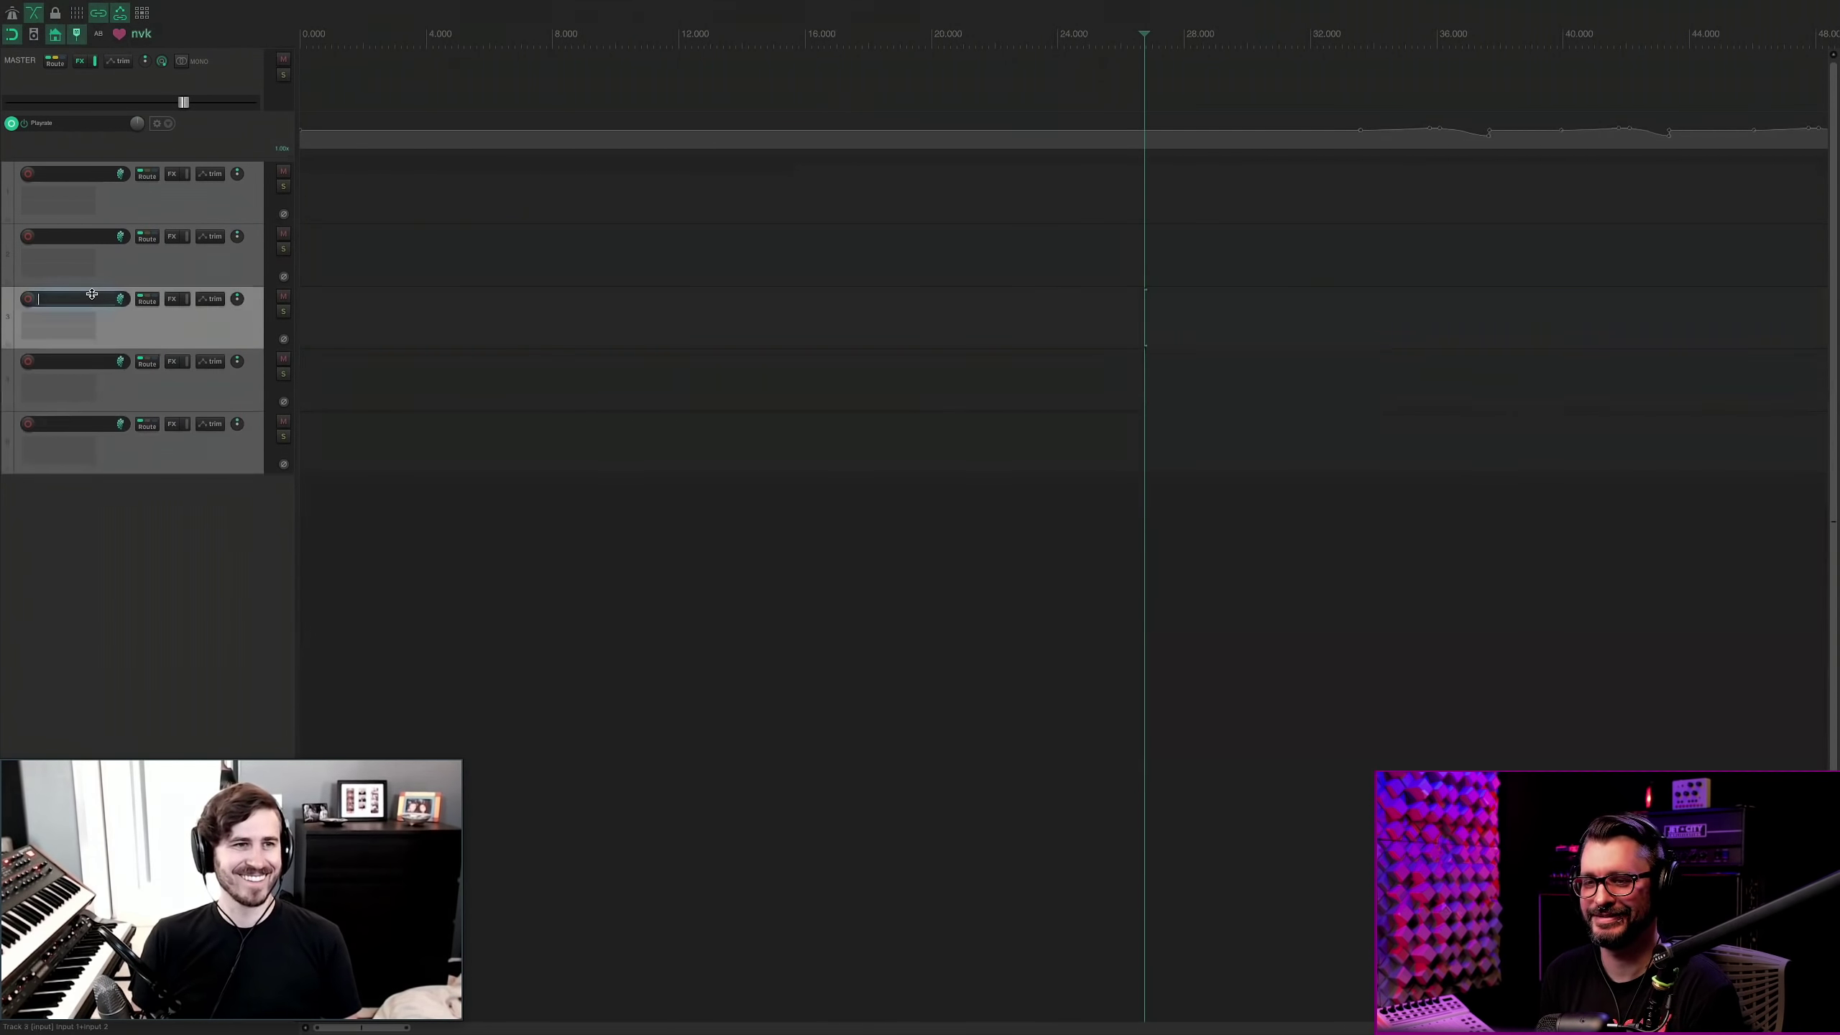
type("lion")
key("Tab")
type("tiger")
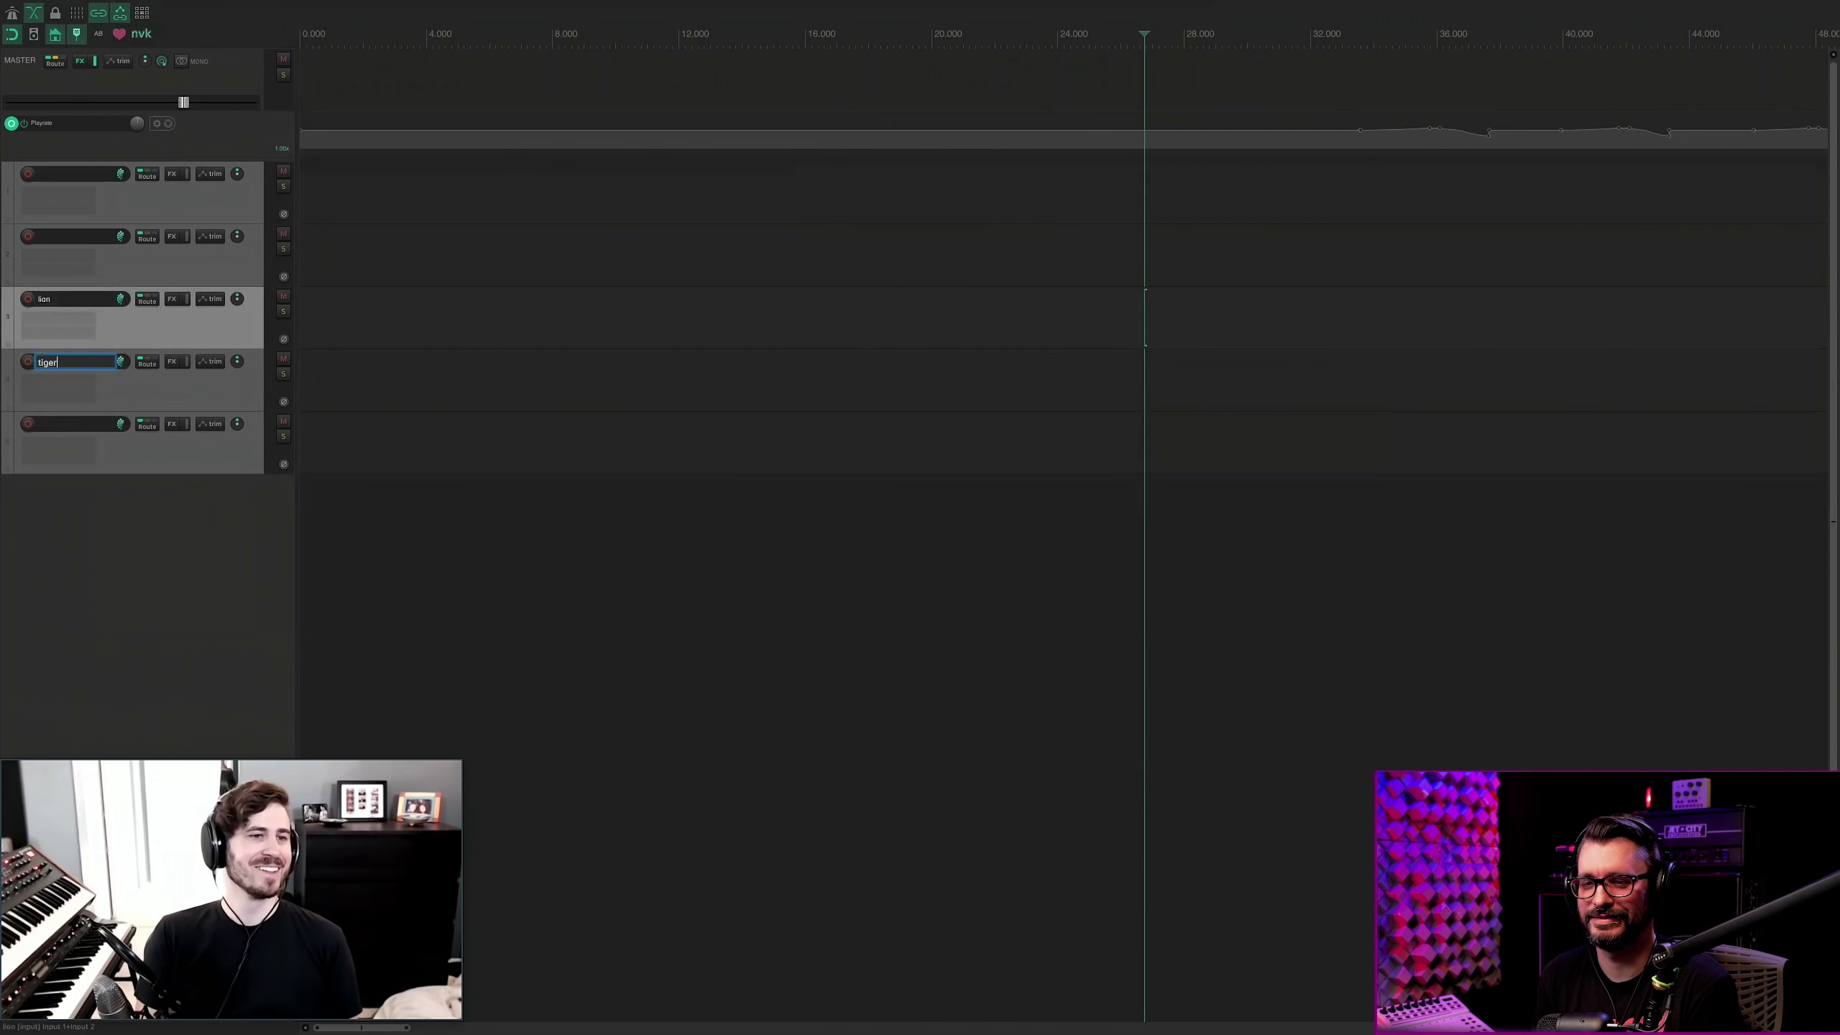
key("Tab")
type("bear")
key("Return")
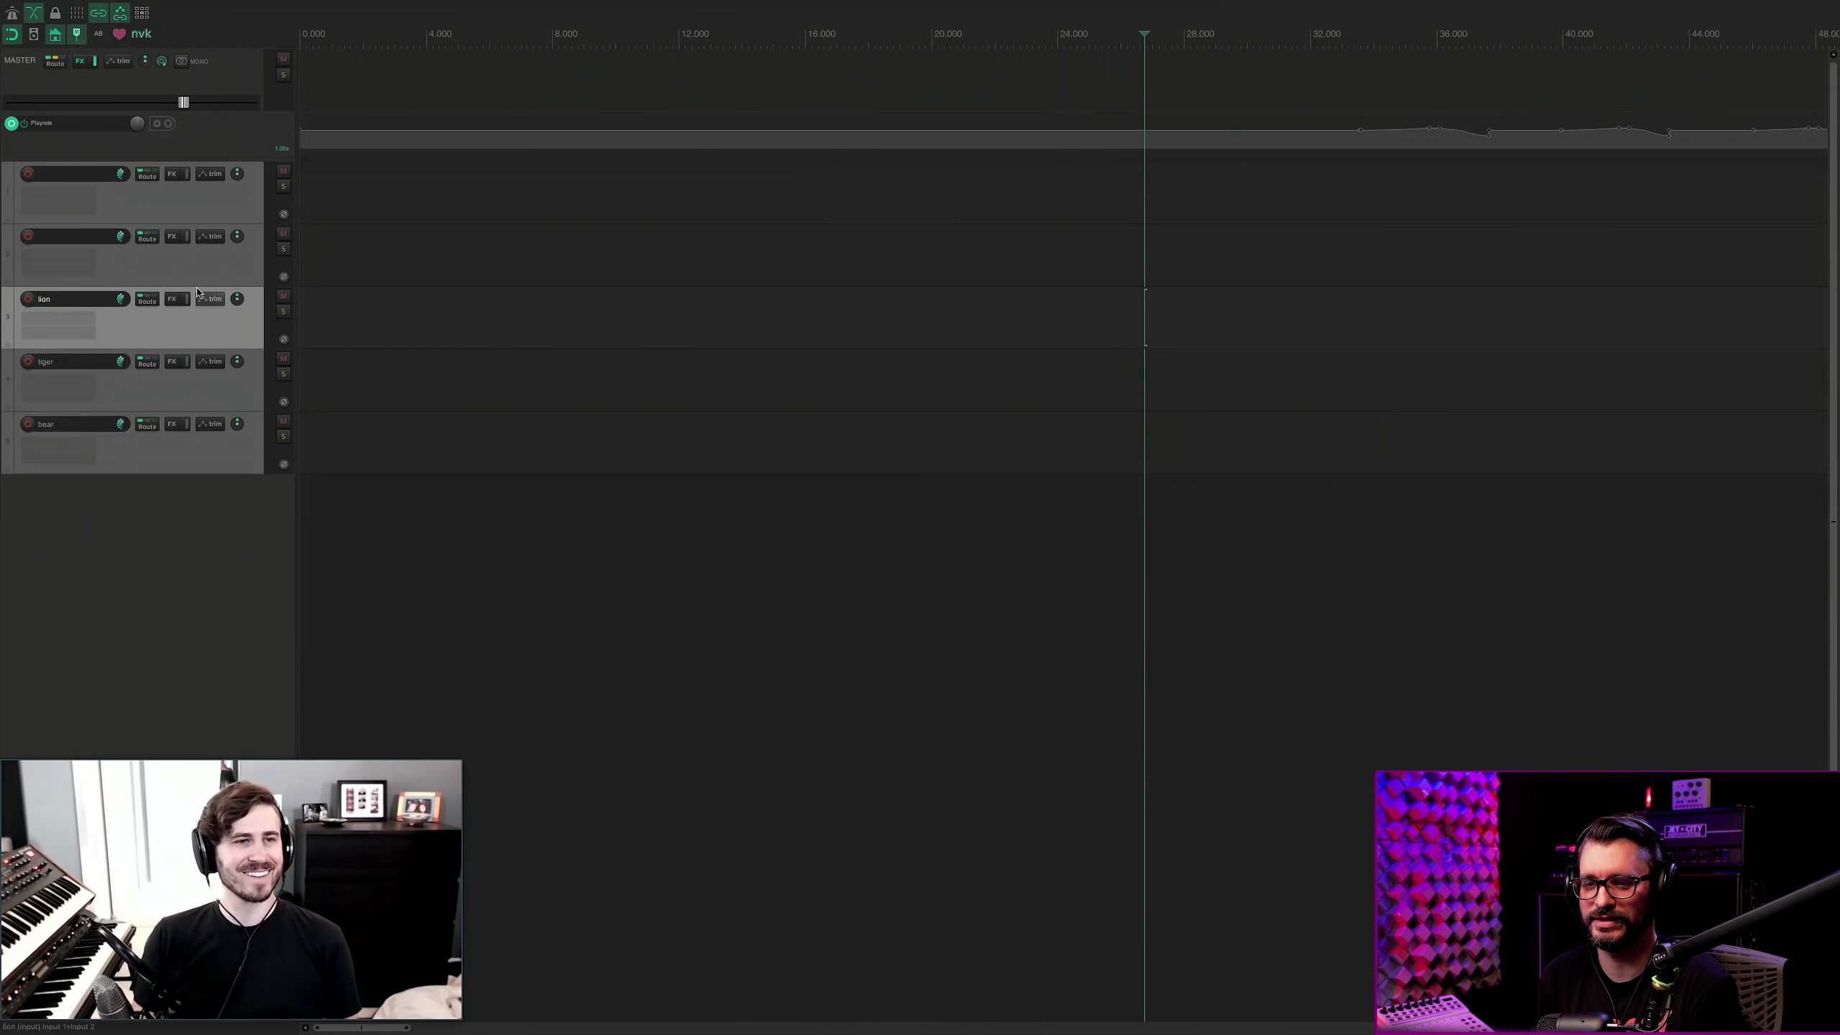
Group the lion, tiger and bear tracks into a folder and generate its layered items at about 20 s.
left_click(205, 468, "shift")
key("ctrl+shift+n")
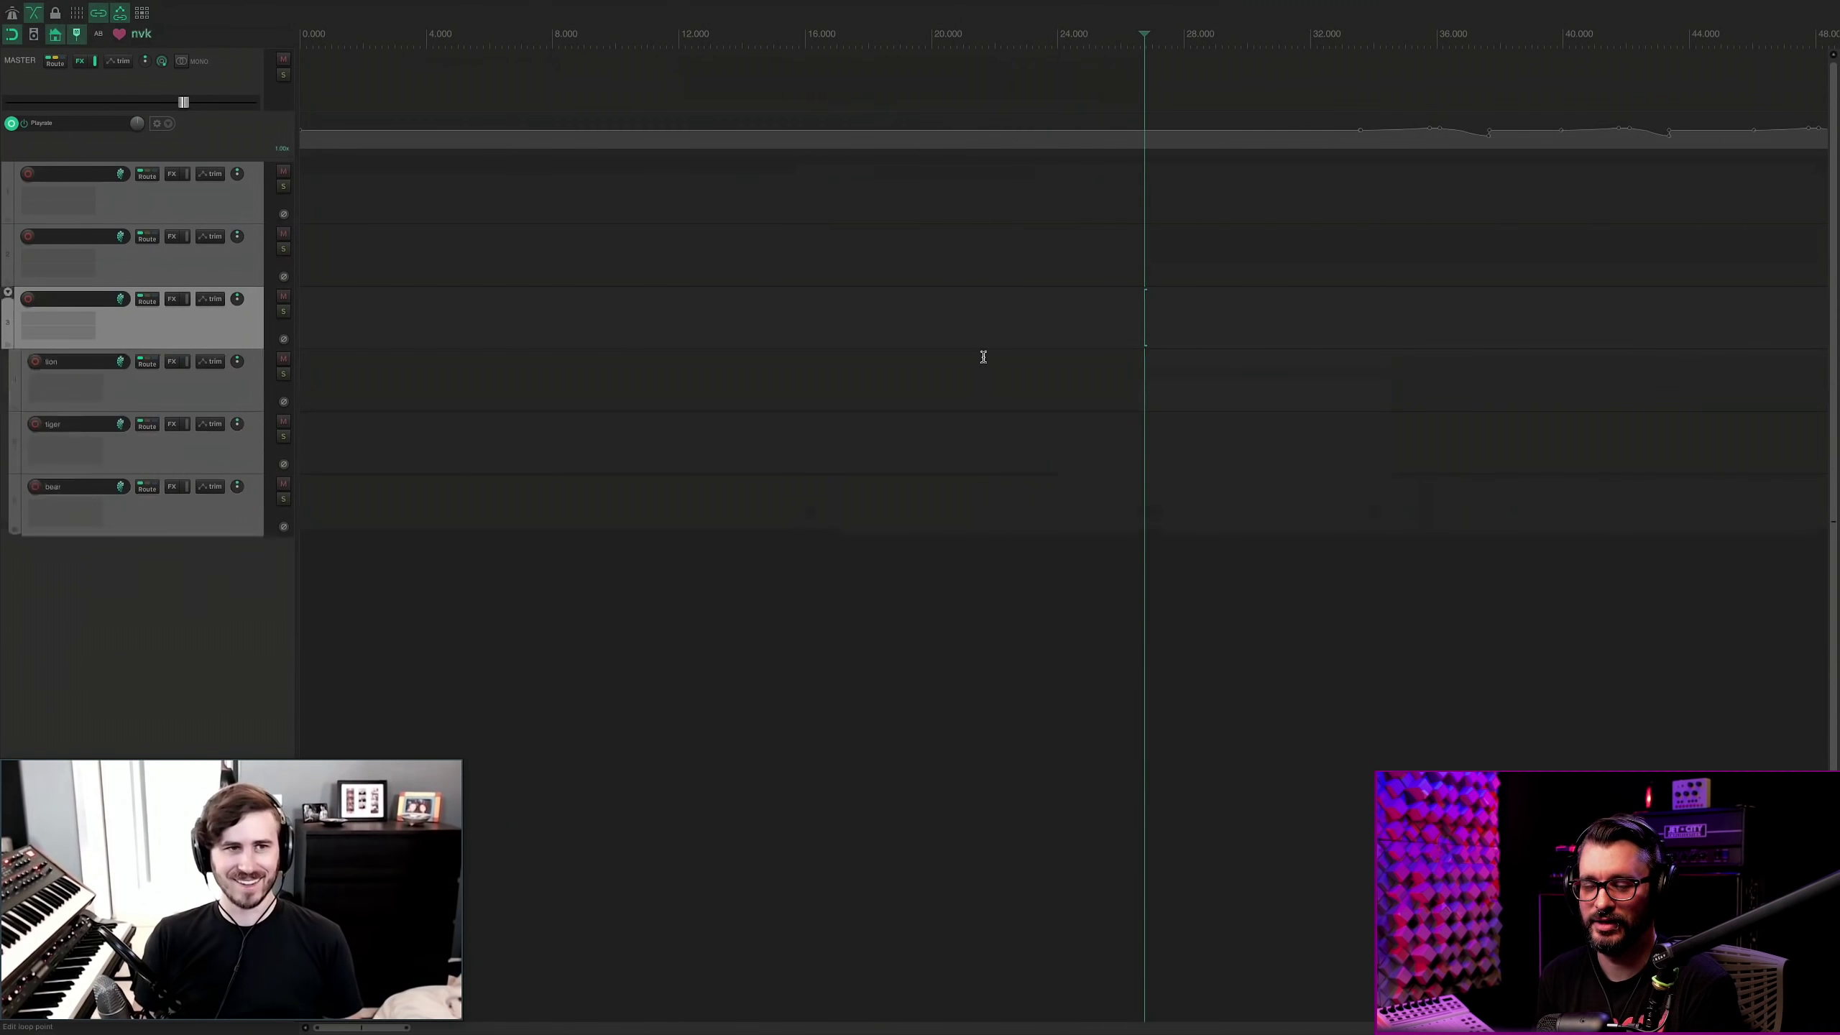
left_click(964, 366)
left_click(932, 326)
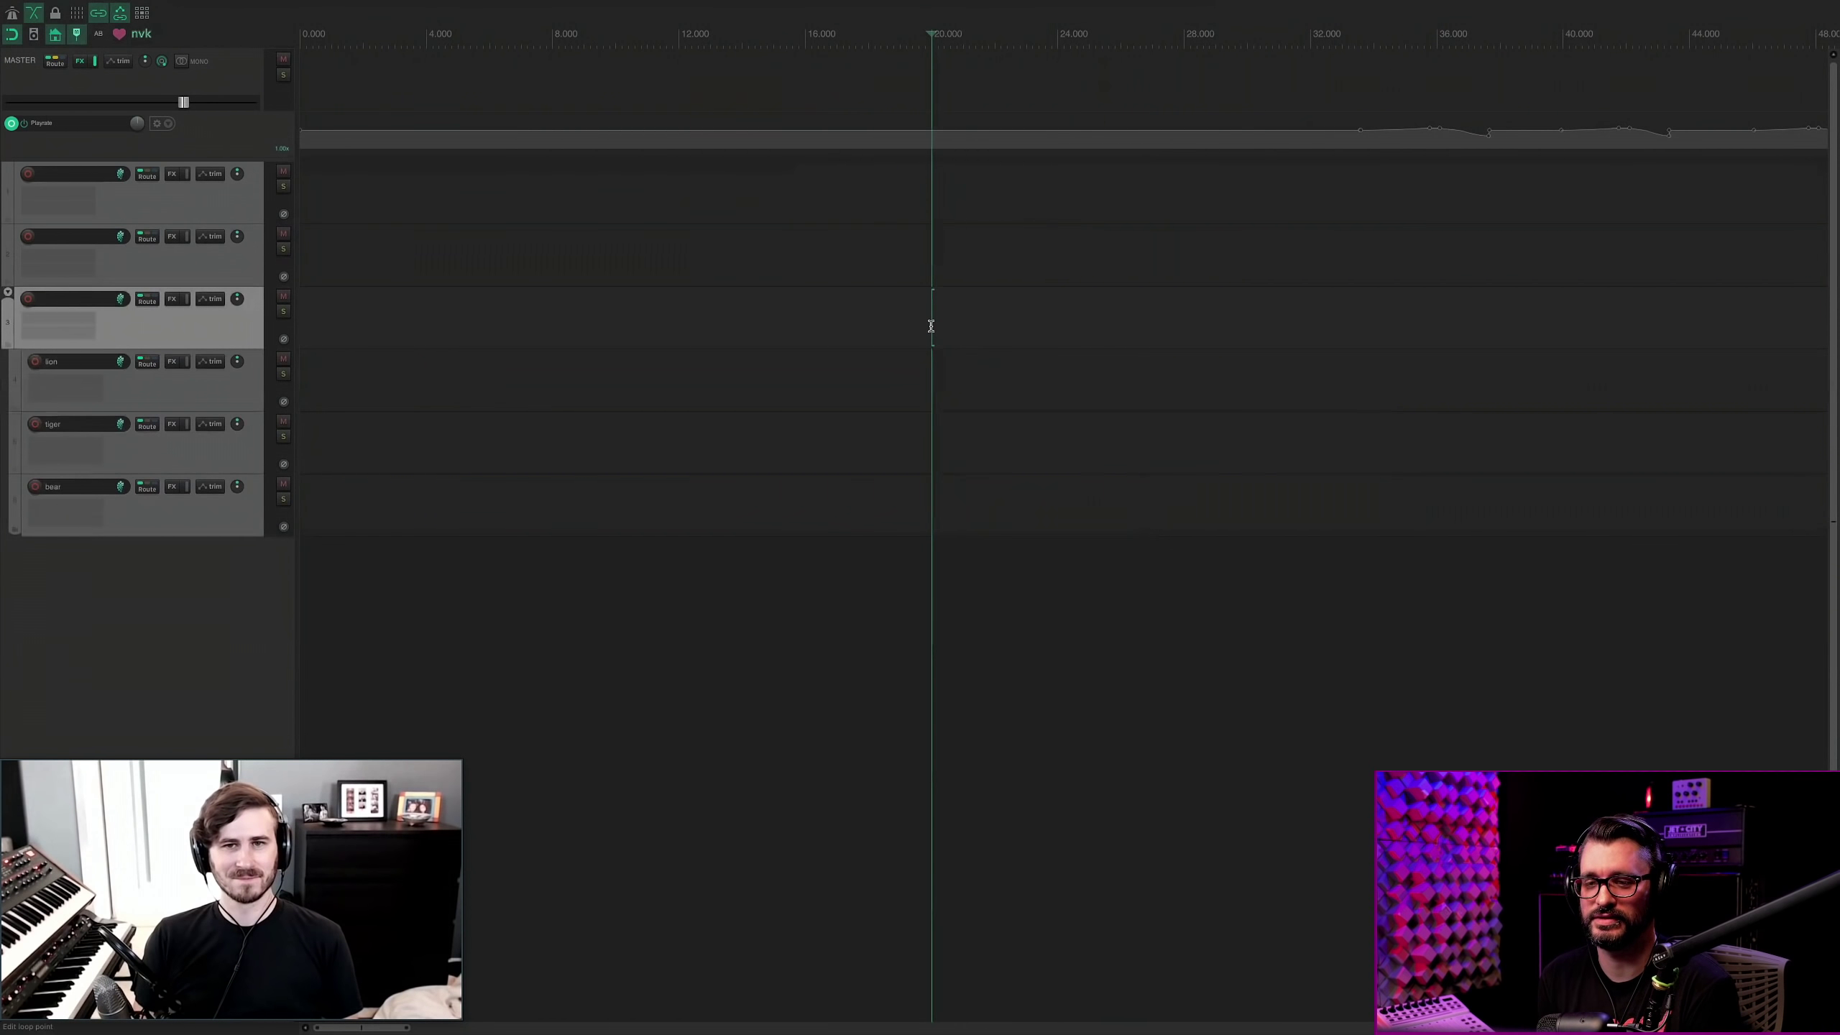
key("c")
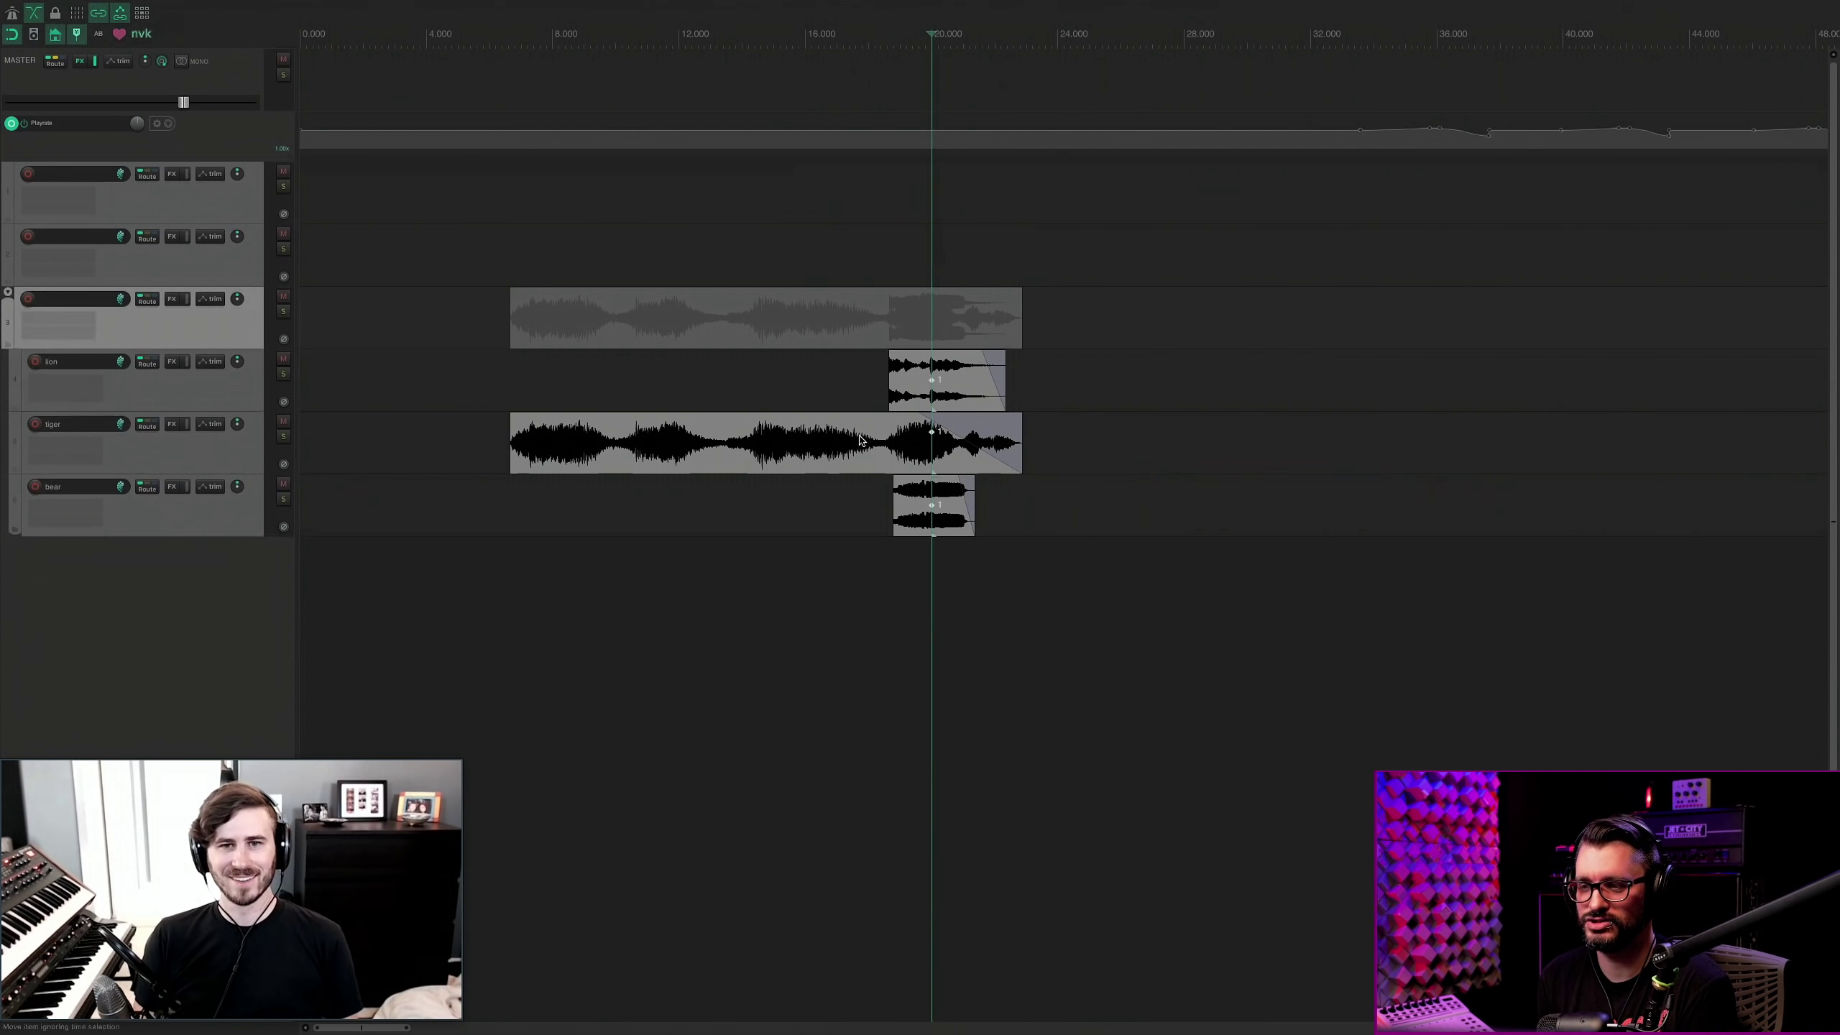
Trim the start of the tiger item to about 17.8 s and audition the layered sound from there.
left_click_drag(512, 444, 862, 445)
left_click(862, 331)
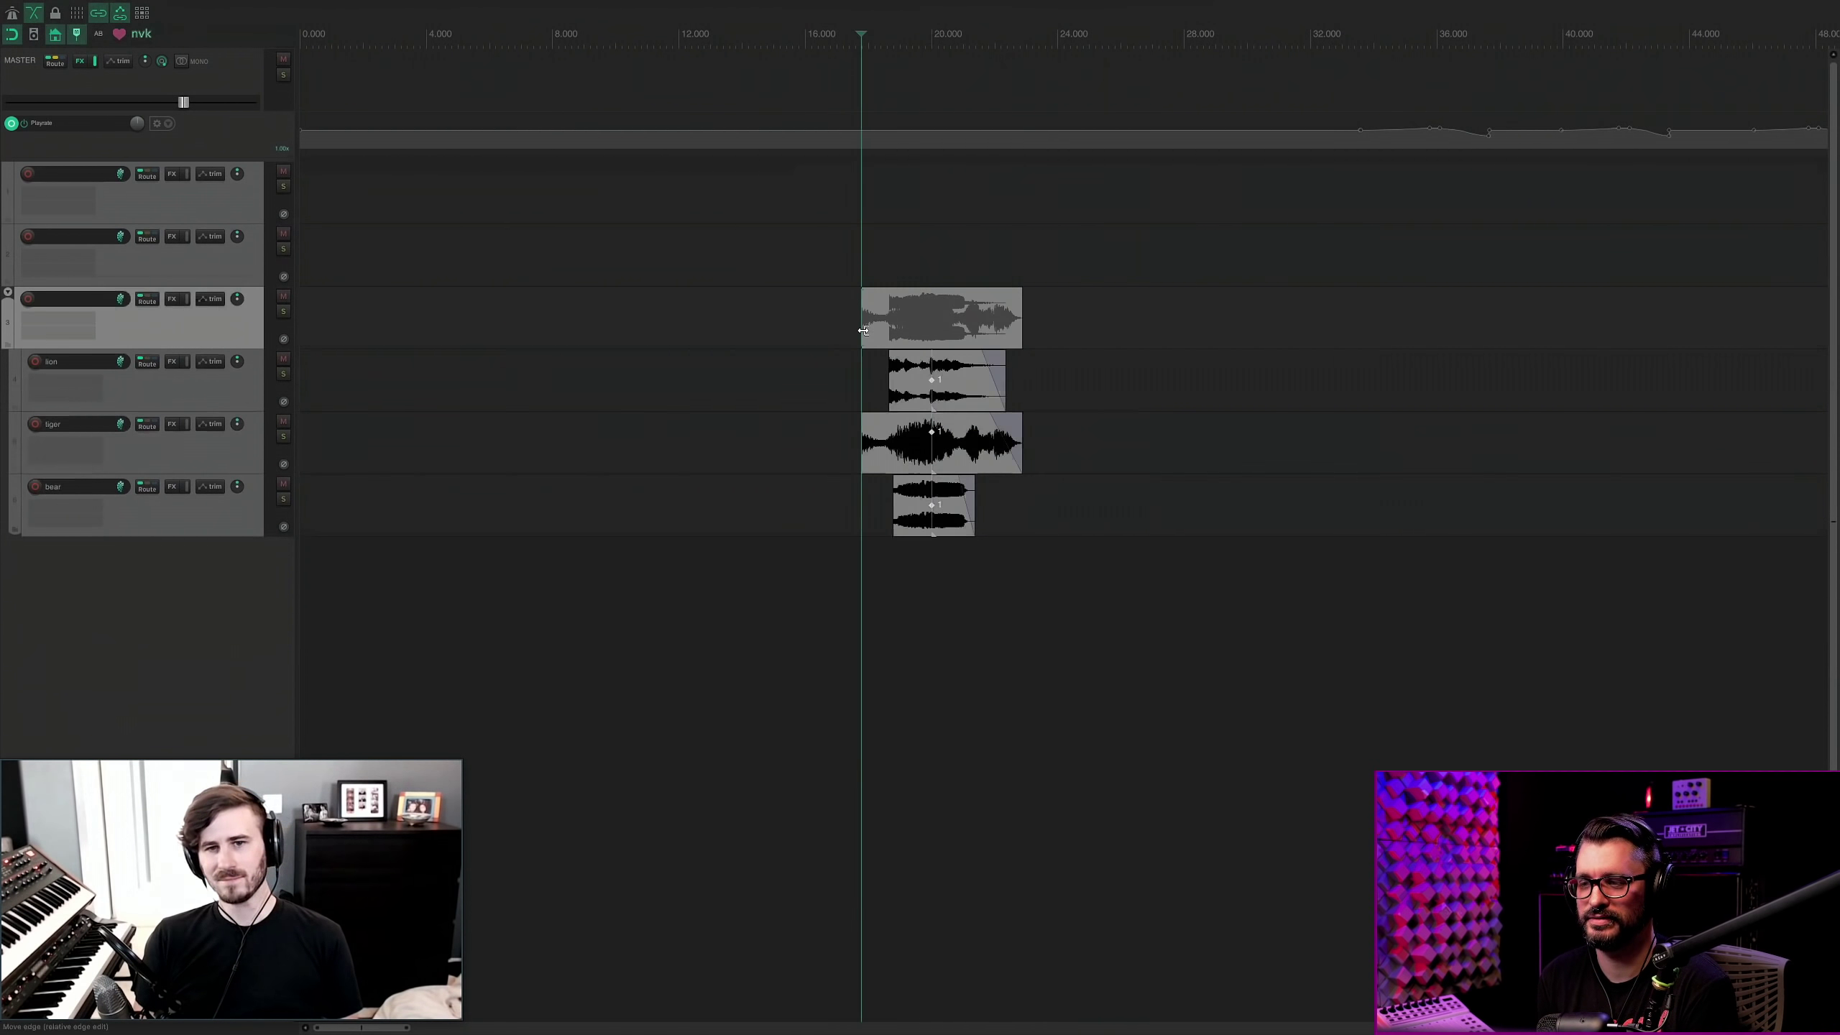
key("space")
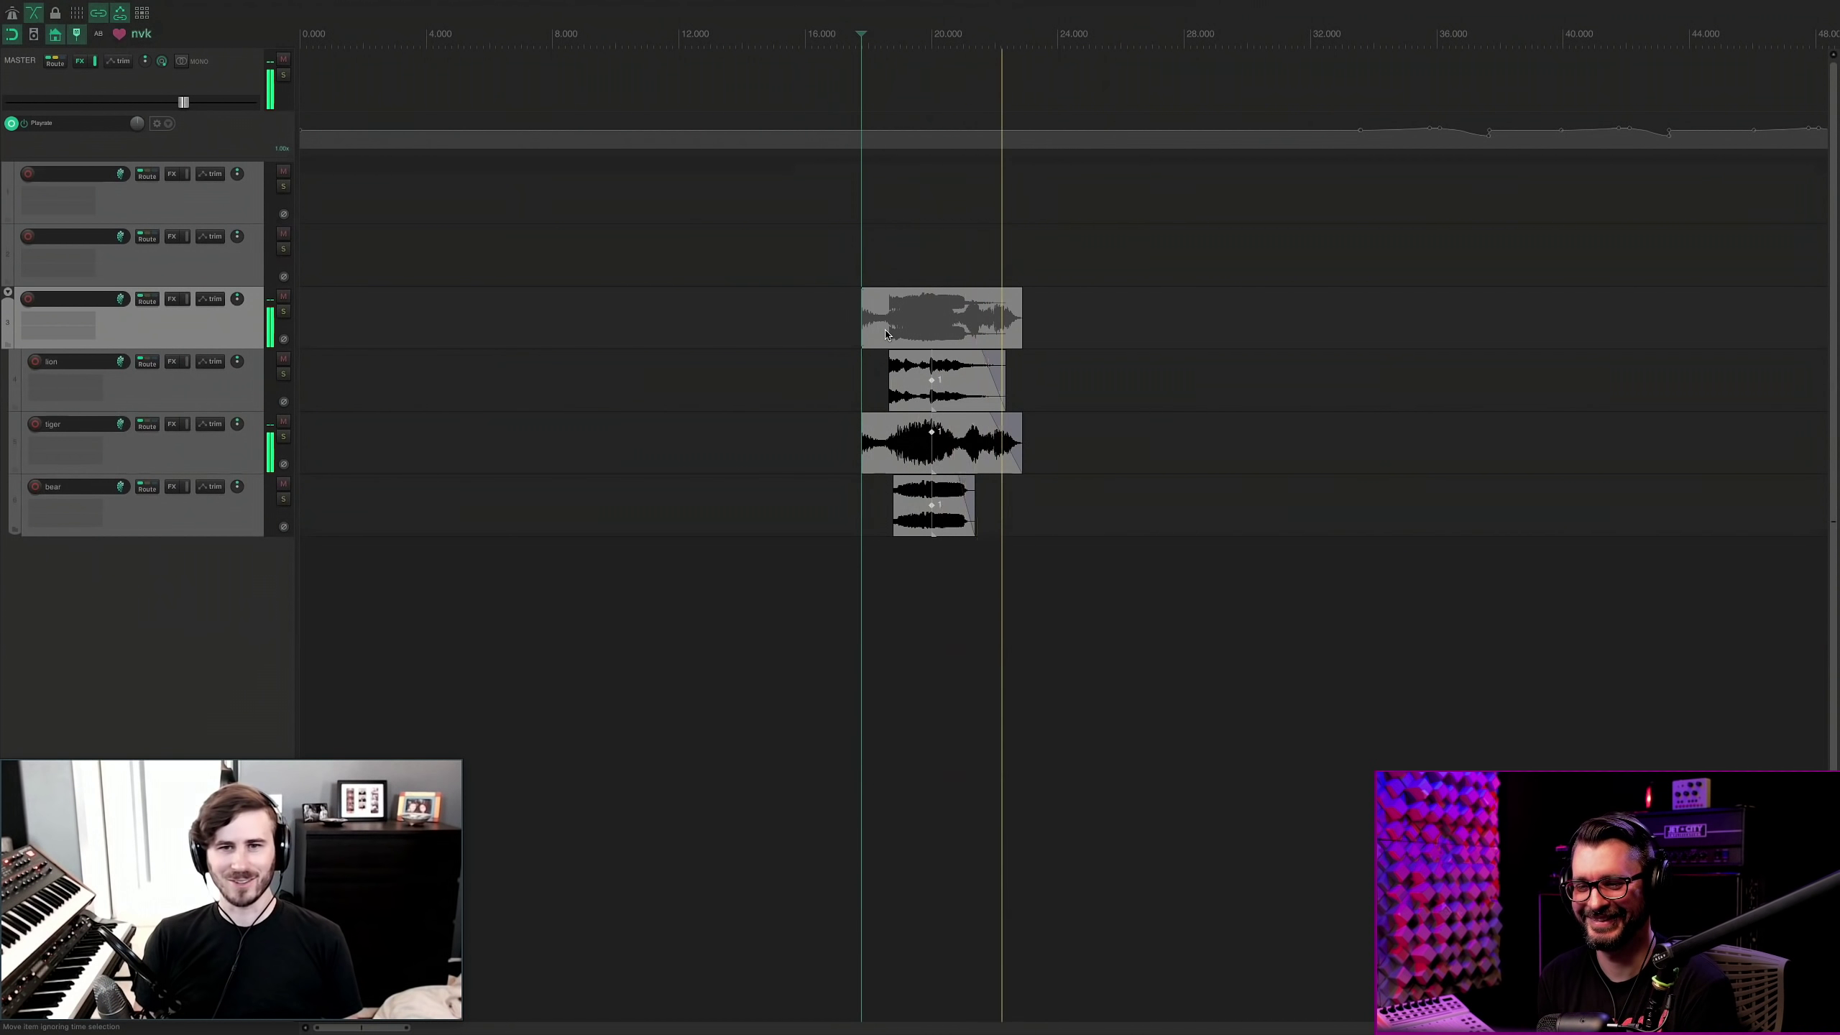
key("space")
Switch the whole lion, tiger and bear folder to a new variation and audition it from about 19 s.
left_click(894, 325)
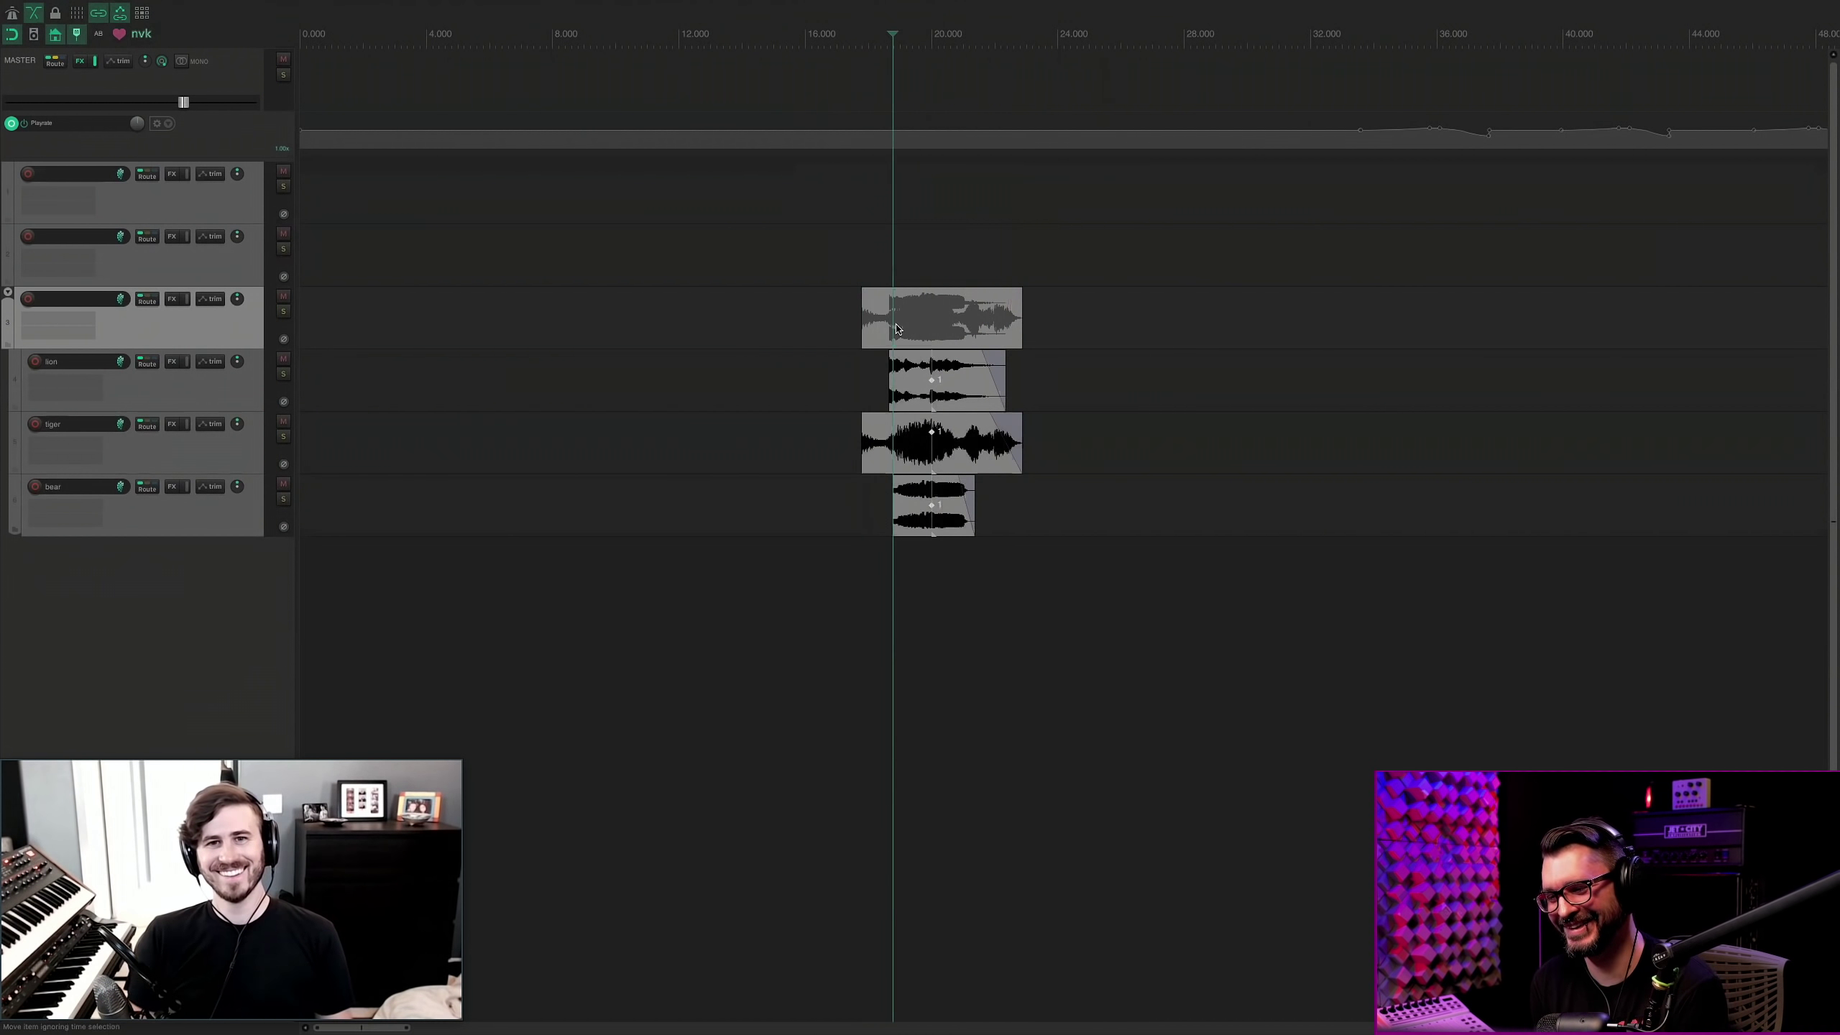
key("ctrl+z")
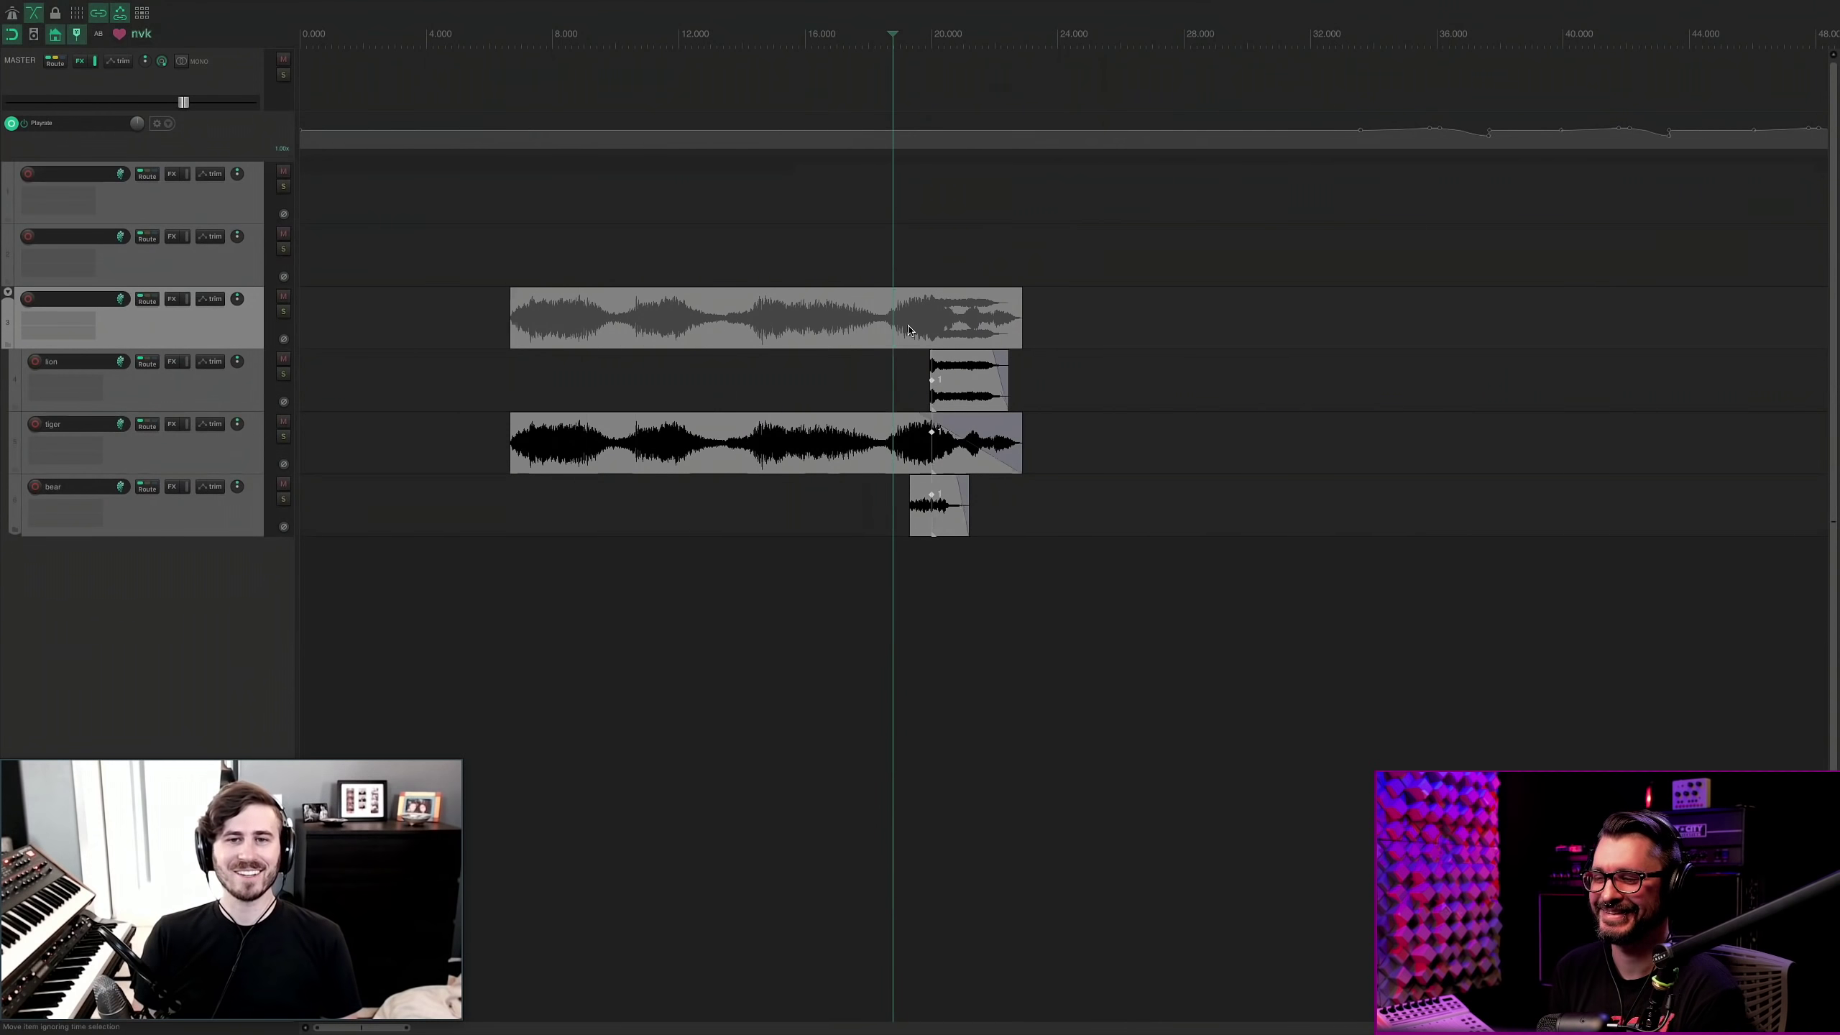
key("space")
key("space")
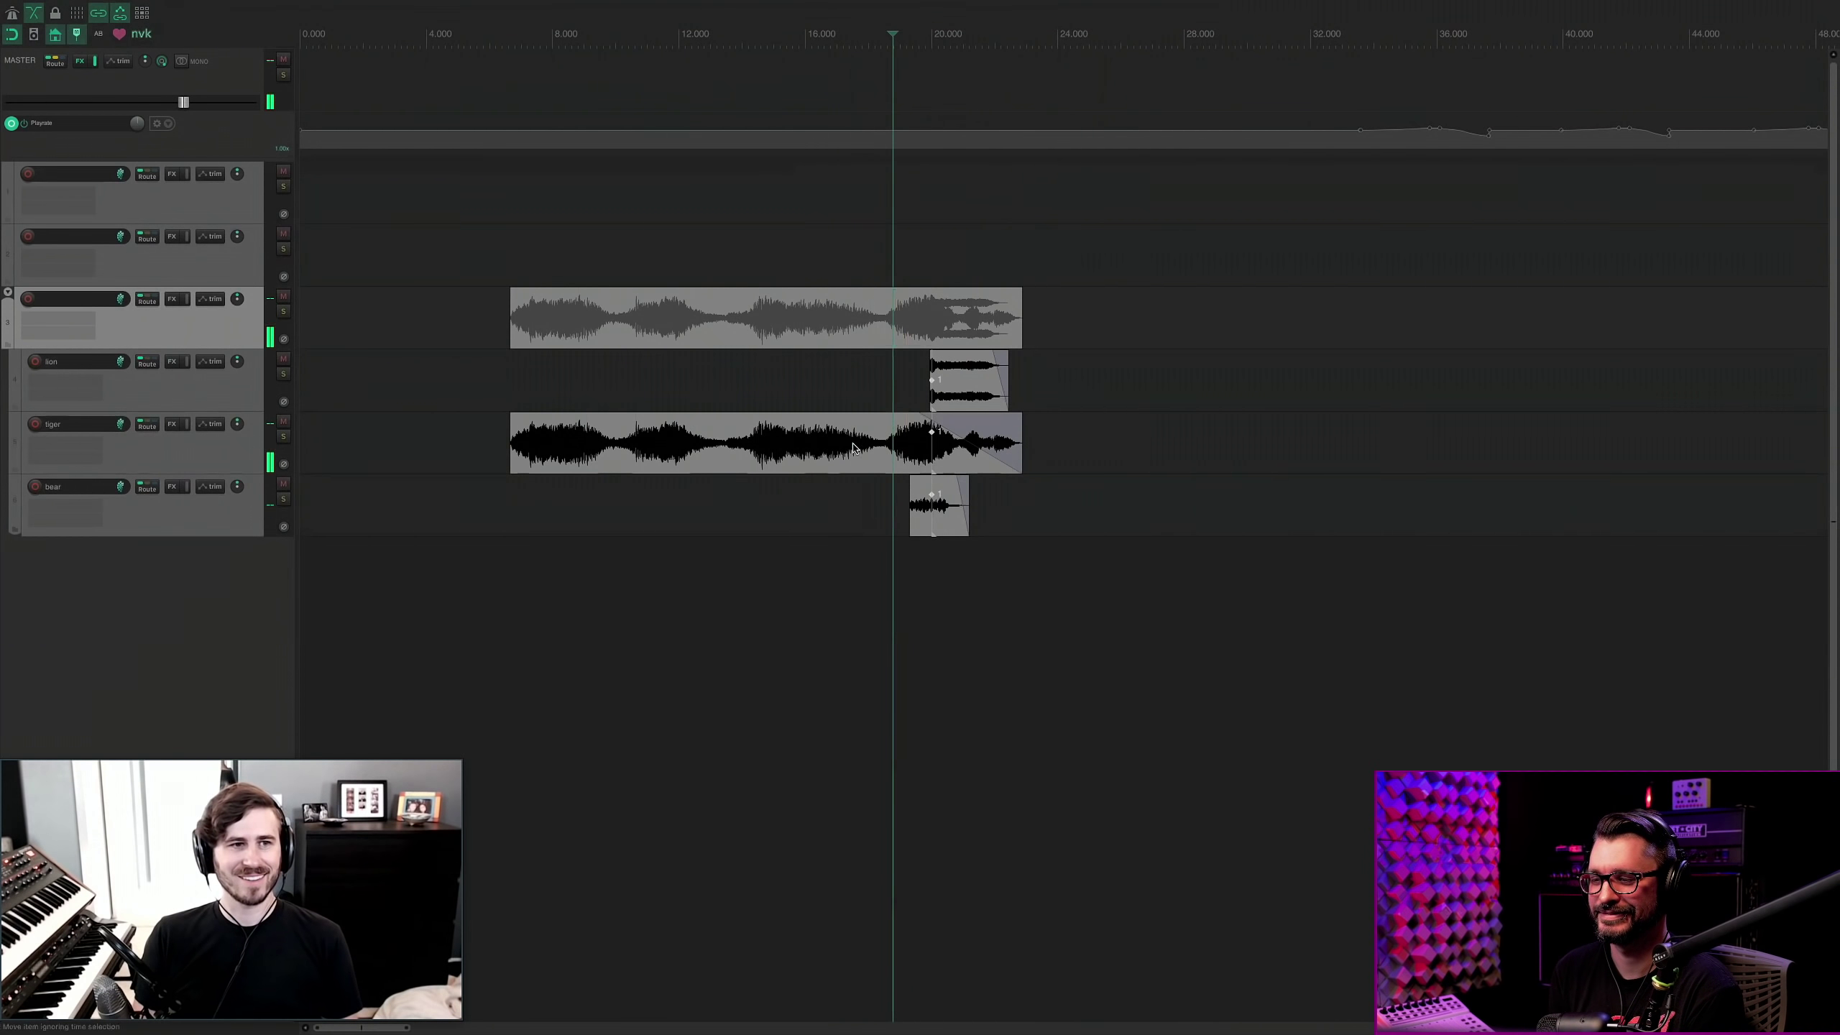
Switch only the tiger item to a shorter variation and audition it, first near its start and again from the bear item's start.
left_click(883, 444)
key("ctrl+shift+z")
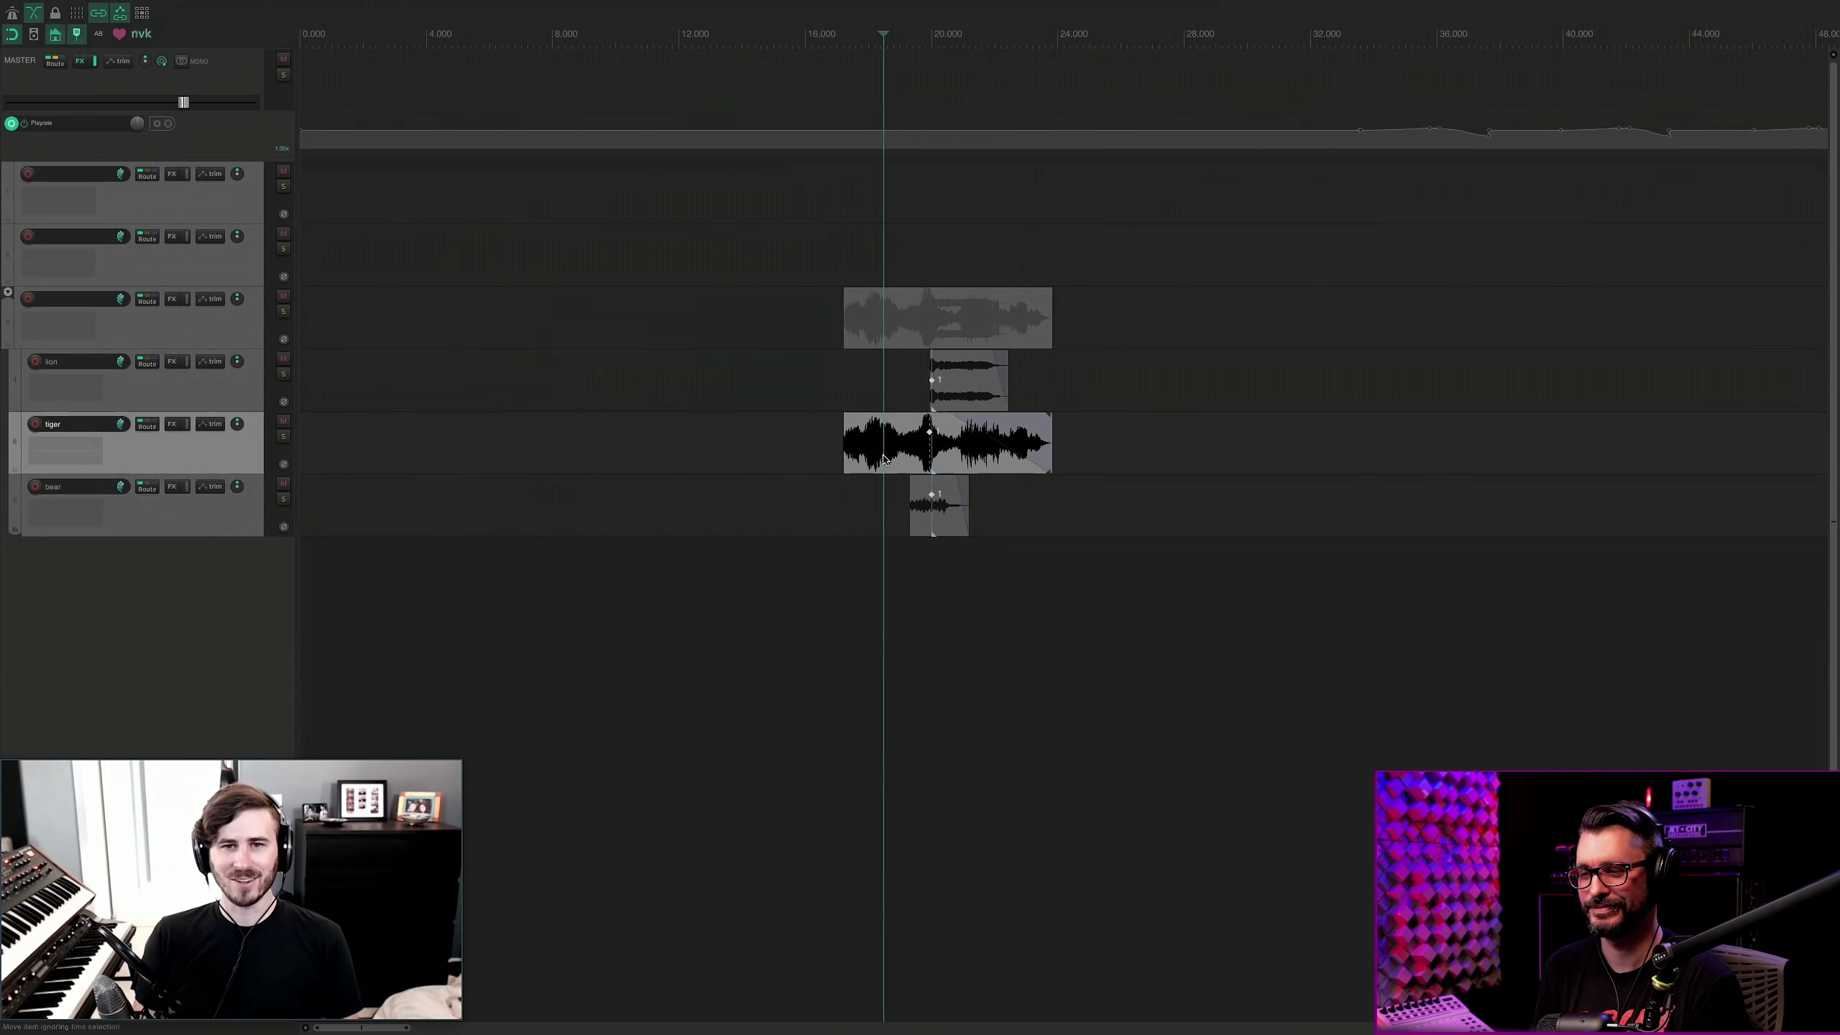
left_click(855, 449)
key("space")
key("space")
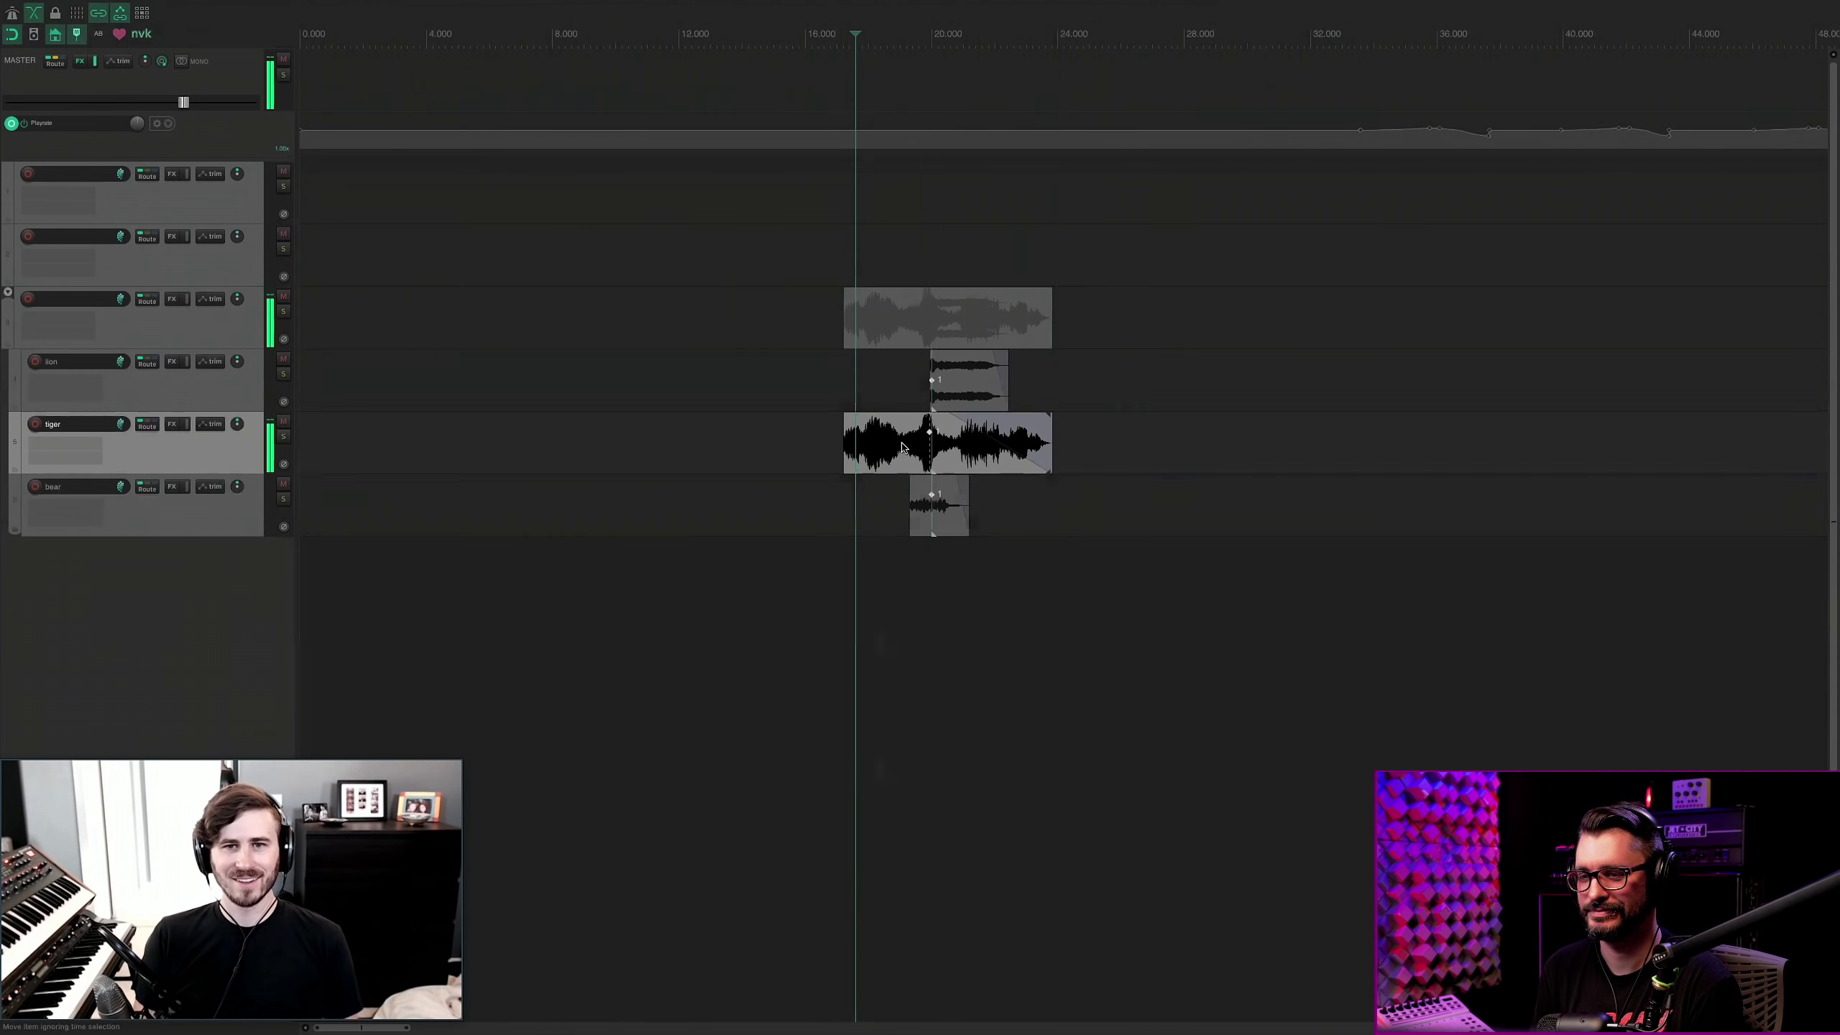
left_click(909, 384)
key("space")
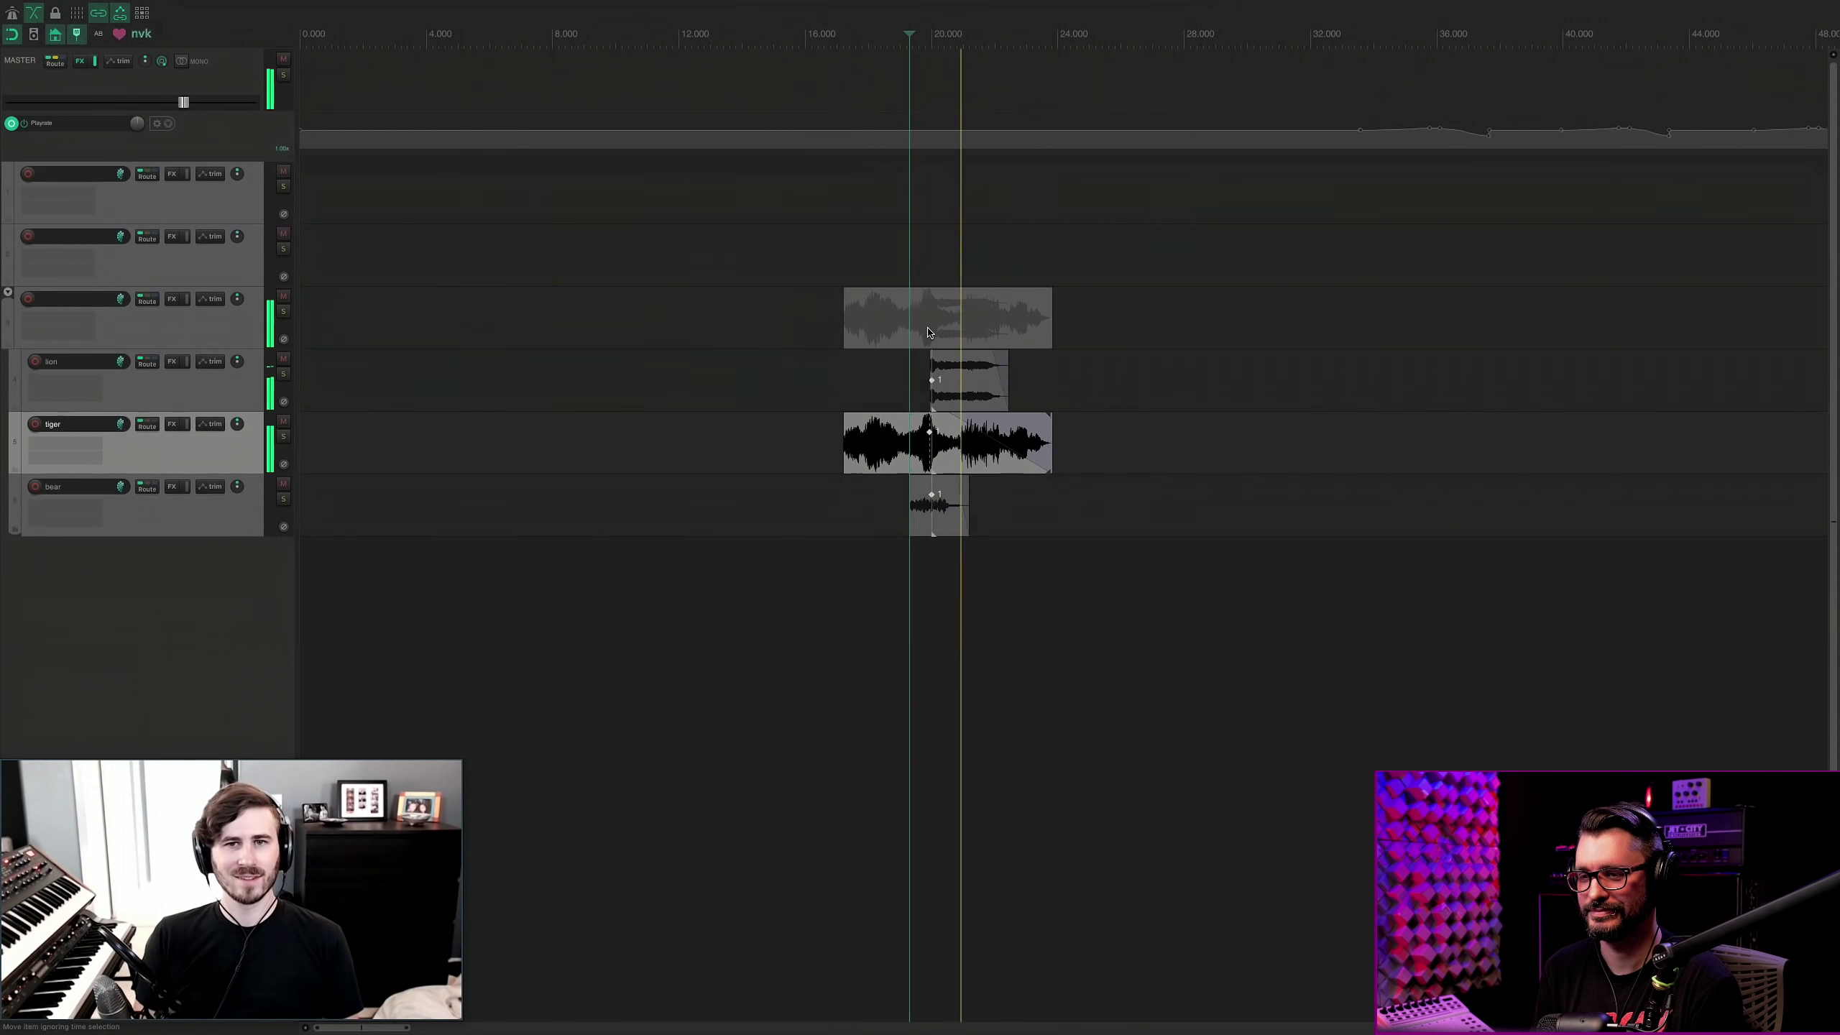
Replace all the folder's layers with a new variation through the folder item.
left_click(927, 332)
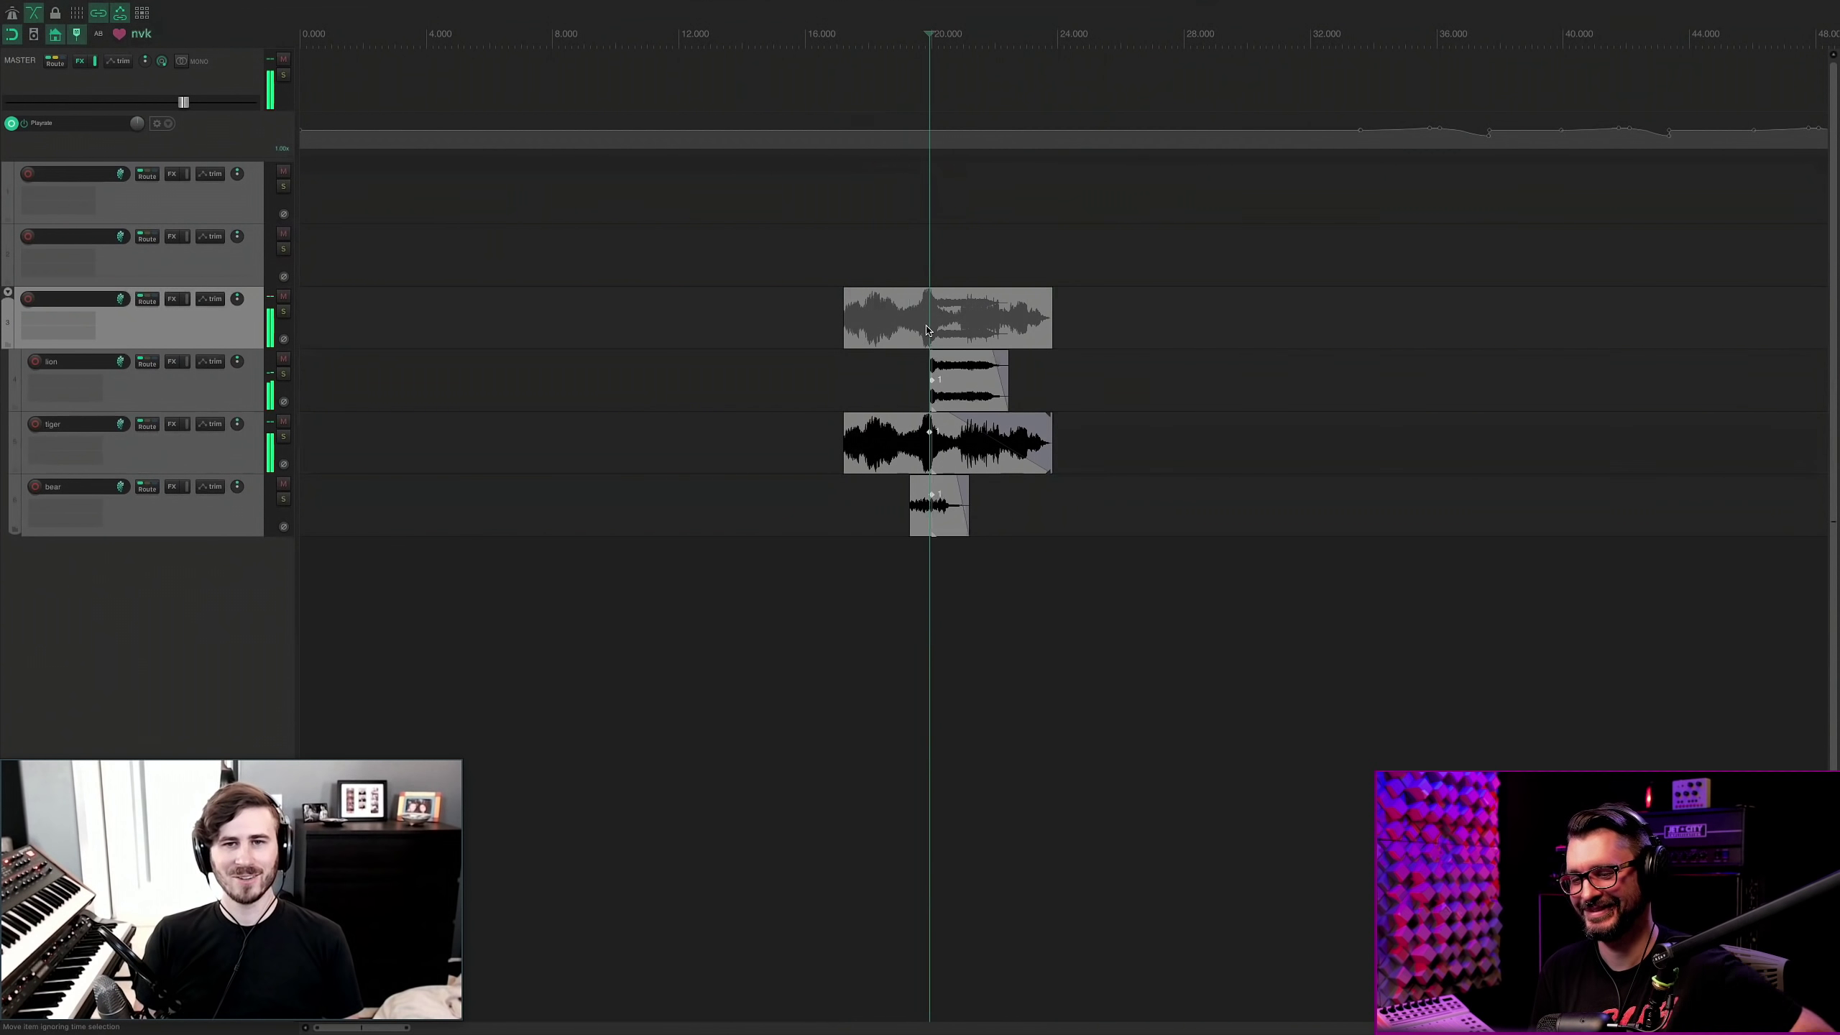
key("ctrl+z")
left_click(886, 326)
scroll(1060, 658, "up", 5)
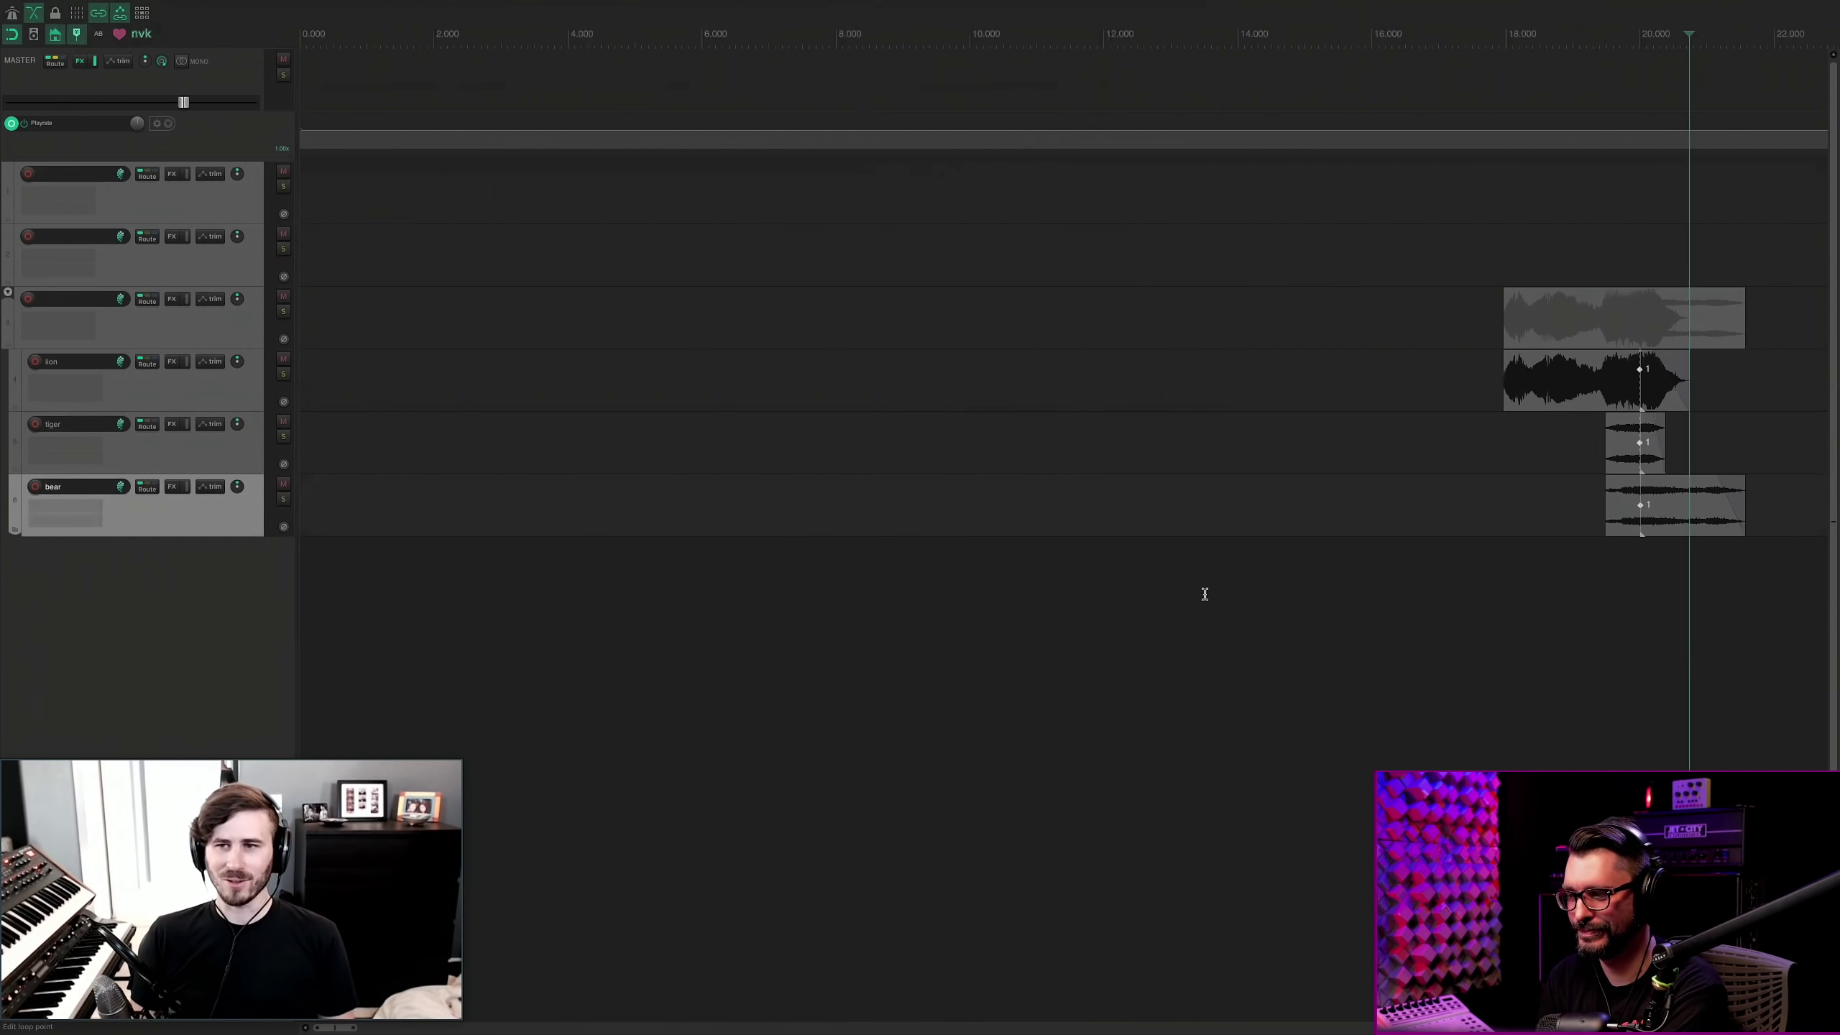
Generate a further variation of the folder's lion, tiger and bear layers and select the lion item.
scroll(1203, 596, "down", 6)
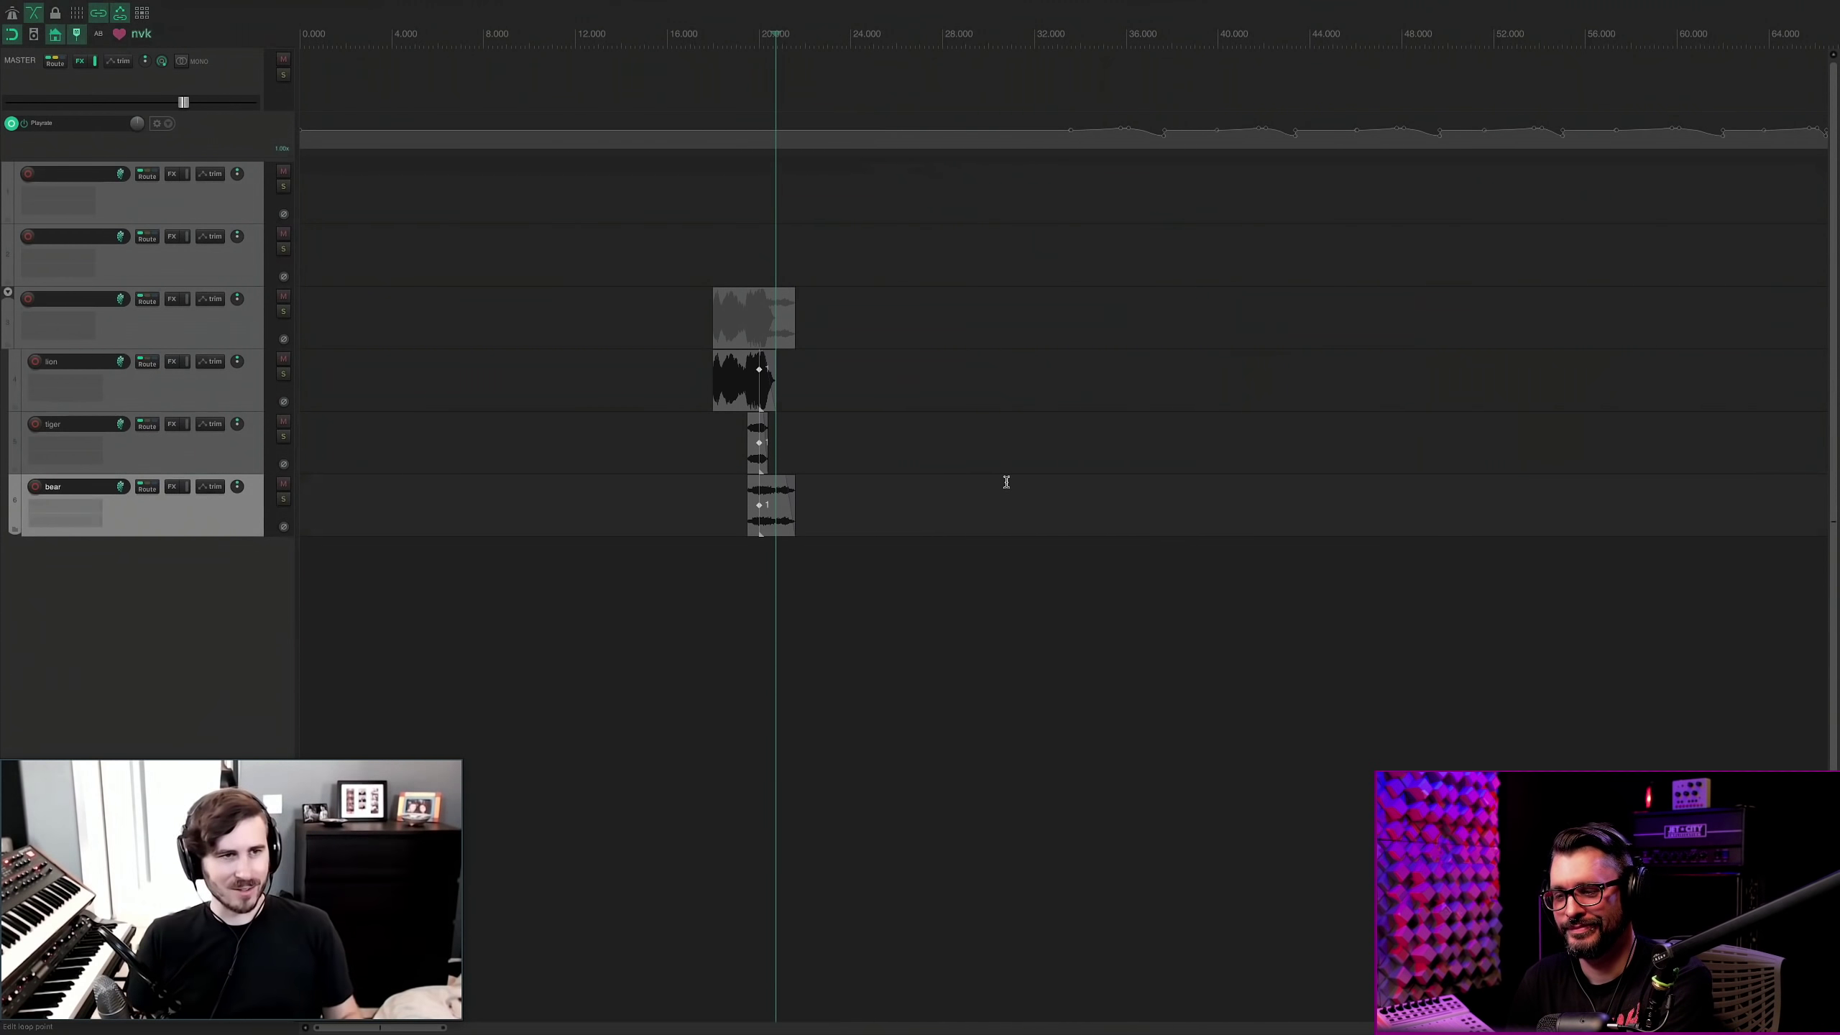
scroll(1192, 616, "up", 8)
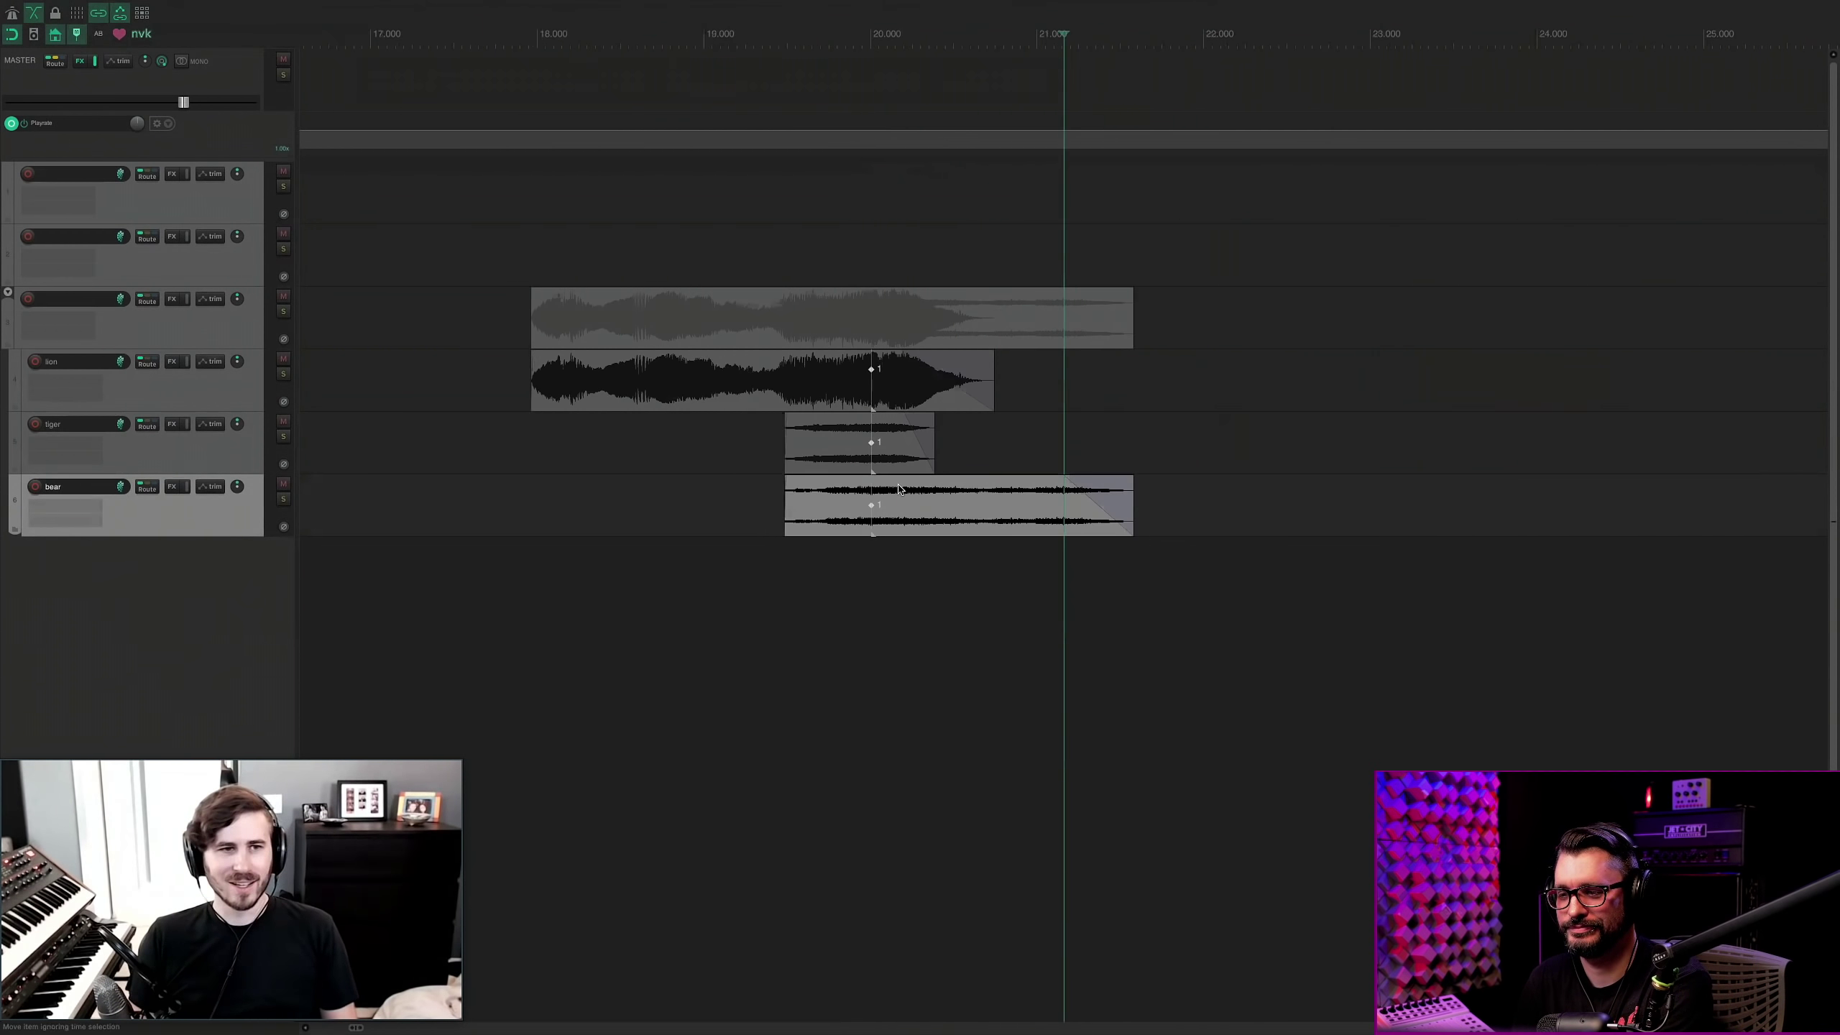
scroll(723, 476, "up", 3)
scroll(757, 471, "down", 3)
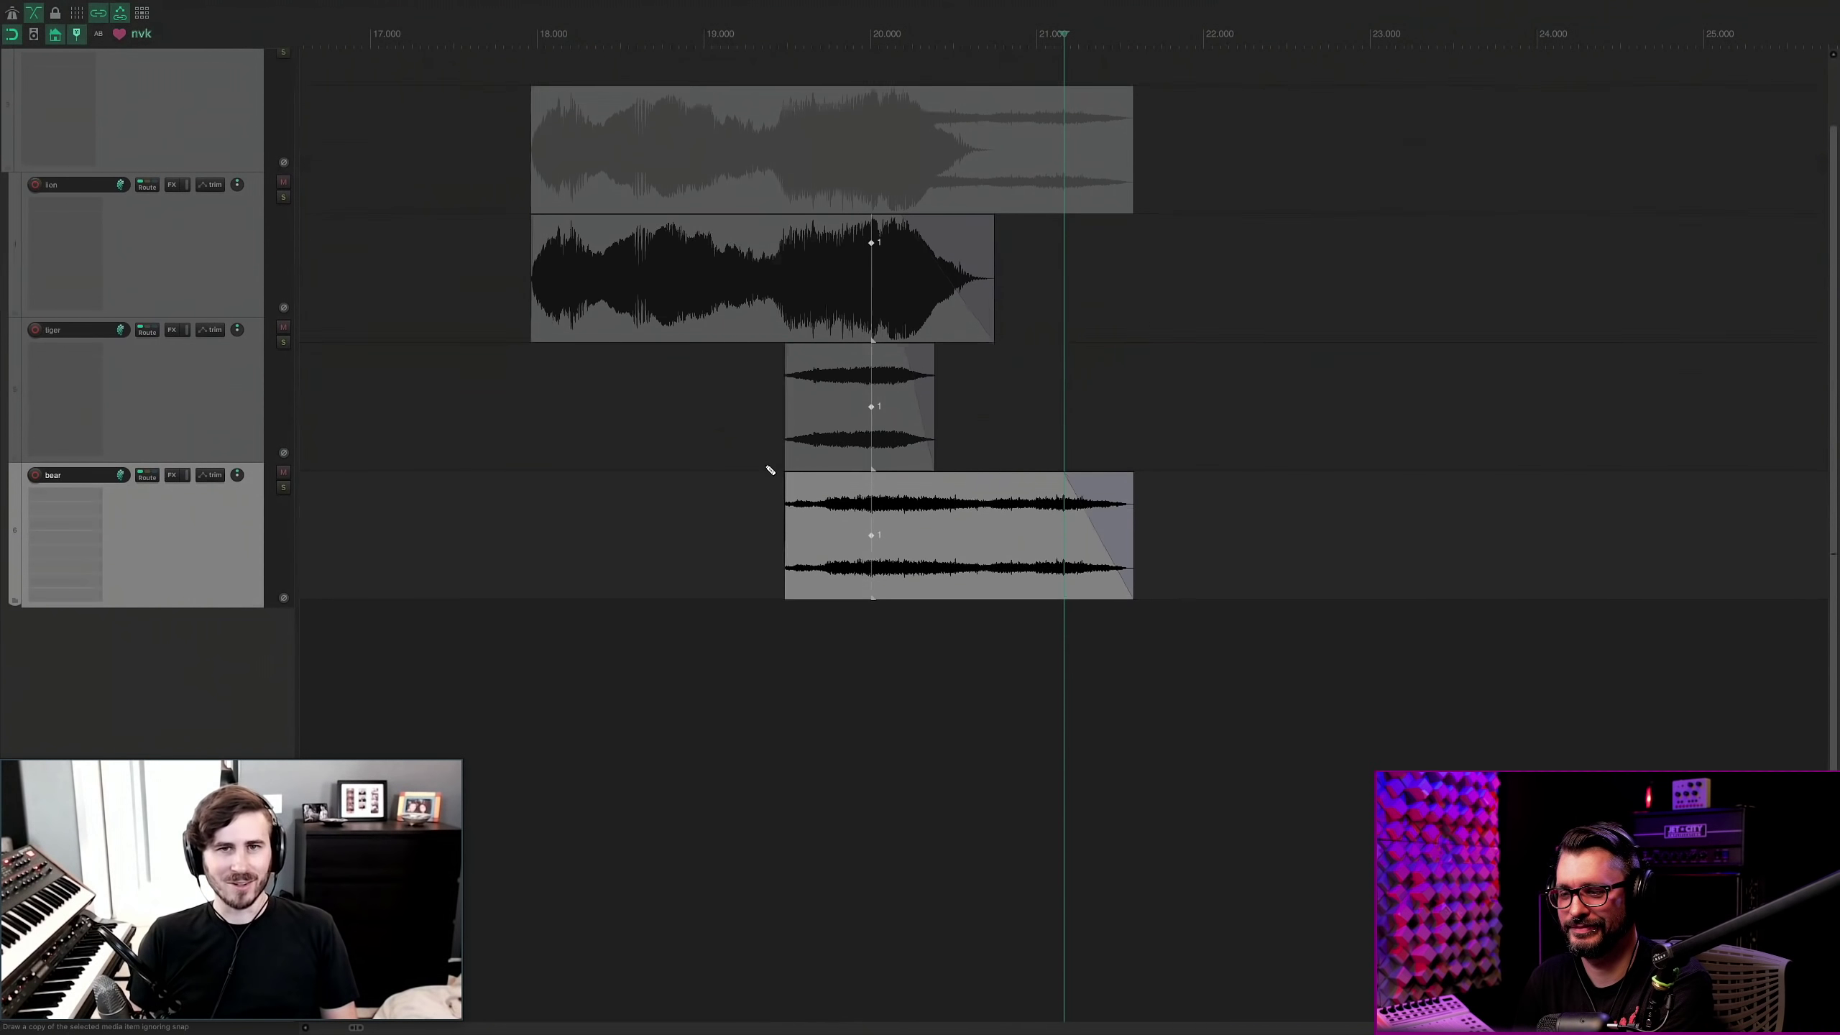
left_click(755, 435)
left_click(667, 199)
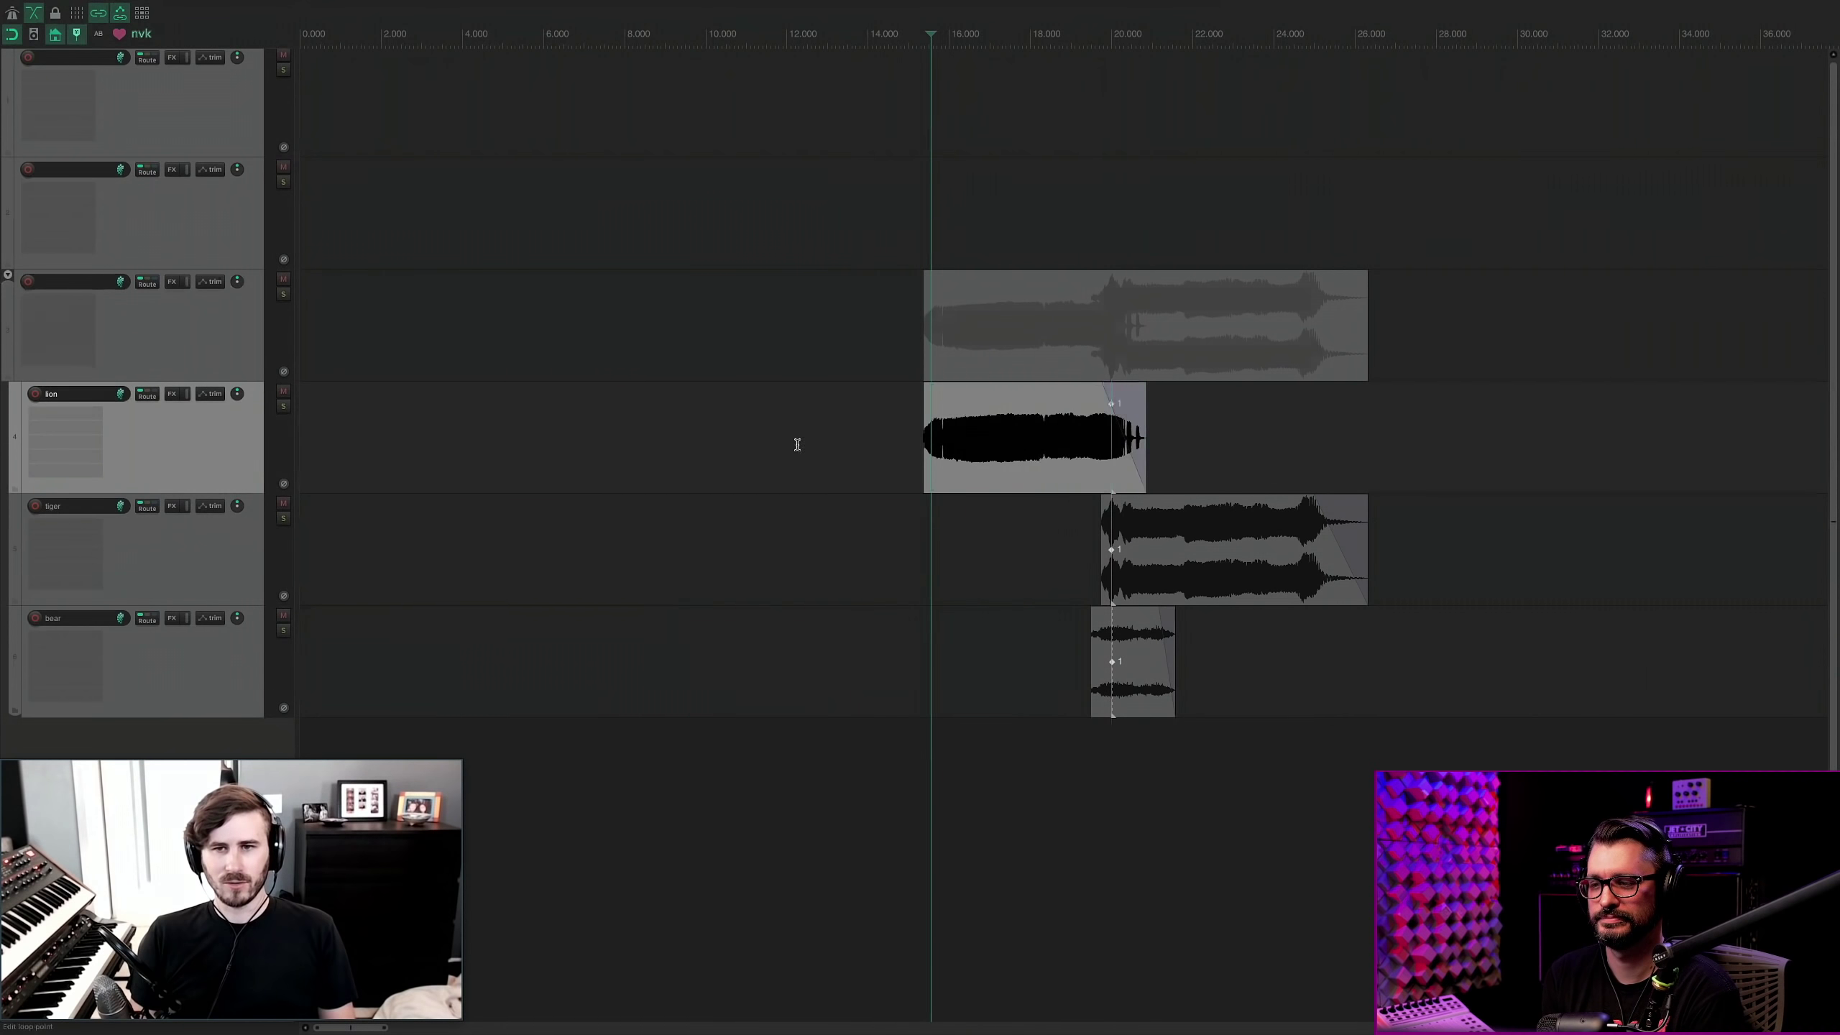
Delete the lion, tiger and bear folder with its tracks and open nvk_CREATE on the second track at about 15 s.
left_click_drag(797, 444, 1531, 795)
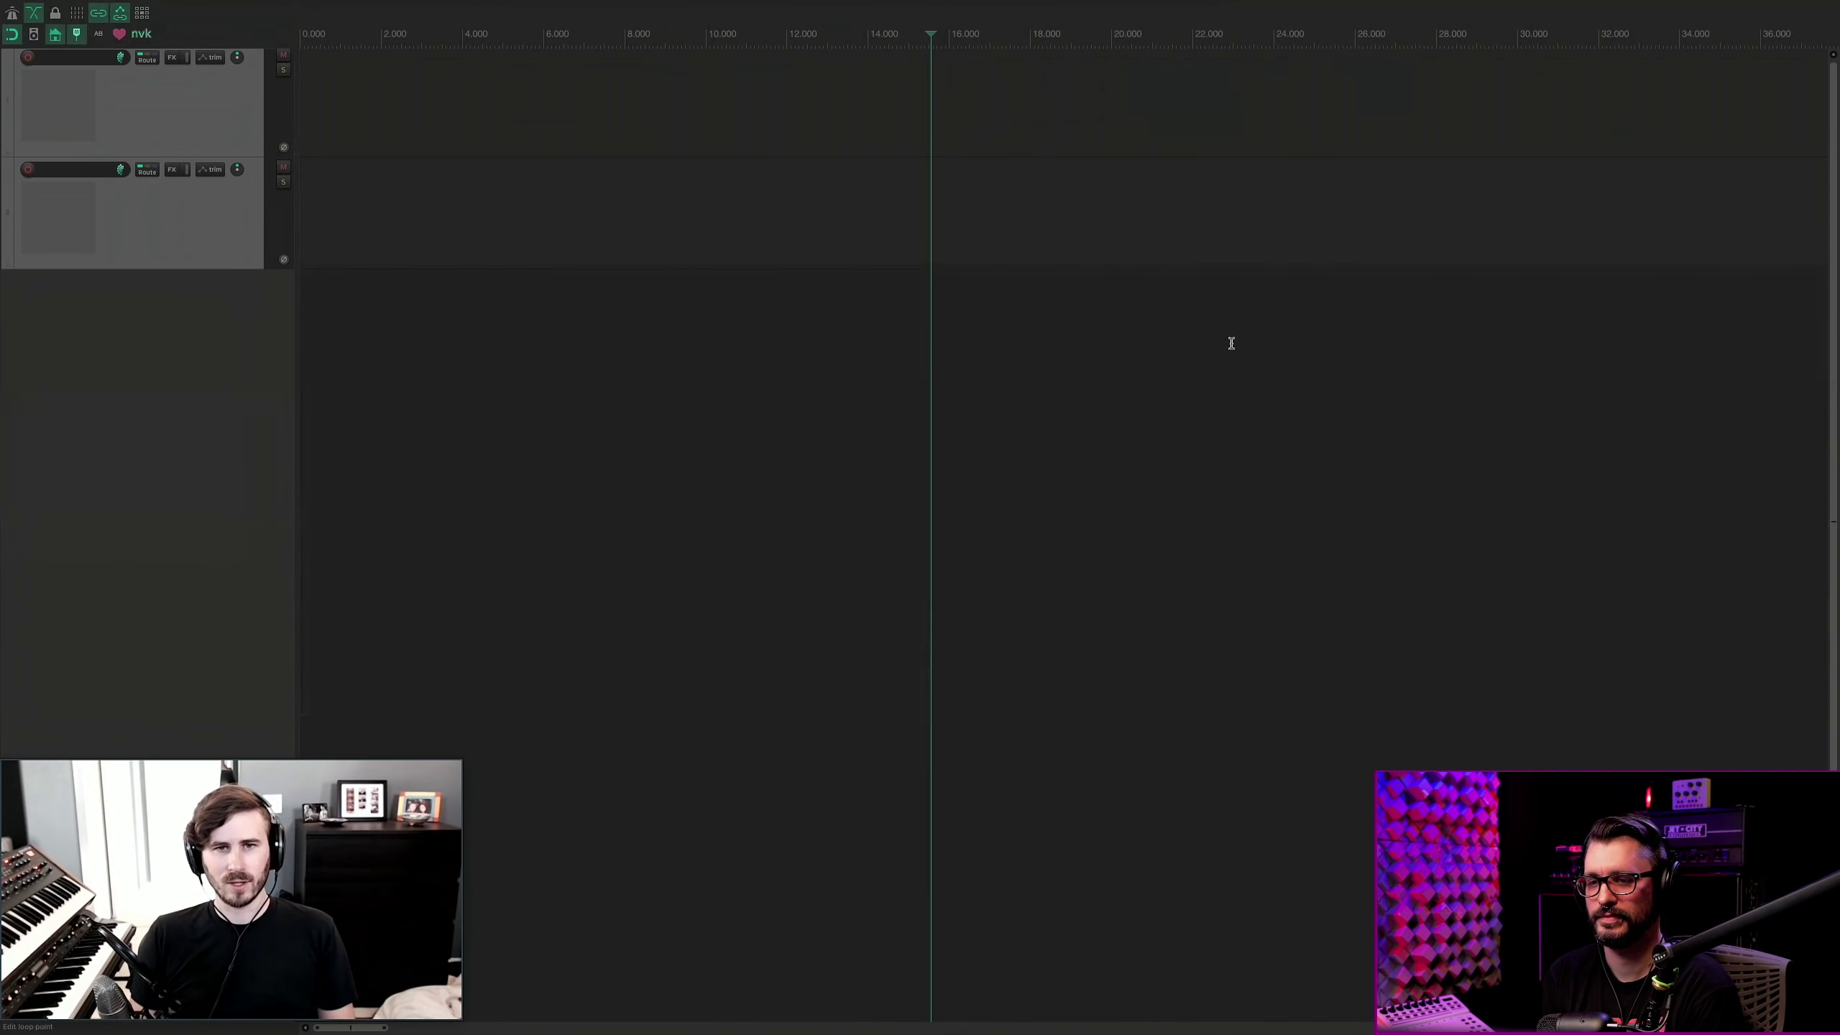
left_click(918, 244)
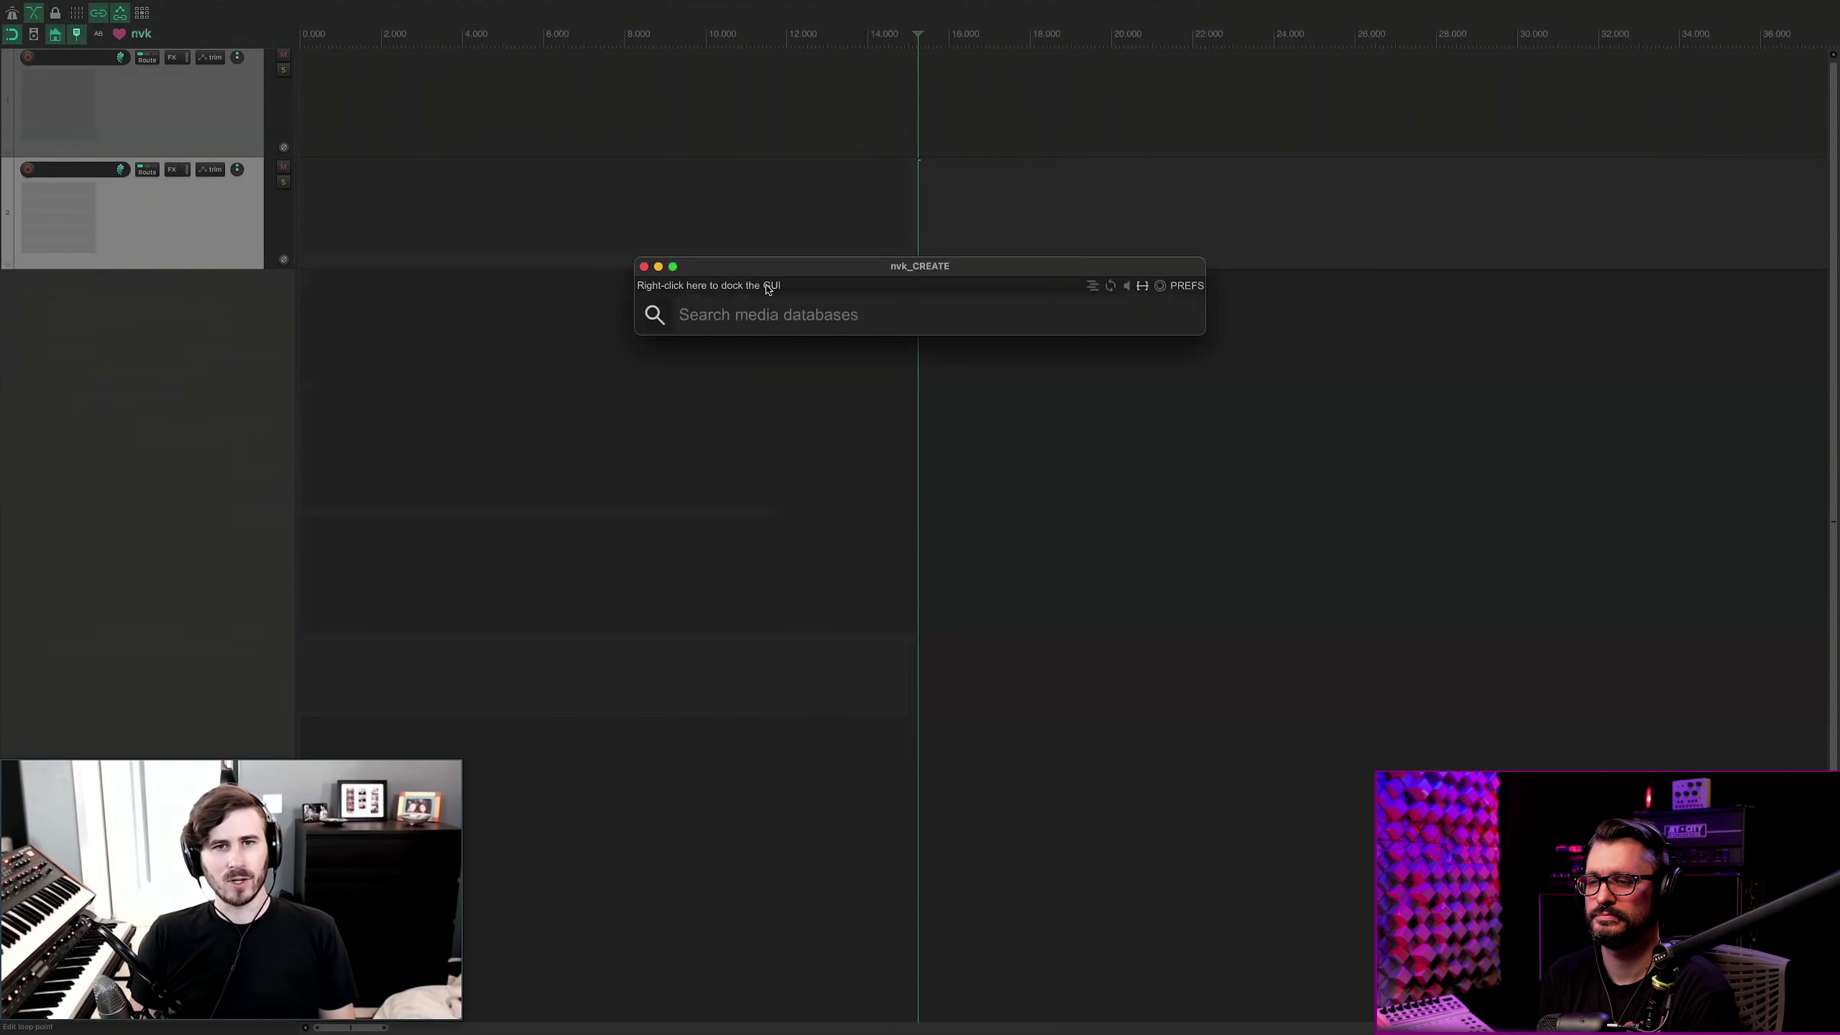
Dock nvk_CREATE in the main window, trying it beside the tracks and settling on the strip above the timeline.
right_click(806, 289)
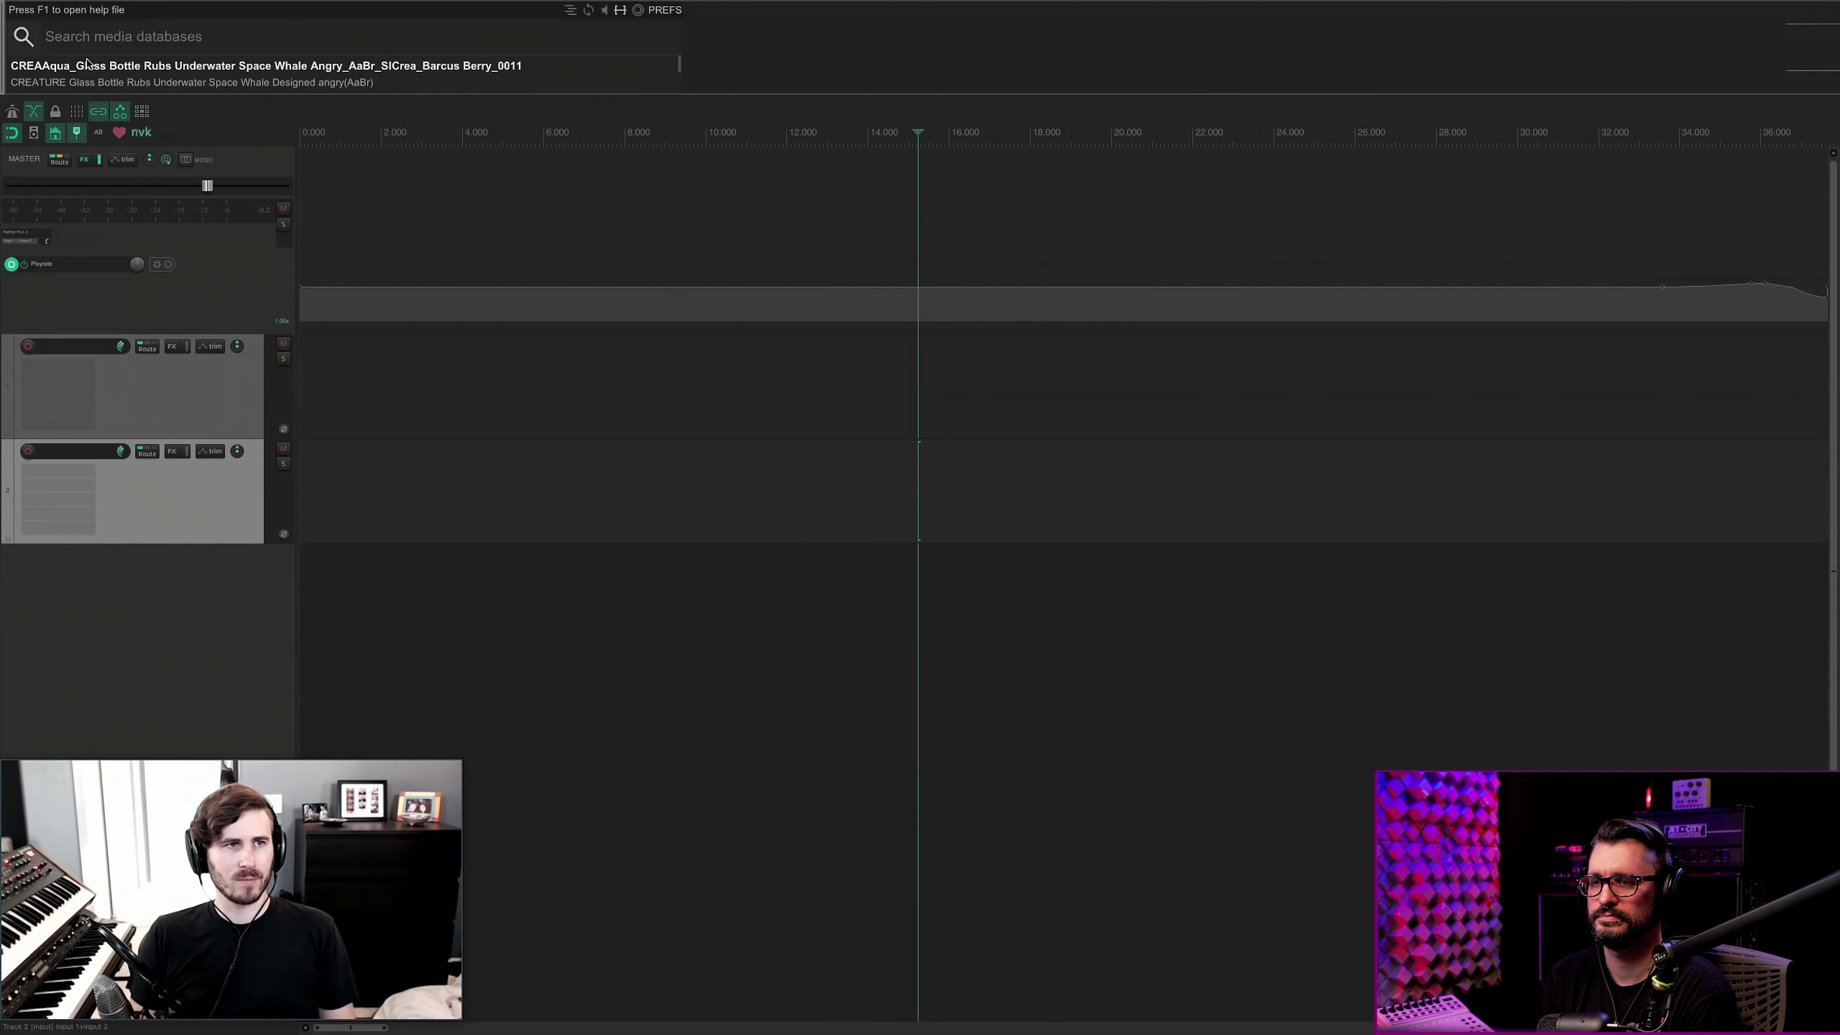
left_click_drag(3, 47, 3, 631)
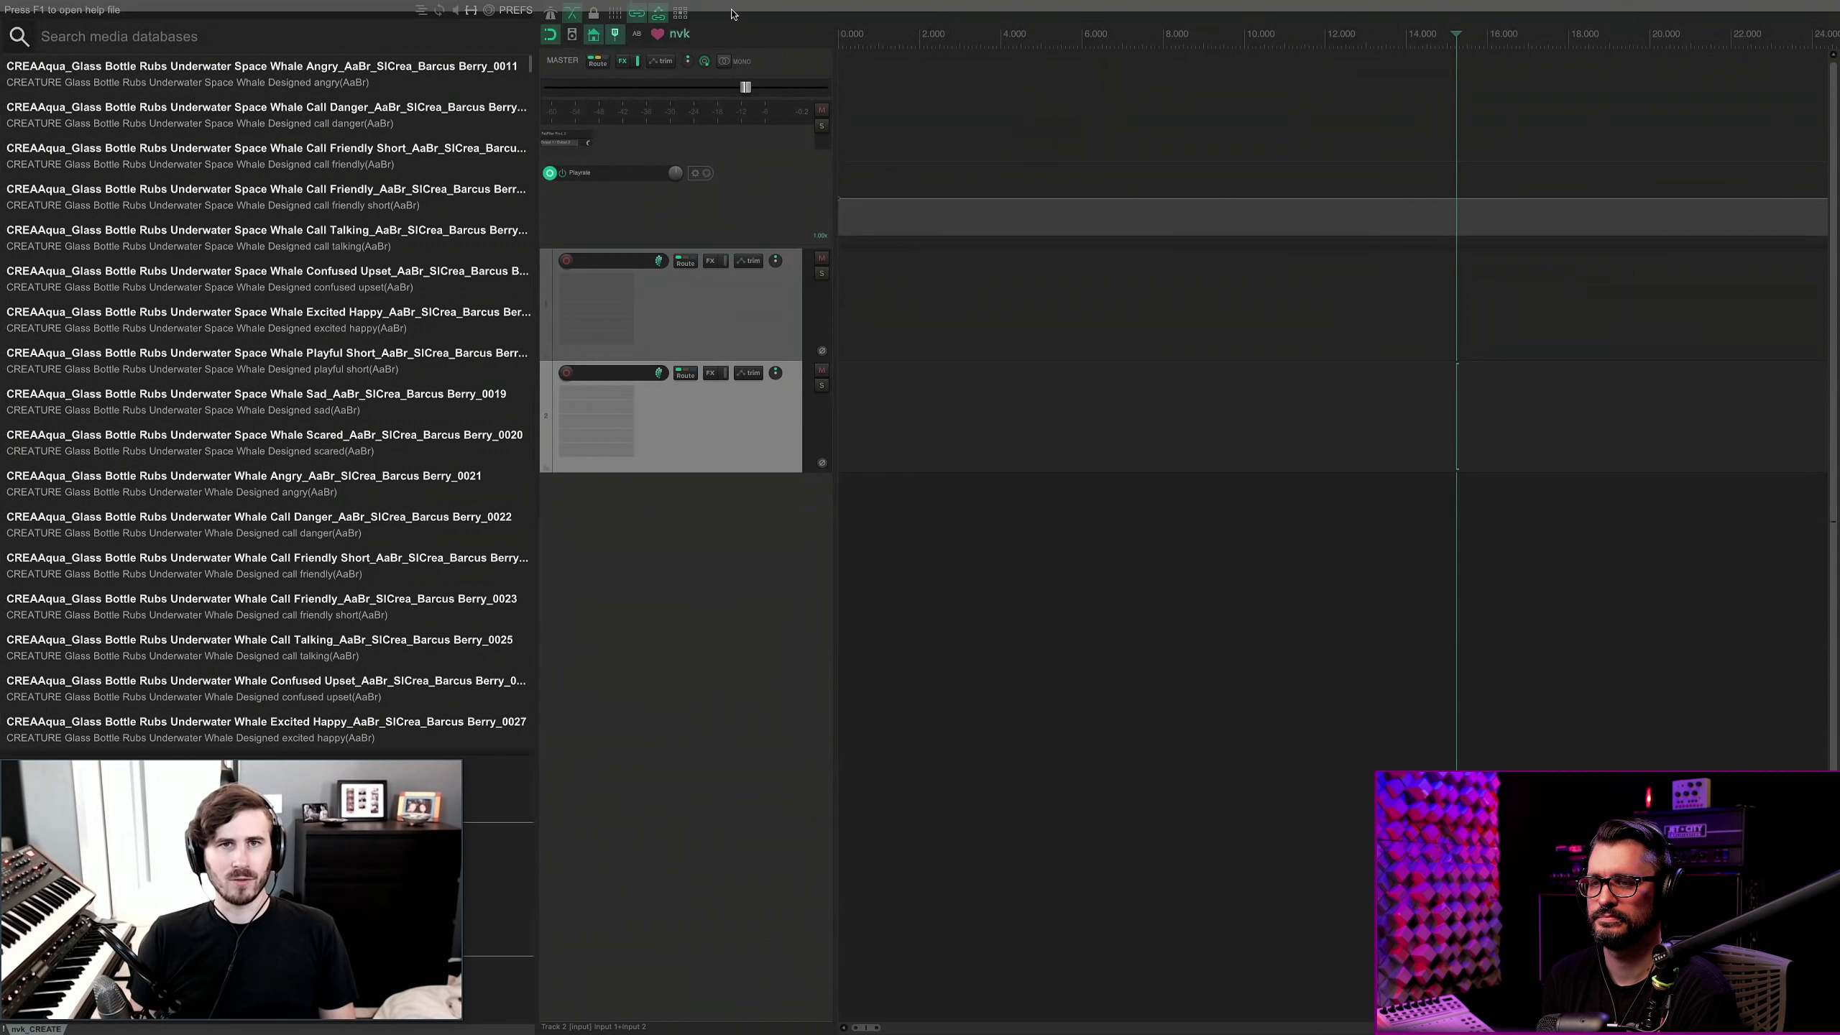
left_click_drag(734, 10, 750, 15)
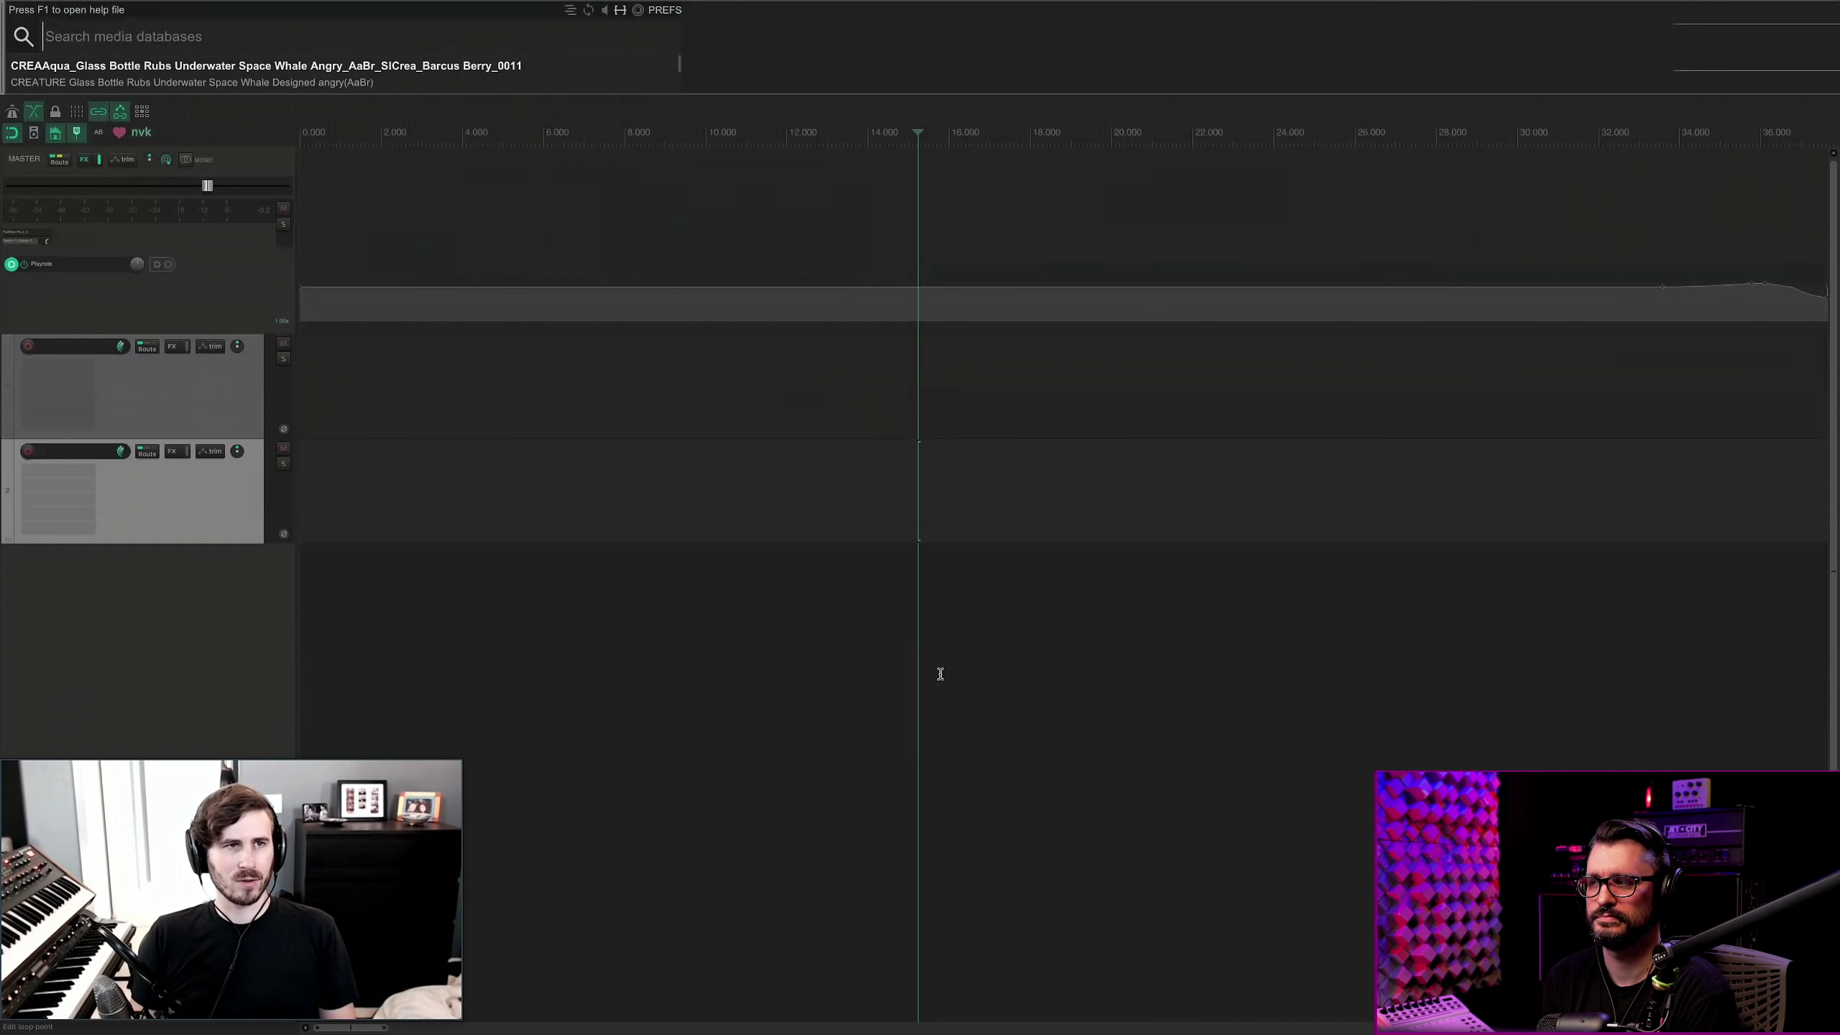
Set the edit cursor at about 7.5 s on the first track and search the media databases for "explosion".
left_click(571, 424)
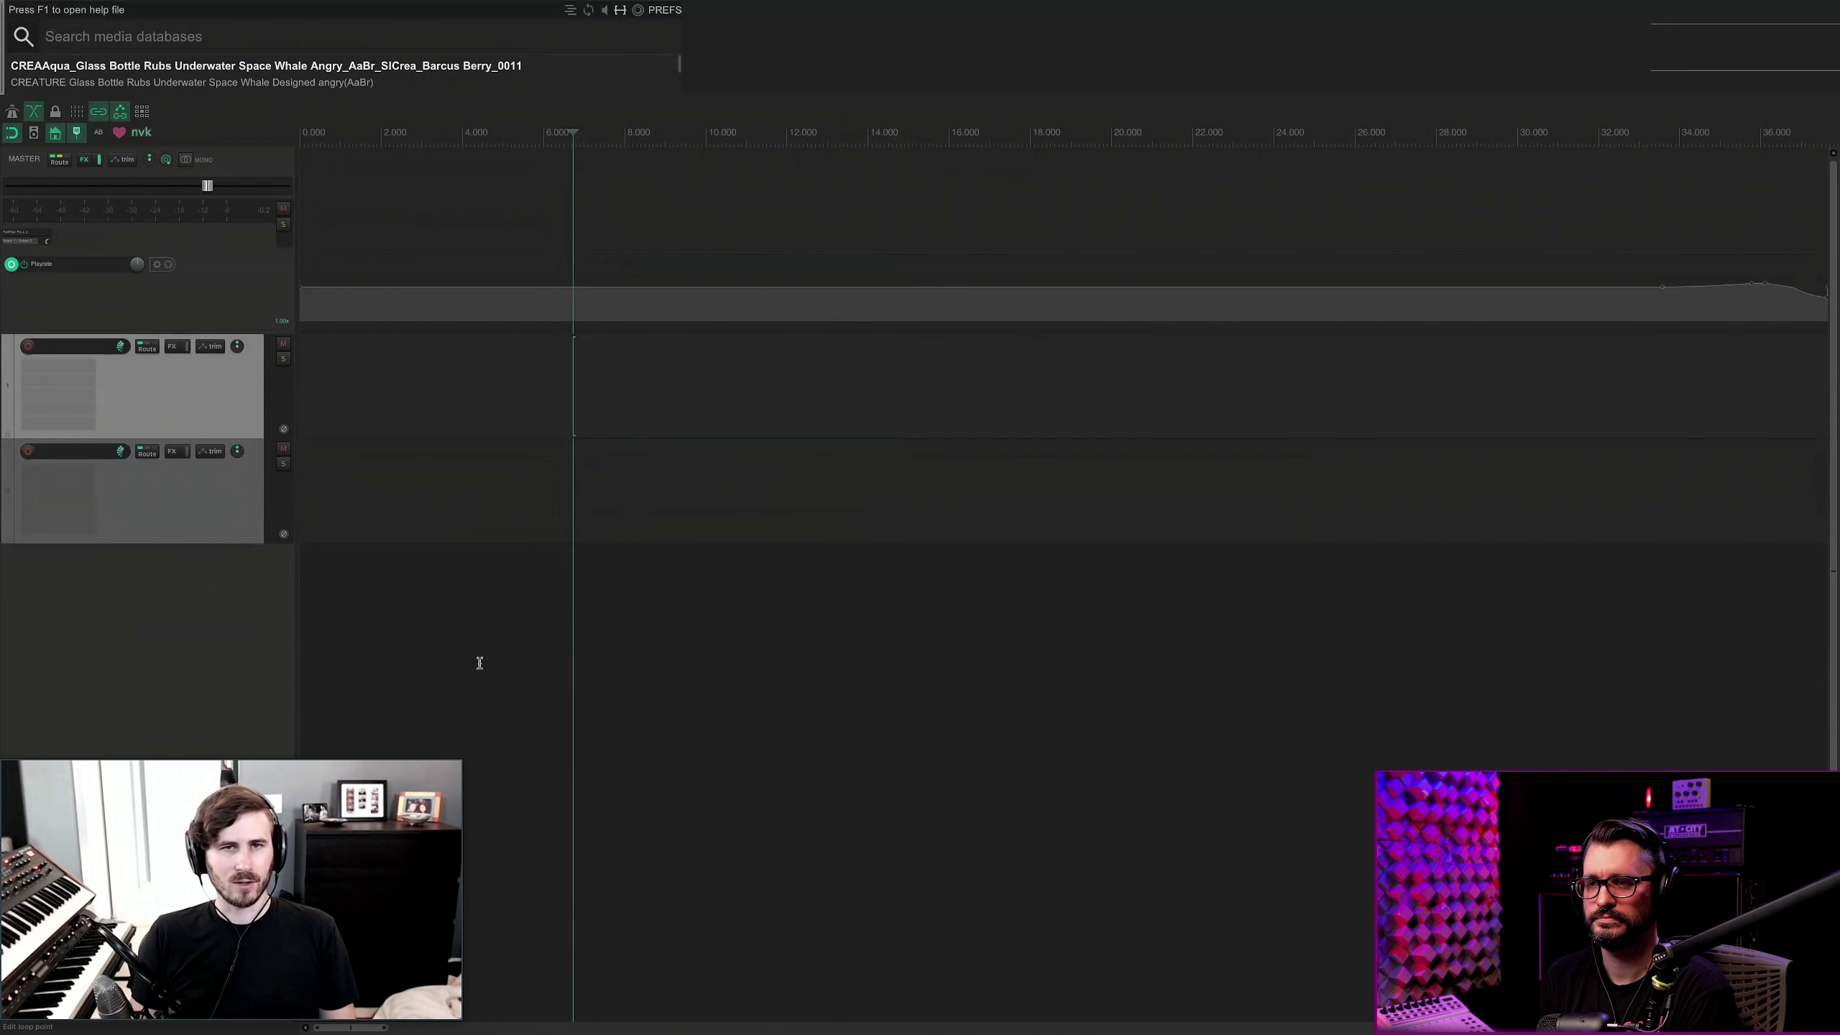
left_click(606, 419)
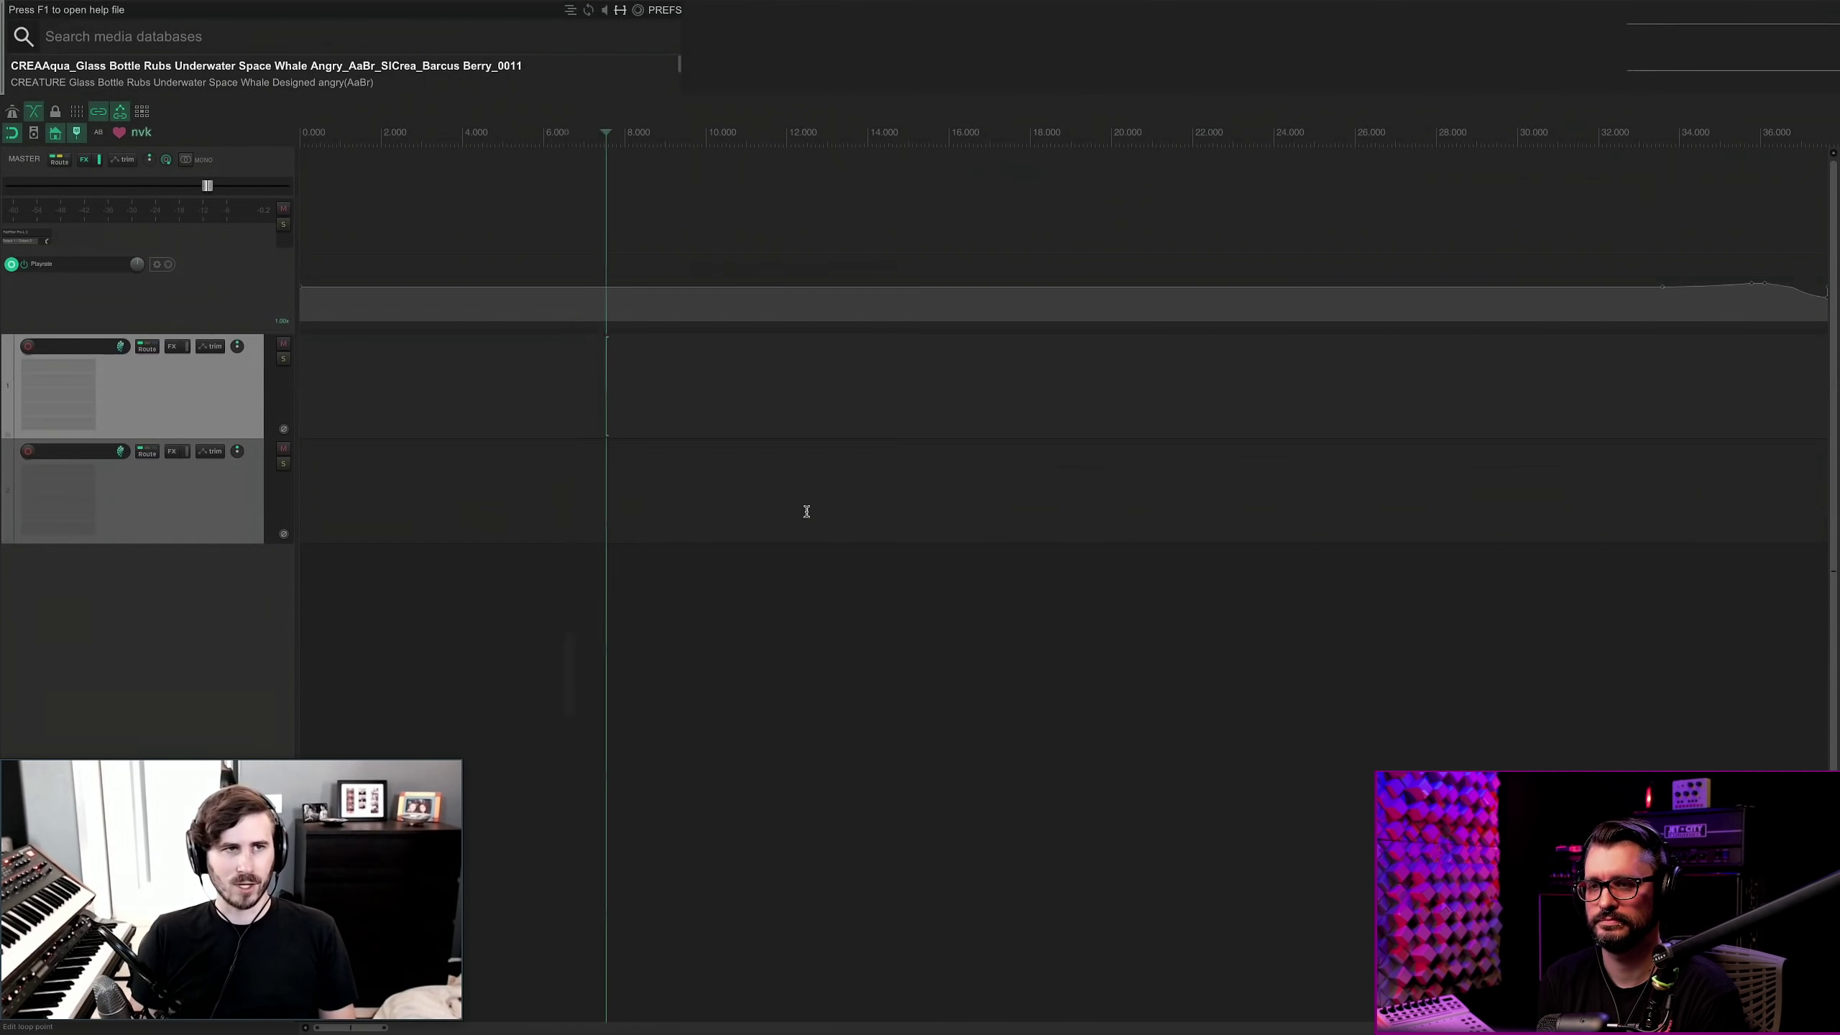
type("e")
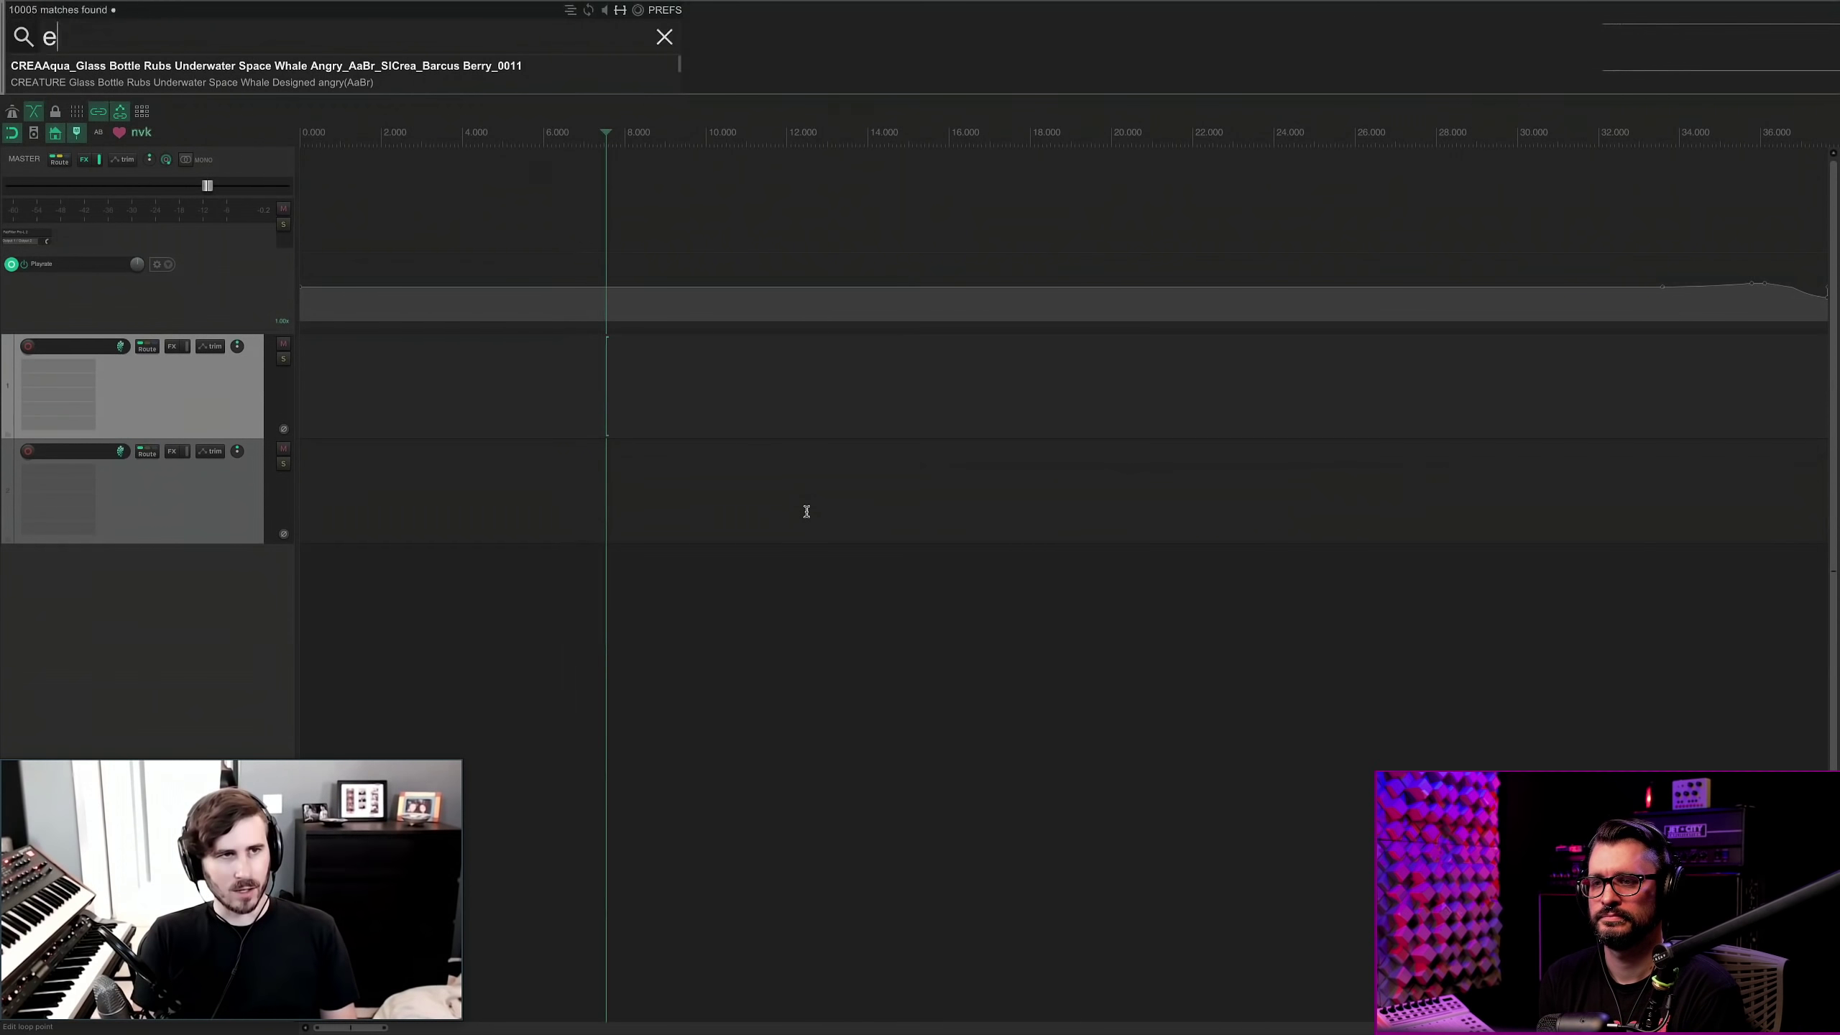
type("xplosion")
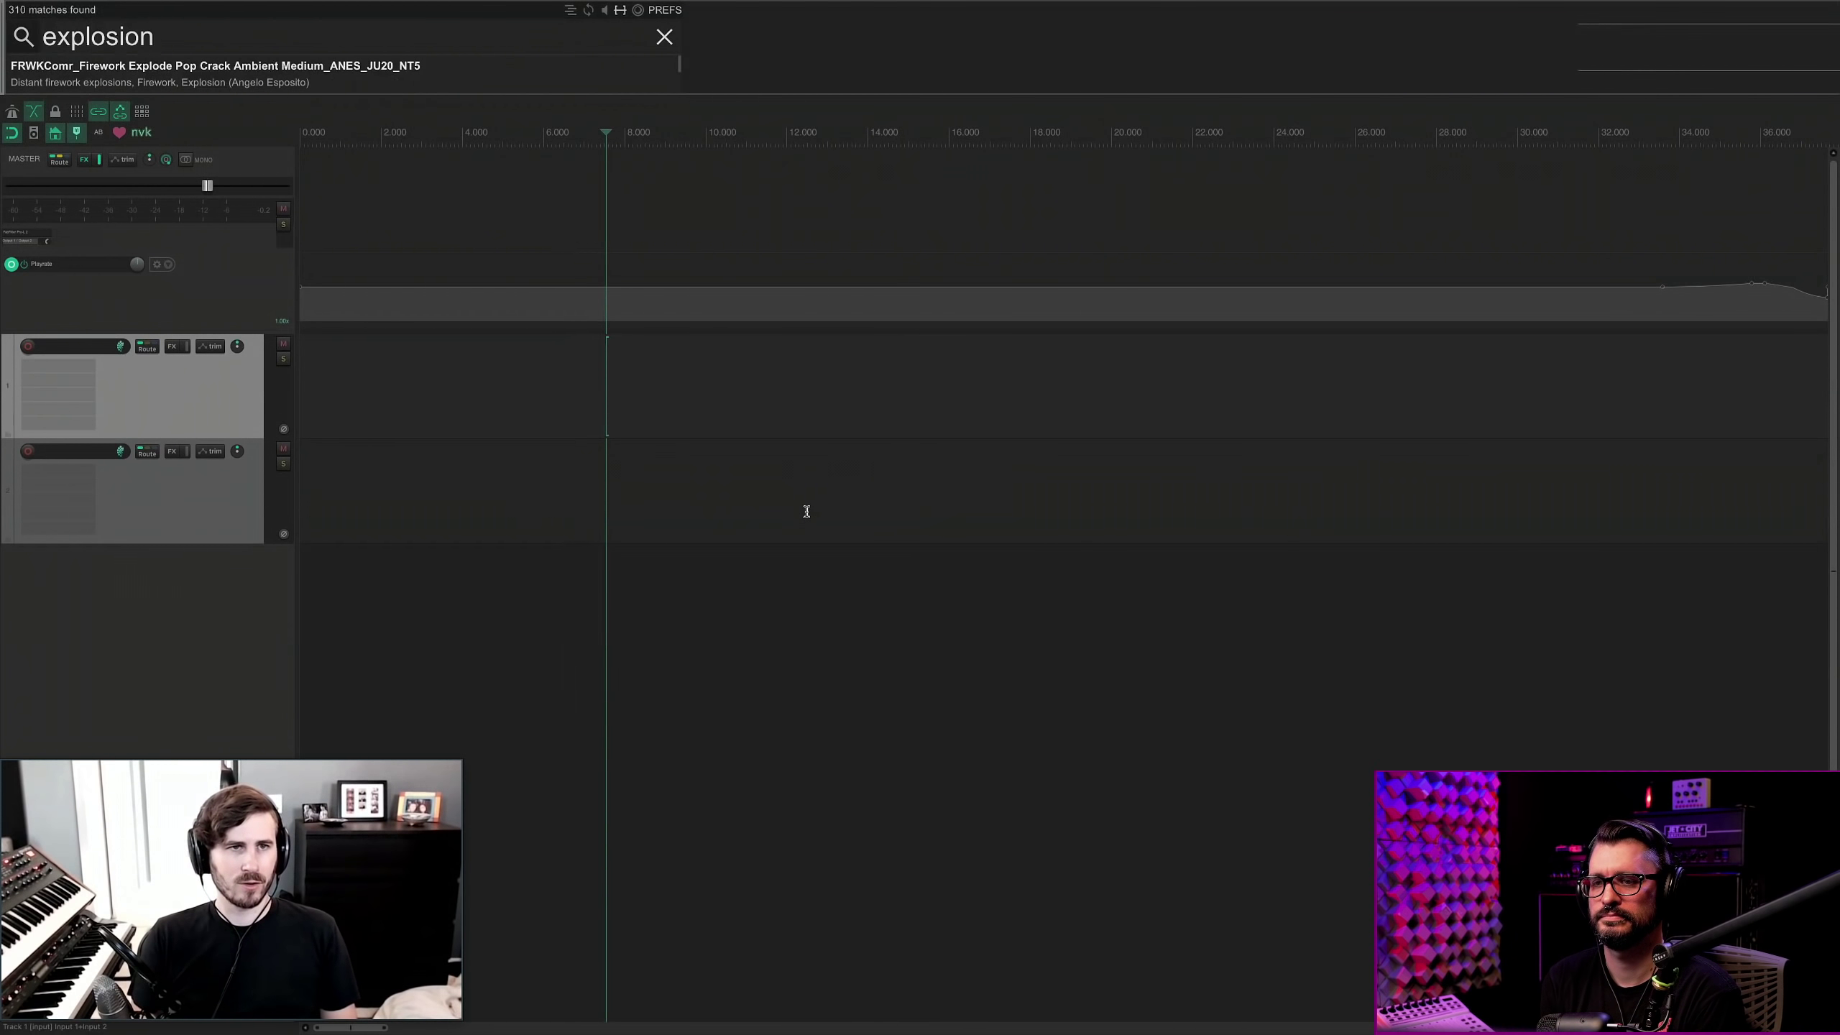
Audition the explosion results one after another, ending on nvk_EXPL - Explosion Fire Gas 01.
key("Return")
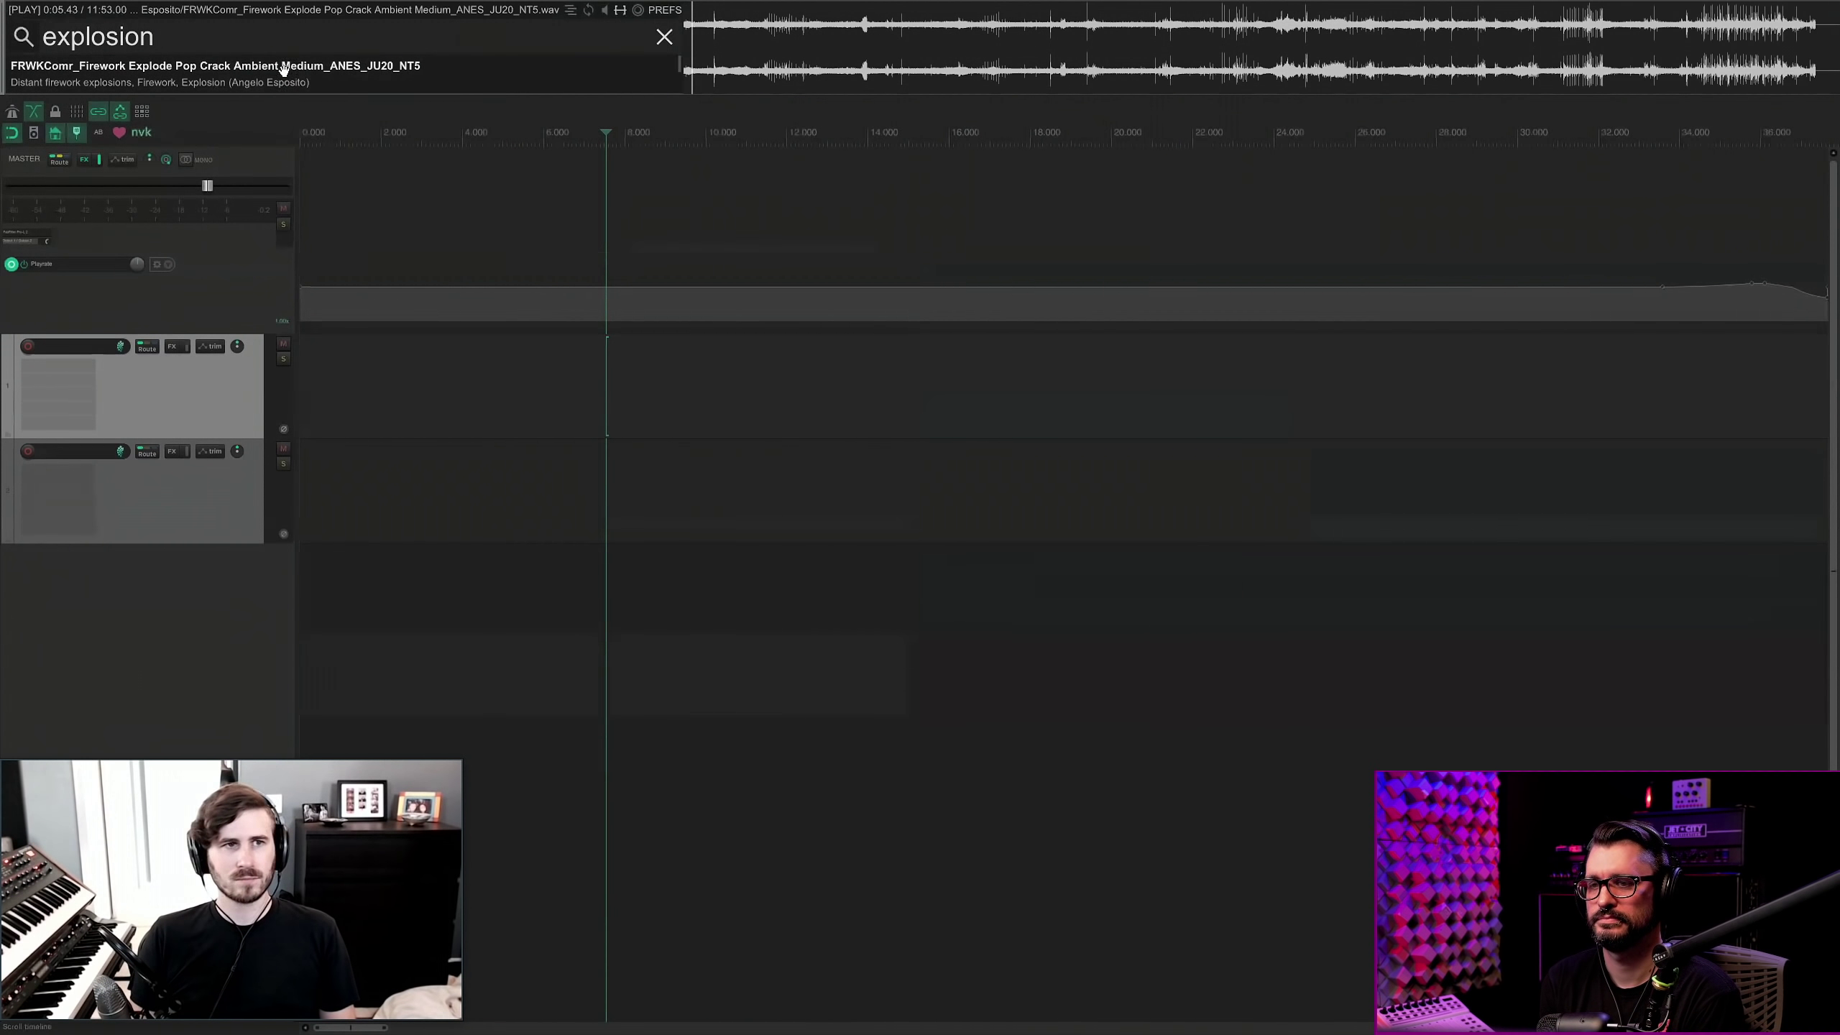
key("Down")
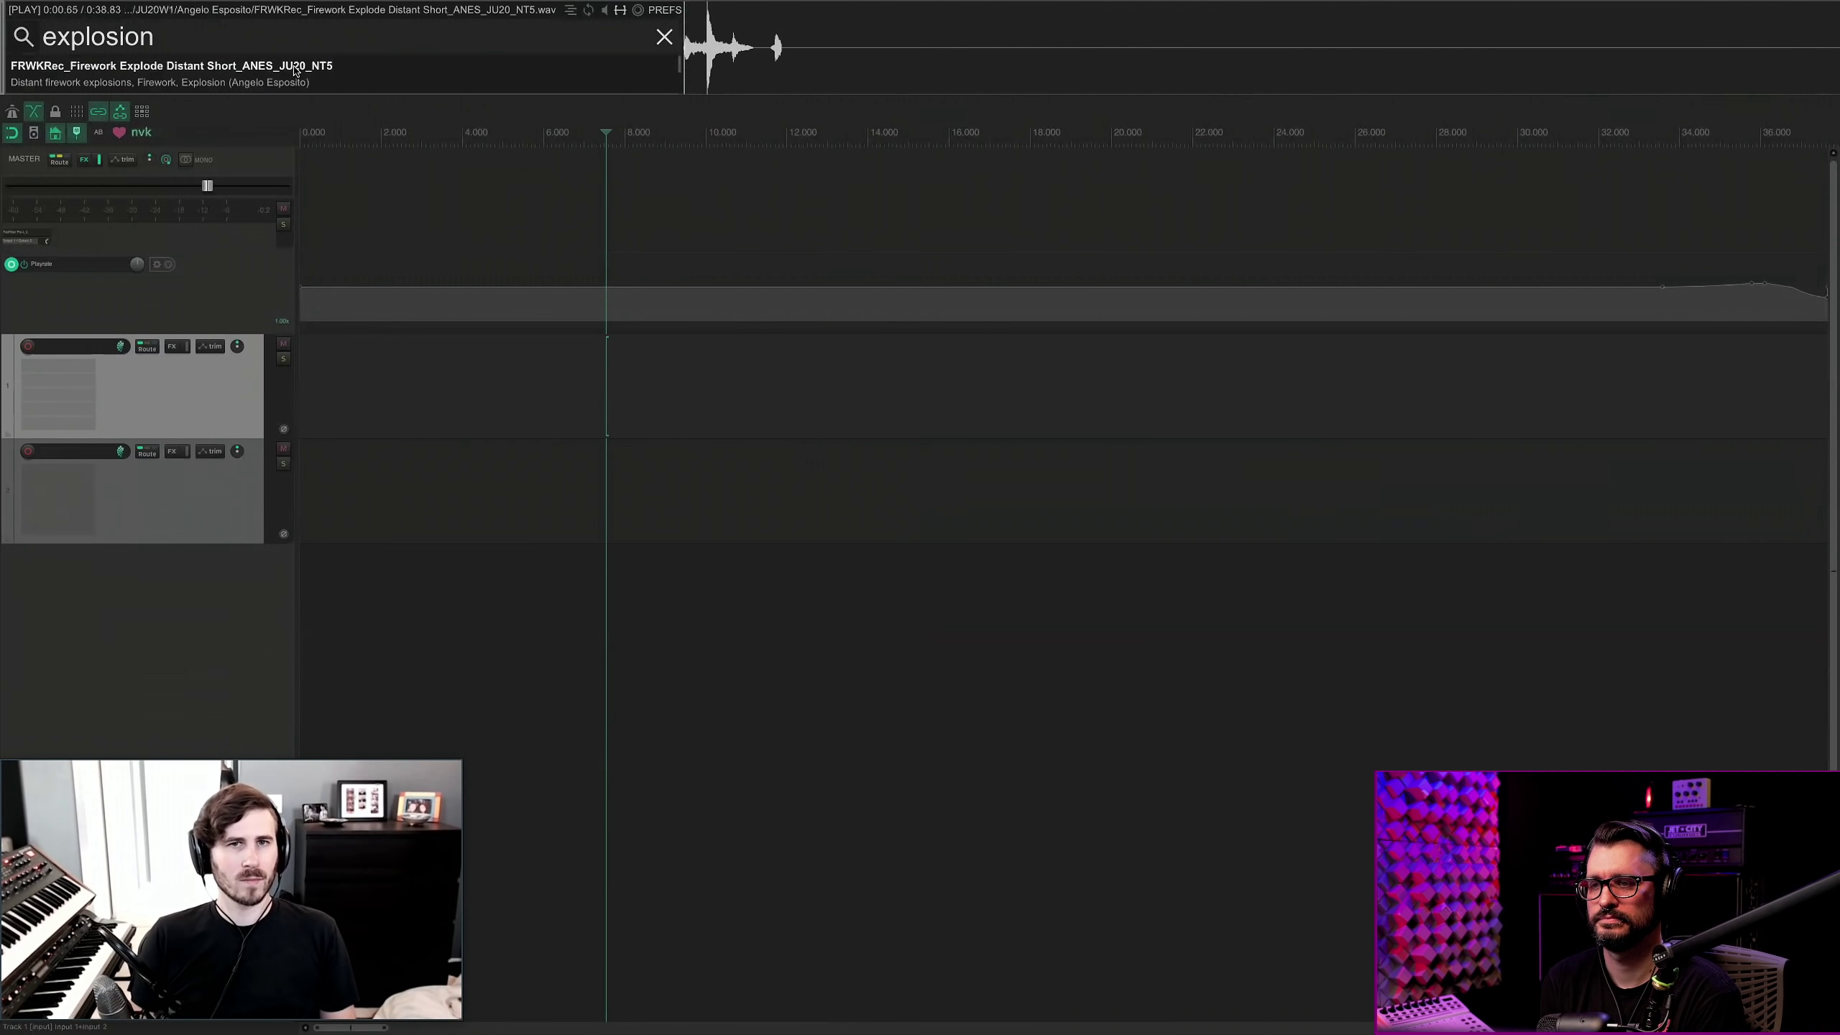
key("Down")
key("Down")
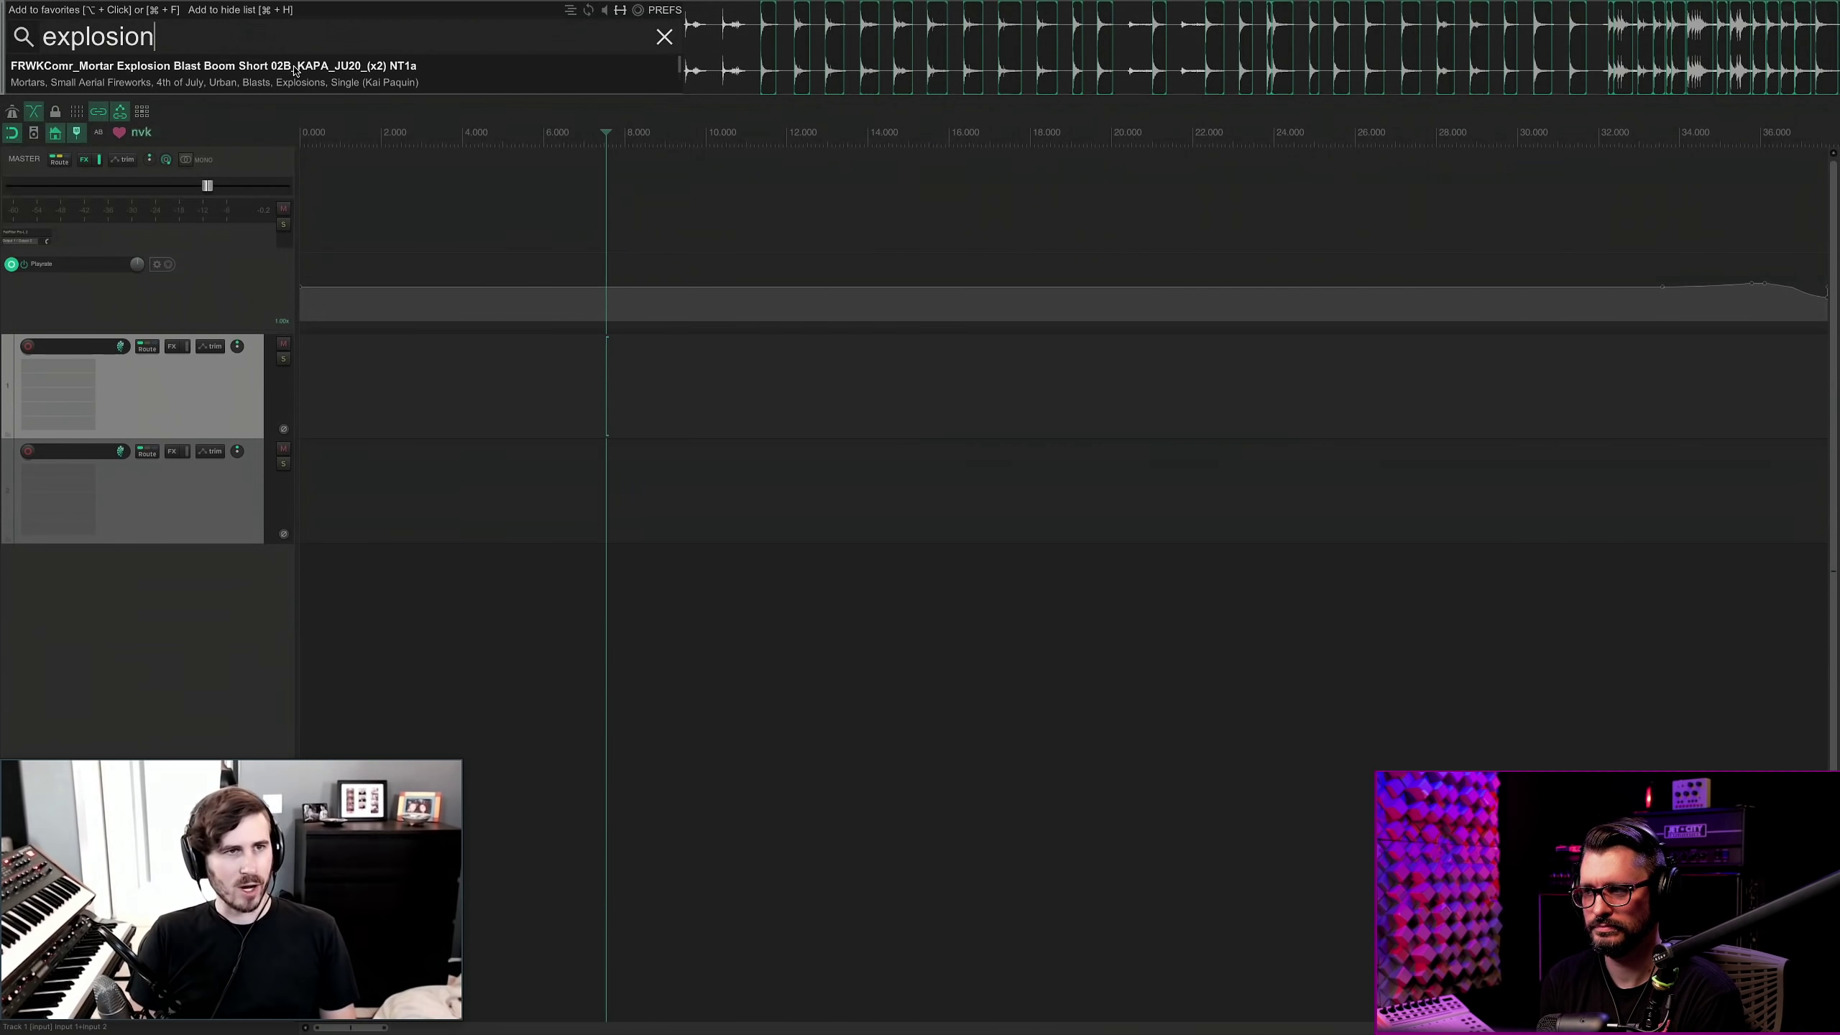
key("Down")
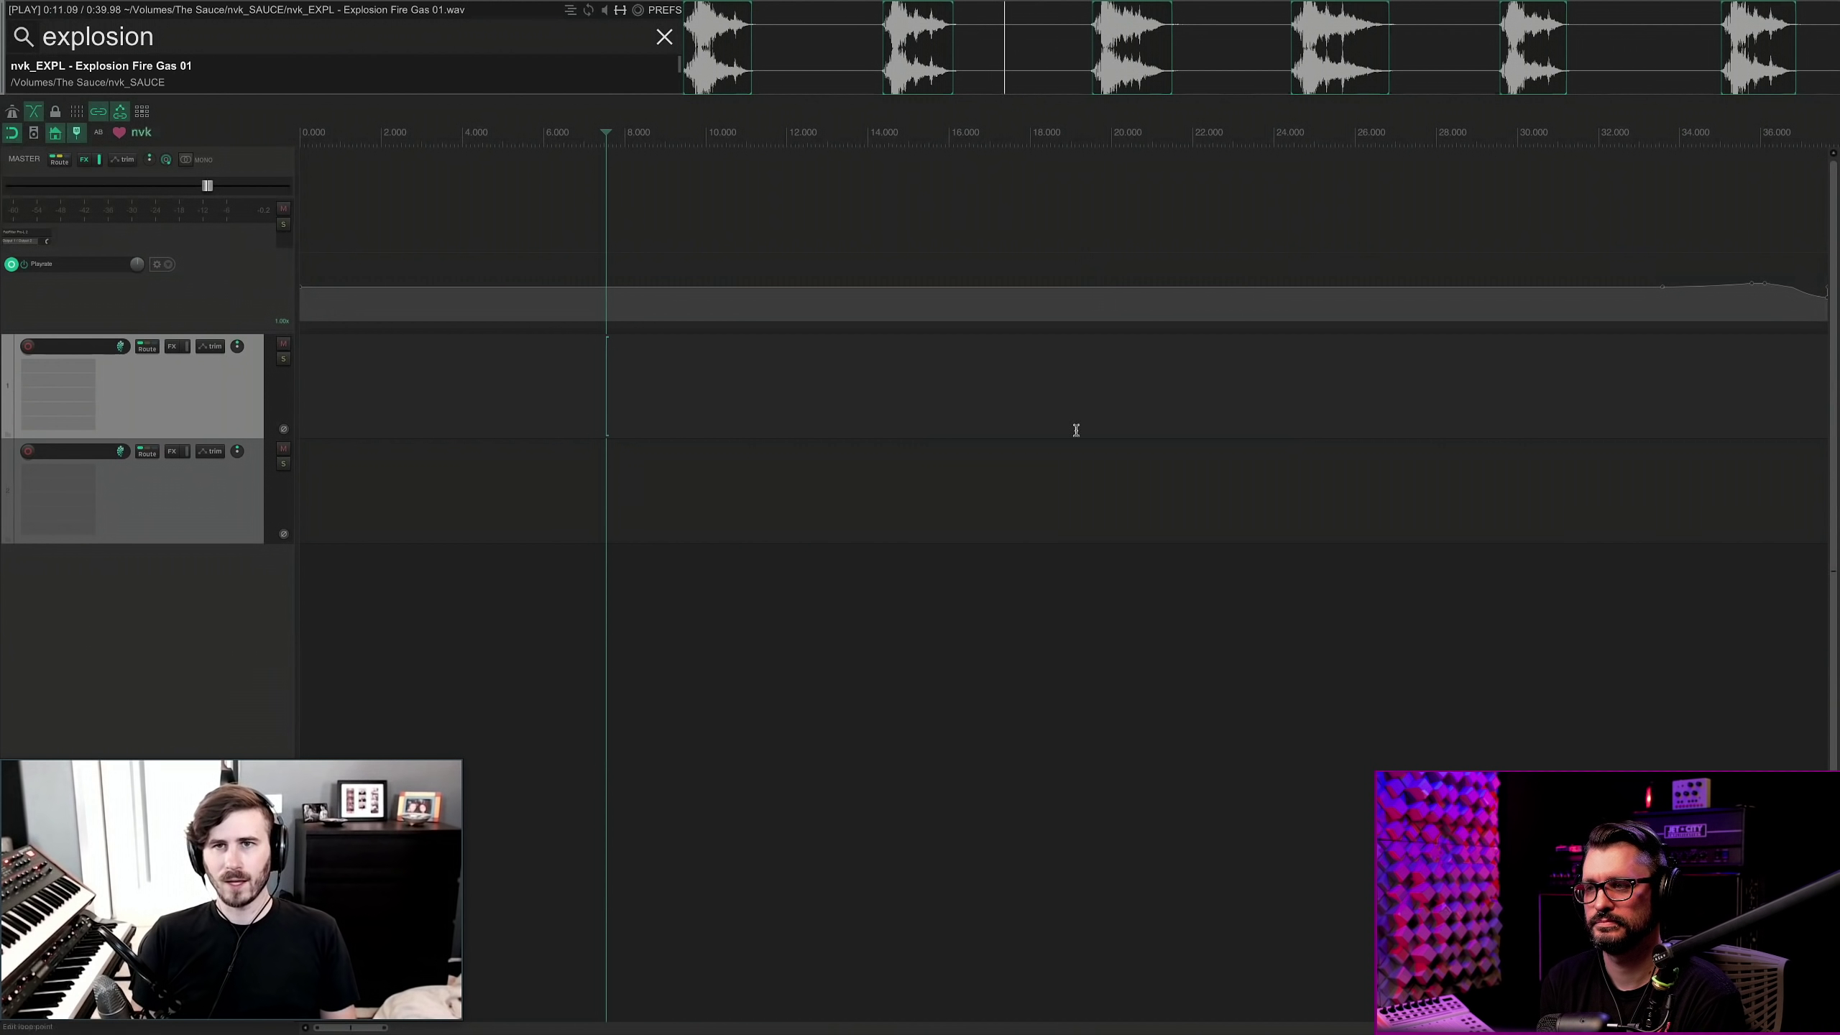
Place one Explosion Fire Gas 01 explosion on a new third track at about 14.5 s and set the script to stay open.
left_click_drag(916, 47, 929, 642)
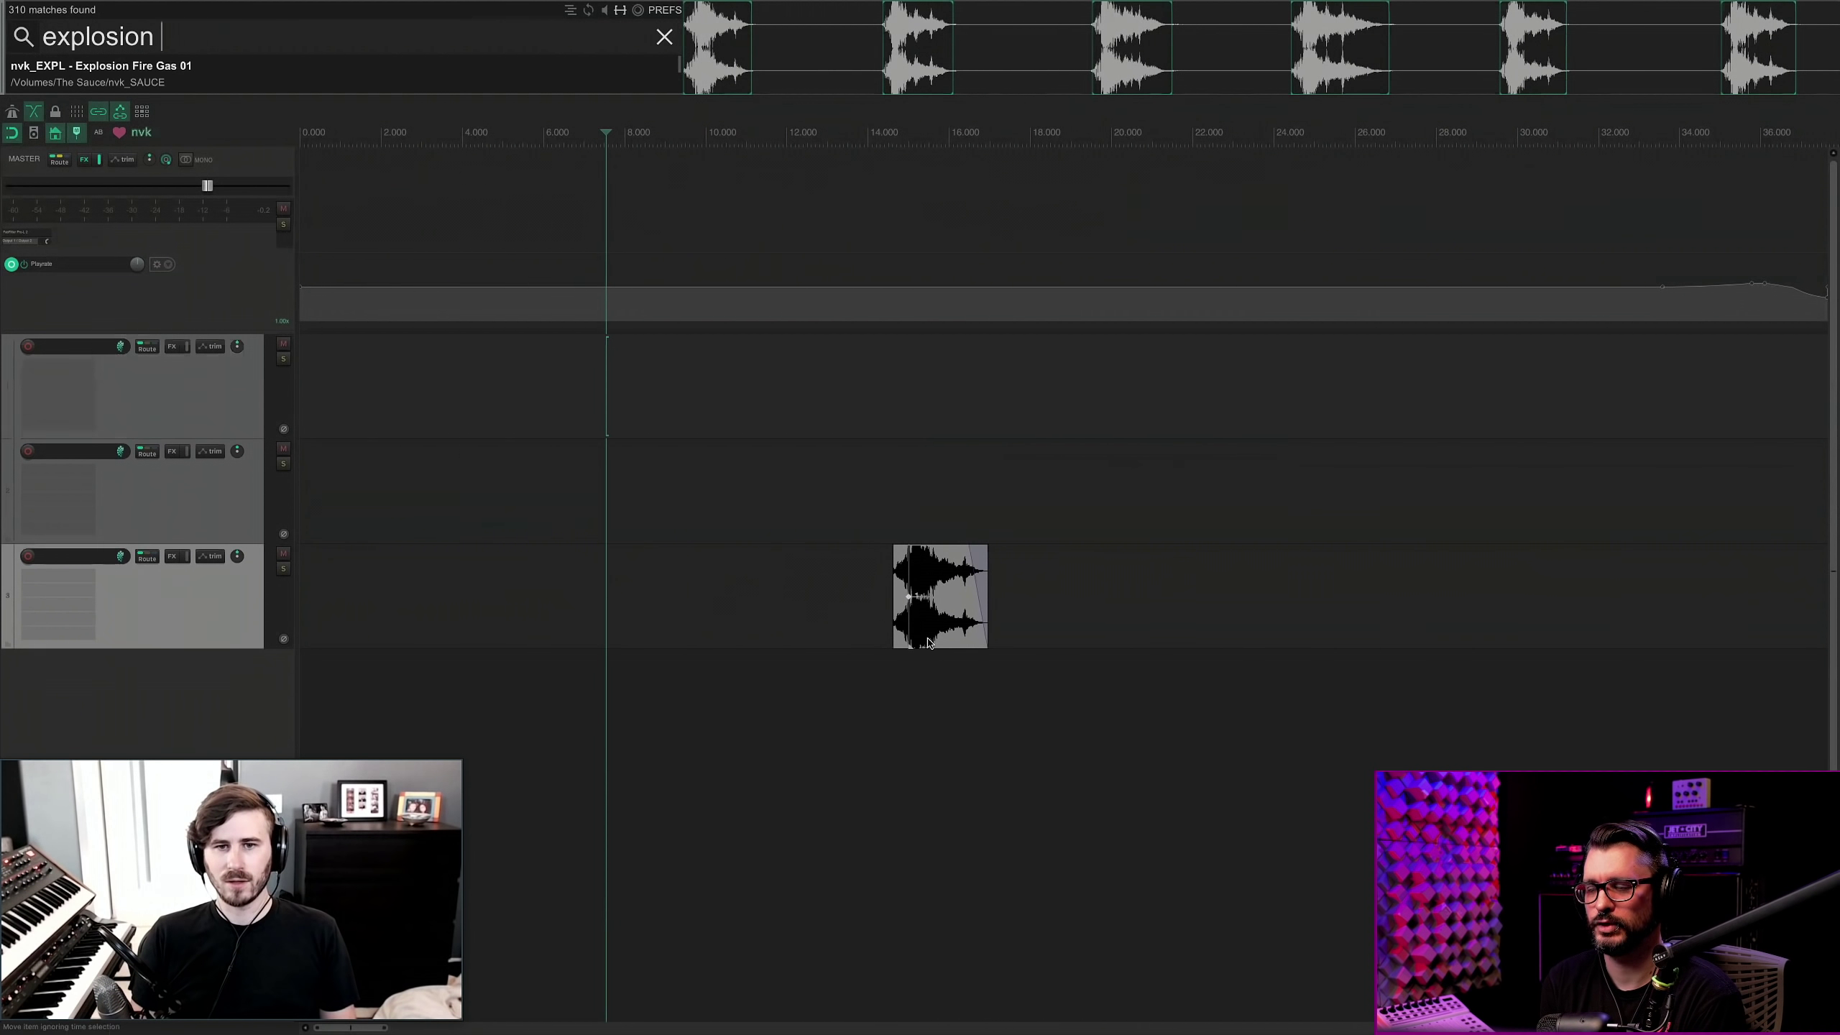
left_click(929, 642)
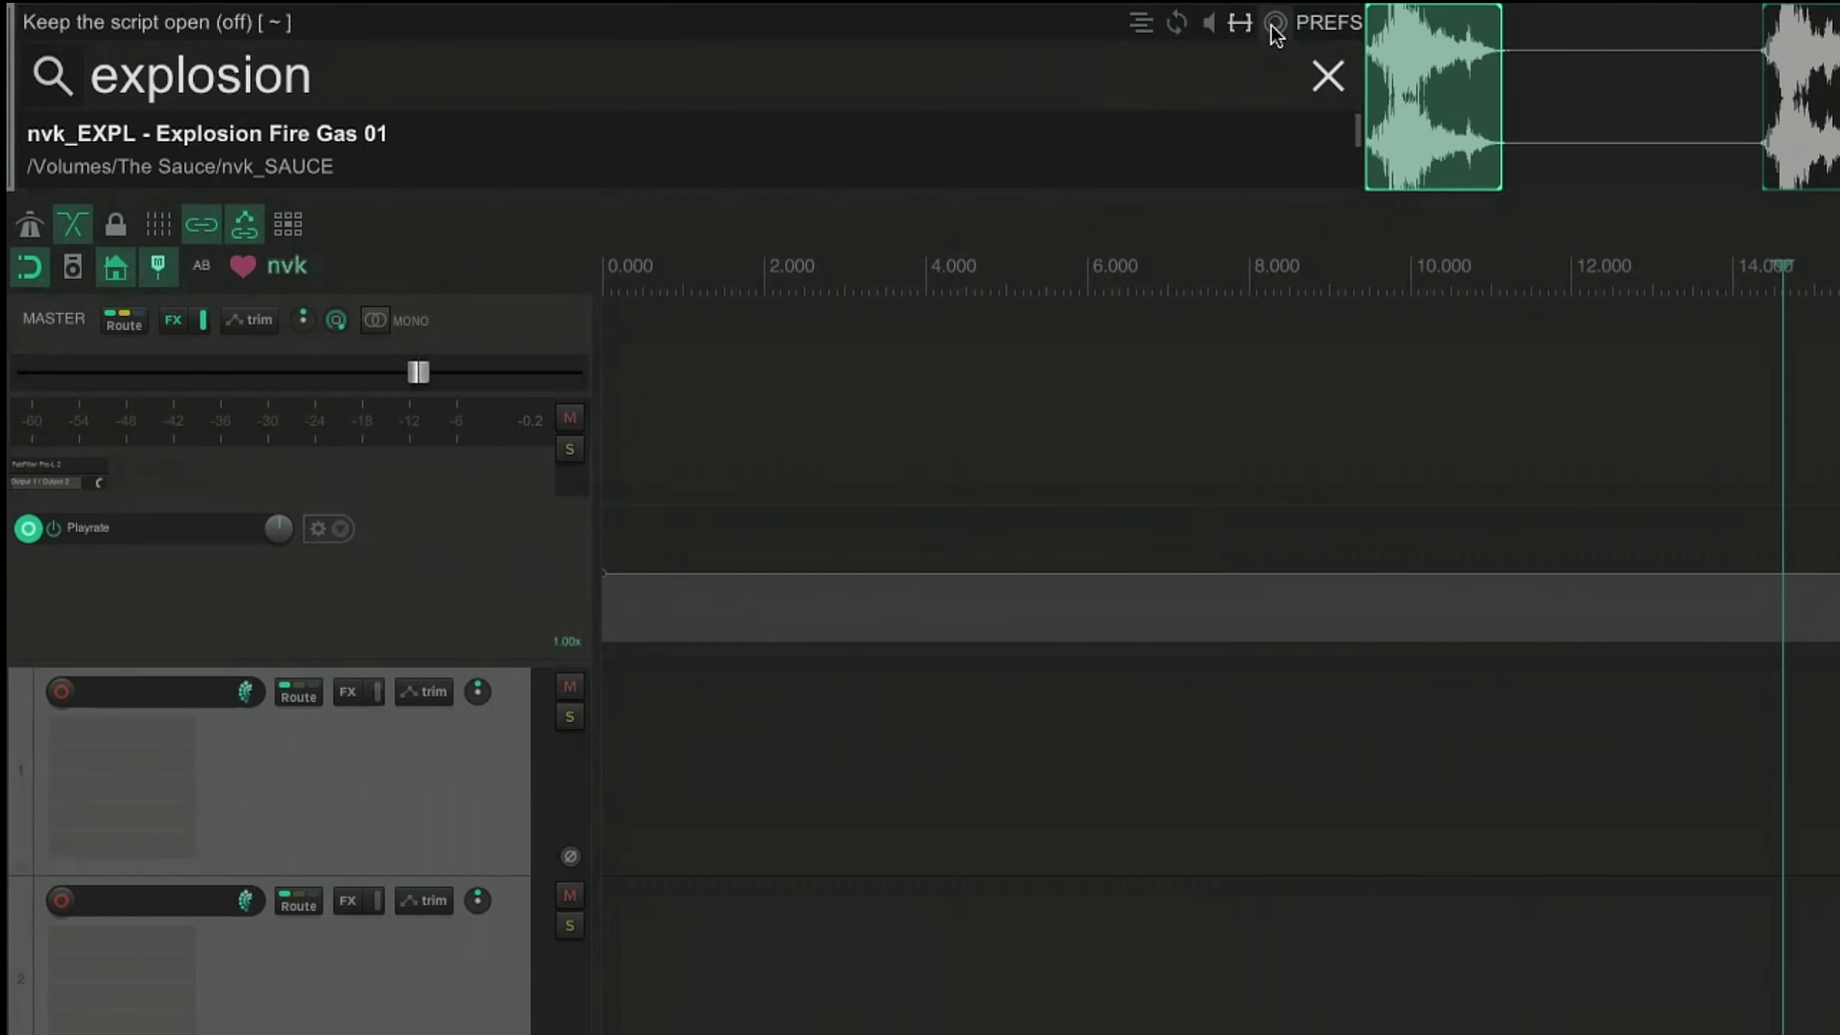
left_click(1273, 24)
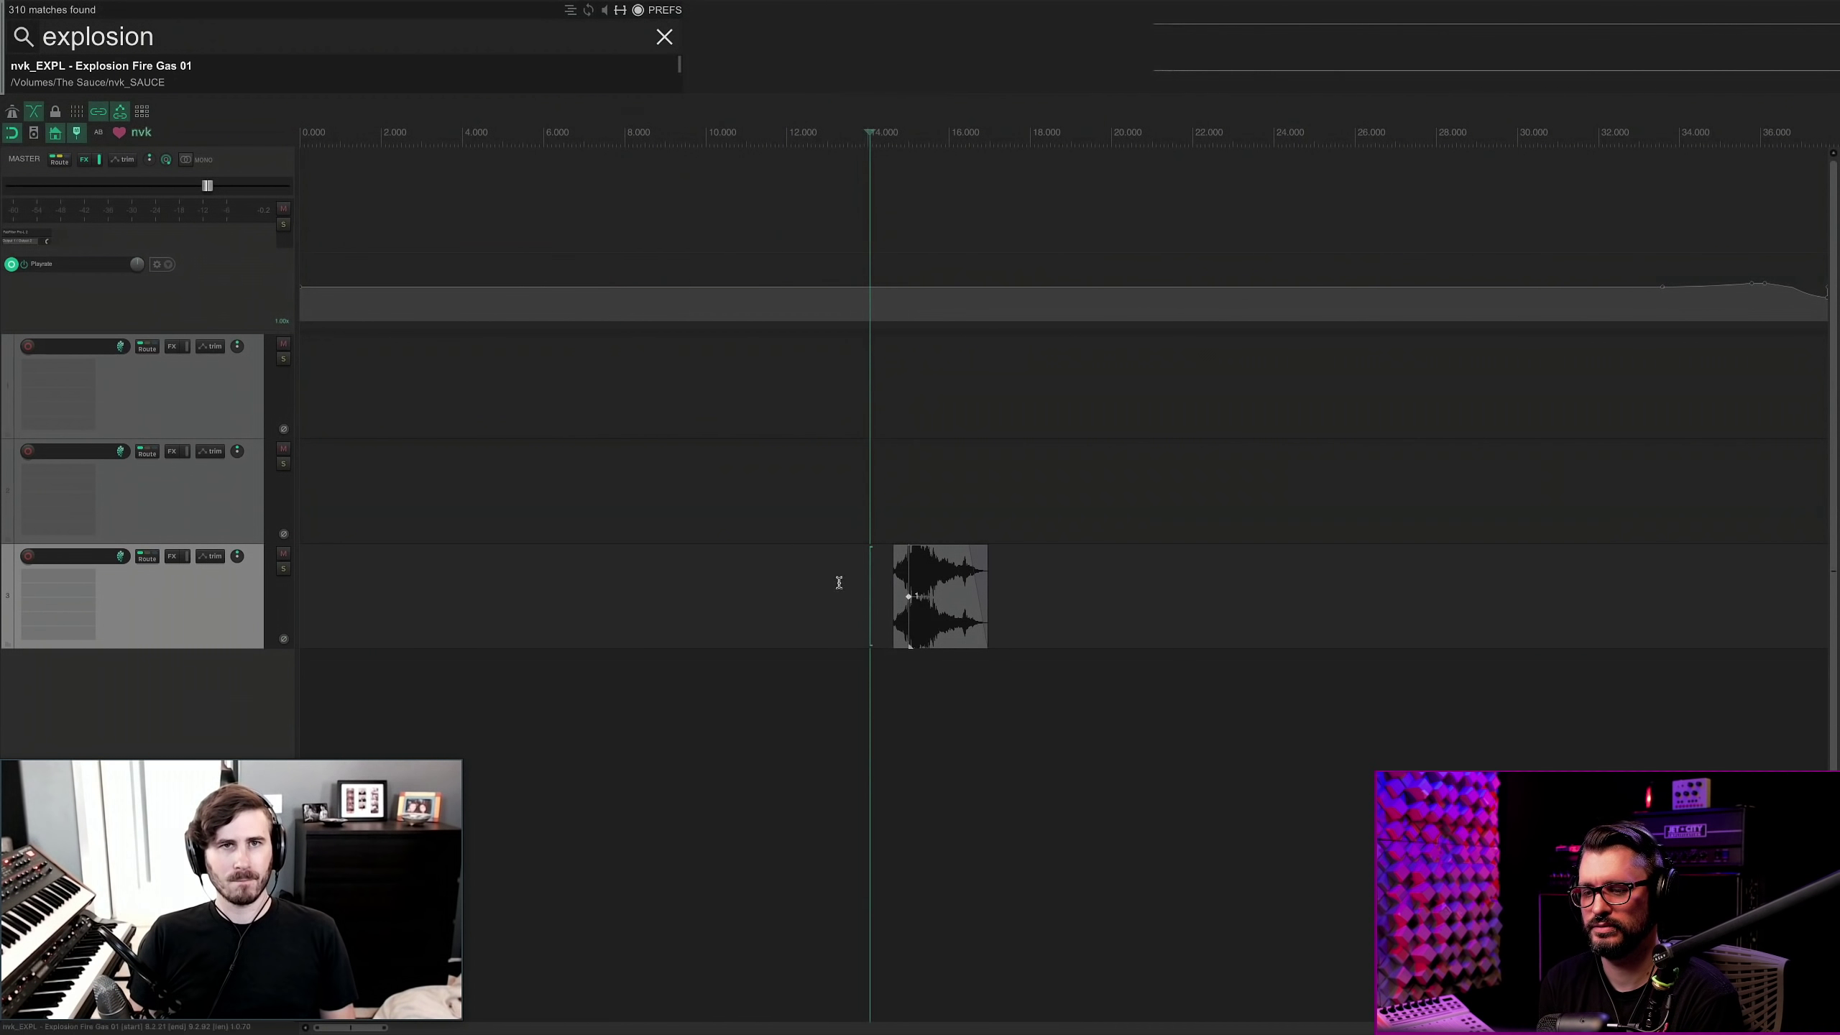
Insert a longer Explosion Fire Gas 01 variation and leave it as the third track's only item, starting at about 13.3 s.
left_click(304, 77)
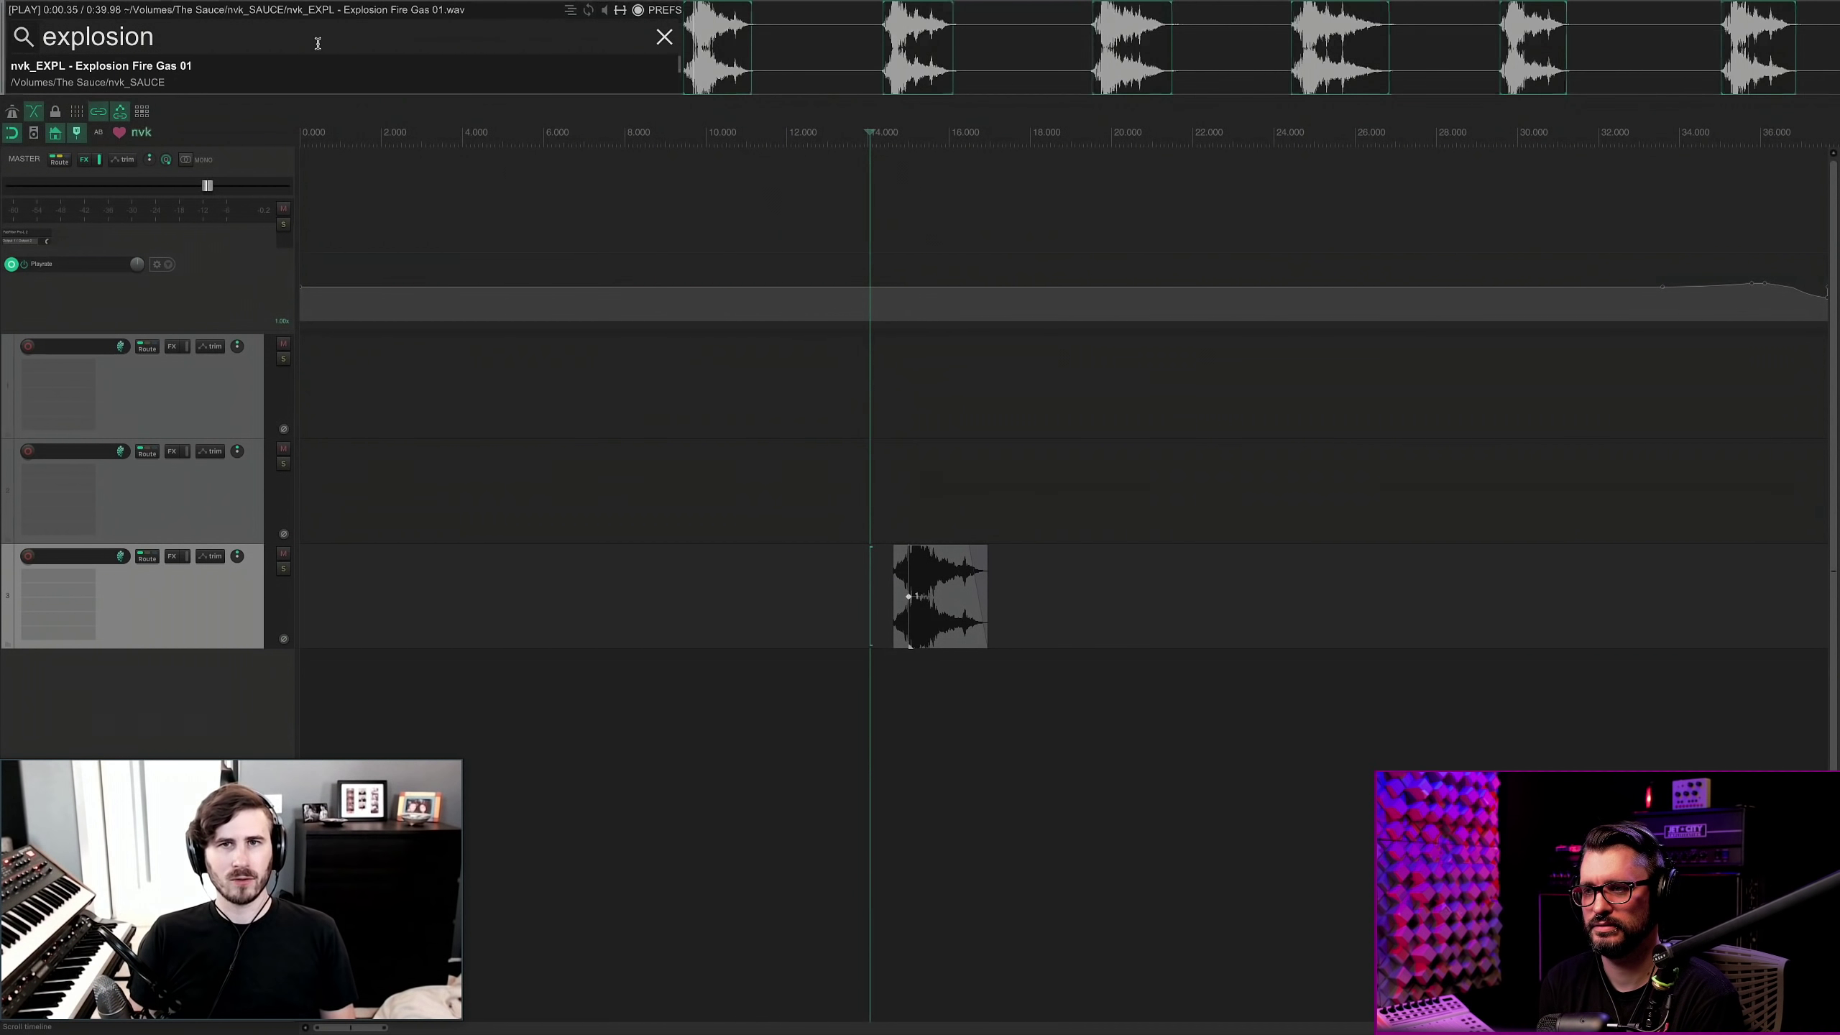
key("Return")
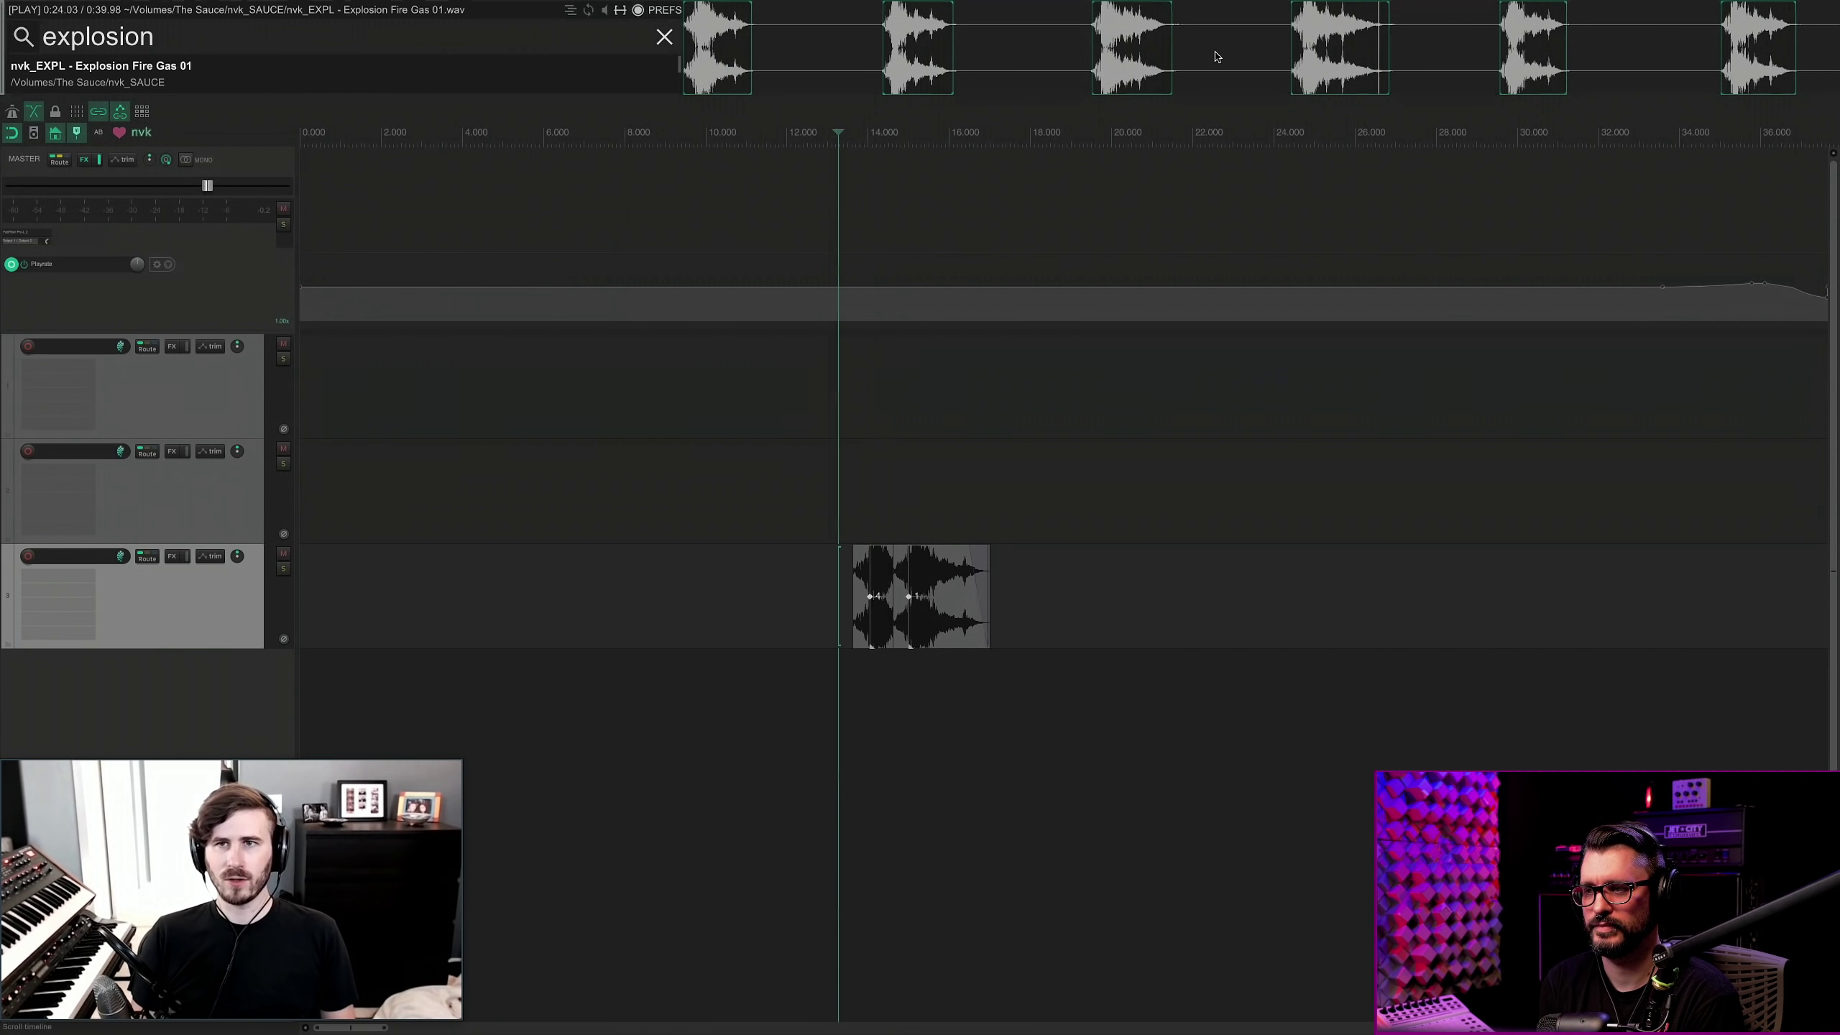
left_click_drag(1167, 58, 1196, 105)
left_click_drag(933, 596, 1224, 489)
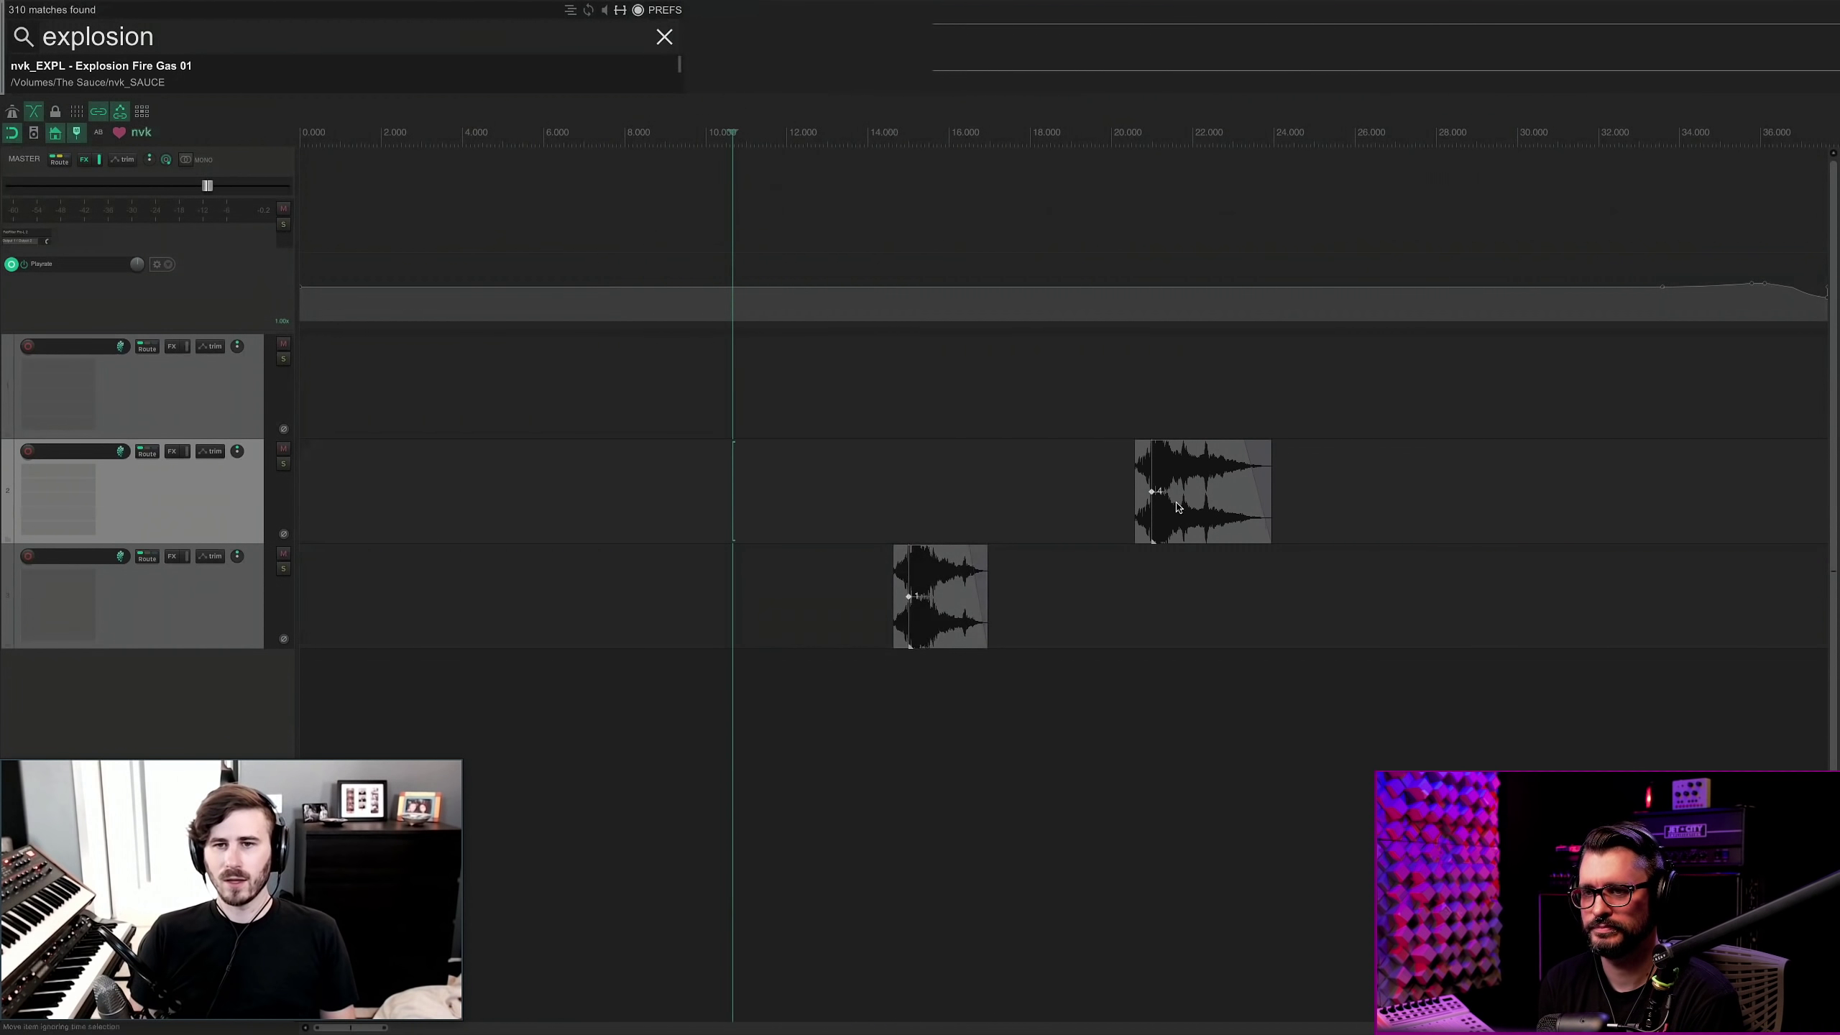
key("super+z")
left_click_drag(1198, 523, 928, 632)
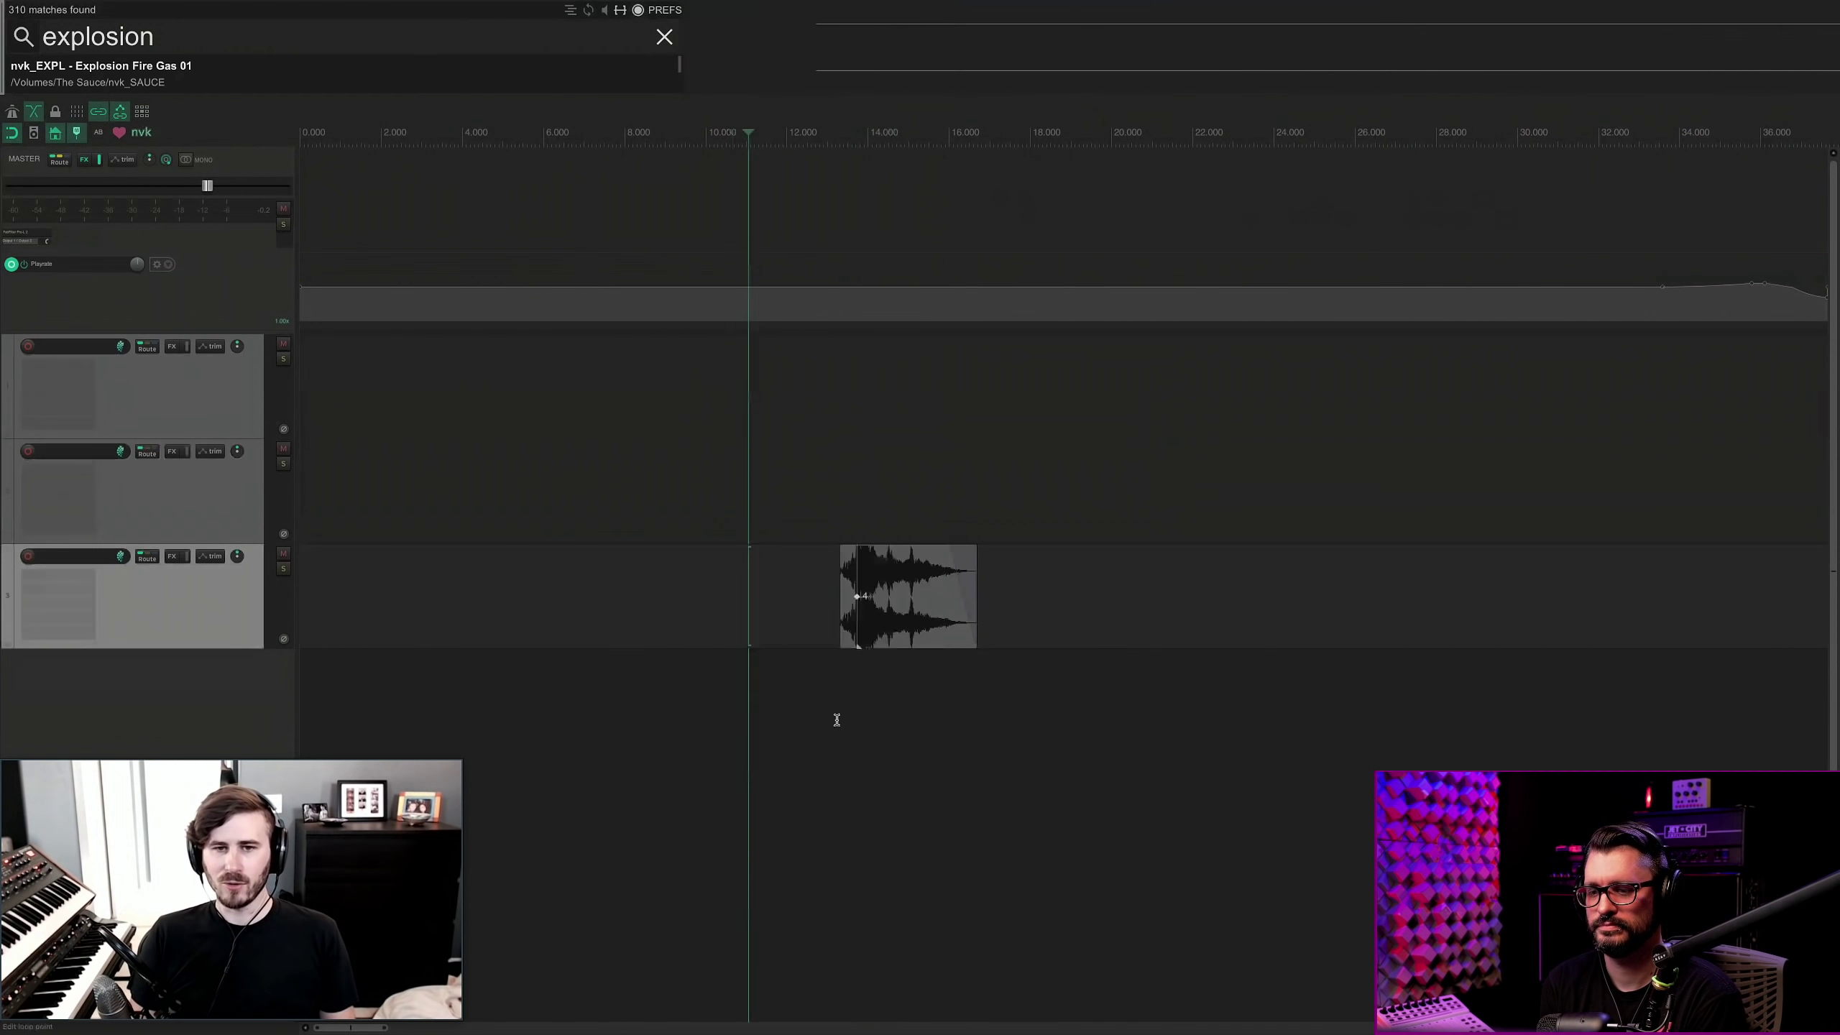
Select the explosion item to show its source section in the nvk_CREATE waveform.
left_click(890, 580)
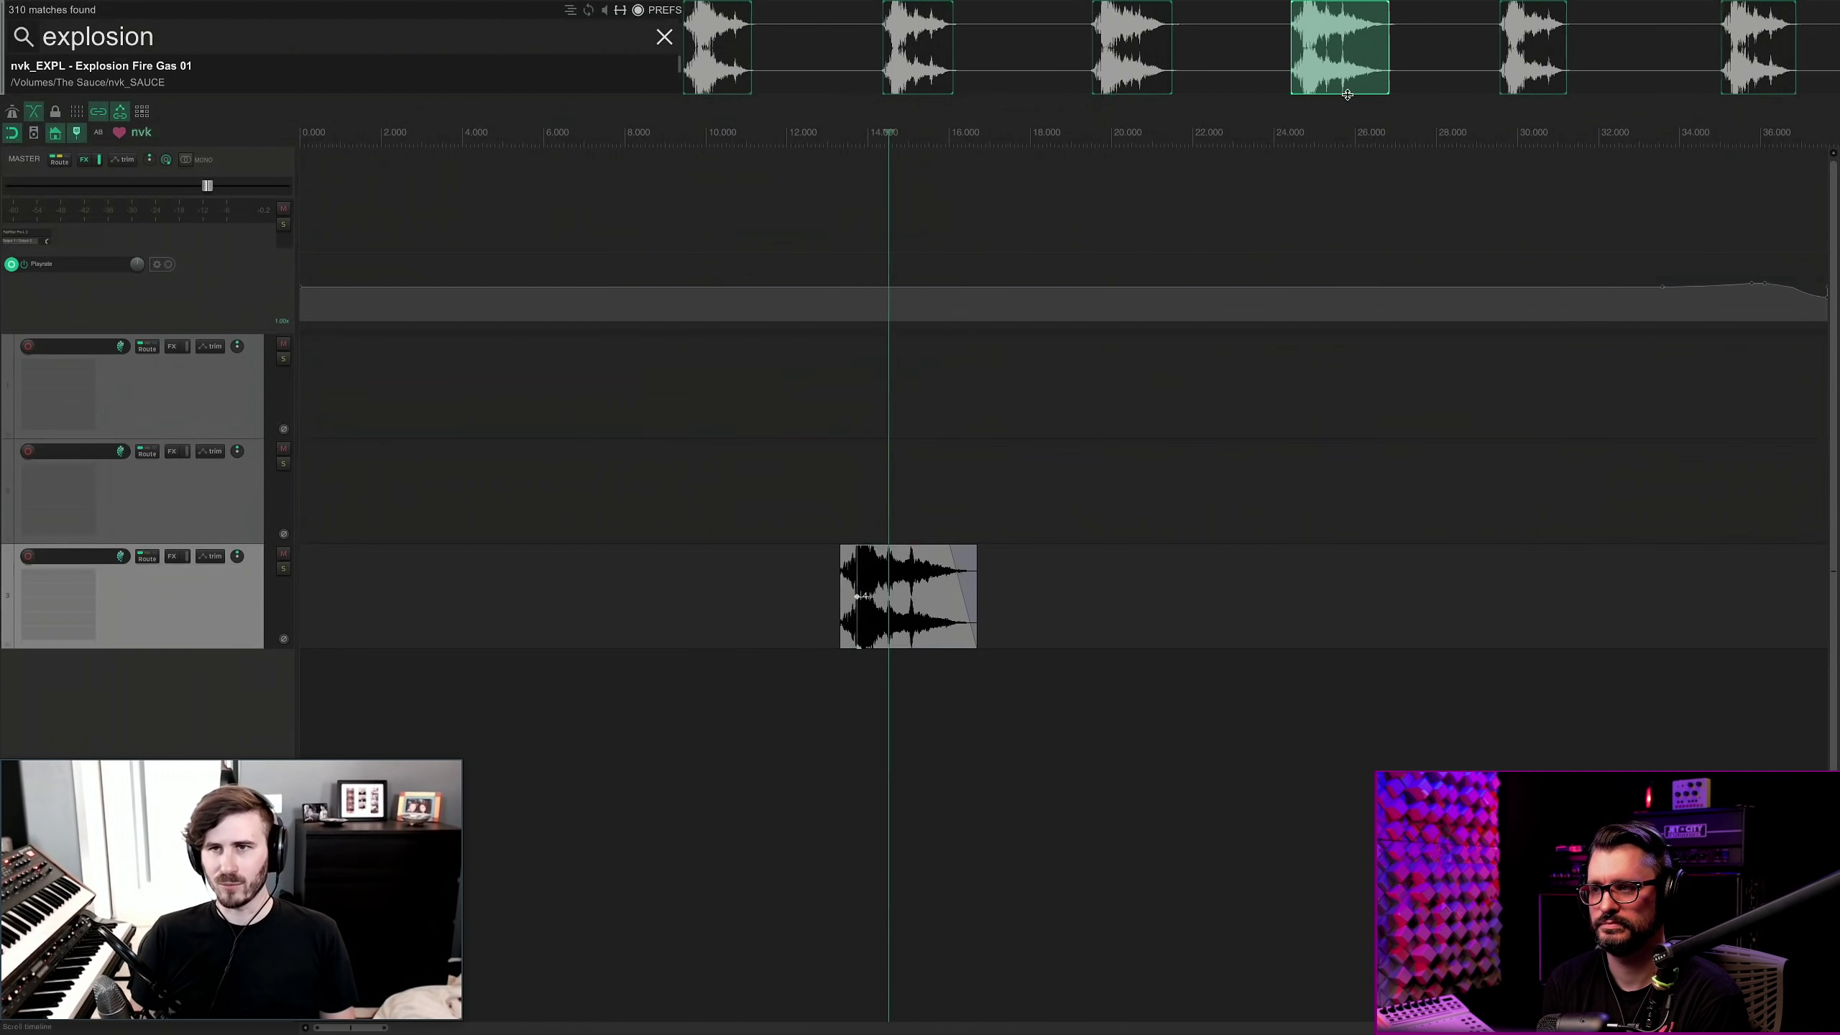
left_click(884, 613)
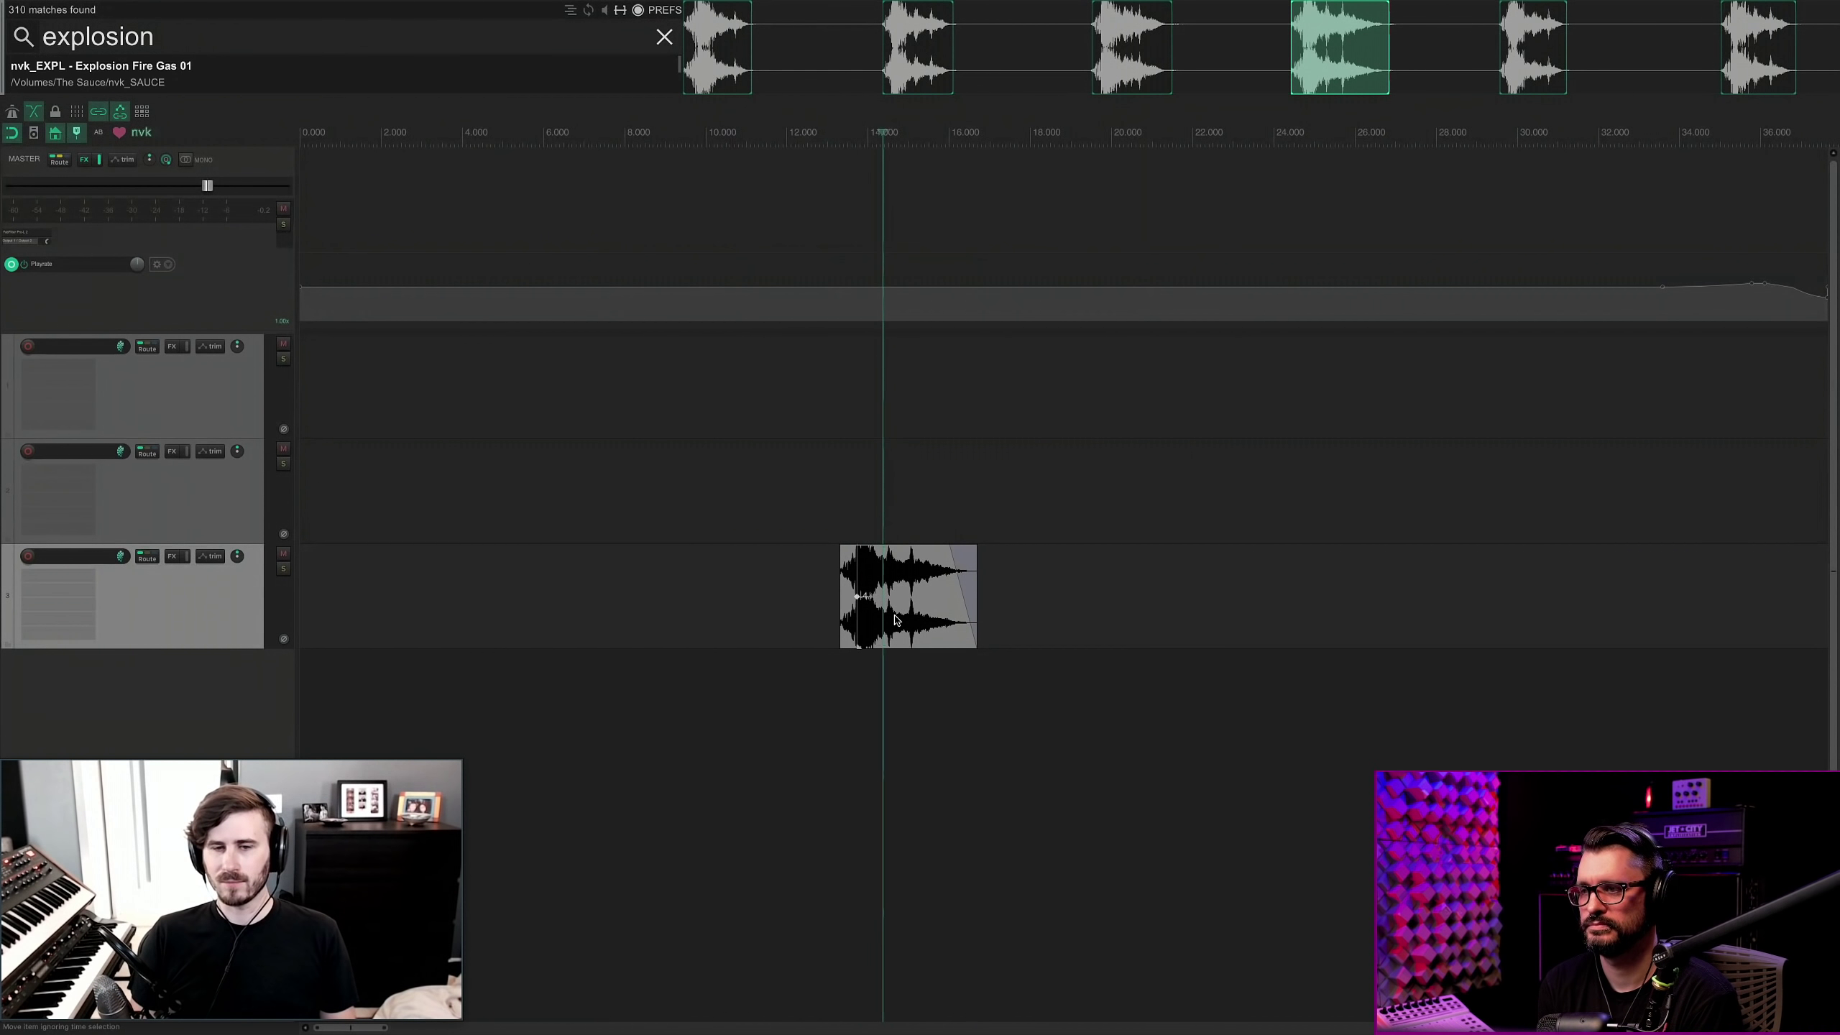
scroll(1061, 483, "down", 4)
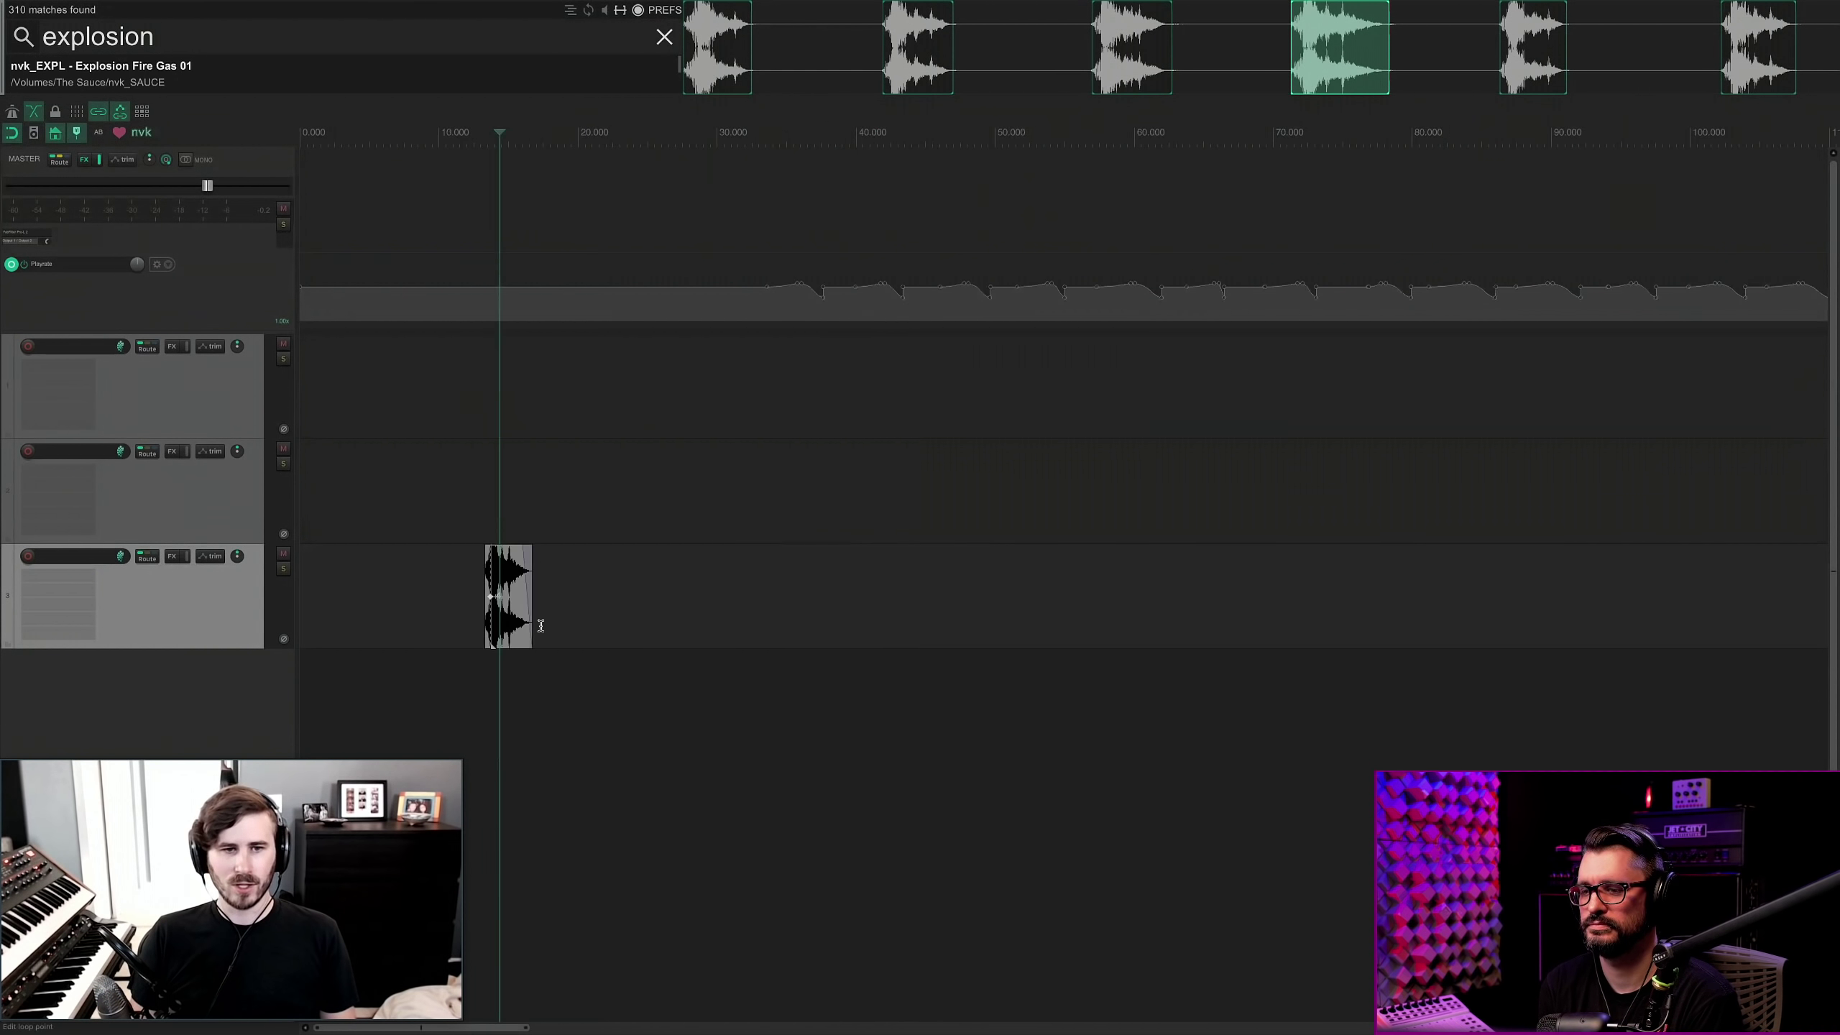
mouse_move(532, 628)
left_mouse_down()
mouse_move(1217, 644)
mouse_move(526, 644)
left_mouse_up()
scroll(576, 634, "up", 4)
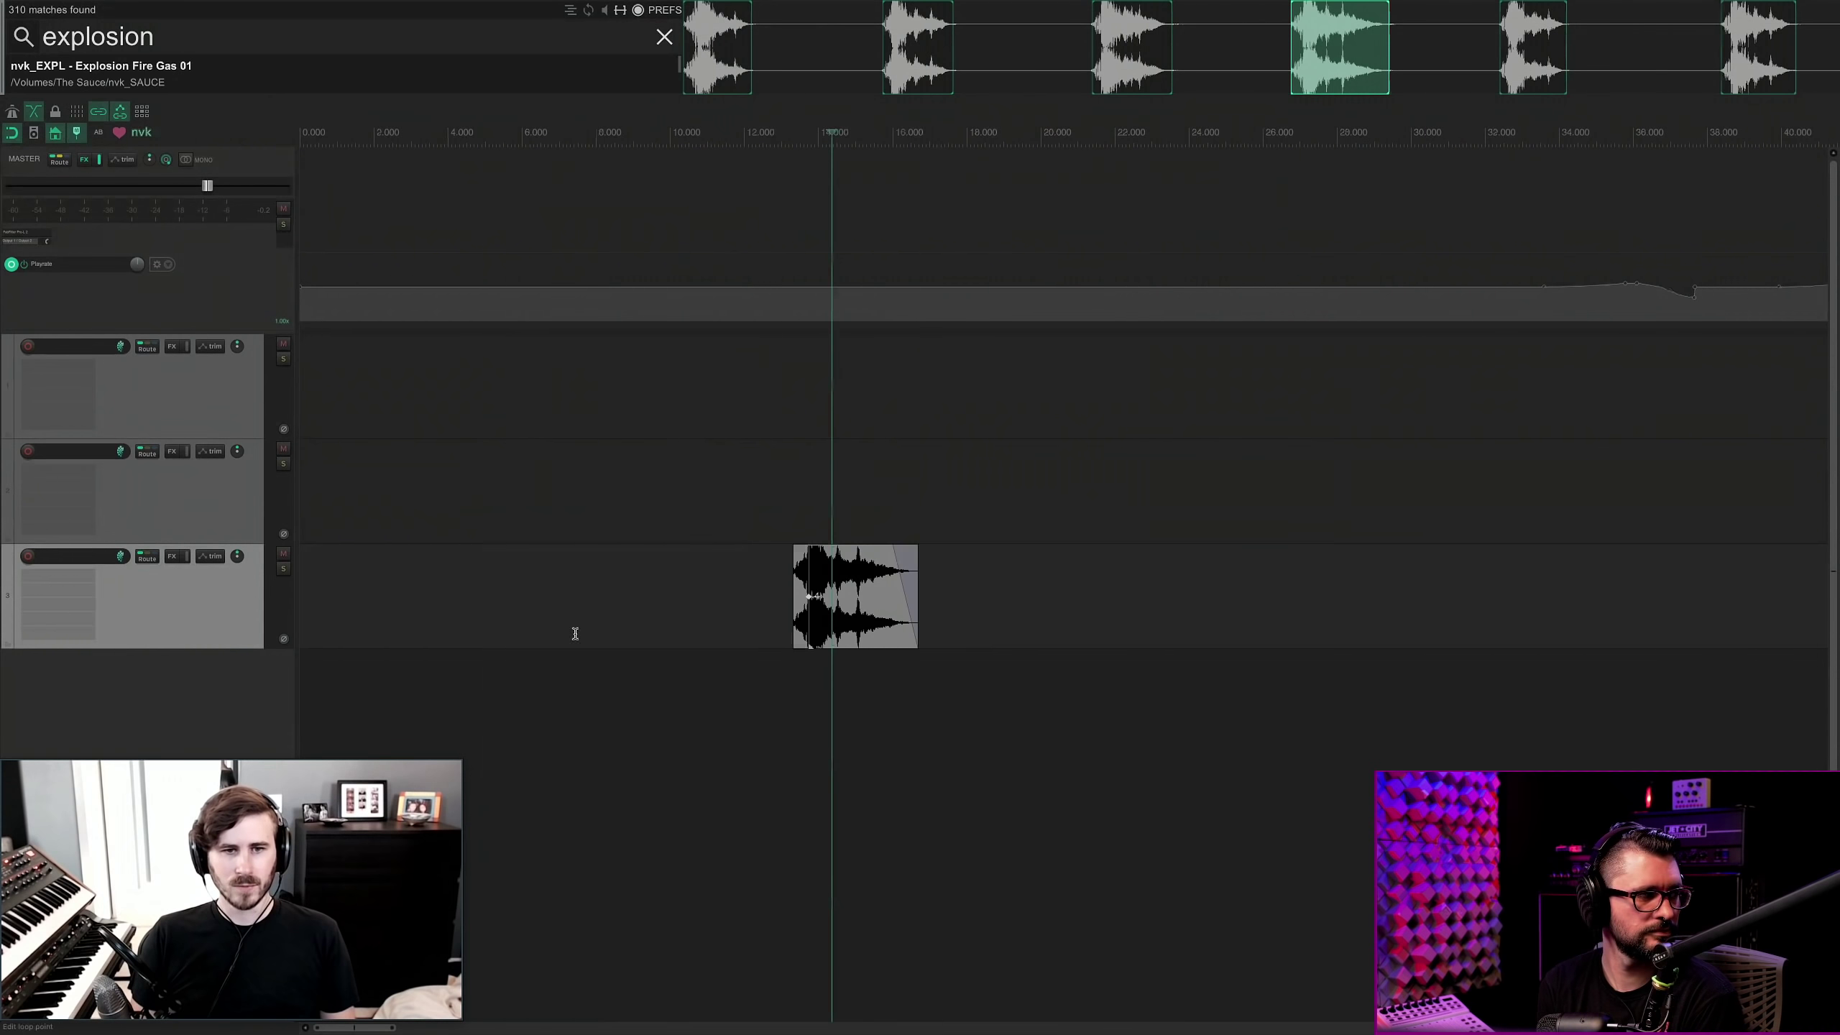
left_click_drag(795, 633, 1163, 589)
key("ctrl+z")
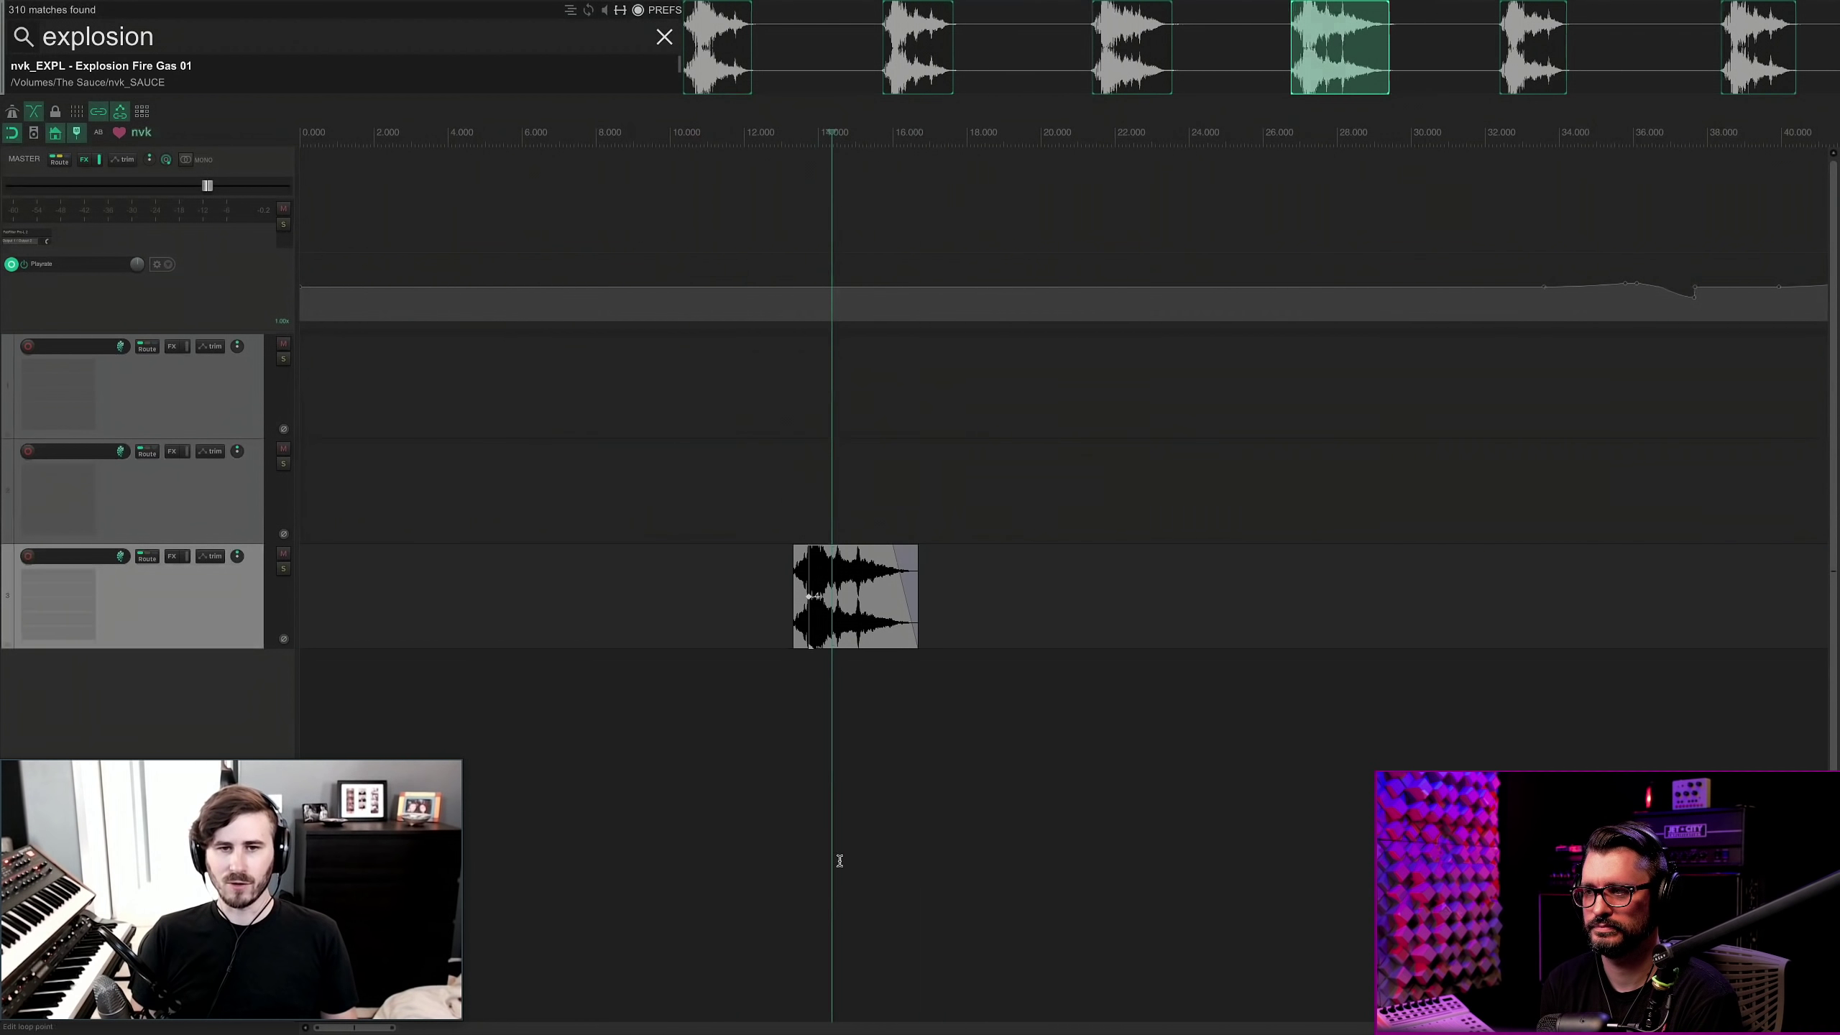
Switch the explosion item to the shorter fifth section of Explosion Fire Gas 01.
left_click(846, 621)
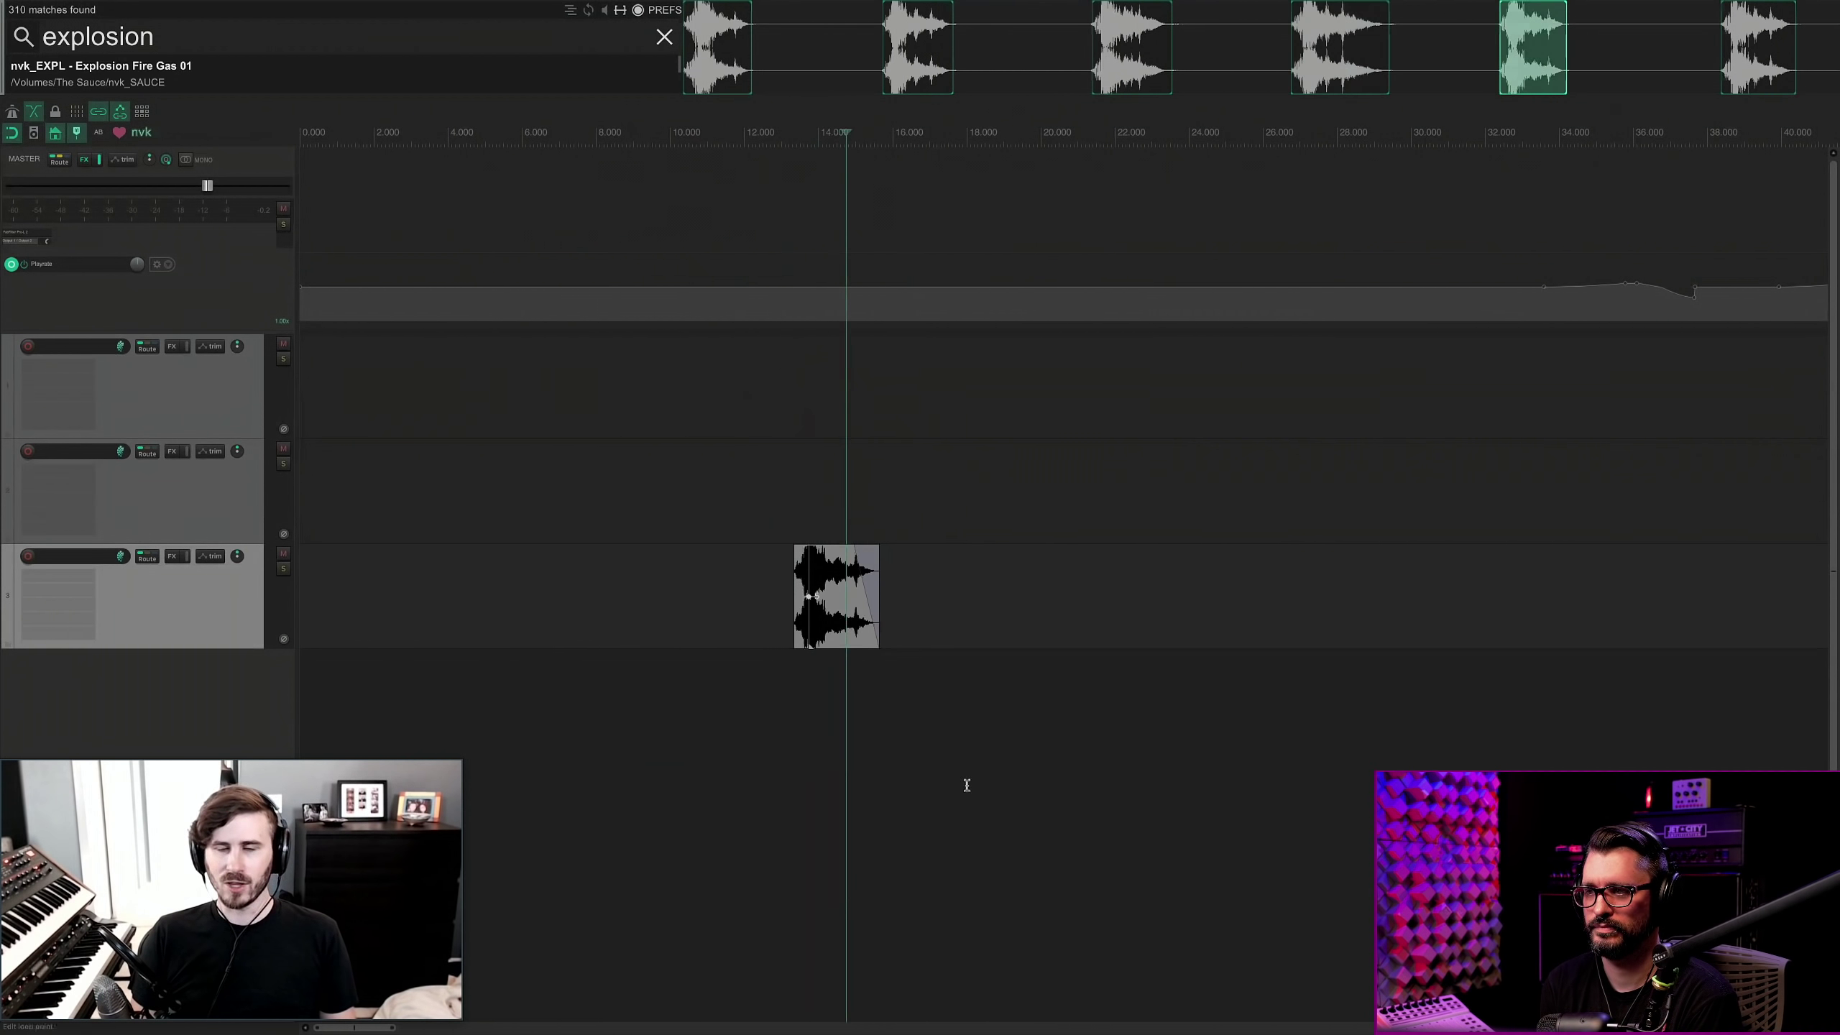
scroll(882, 658, "up", 1)
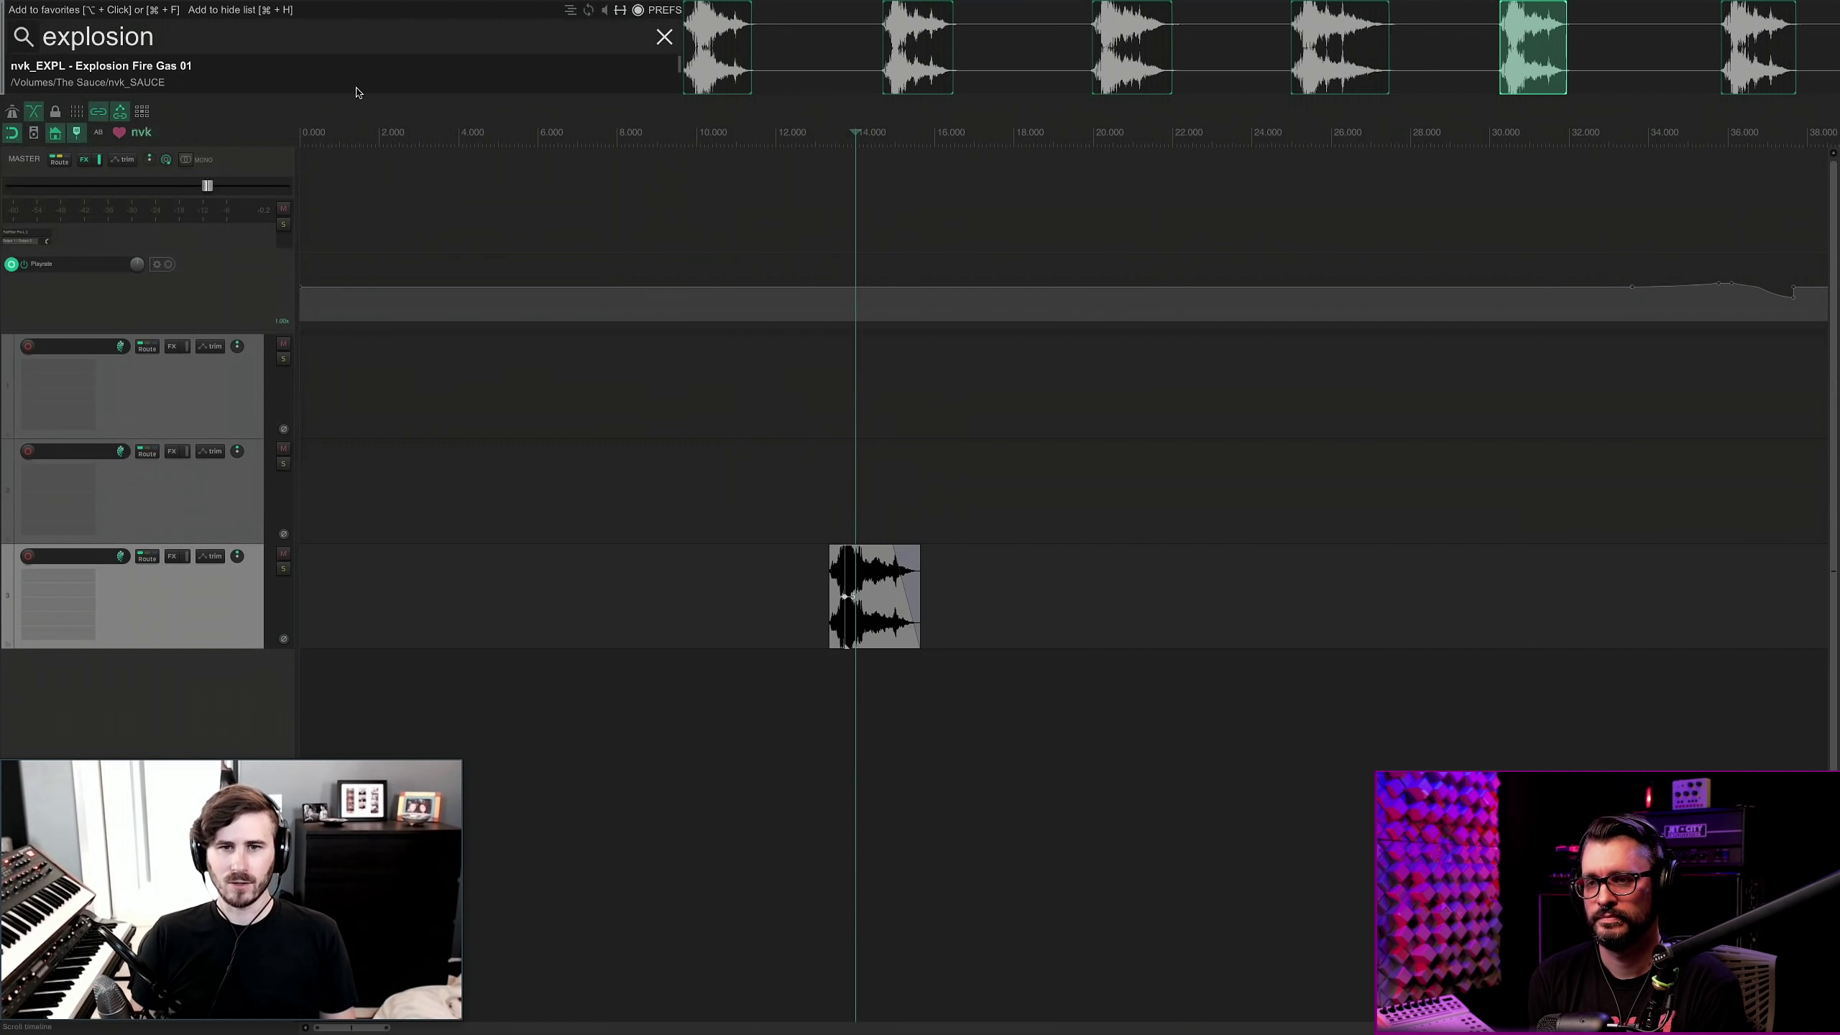
left_click_drag(790, 546, 1072, 769)
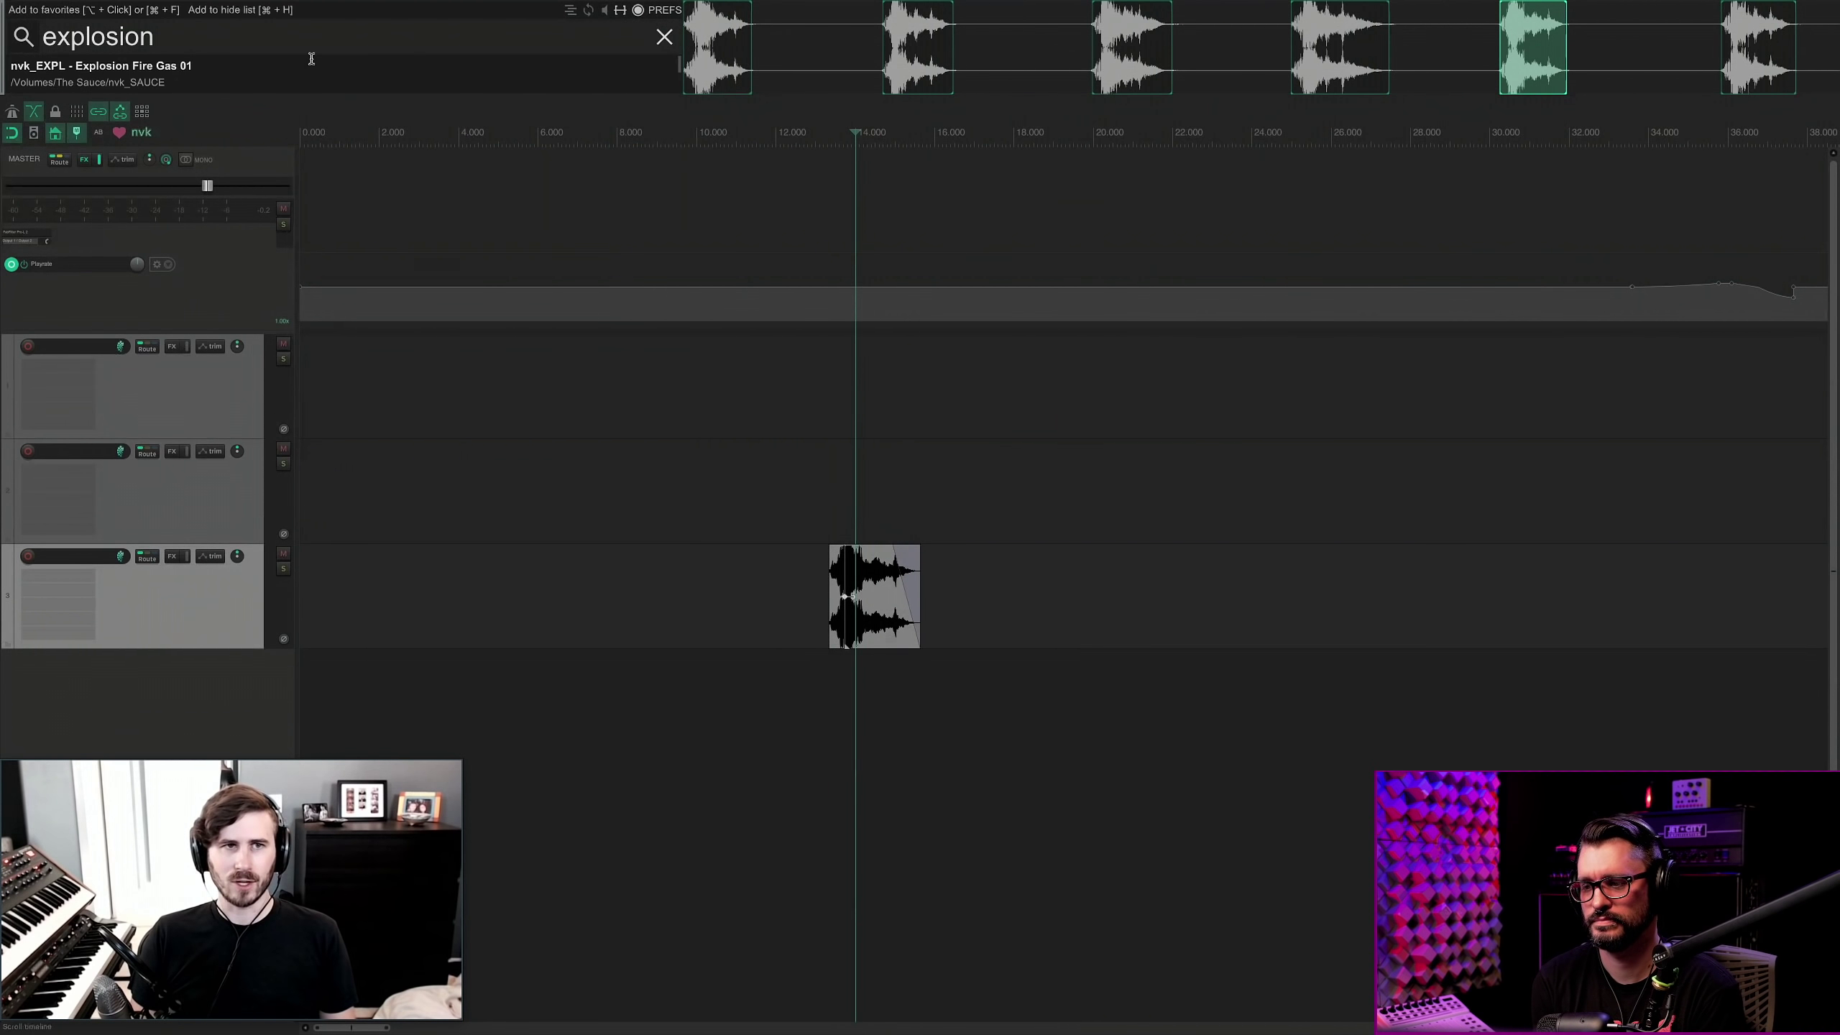
Audition EXPLDsgn_energy_designed_08 and place one of its explosions on the third track at about 19 s.
left_click(391, 69)
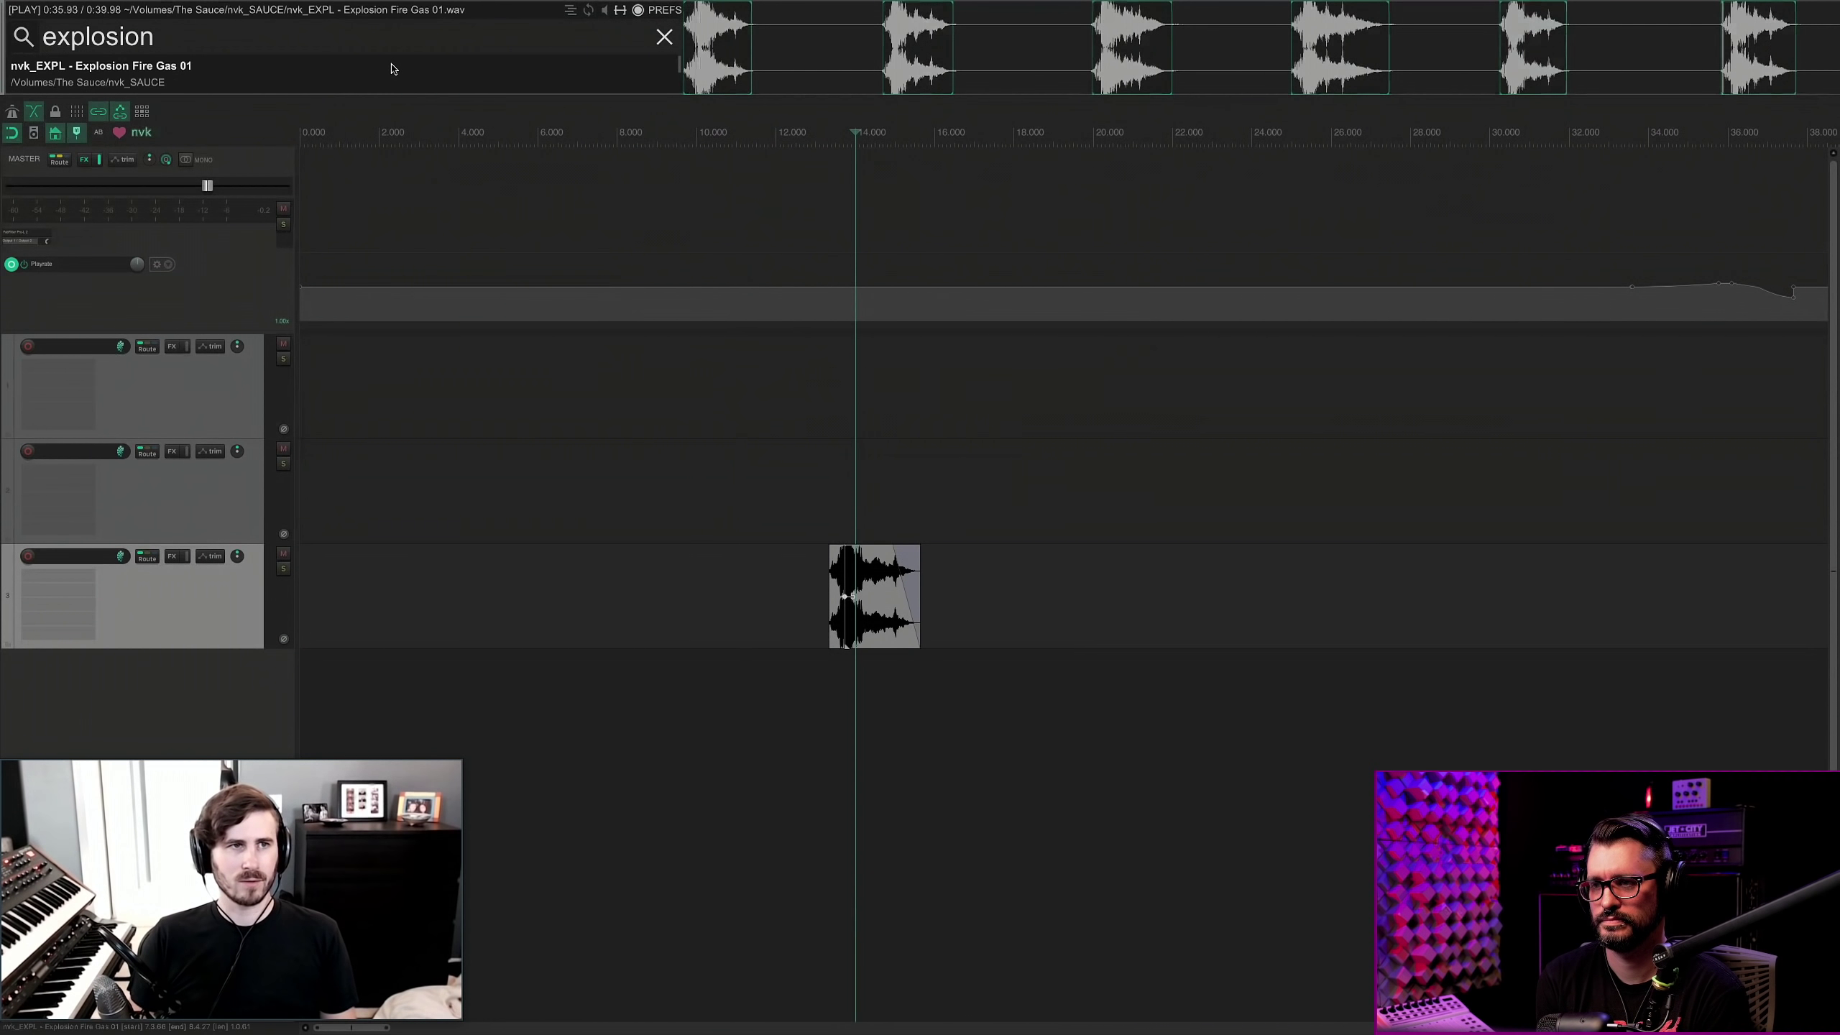
key("Down")
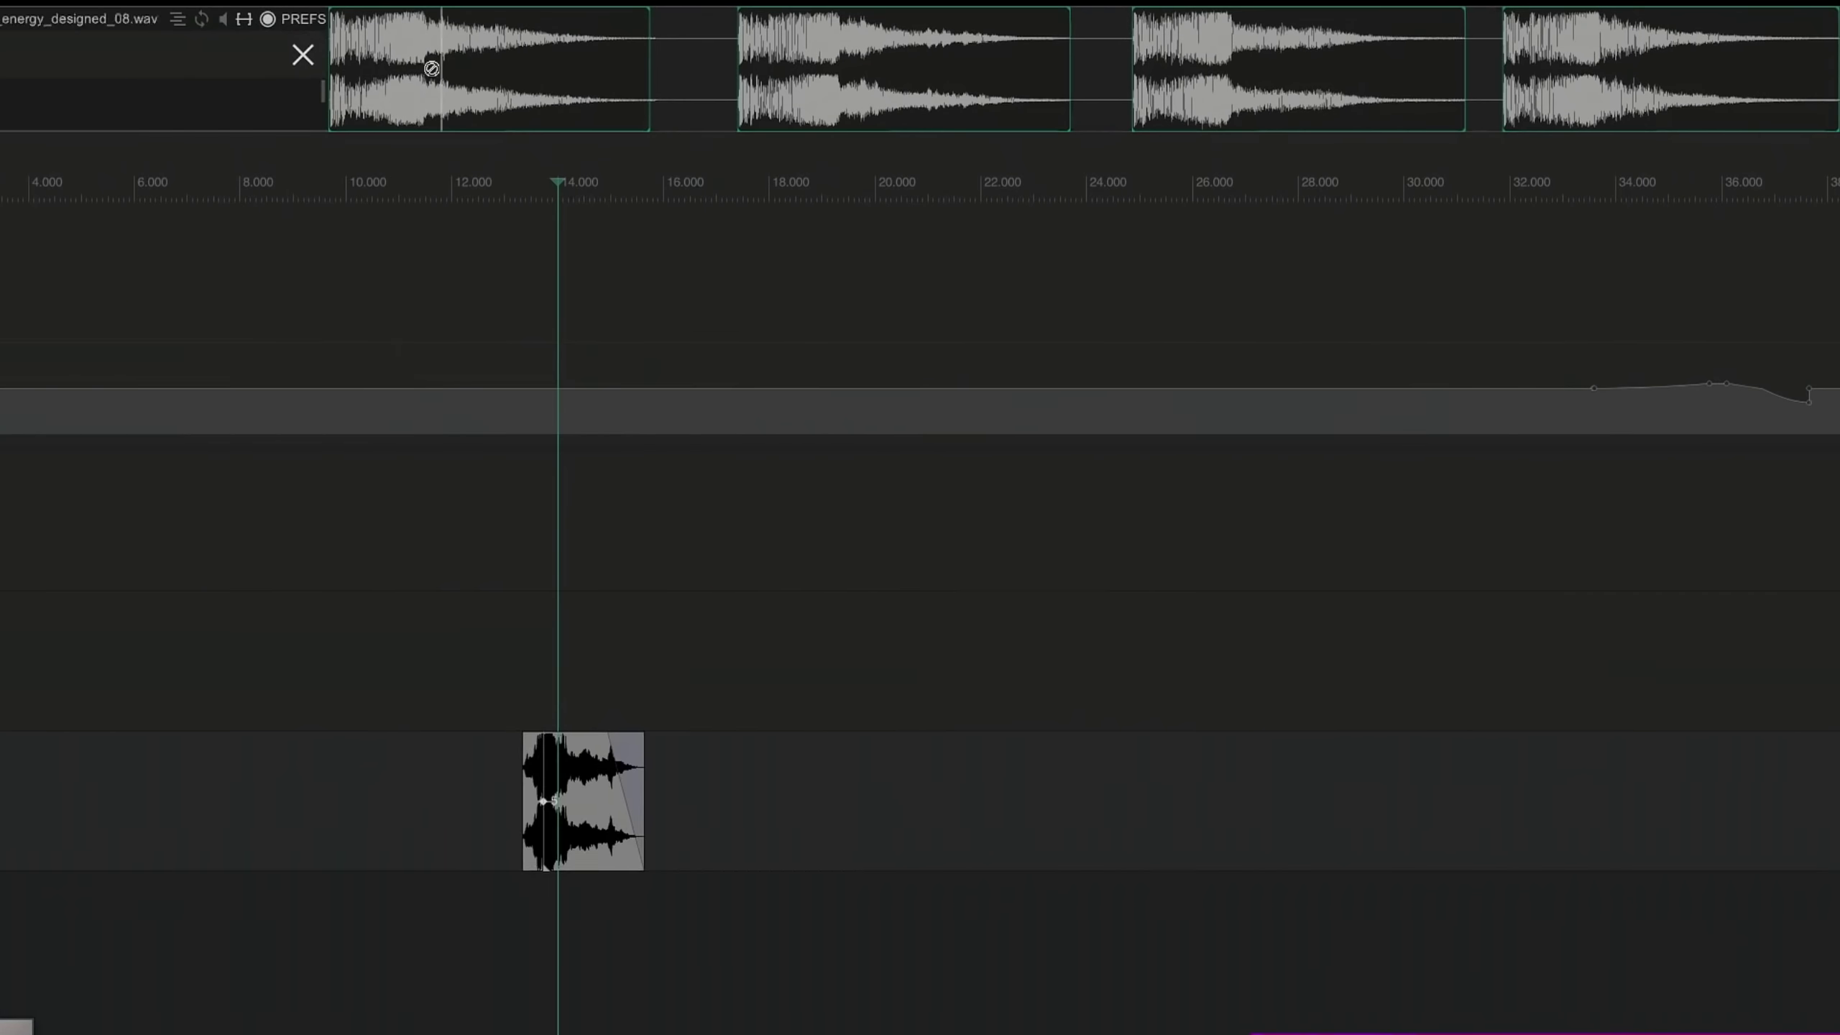
left_click_drag(789, 57, 1064, 573)
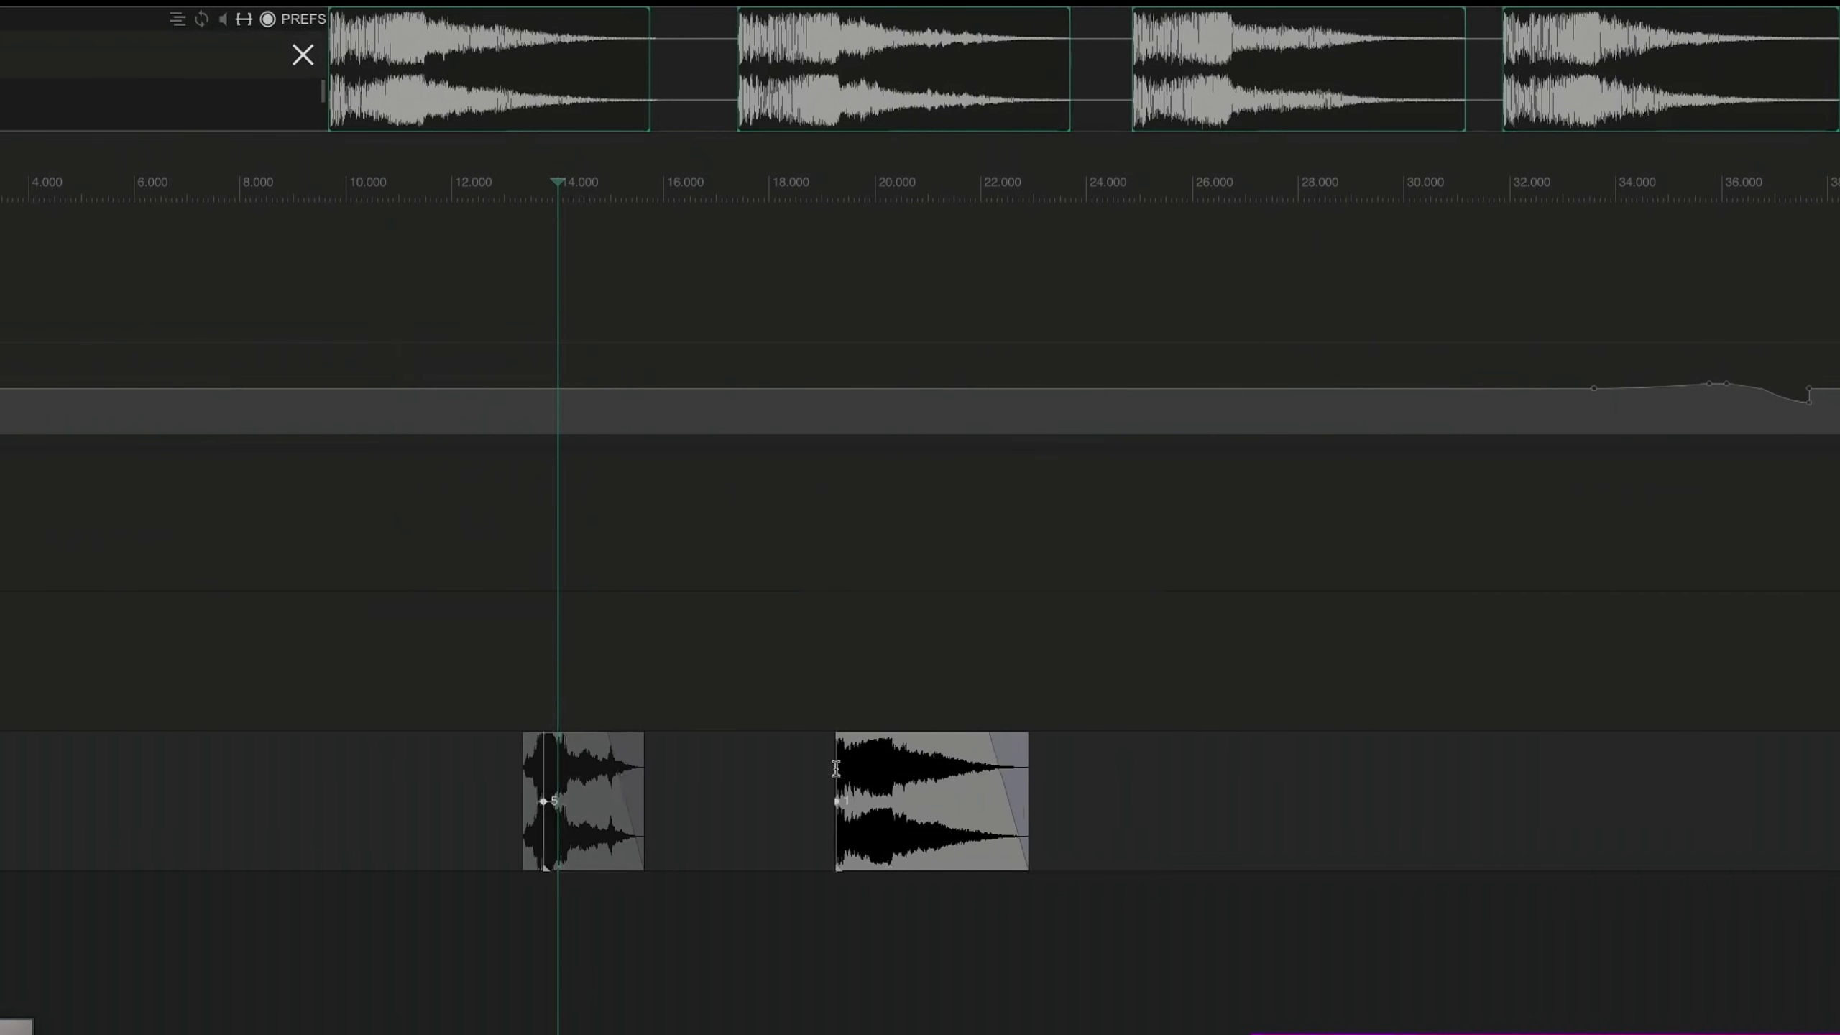
Select the two explosion items in turn to compare their source sections, ending on the earlier item.
left_click(608, 787)
left_click(921, 821)
left_click(571, 825)
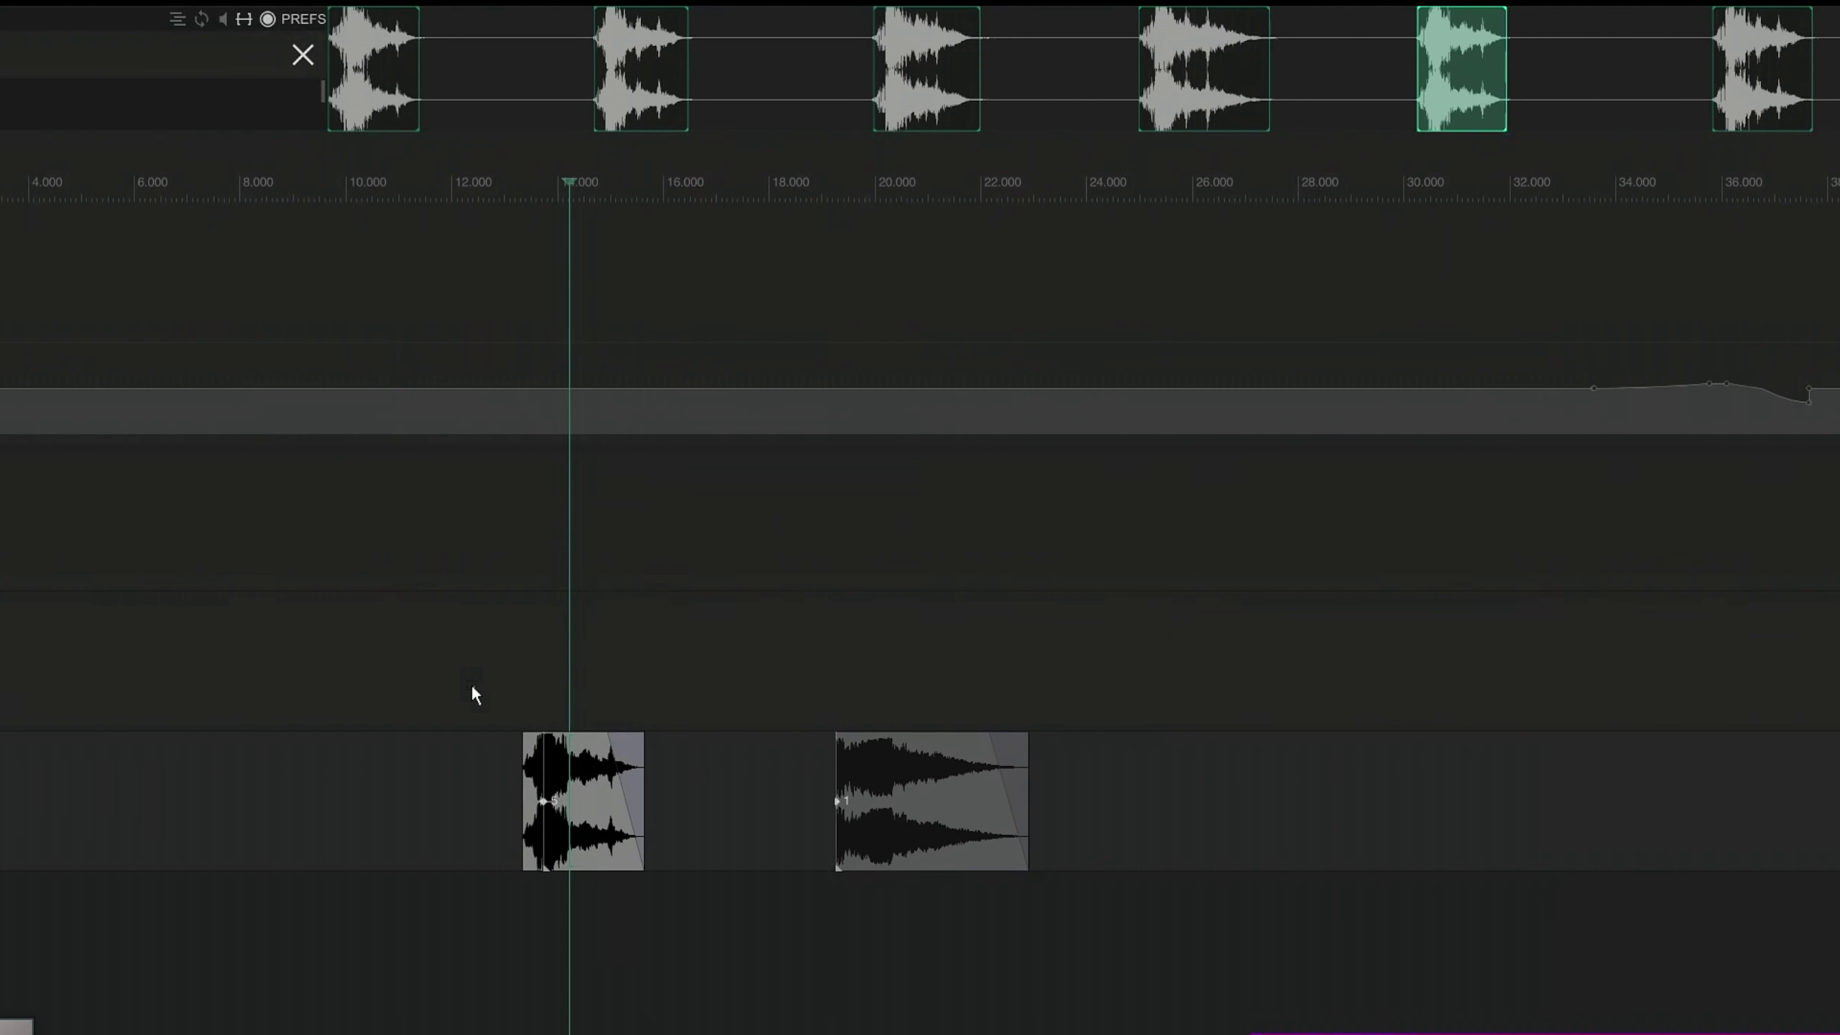
Shift the earlier explosion item's source to the fourth section of its file, settle on the first section, and deselect the item.
left_click_drag(1449, 51, 1202, 72)
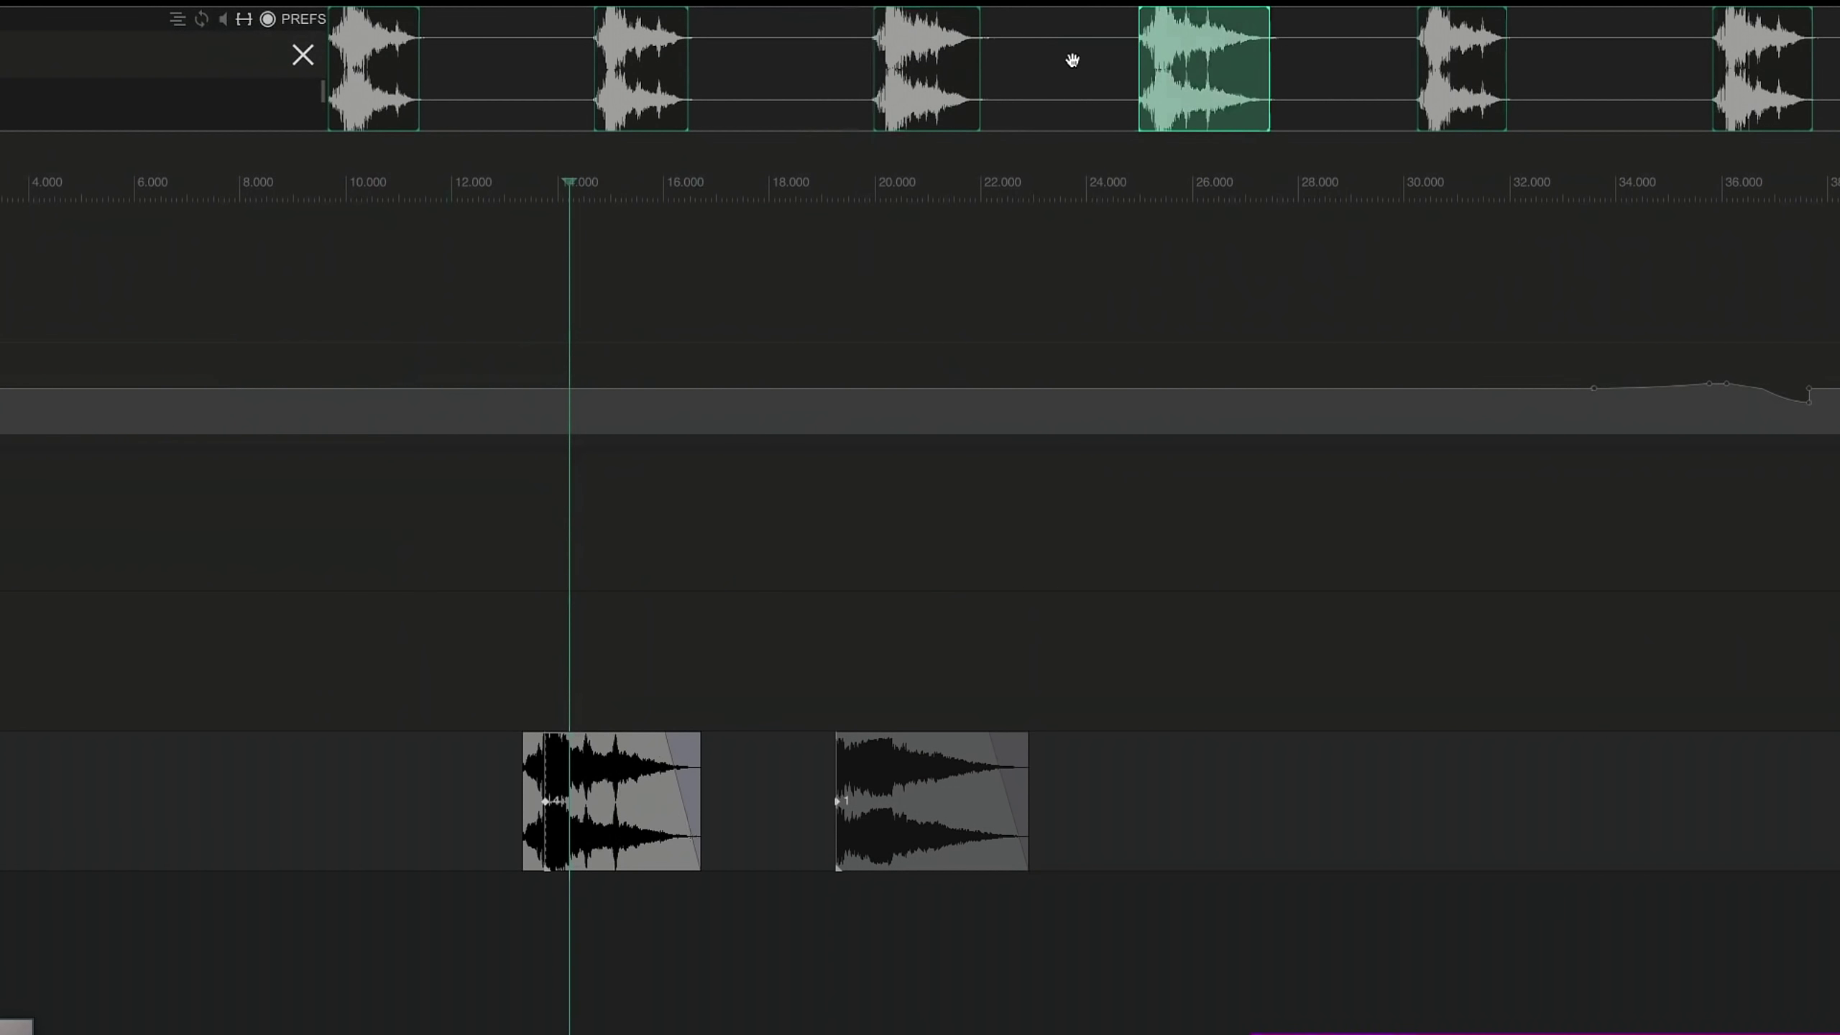
left_click(649, 76)
left_click(359, 80)
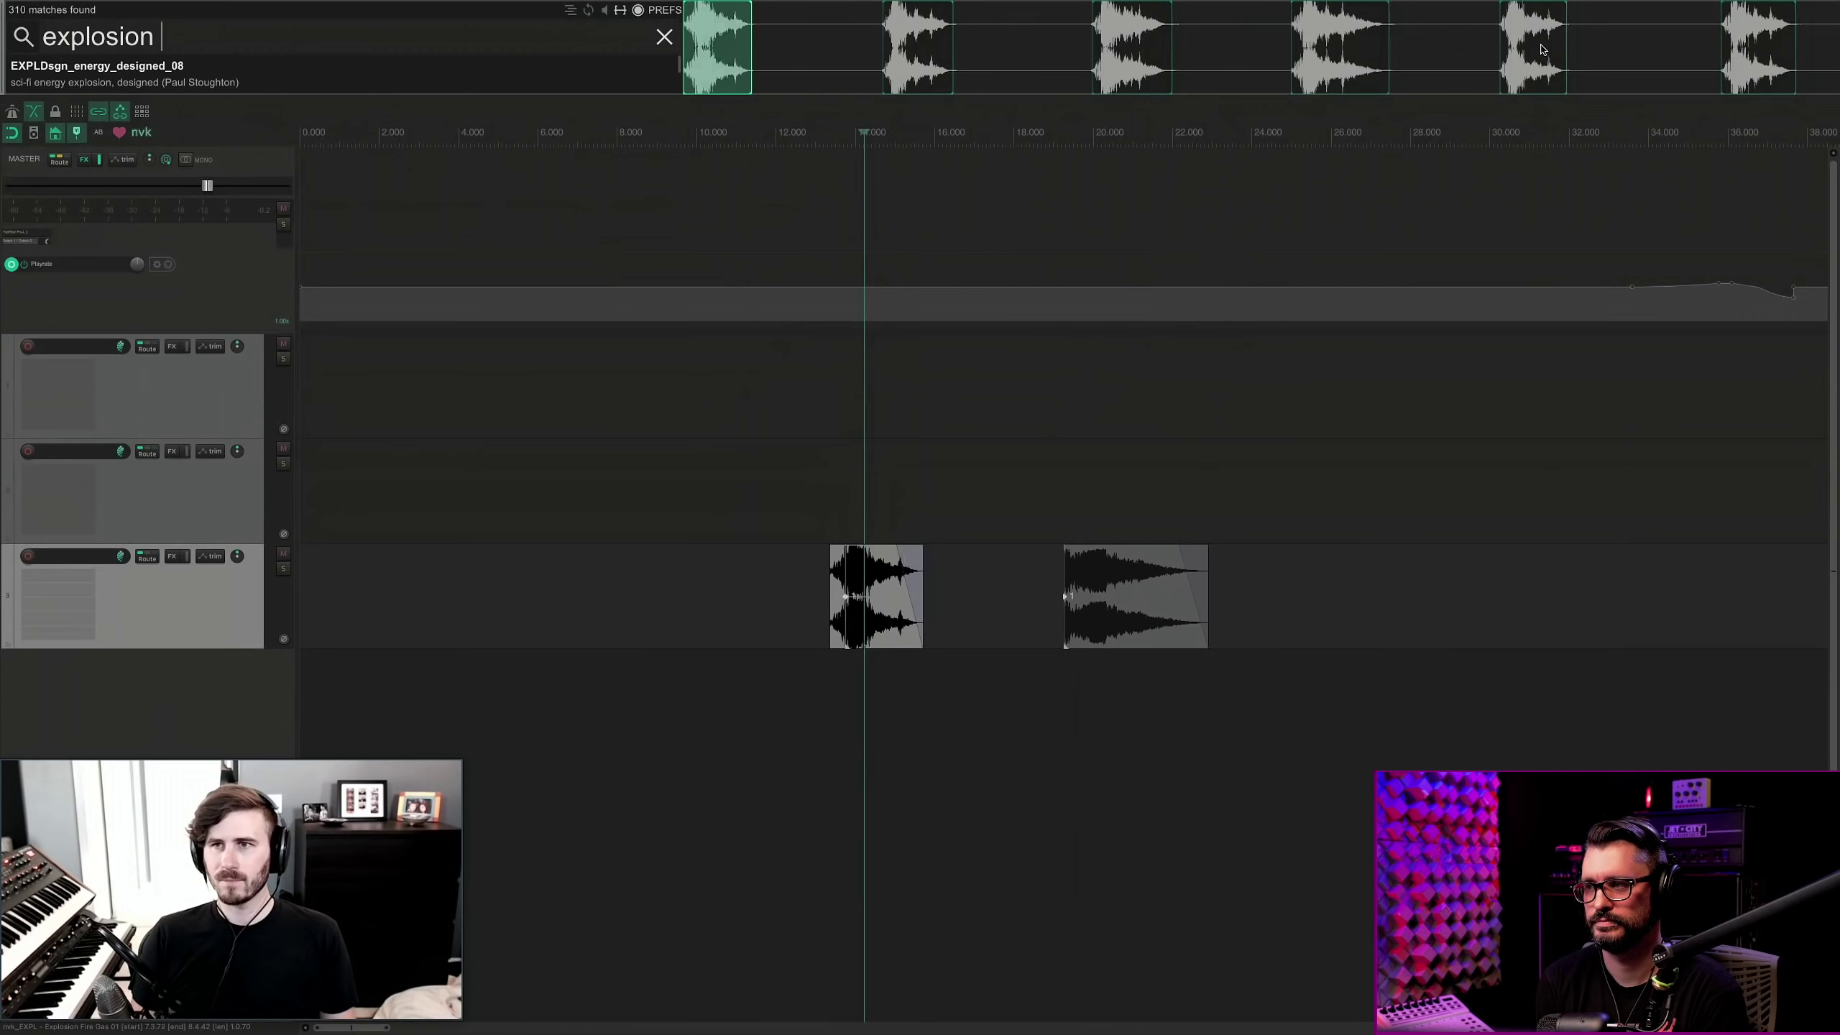
left_click(663, 784)
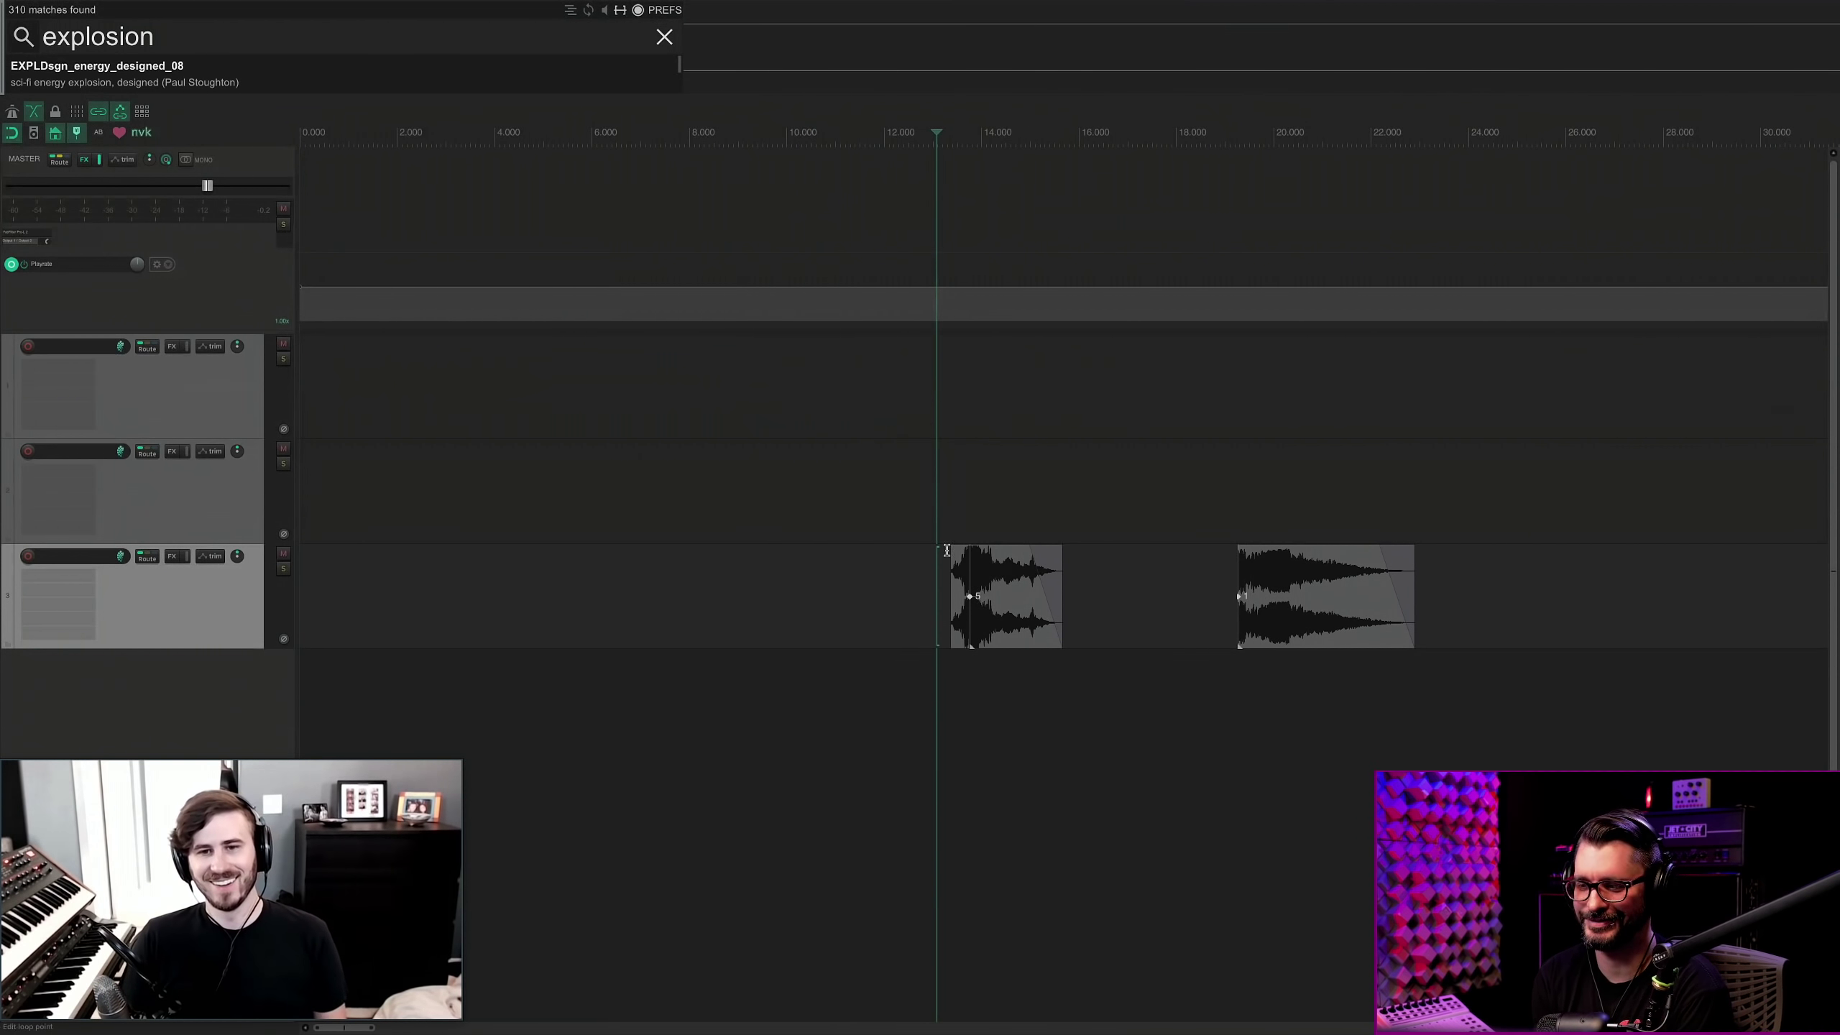
Compare the source sections of the two explosion items and play both from just before the earlier one.
left_click(956, 621)
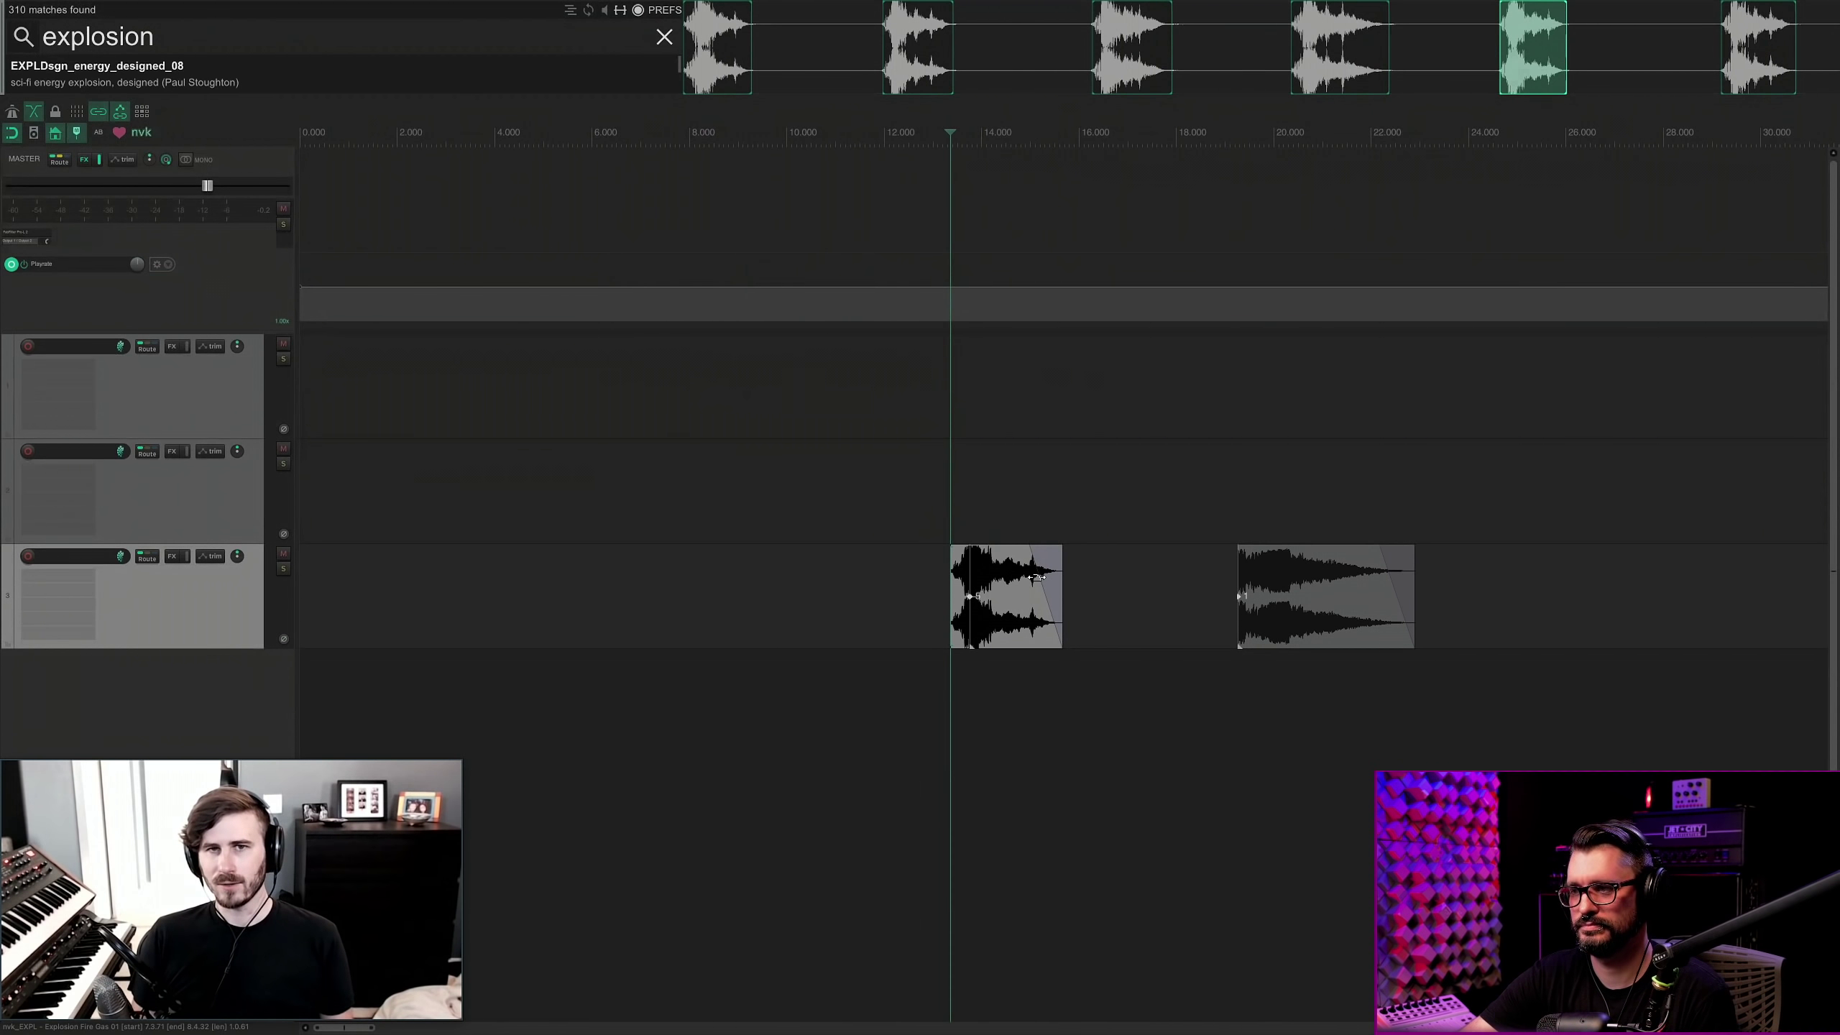
left_click(1155, 591)
left_click(1333, 609)
left_click(1018, 621)
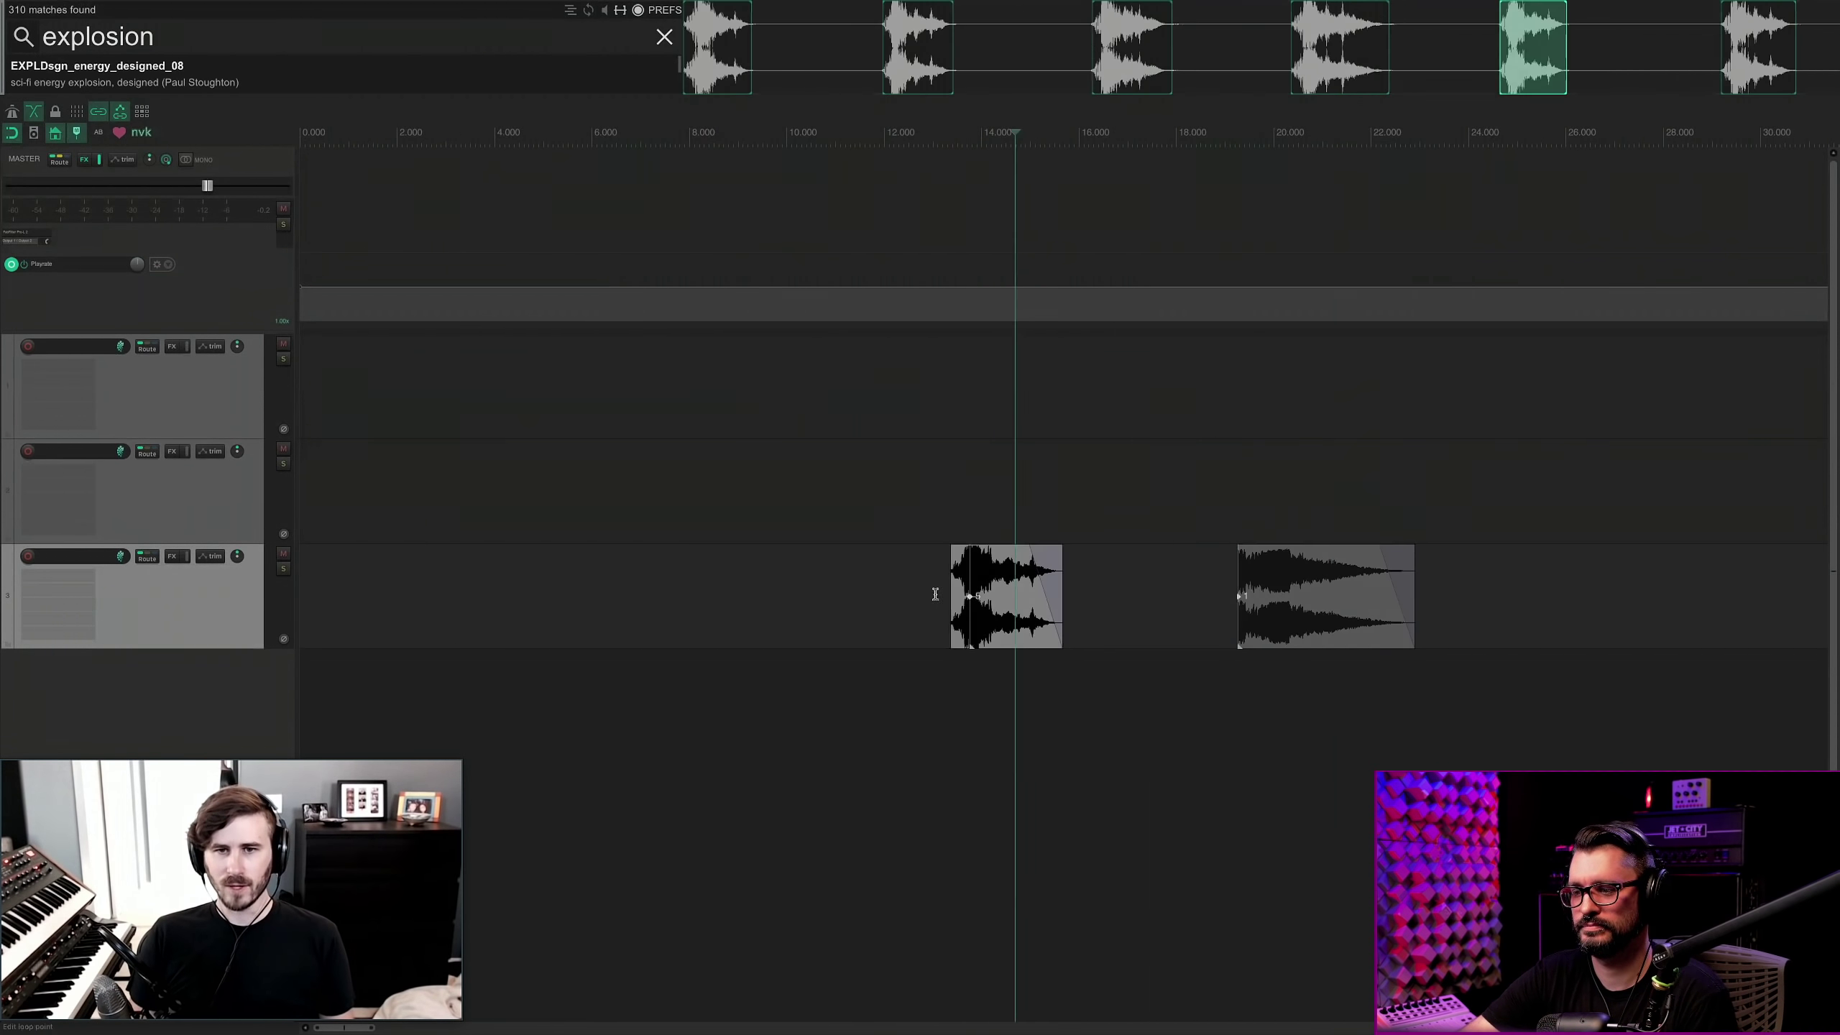
left_click(938, 570)
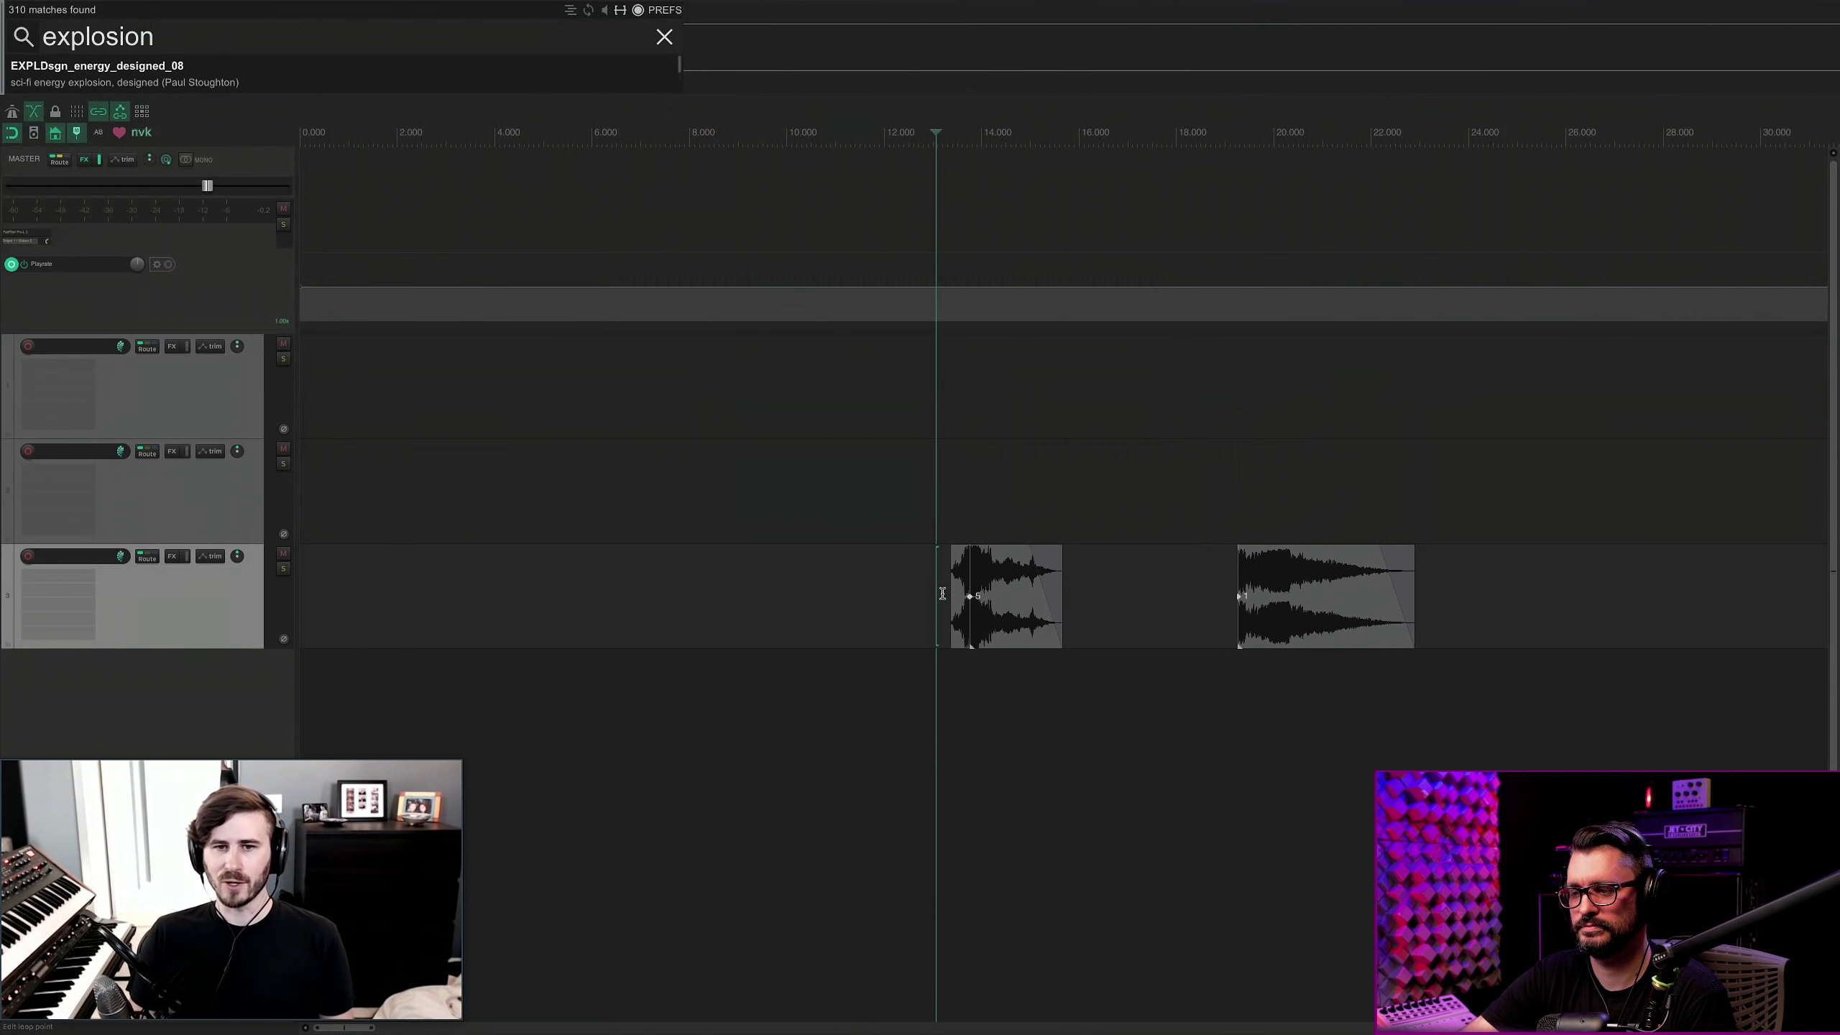
left_click(943, 593)
key("space")
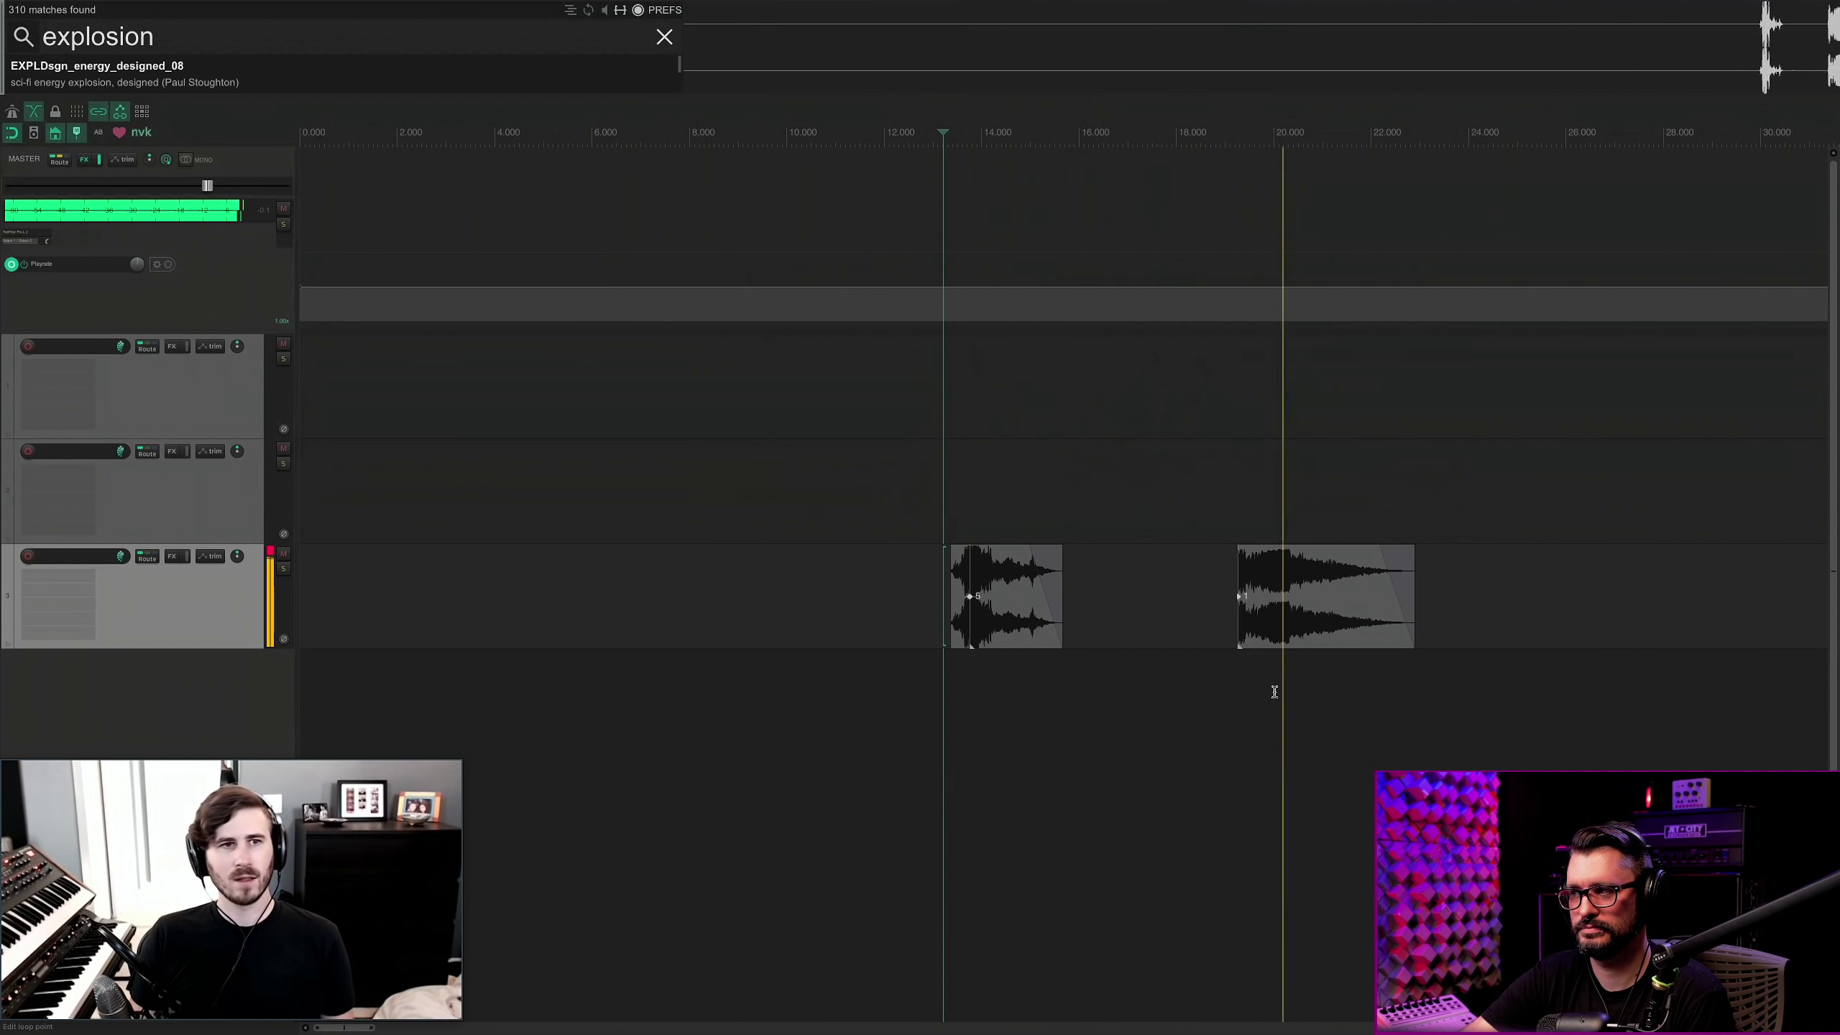
key("space")
left_click(849, 634)
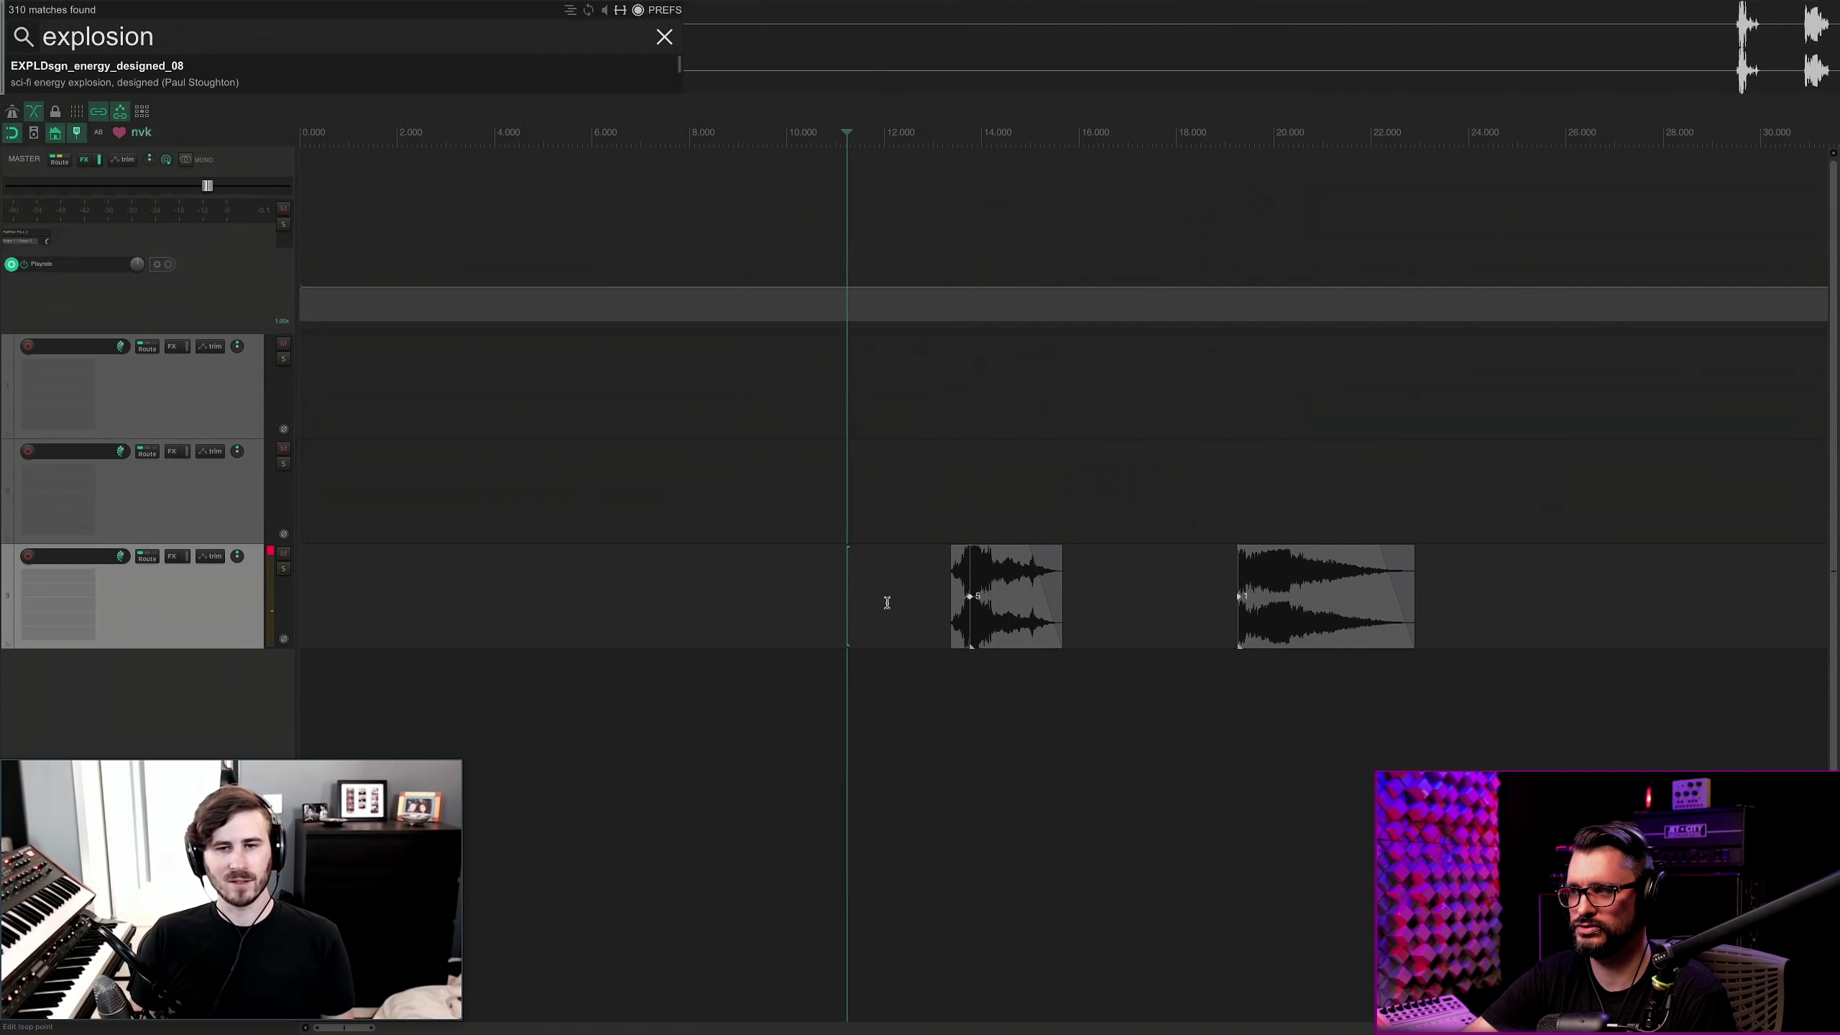
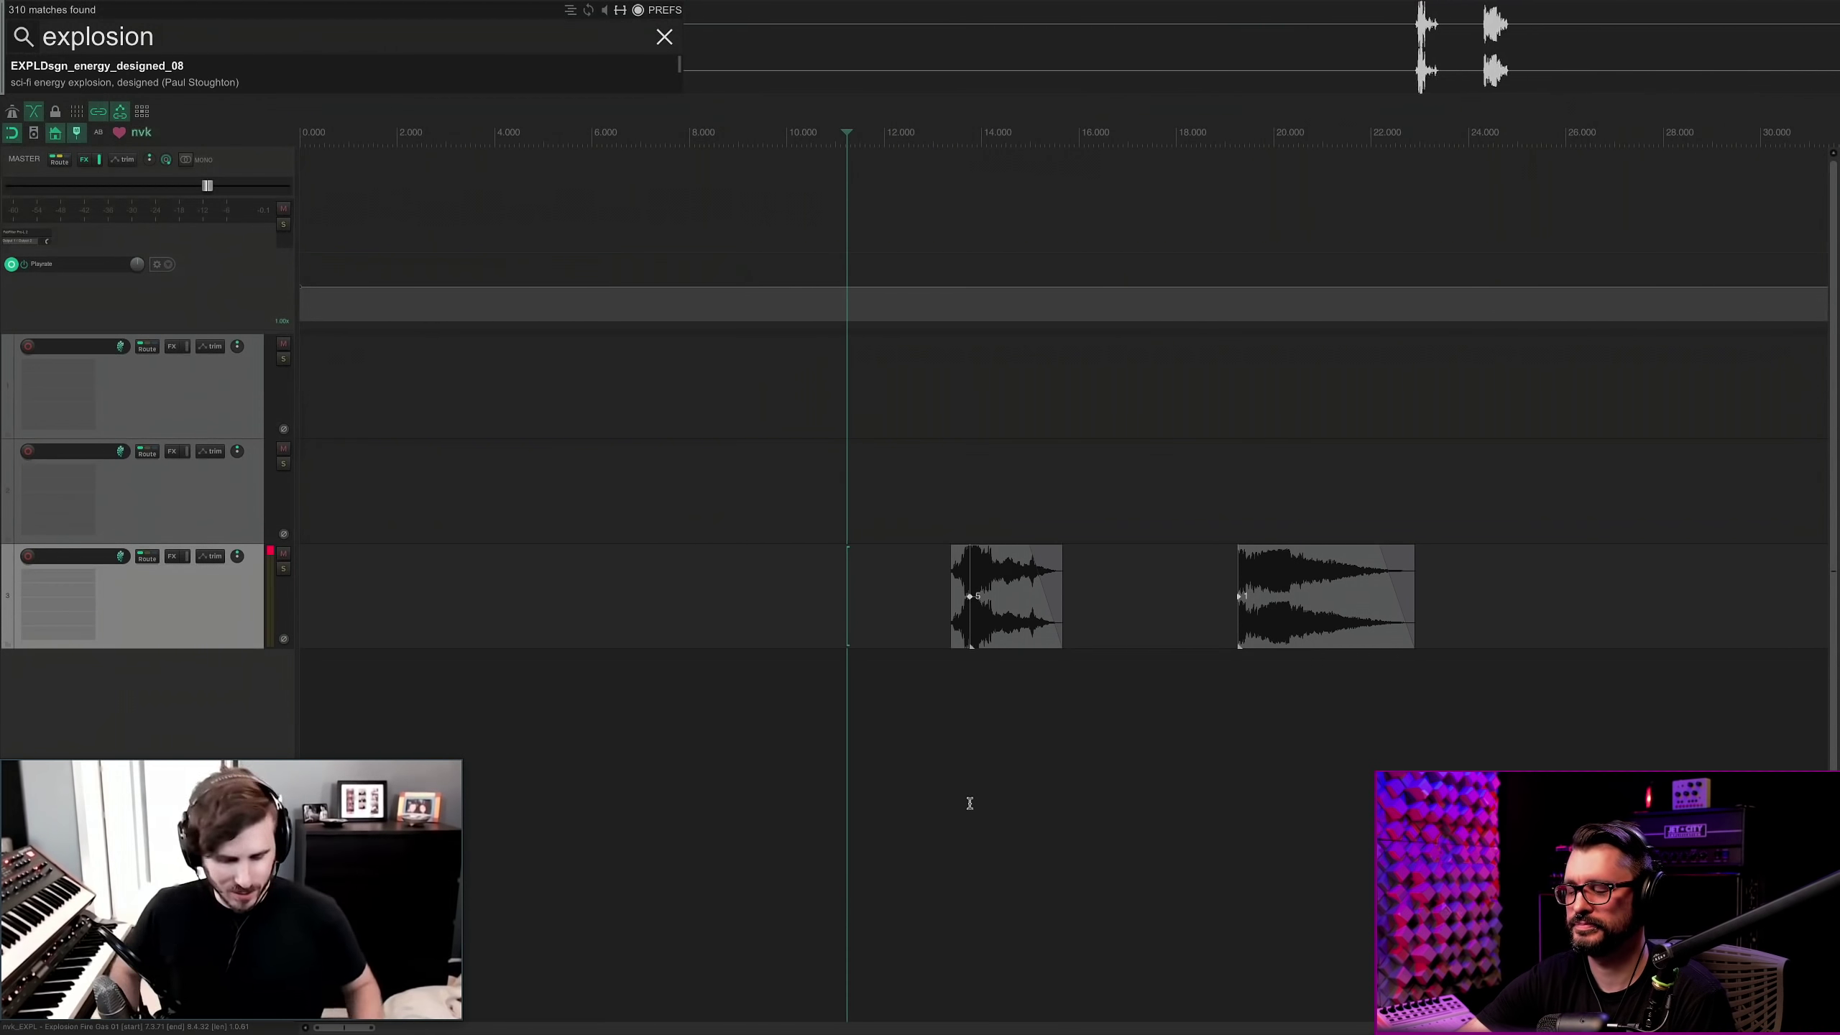
Widen the docked media search area slightly beside its waveform preview and deselect the explosion item.
left_click(959, 587)
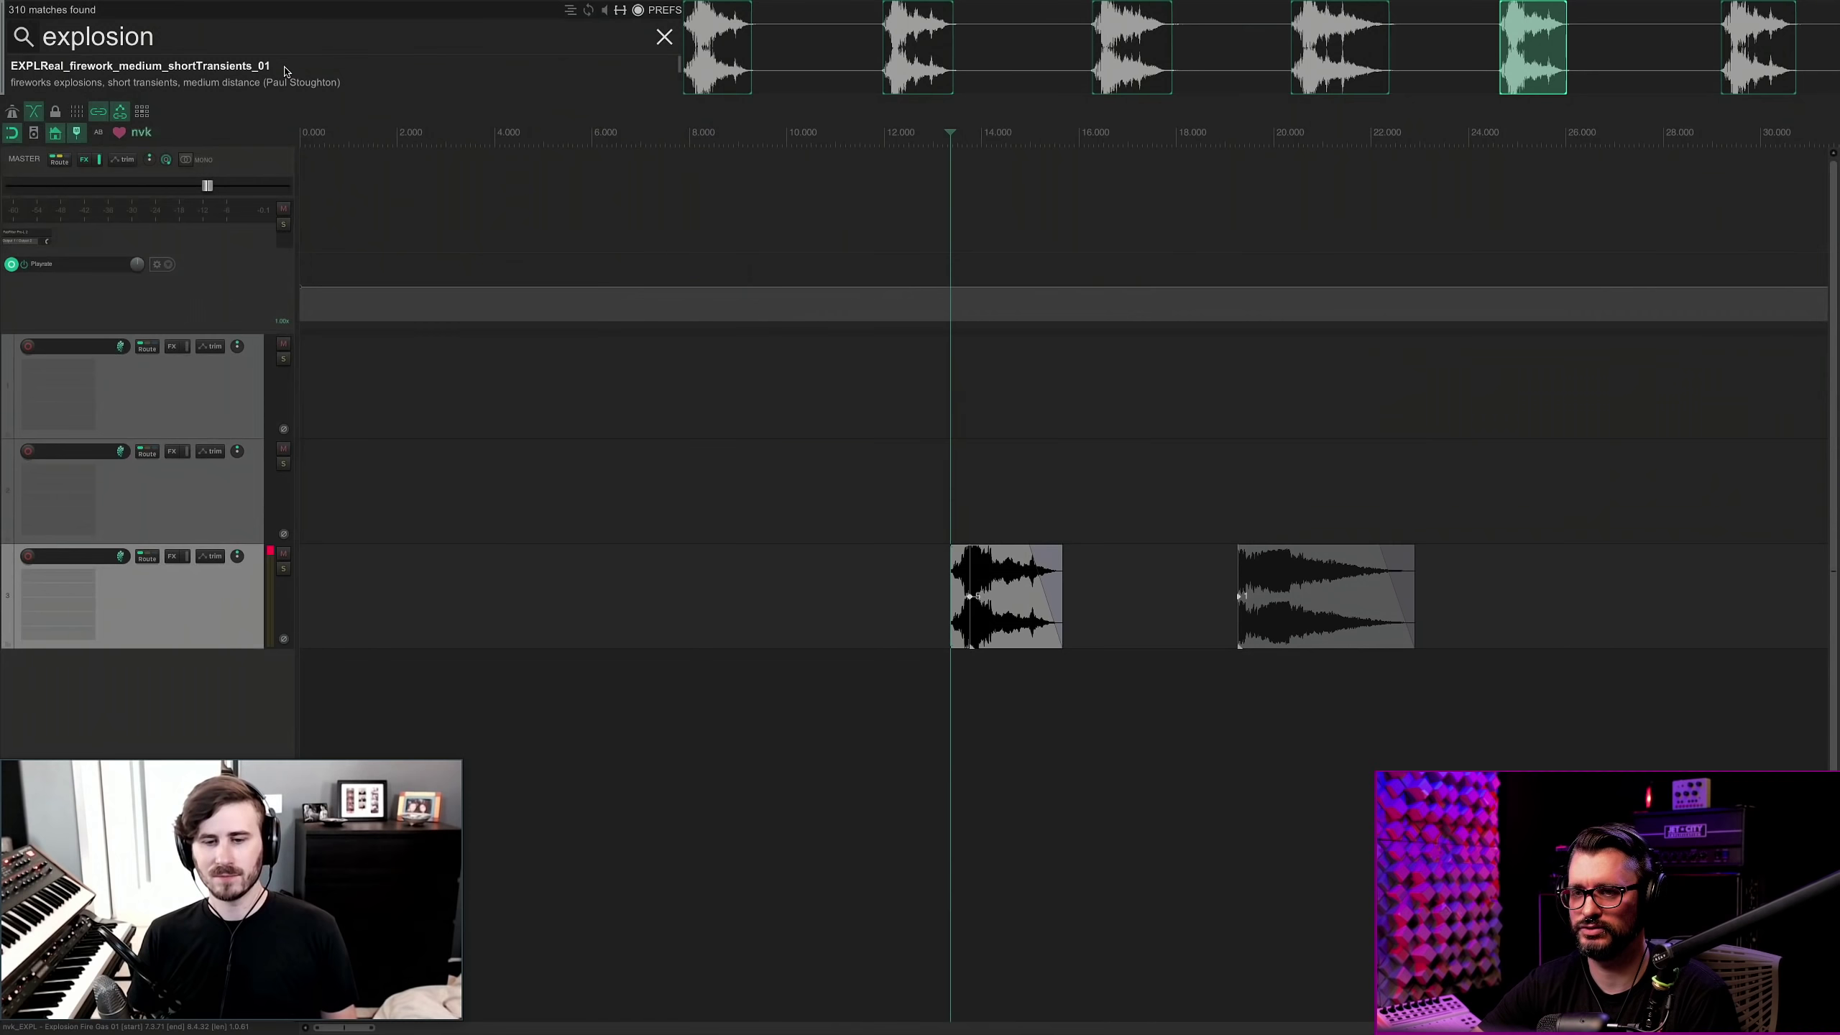
left_click(912, 613)
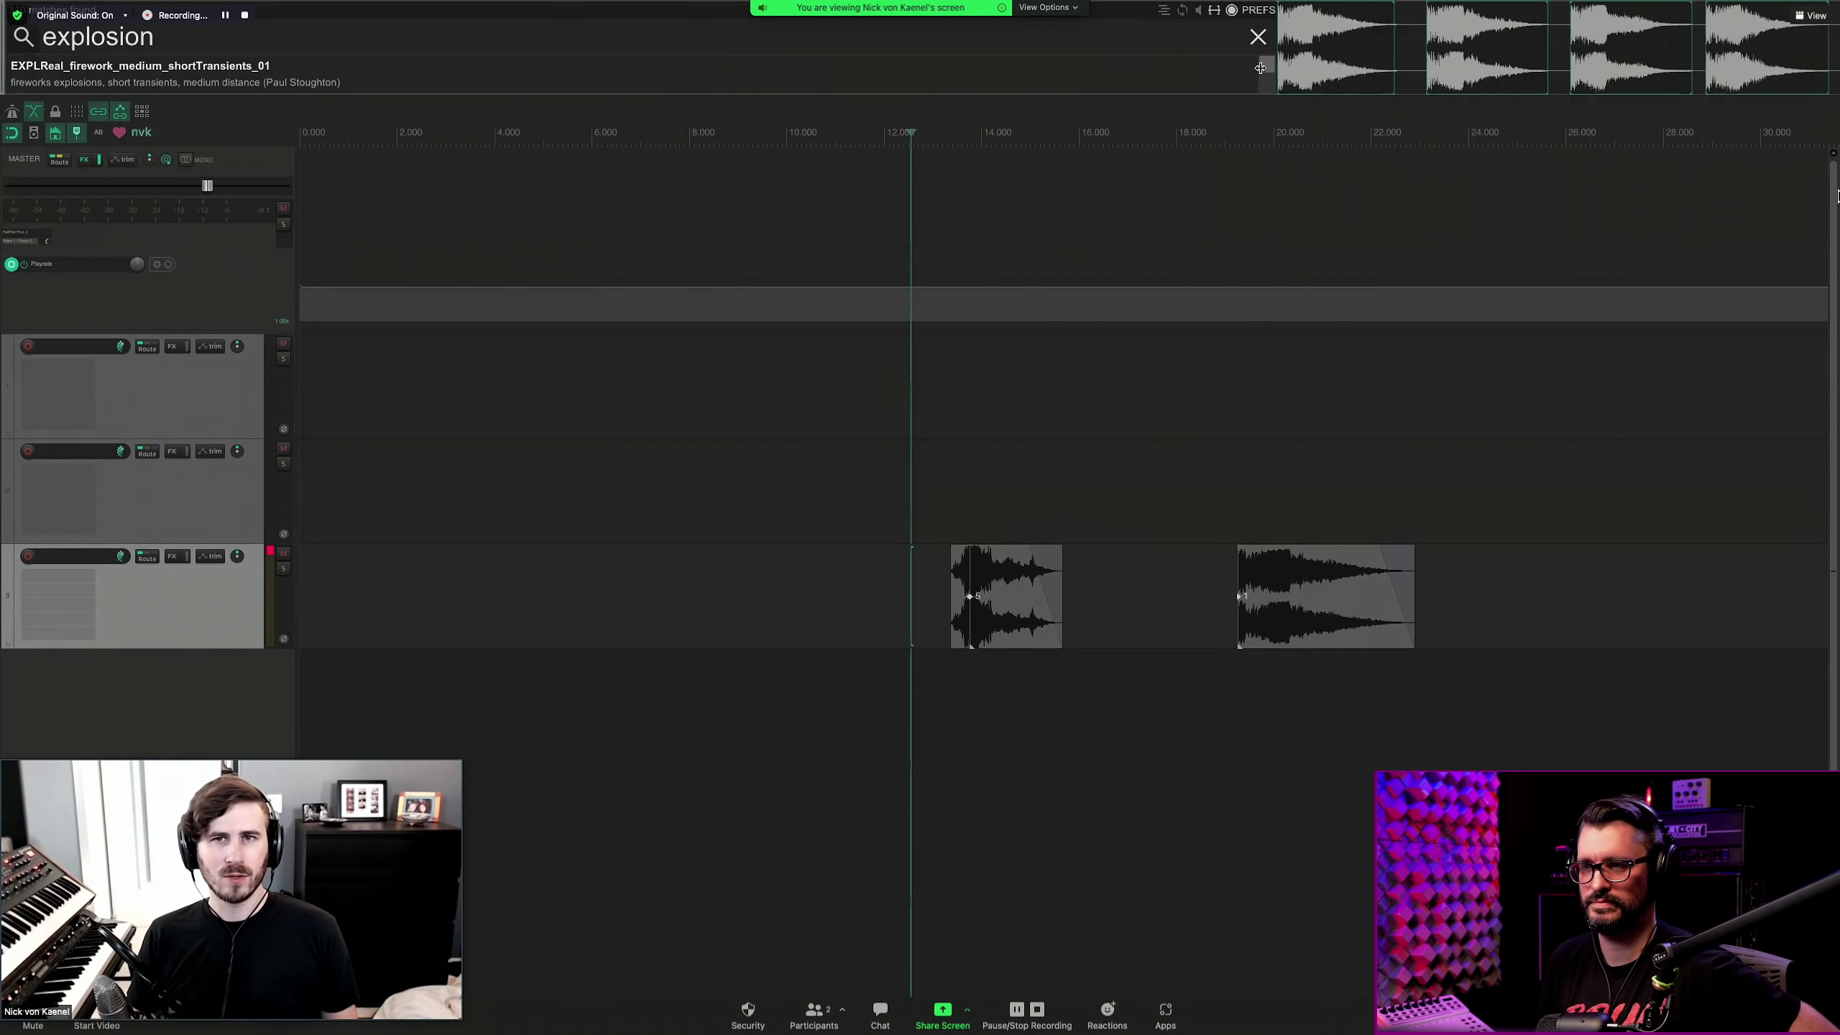
mouse_move(715, 52)
left_mouse_down()
mouse_move(797, 51)
mouse_move(740, 50)
left_mouse_up()
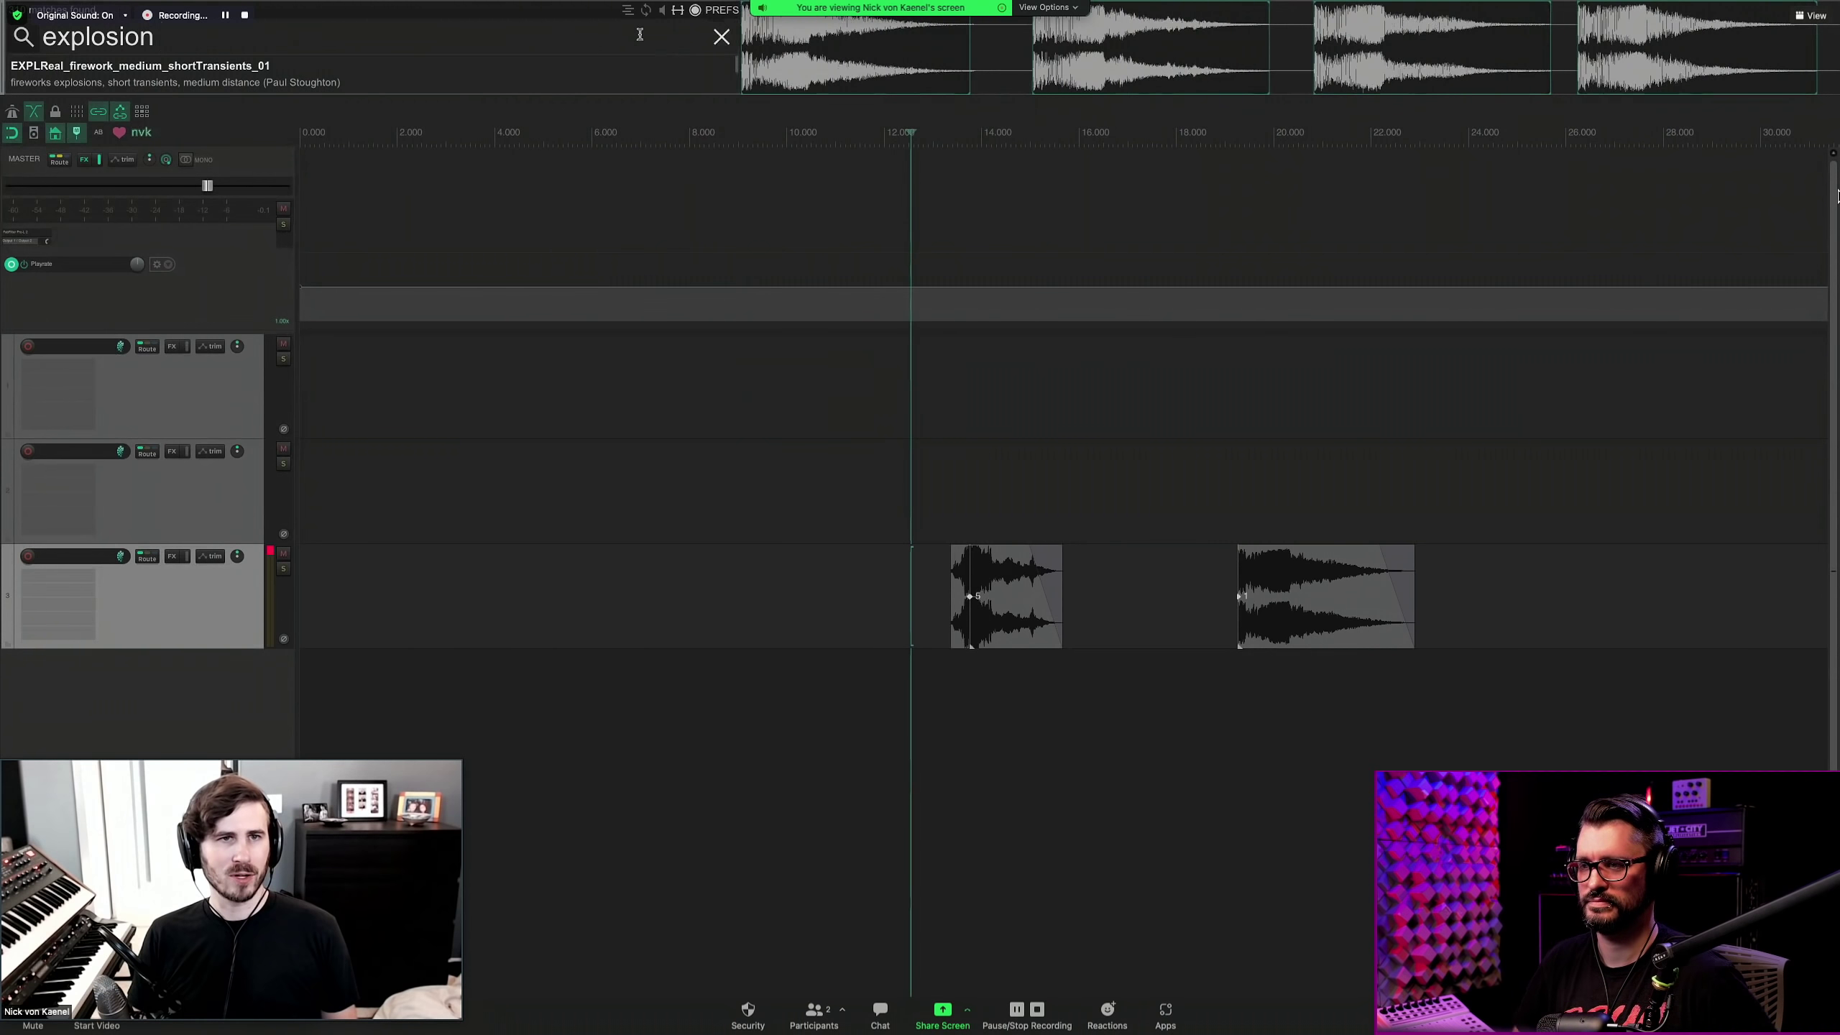
left_click(825, 615)
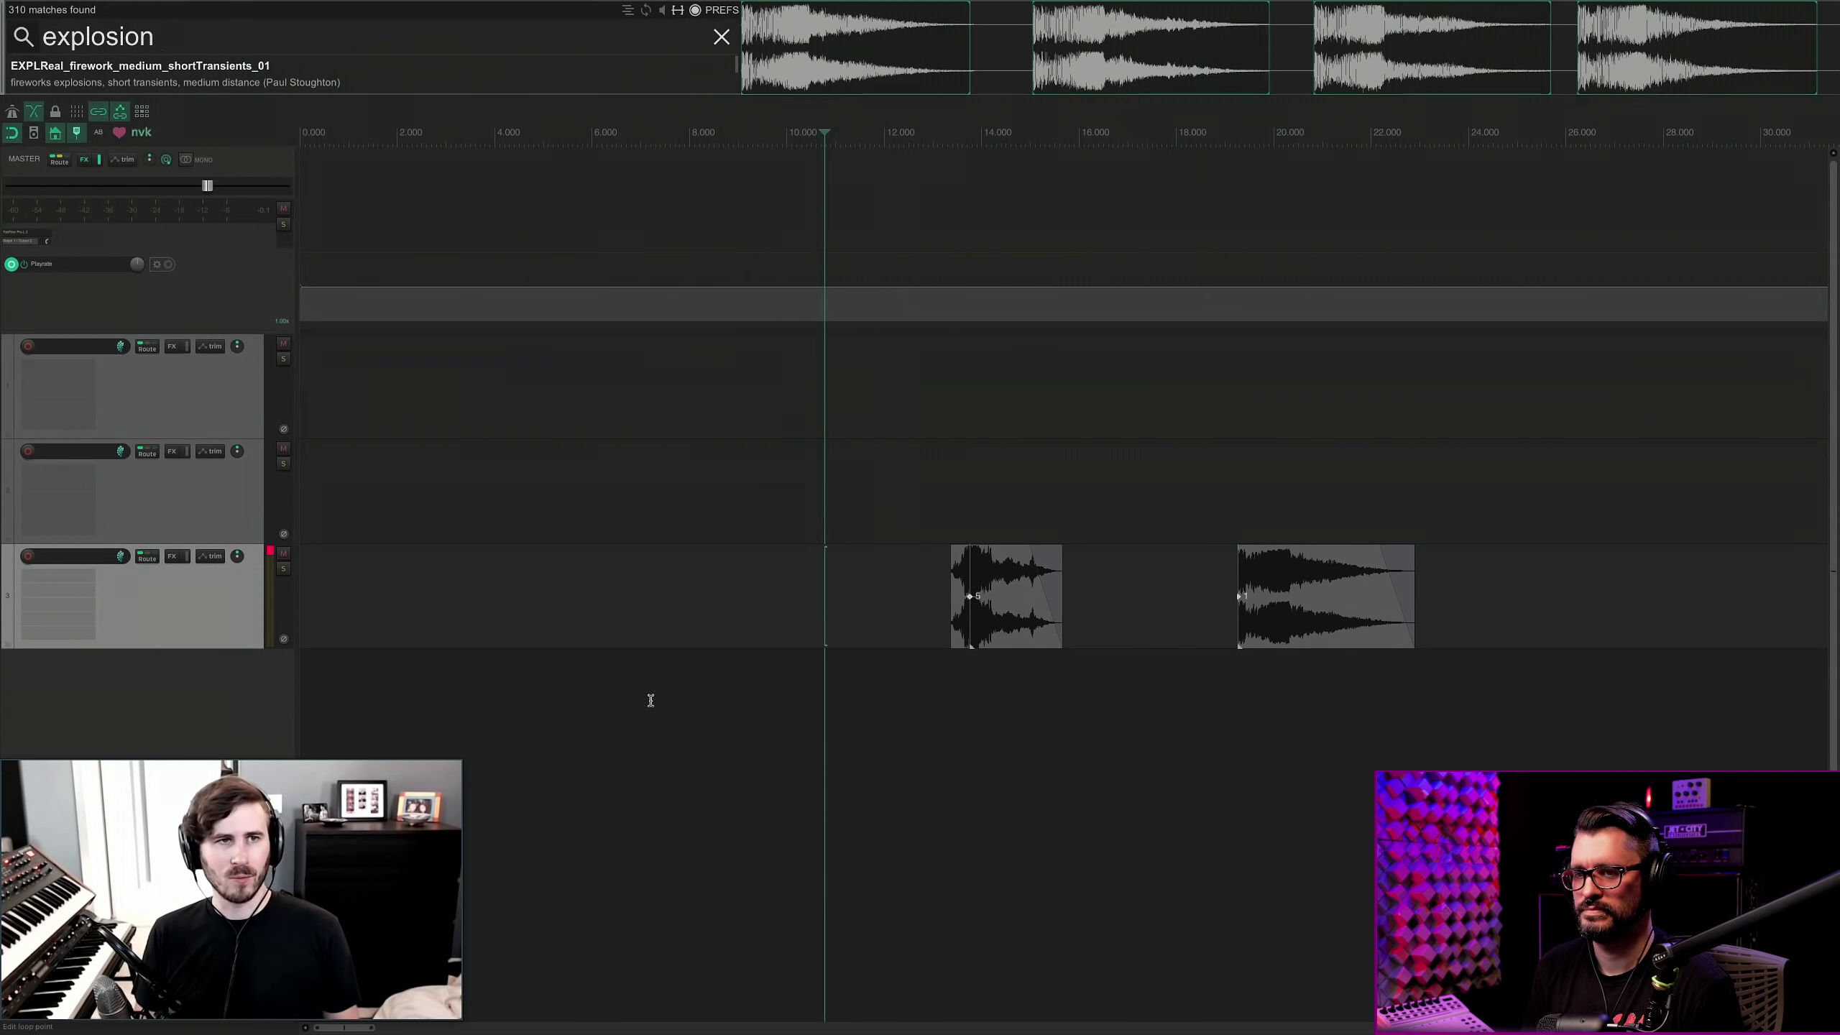
Audition the following explosion search results one after another, ending on EXPLDsgn_energy_designed_04.
key("Down")
key("Down")
key("Down")
key("Down")
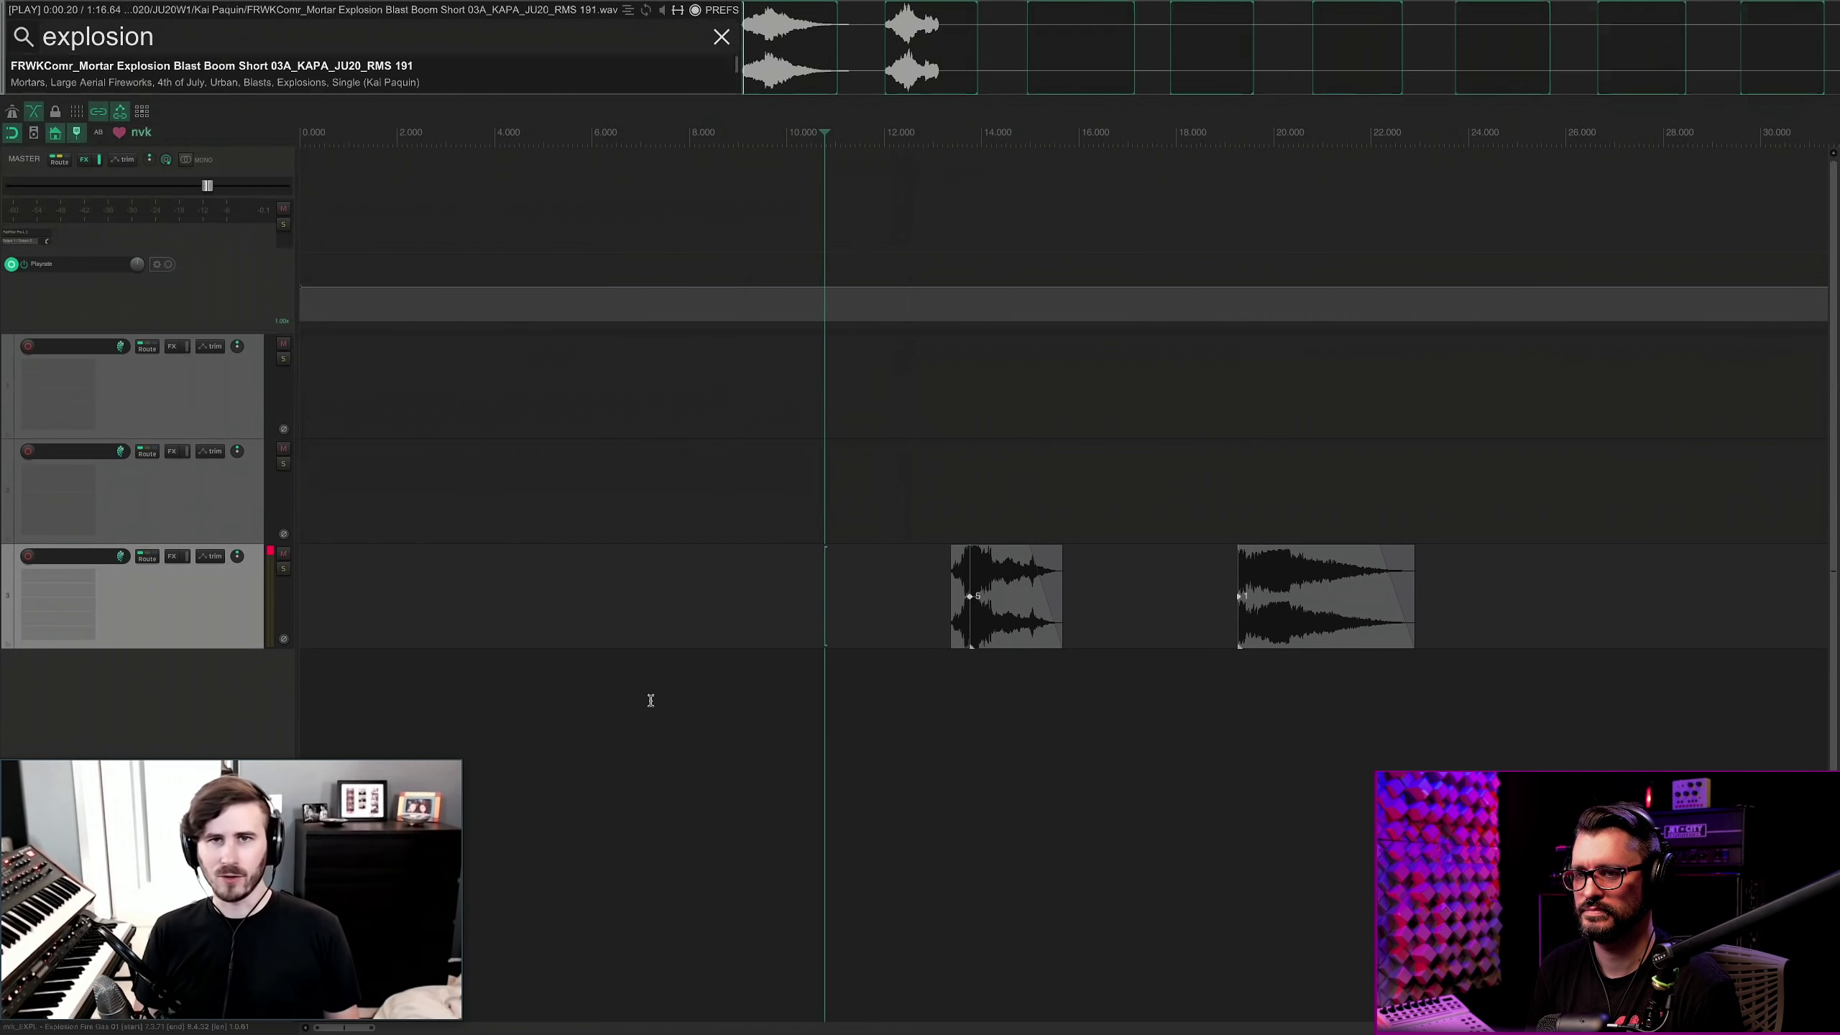
key("Down")
key("Down")
key("Down")
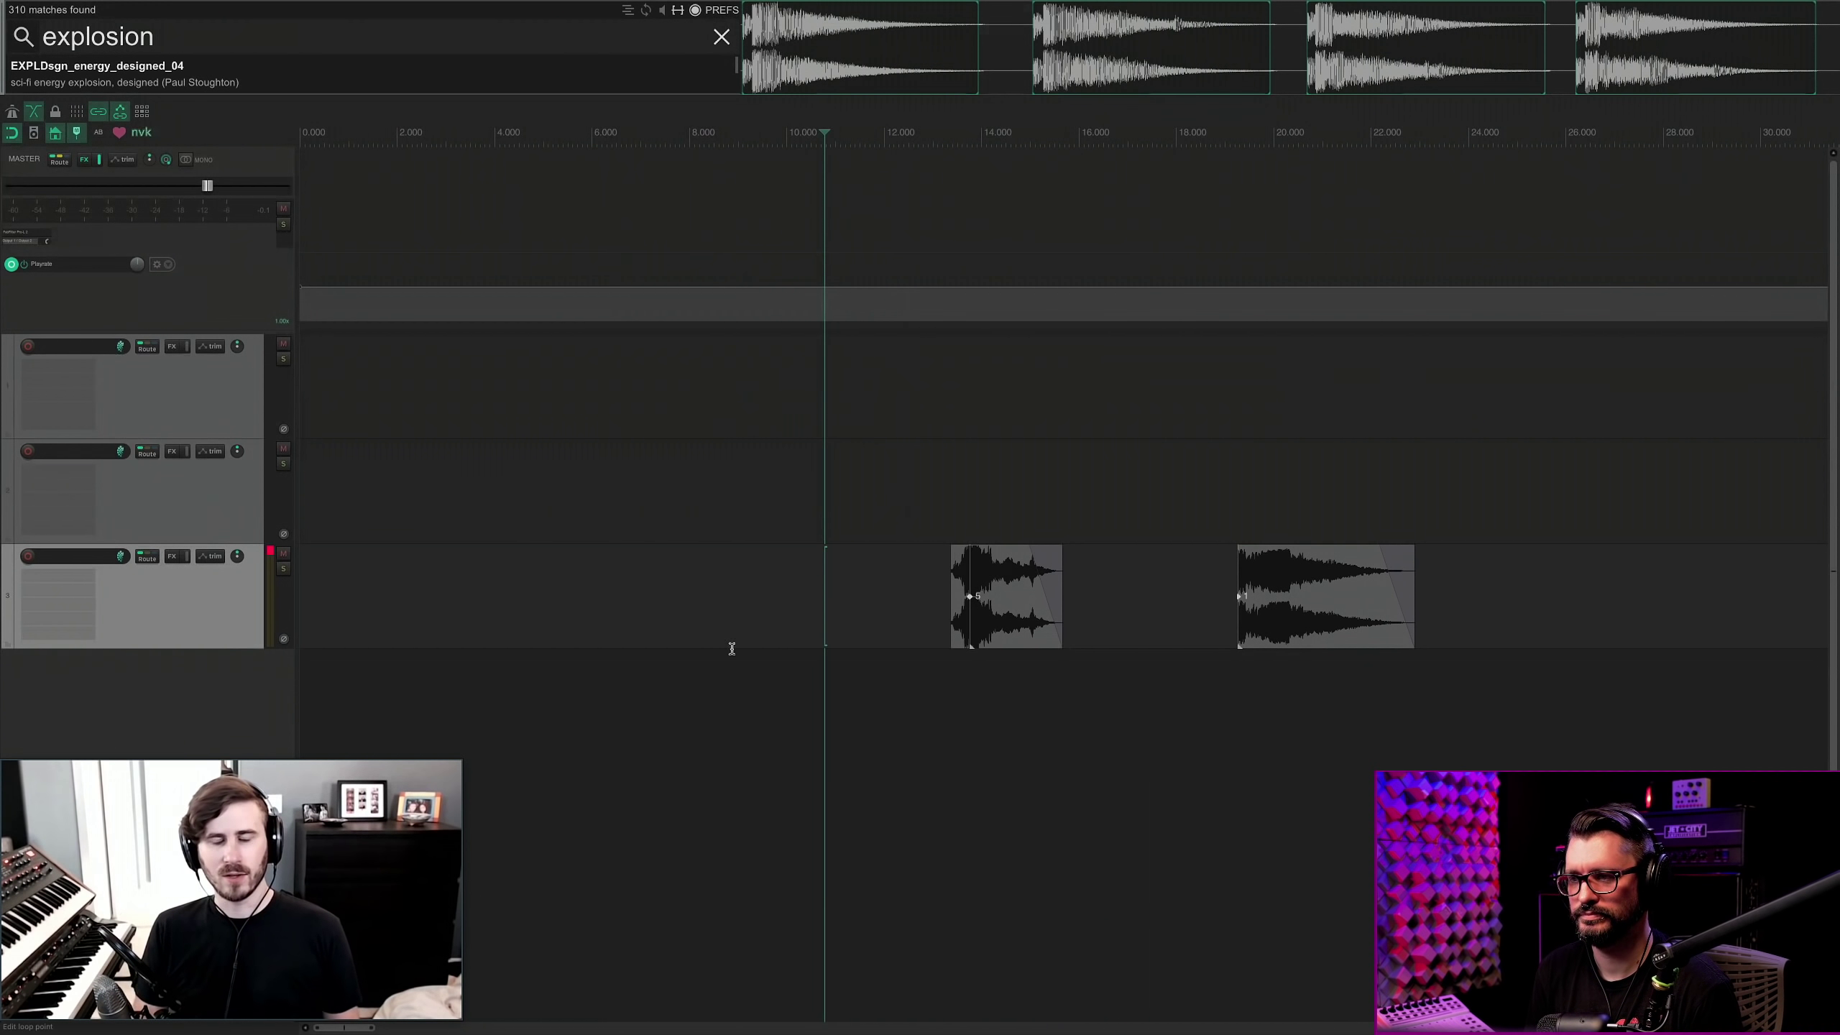
Search the media databases for "impact ive" and insert the METLMisc Hardware Spring Clamp Snap clank on the third track at about 13 s.
left_click(756, 500)
left_click(830, 670)
left_click(888, 703)
left_click(936, 603)
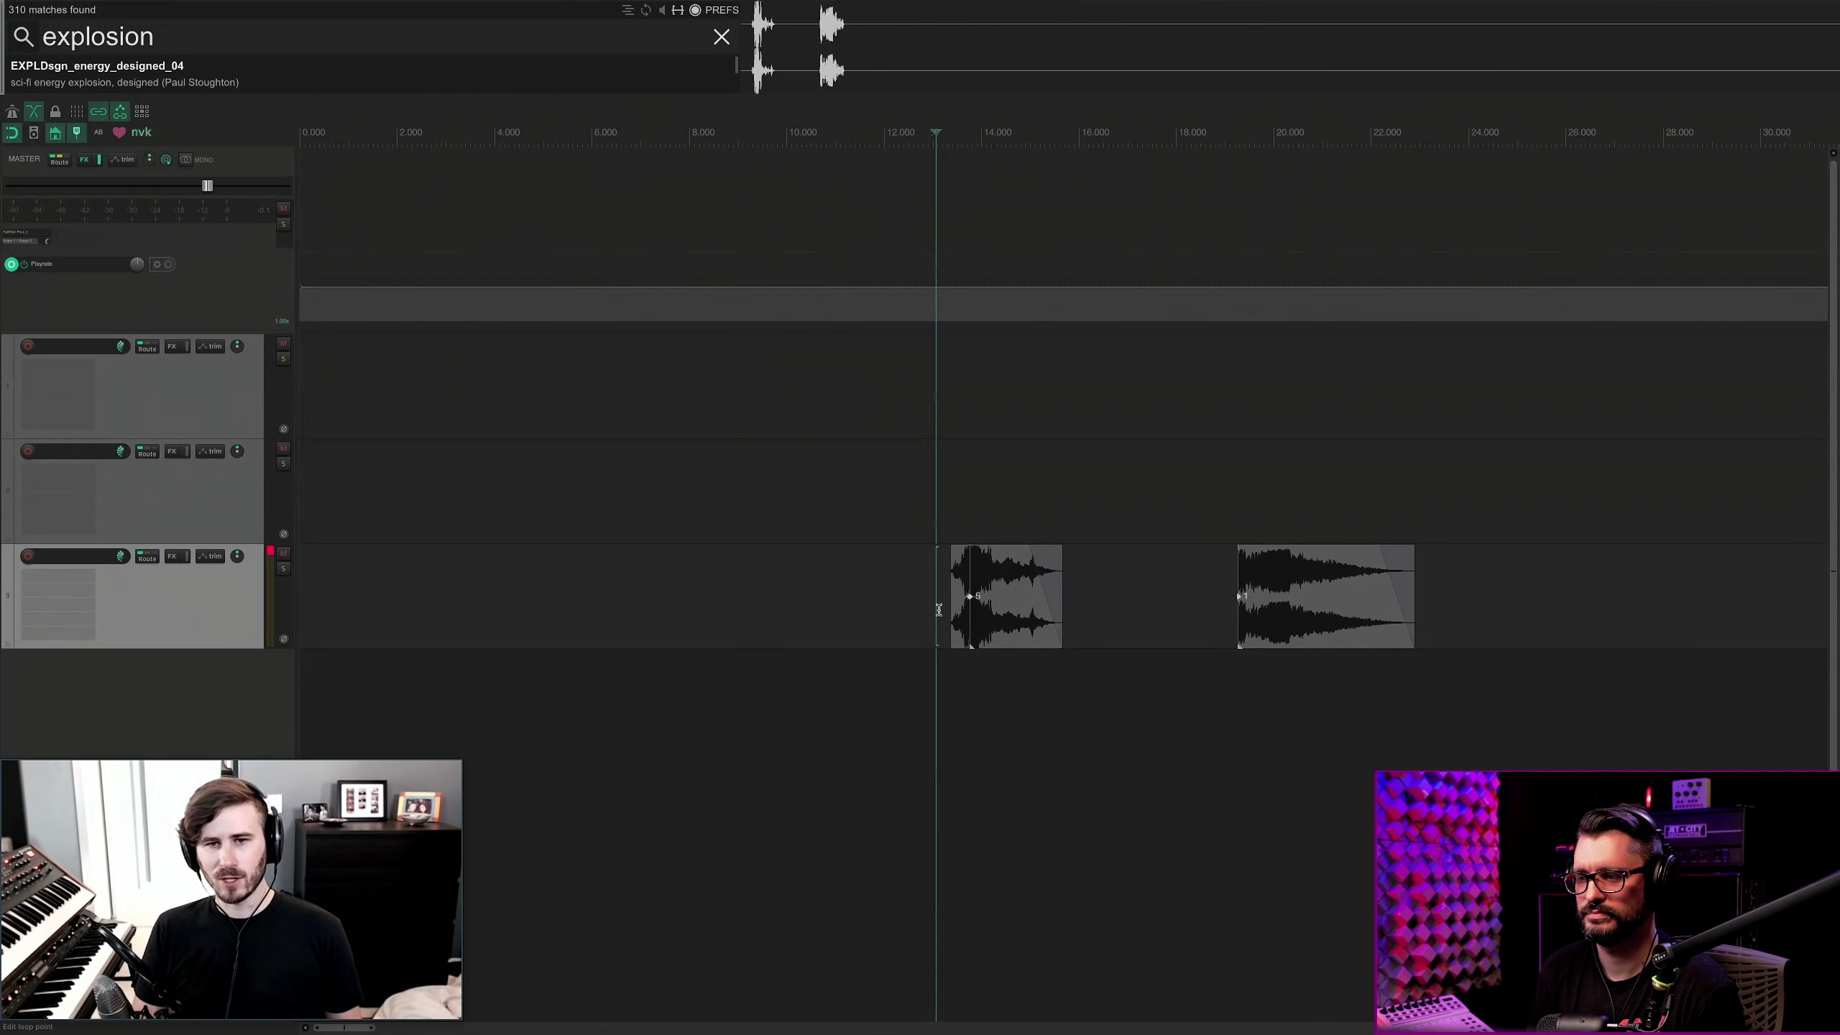
left_click(934, 615)
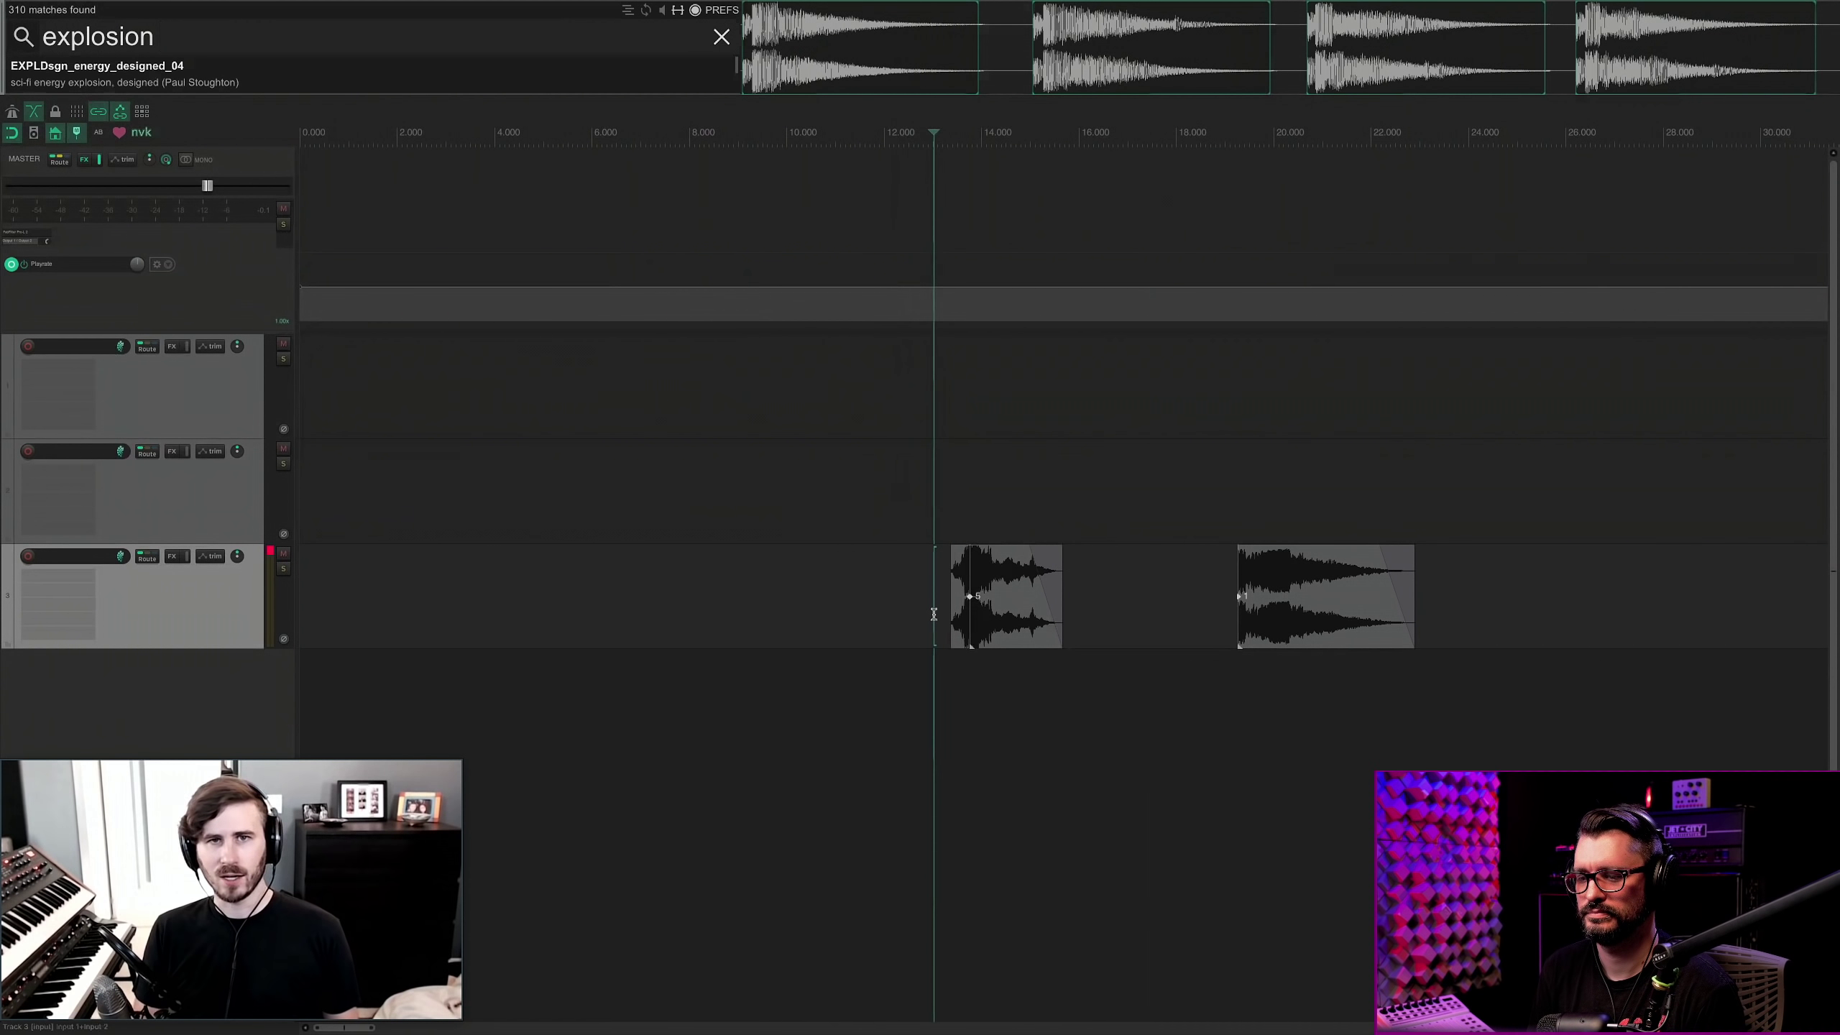
key("ctrl+a")
key("BackSpace")
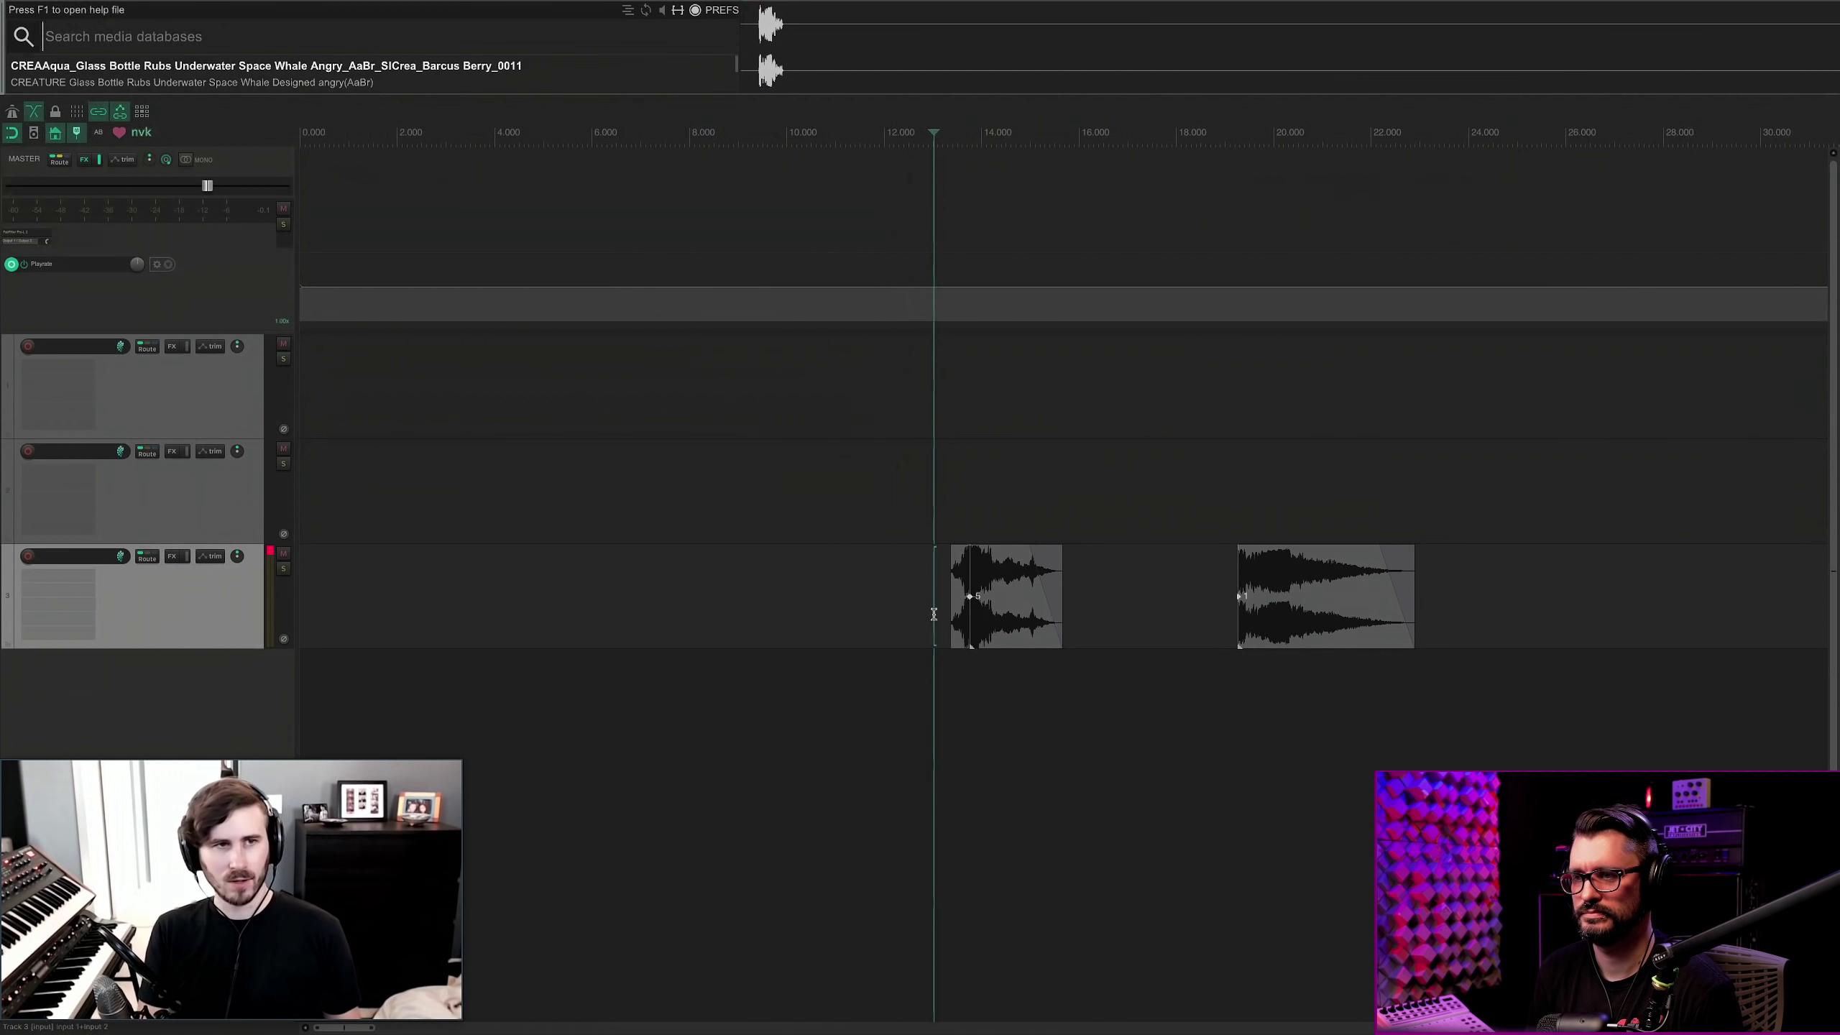
type("impact")
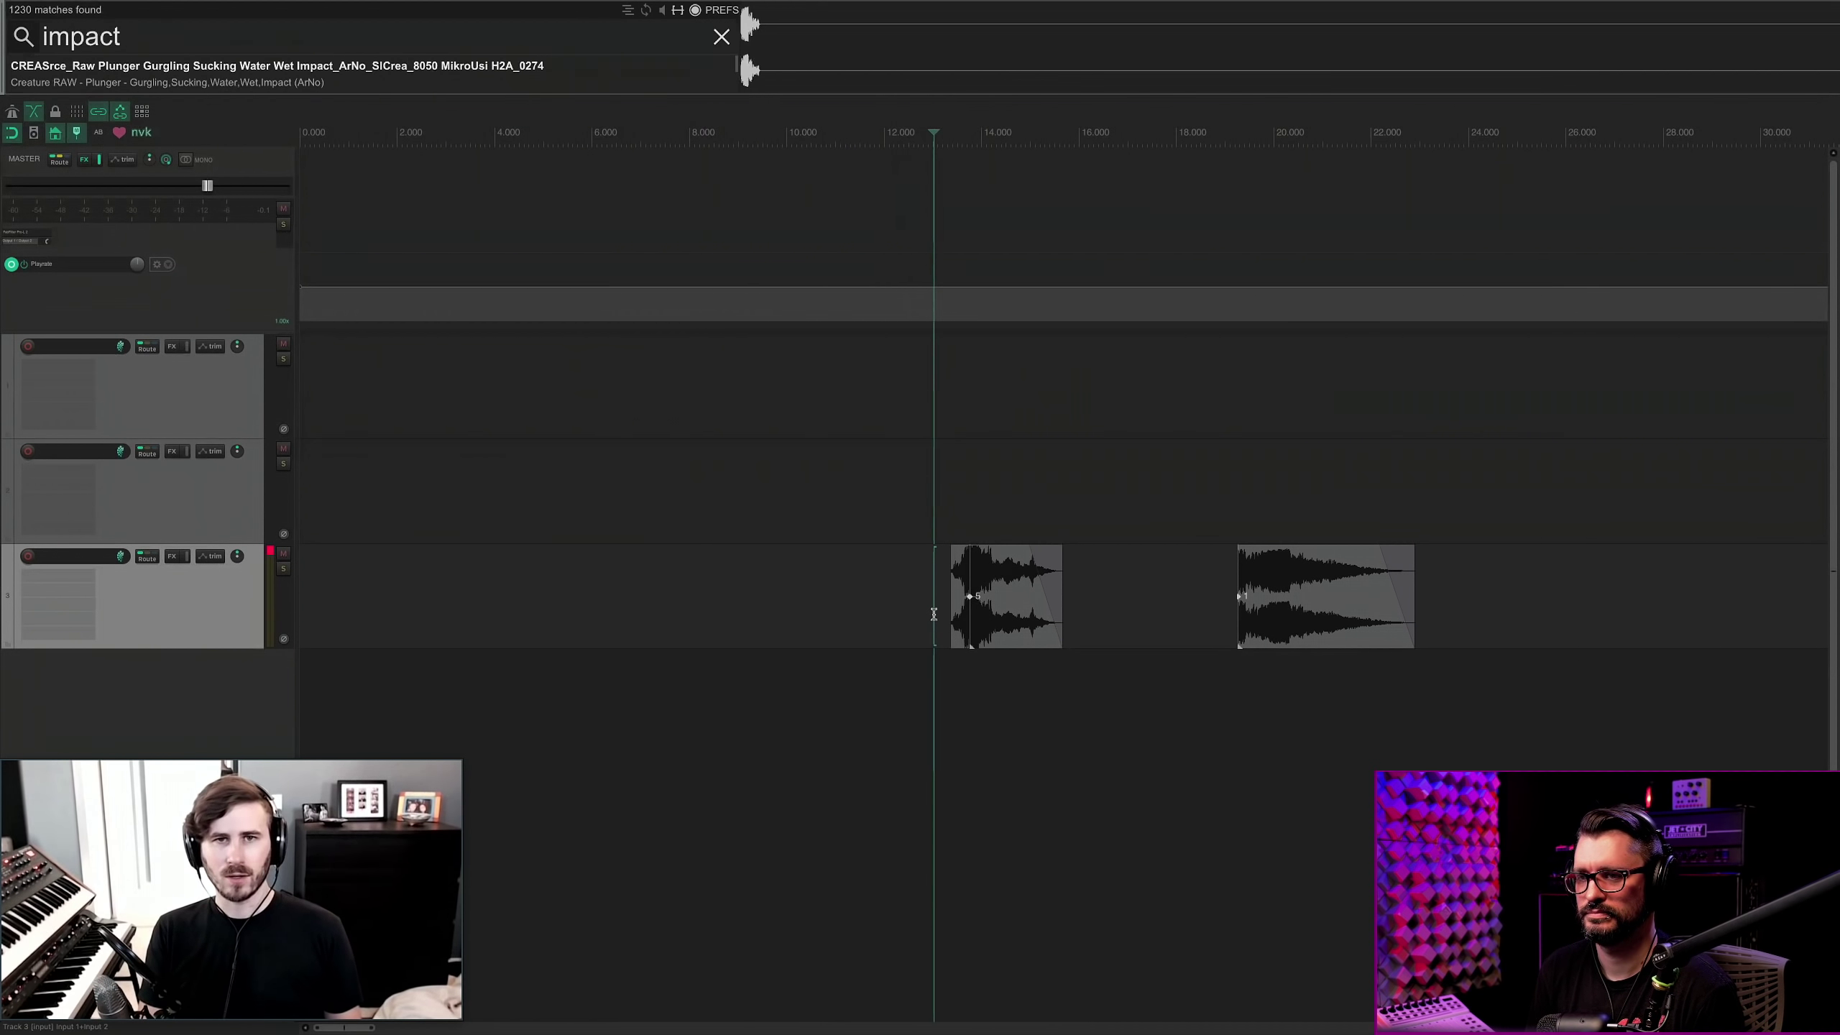
type(" ive")
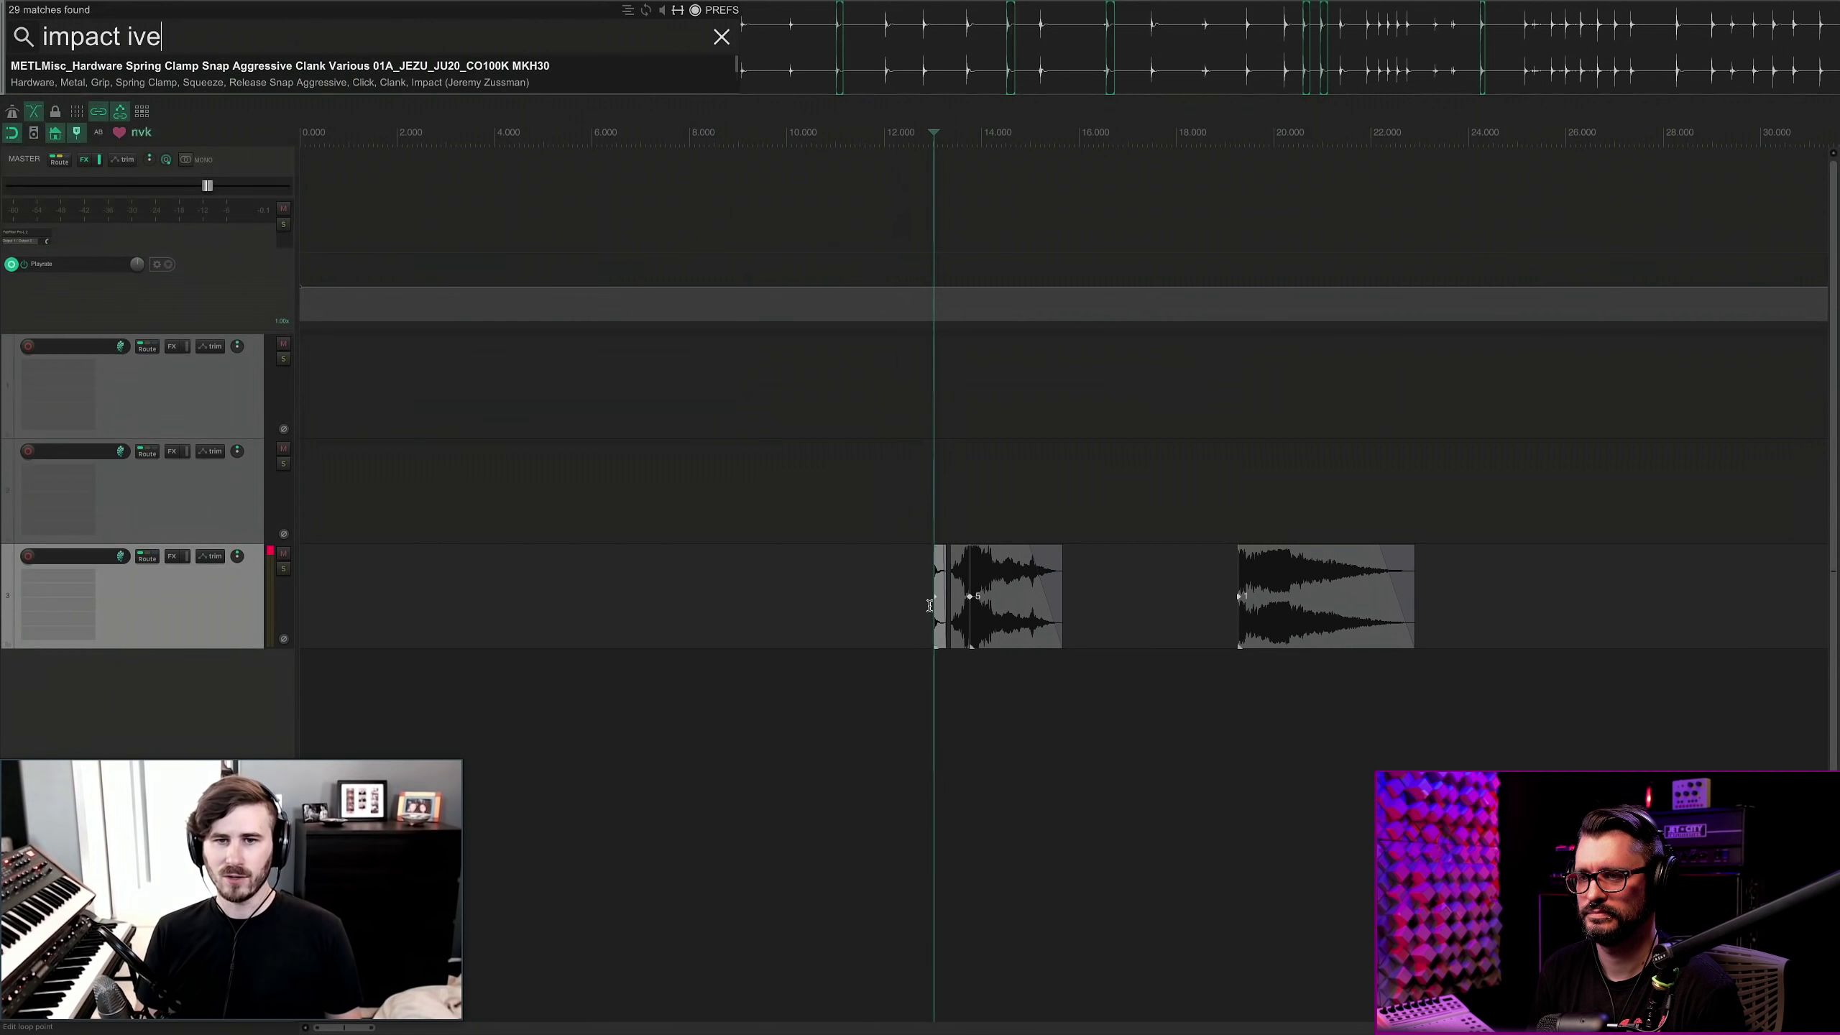
Inspect the inserted spring clamp clank's waveform up close, compare its length with the neighbouring explosions, and deselect it.
scroll(934, 623, "up", 5)
scroll(1102, 667, "up", 4)
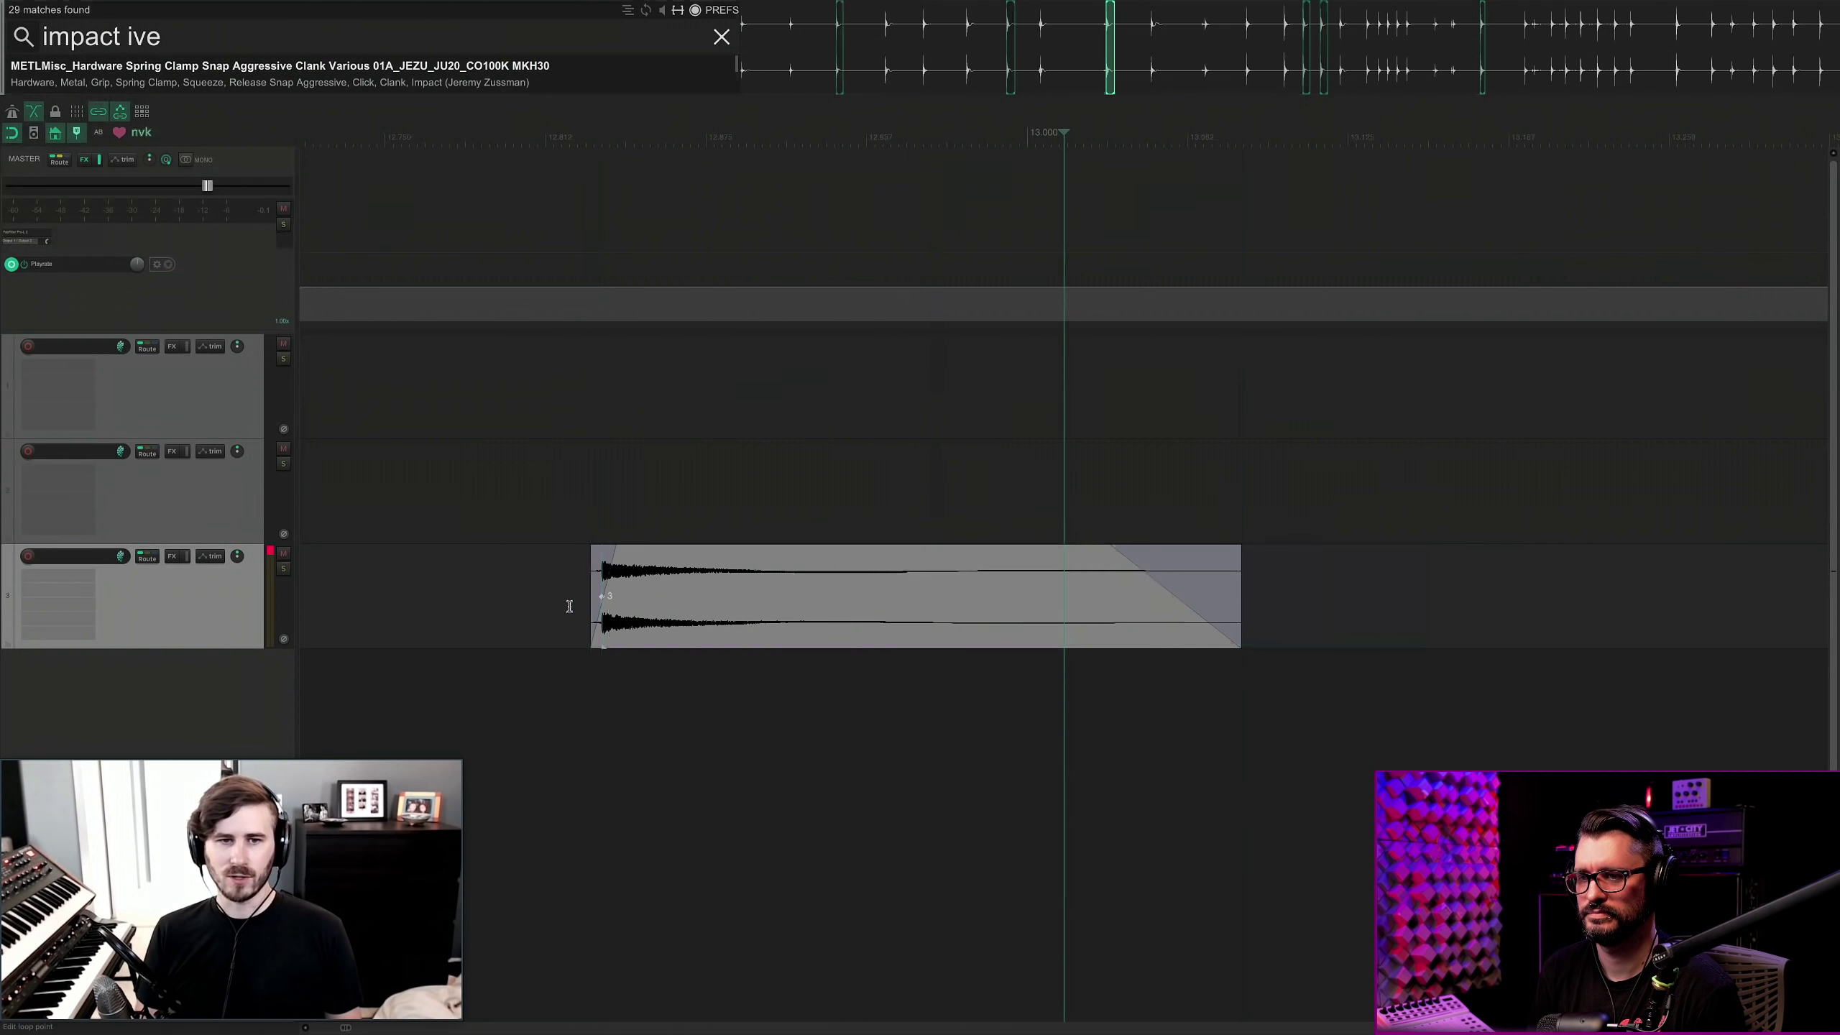
scroll(1249, 639, "down", 5)
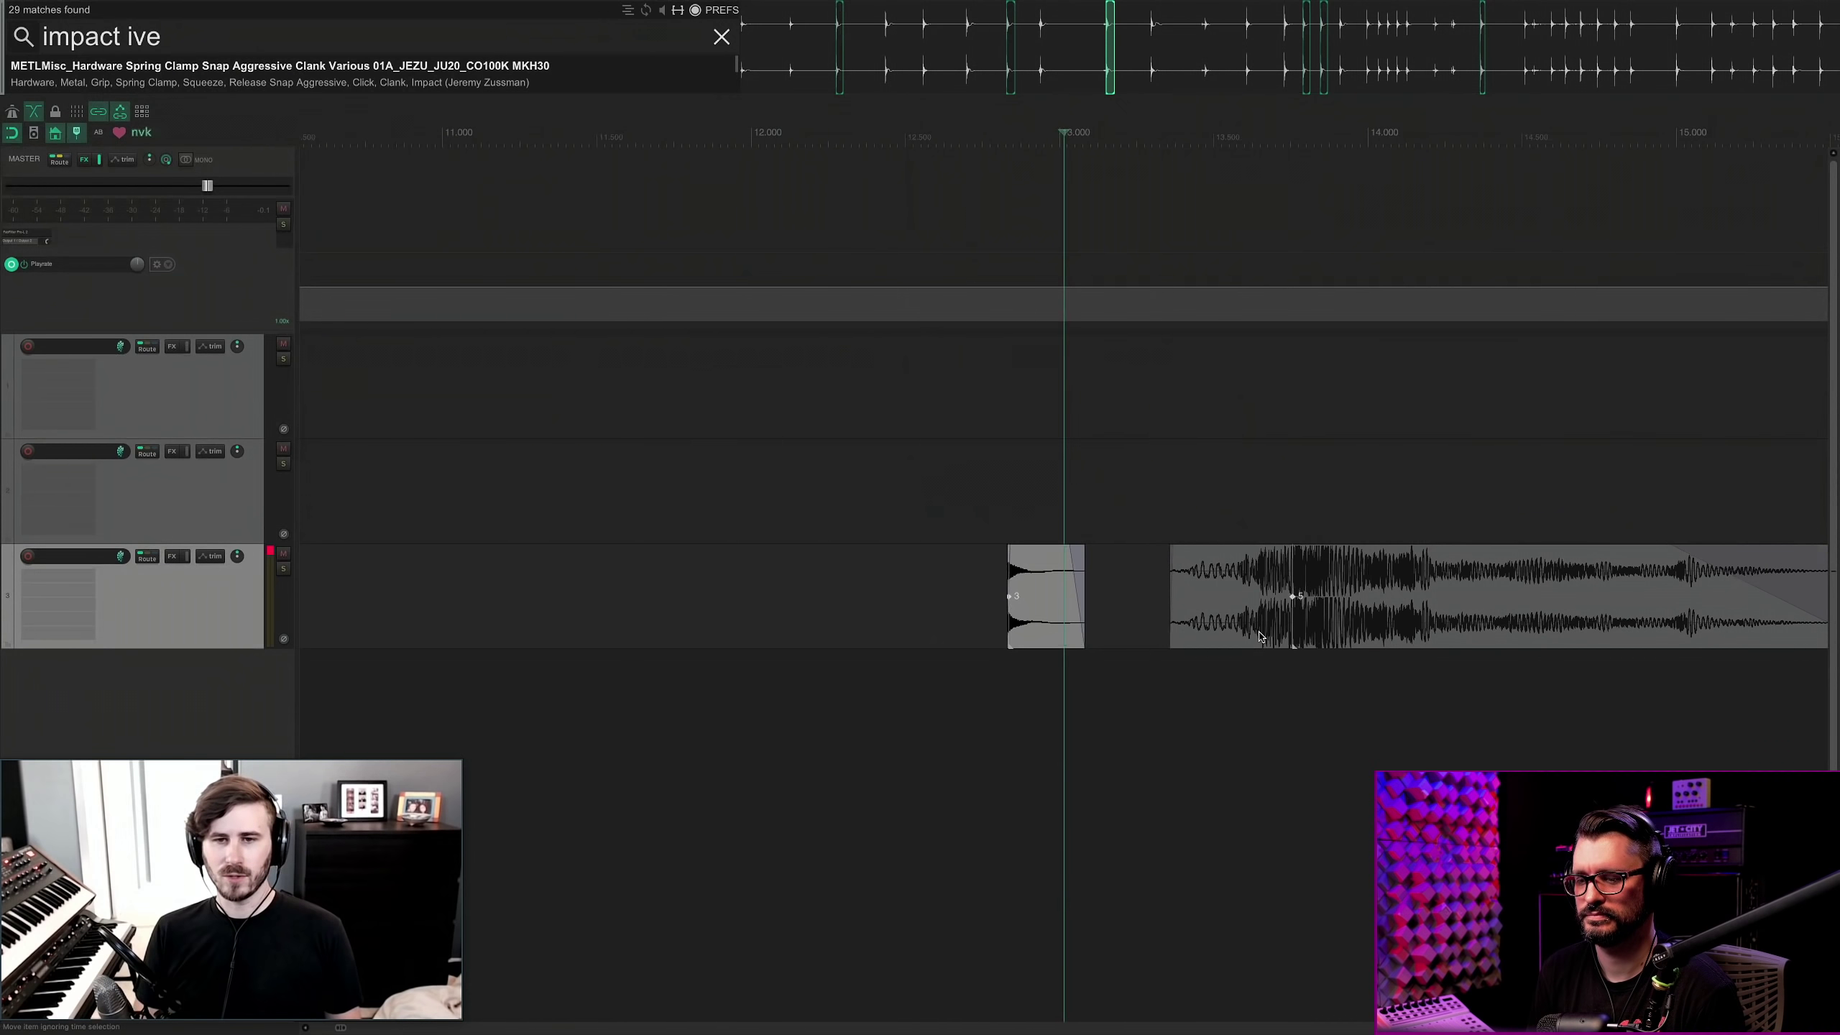
scroll(1462, 576, "down", 6)
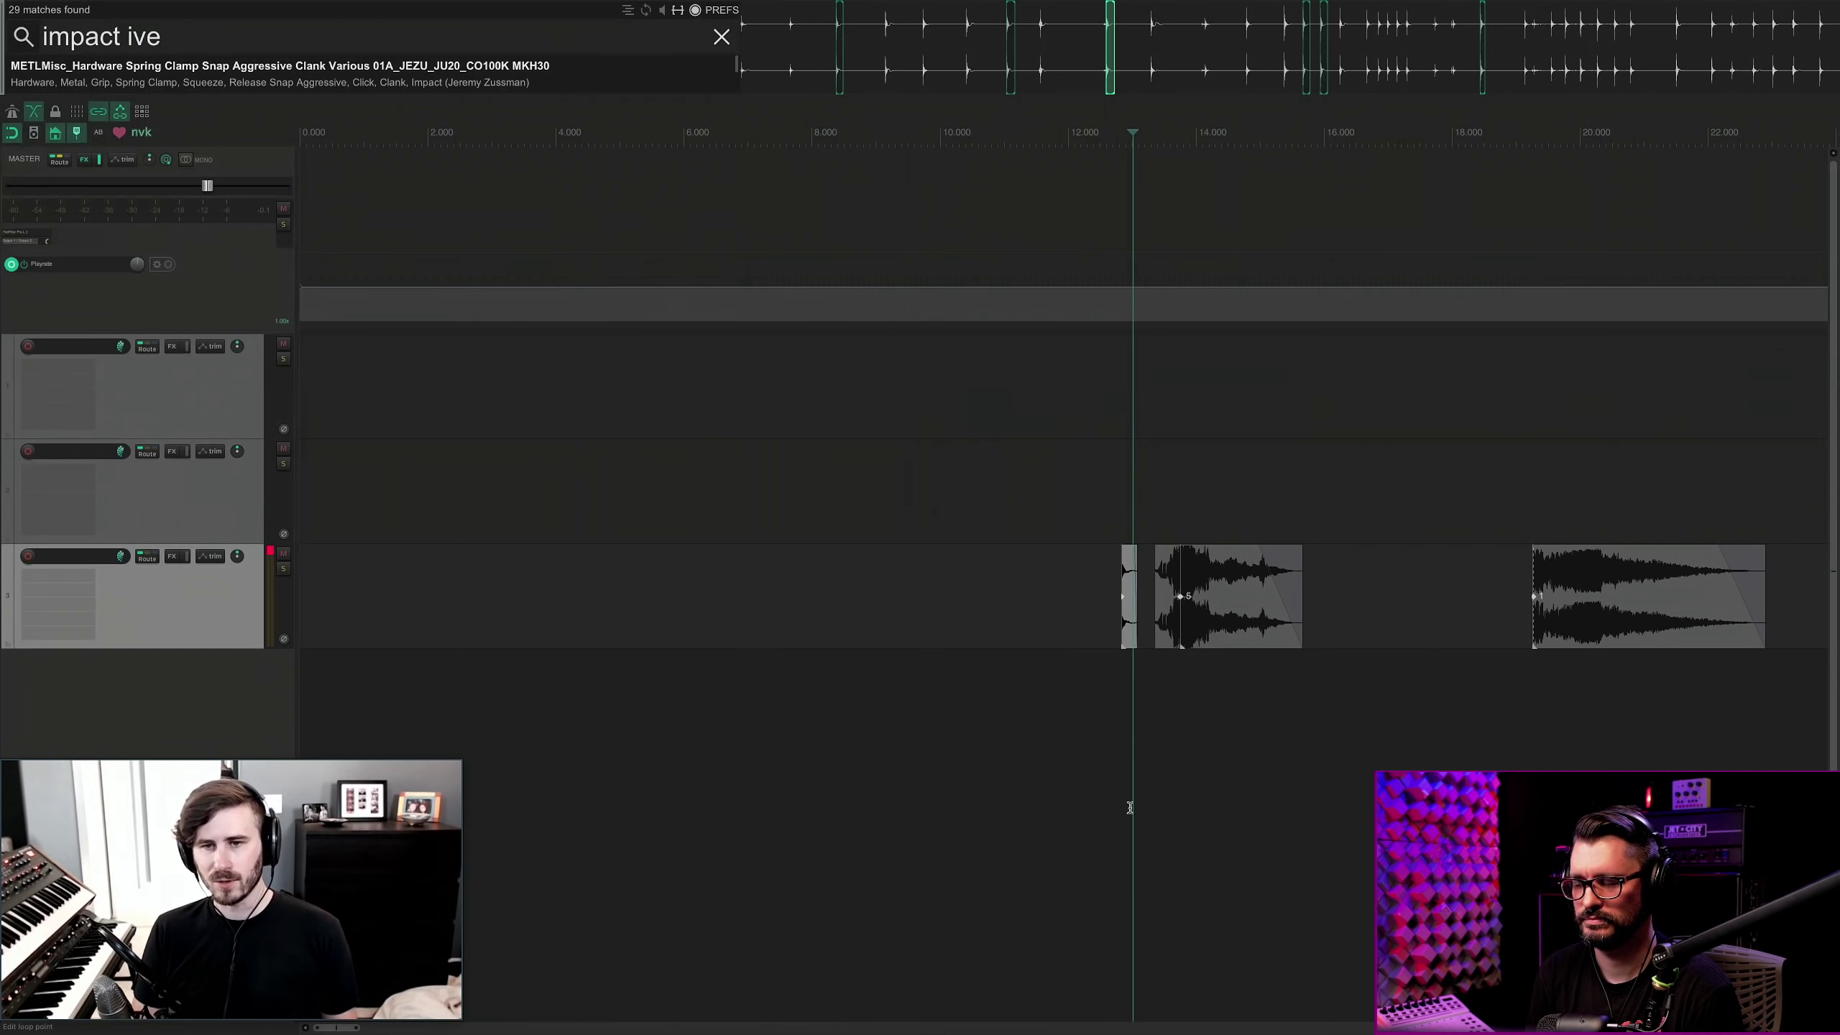
left_click(983, 588)
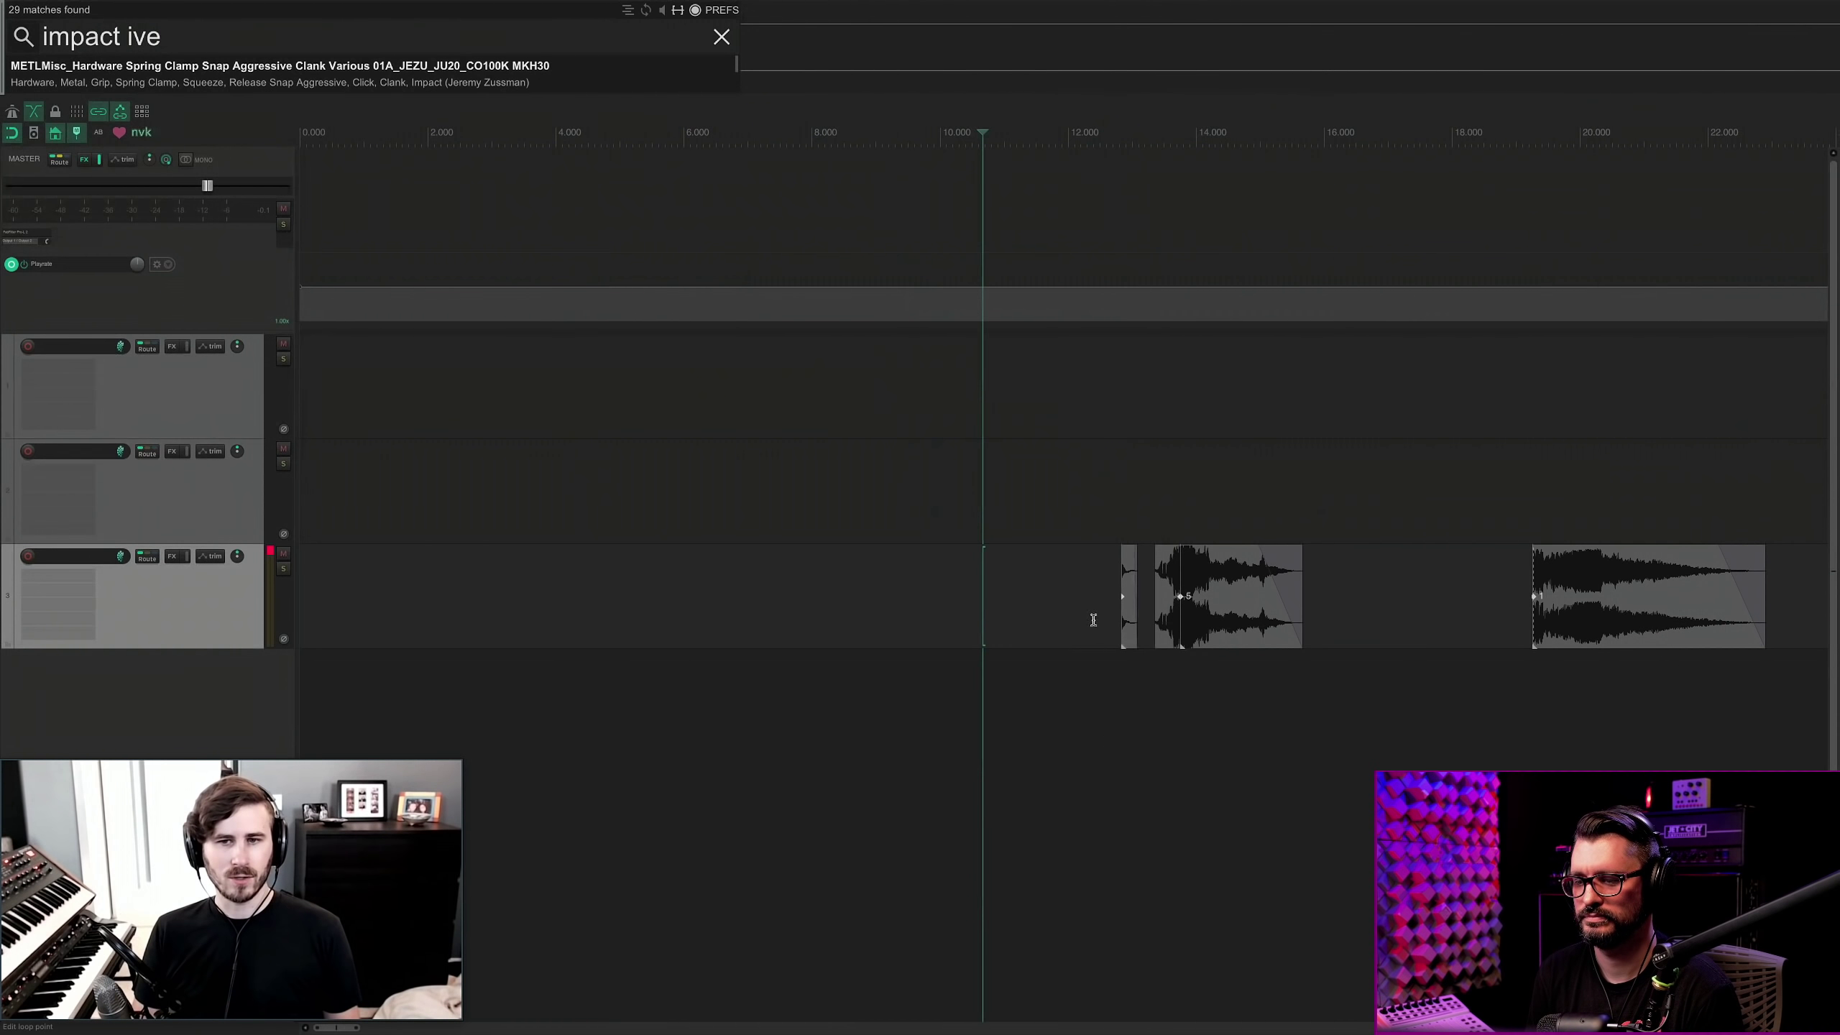
scroll(1053, 590, "down", 2)
scroll(945, 517, "down", 2)
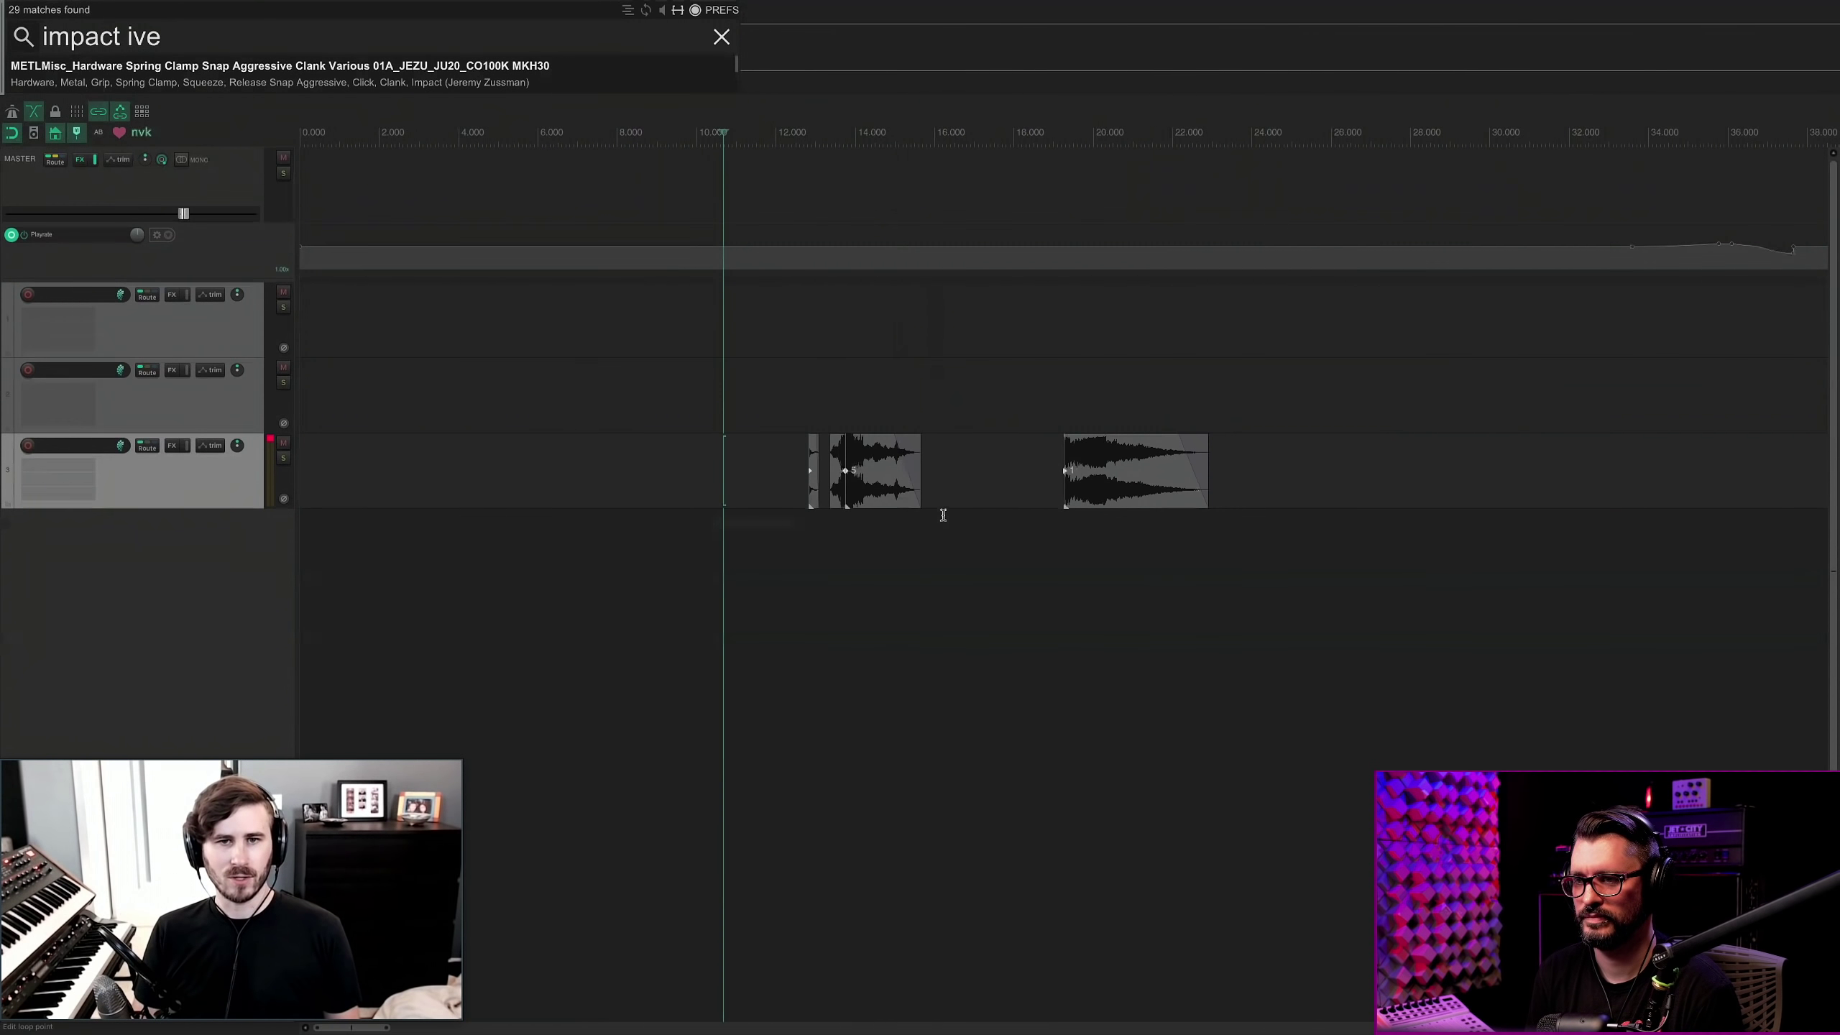
left_click(770, 471)
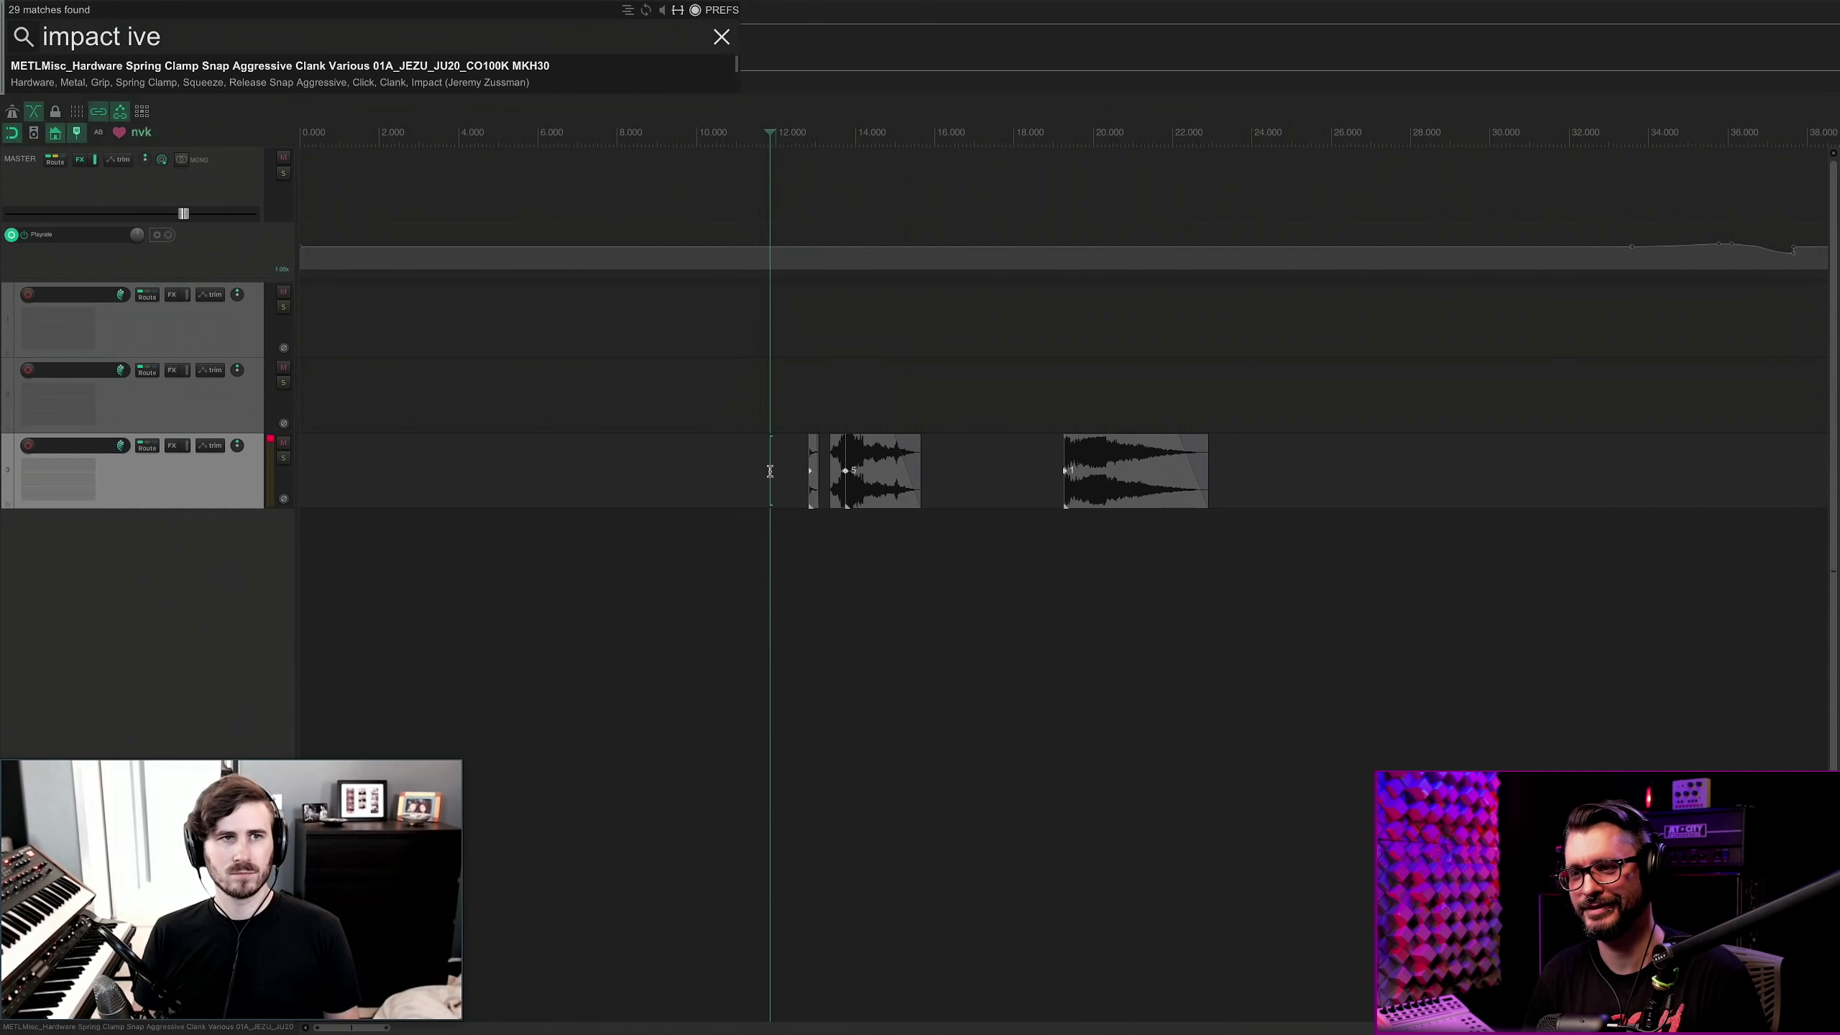
Clear the media search text and select the short clank item on the third track.
key("Escape")
left_click(811, 504)
scroll(806, 505, "up", 1)
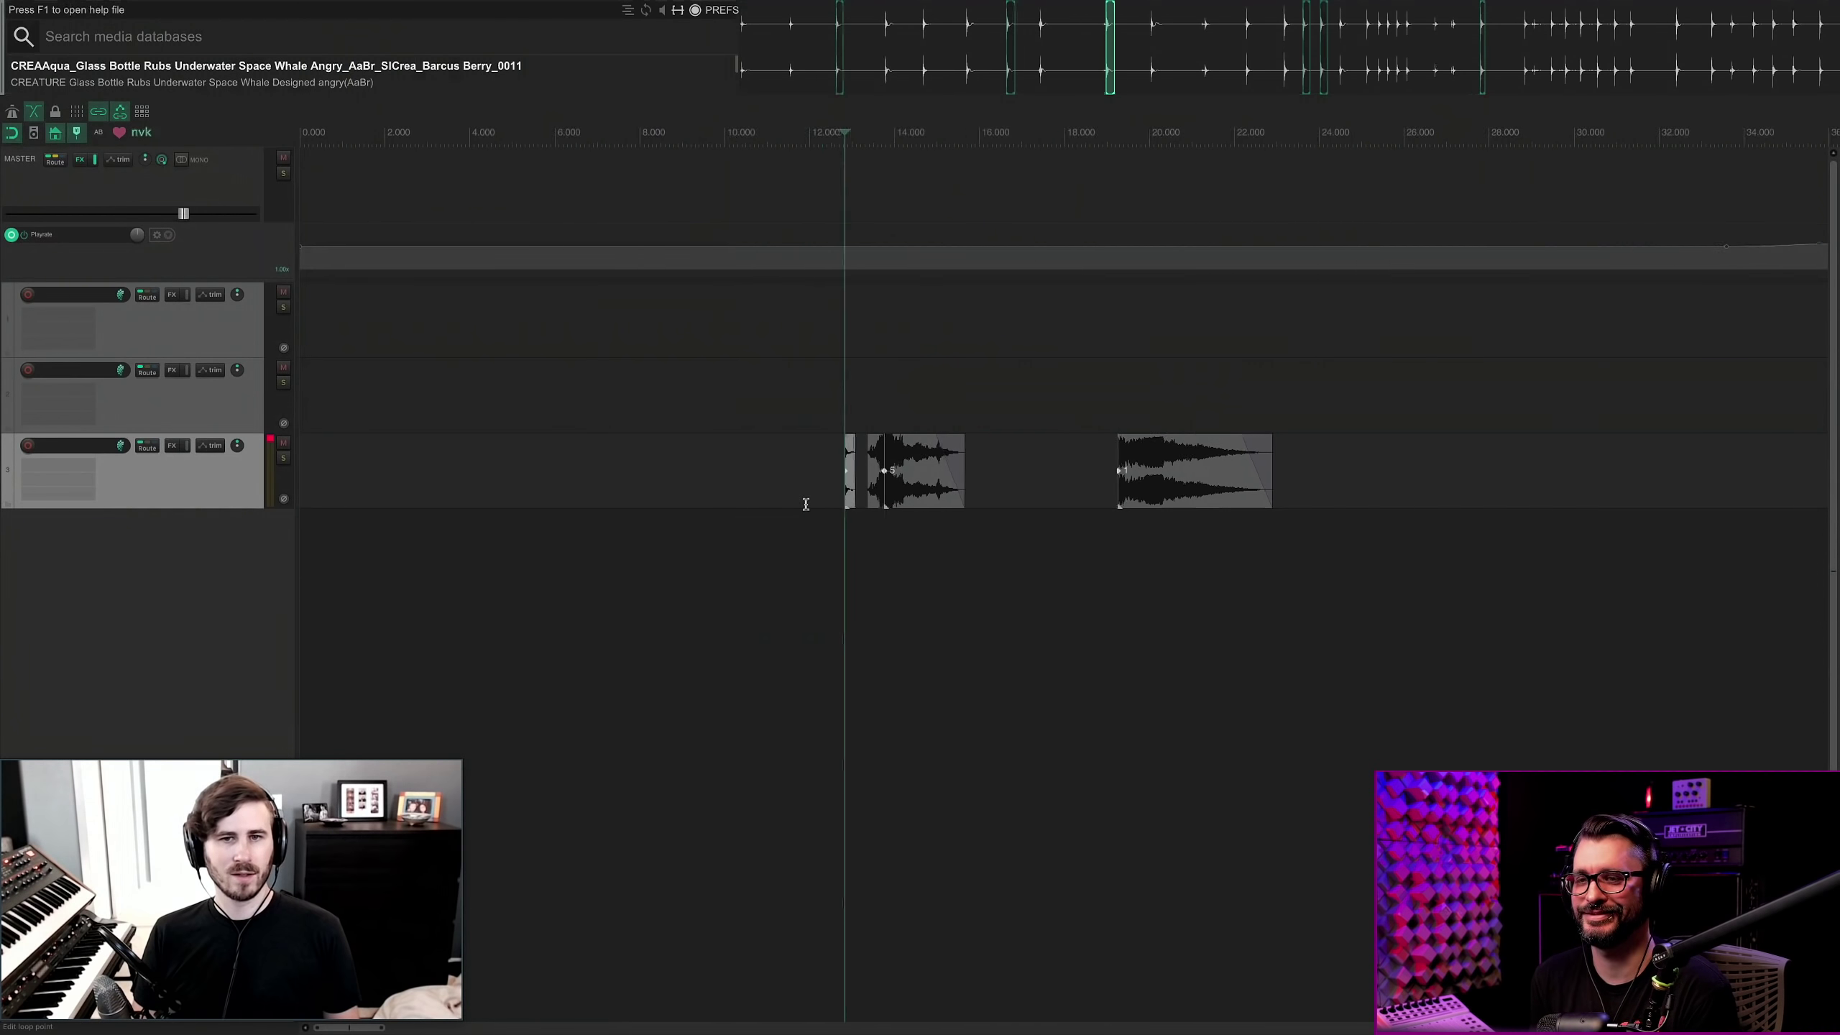
scroll(806, 505, "up", 5)
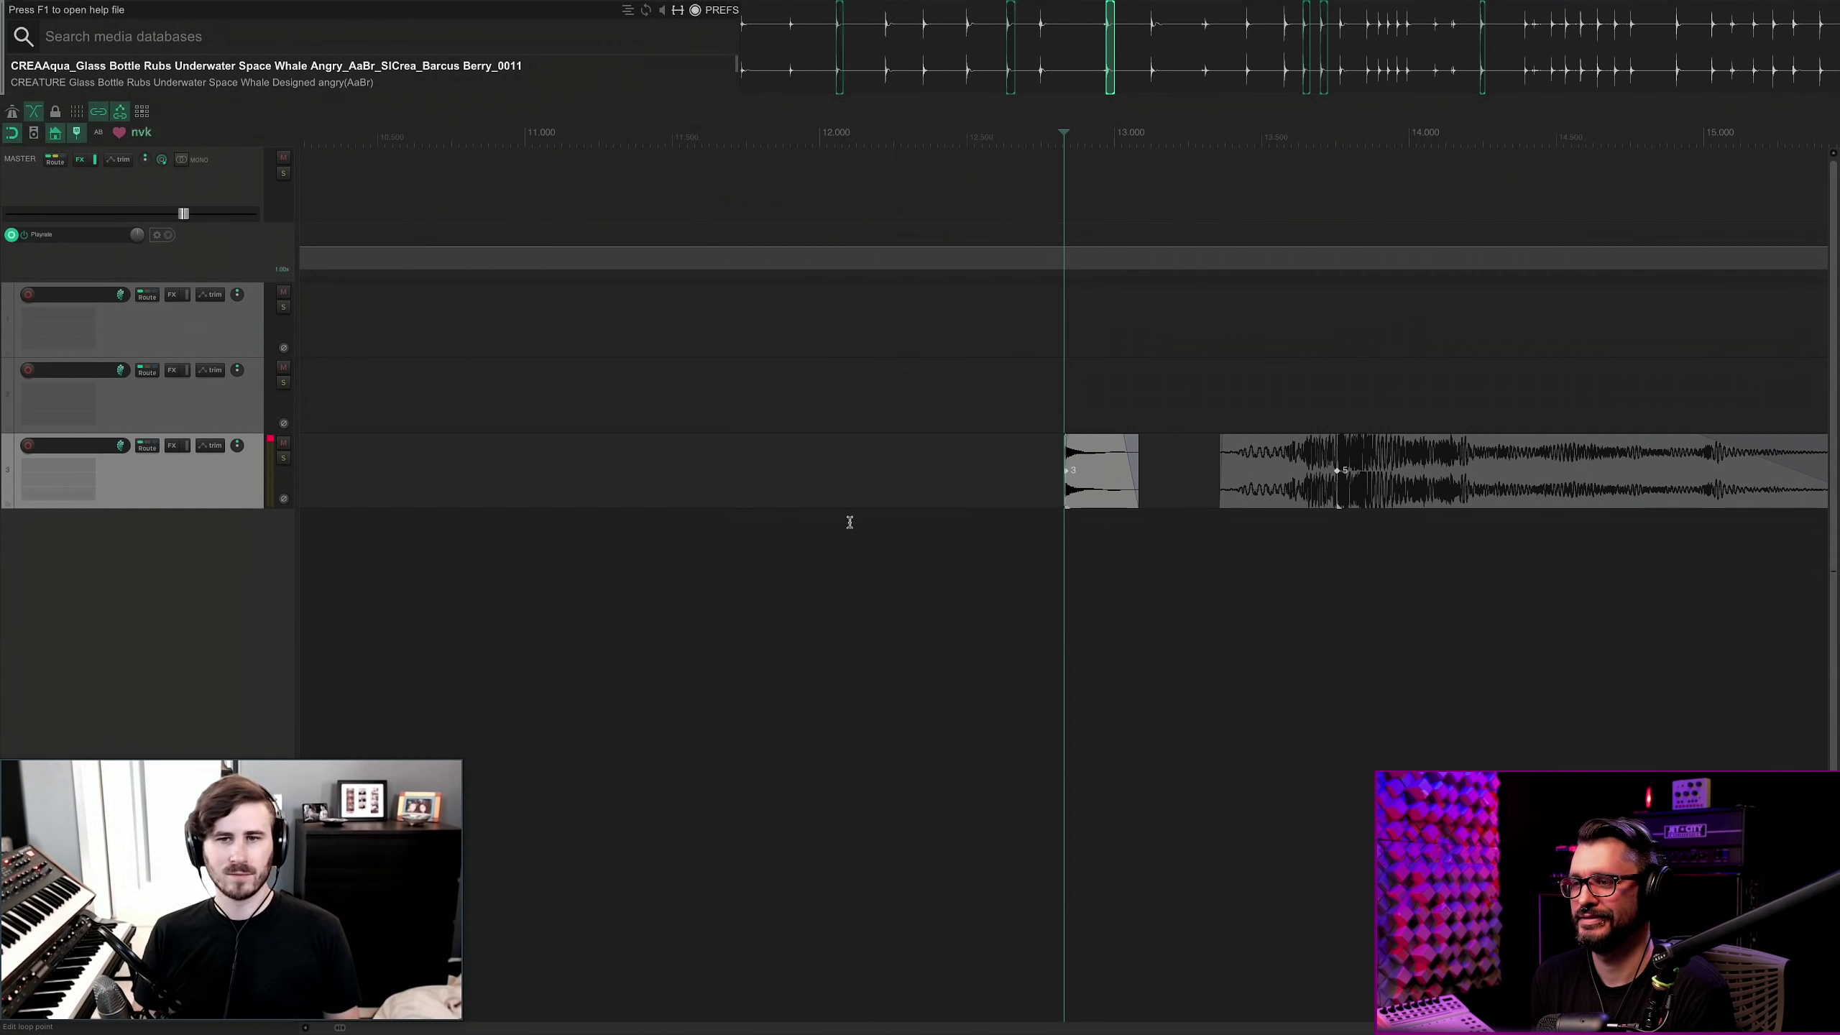
scroll(1309, 646, "down", 1)
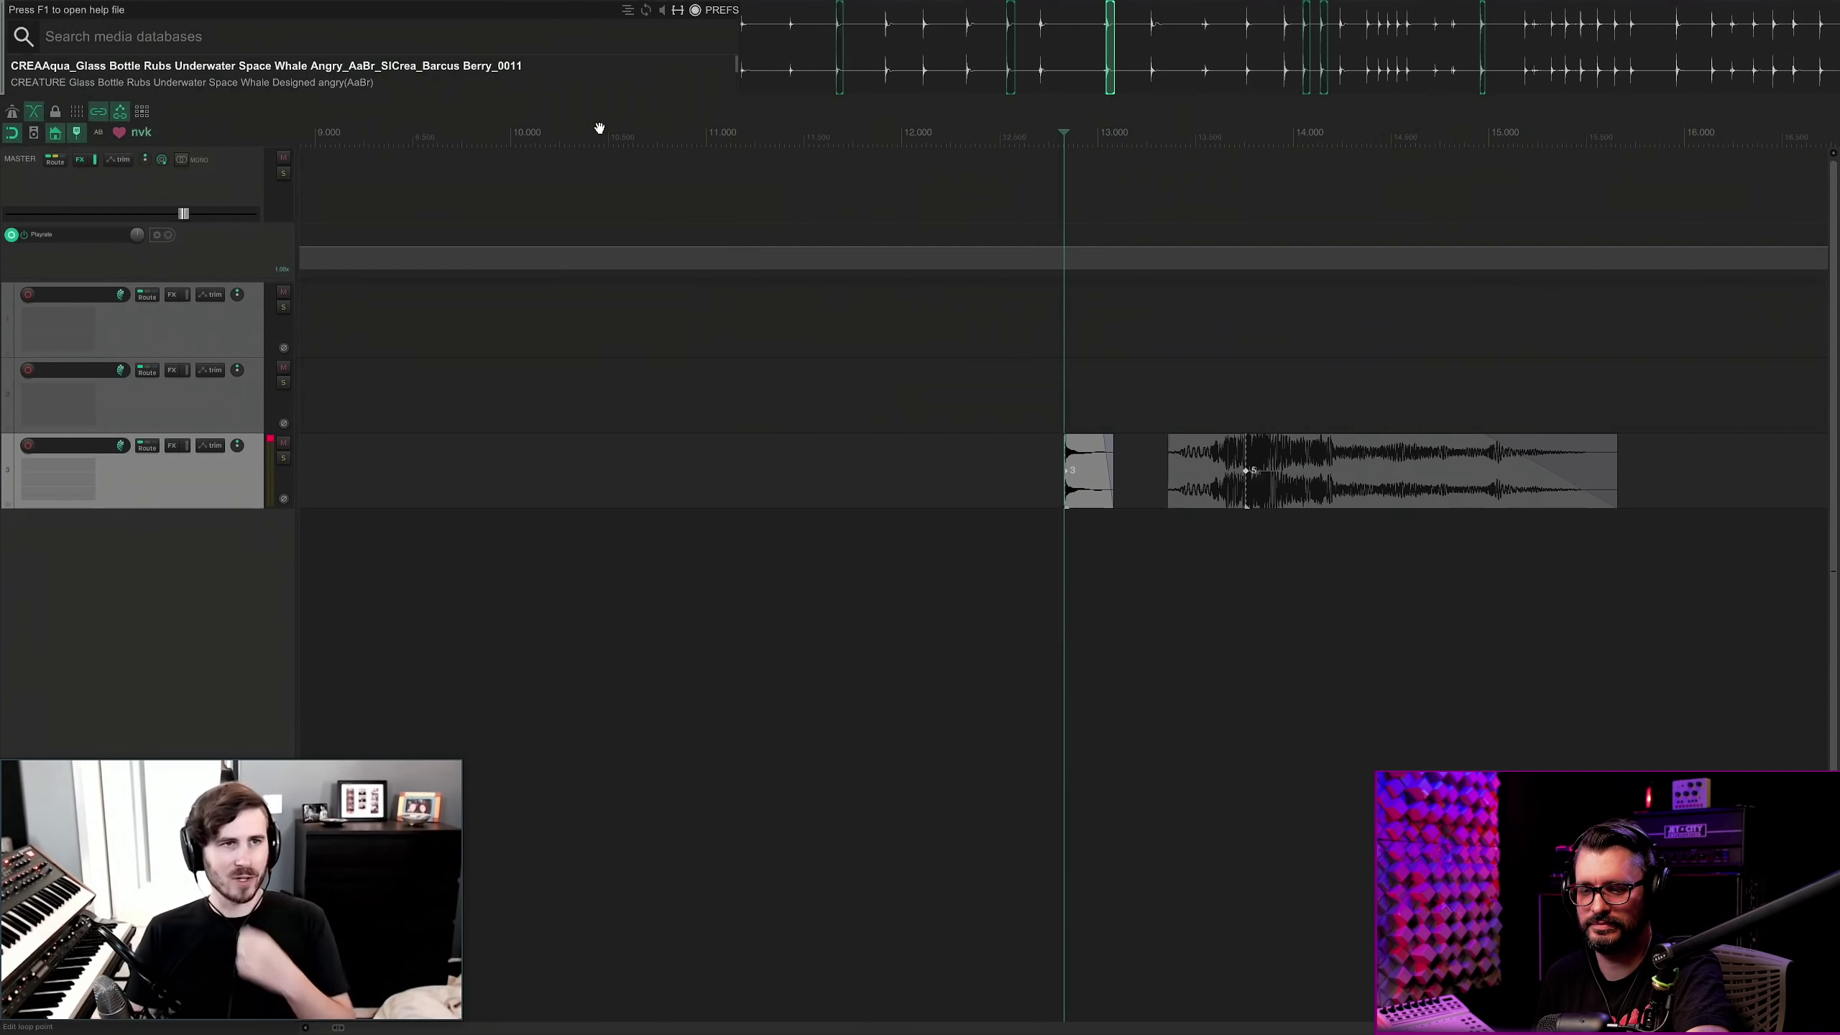
Stack the three items on adjacent tracks, aligned at the earlier explosion, and swap all of them for random new sounds.
left_click(152, 328)
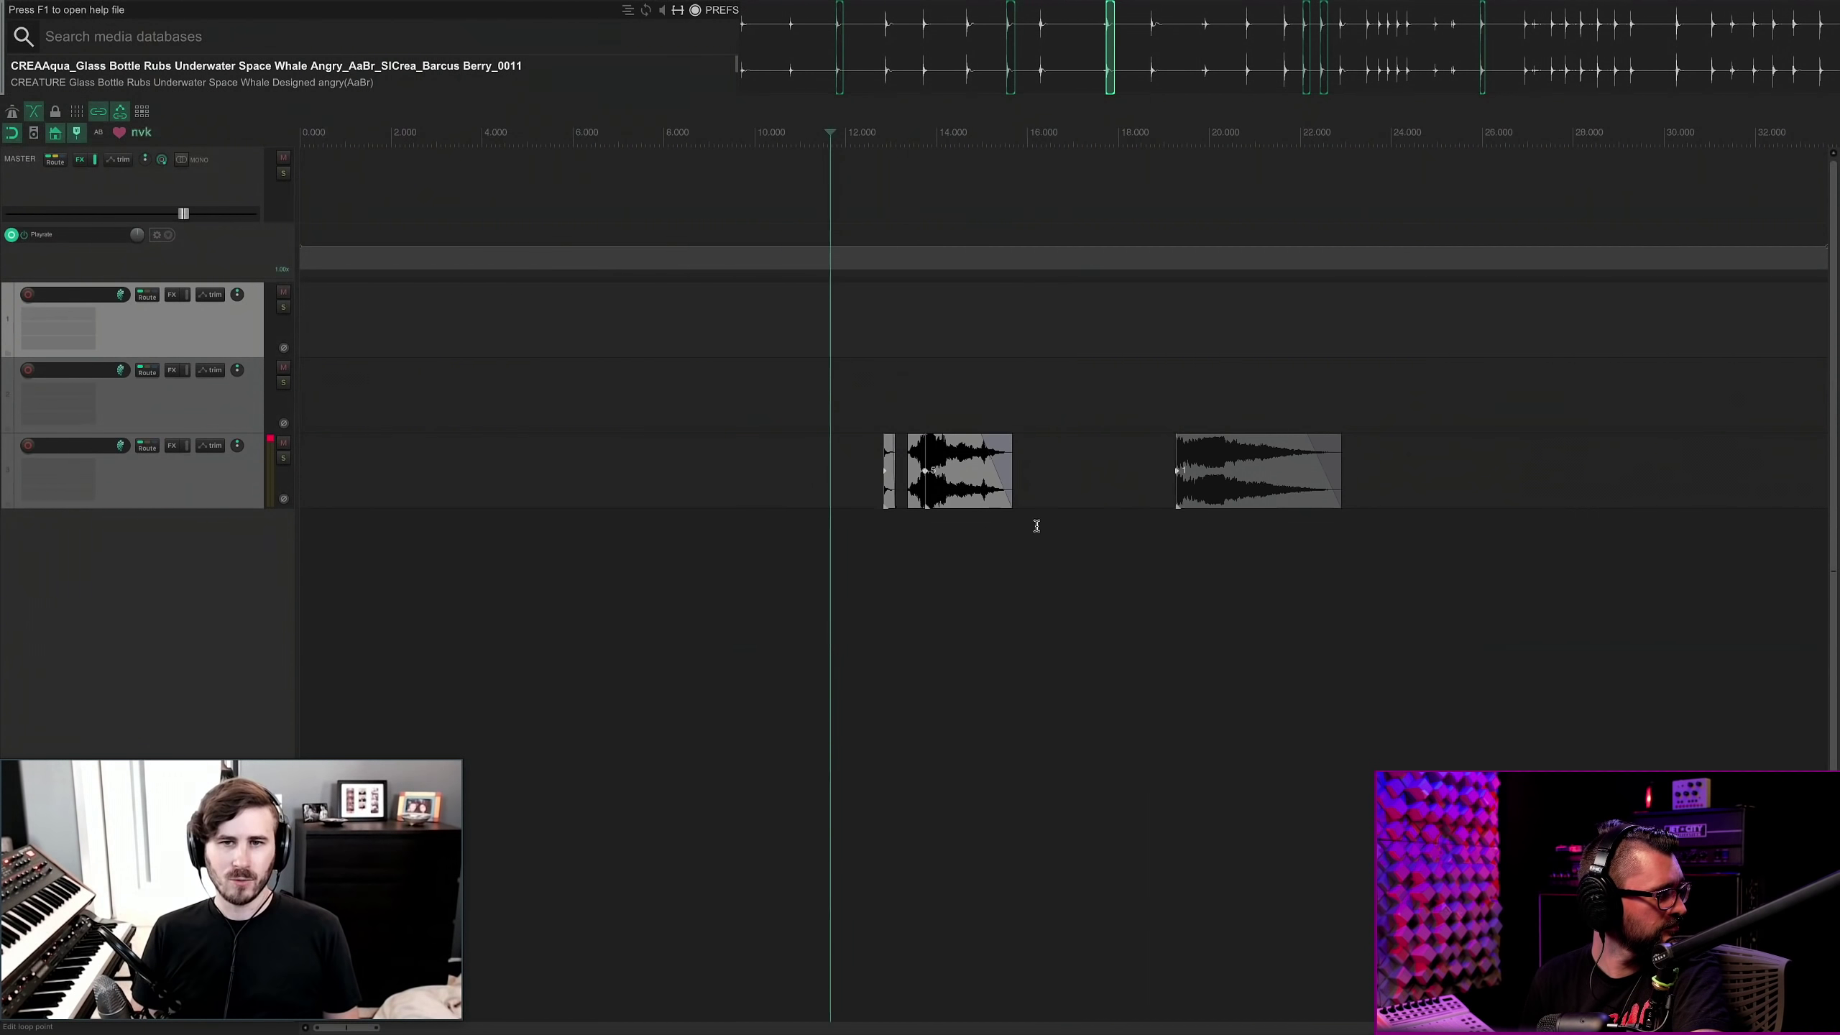
left_click_drag(1206, 450, 913, 621)
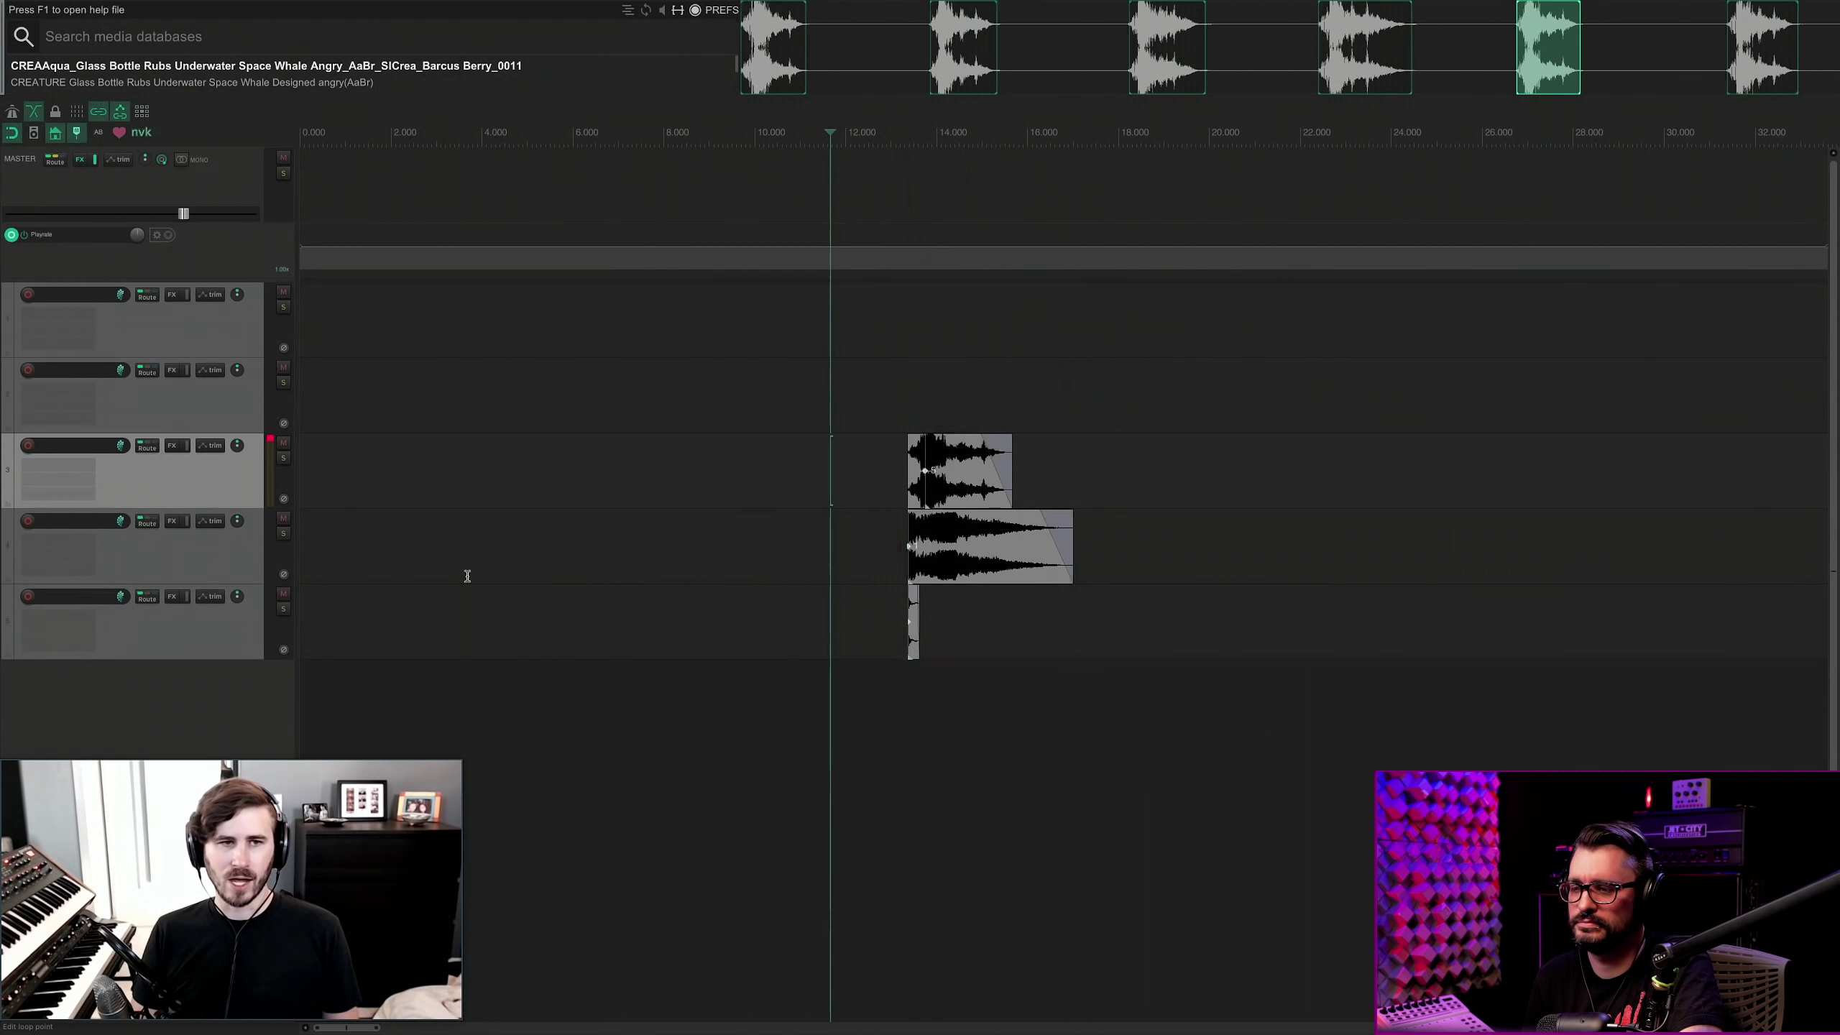
key("r")
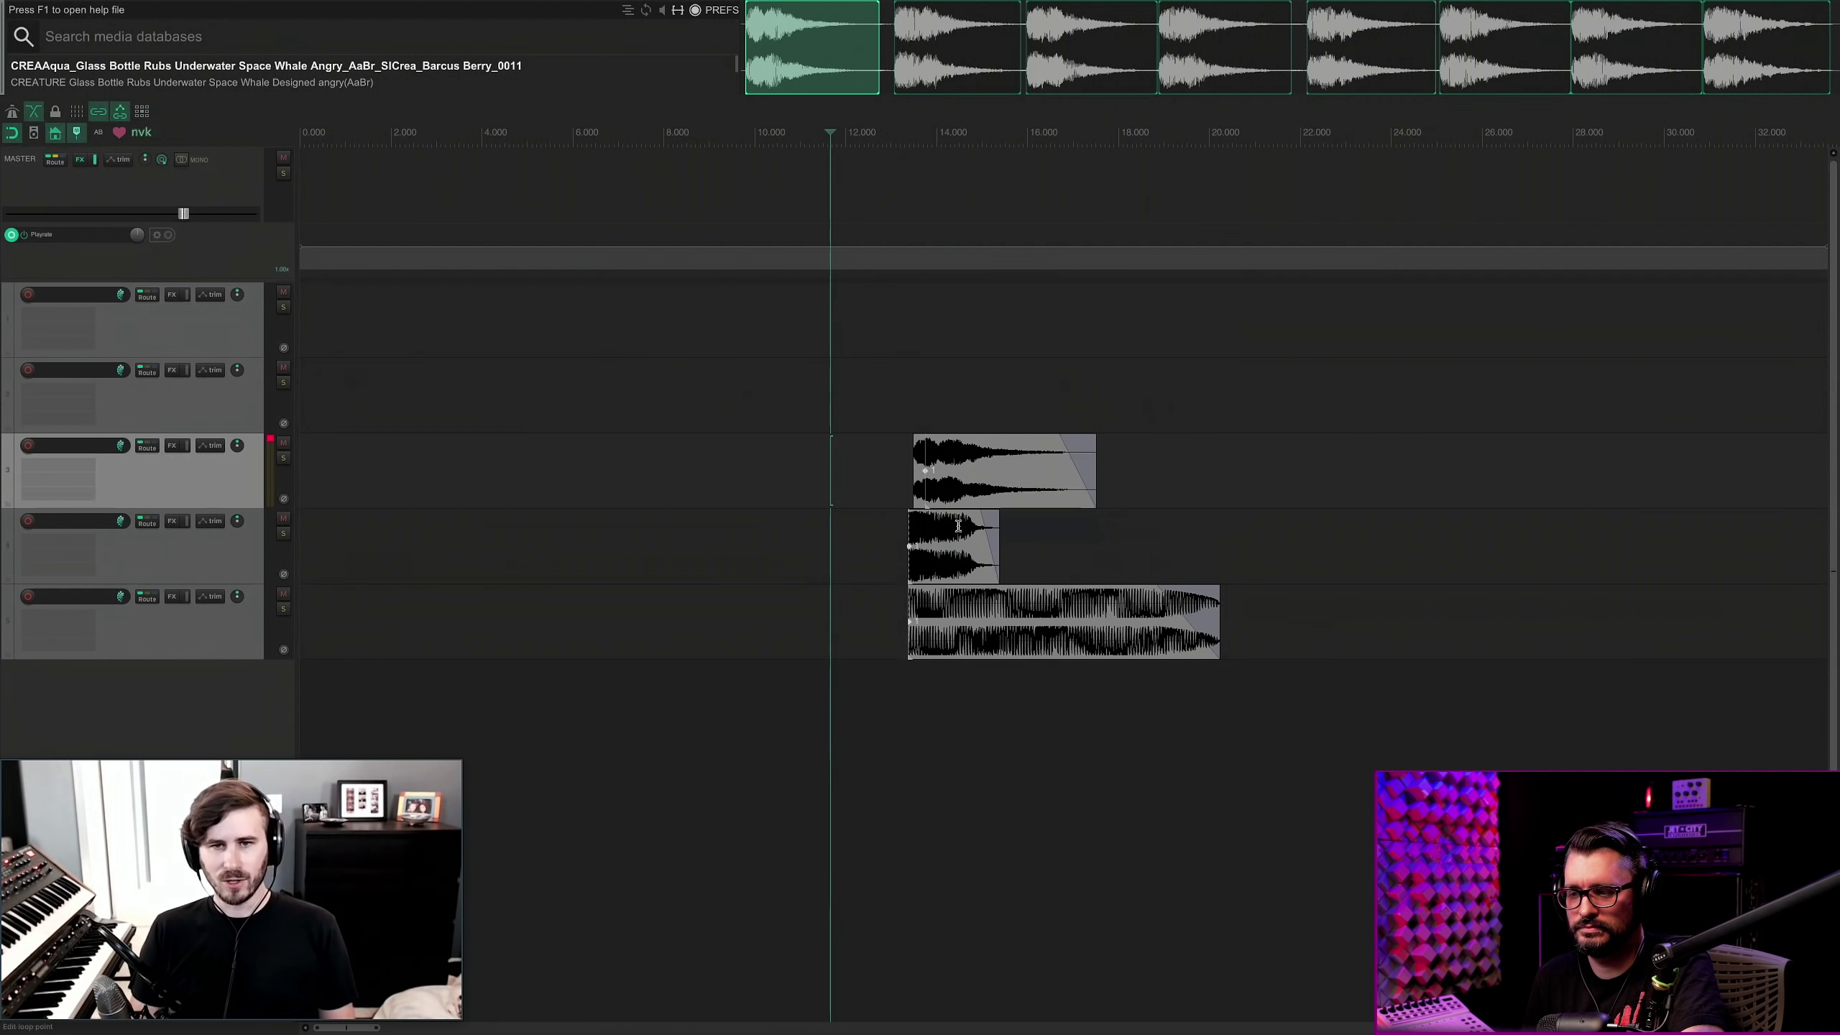
Add the Nvk_TREMOLO effect to the third track and the VST3 MVocoder to the fourth track with Quick Adder.
key("ctrl+space")
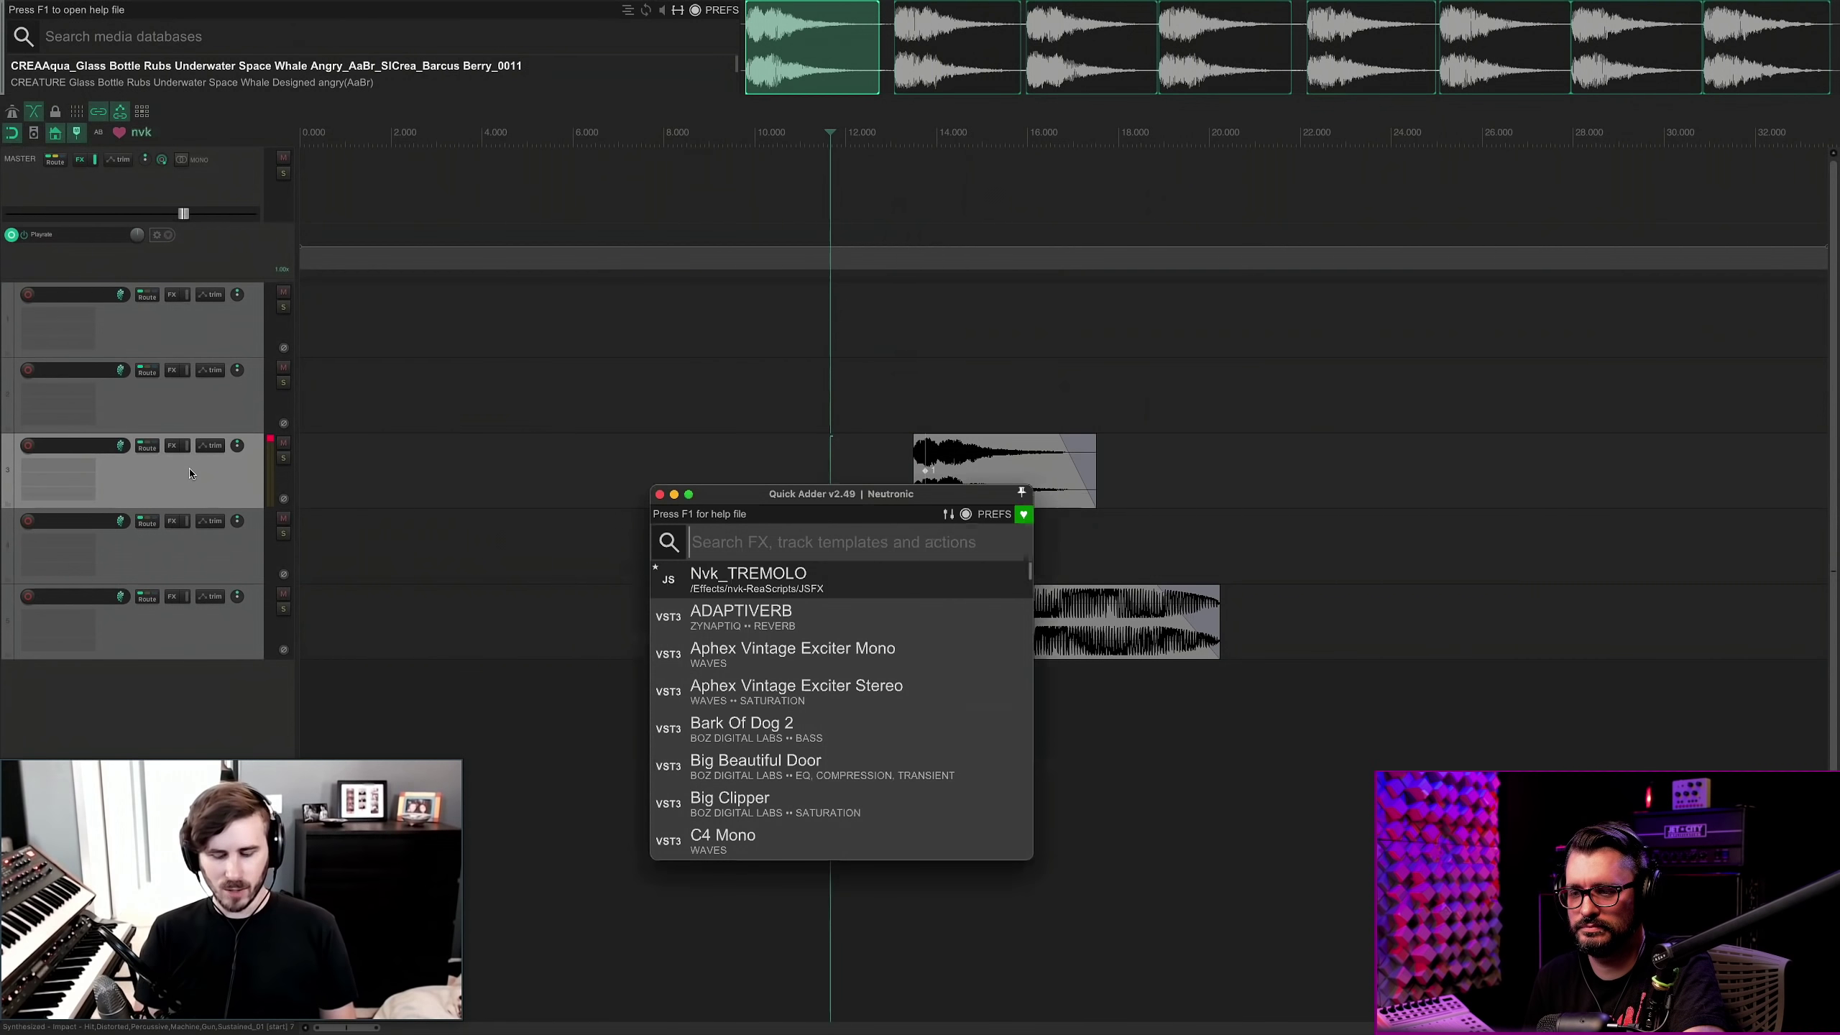
key("Return")
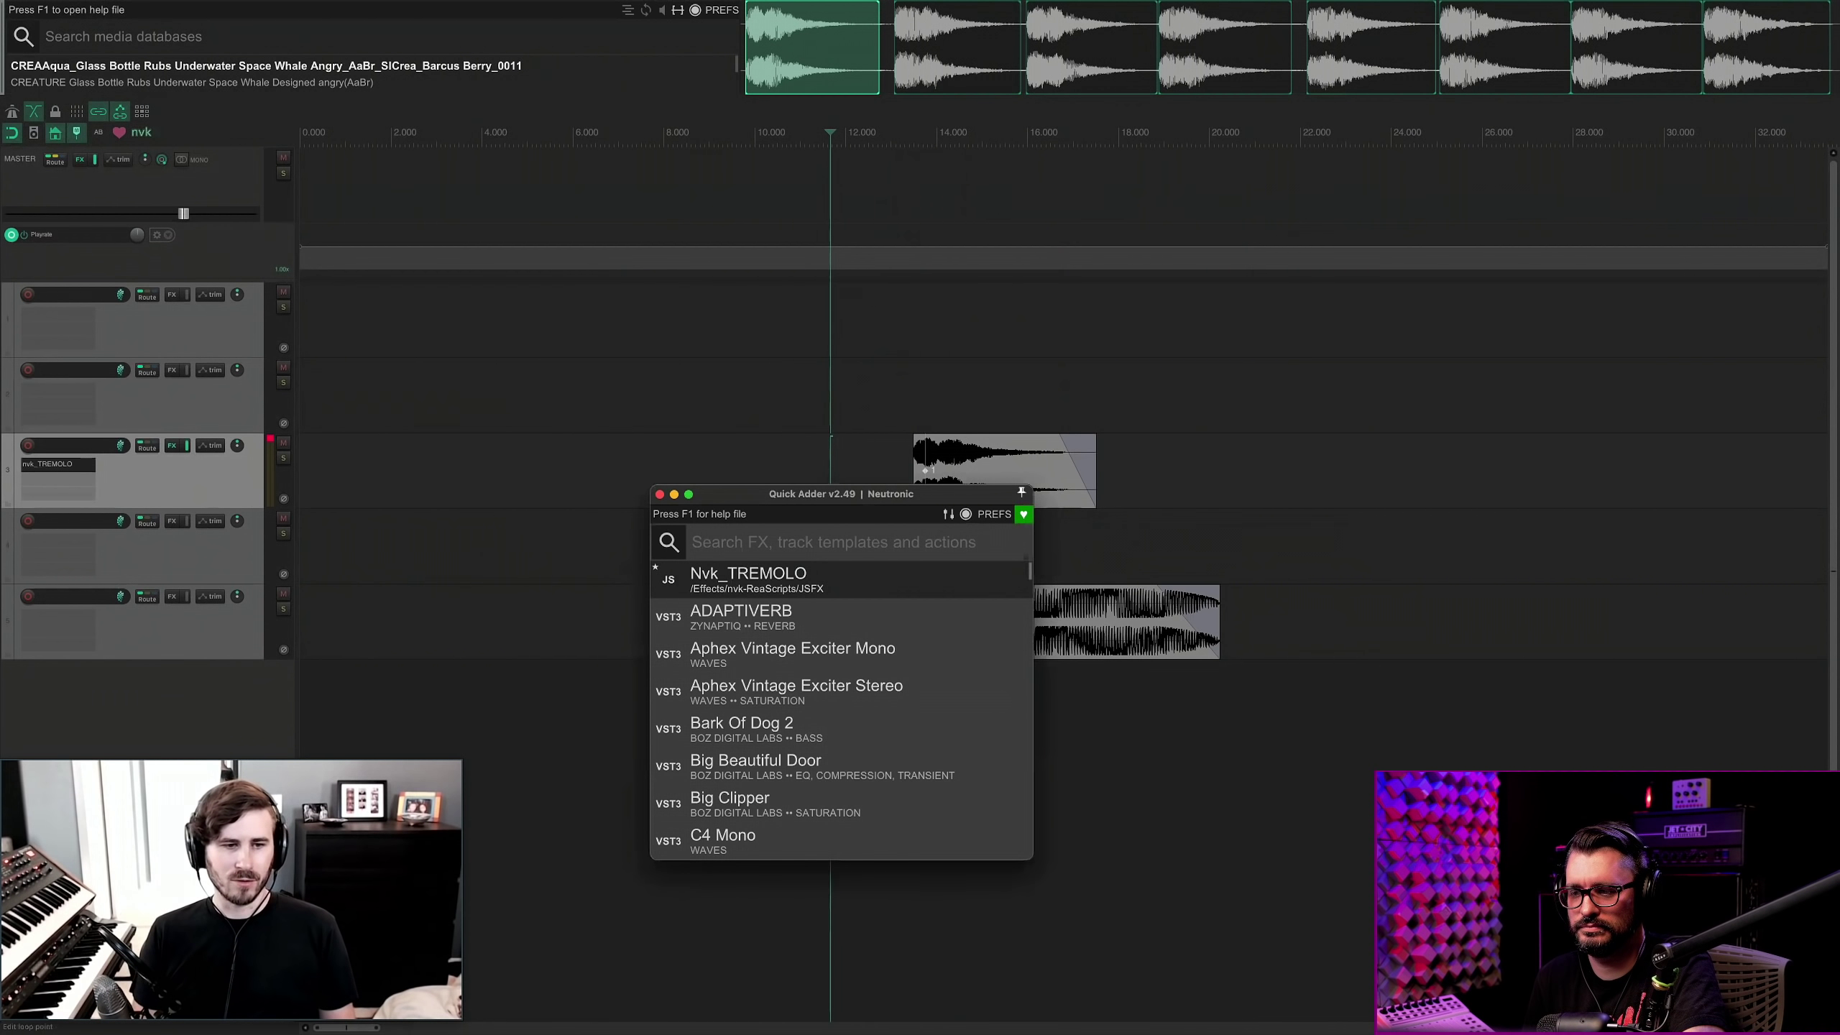
left_click(172, 556)
key("ctrl+space")
type("mvoc")
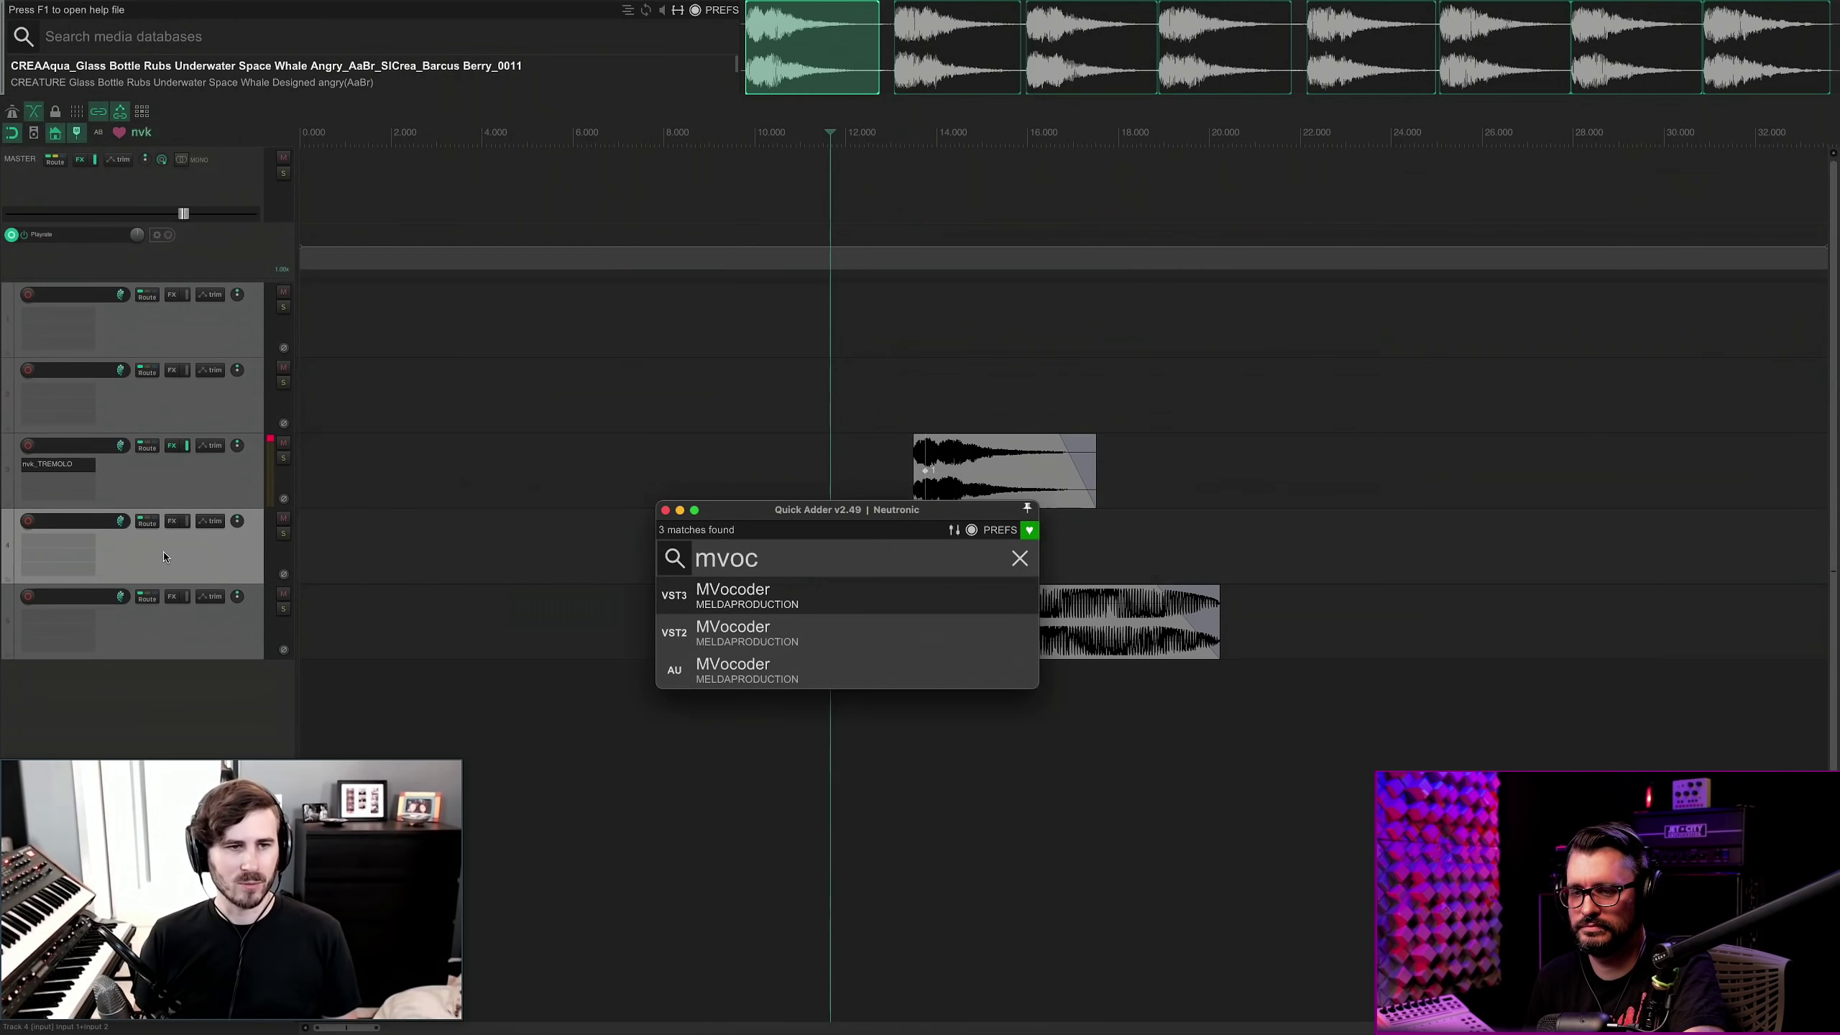
key("Return")
Close Quick Adder and the MVocoder window, then place the edit cursor just before the three layered items.
left_click(1283, 723)
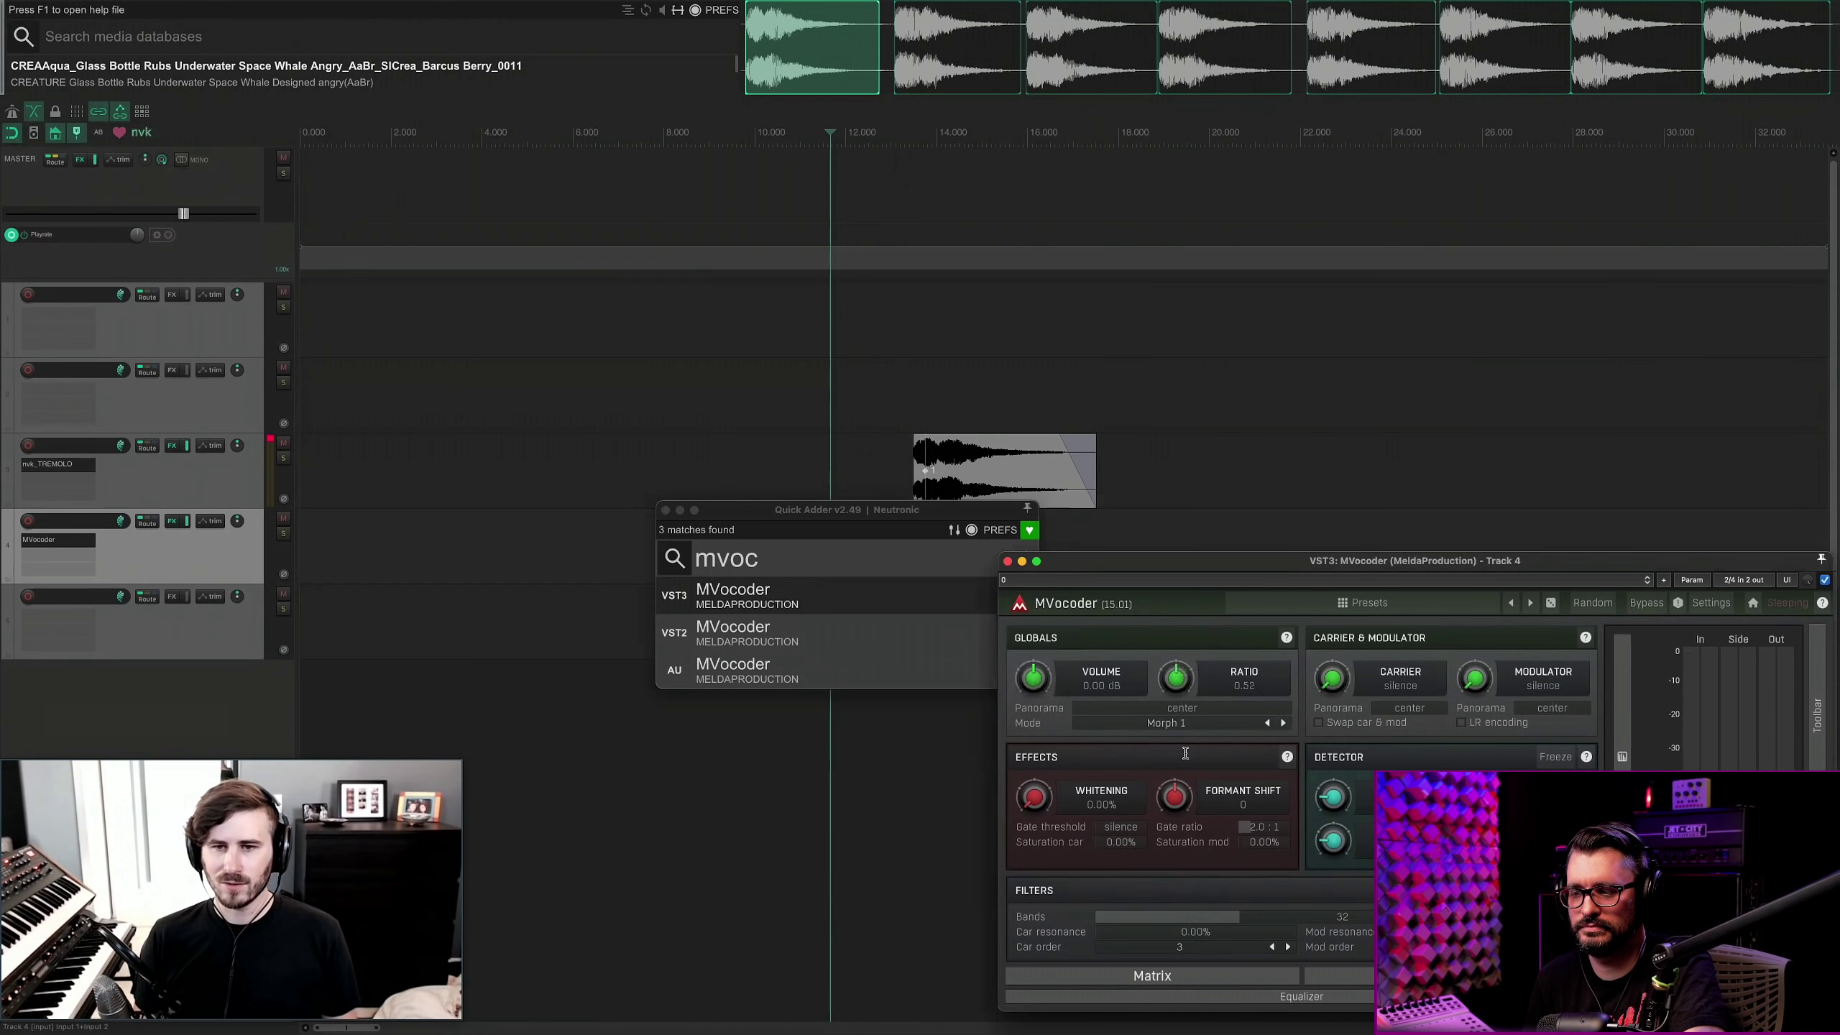
left_click(665, 510)
left_click_drag(1280, 571, 806, 495)
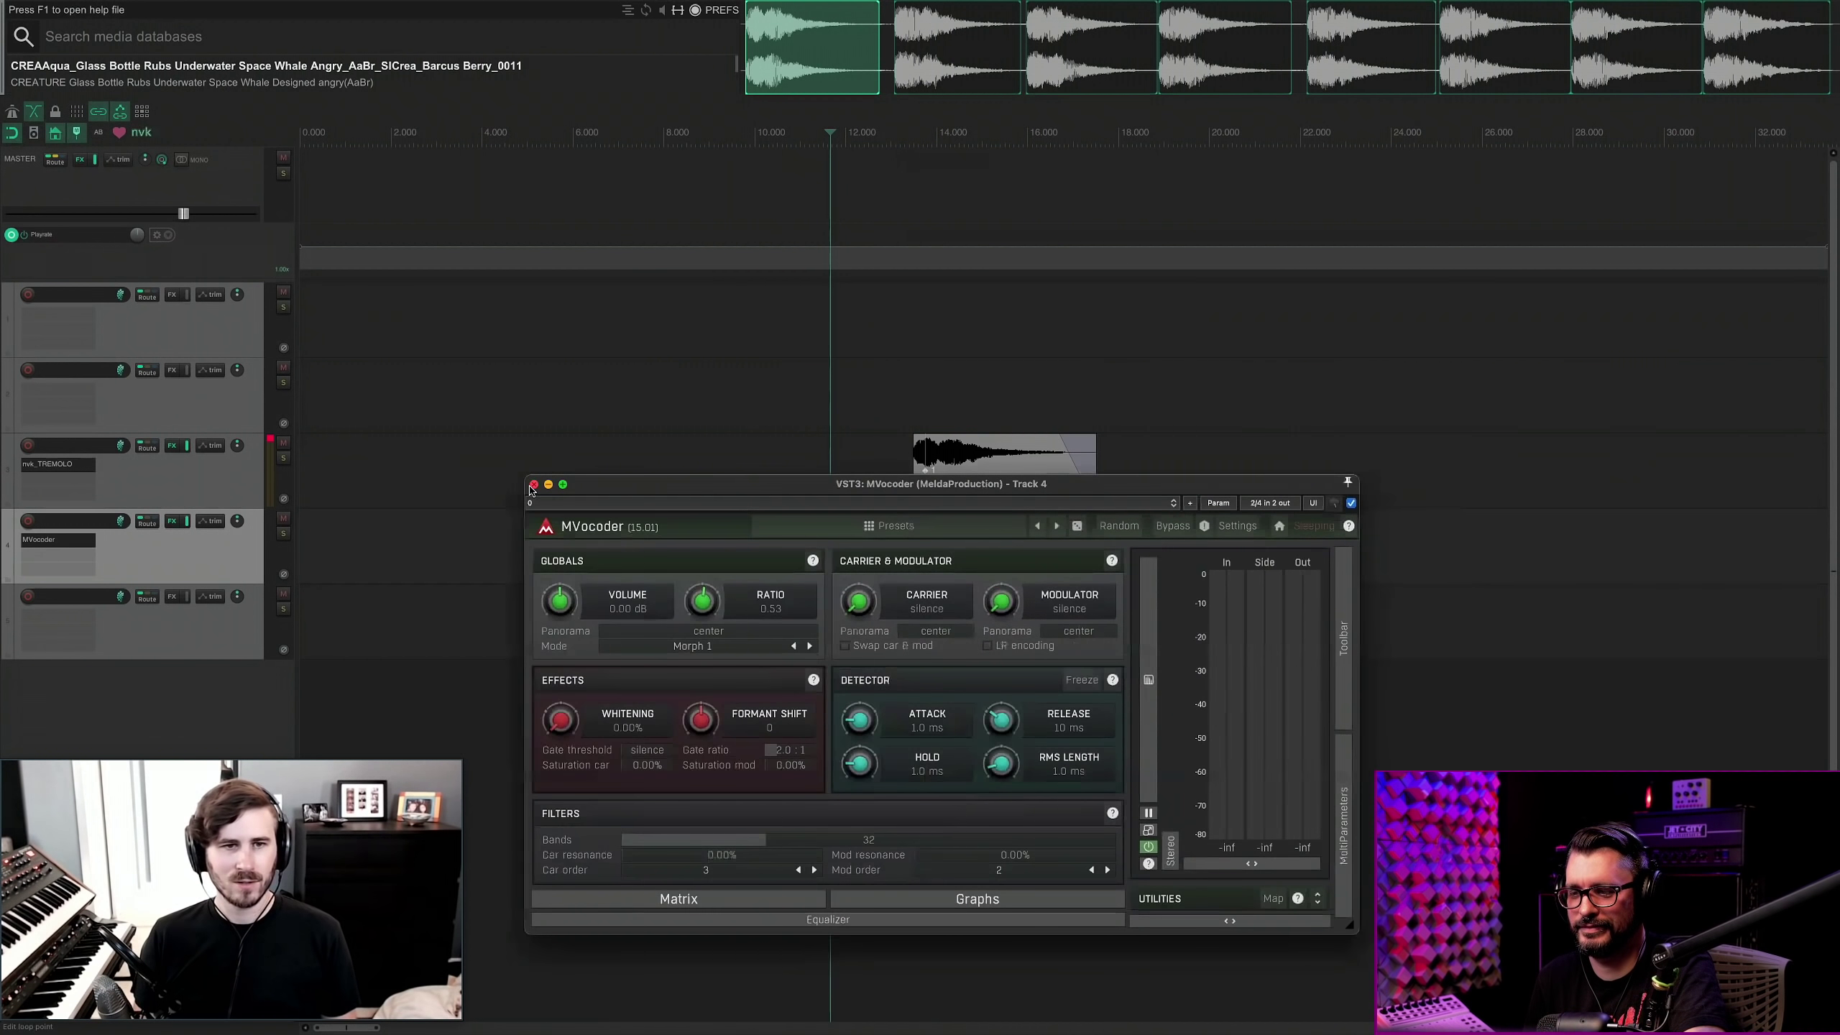
left_click(534, 486)
left_click(531, 477)
left_click(875, 543)
left_click(899, 549)
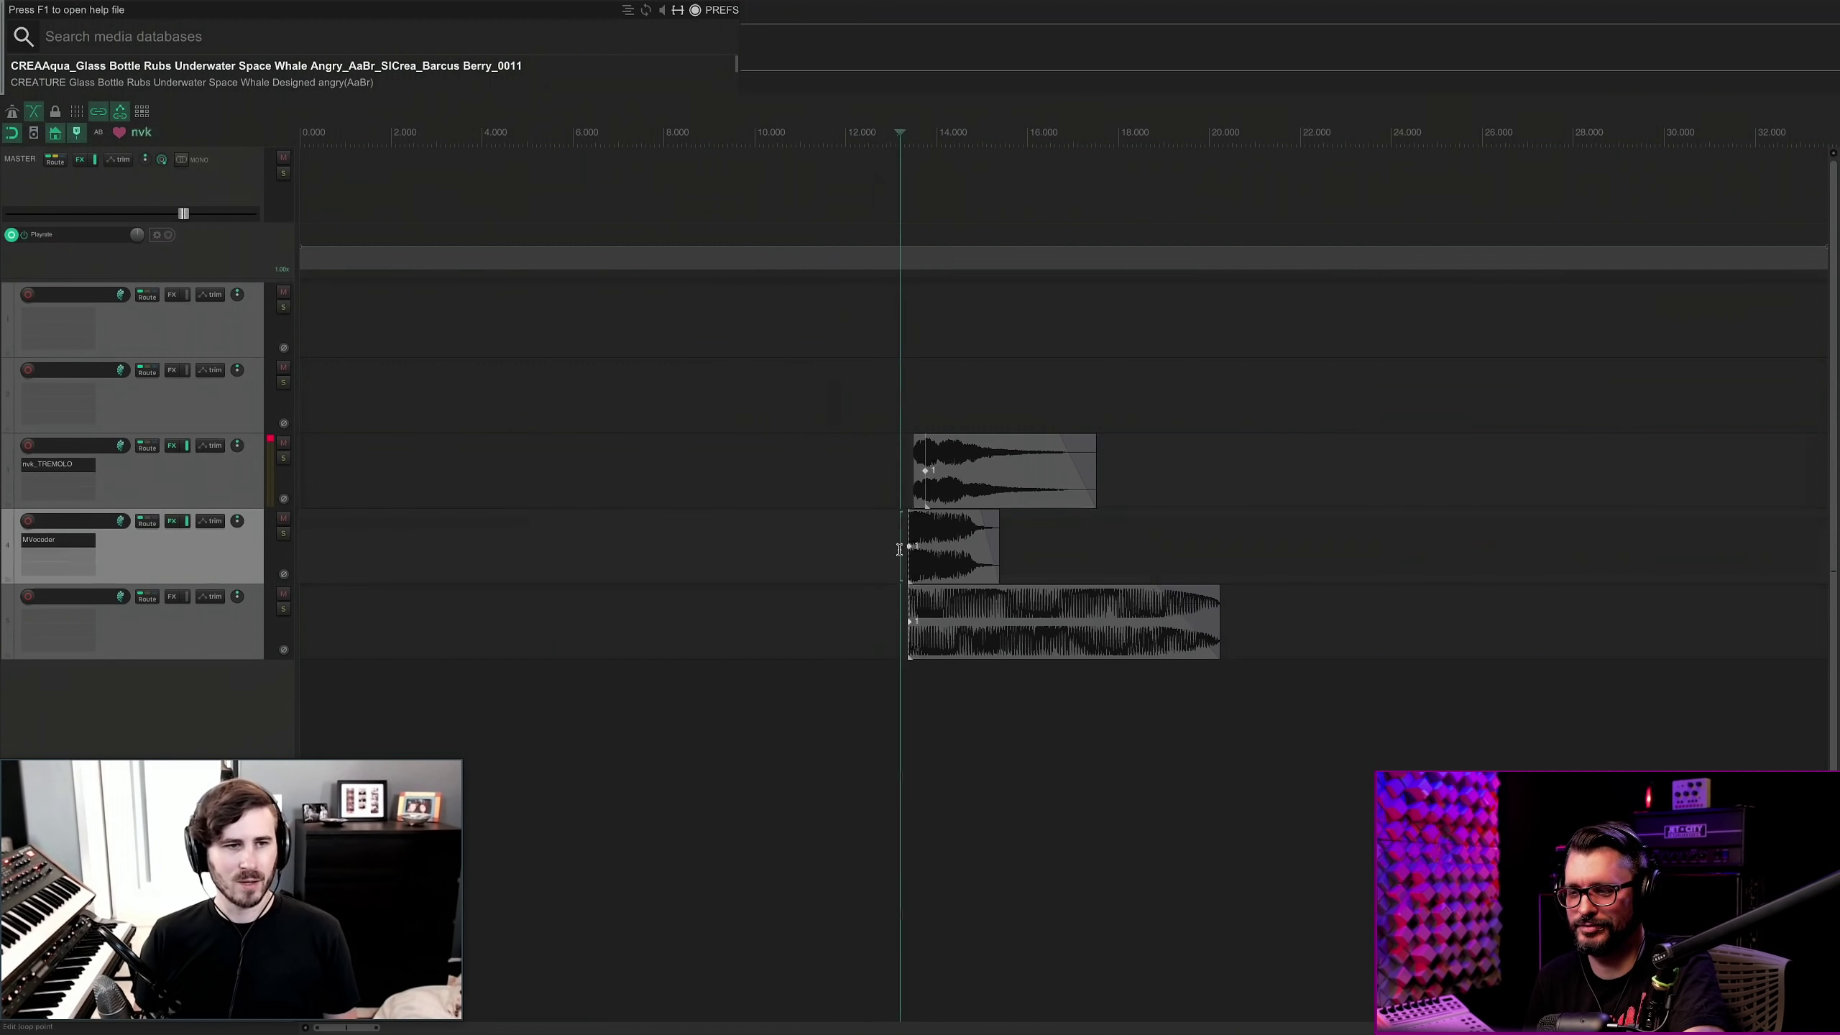
Solo the fourth track and audition its MVocoder effect with the Ratio at 0.50, closing the effect window at the end.
key("F6")
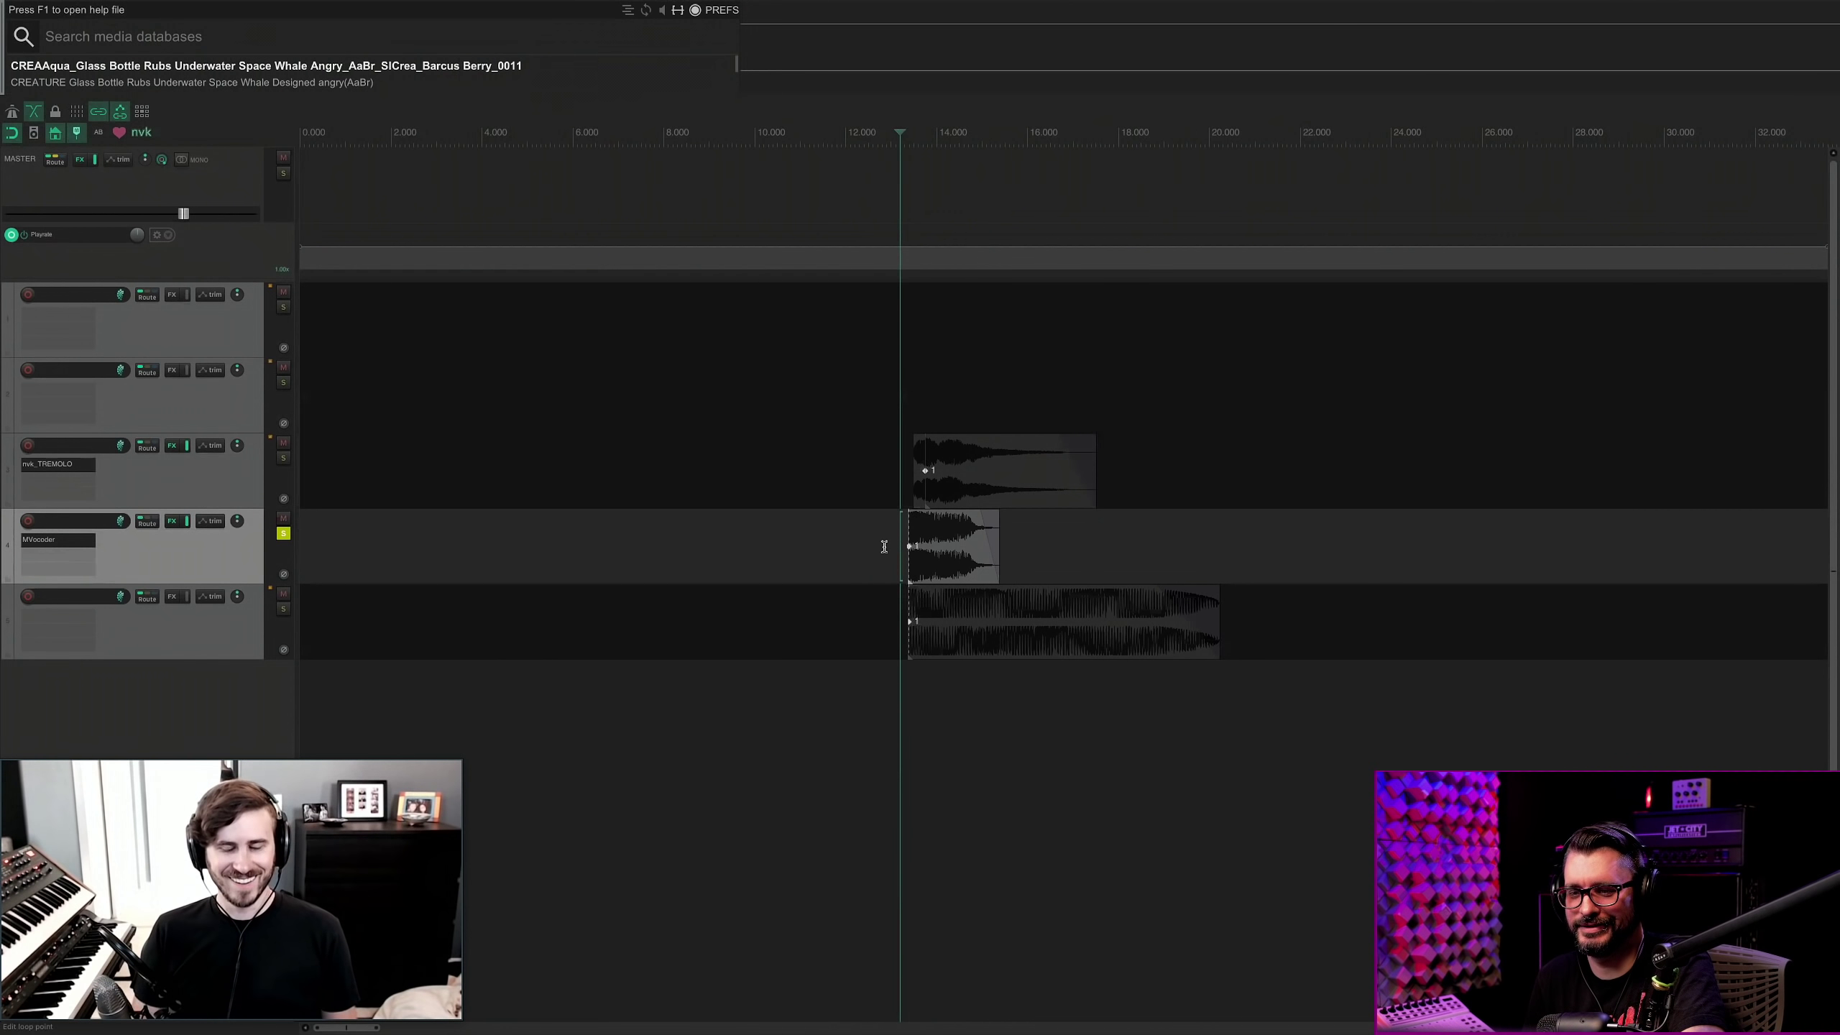
key("shift+f")
key("space")
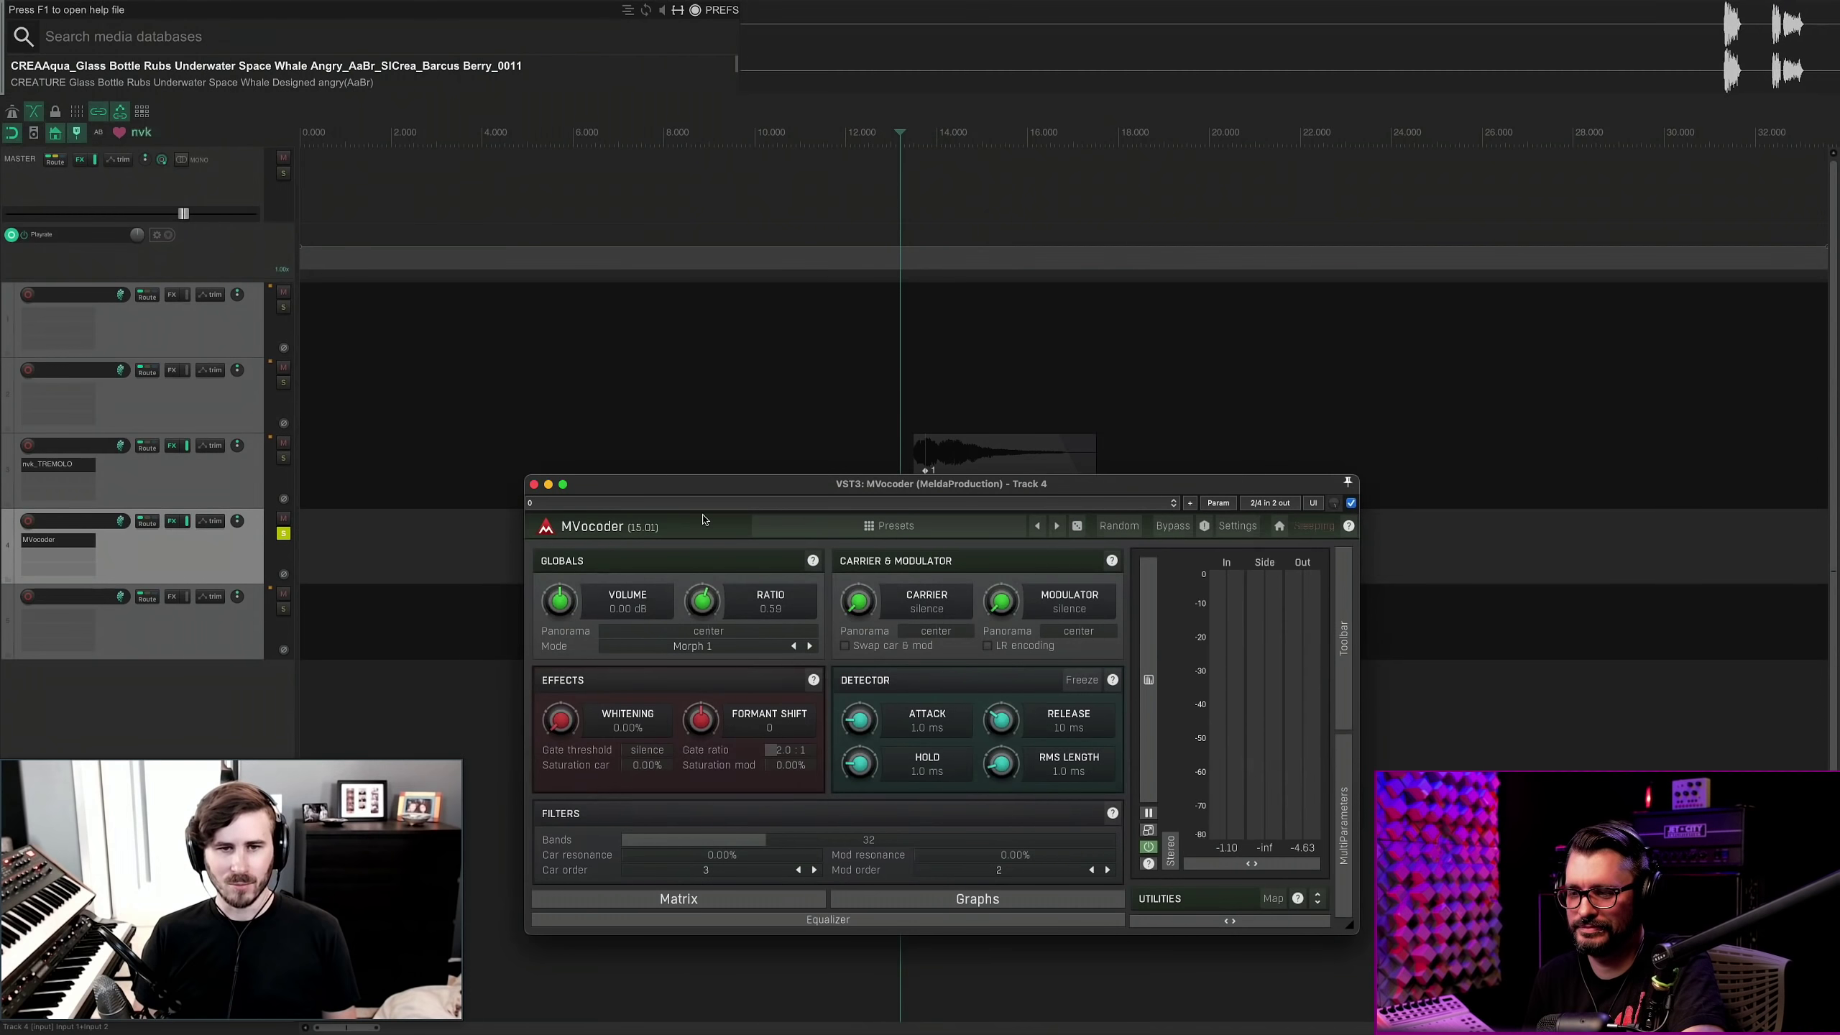
key("space")
double_click(721, 597)
key("space")
left_click_drag(721, 597, 704, 819)
key("space")
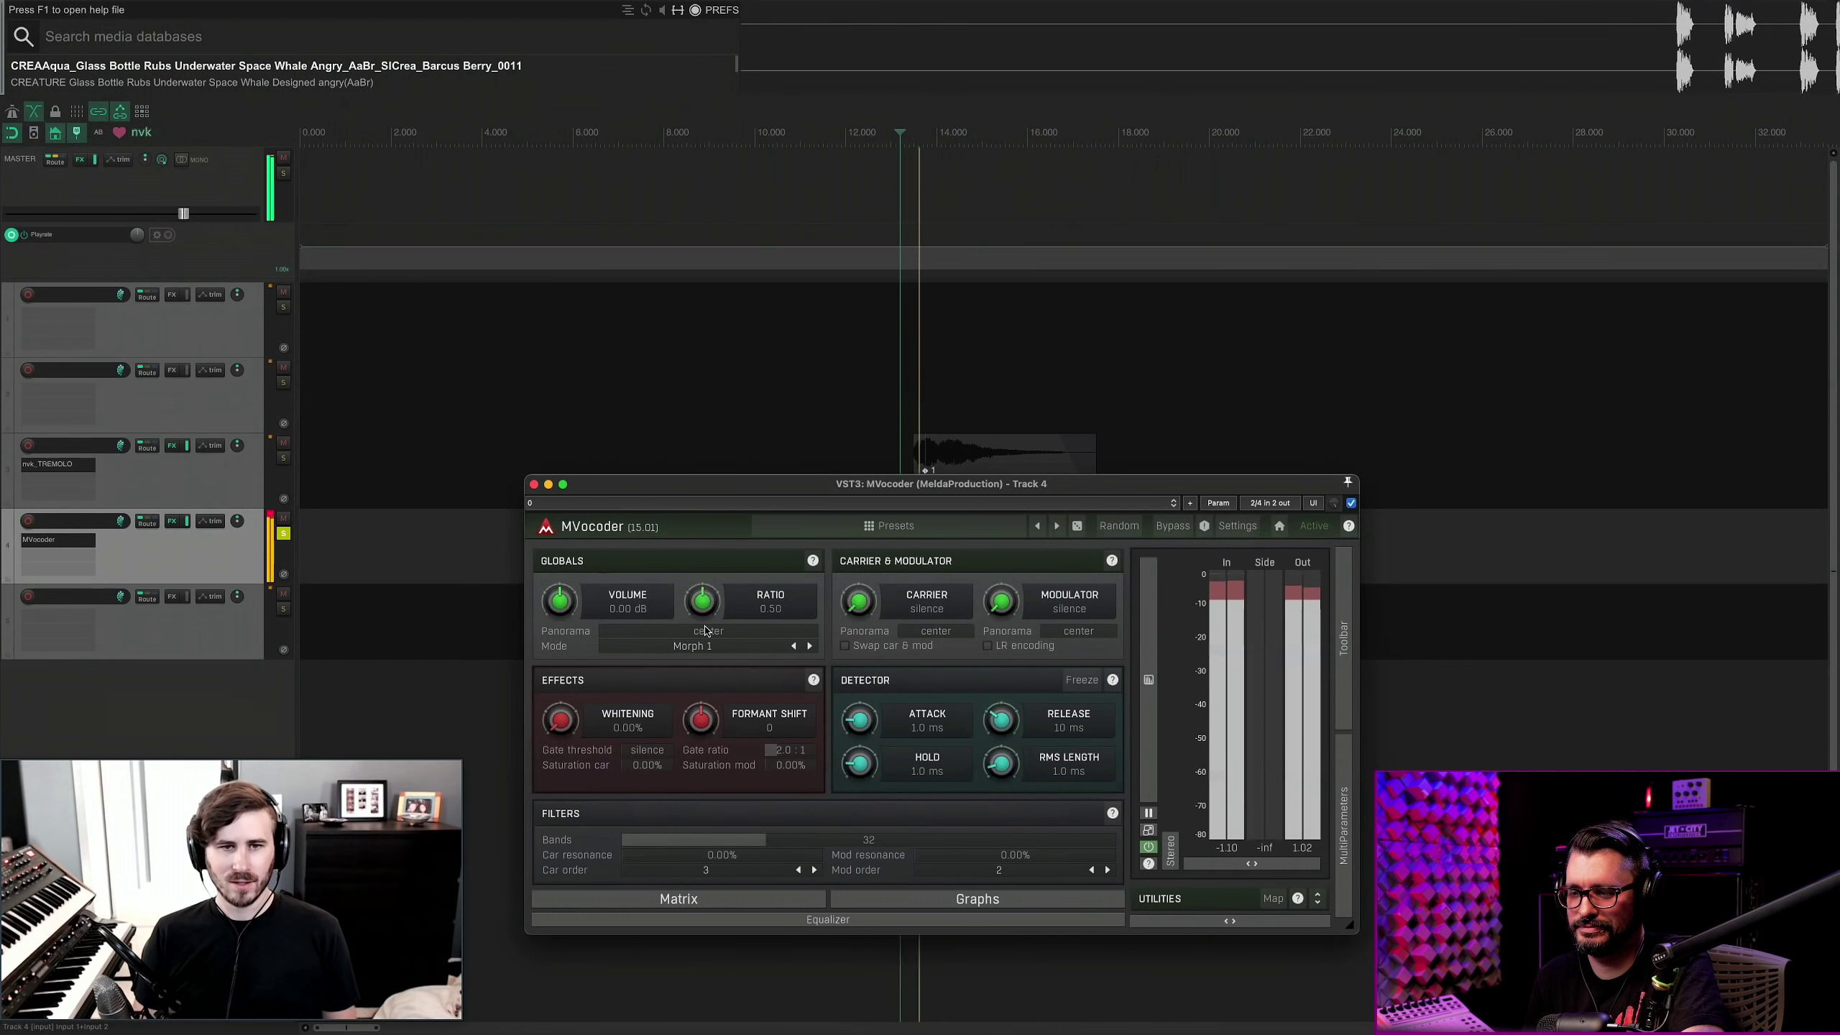
key("space")
key("space")
left_click(548, 484)
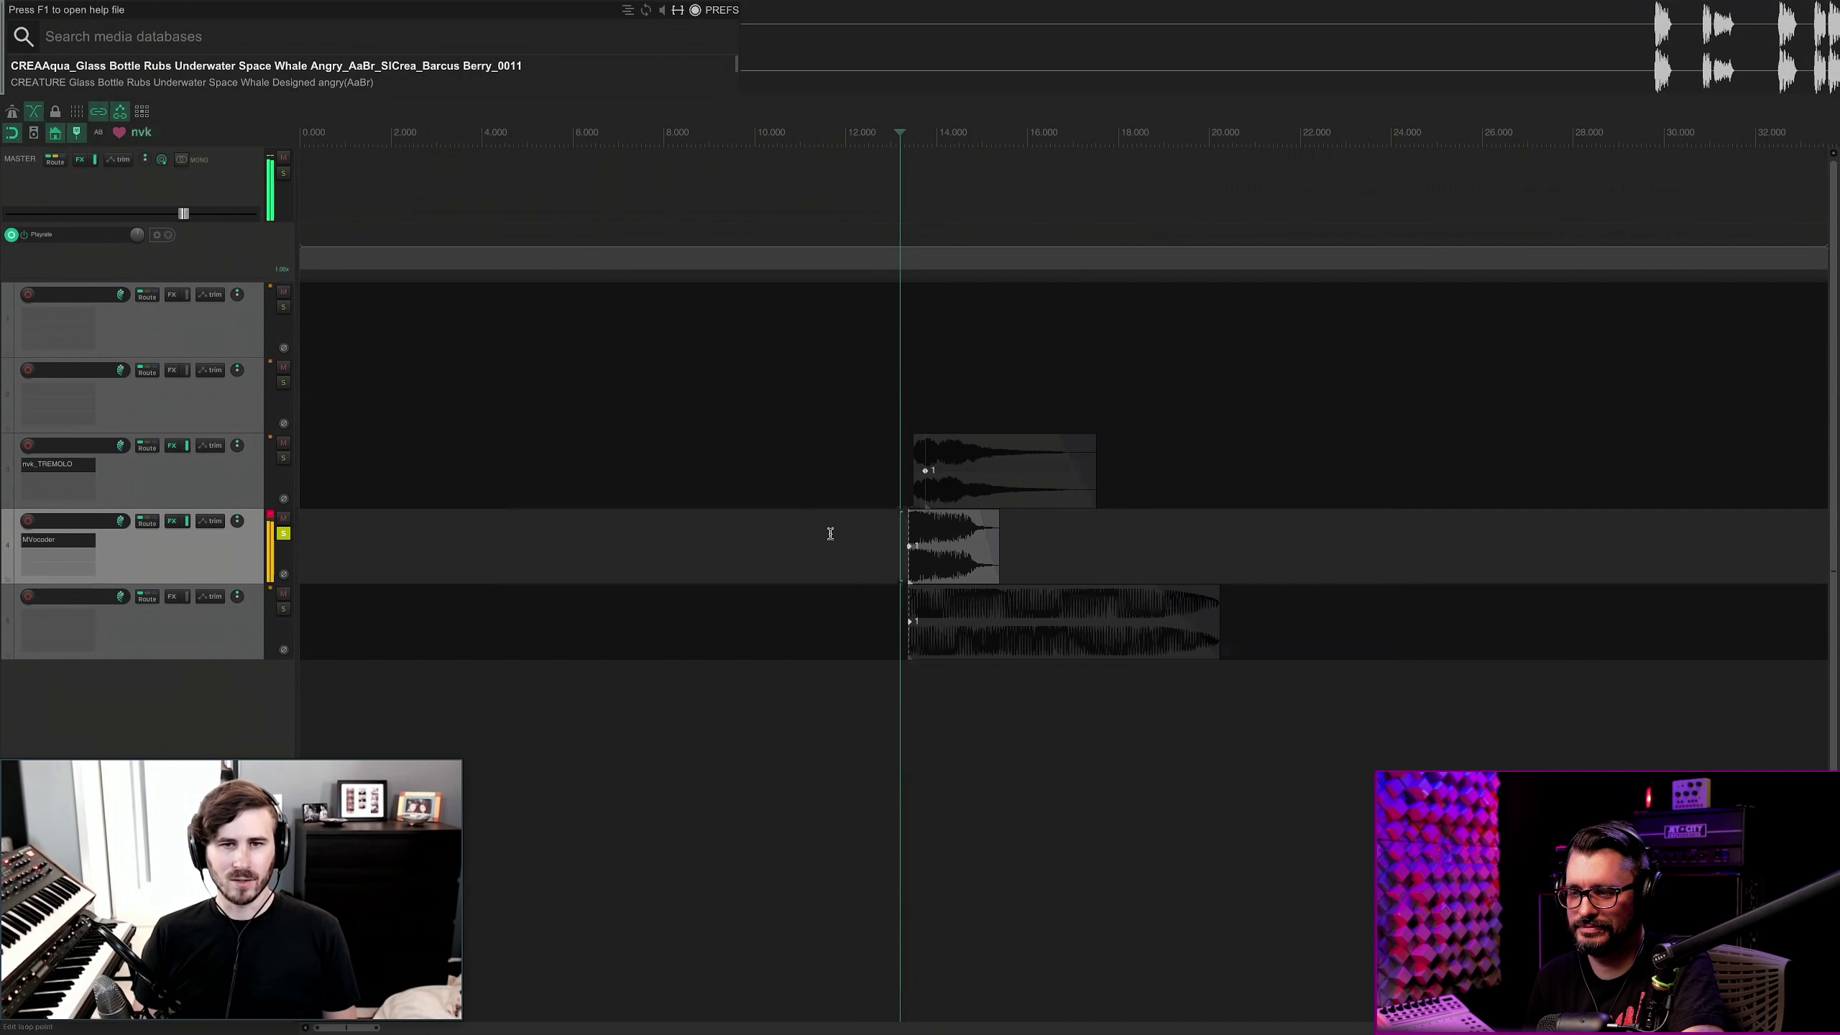
Unsolo the fourth track and play from before the layered items while swapping the third and fourth tracks' items for random new sounds.
left_click(835, 536)
left_click(865, 539)
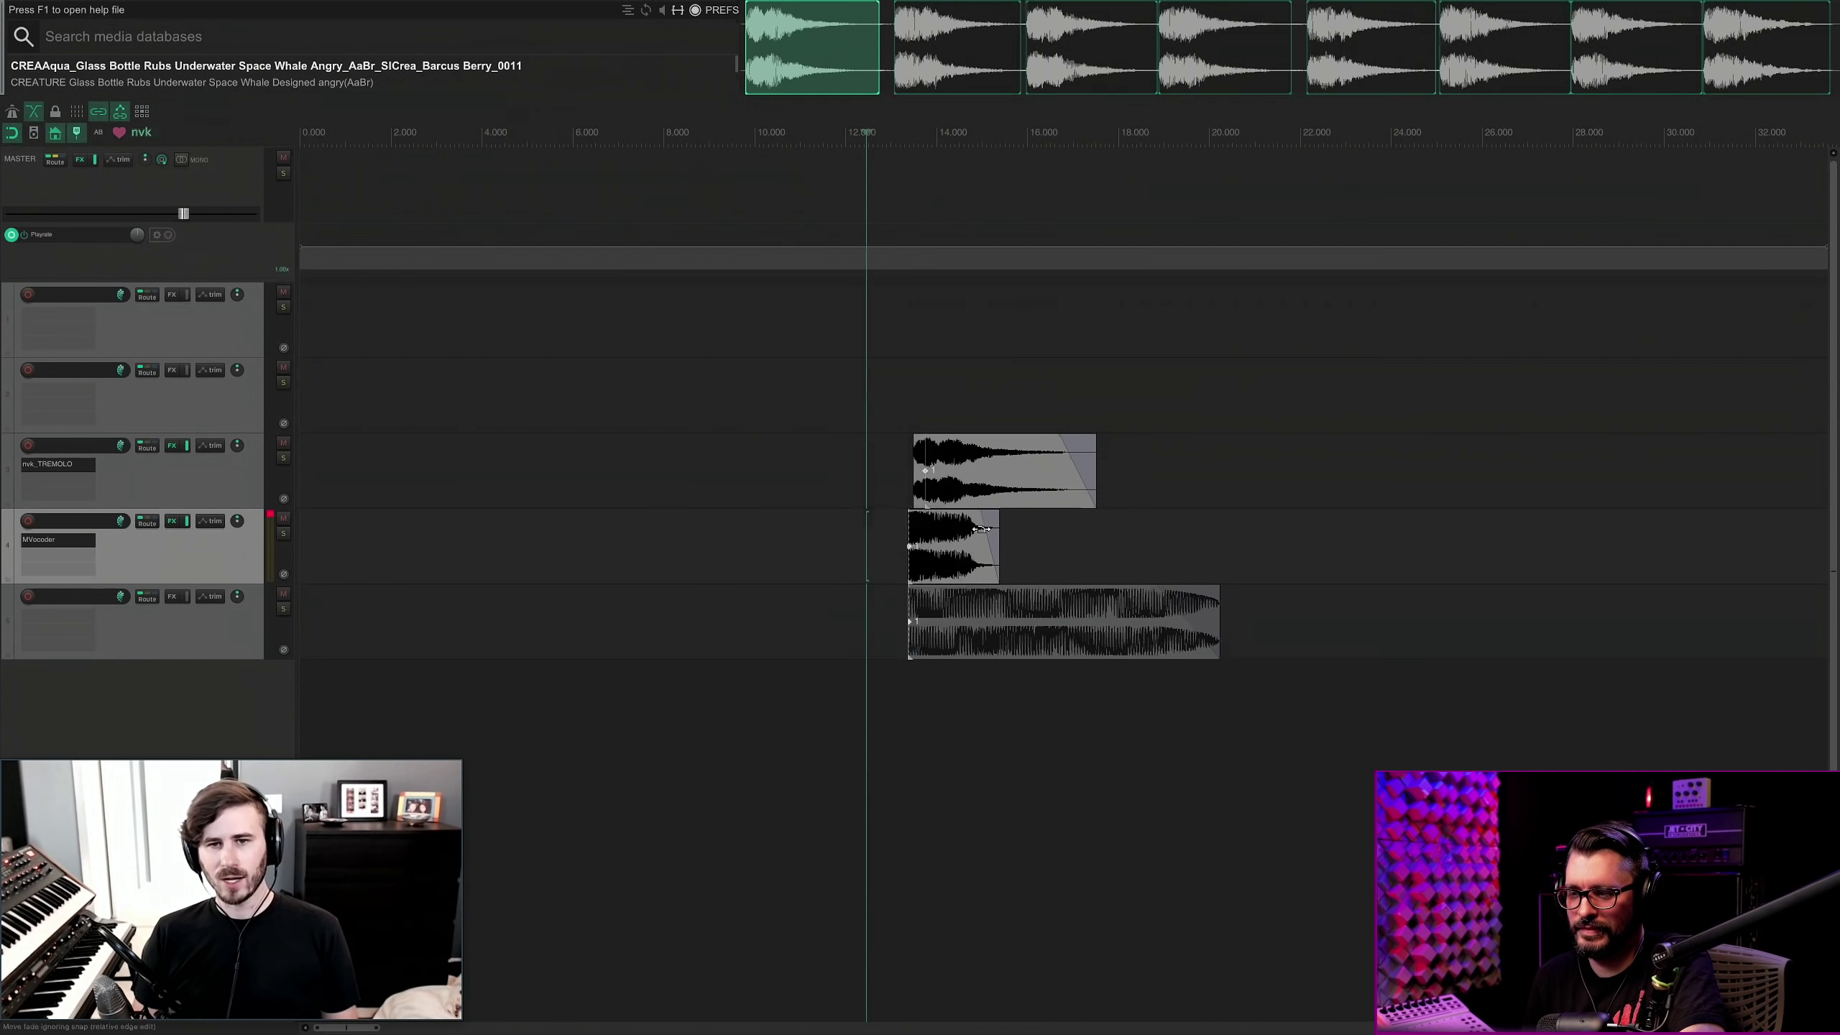
key("space")
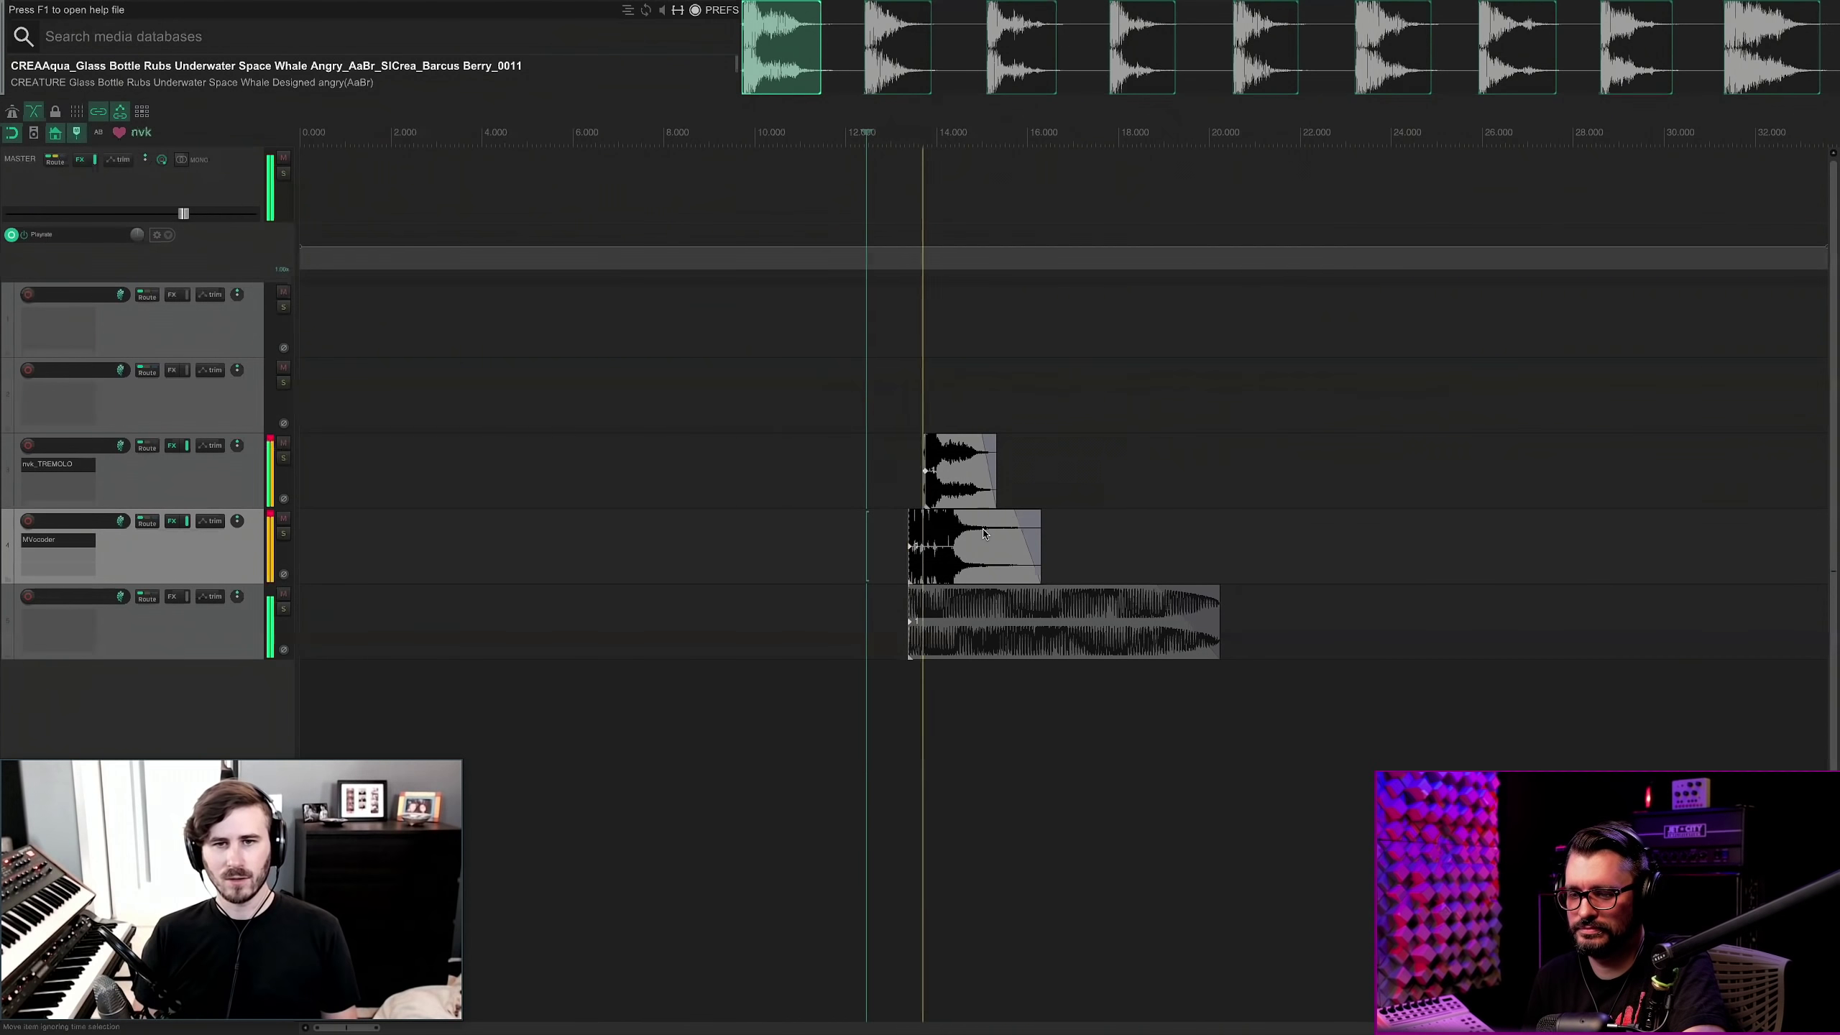
key("t")
key("space")
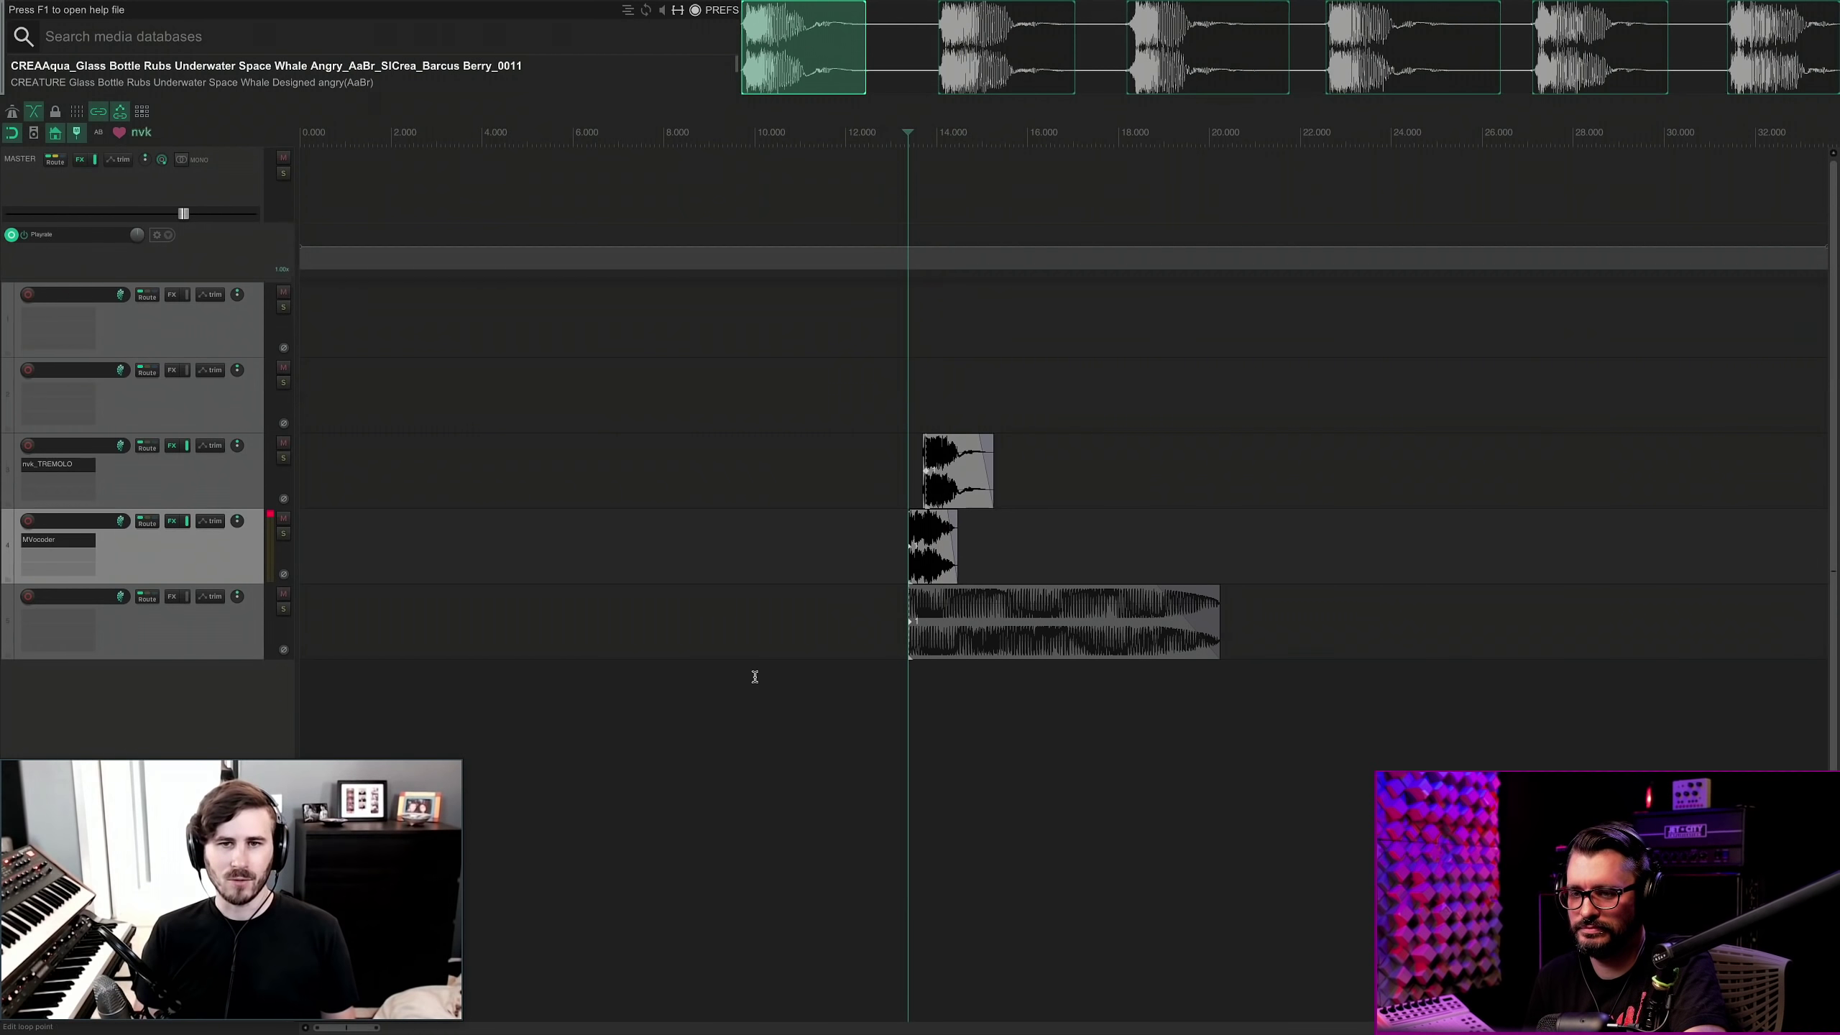
Reposition the layered items on the third, fourth and fifth tracks so they line up at about 13 s.
left_click_drag(931, 555, 946, 555)
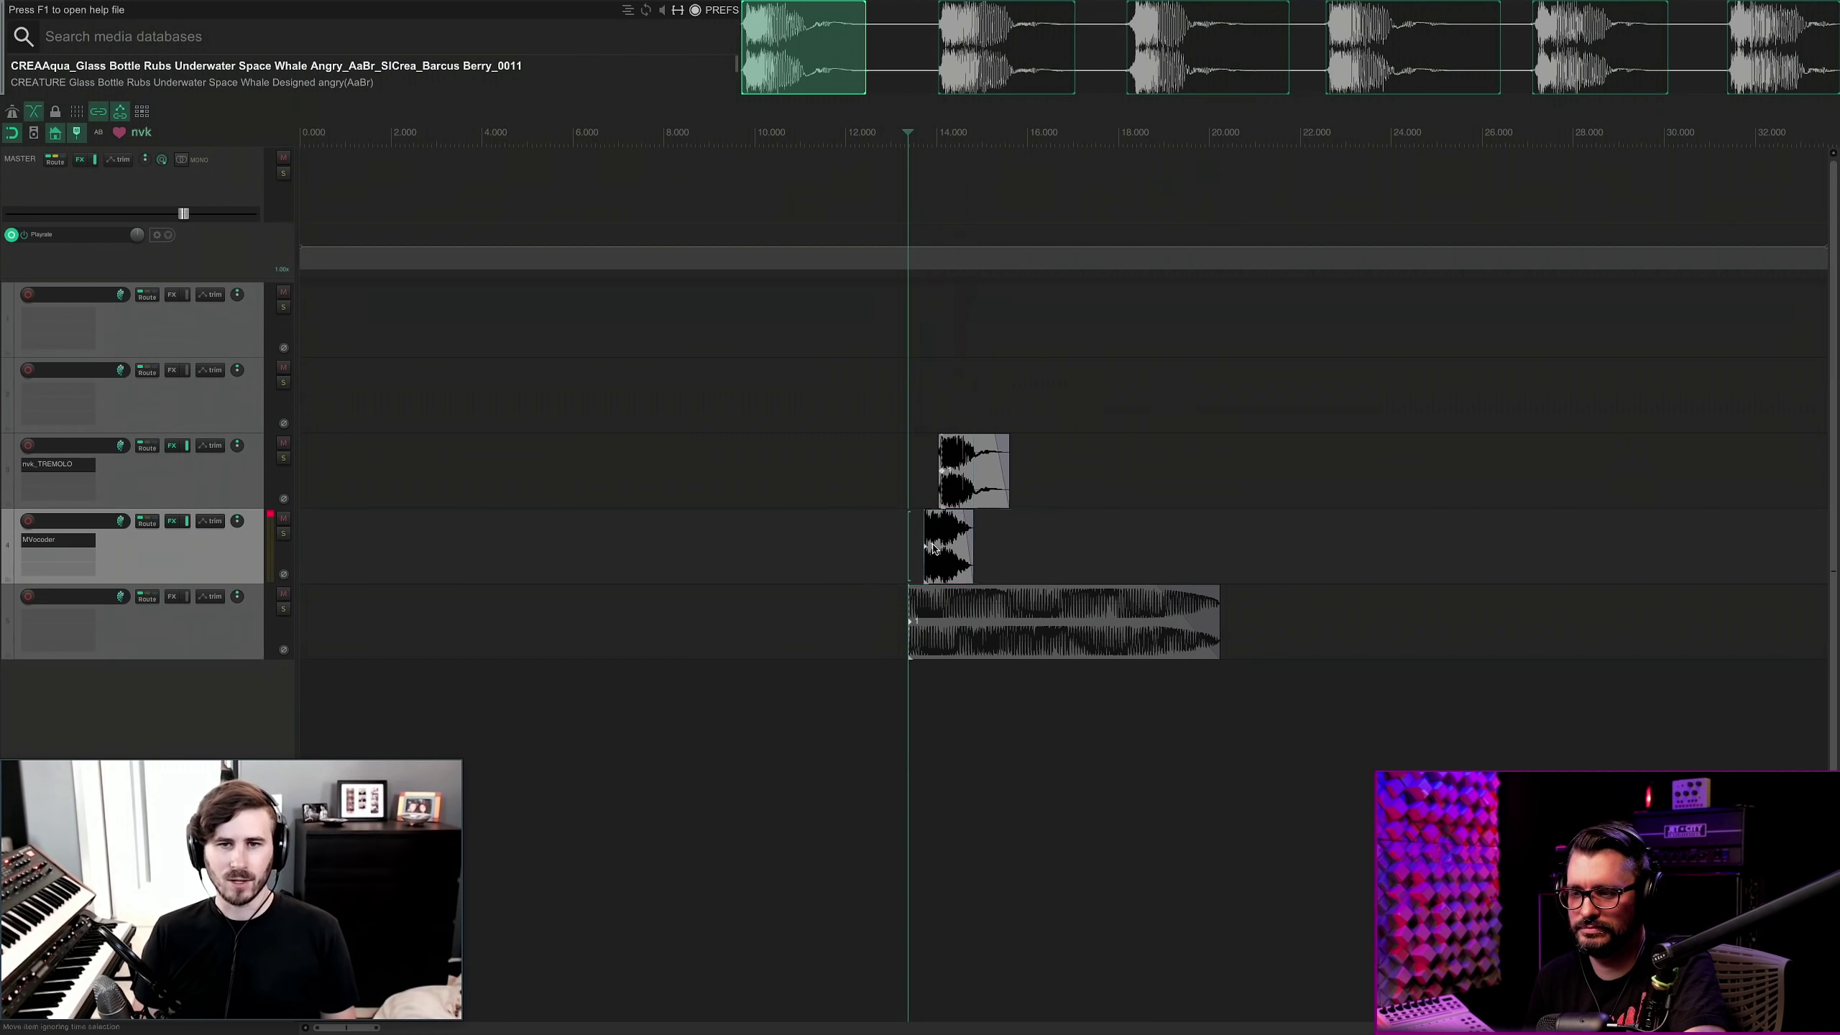
left_click(892, 493)
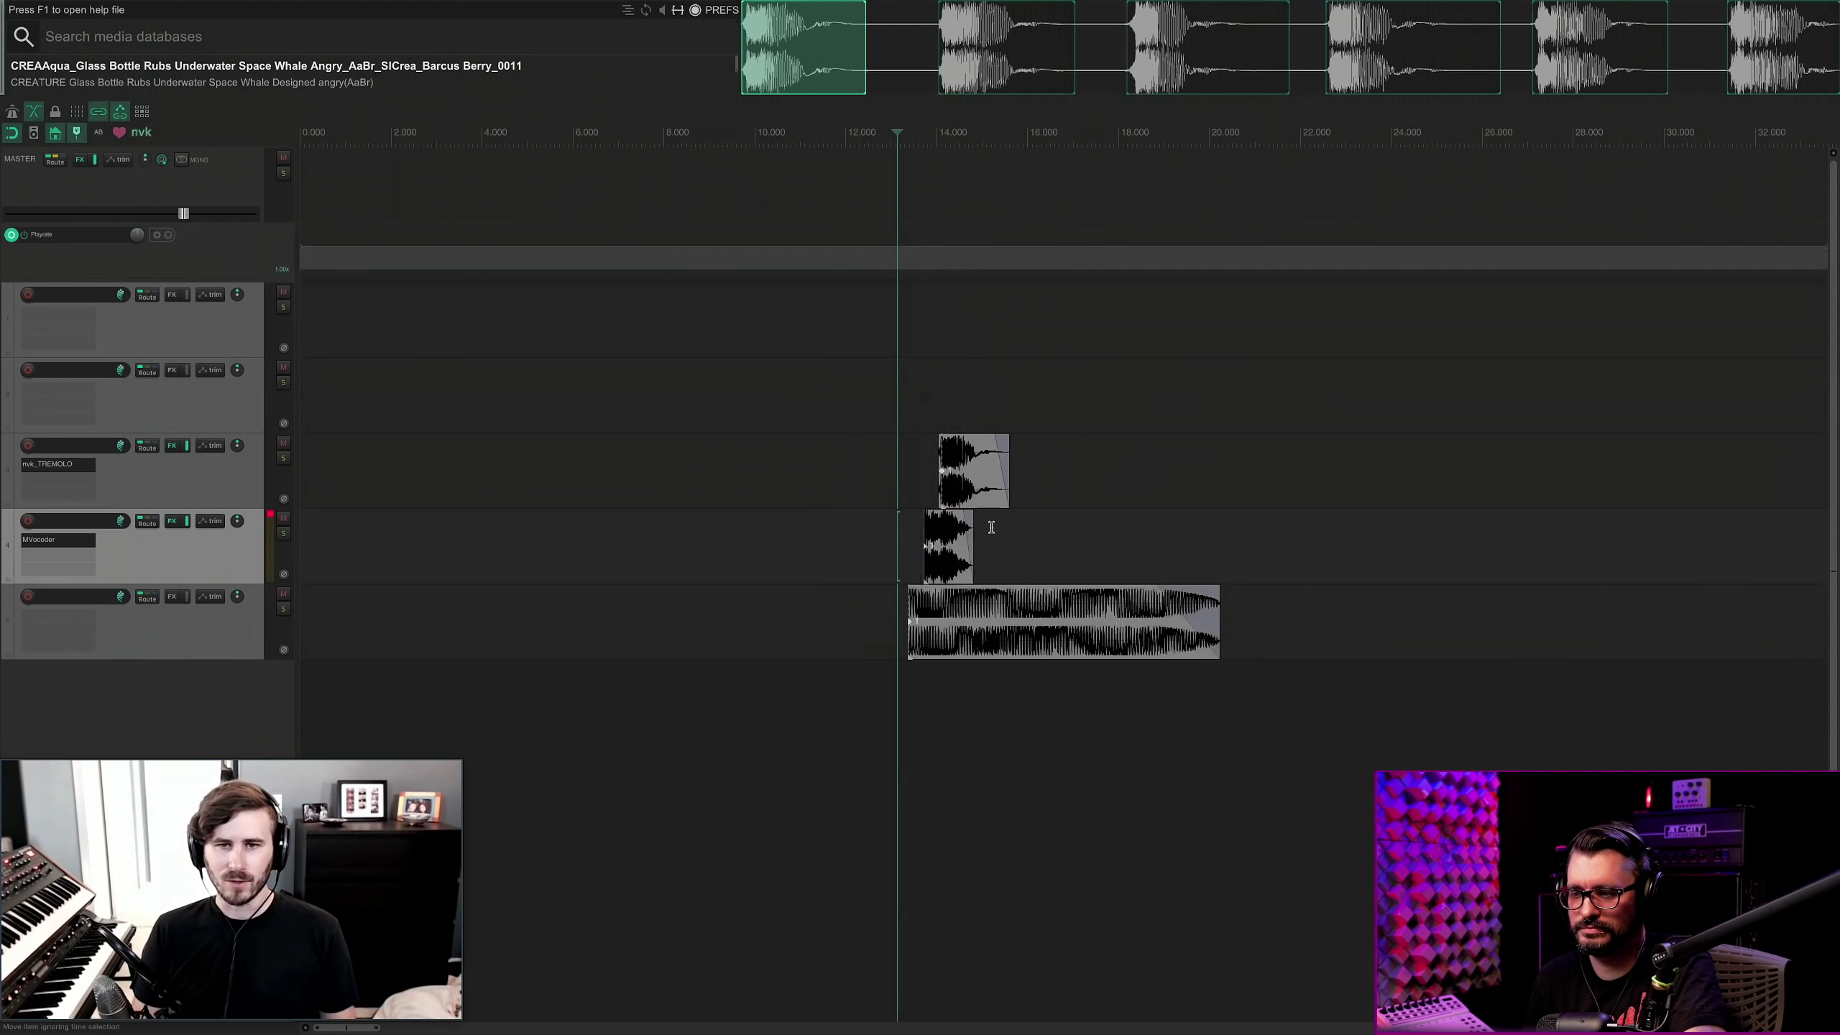
left_click_drag(989, 494, 953, 495)
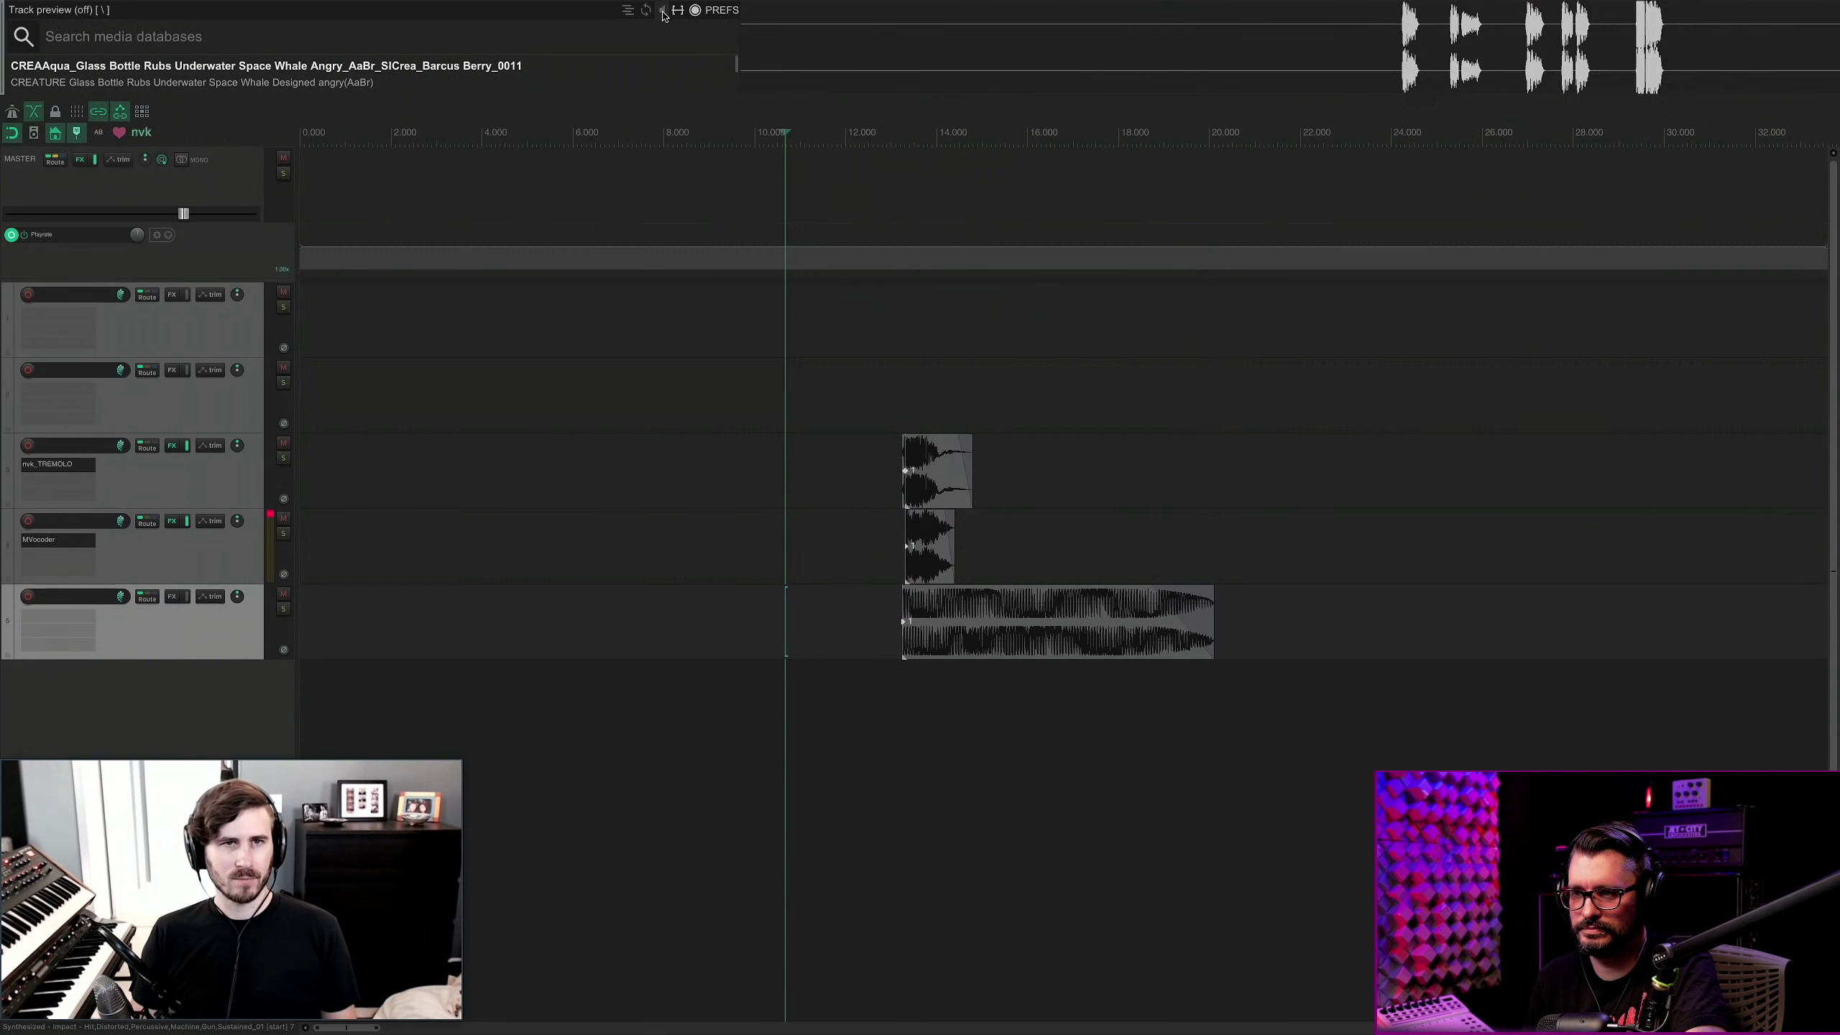
Turn on track preview, select the third track and audition the creature and Pass By sounds through it.
left_click(166, 480)
key("space")
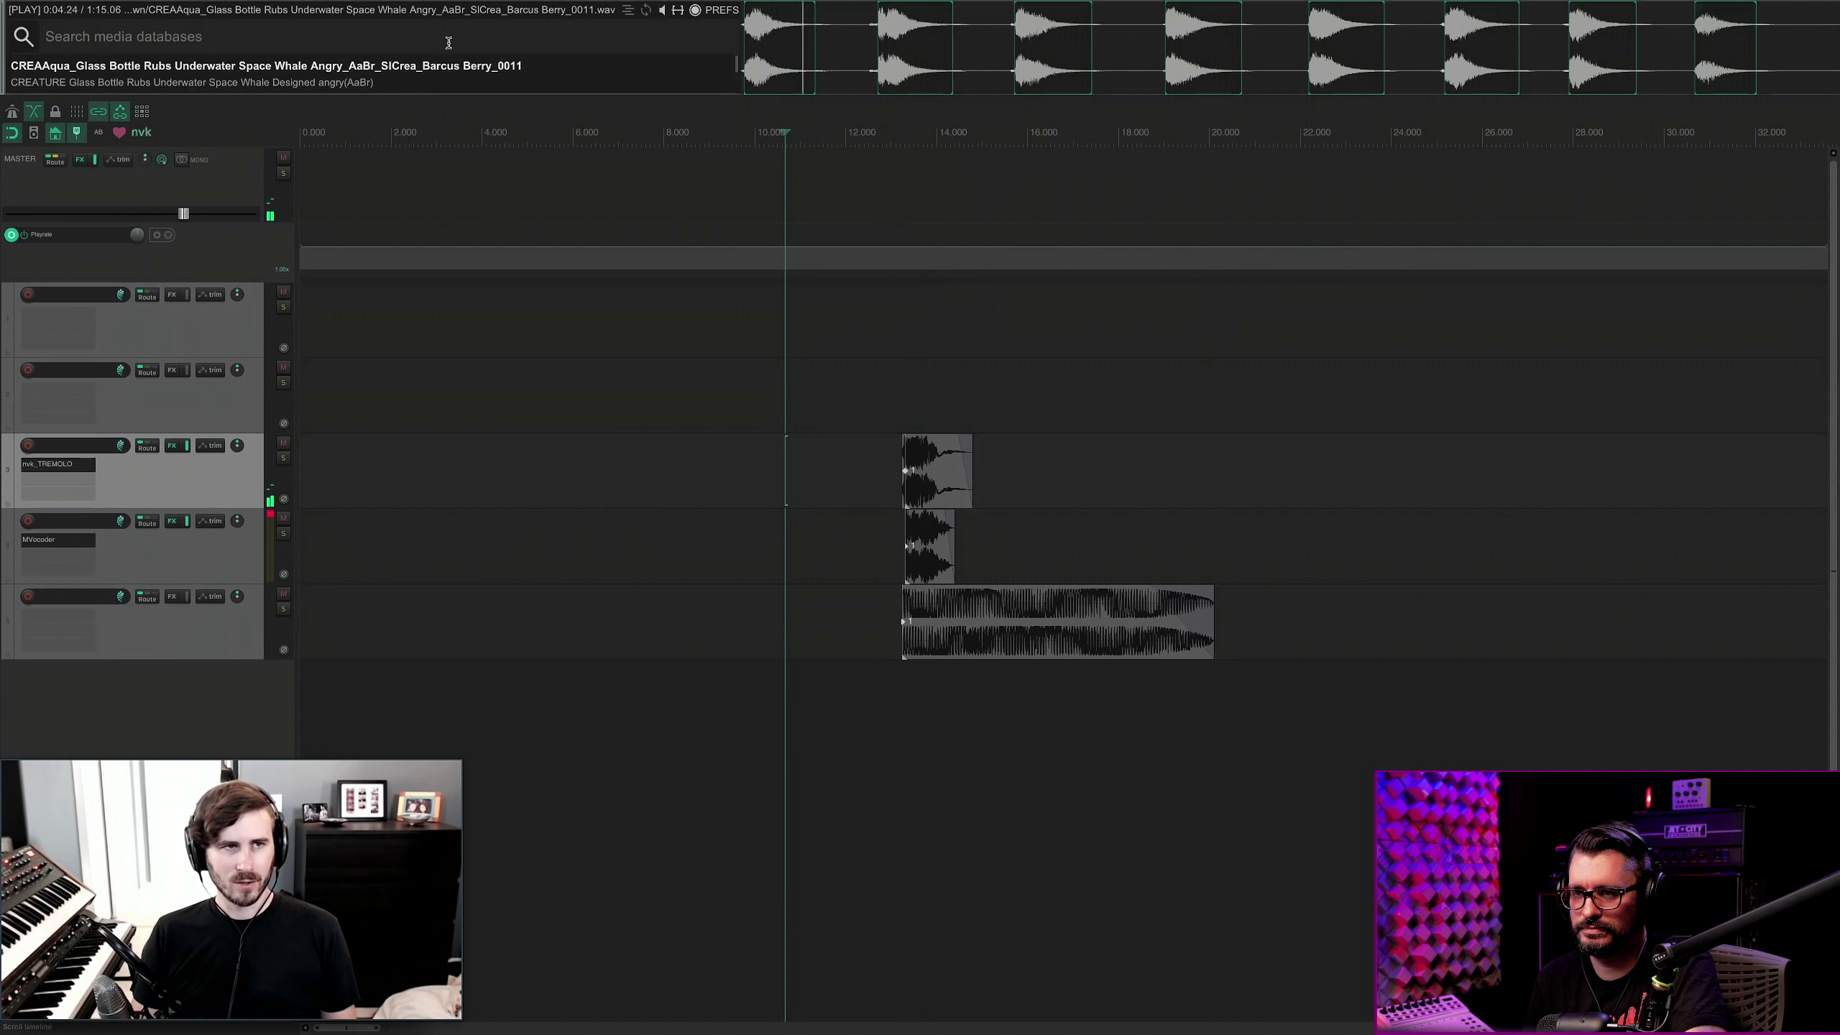
key("Down")
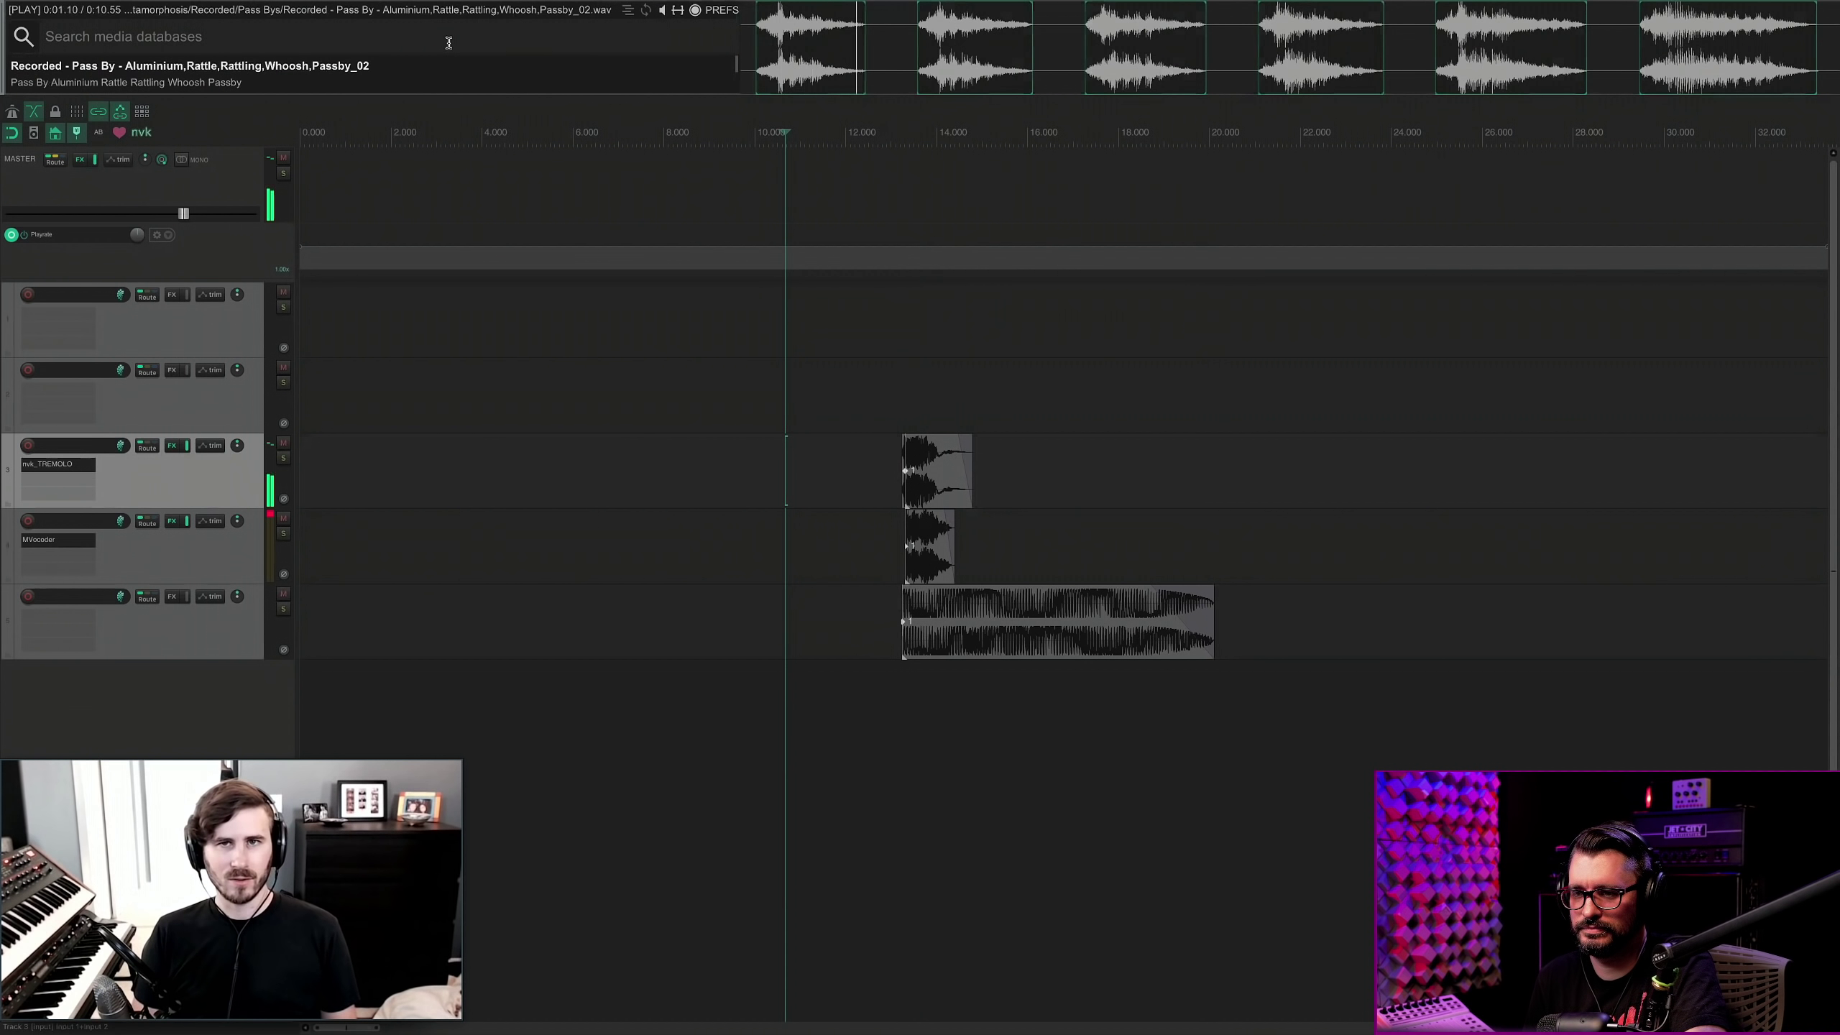
key("Up")
key("Down")
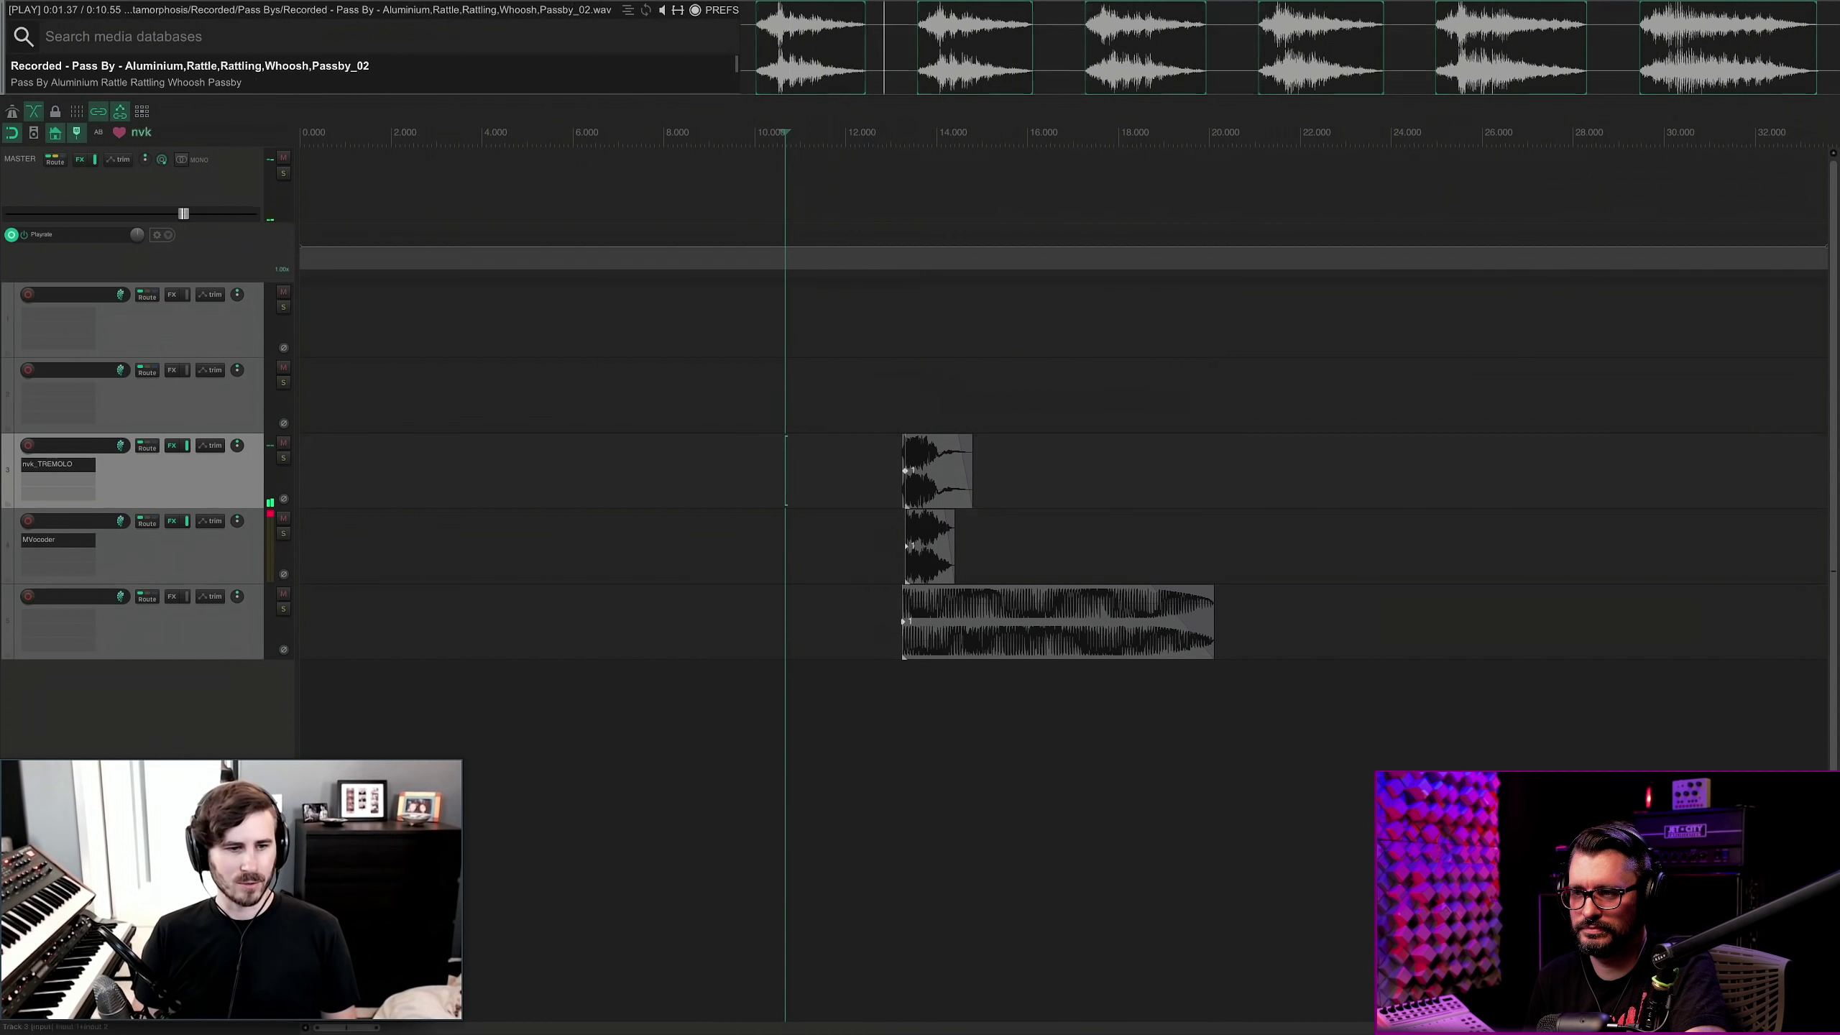
Open the third track's nvk_TREMOLO window and audition the Dry Ice and punch impact sounds through the track.
left_click_drag(306, 1034, 467, 678)
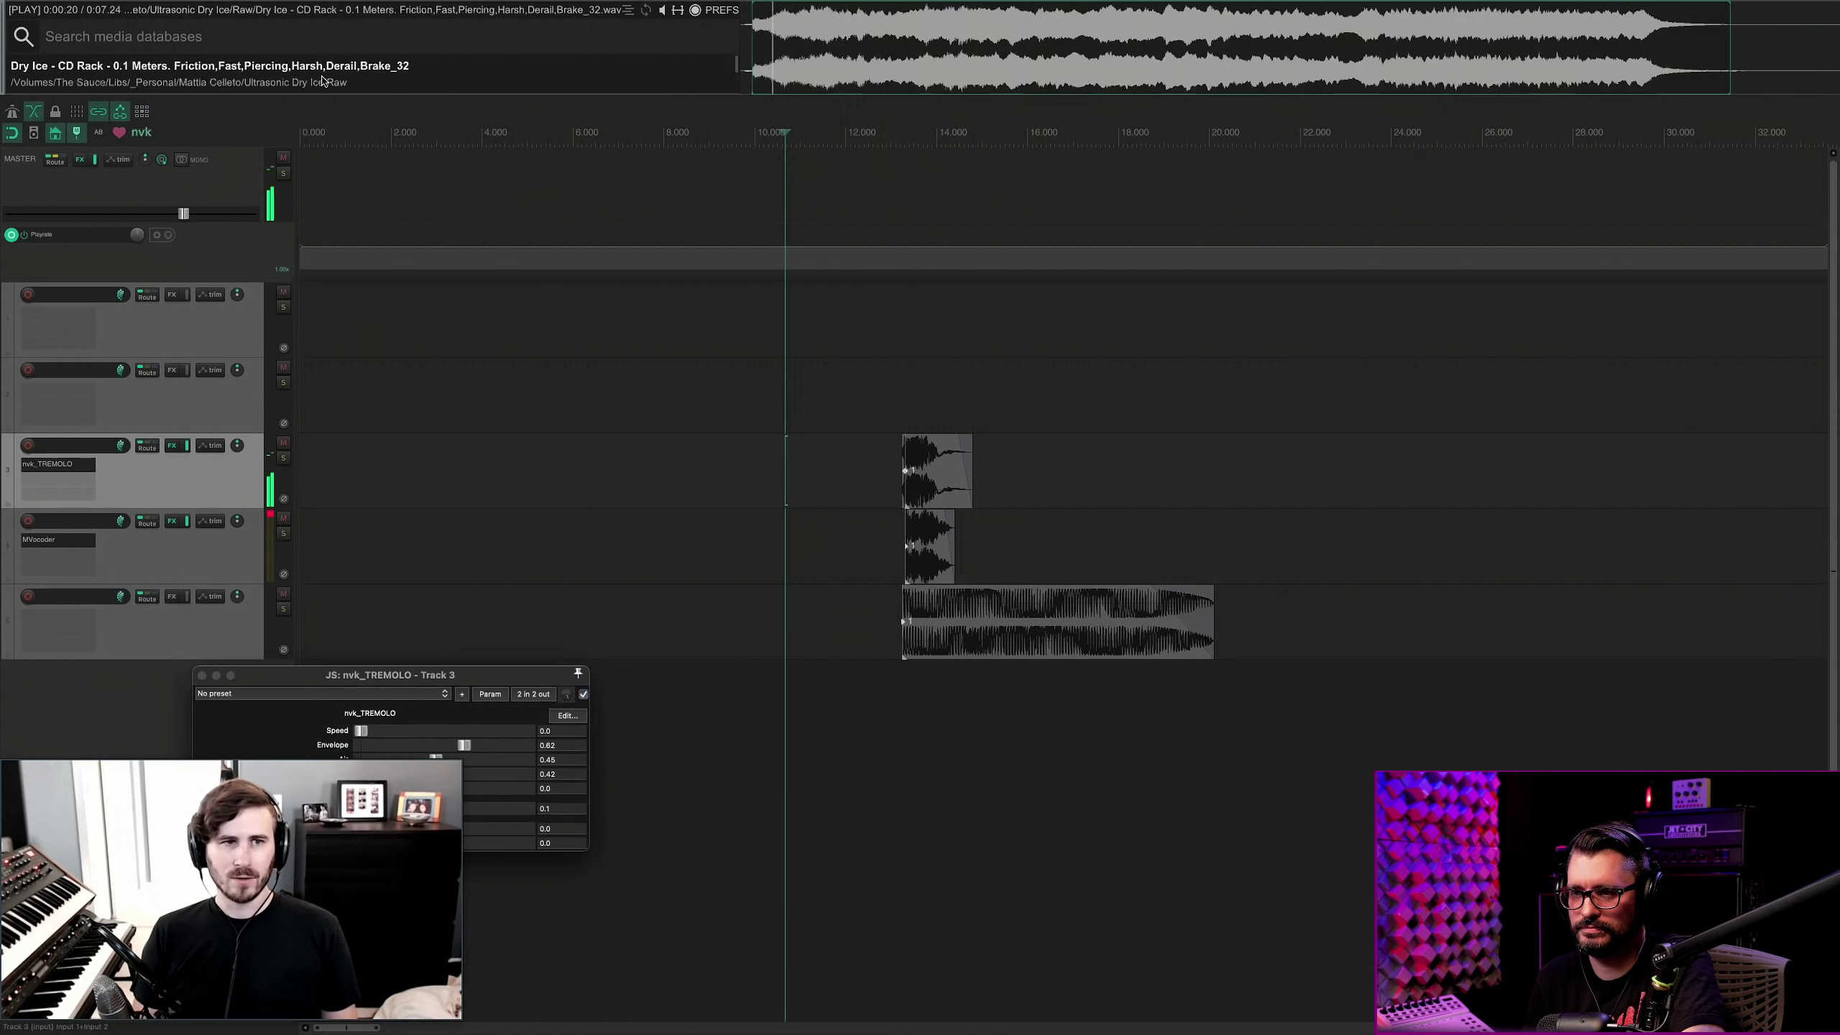
key("Down")
key("Down")
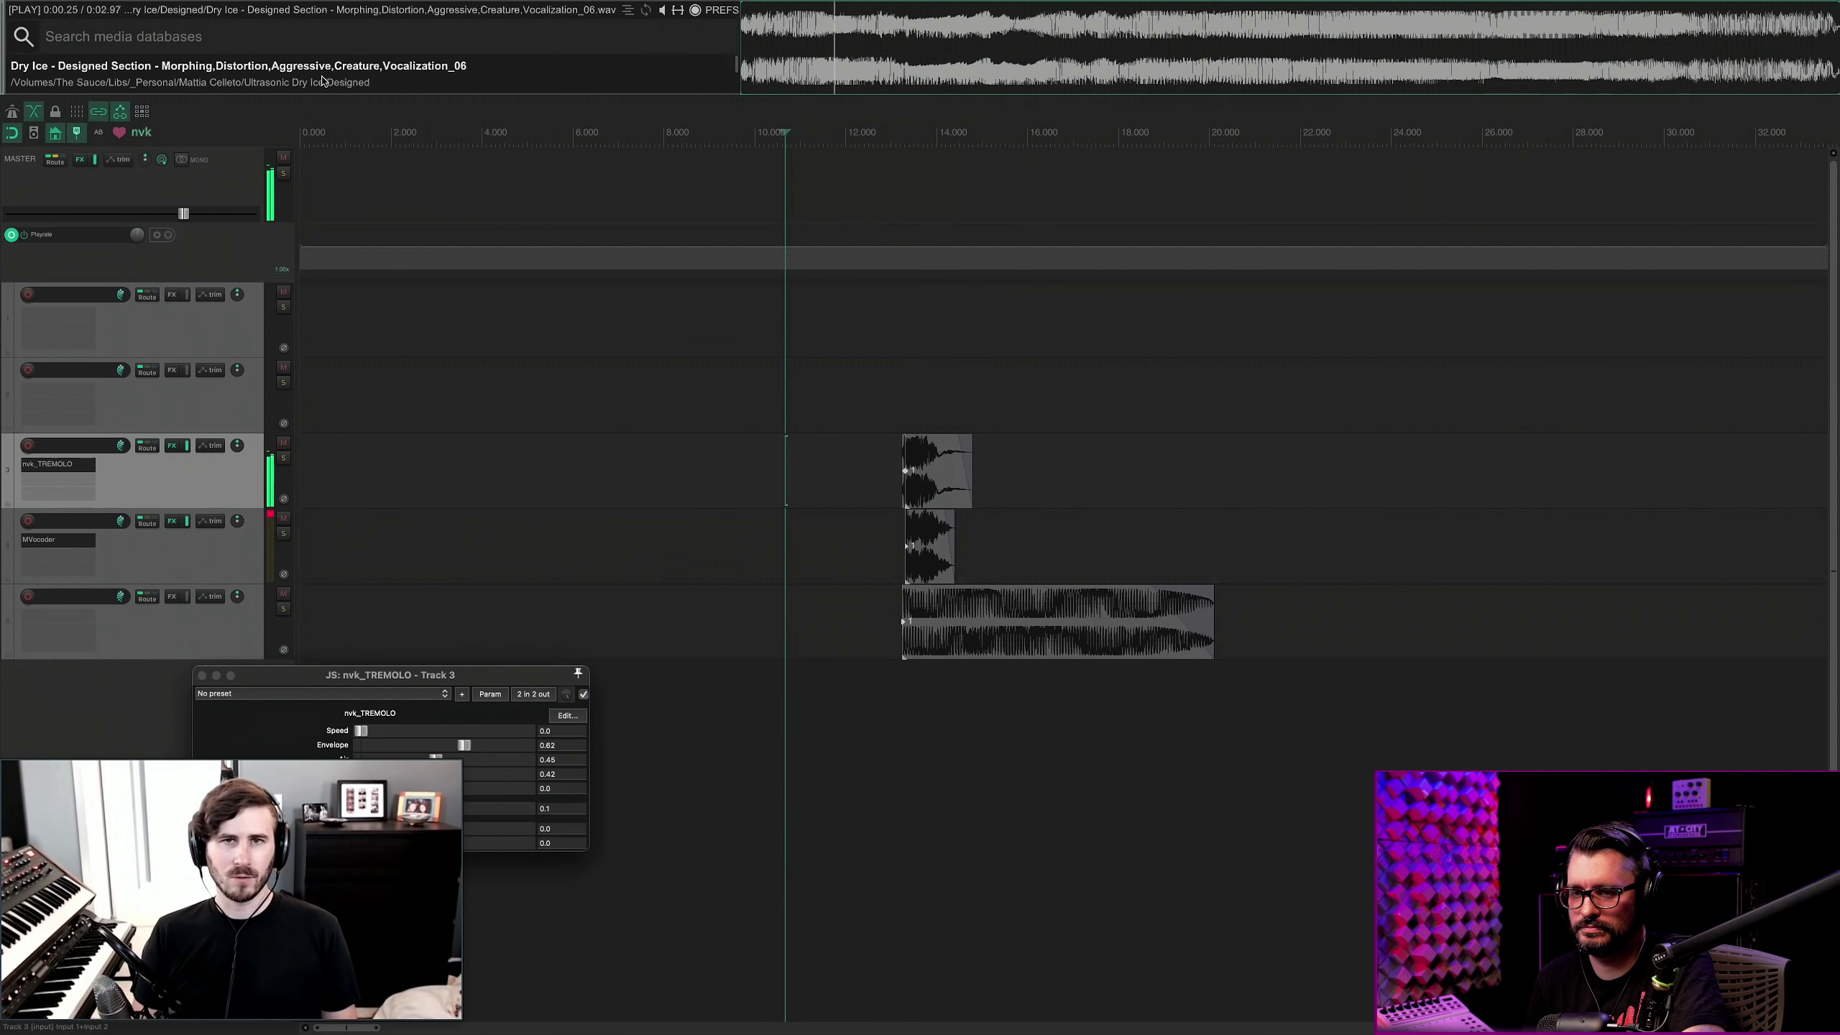
key("Down")
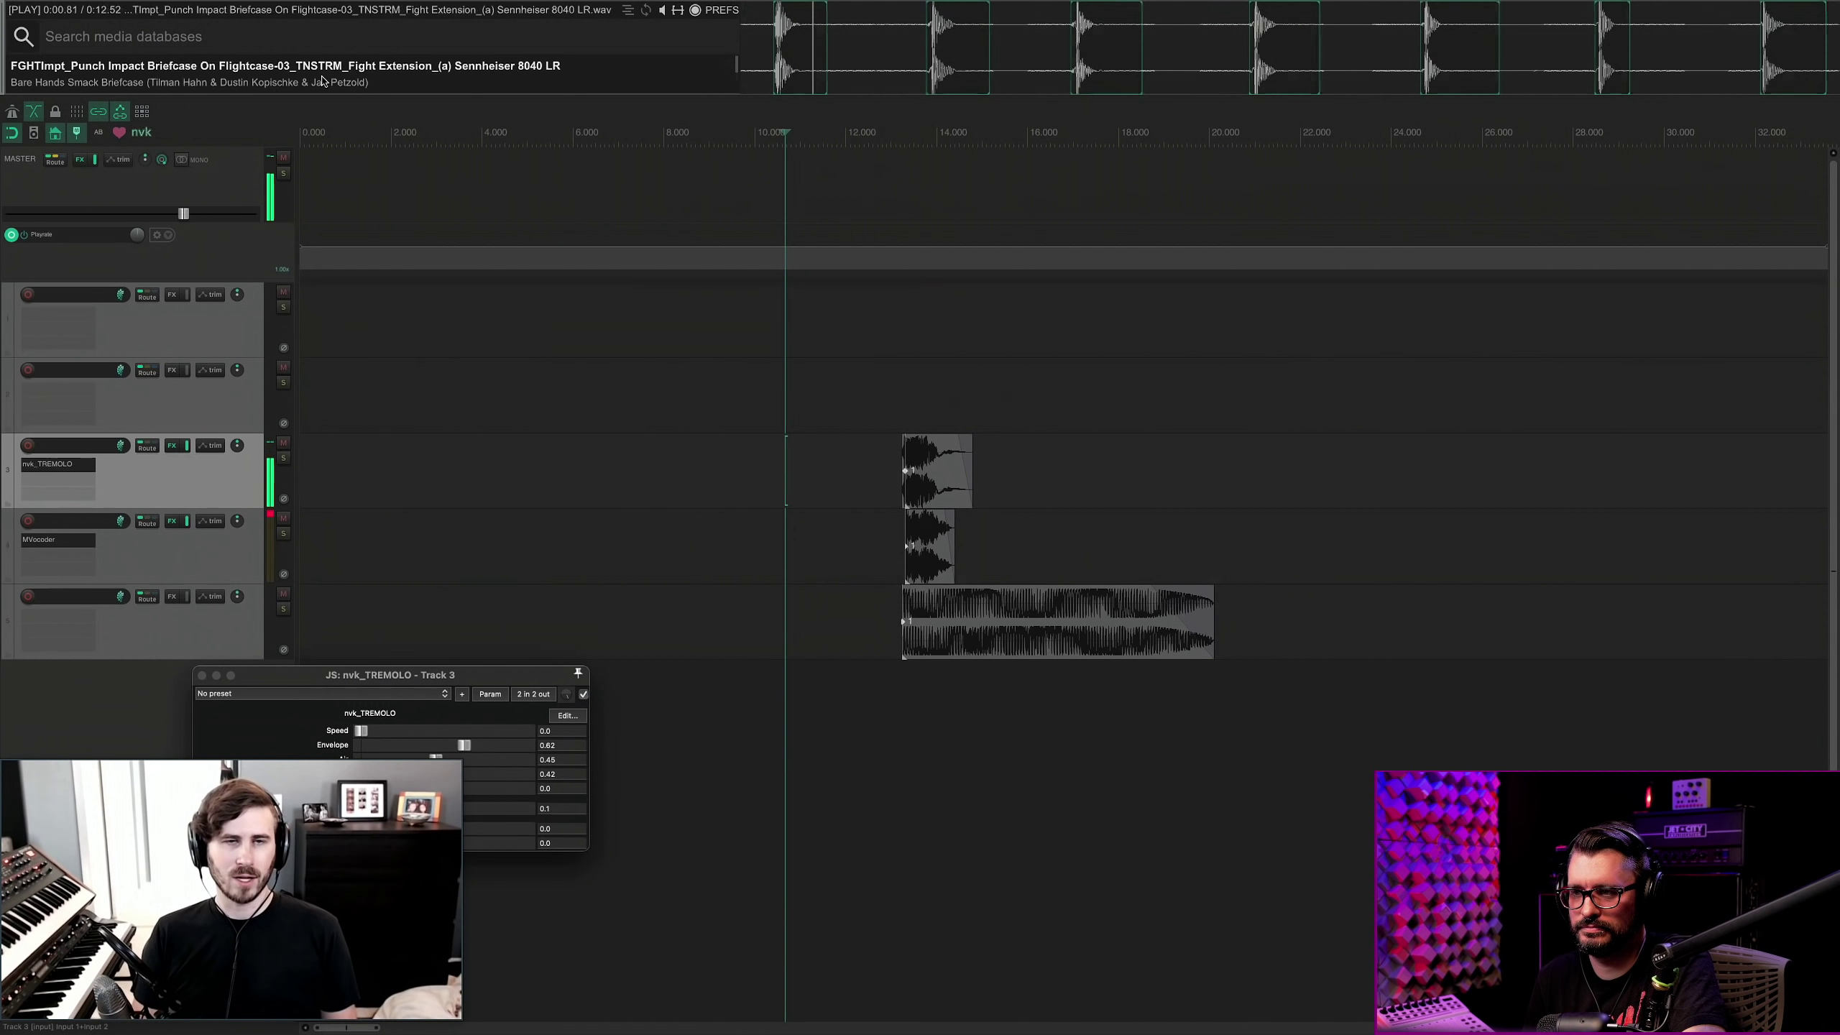
key("space")
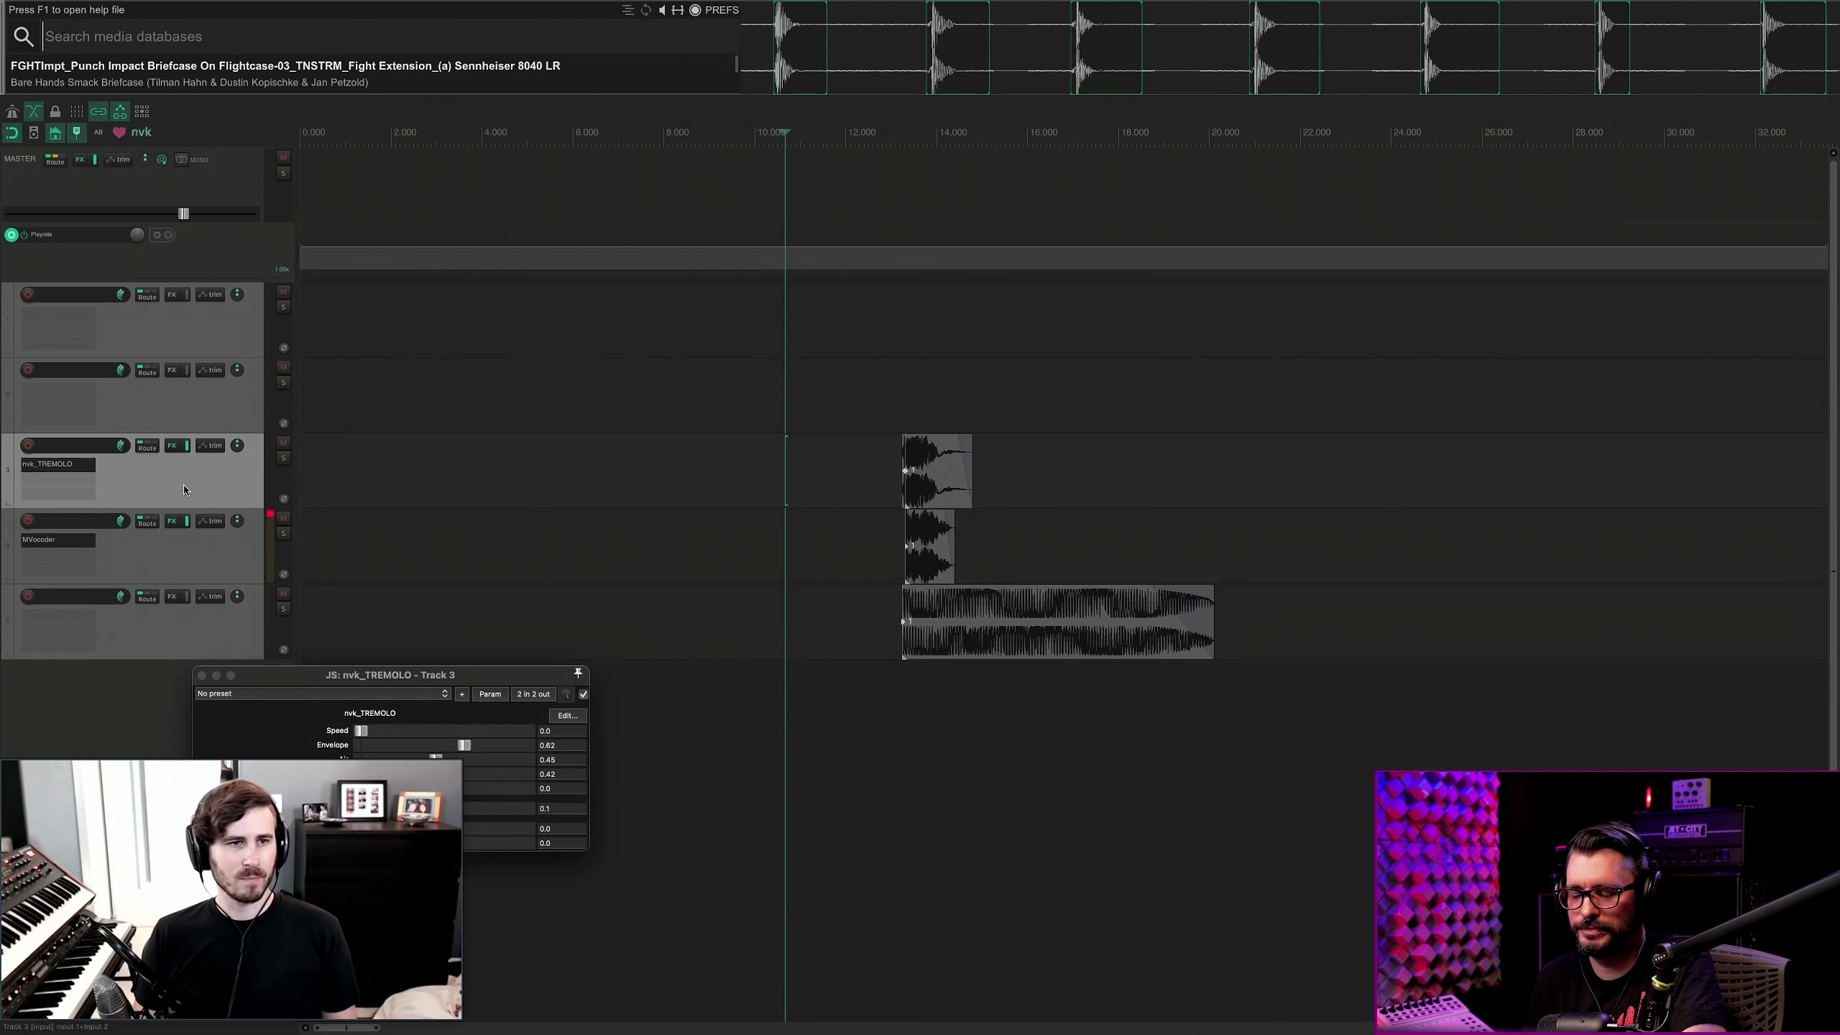
left_click(144, 320)
double_click(101, 295)
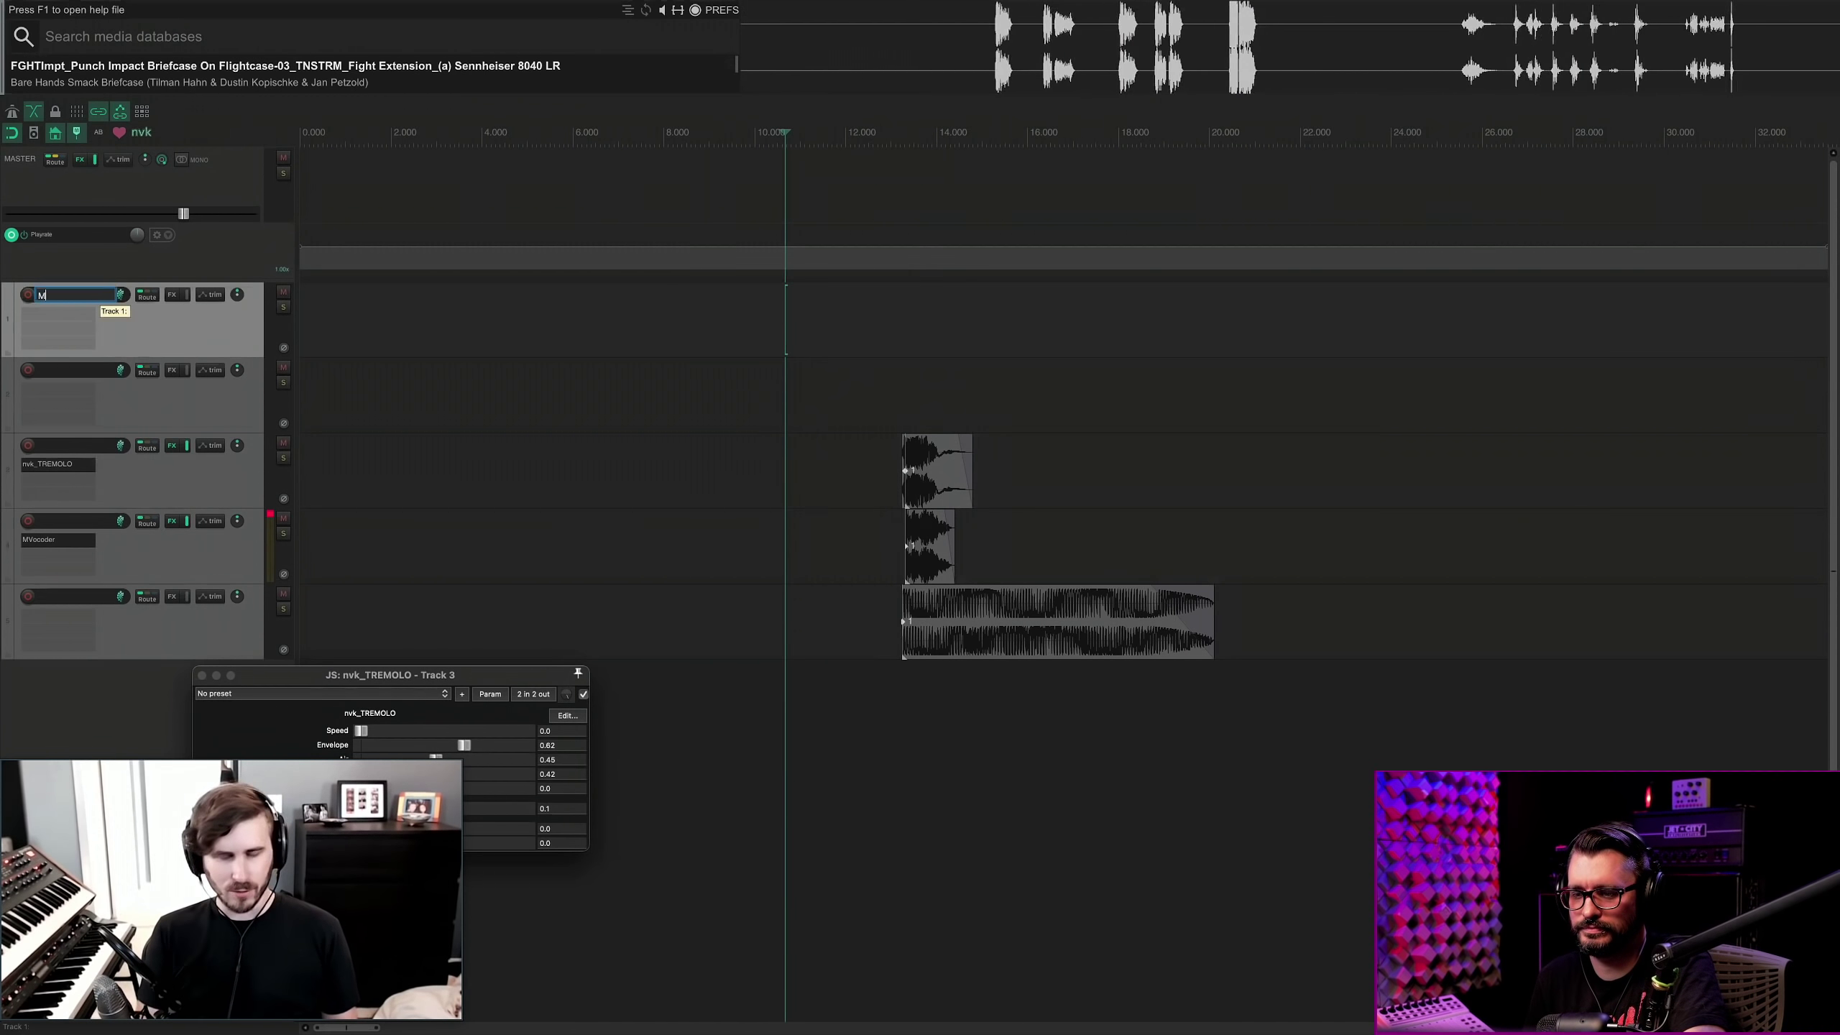
type("Media")
double_click(99, 293)
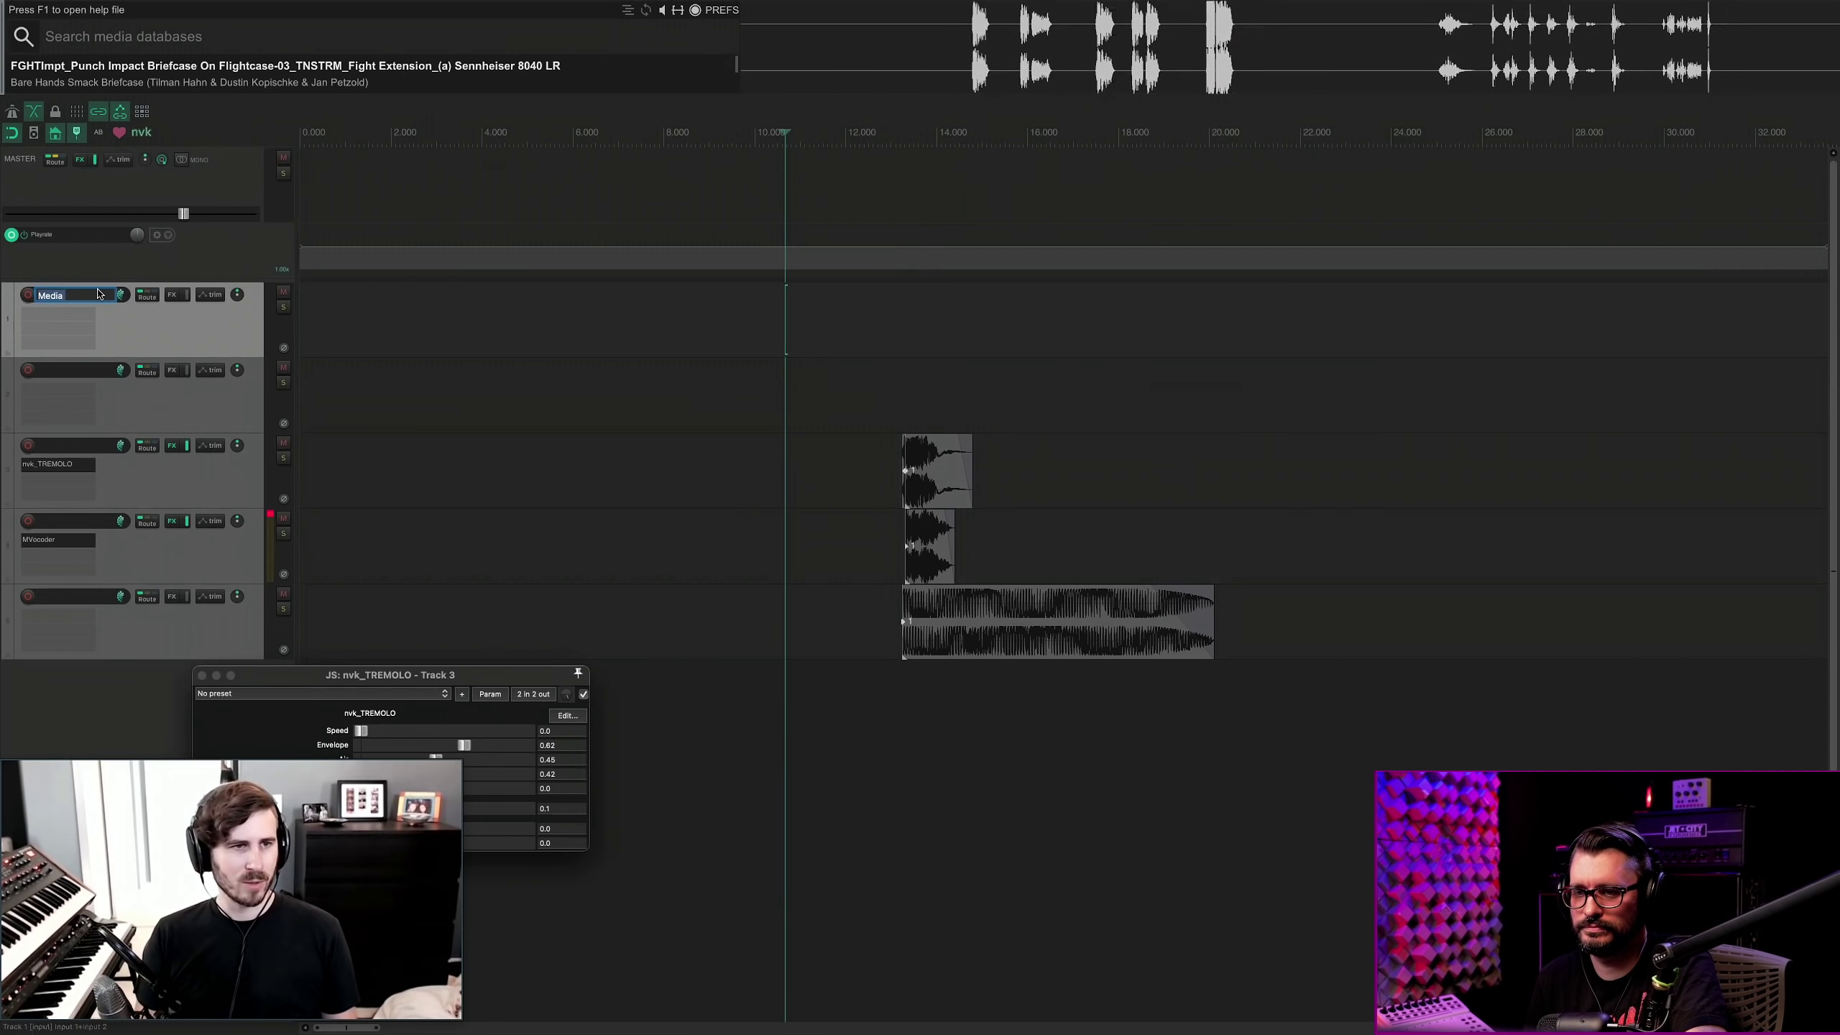
key("BackSpace")
Name the third track "Media Explorer Preview".
double_click(73, 446)
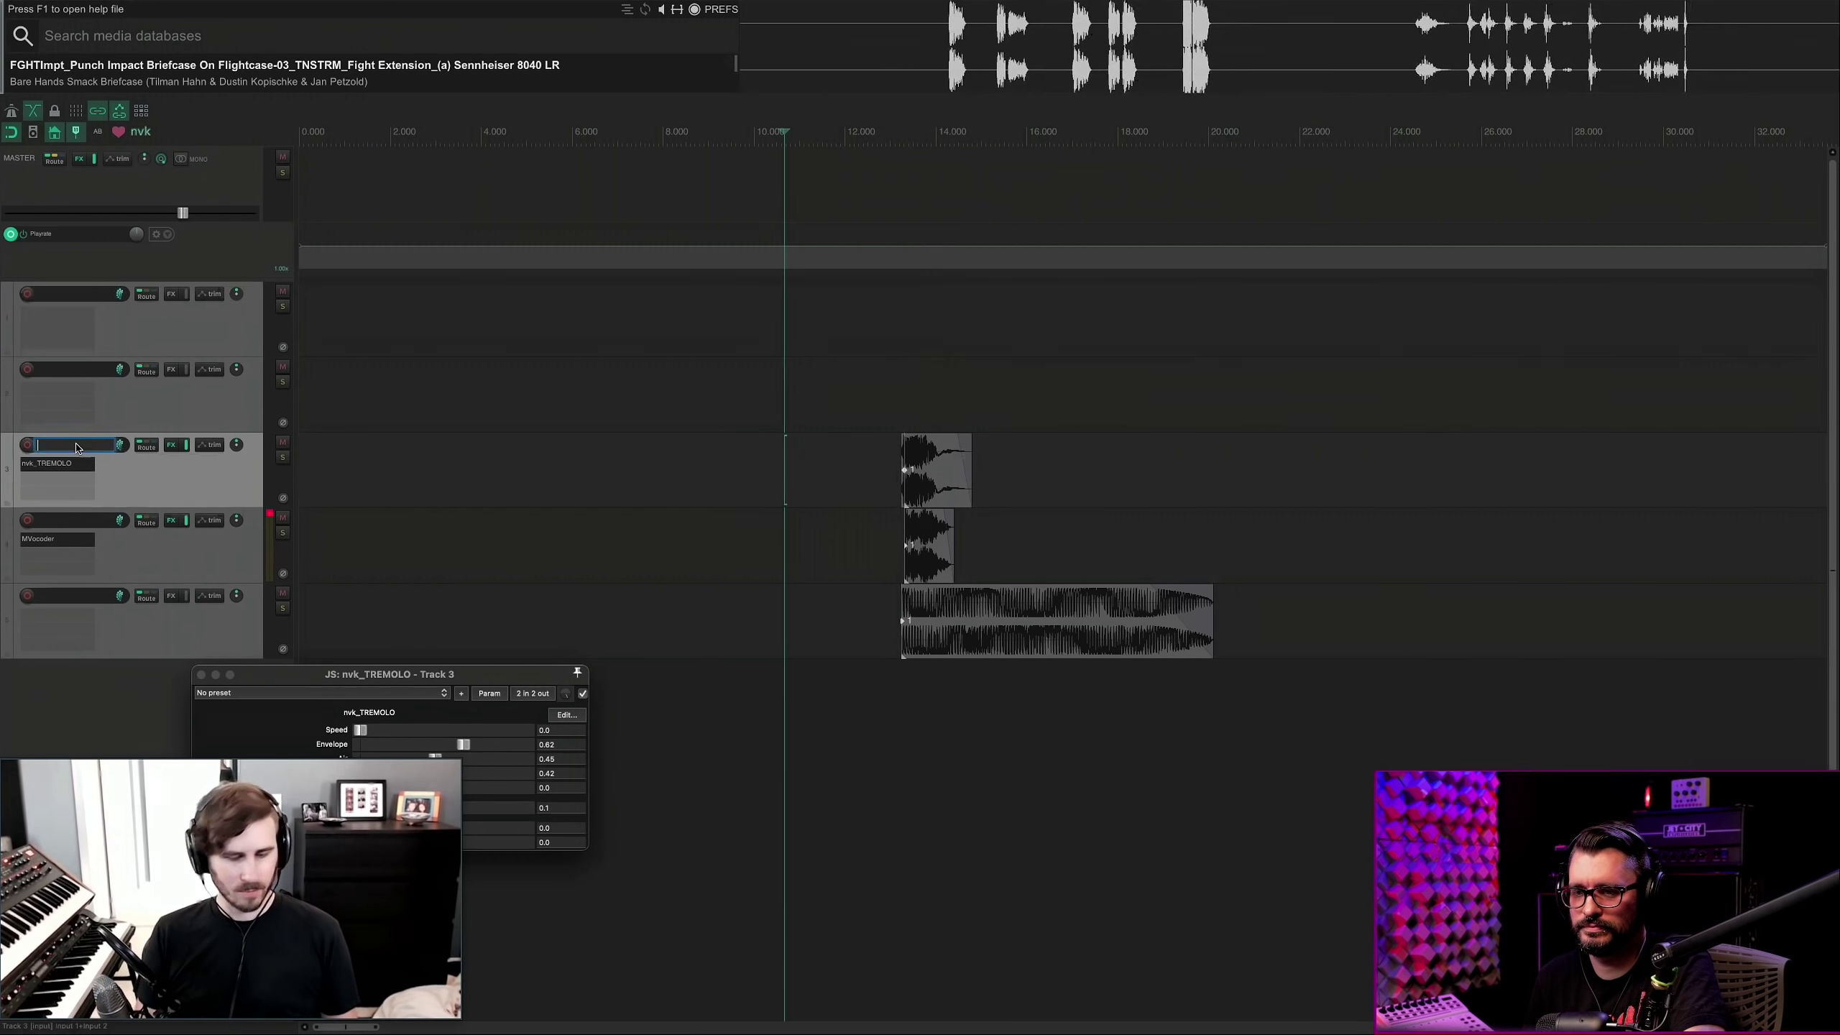
type("Media Explore")
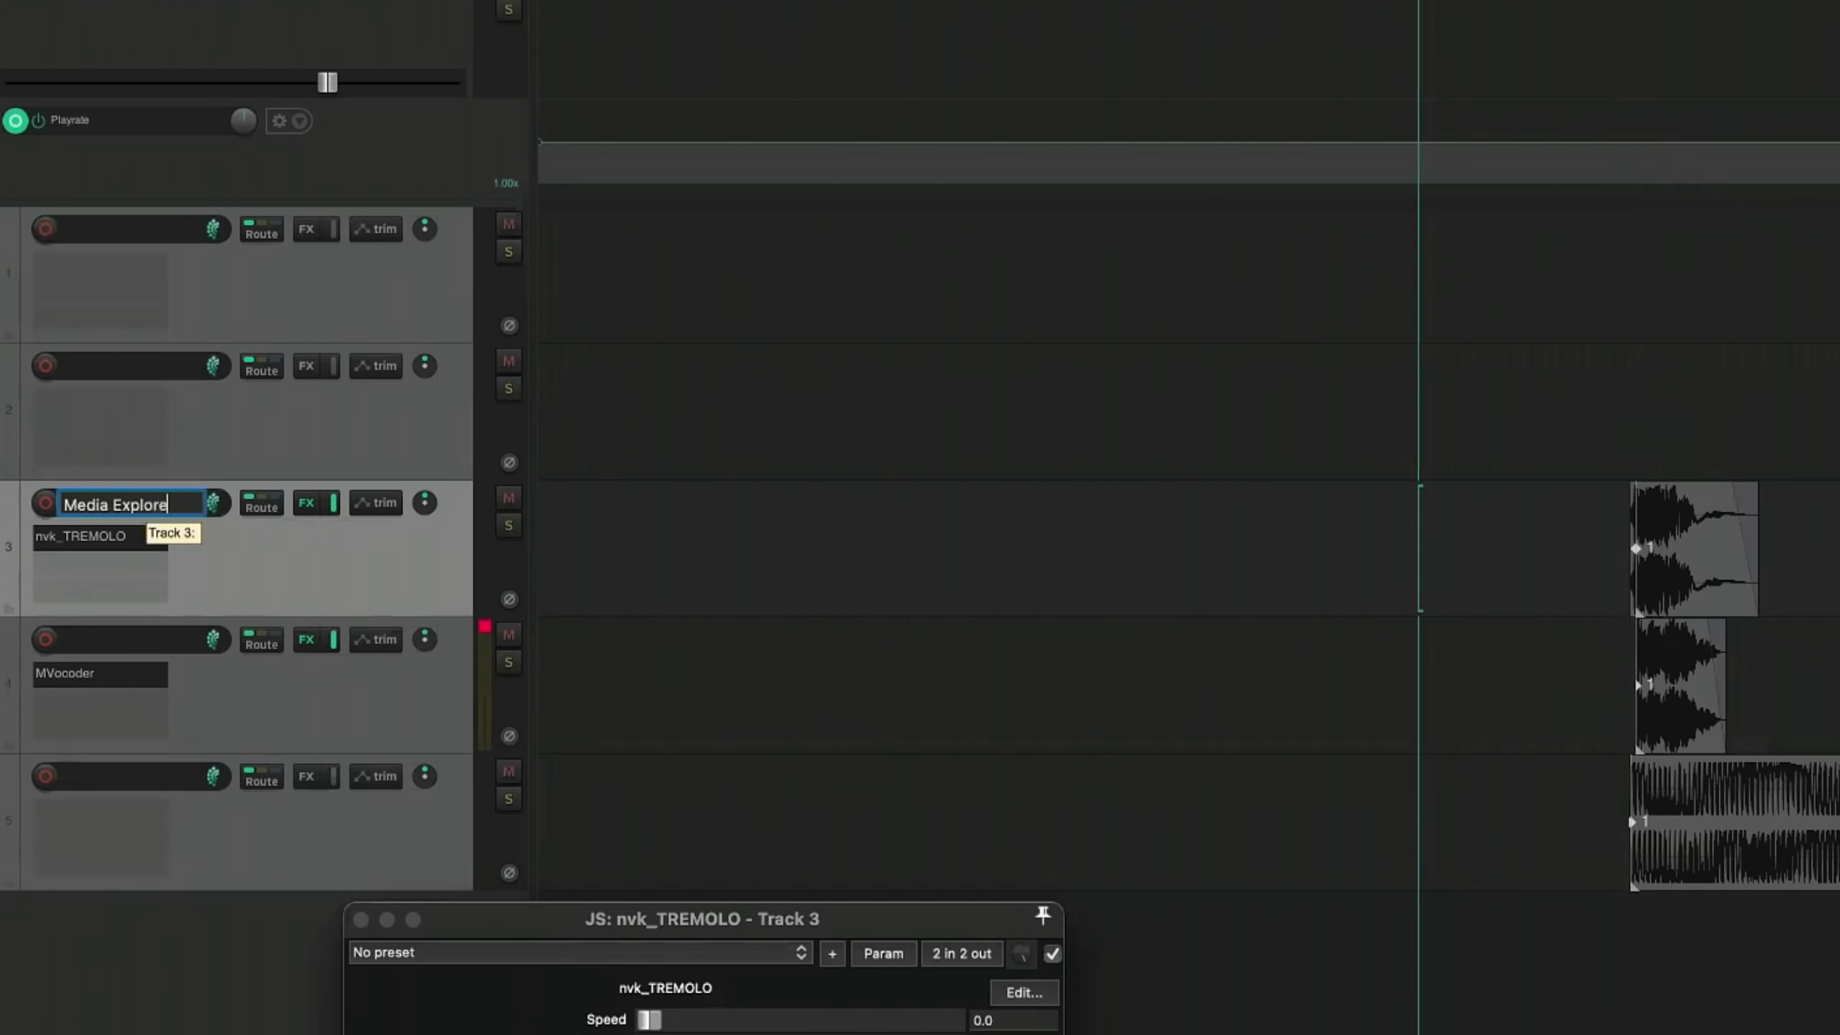
type("r Preview")
key("Return")
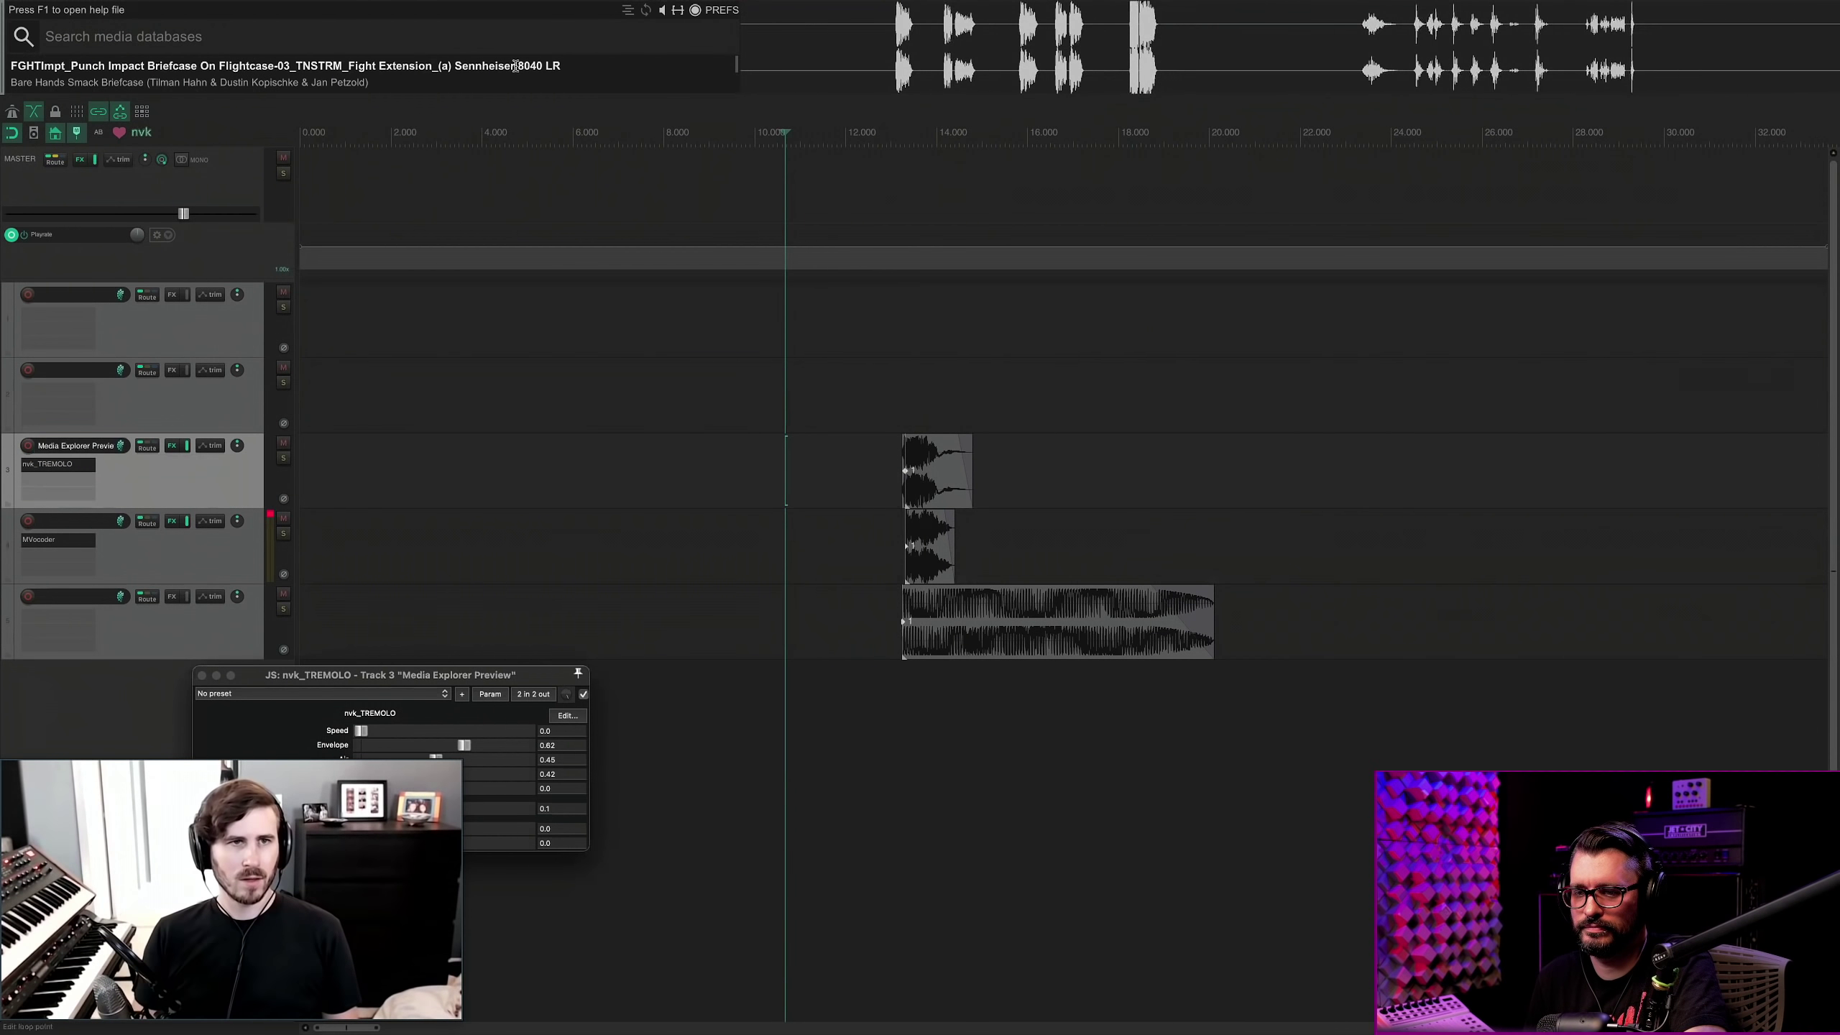
Audition the punch impact sound, select the fifth track and continue previewing through to the FOODCook frying sound.
left_click(505, 74)
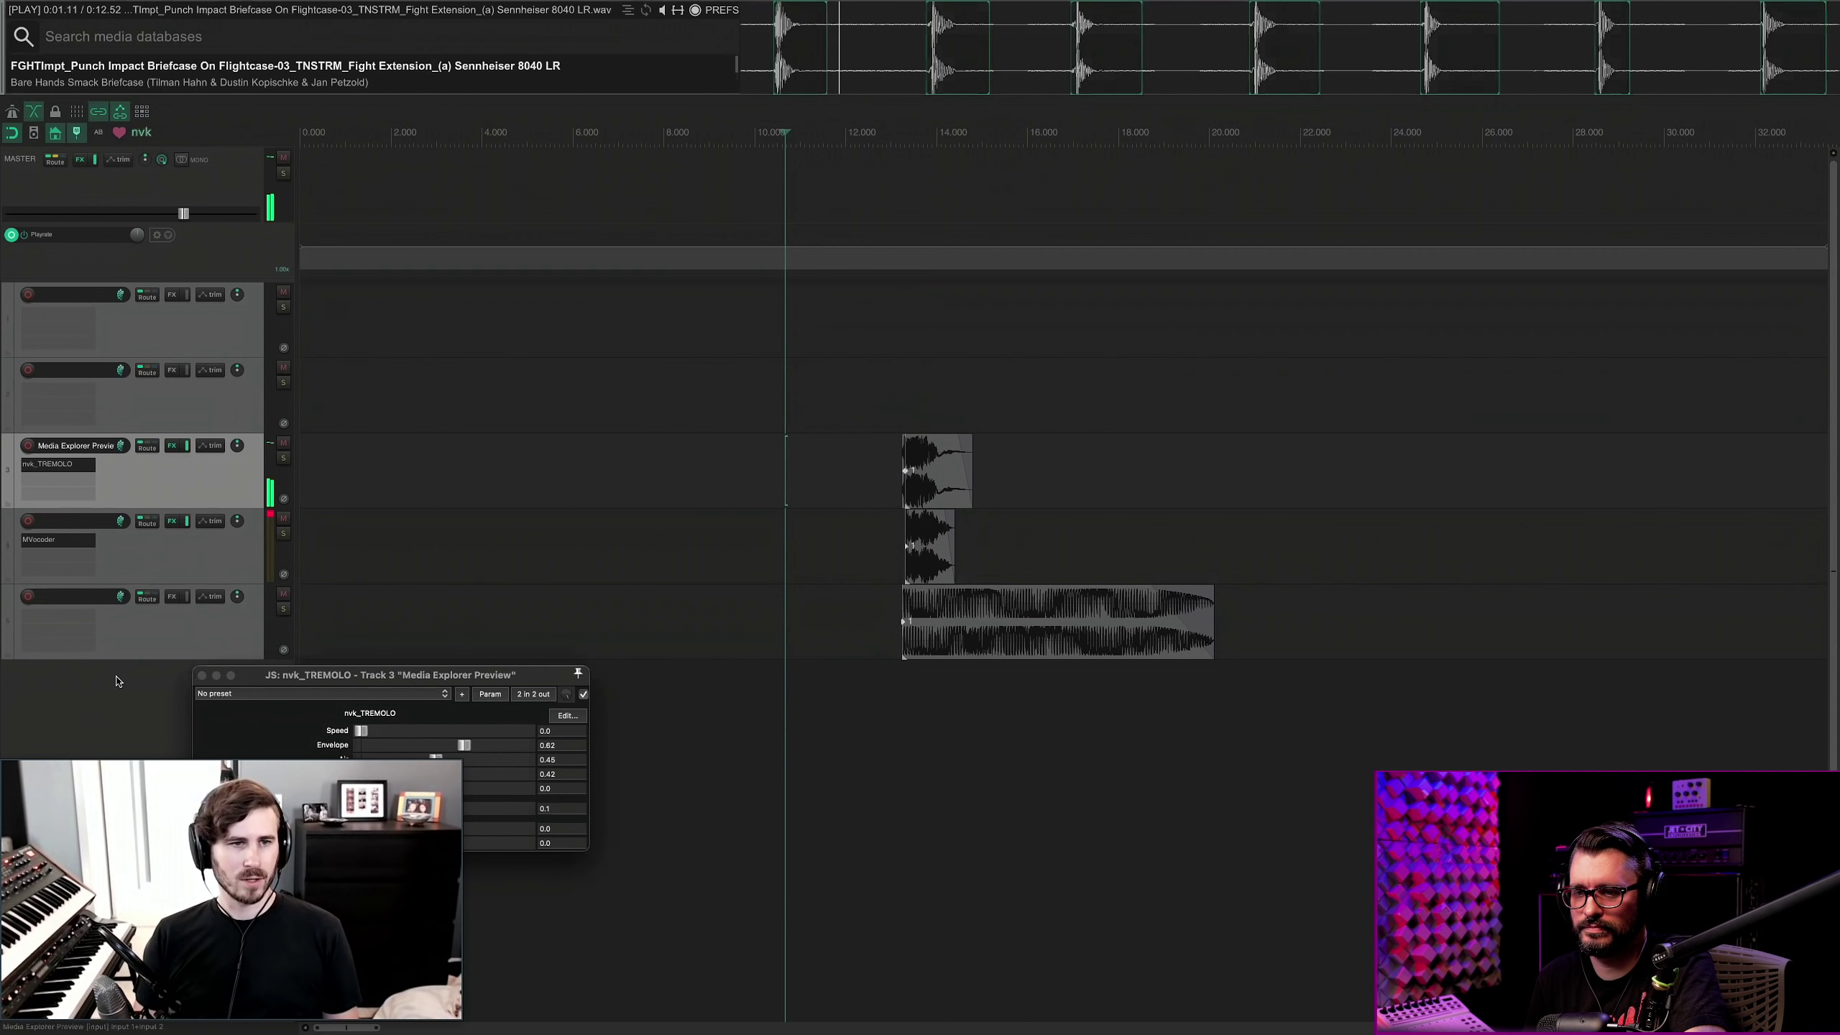
left_click(131, 634)
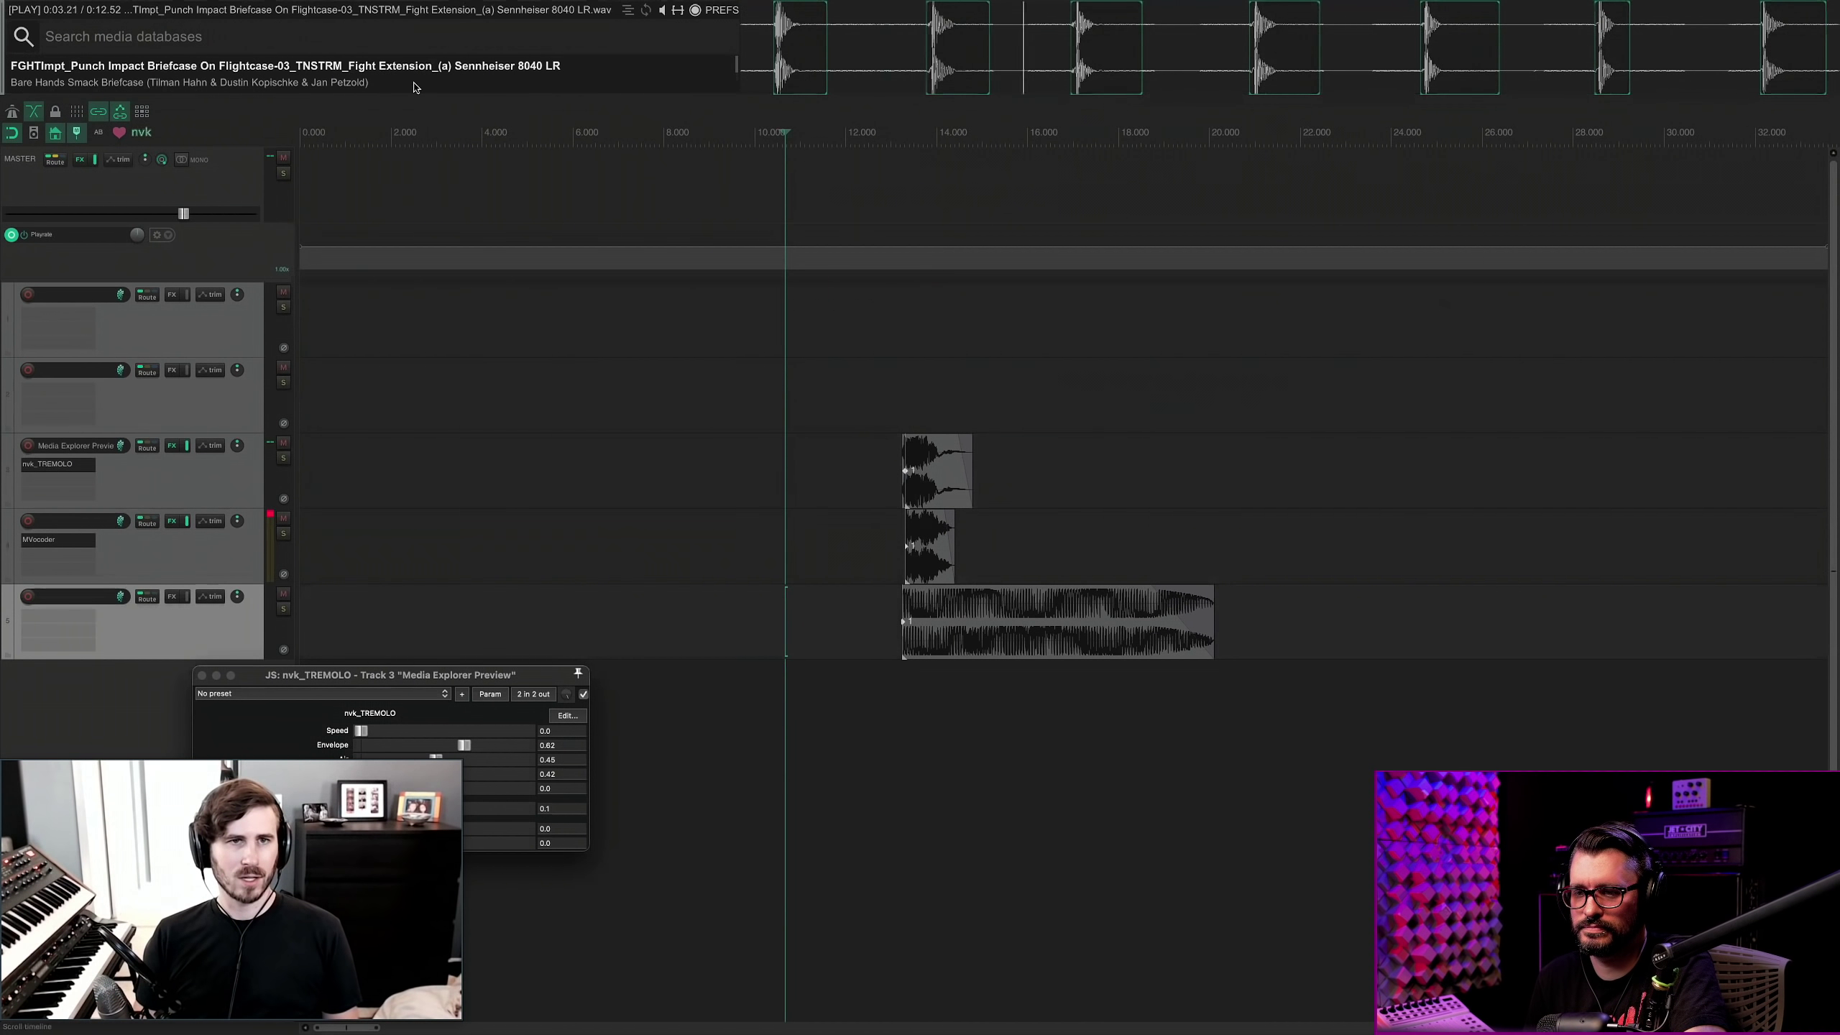
key("Down")
key("Down")
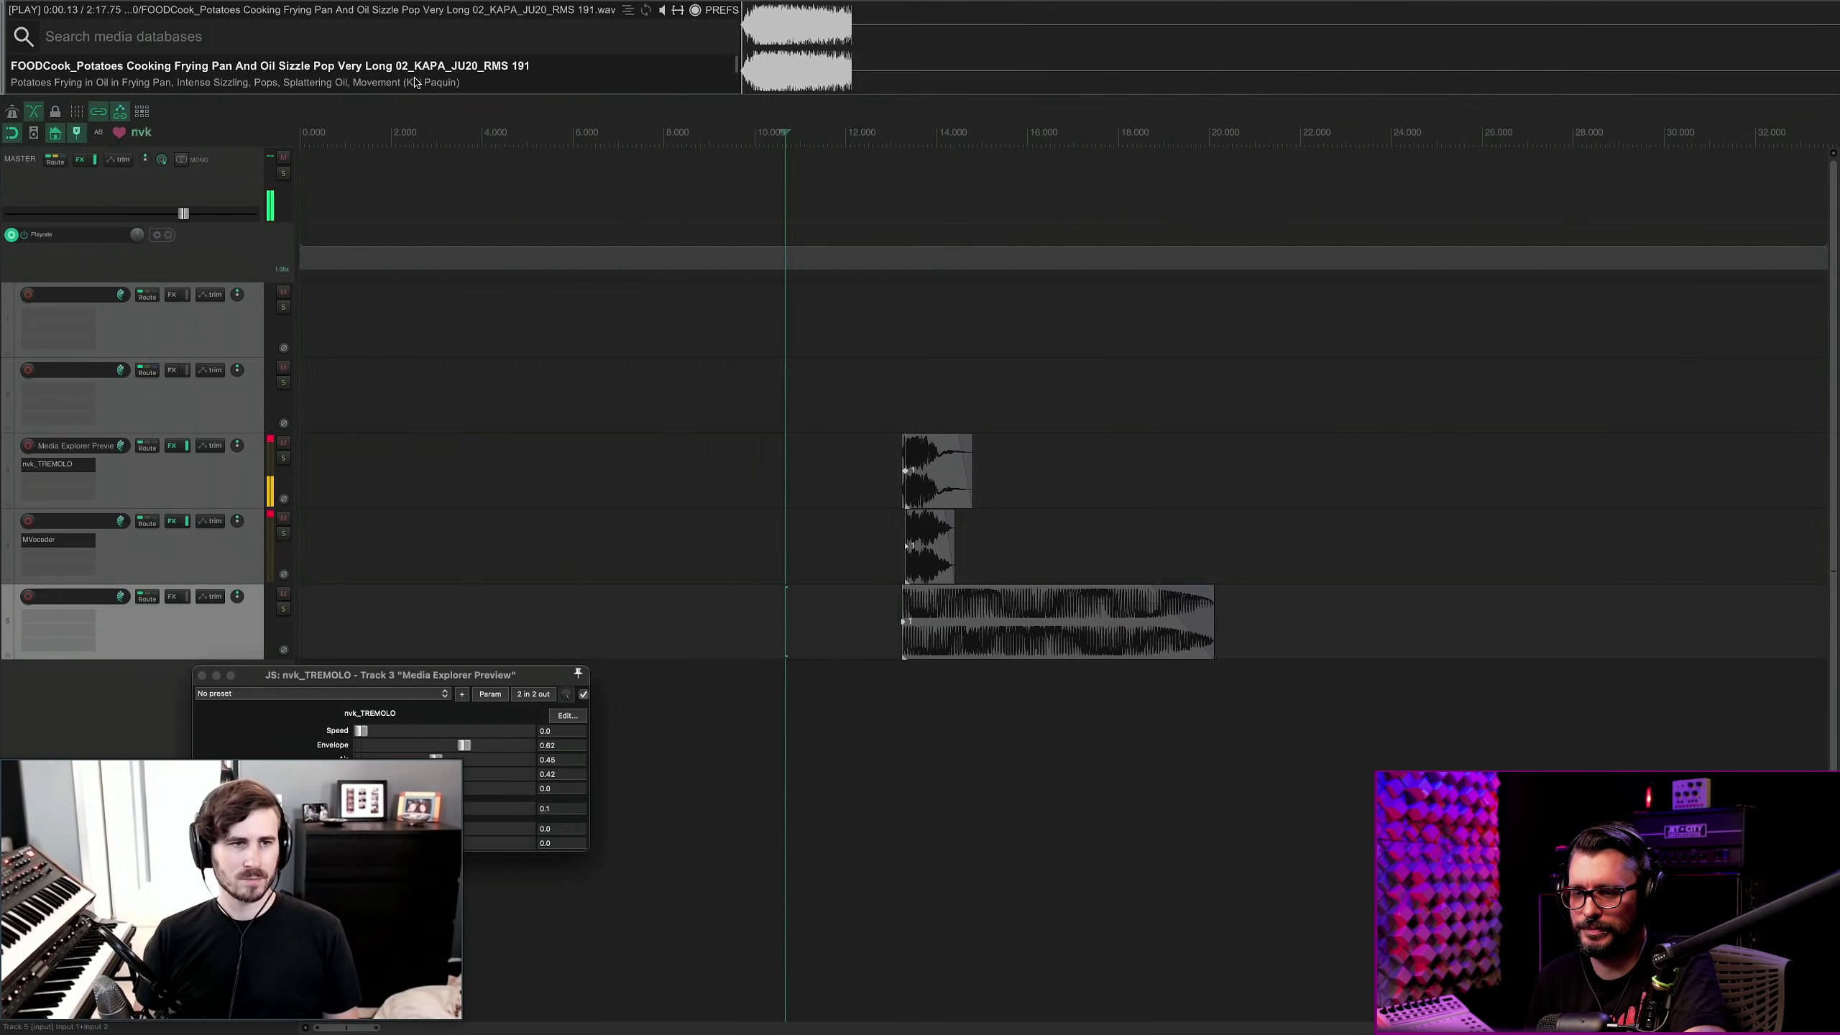
Rename the third track as "nvk" and audition the next sounds up to Serum AB- Moving Impact 02.
double_click(85, 447)
type("nvk")
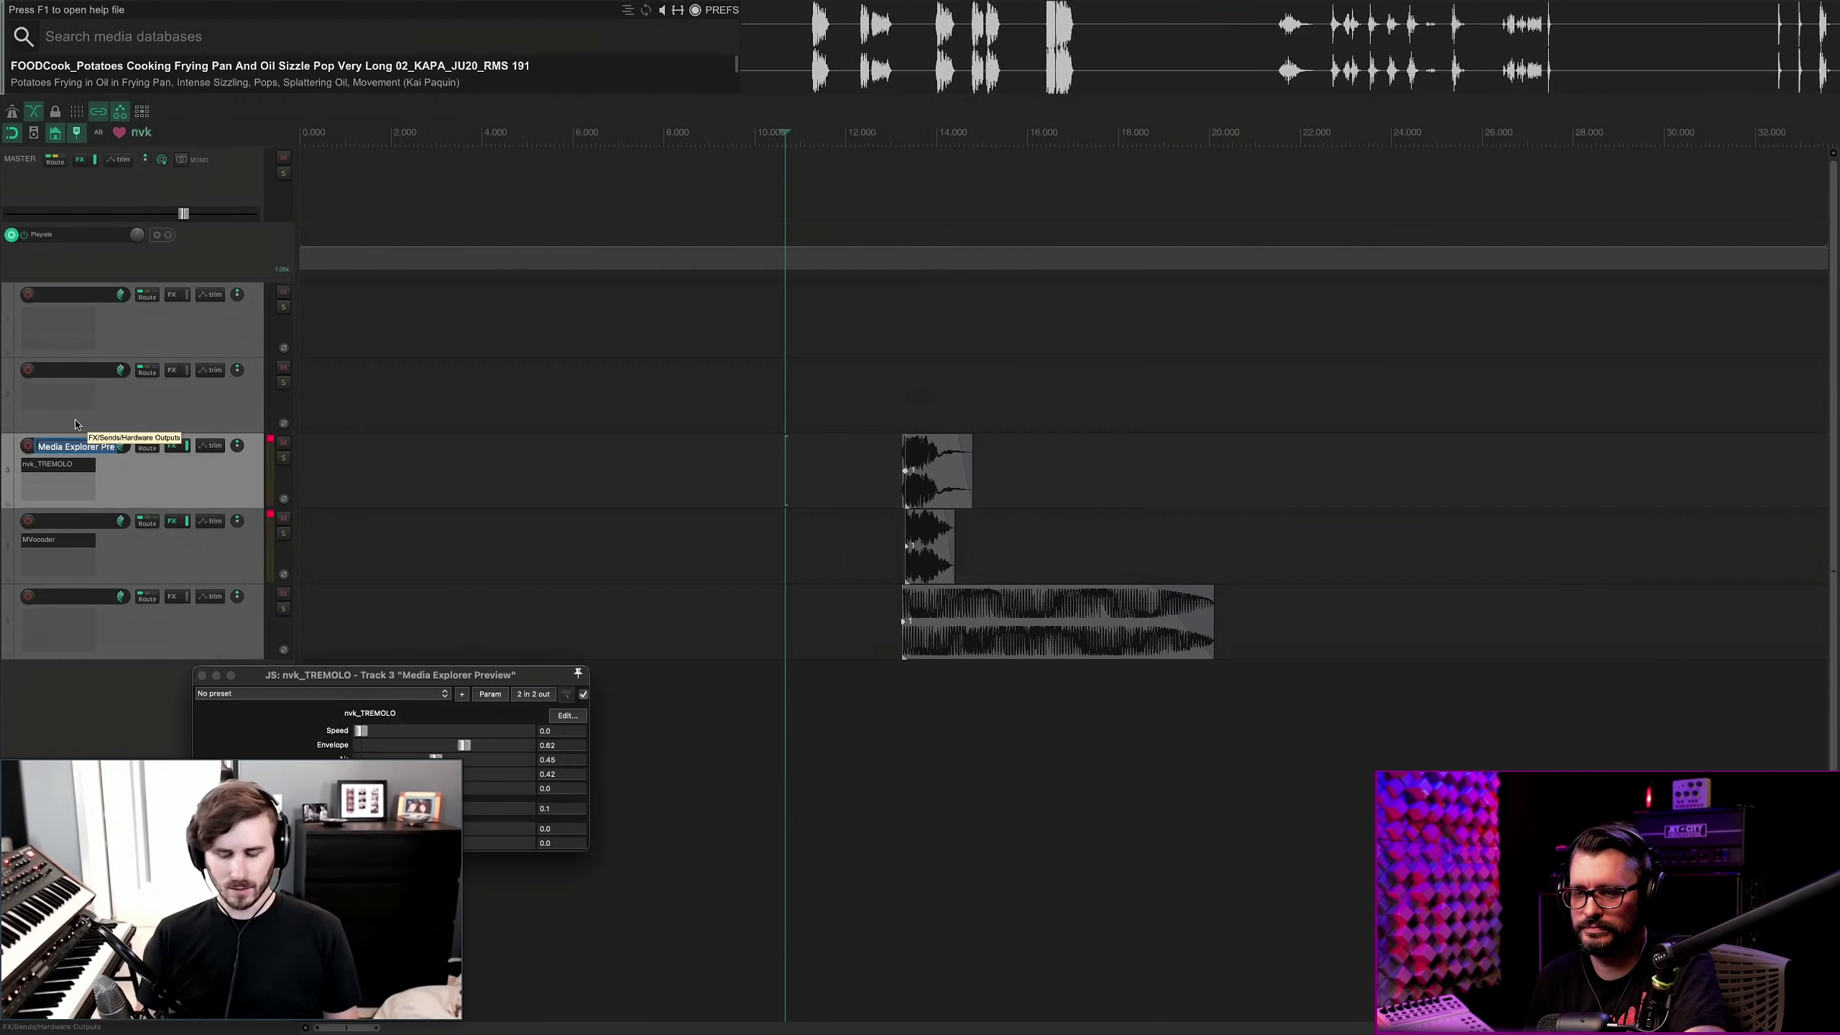
key("Return")
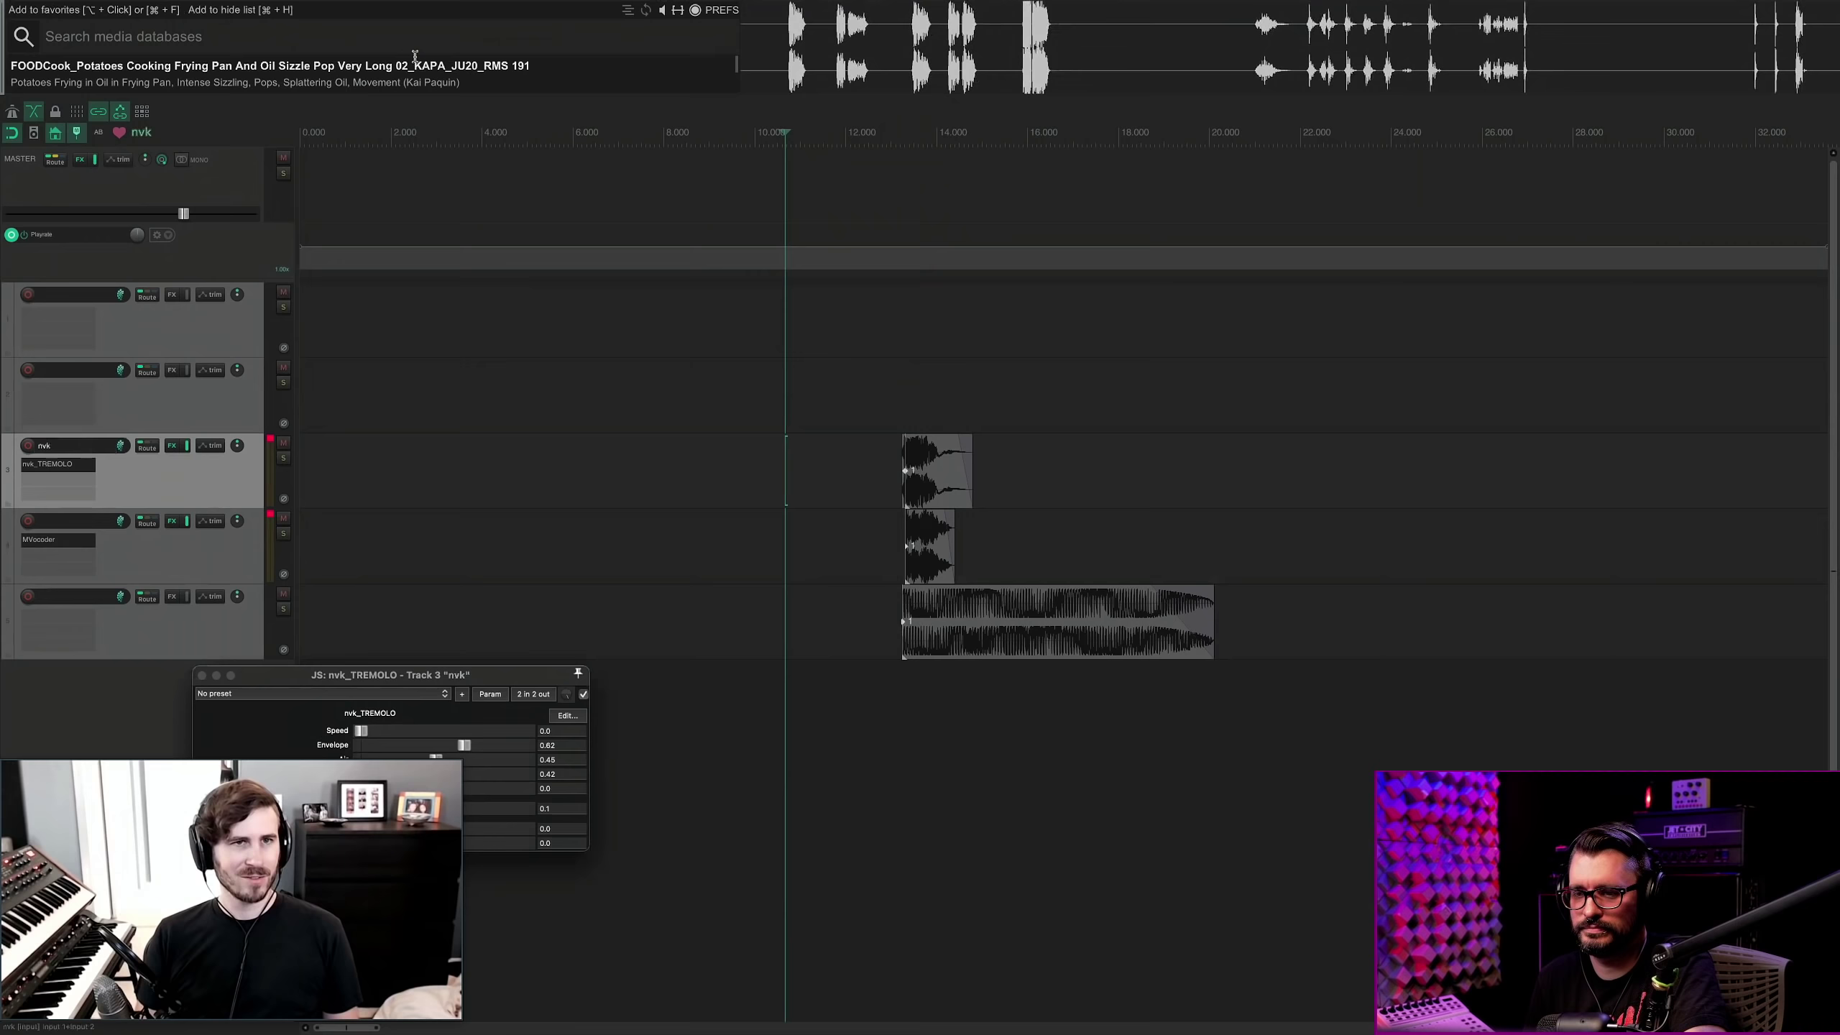
key("Down")
key("Down")
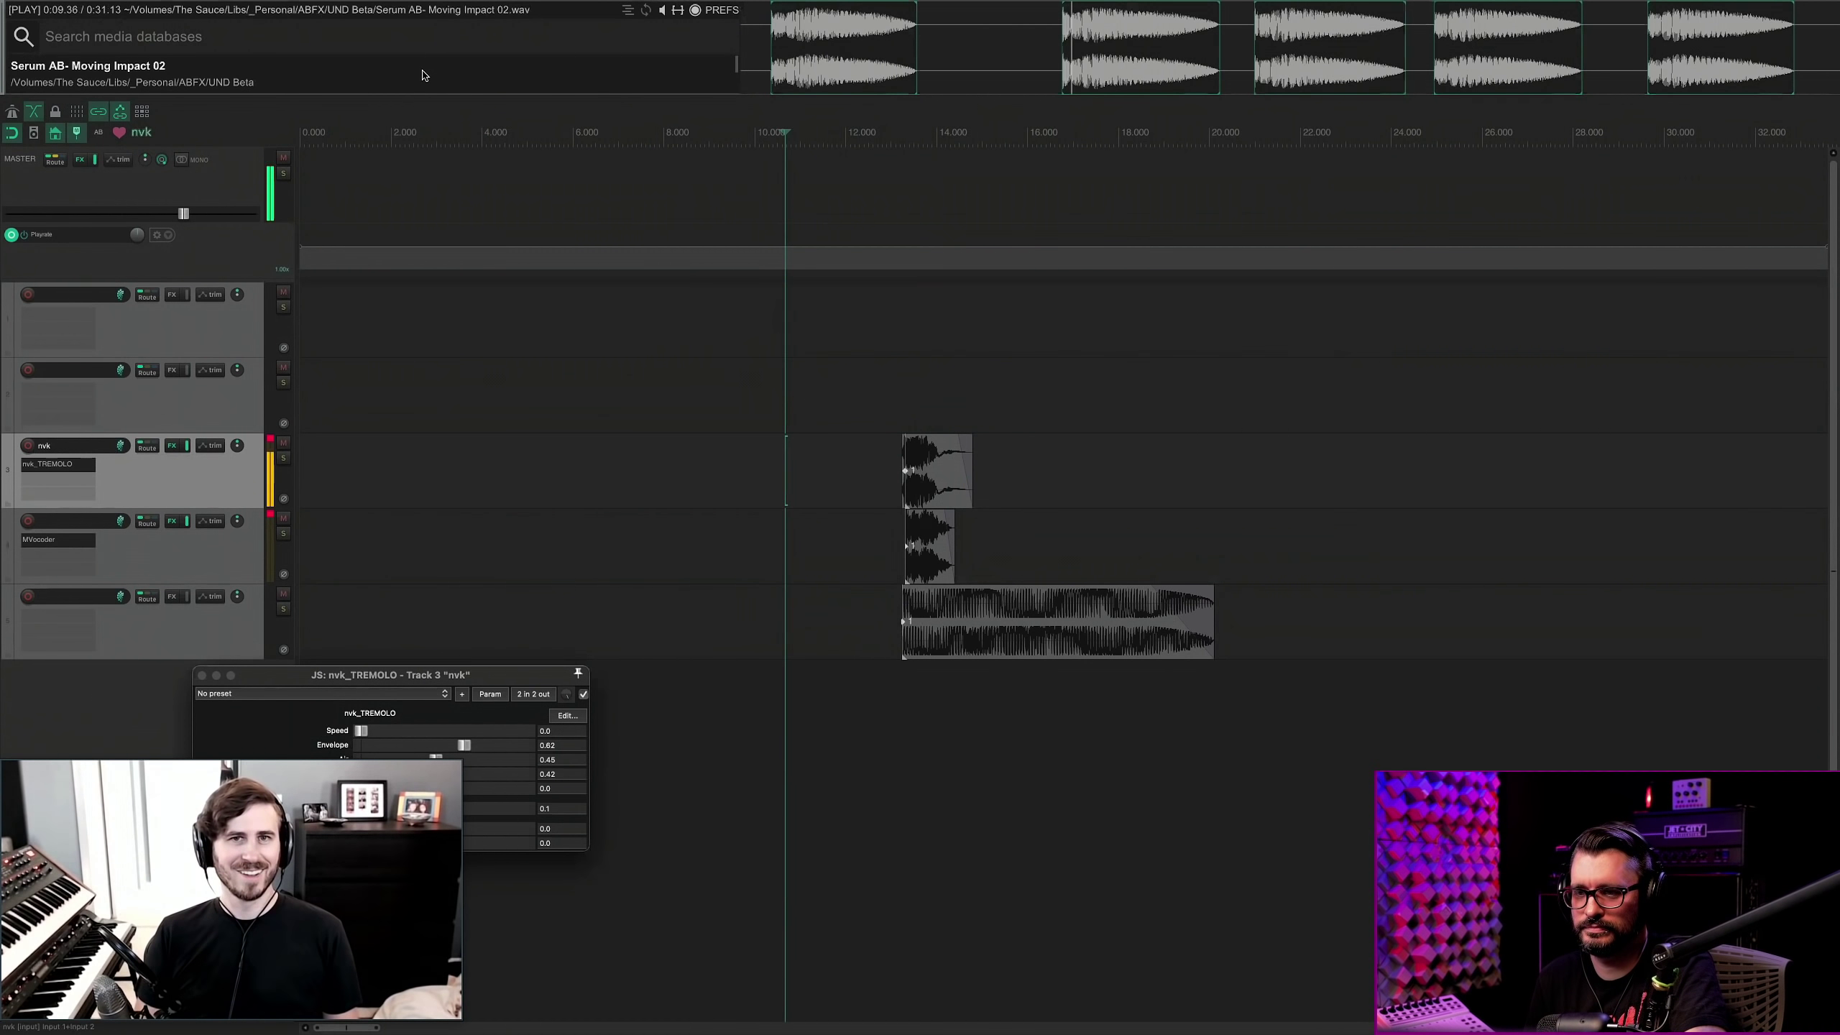
left_click(649, 392)
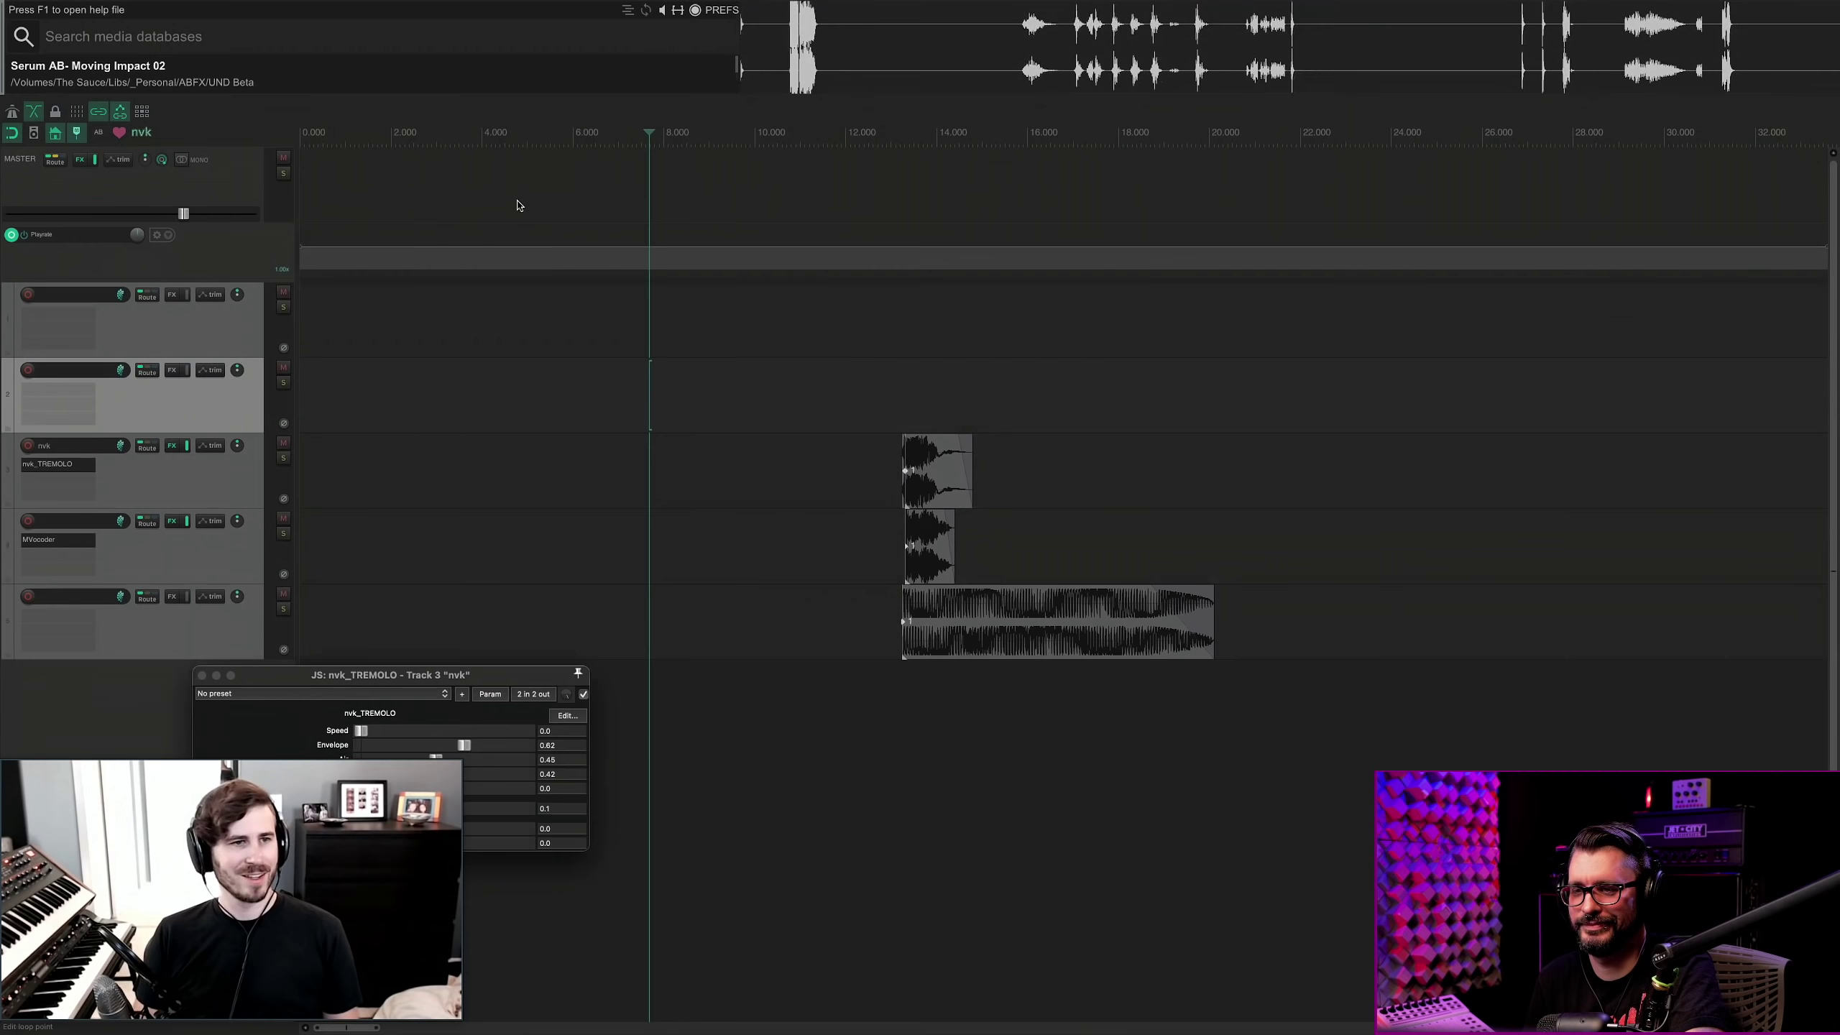
Insert the Serum AB- Moving Impact 02 sound on the fifth track at about 39 s and stop its preview.
key("Down")
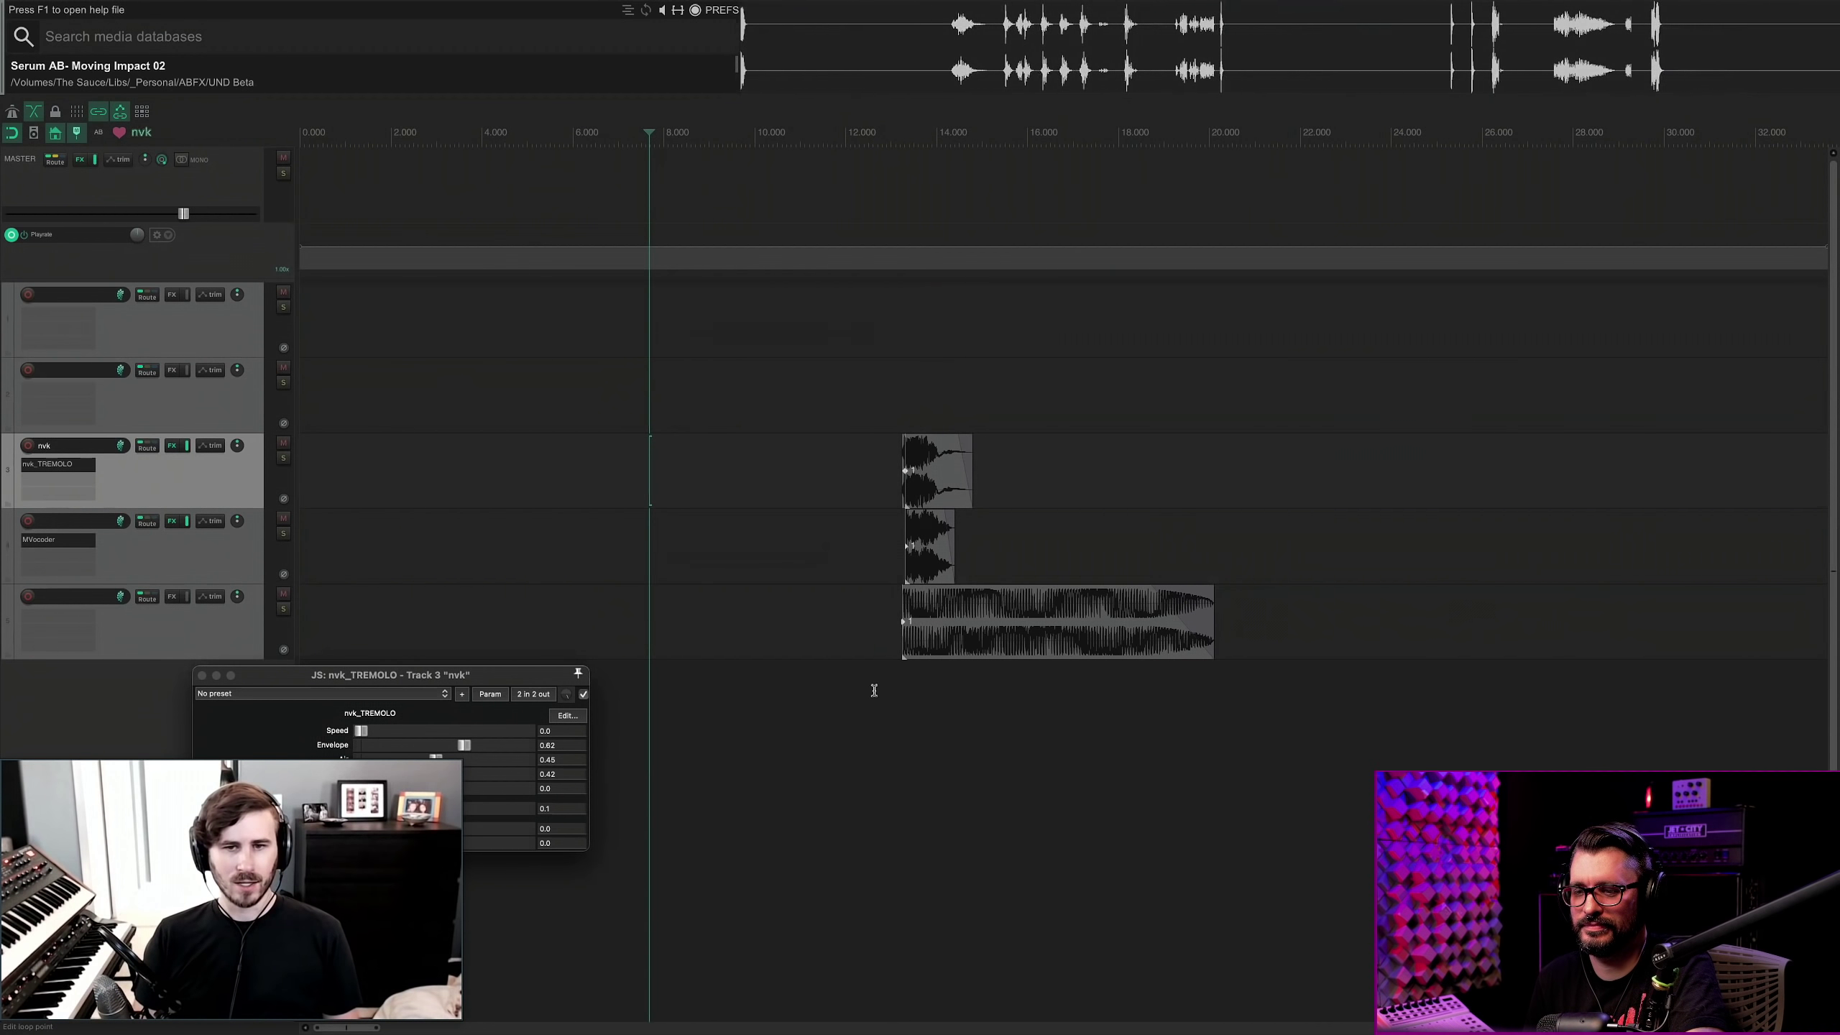
scroll(870, 686, "down", 5)
left_click(907, 622)
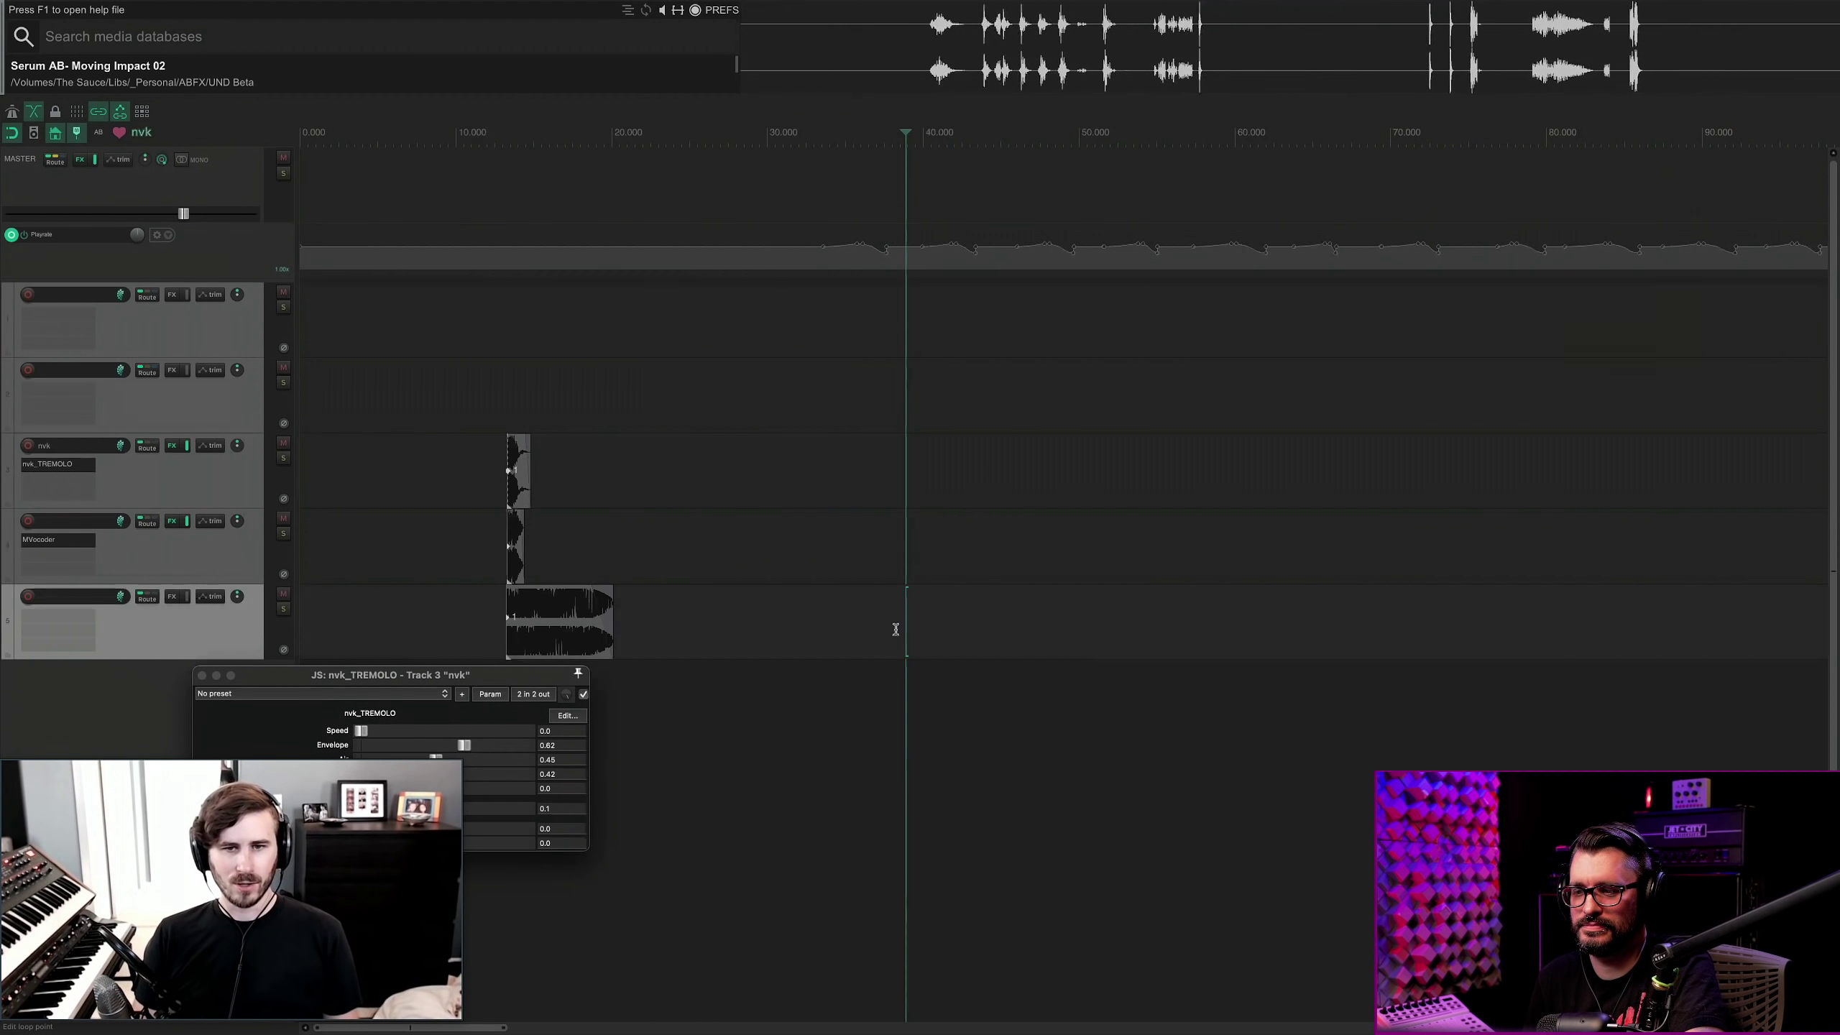
left_click(189, 80)
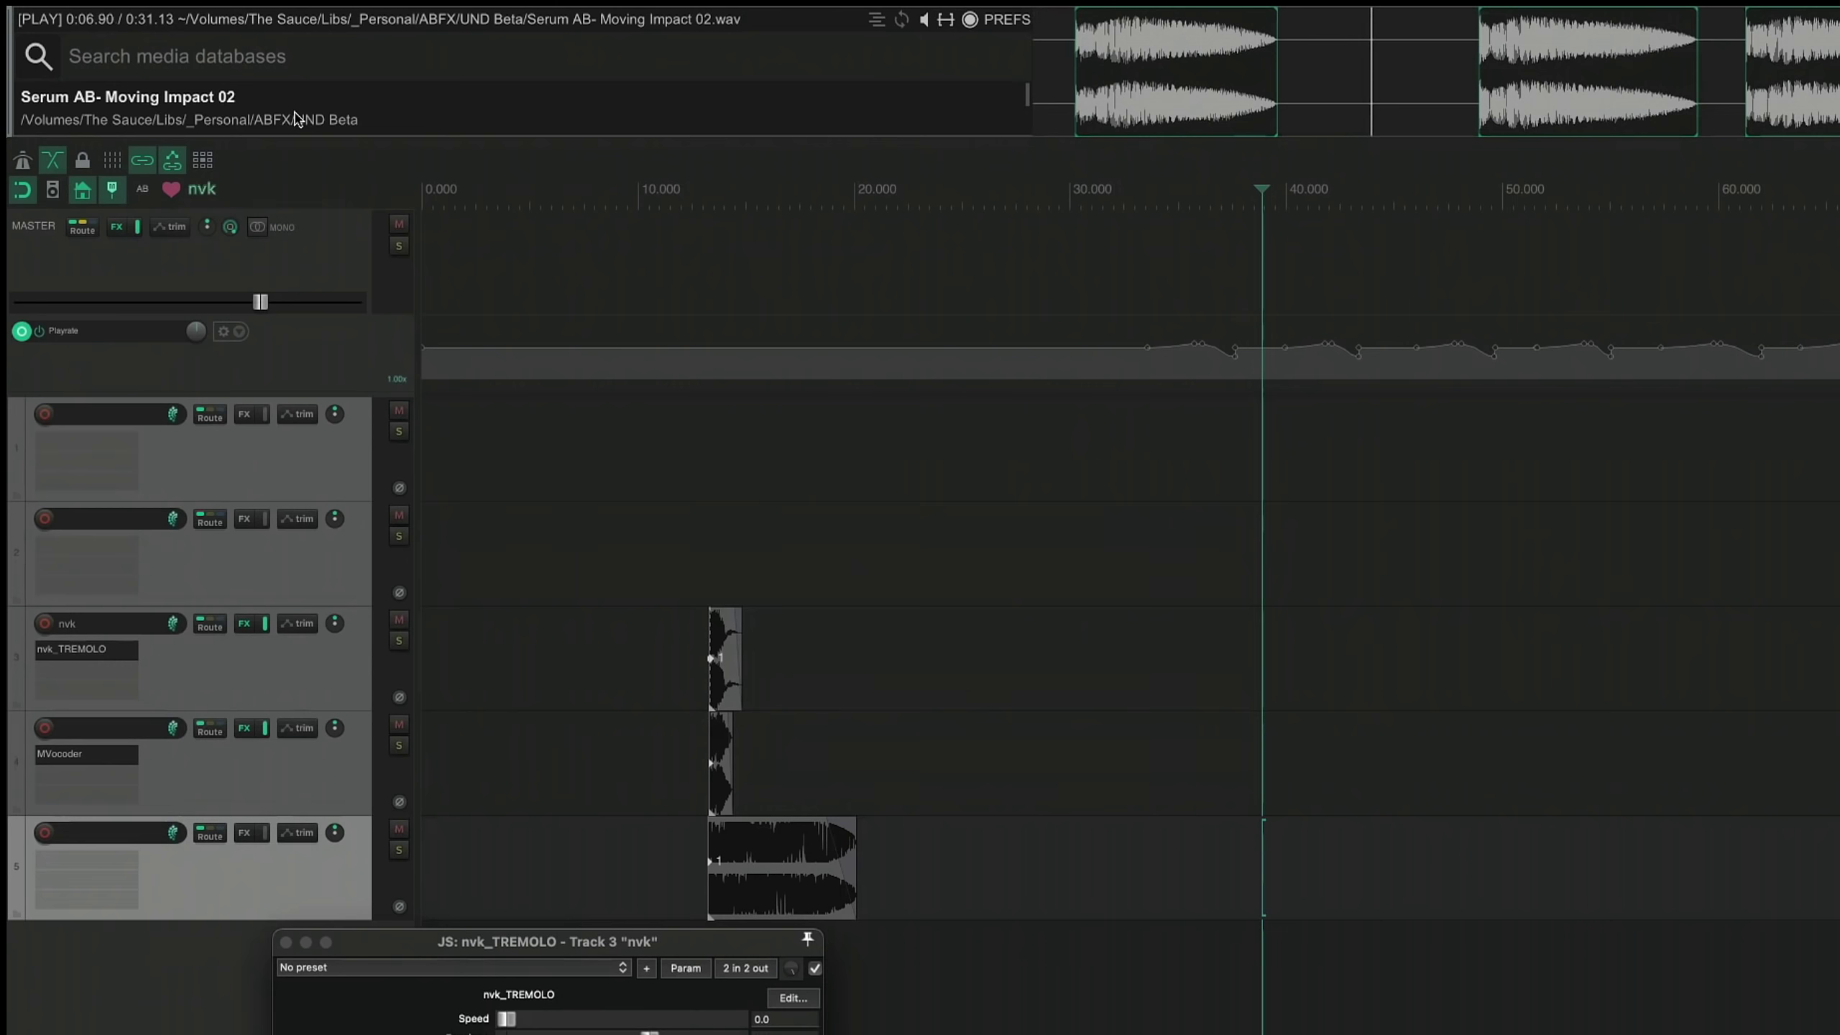
key("super+shift+f")
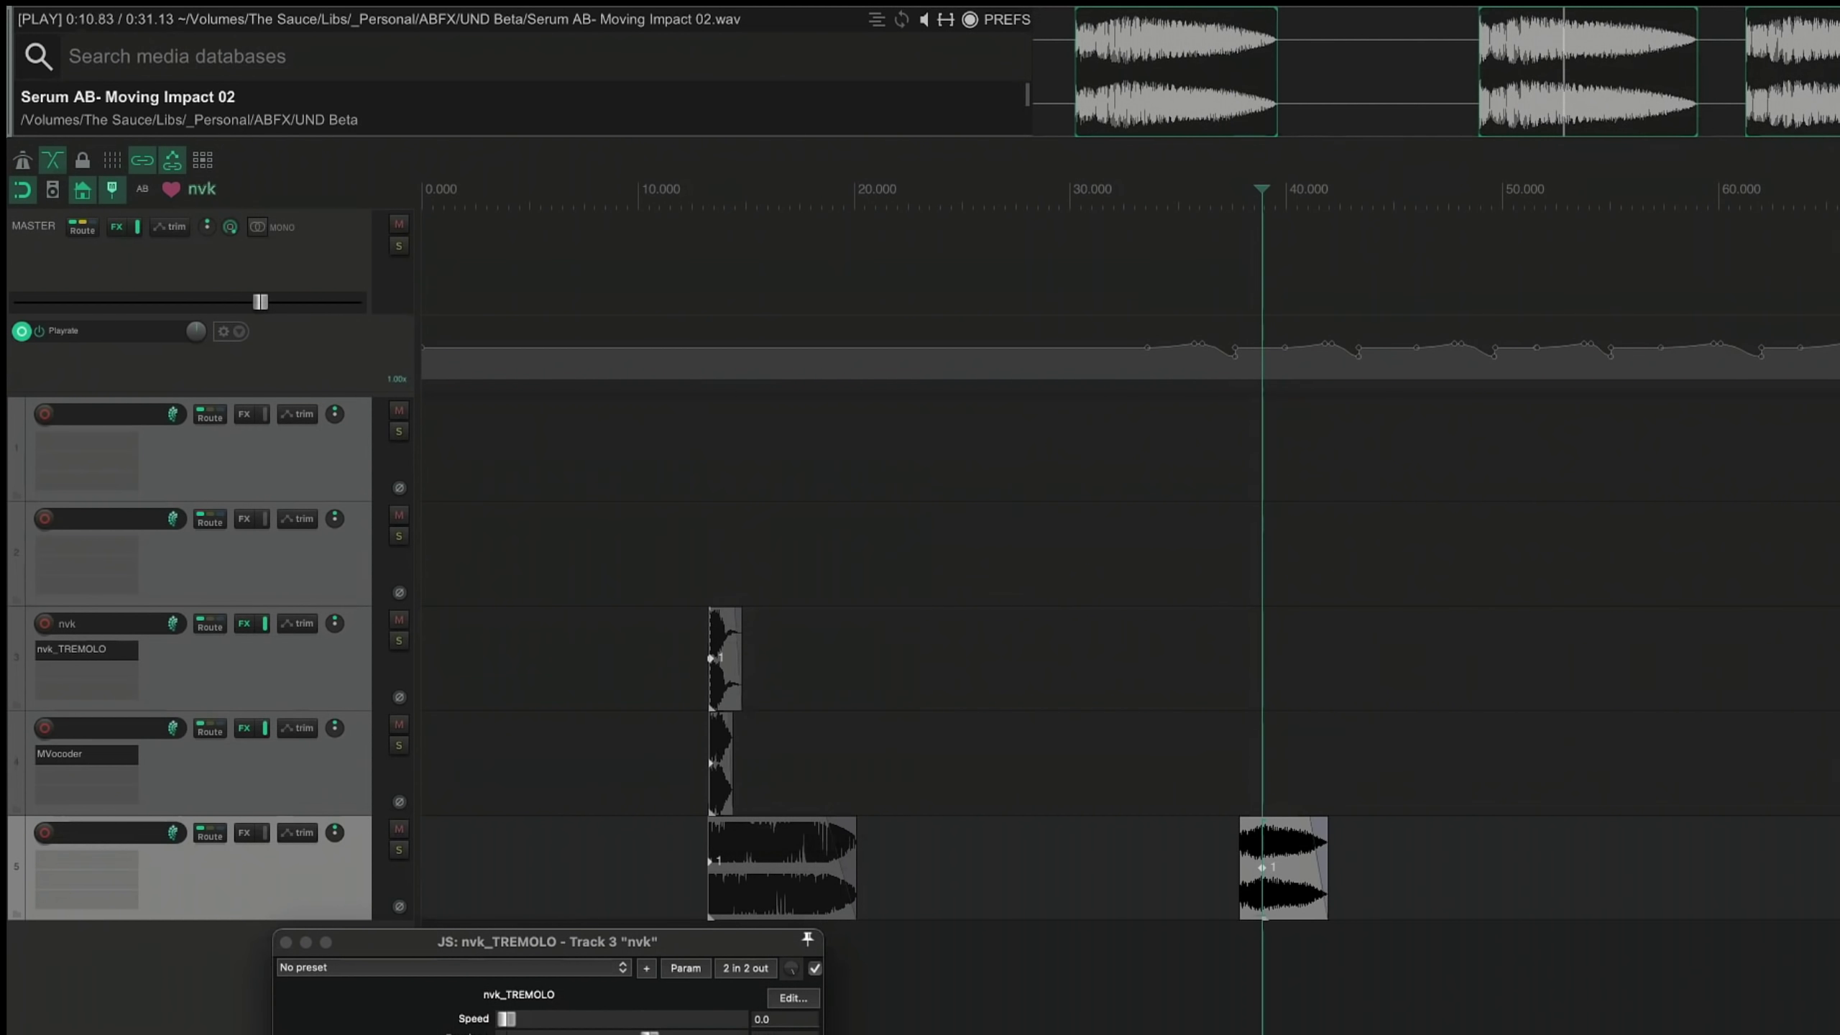
left_click(1489, 44)
key("space")
Play the inserted Serum AB- Moving Impact 02 item soloed from its start on the fifth track.
scroll(1471, 95, "down", 10)
left_click(1154, 899)
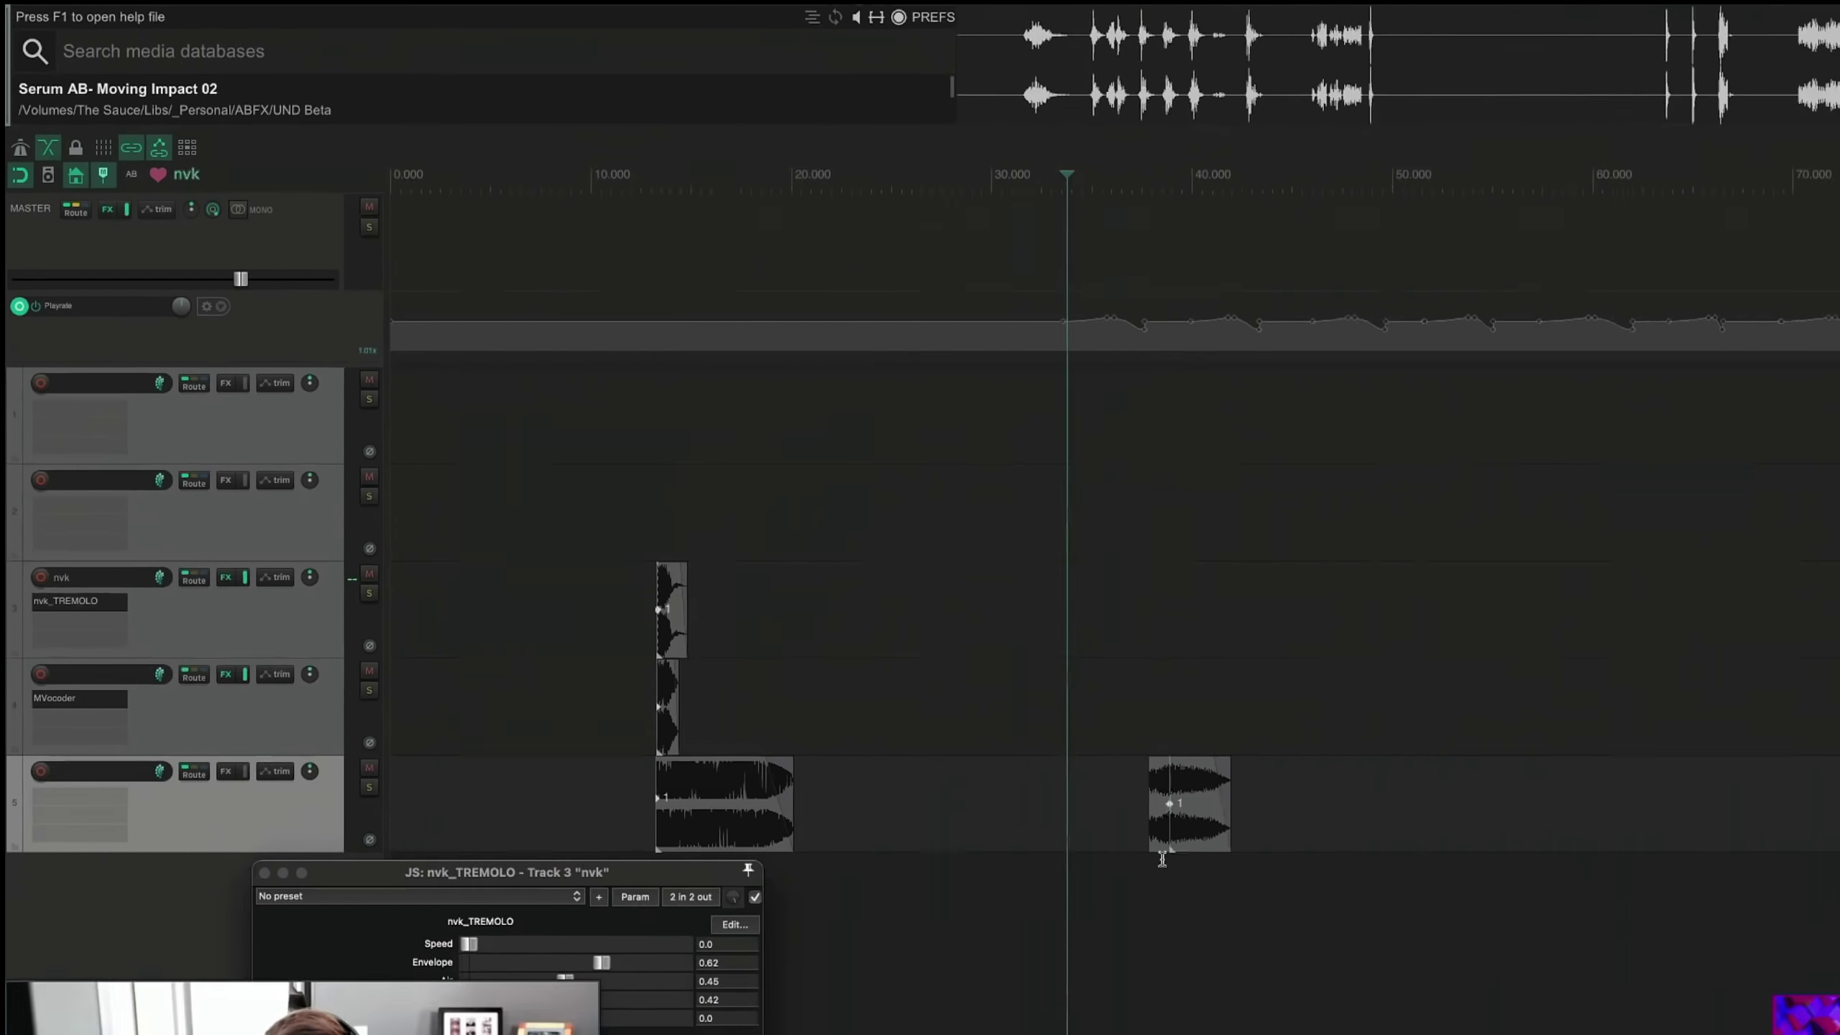
left_click(1253, 925)
scroll(1255, 923, "up", 15)
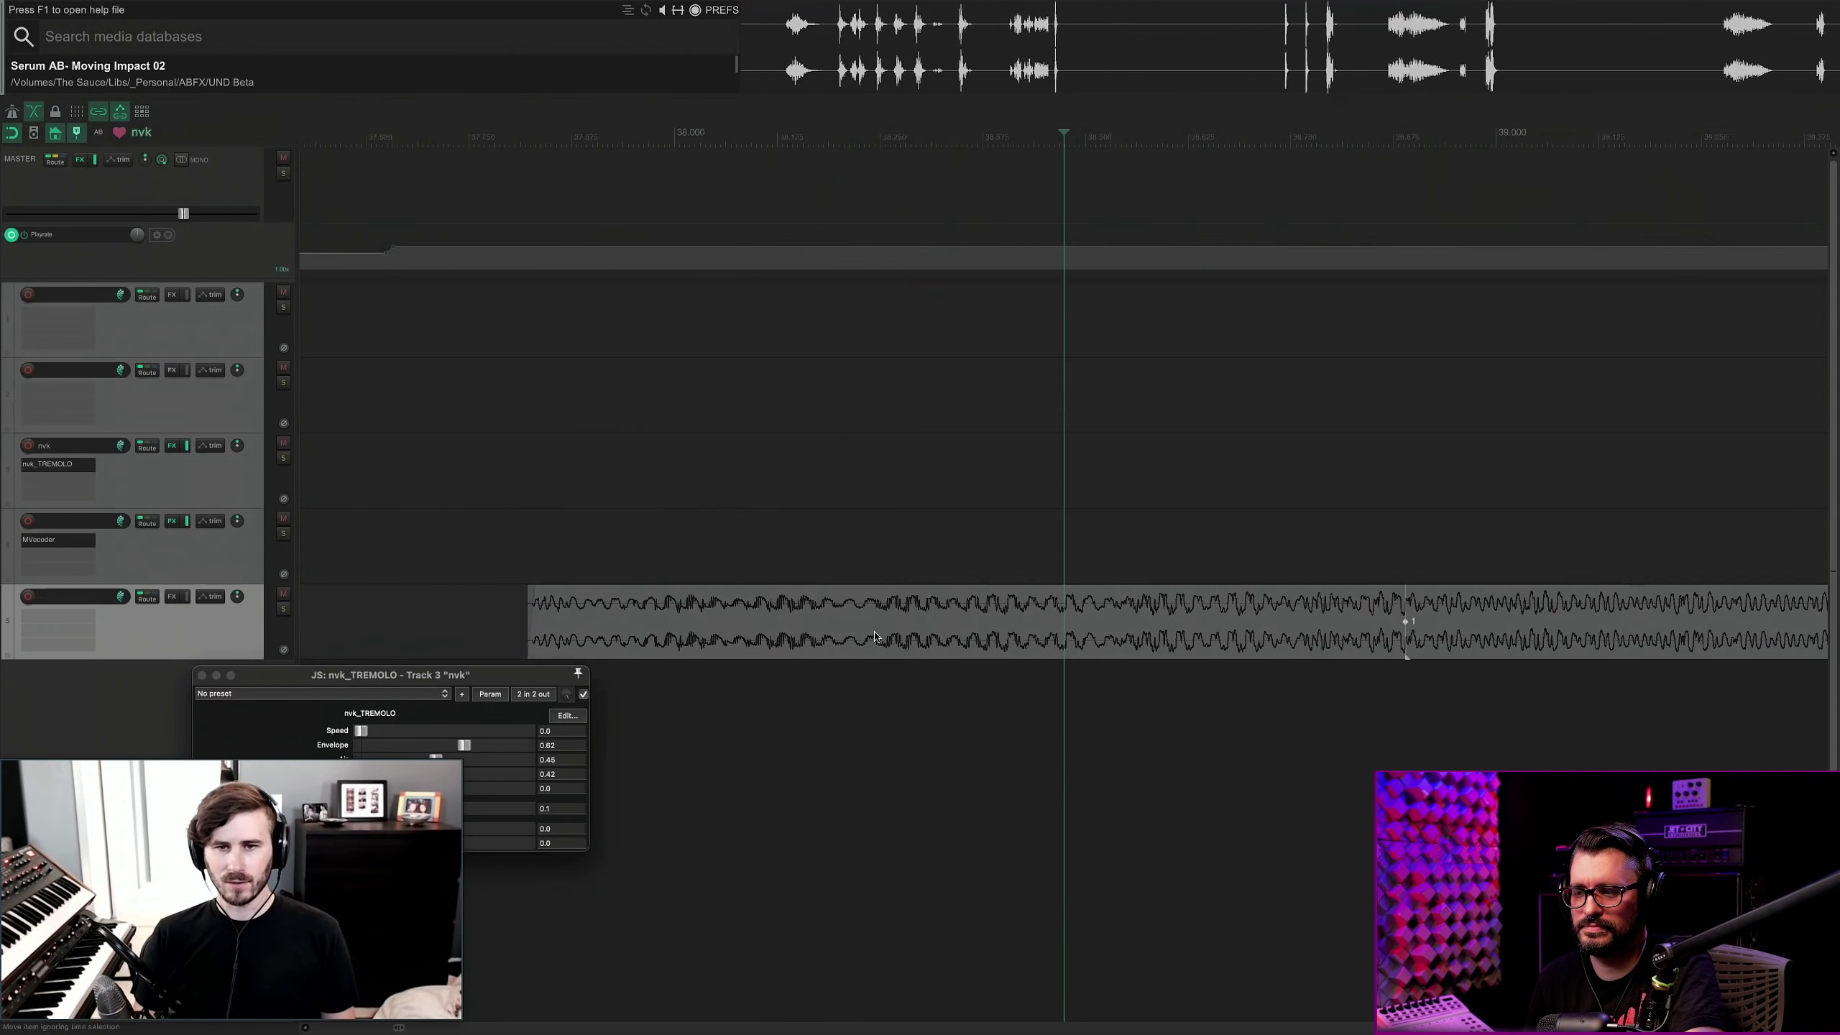
key("ctrl+z")
left_click(949, 625)
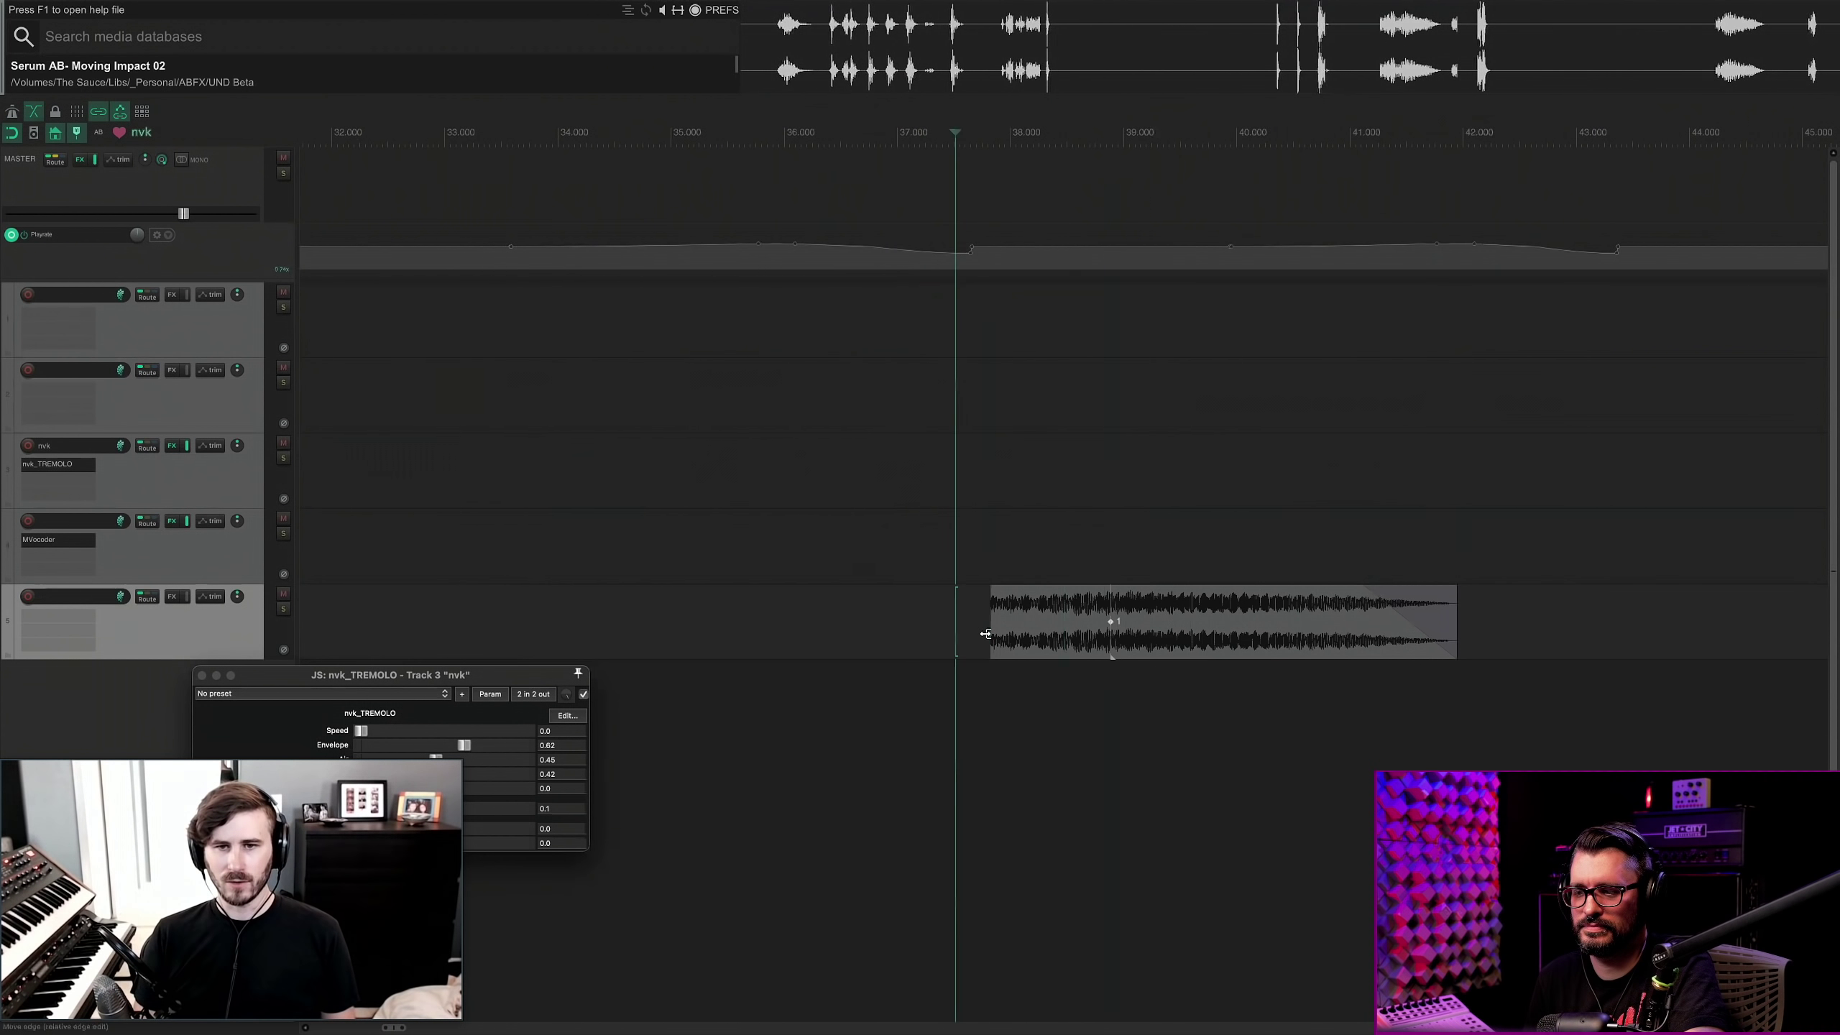
key("space")
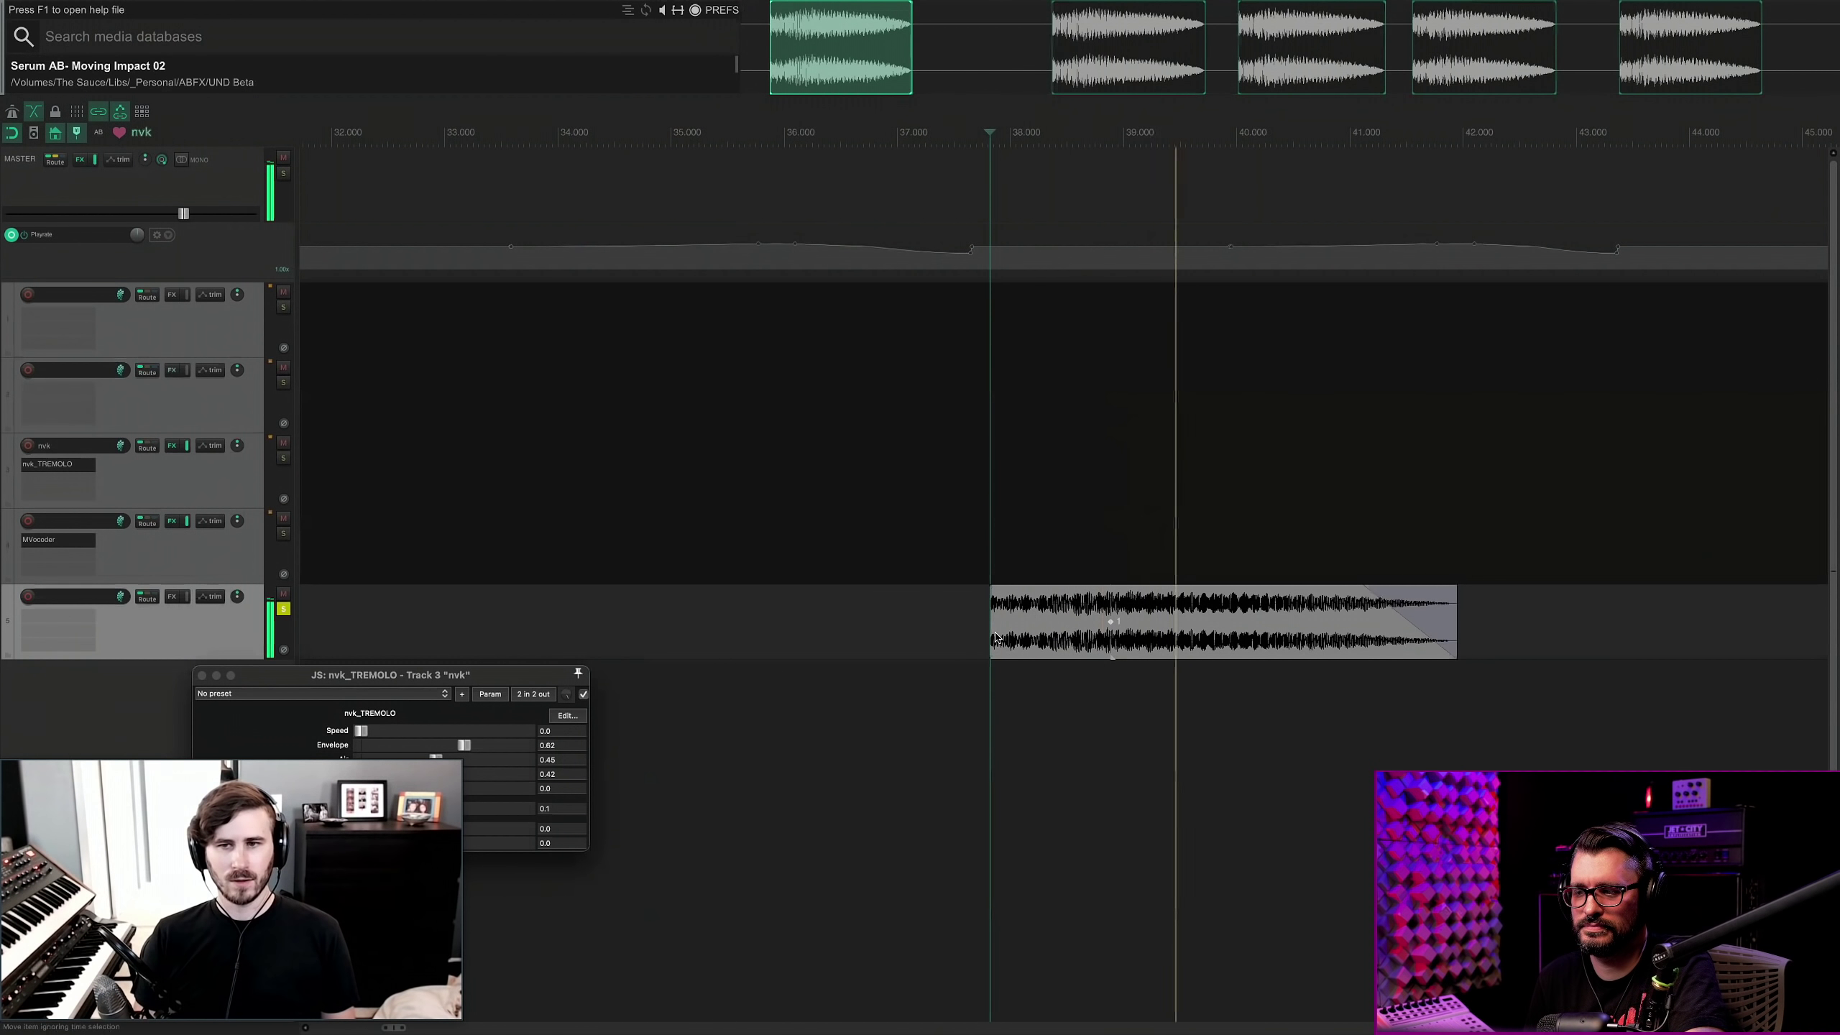
scroll(996, 652, "down", 4)
key("space")
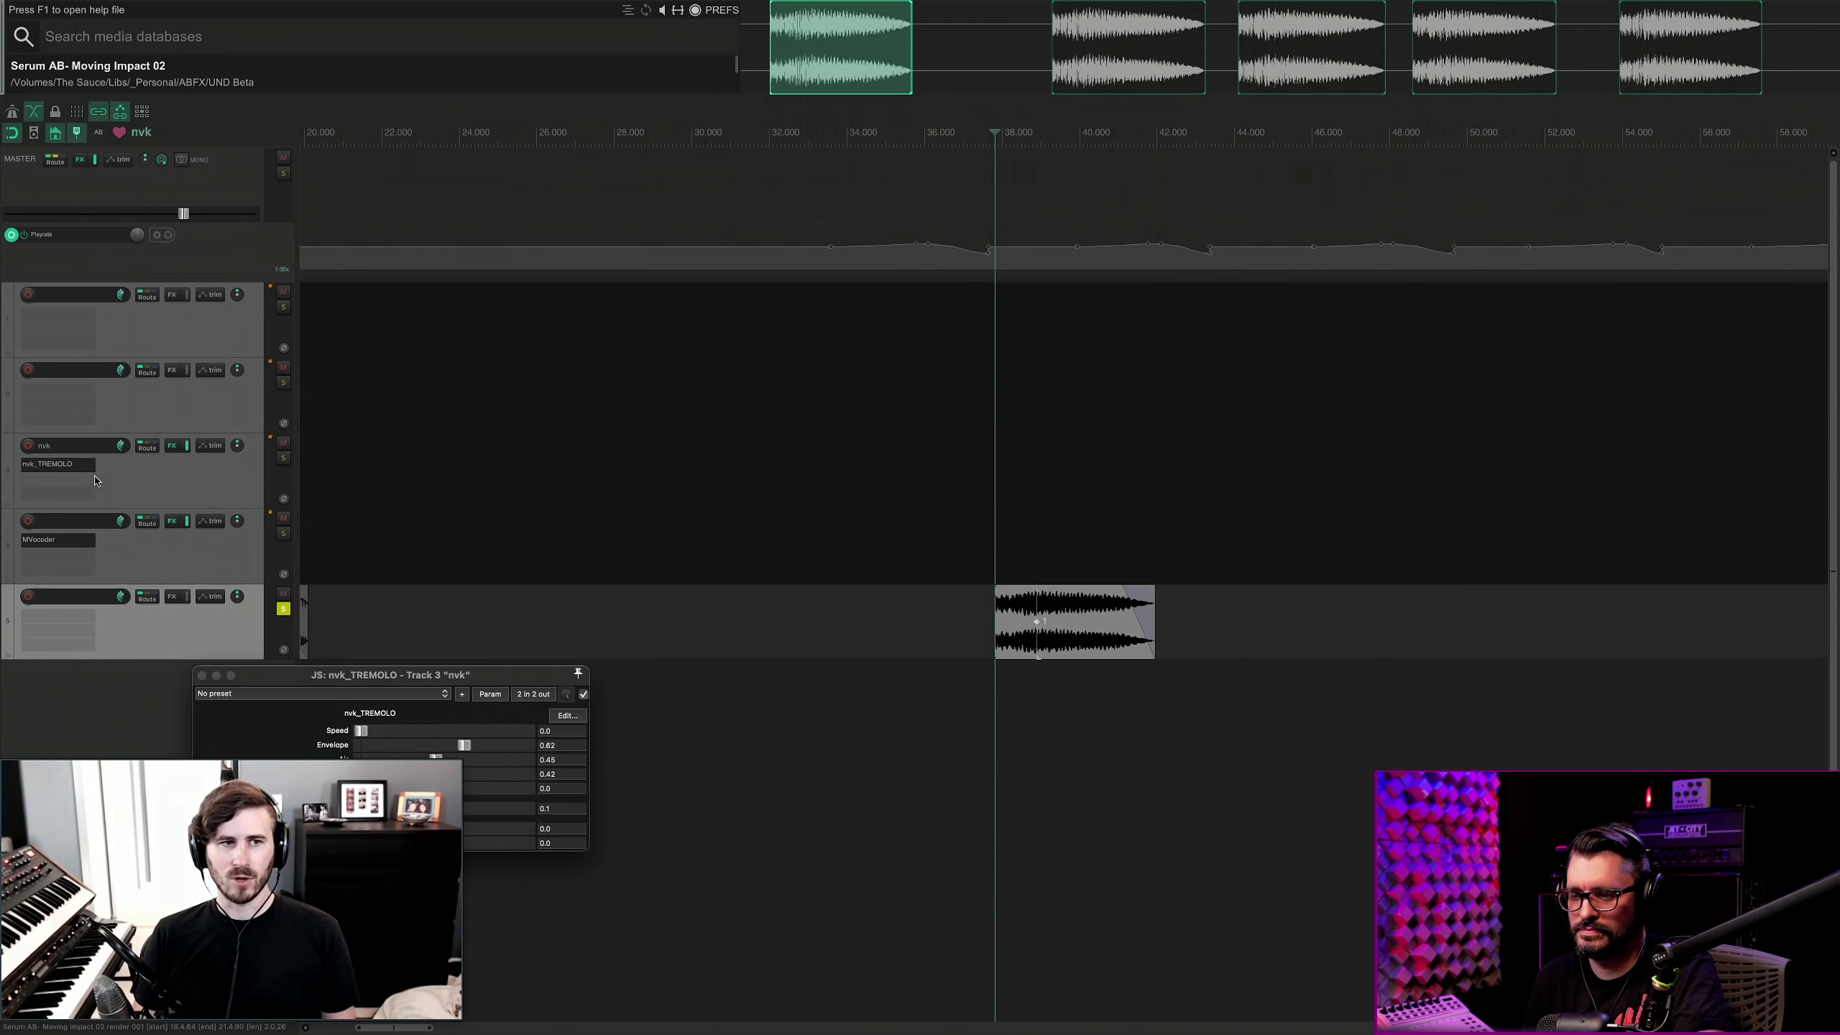
Close the nvk_TREMOLO window and swap the Moving Impact item at about 38 s through other variations of its source.
left_click(202, 676)
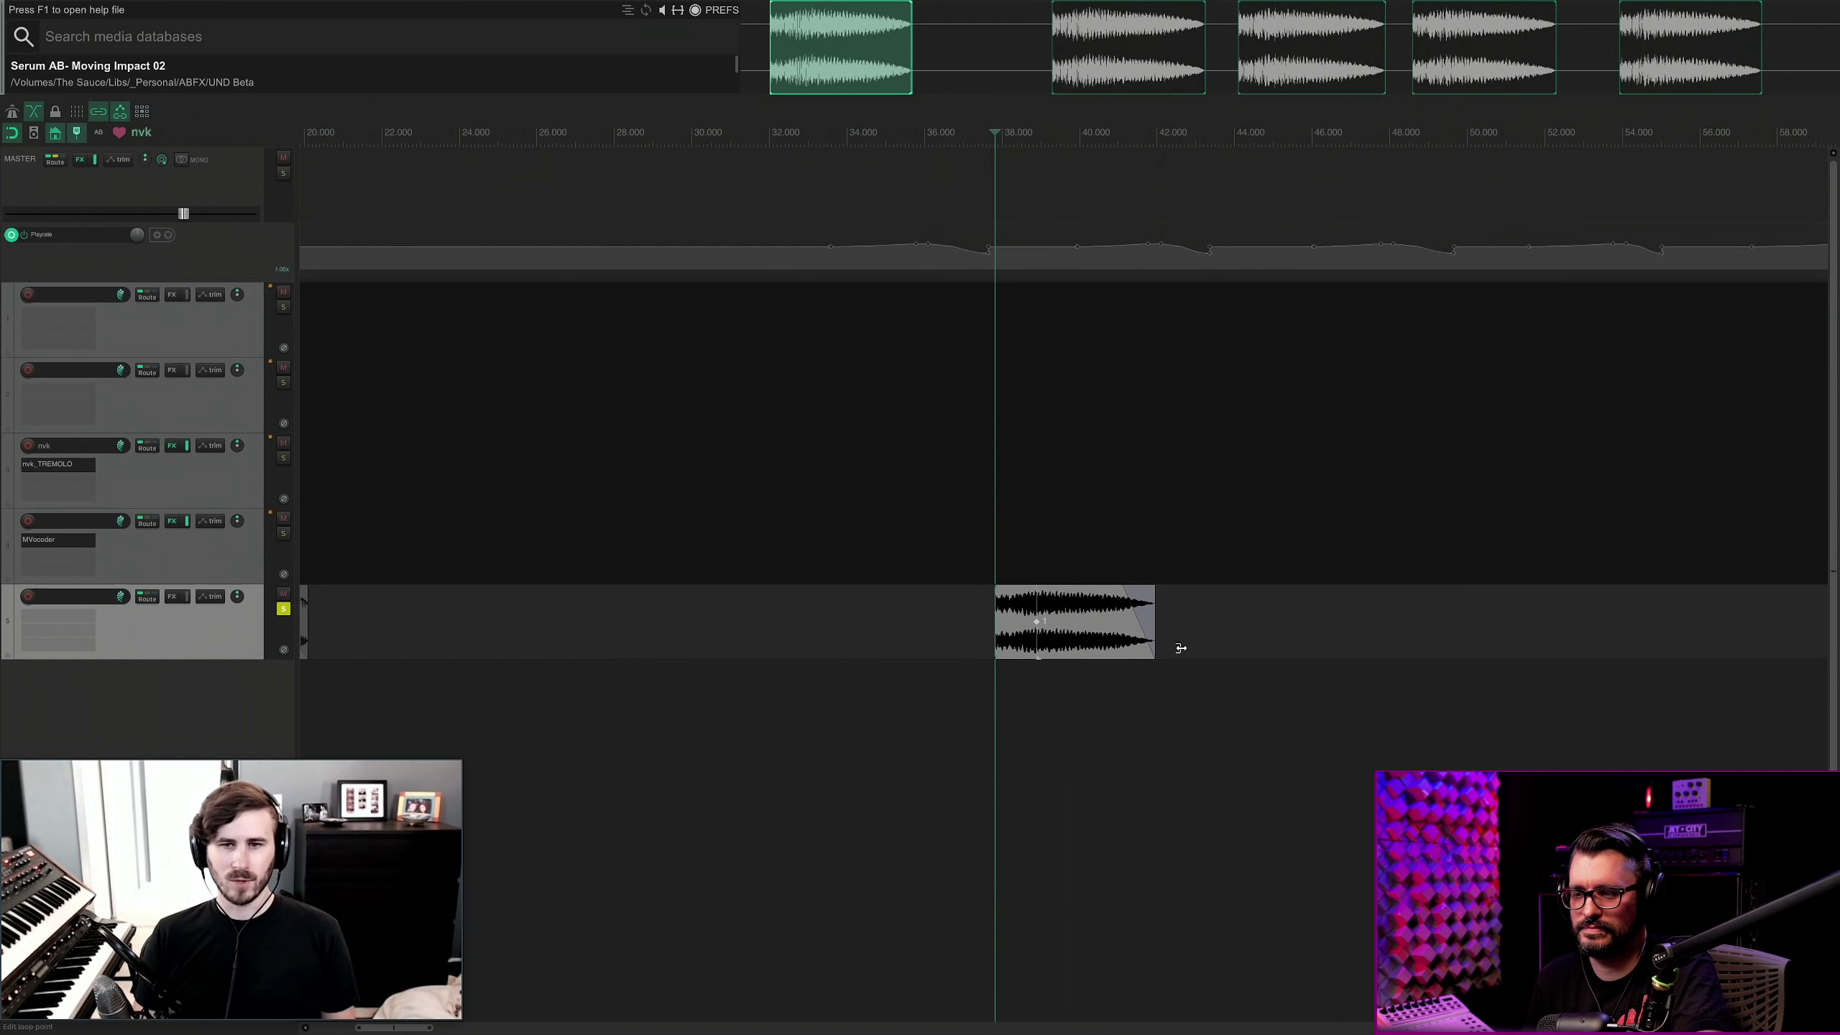
left_click(1121, 644)
scroll(1102, 644, "right", 2)
left_click(1018, 644)
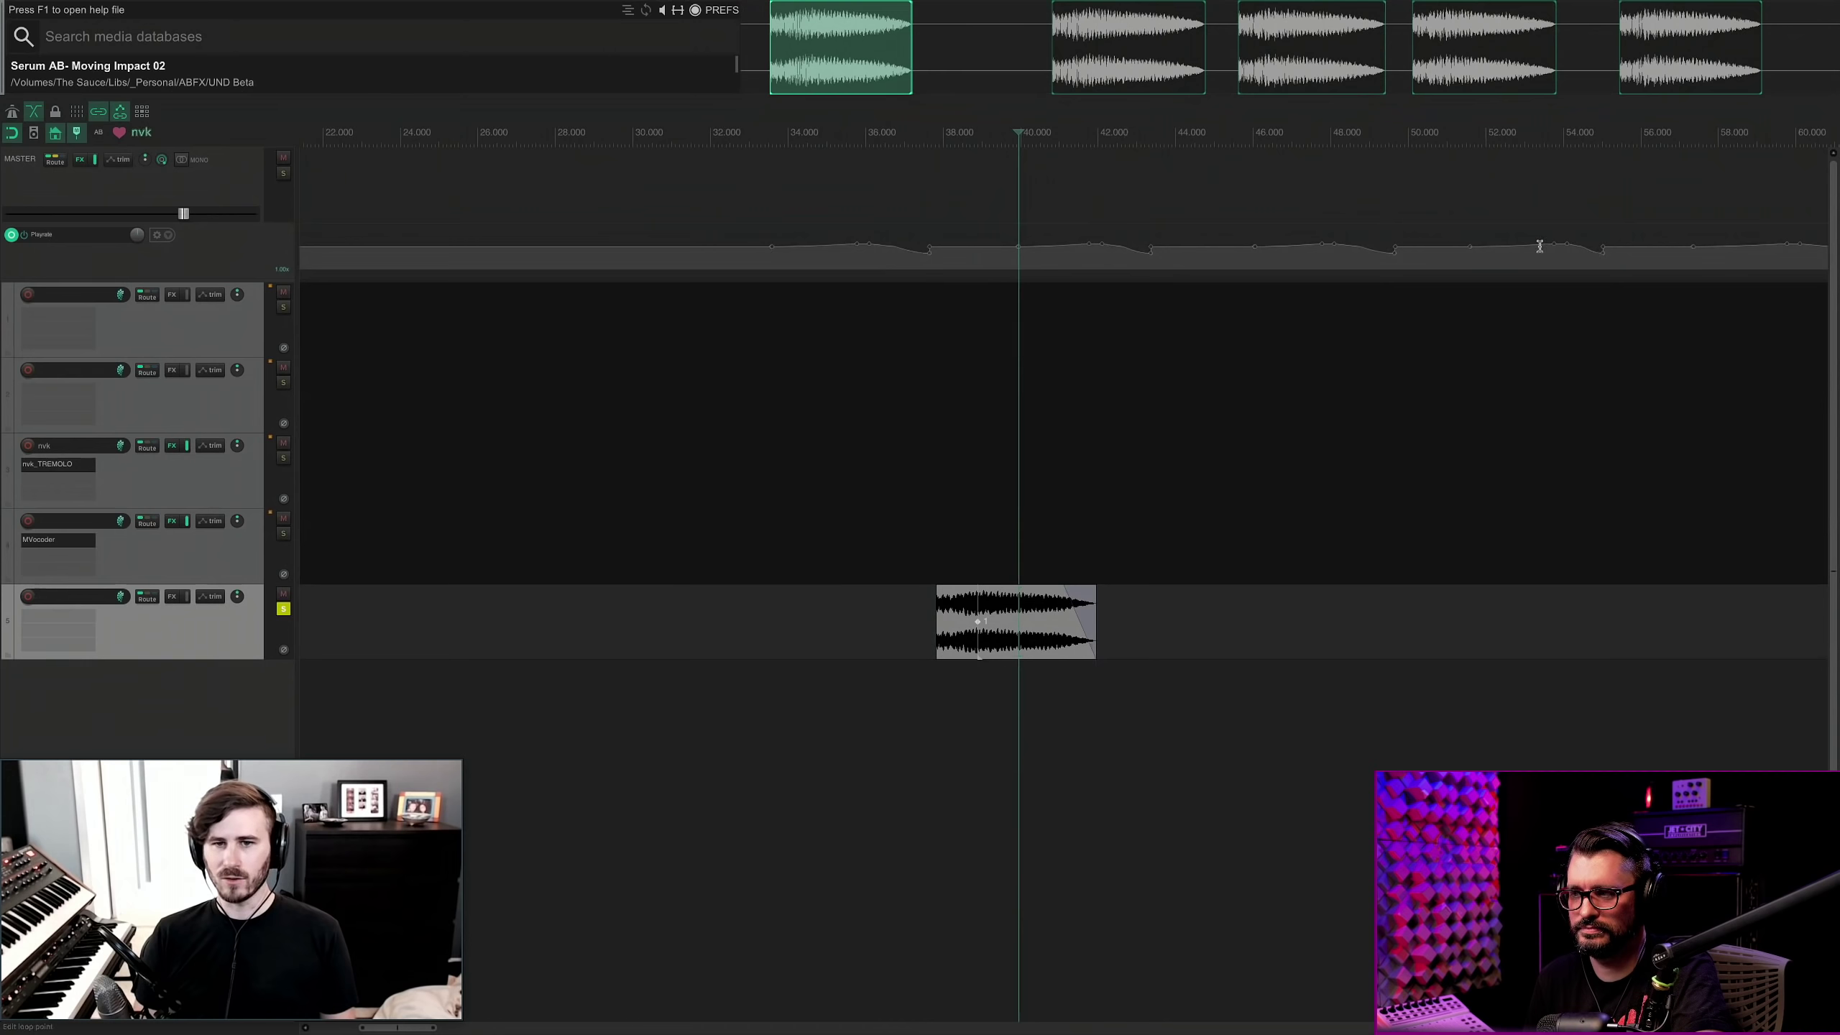
scroll(1007, 648, "down", 3)
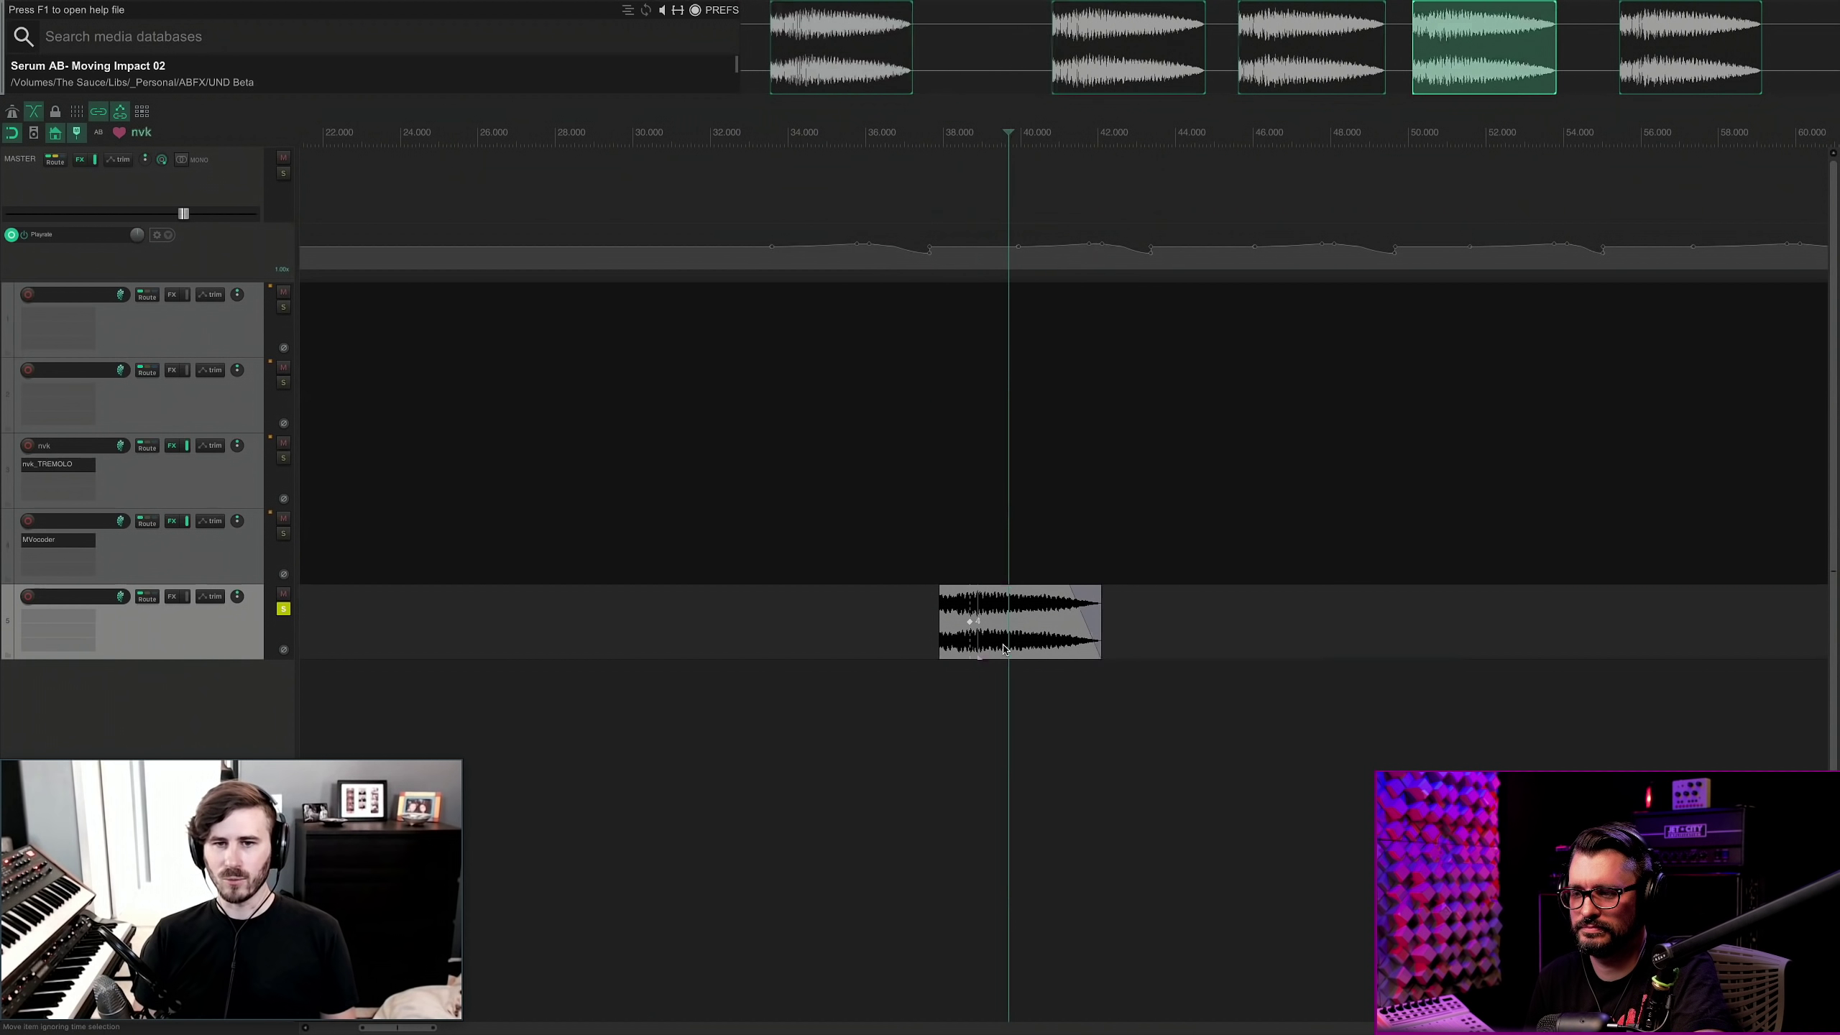
scroll(1004, 649, "down", 5)
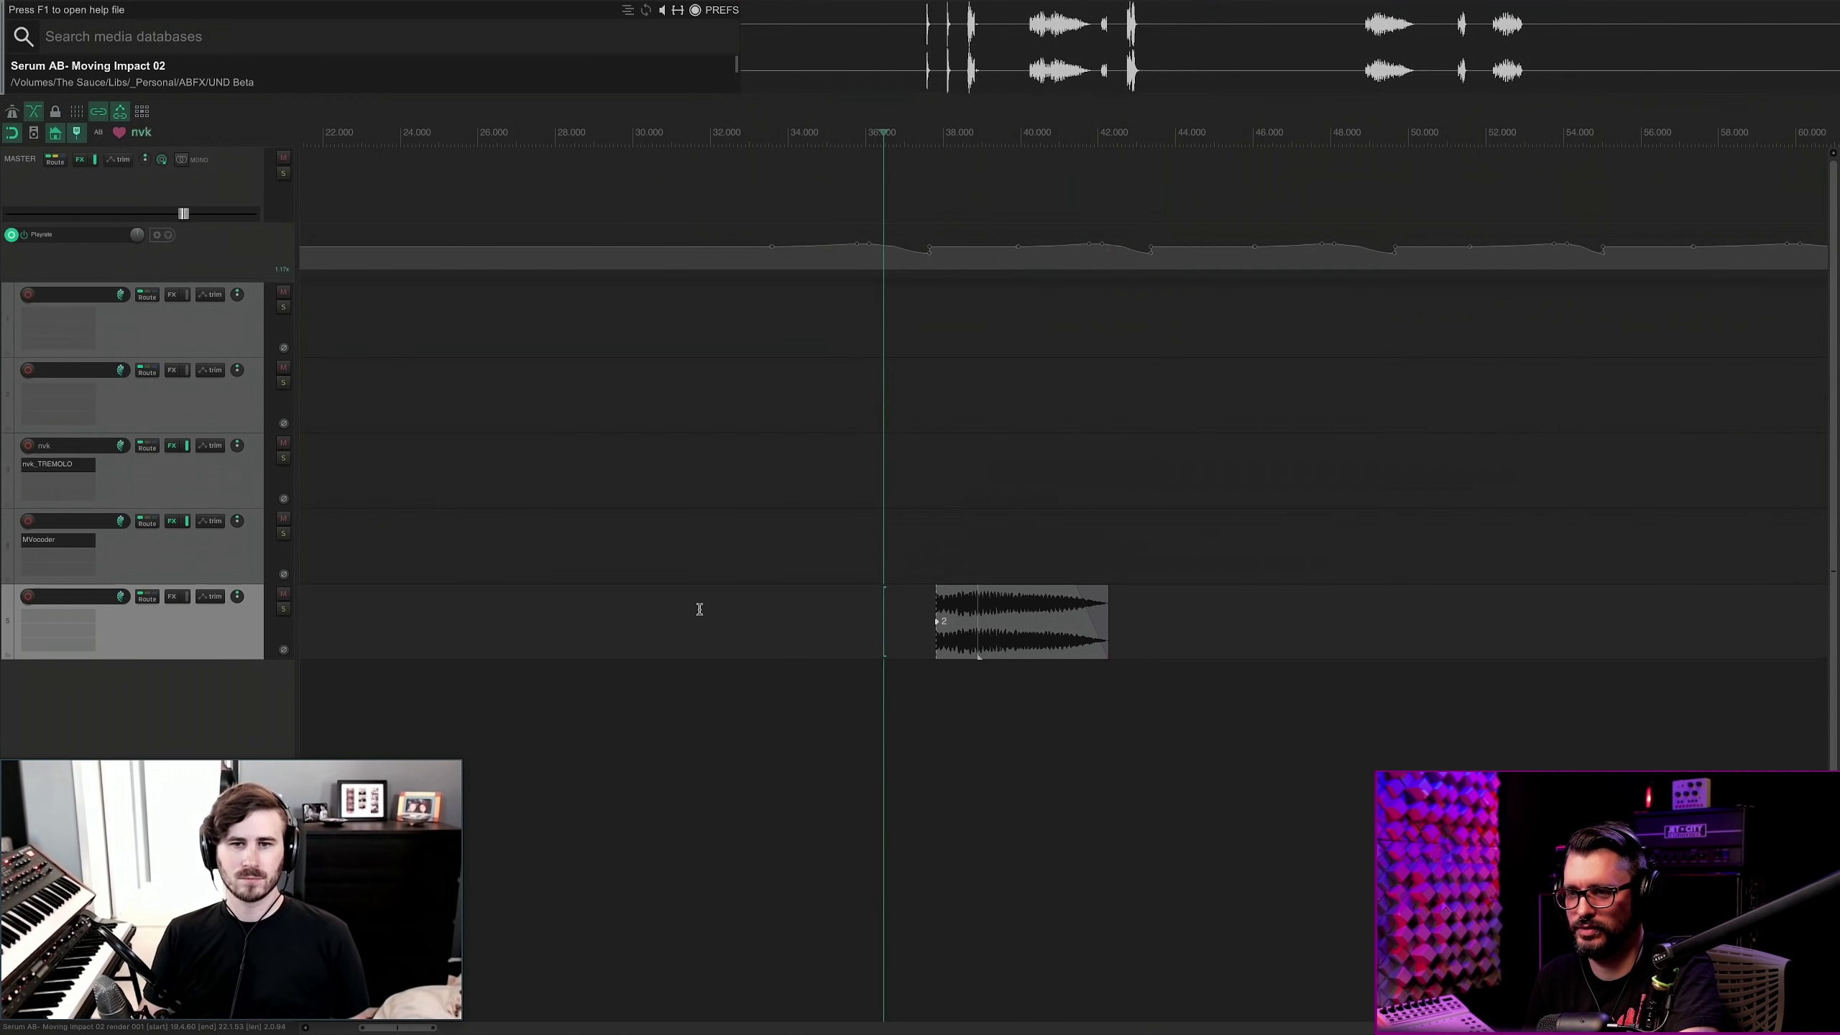
Insert the Punch-Raw Leather Jacket Grab 01 sound on the fifth track at about 50 s.
left_click(1091, 654)
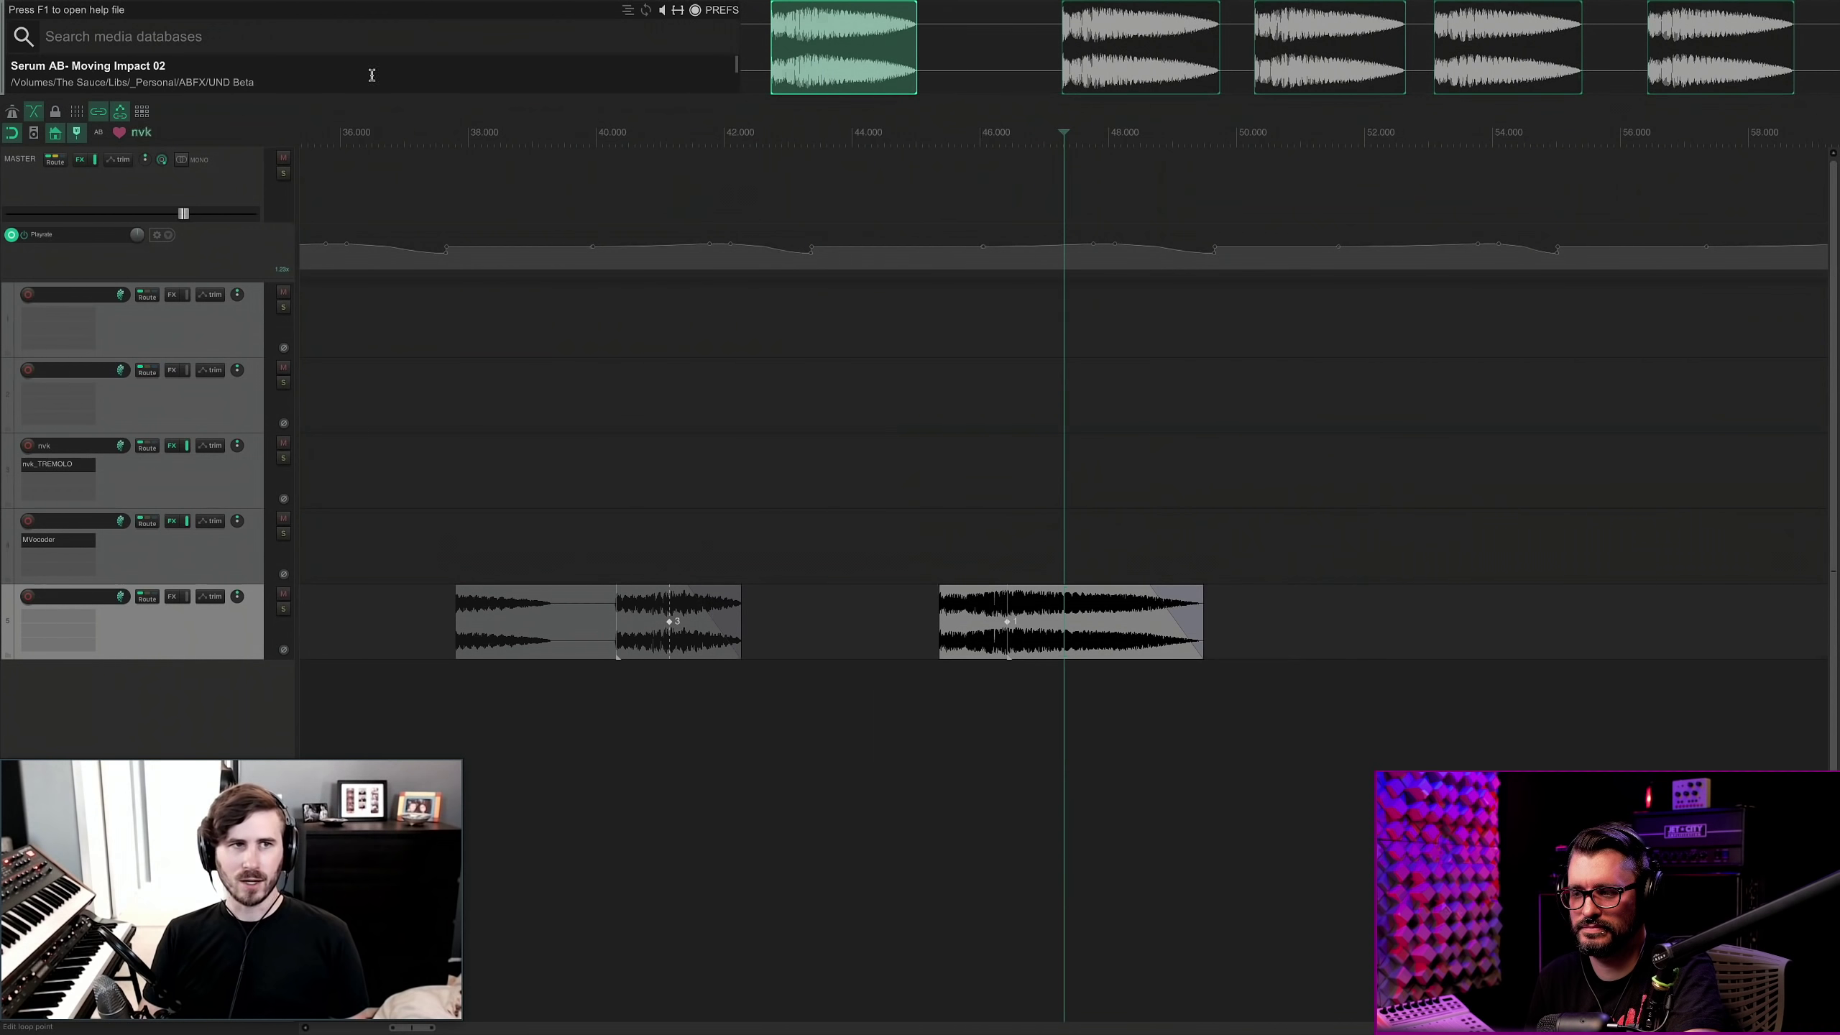
scroll(312, 81, "down", 2)
left_click(195, 70)
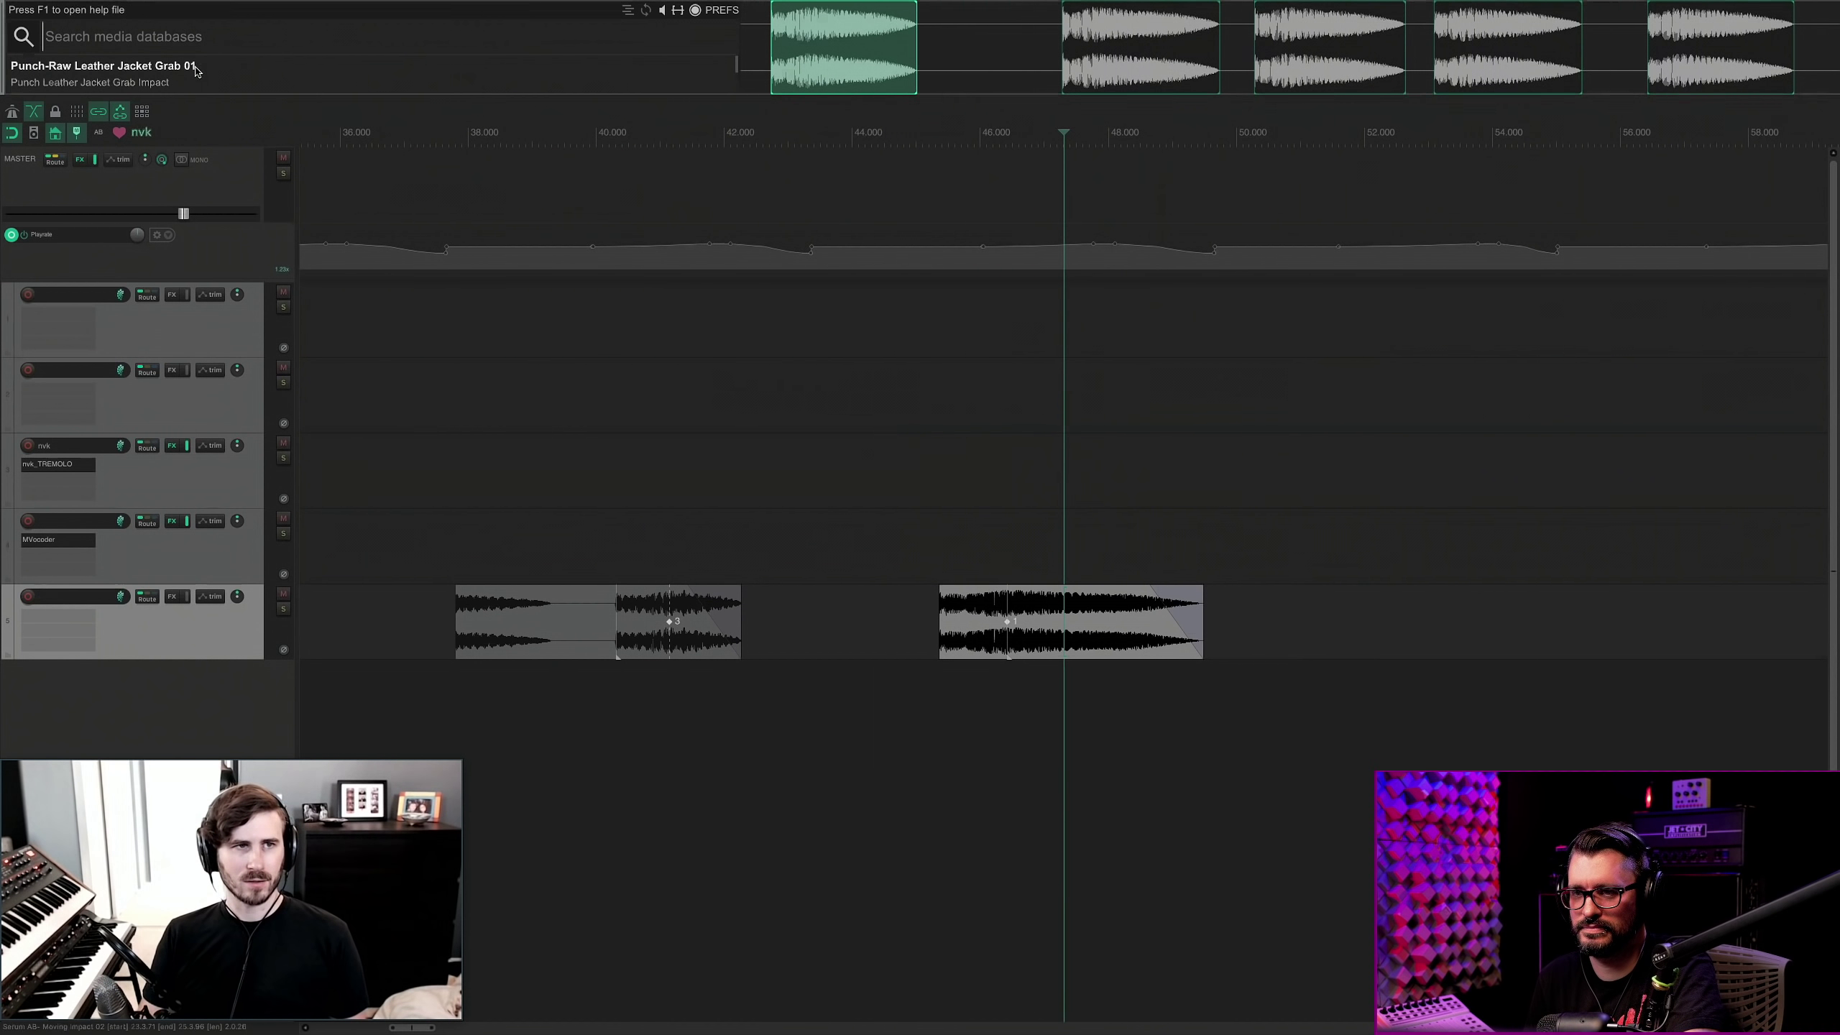
left_click_drag(195, 69, 1273, 605)
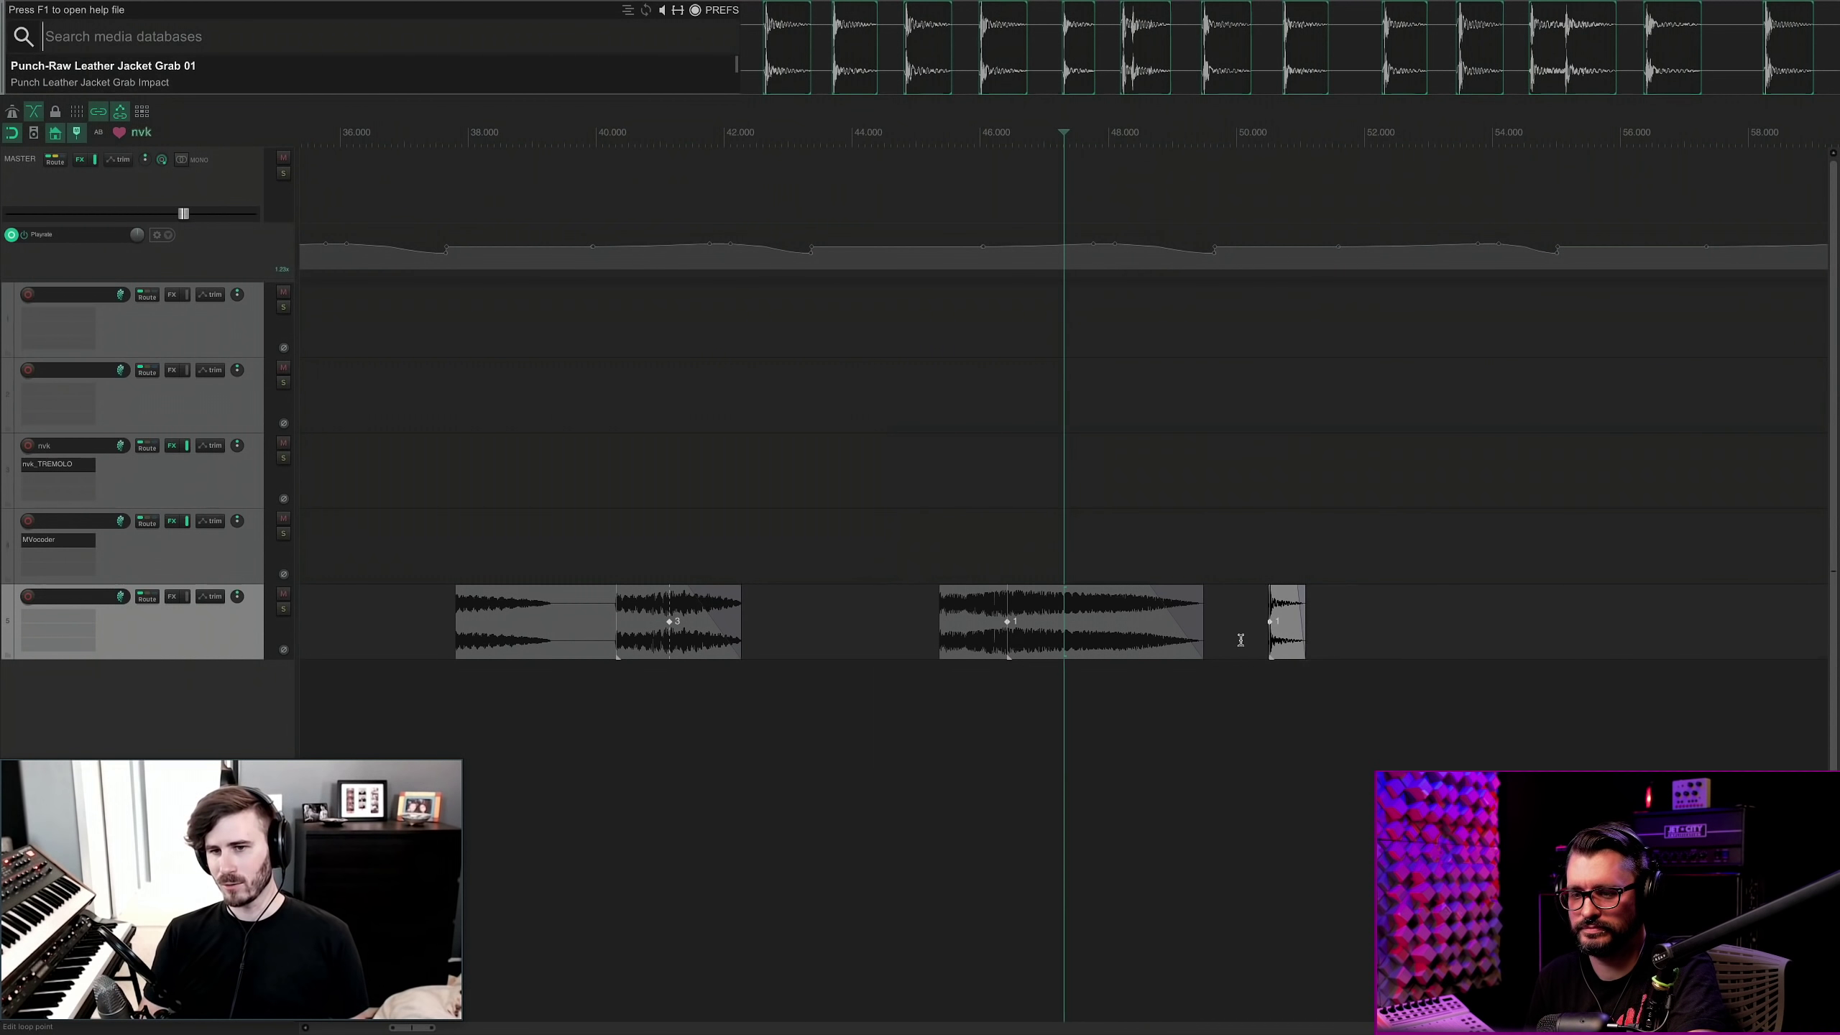
mouse_move(1172, 620)
left_mouse_down()
mouse_move(1224, 611)
mouse_move(1201, 607)
left_mouse_up()
left_click(1224, 611)
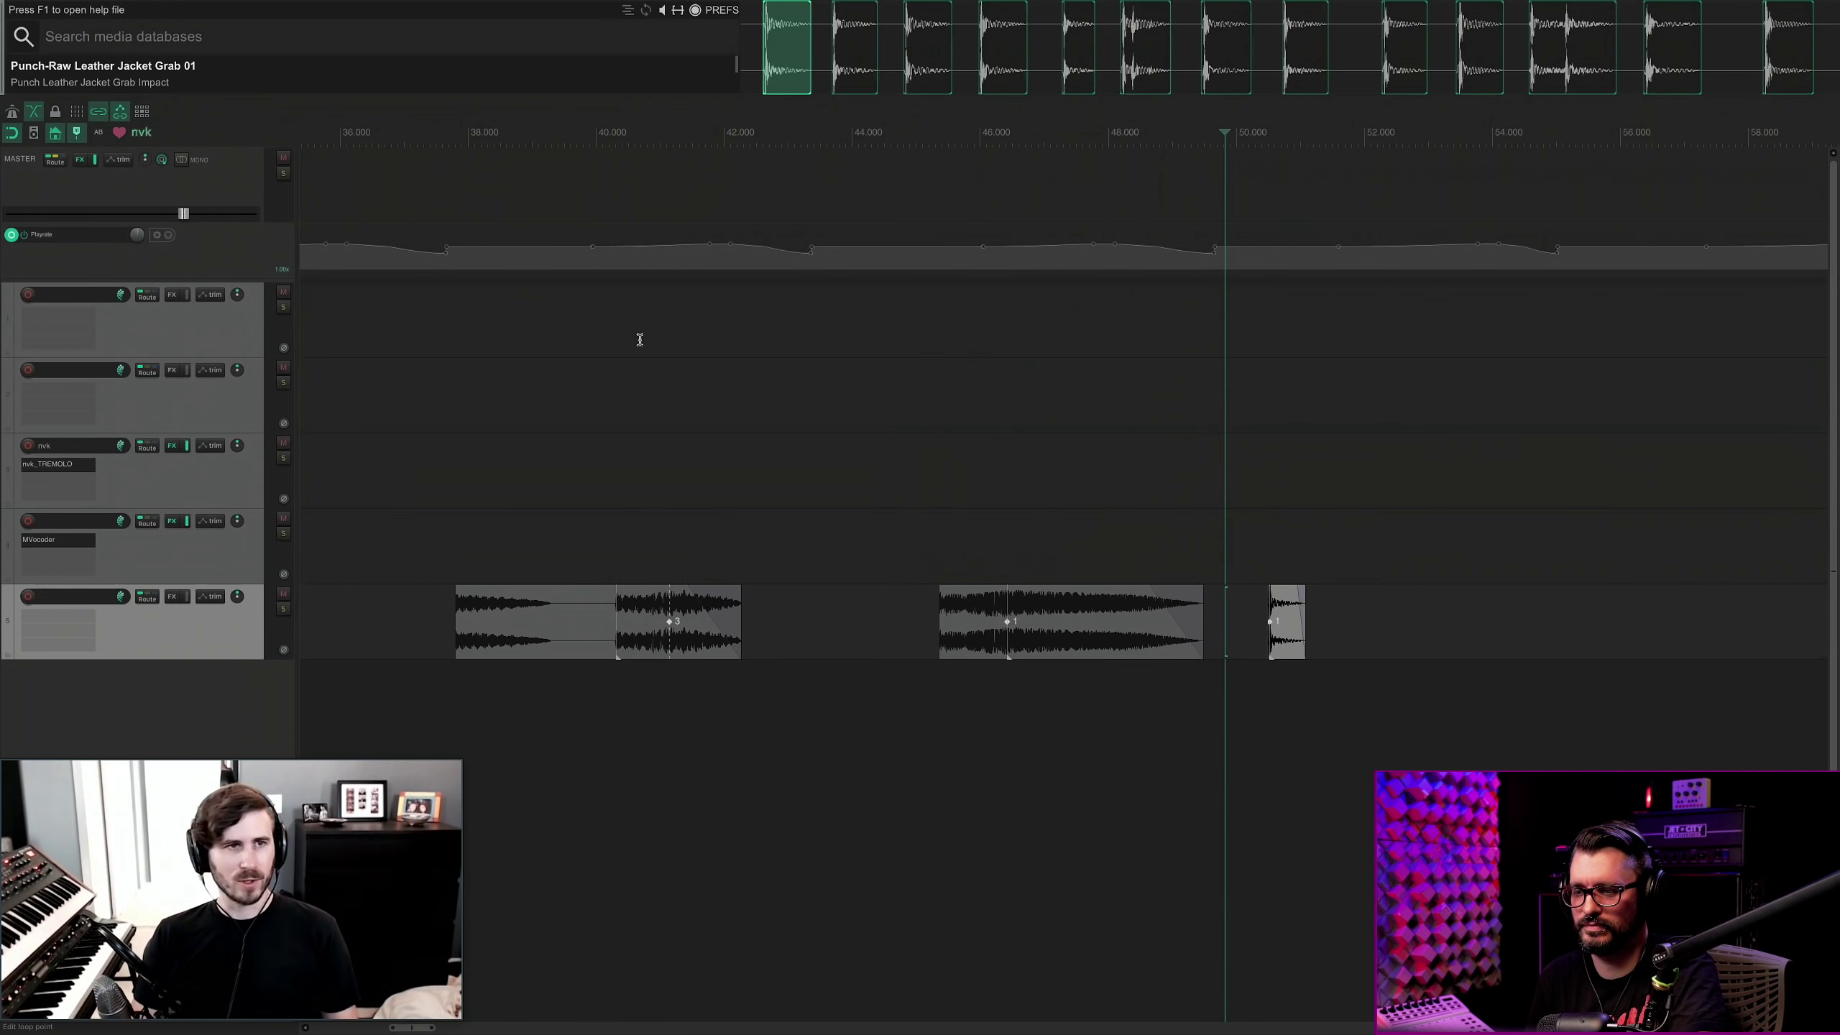
Remove the edited Moving Impact item at about 38 s and select the remaining impact and punch items to show their variations.
scroll(252, 82, "down", 2)
key("ctrl+z")
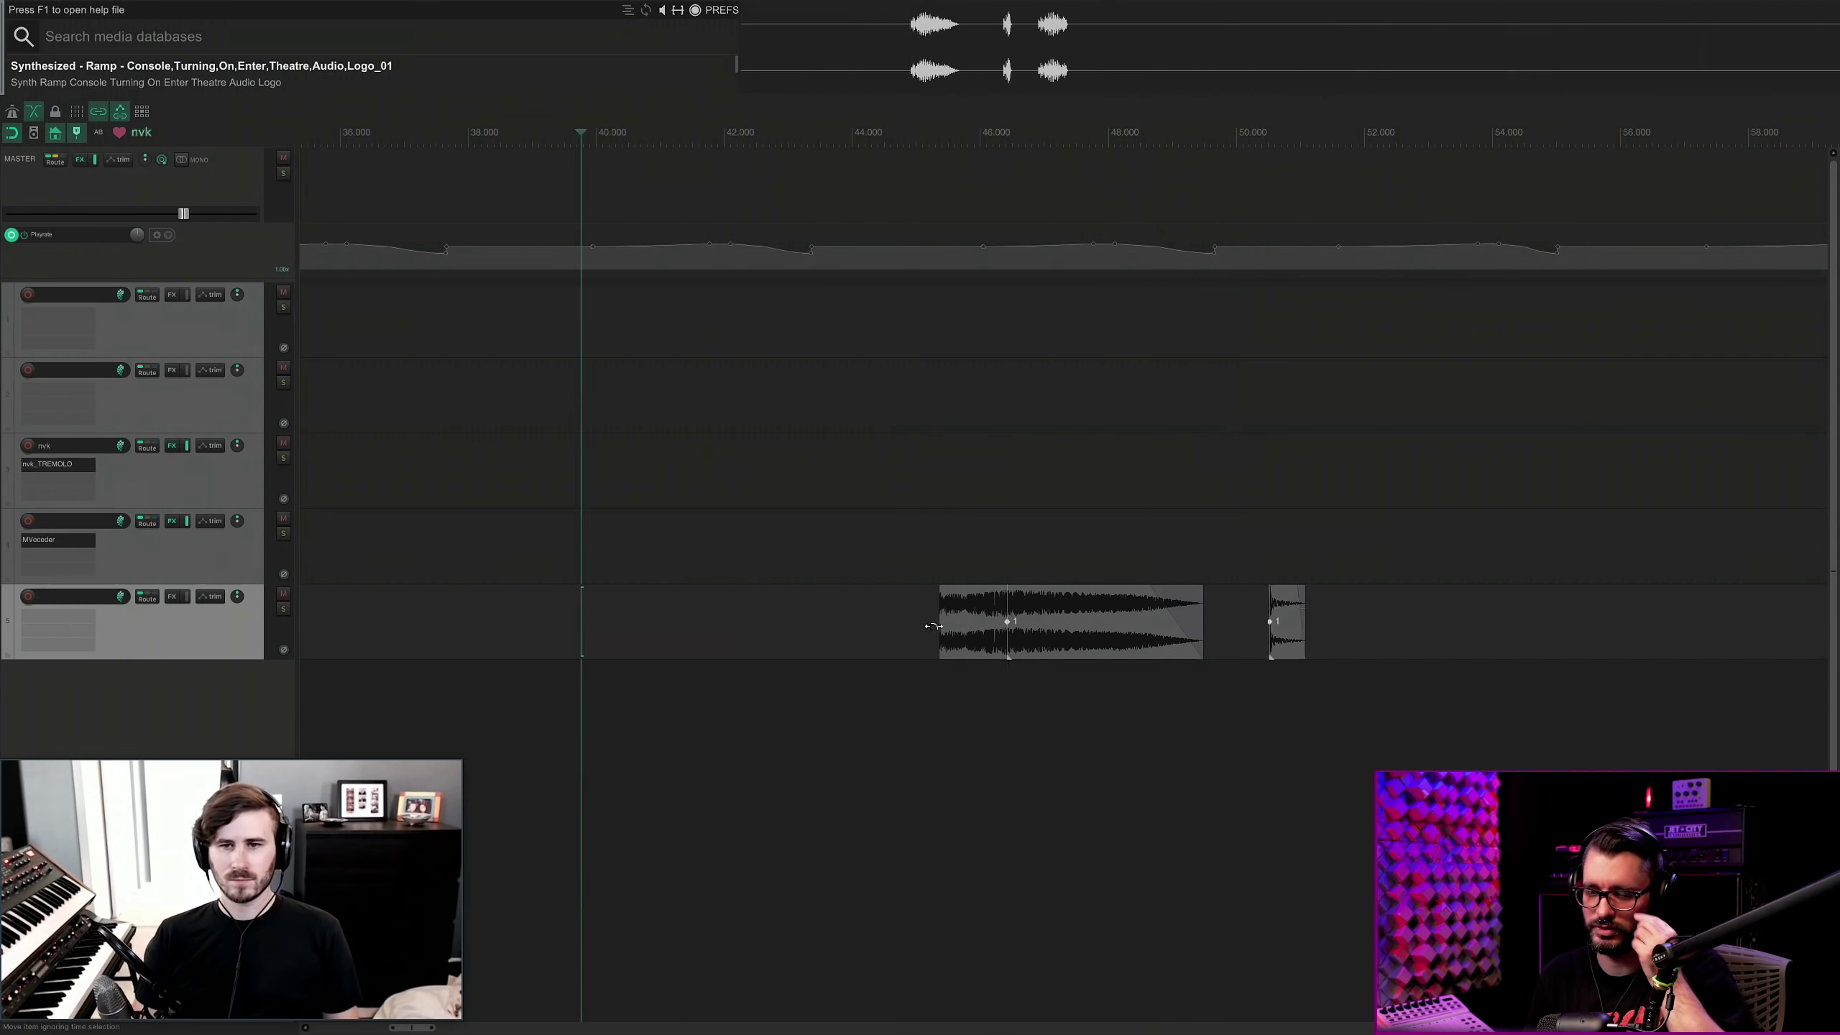
left_click(1123, 642)
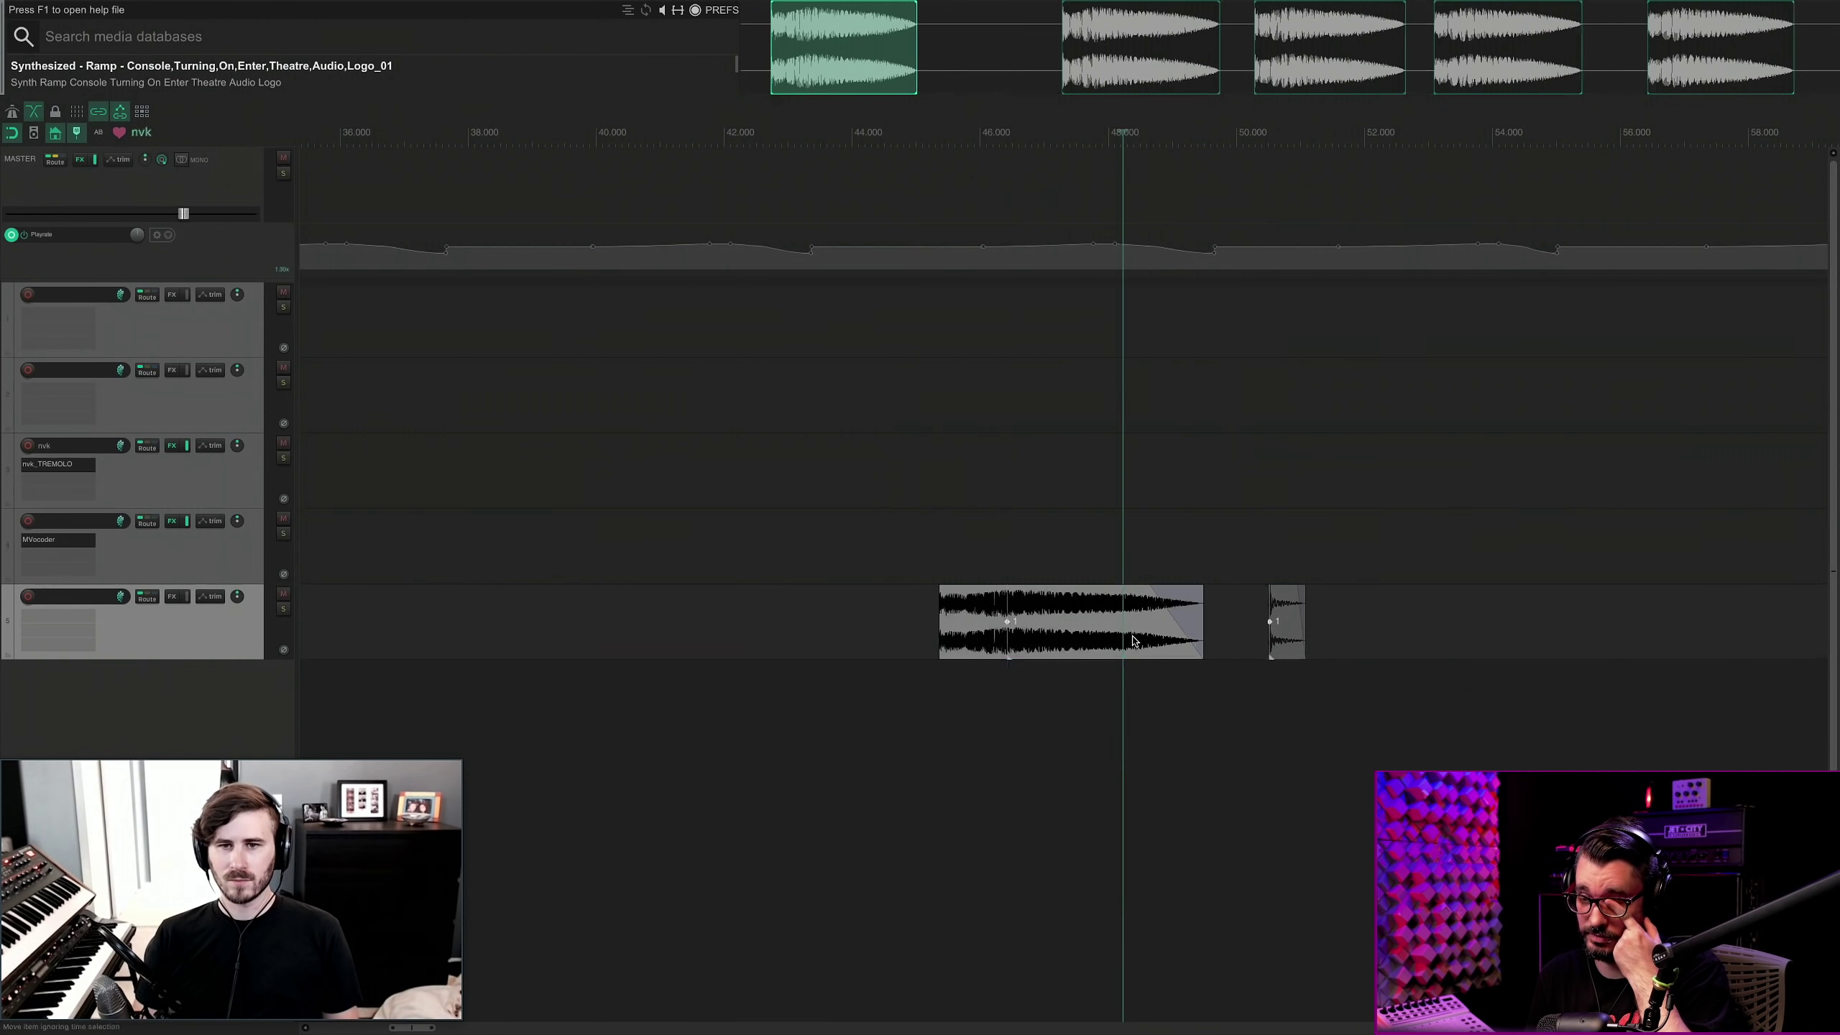
left_click(1295, 636)
scroll(1296, 636, "up", 10)
scroll(1296, 635, "down", 6)
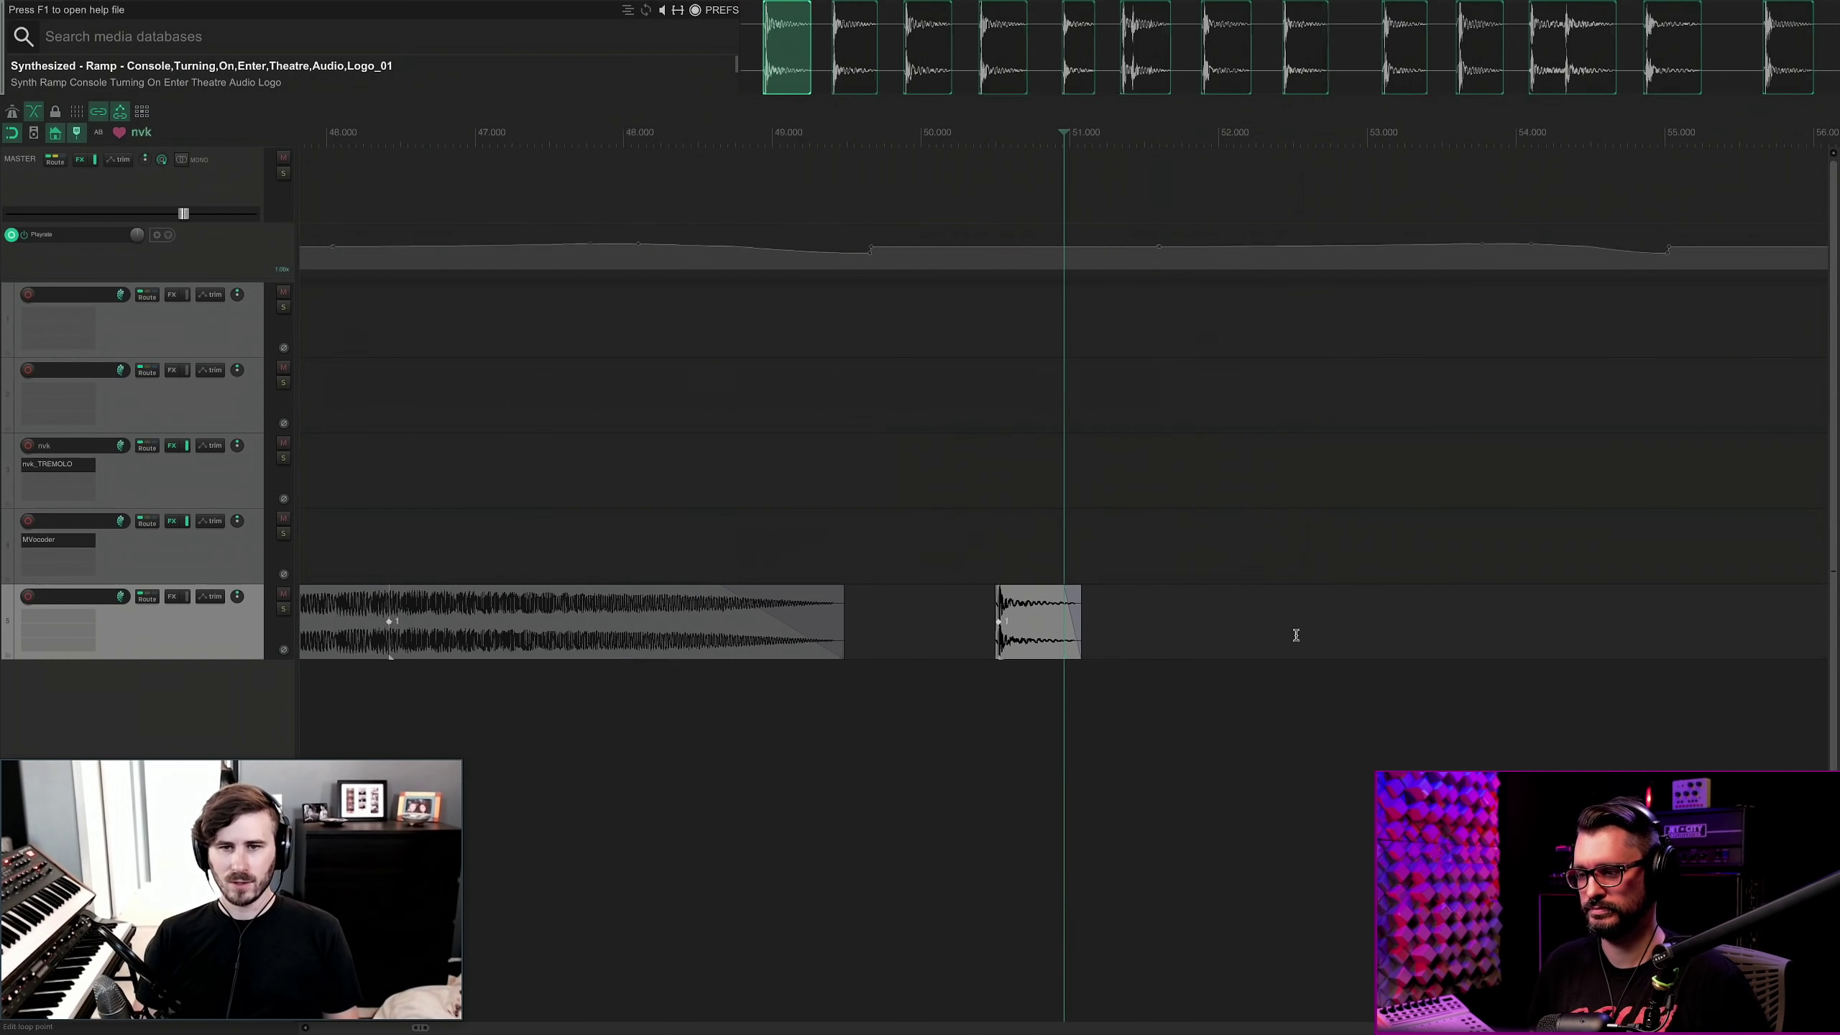
scroll(1295, 636, "down", 3)
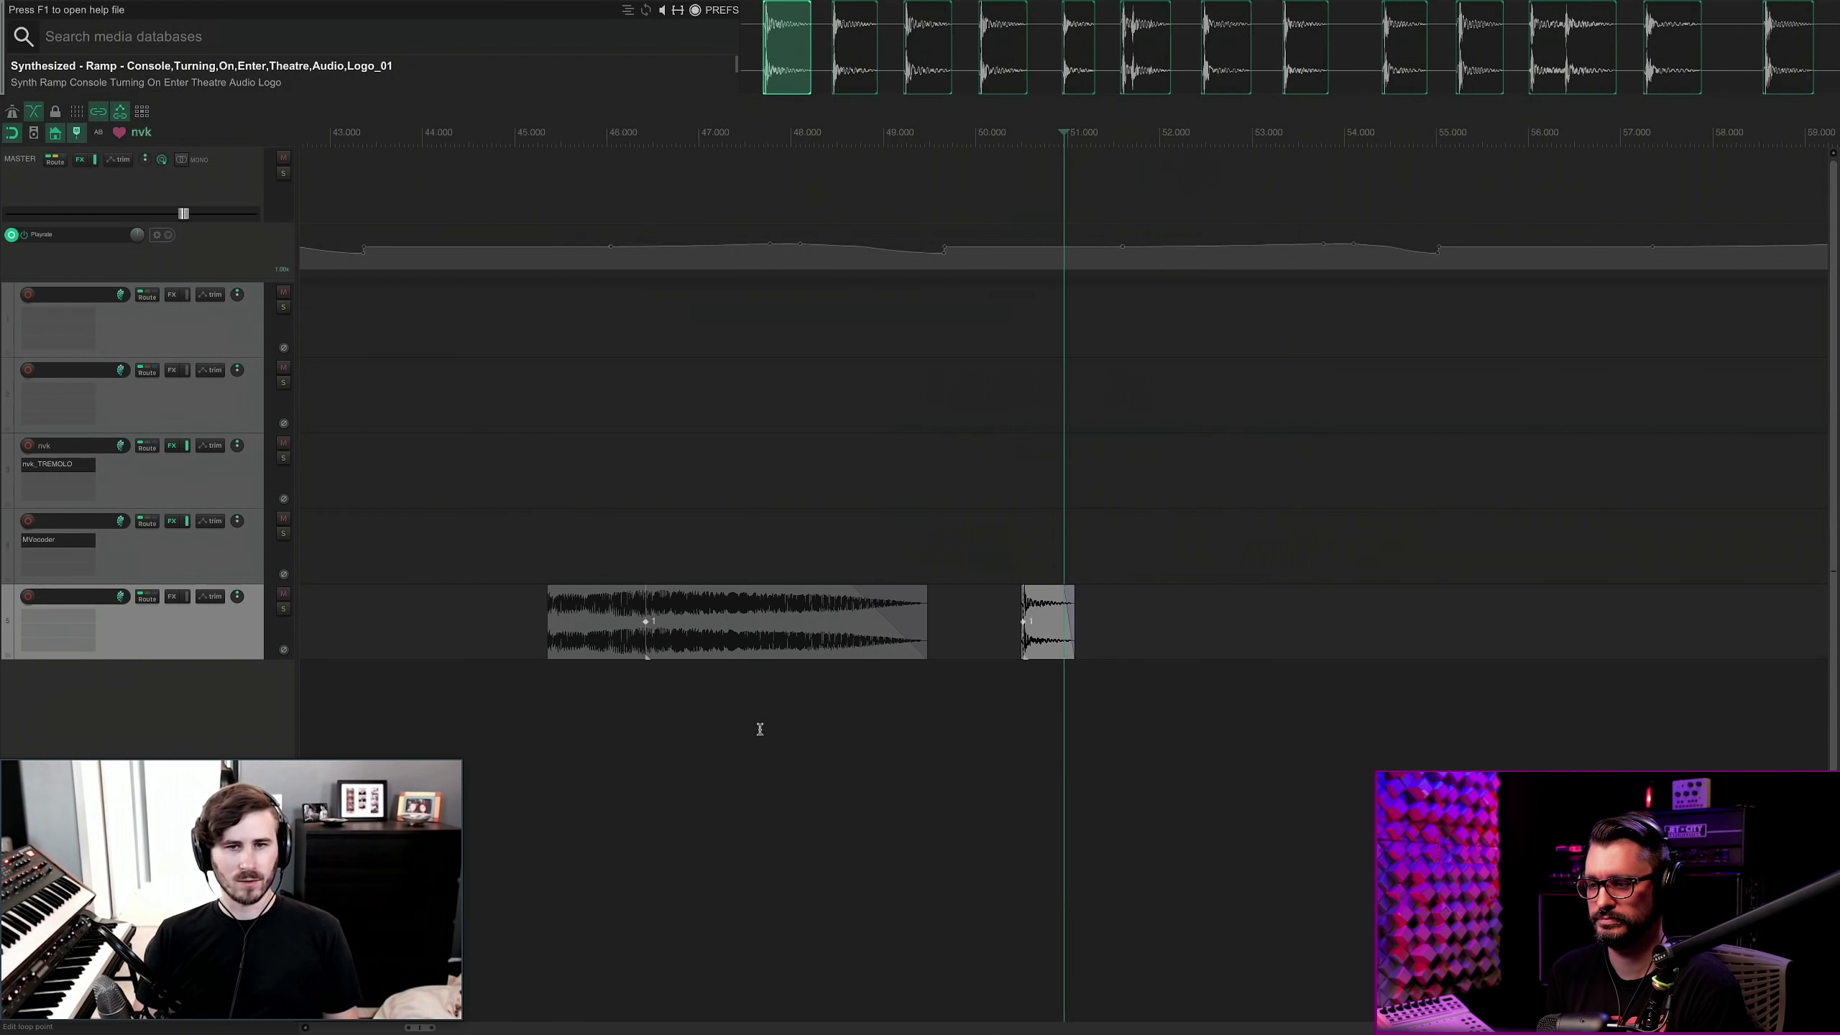
Audition the Dry Ice - Colander Friction,Slow,Machine,Cyclical_05 sound and insert it on the fourth track at about 30 s.
scroll(801, 699, "down", 8)
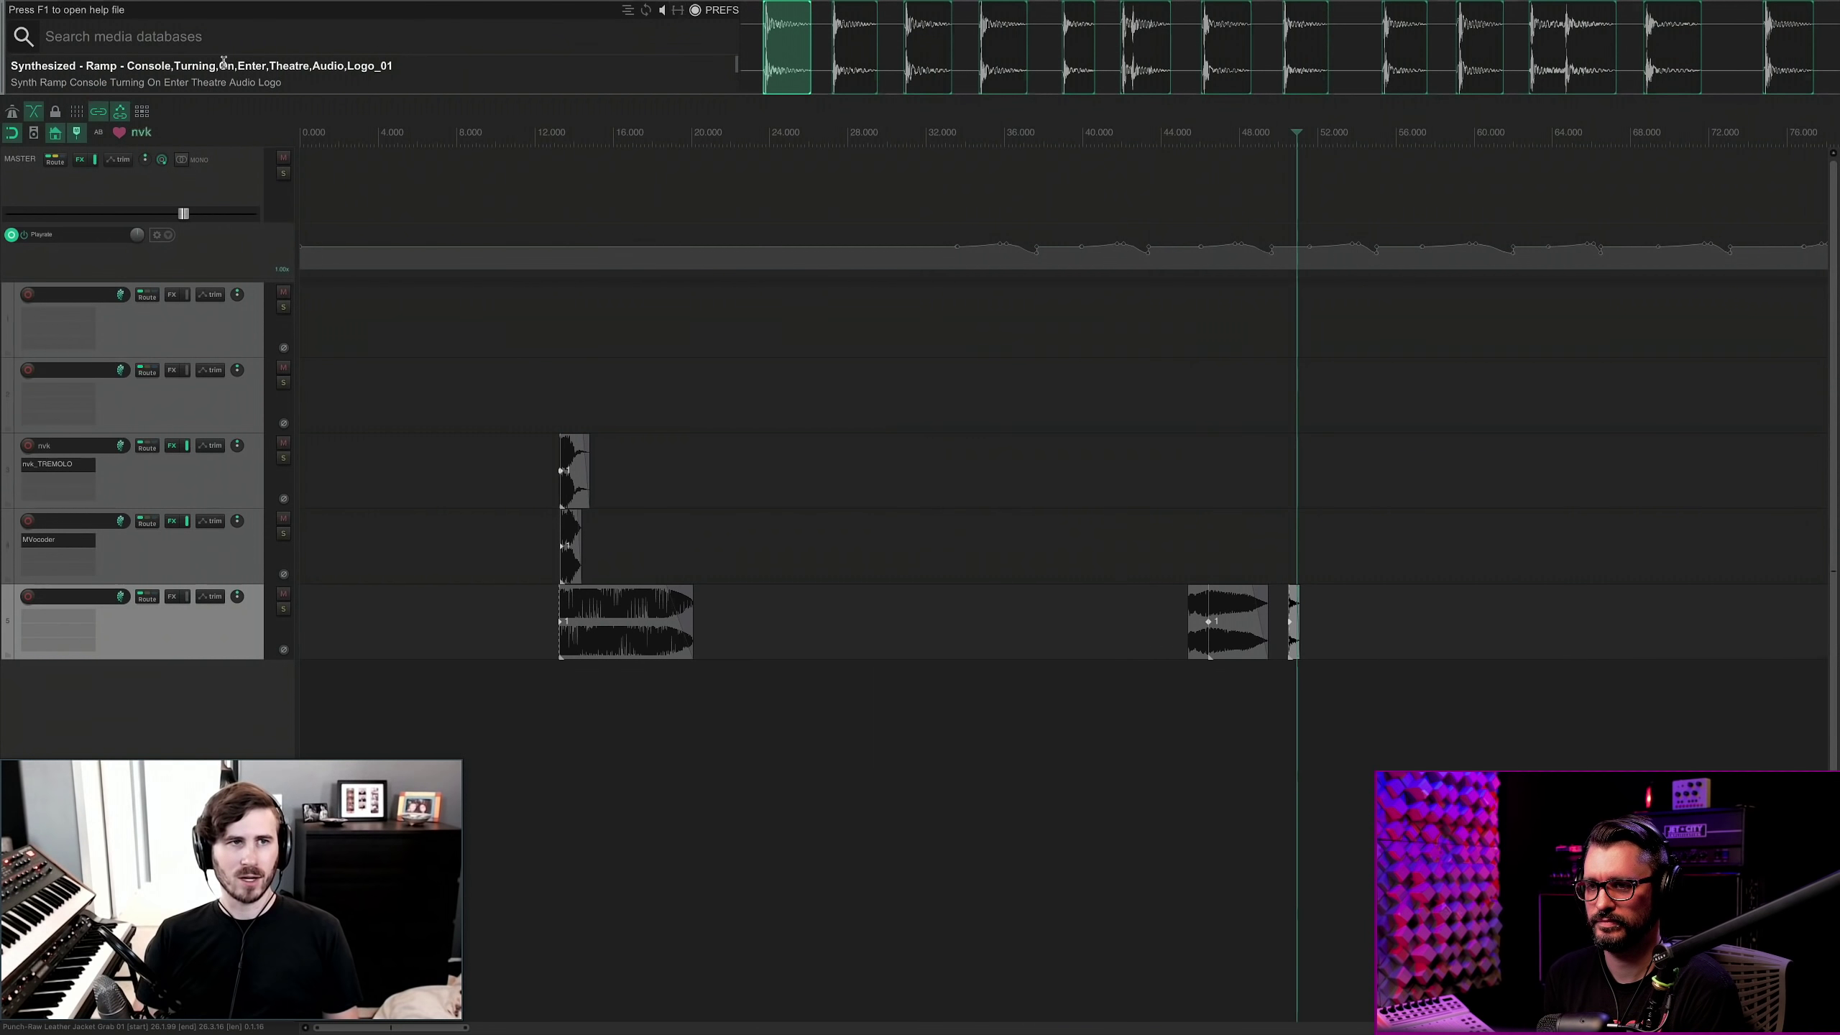
scroll(232, 64, "down", 3)
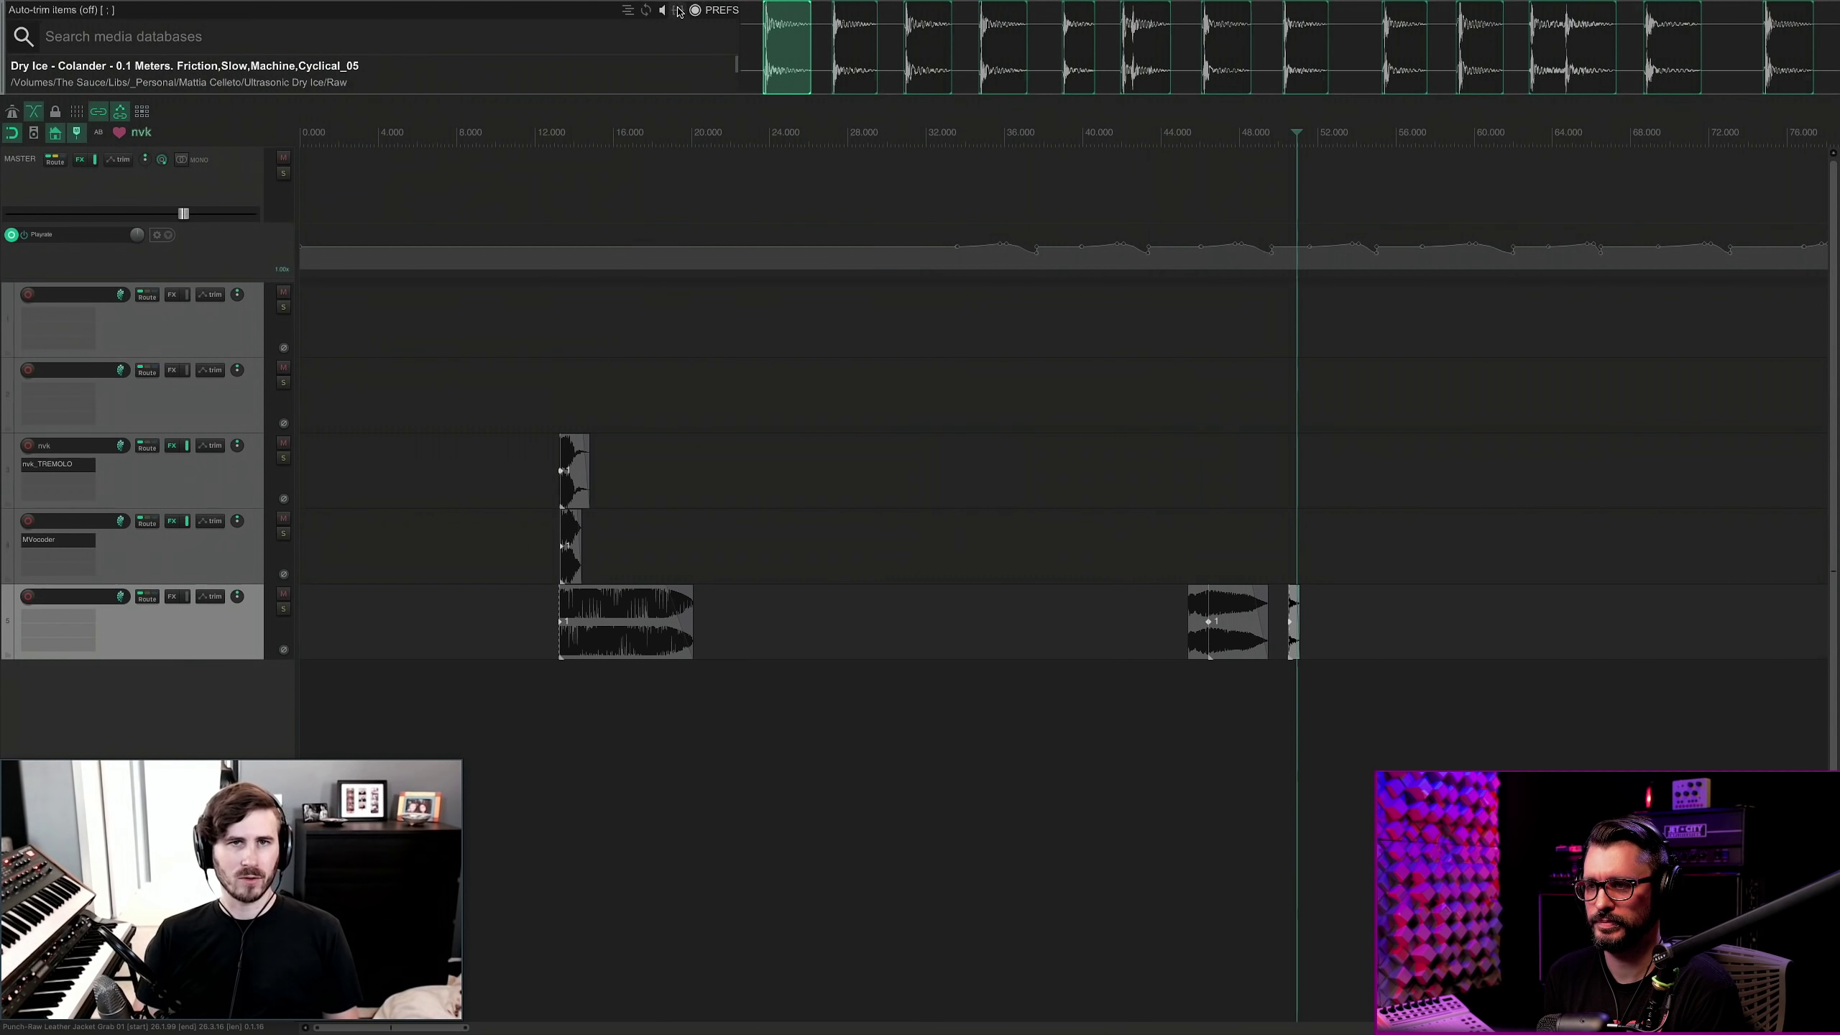
left_click(140, 69)
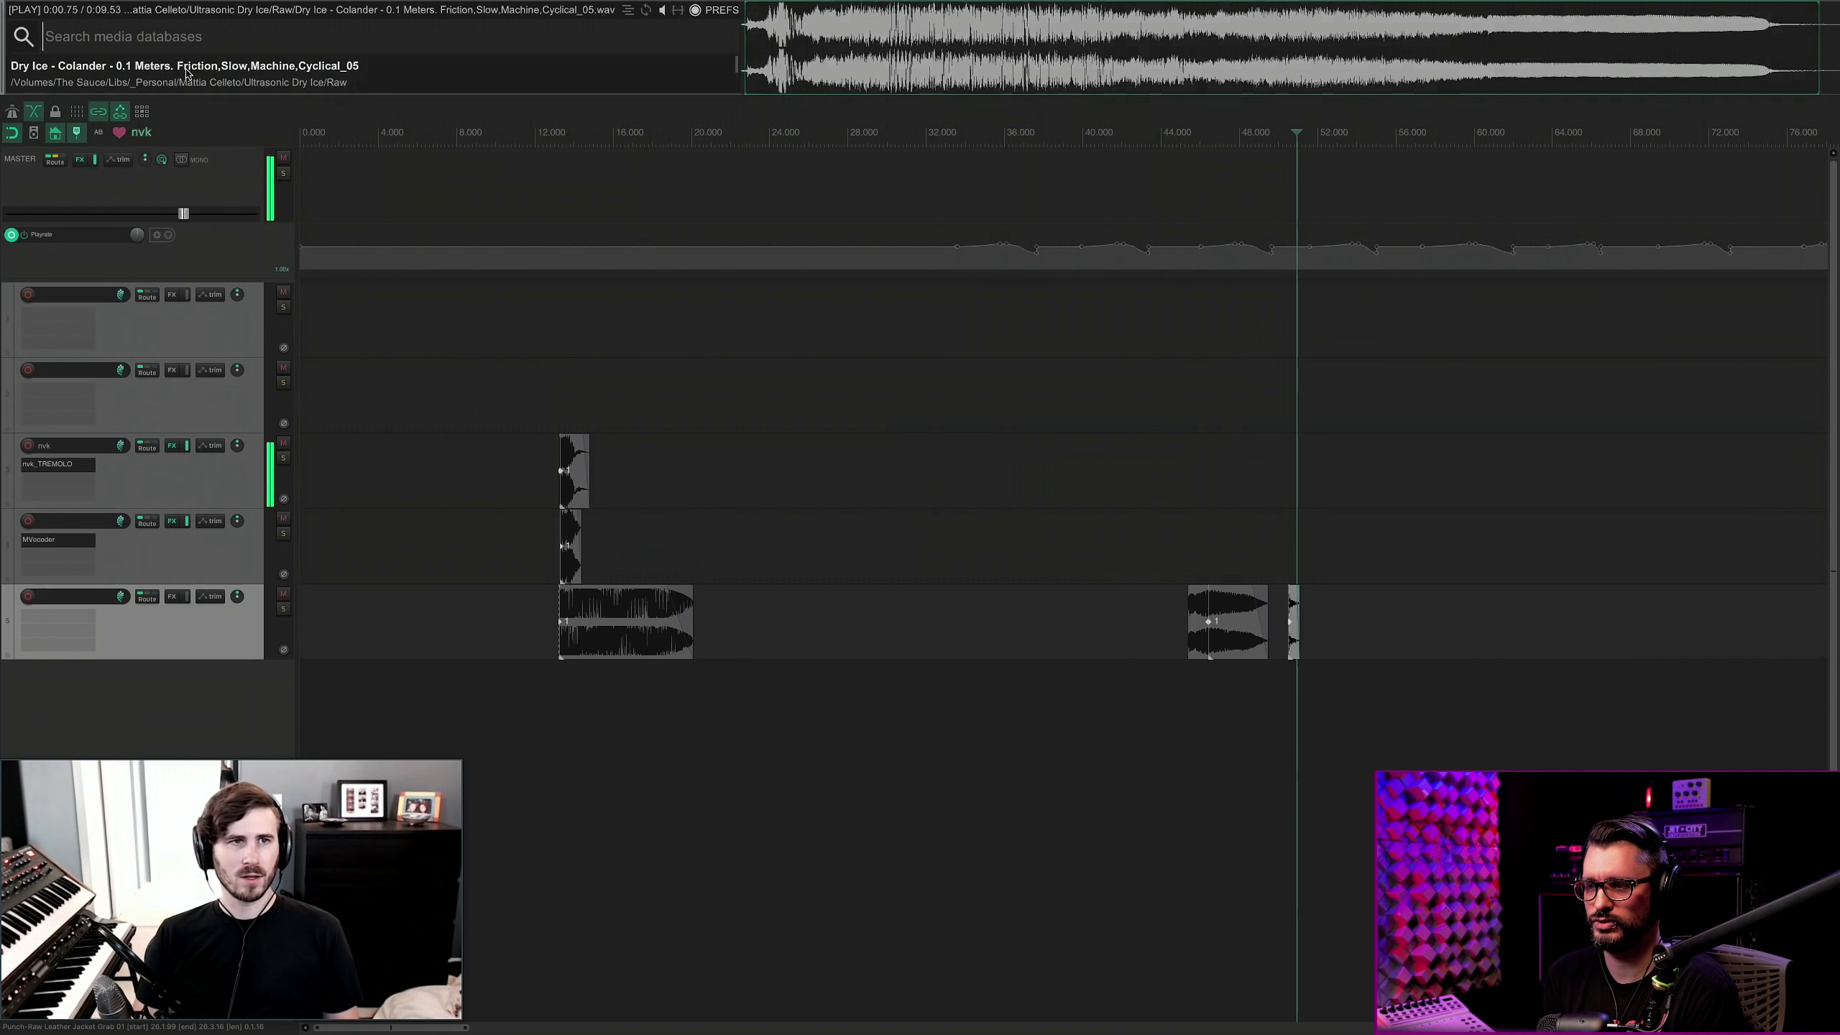
left_click_drag(187, 72, 936, 572)
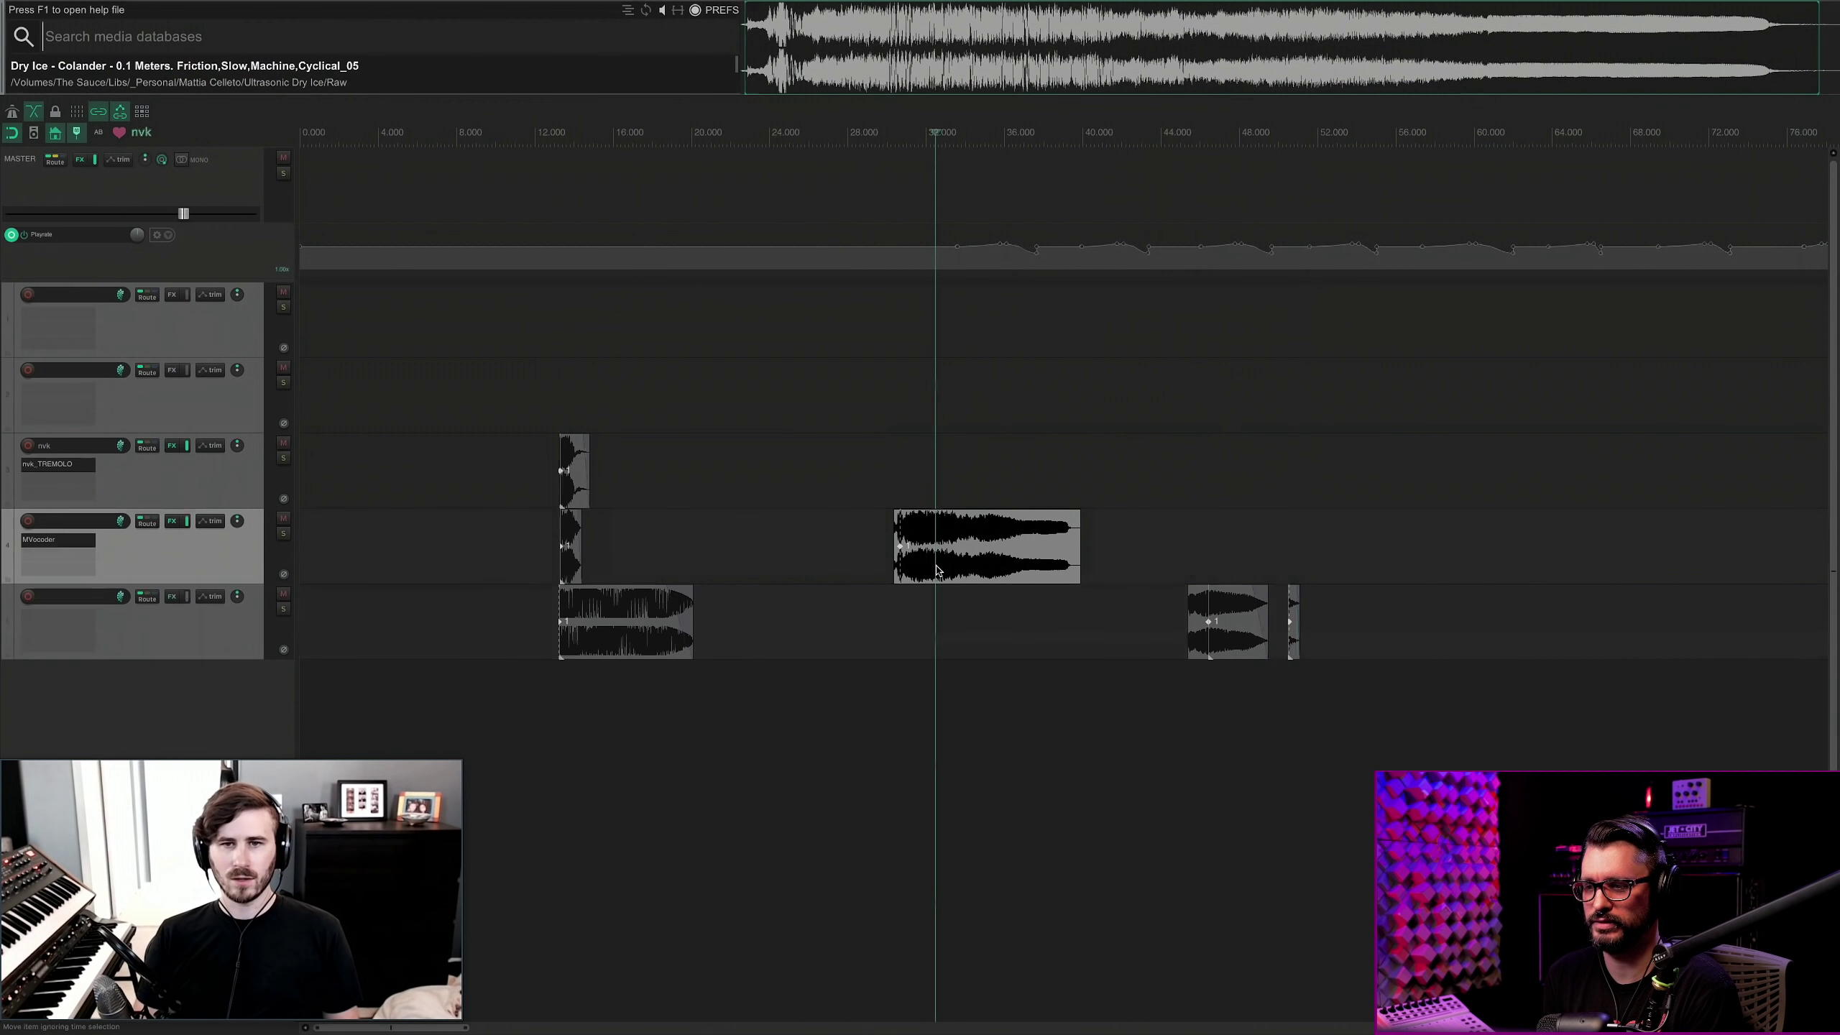
scroll(936, 571, "up", 5)
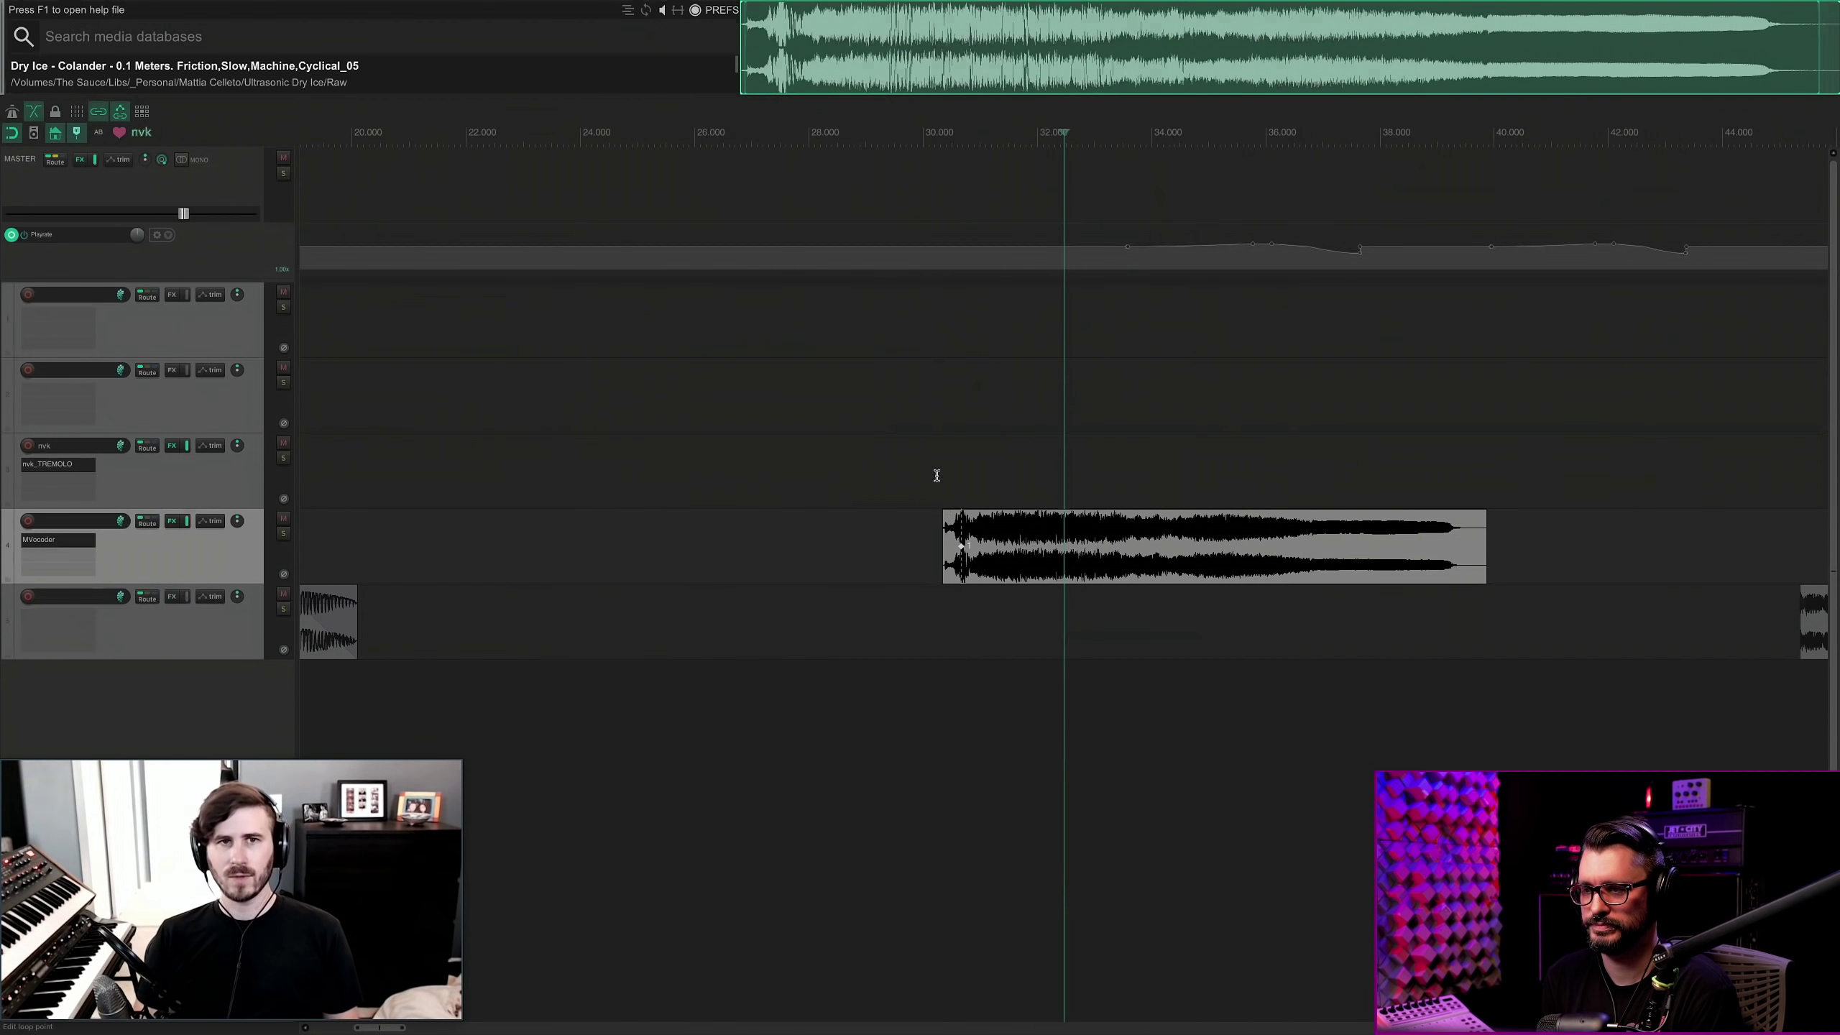
scroll(1260, 700, "down", 7)
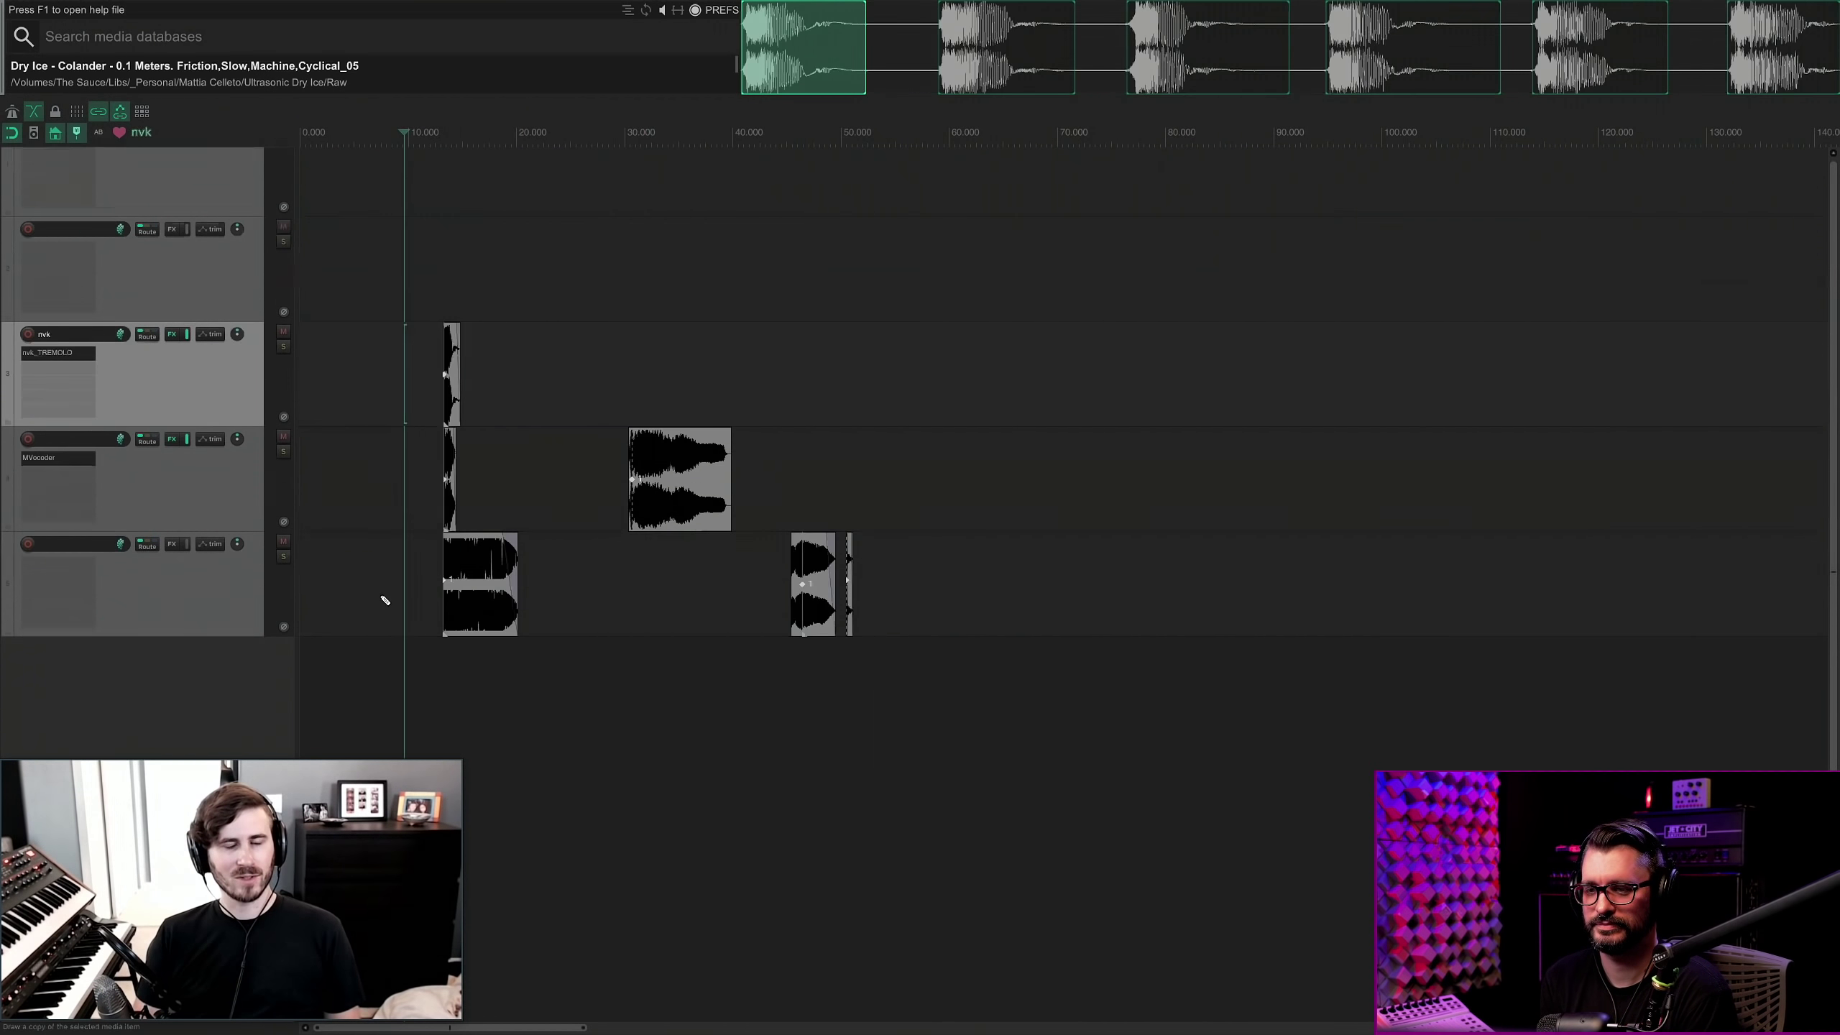
scroll(382, 601, "up", 4)
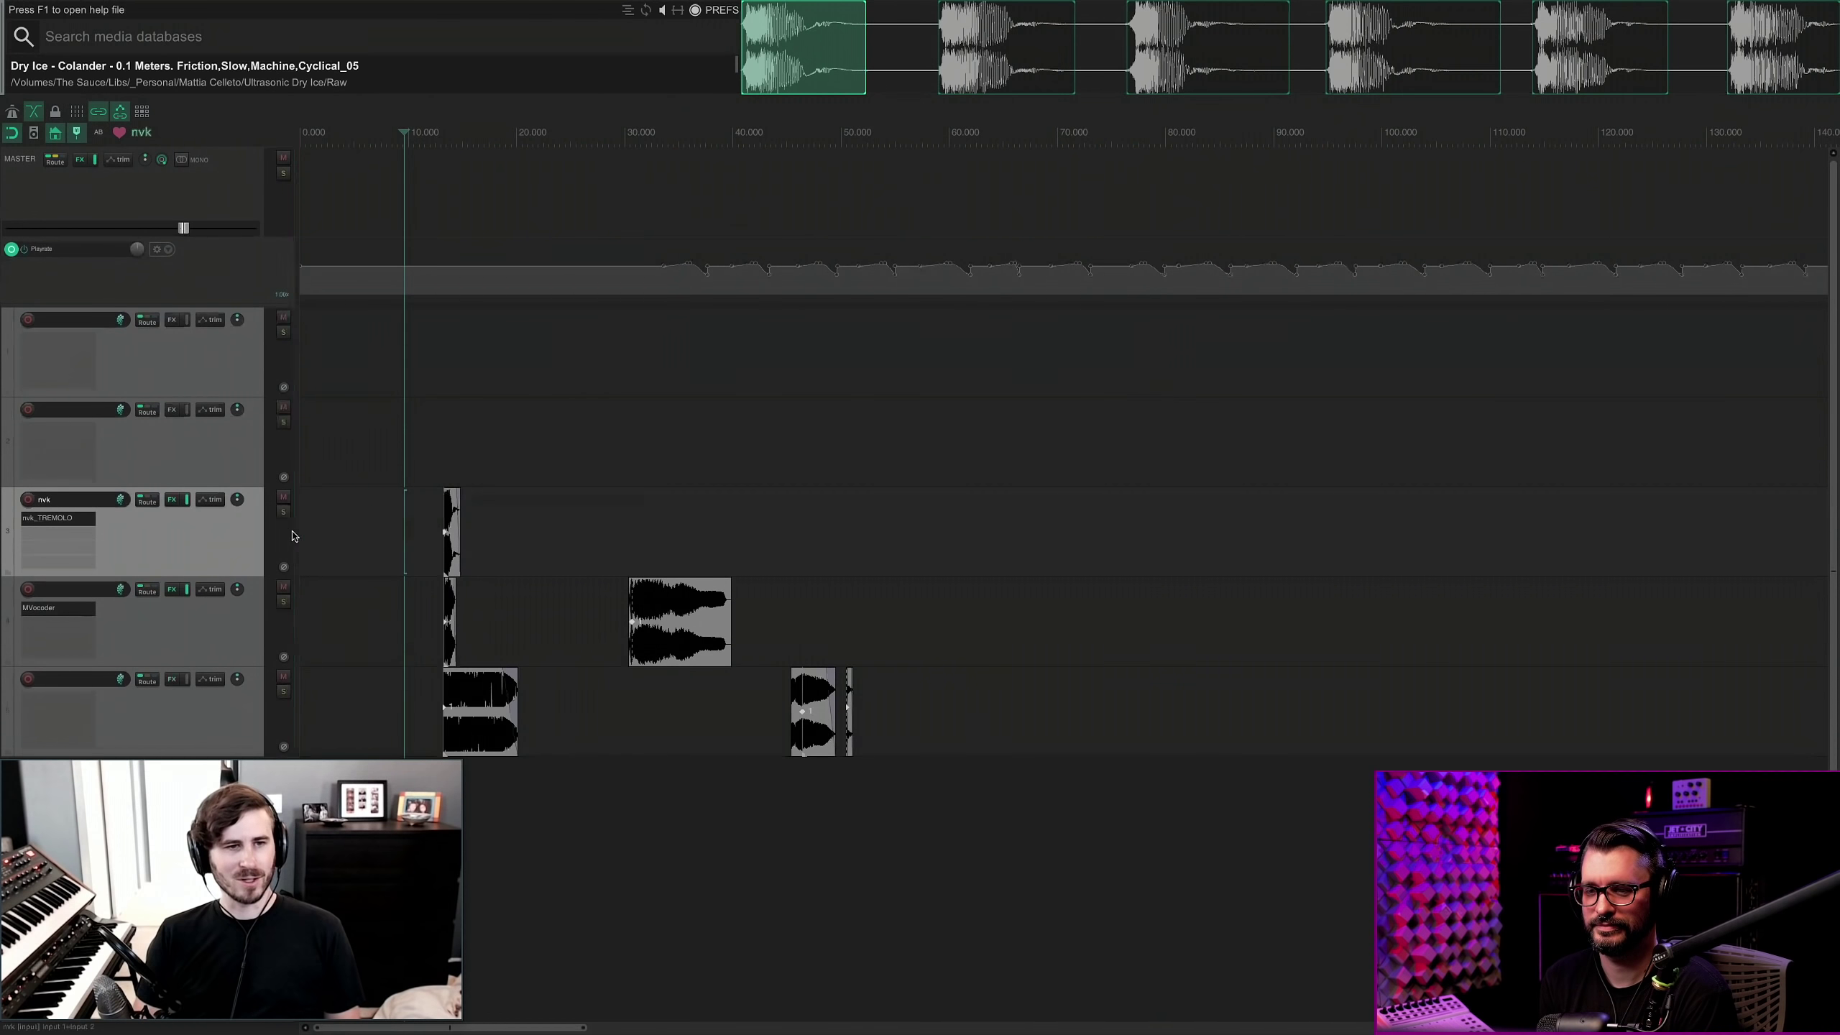
mouse_move(293, 535)
left_mouse_down()
mouse_move(123, 530)
mouse_move(289, 524)
left_mouse_up()
left_click(335, 540)
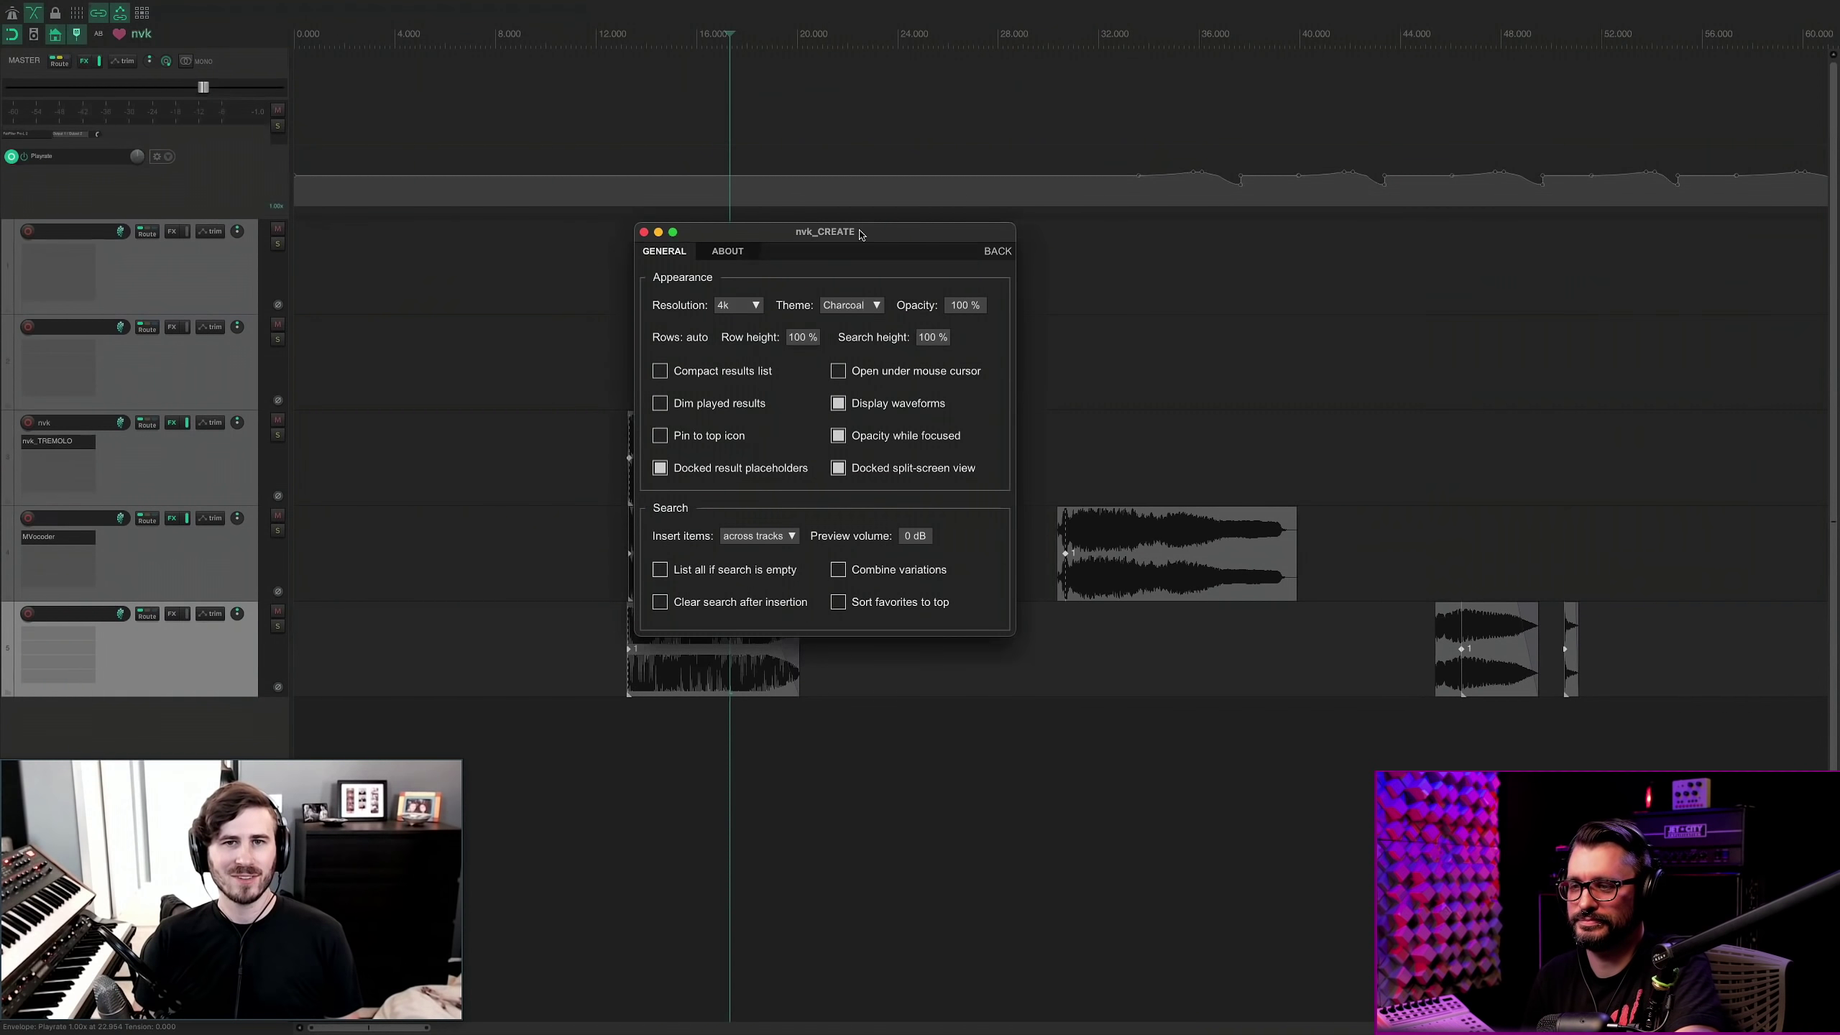
Set the nvk_CREATE theme to Light and return to the search view.
left_click_drag(860, 234, 956, 293)
left_click(947, 366)
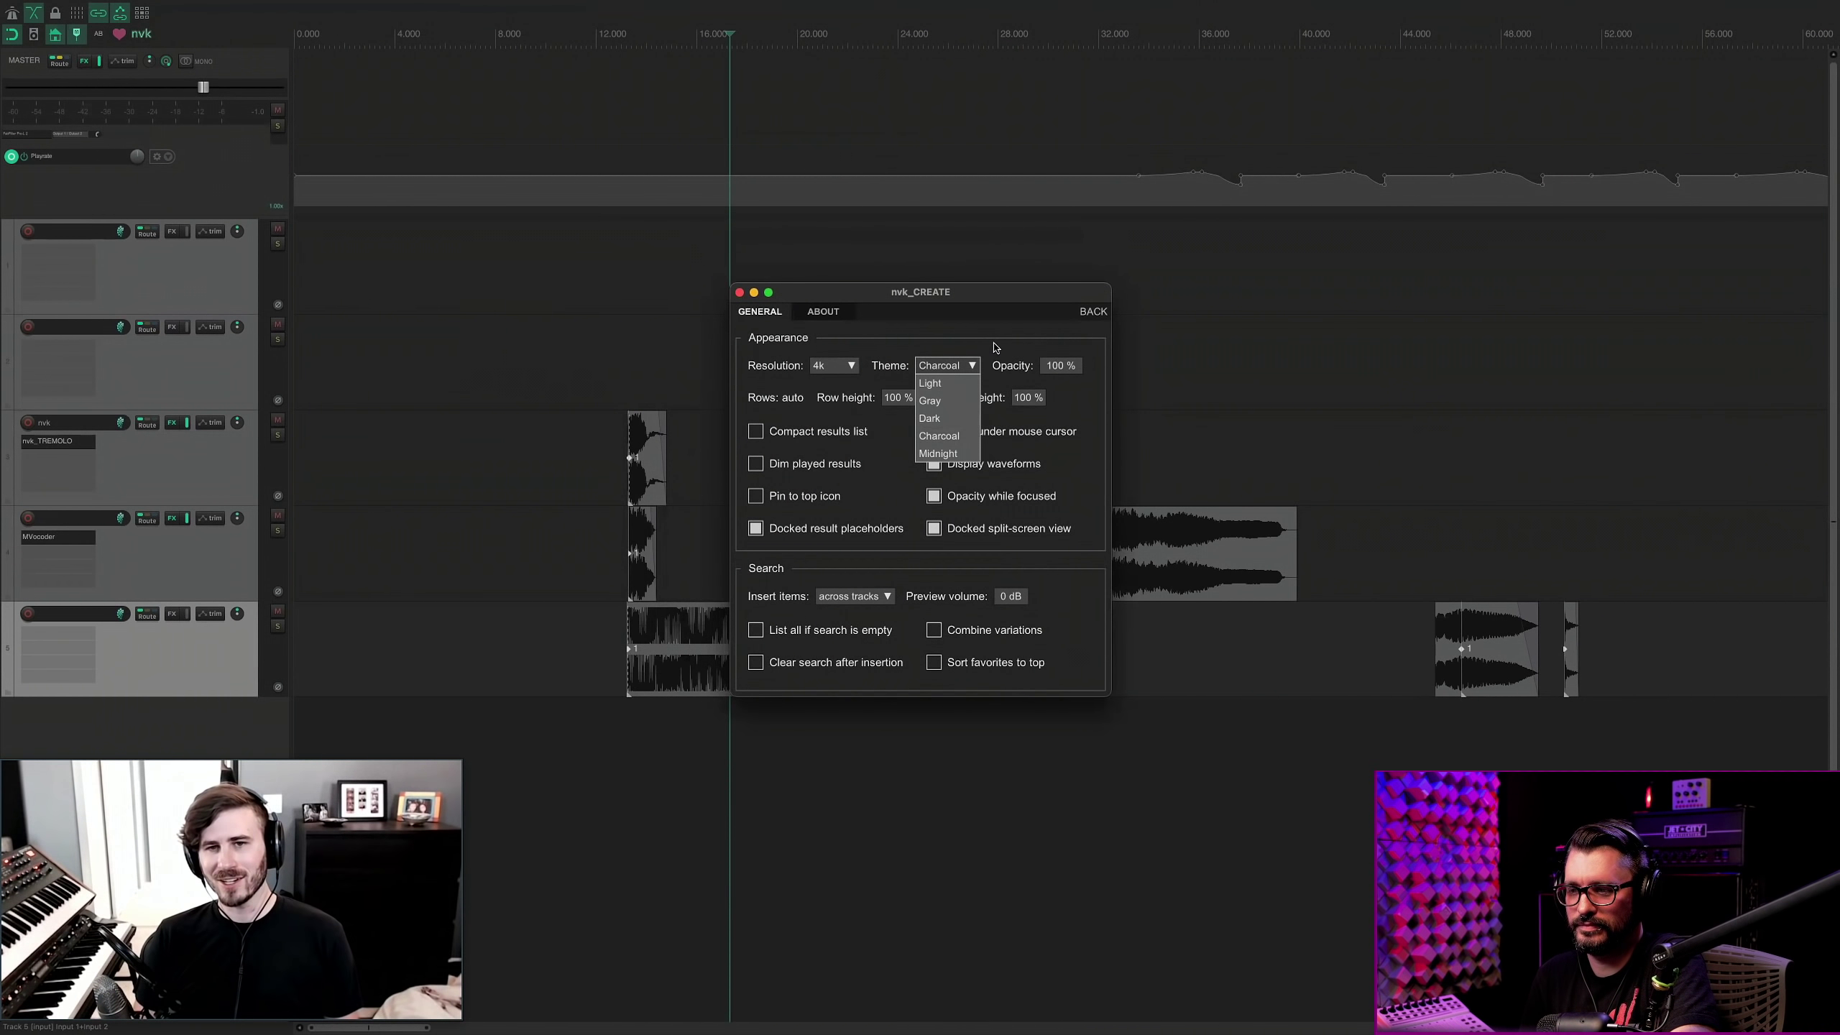
left_click(941, 384)
left_click(949, 371)
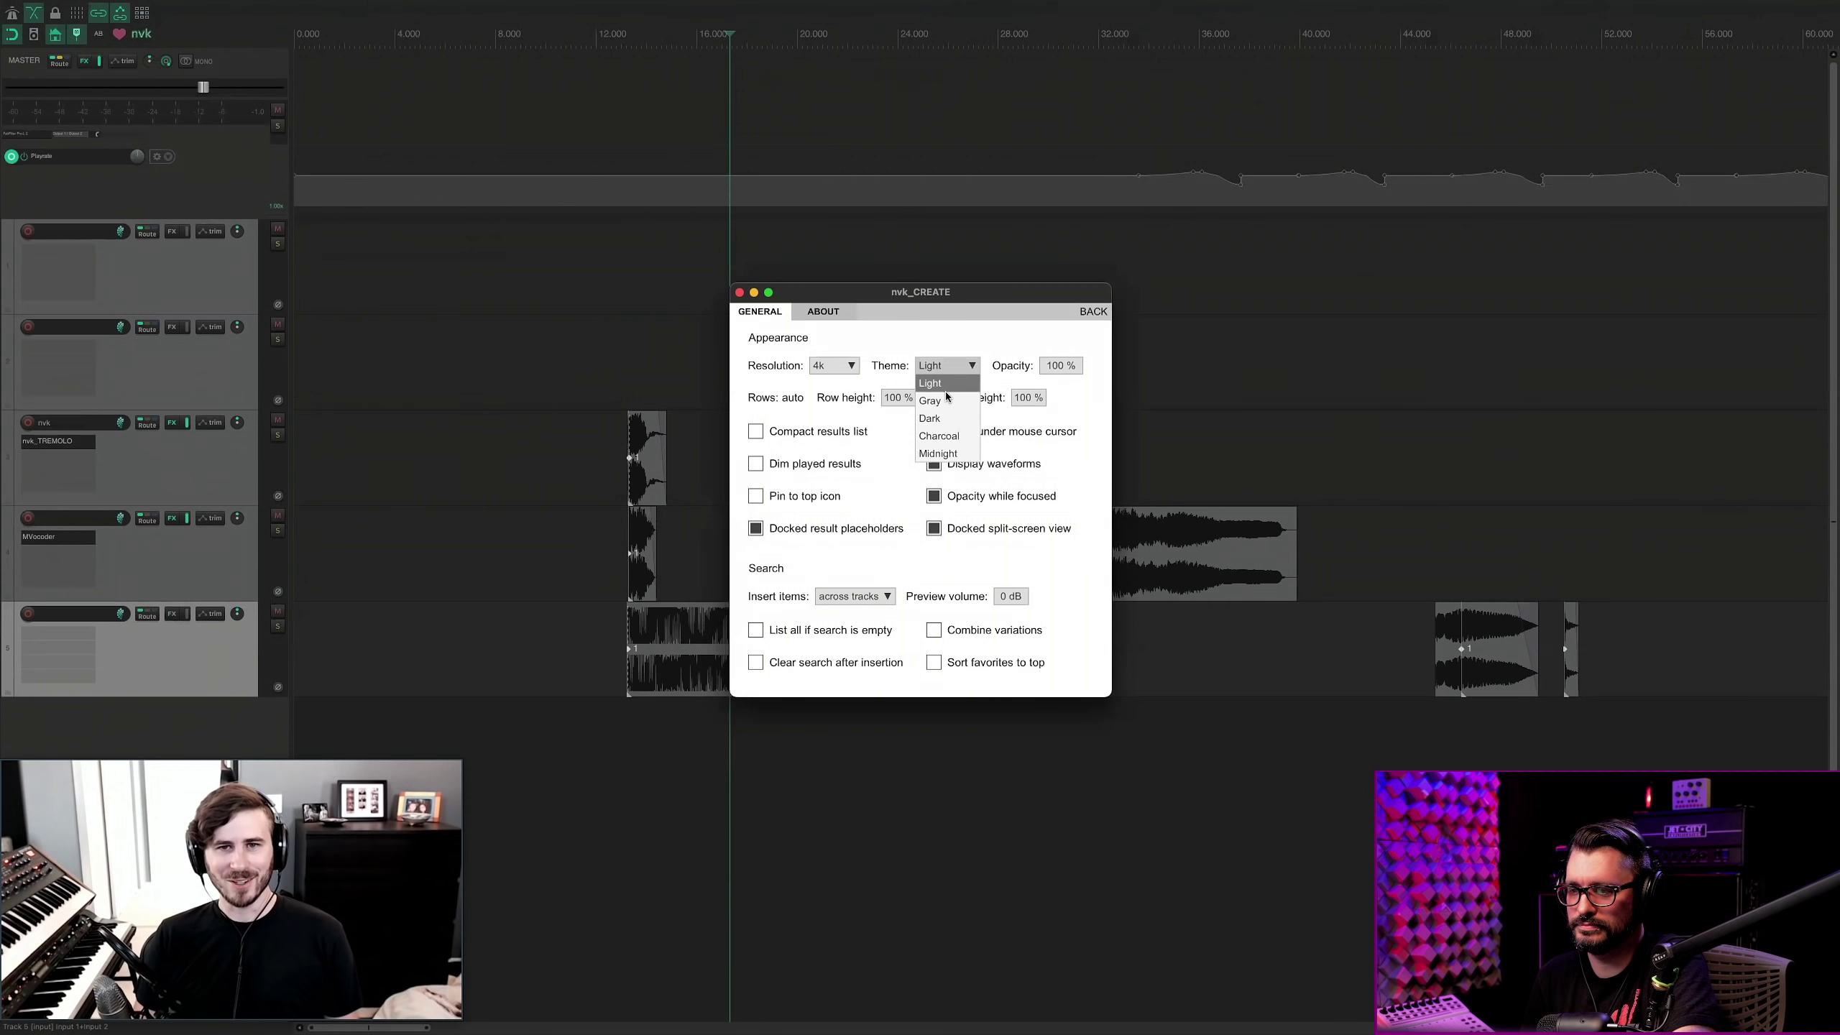
left_click(1012, 339)
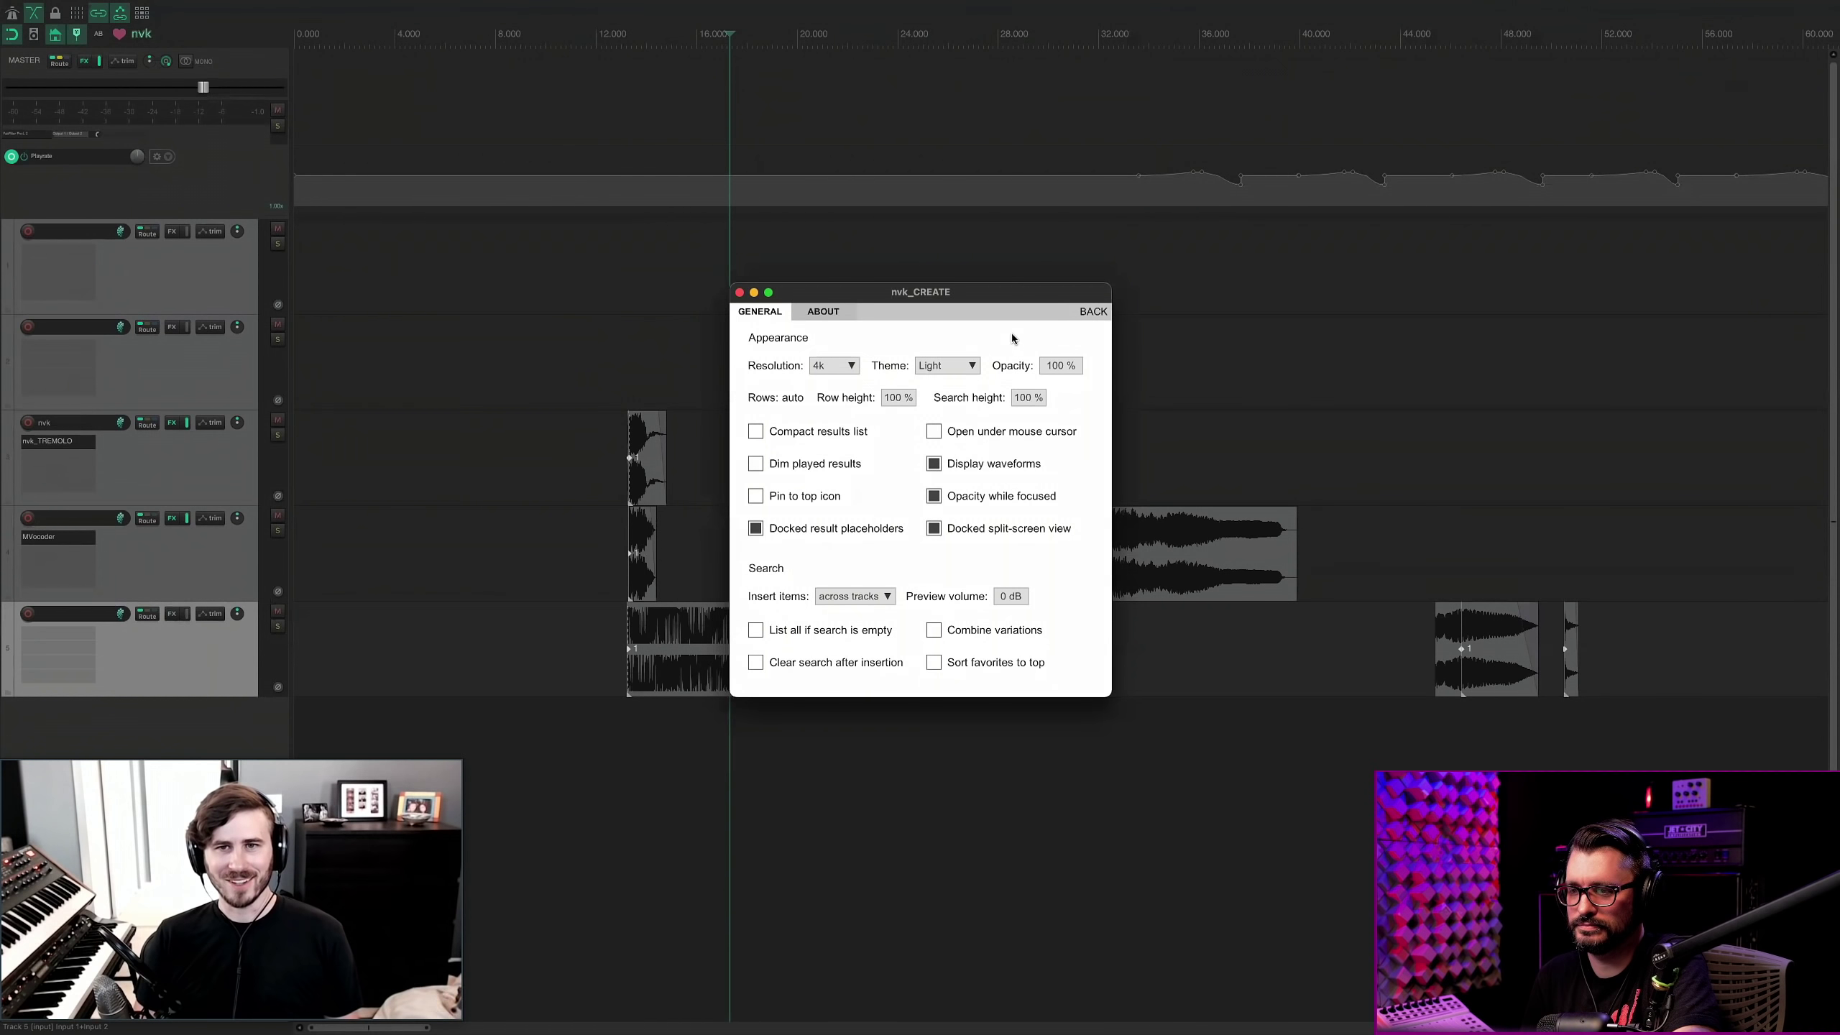
left_click(1089, 314)
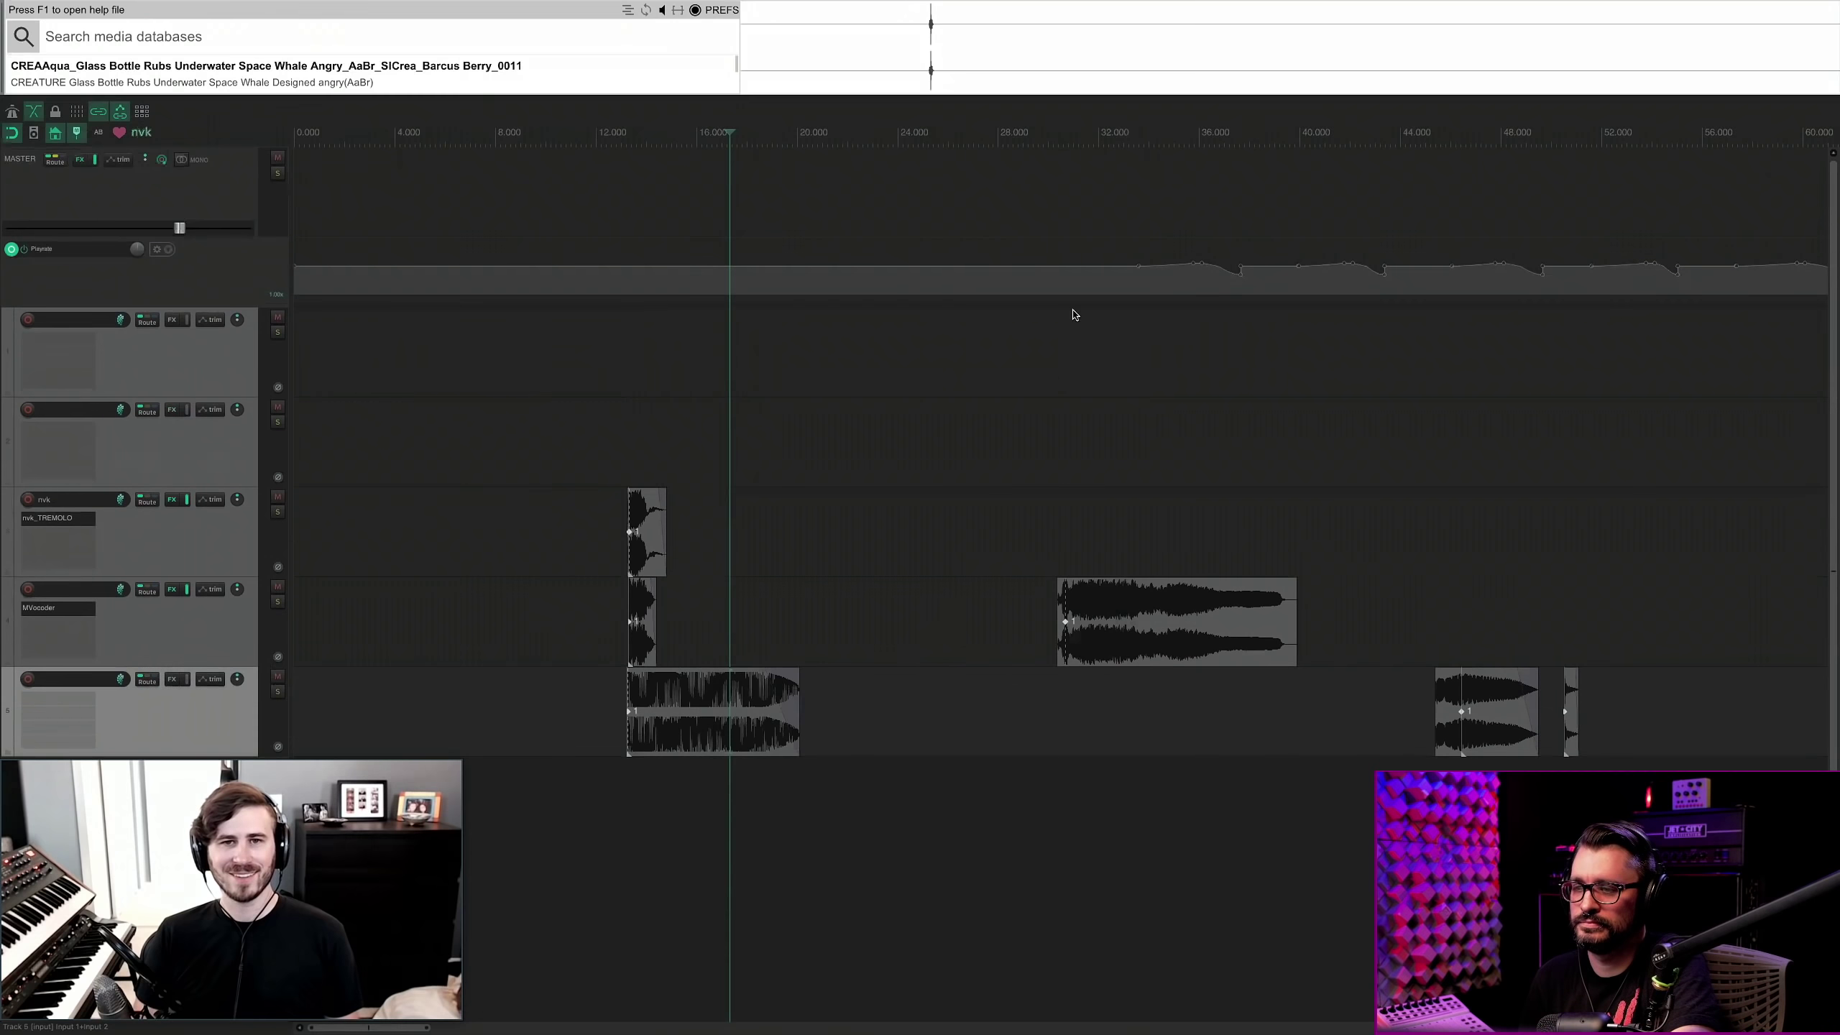
Reopen the preferences, set the theme to Midnight and return to the search view.
left_click(733, 15)
left_click(946, 666)
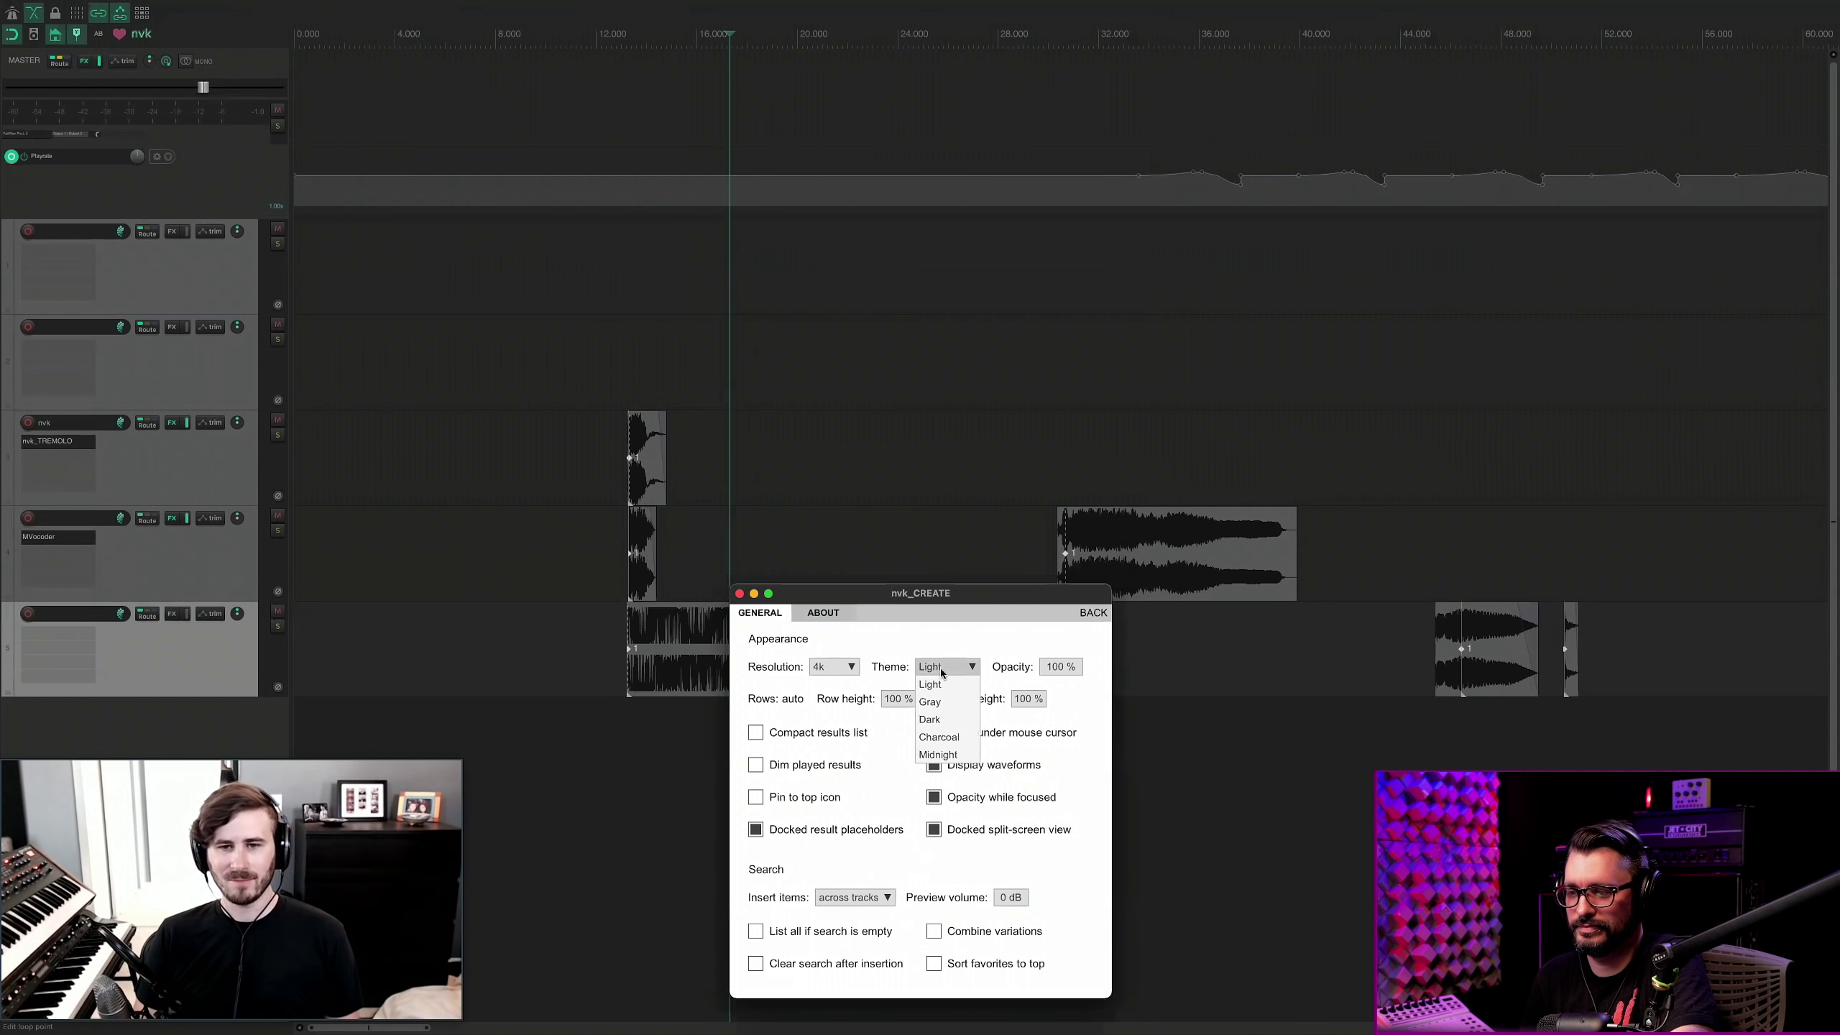
left_click(938, 754)
left_click(1094, 613)
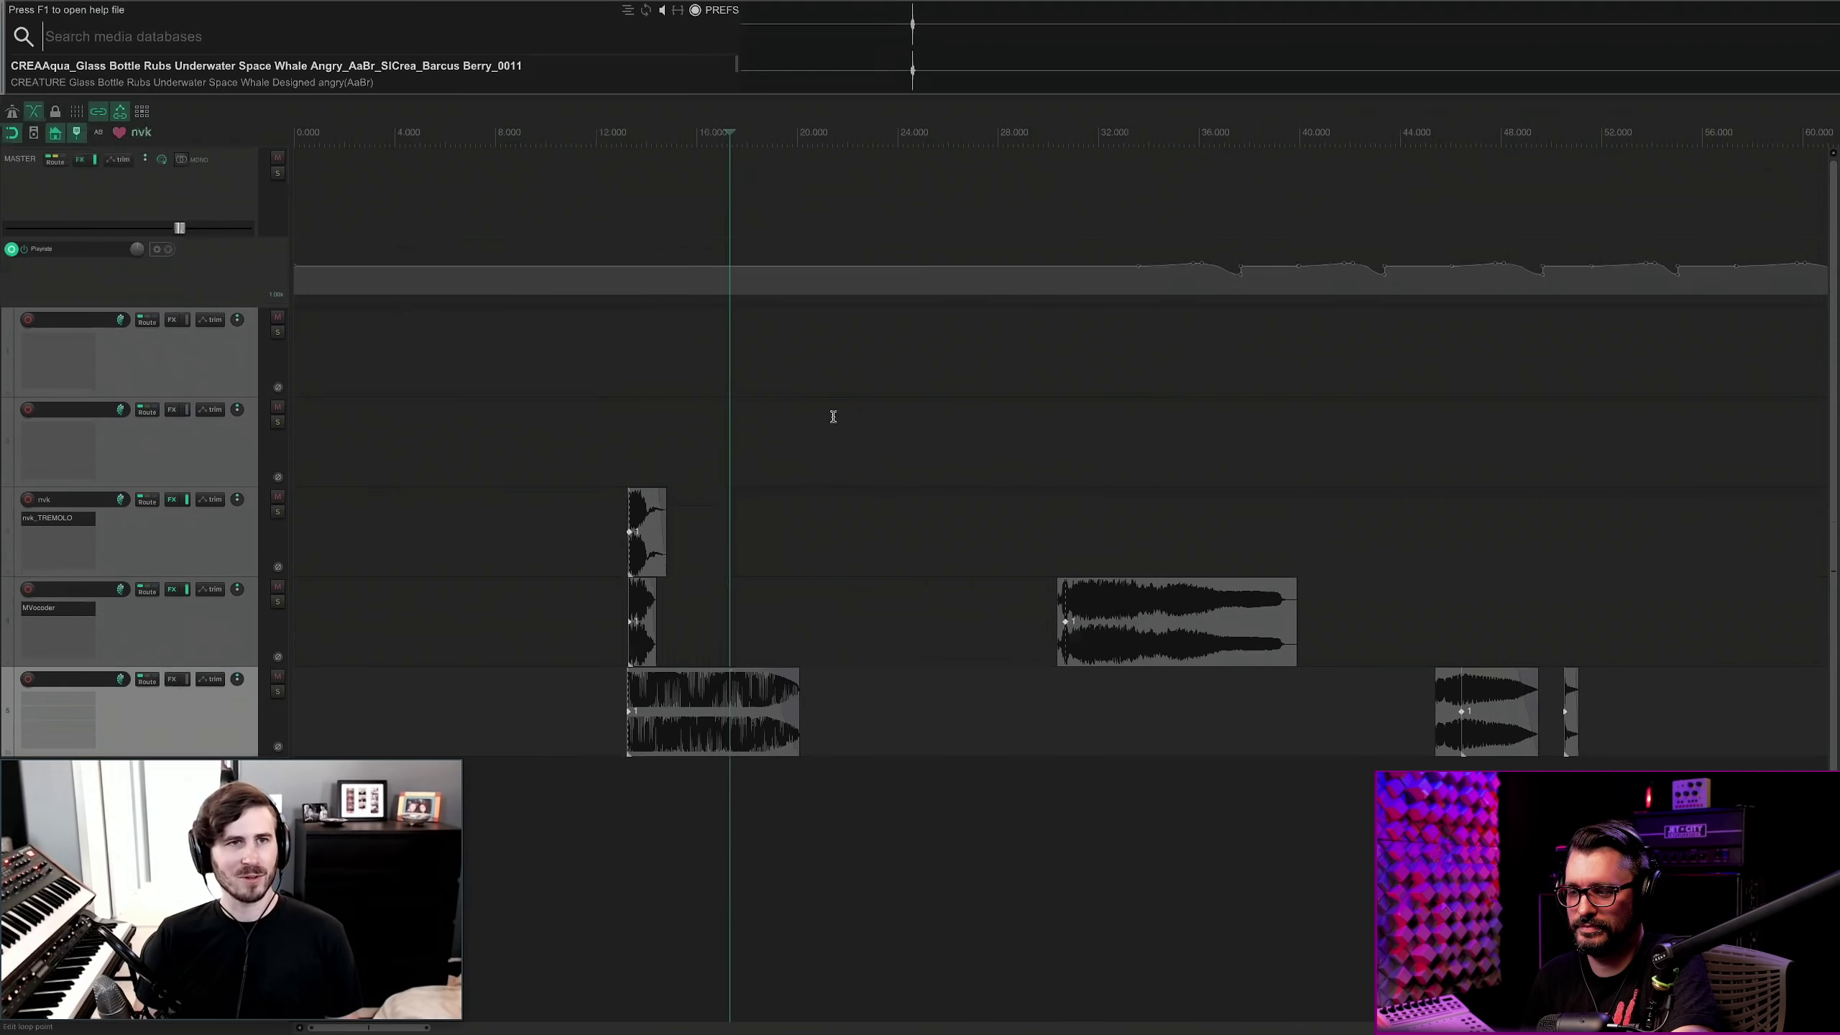
Reopen the preferences, try the Dark theme and set the theme back to Charcoal.
left_click(717, 10)
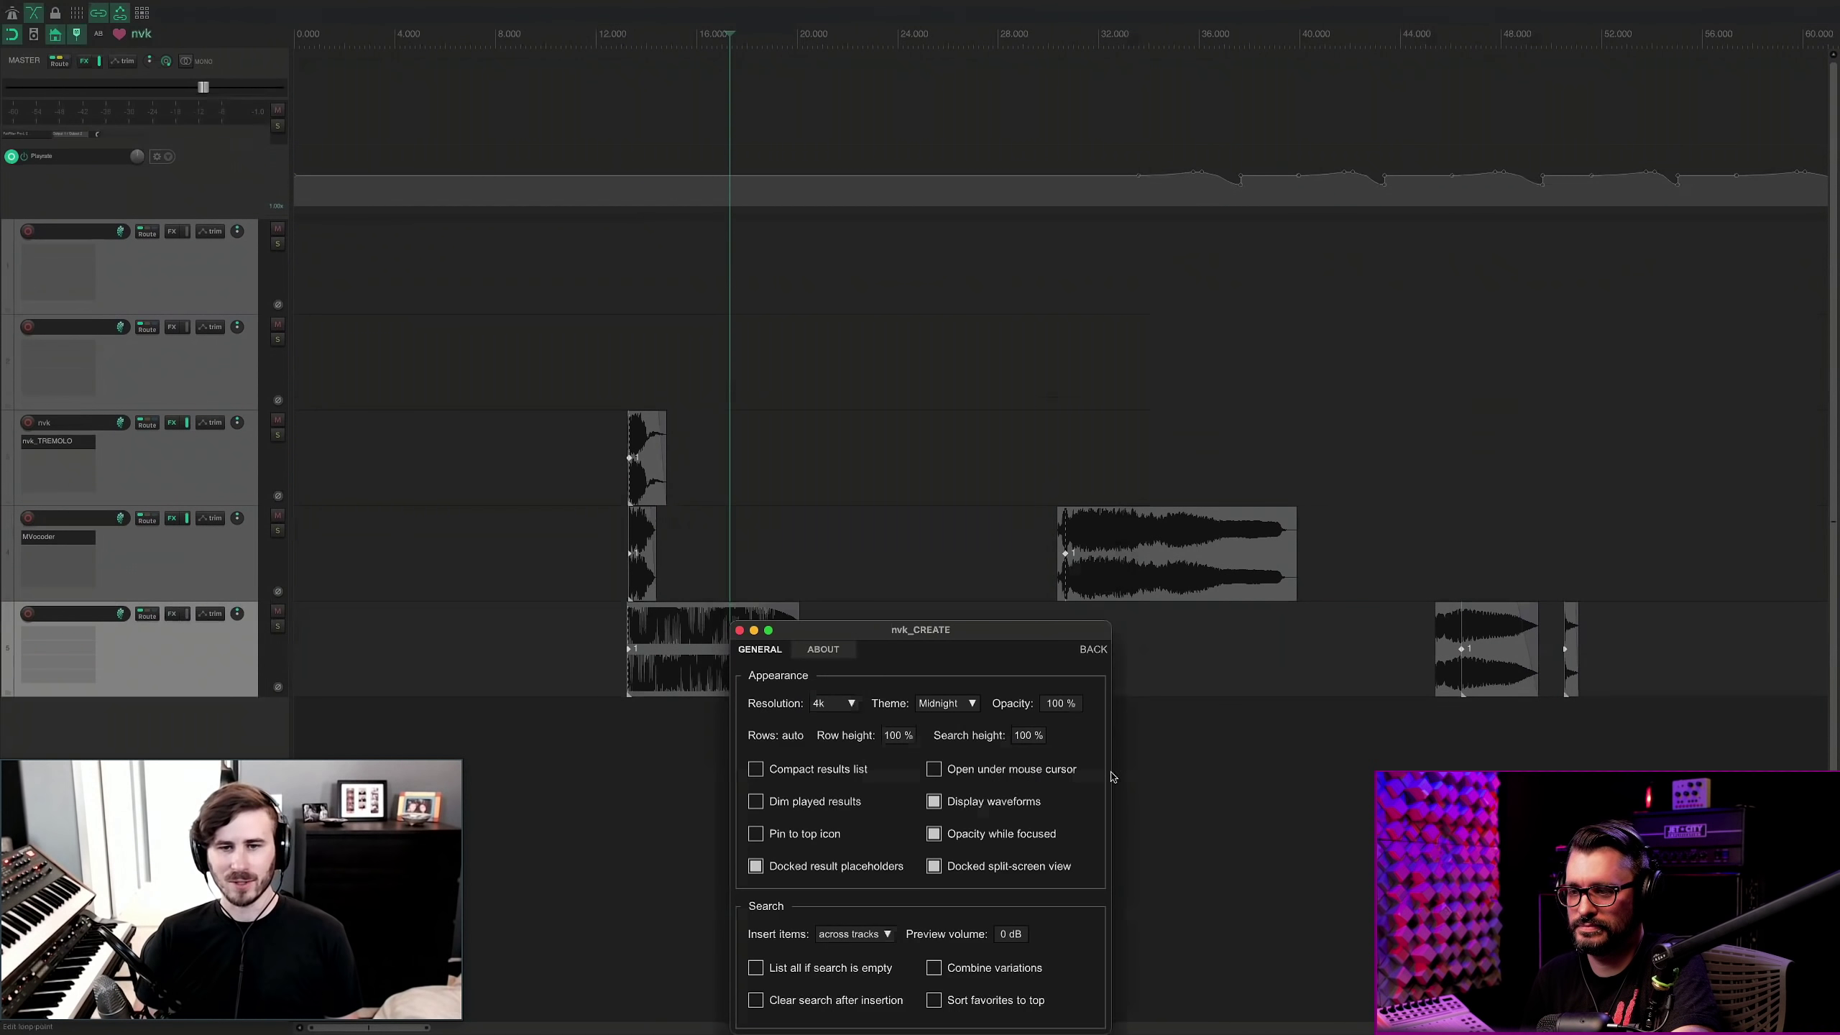
left_click(966, 705)
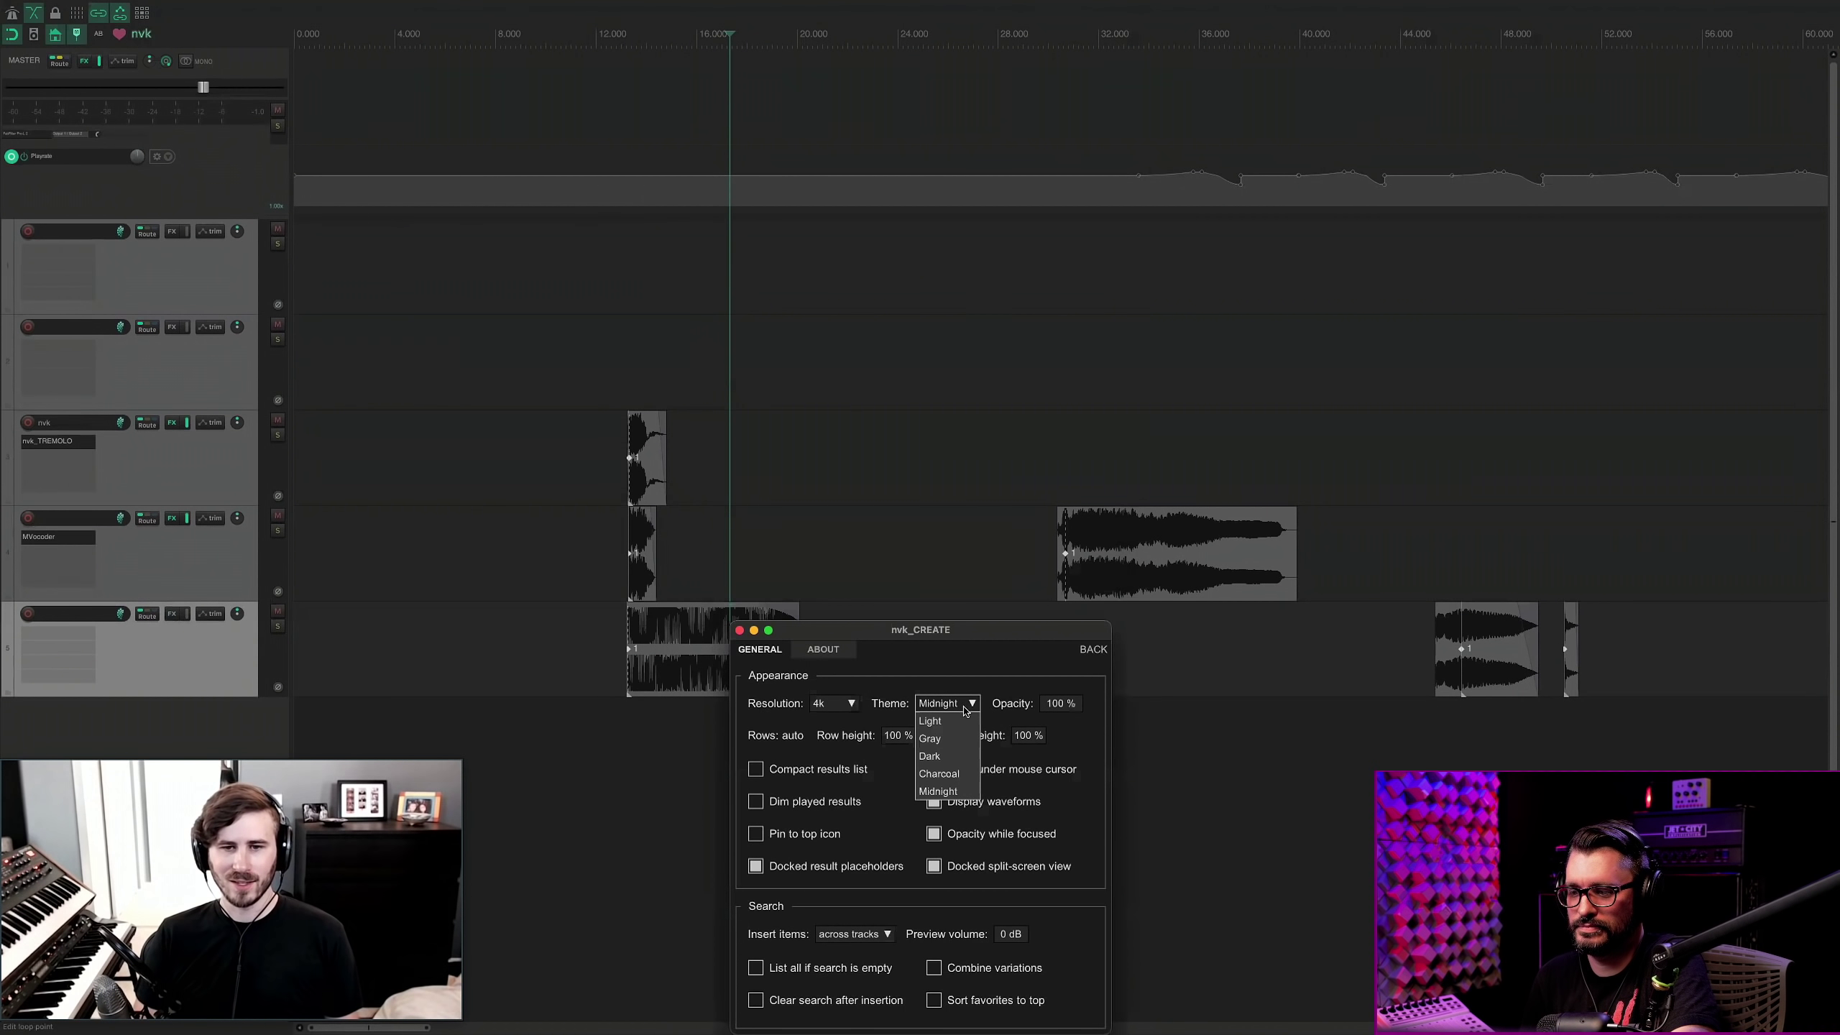
left_click(962, 759)
left_click(947, 703)
left_click(938, 773)
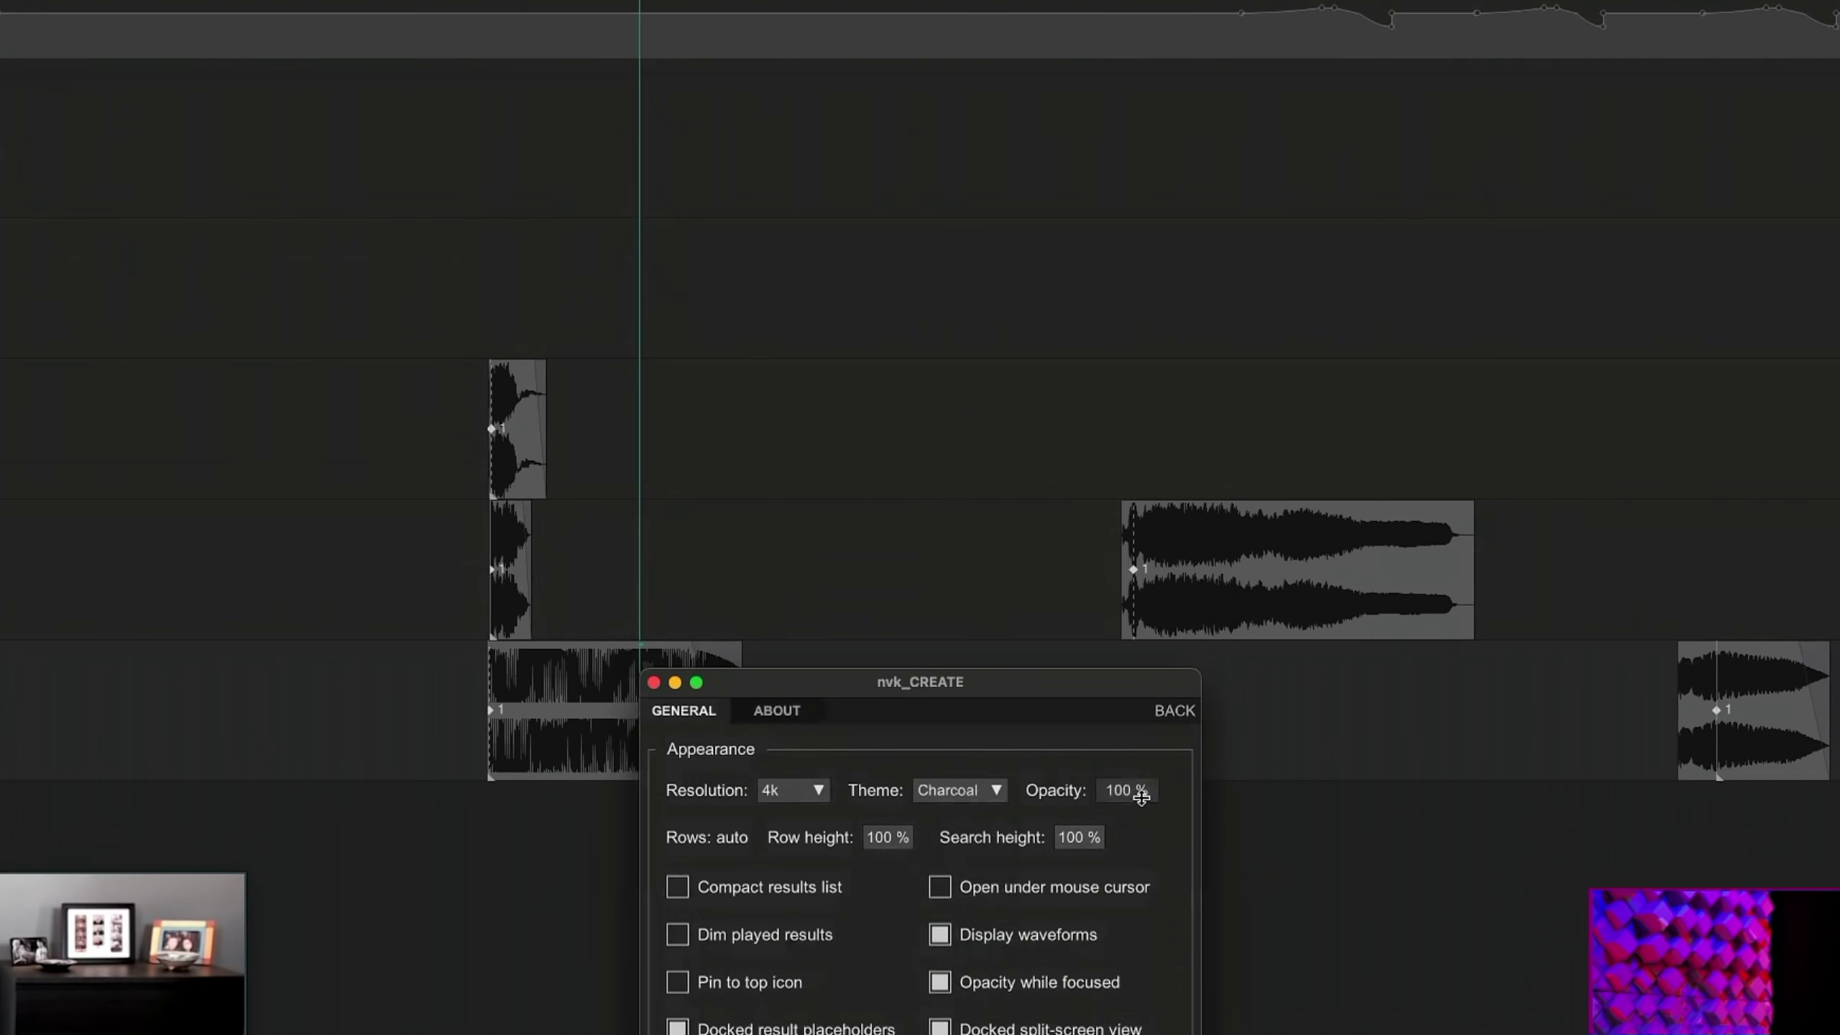
Lower the nvk_CREATE window opacity to 74 % and view the floating search bar over the arrangement.
left_click_drag(1140, 796, 1134, 925)
left_click_drag(939, 684, 987, 356)
left_click(1220, 399)
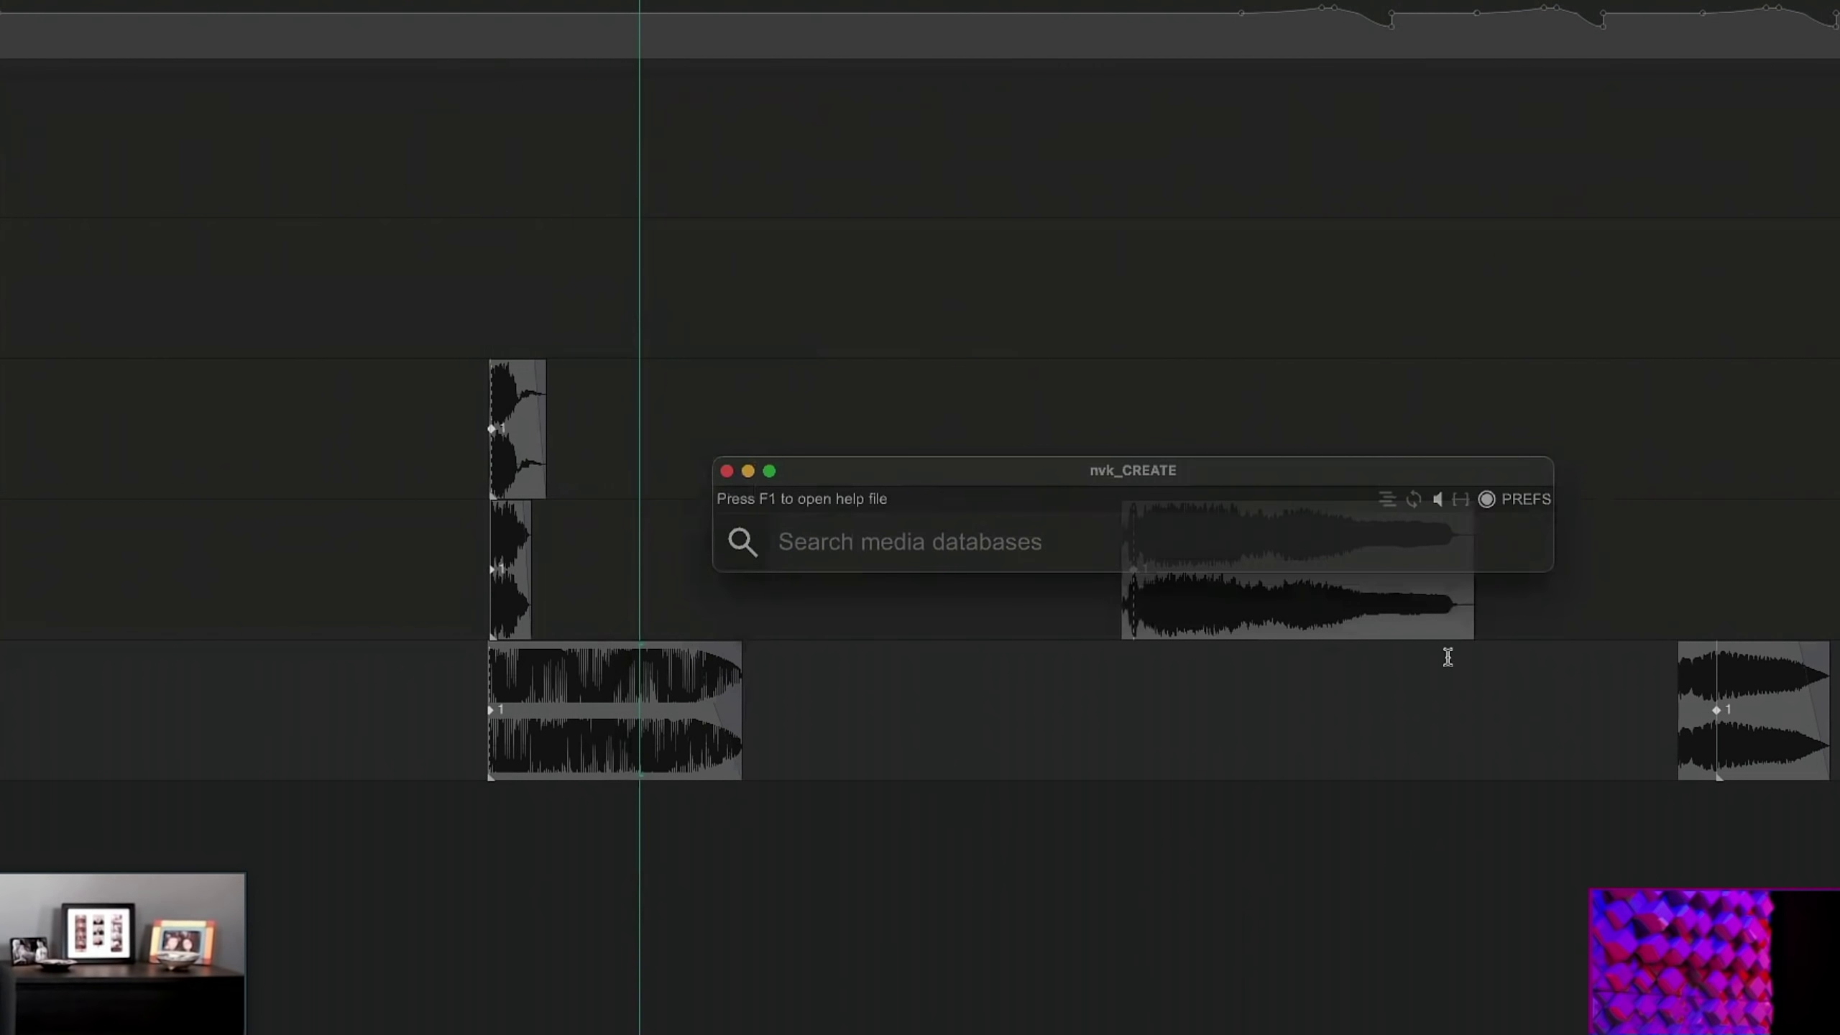
Raise the window opacity to 96 % in the preferences and close nvk_CREATE.
left_click(1486, 501)
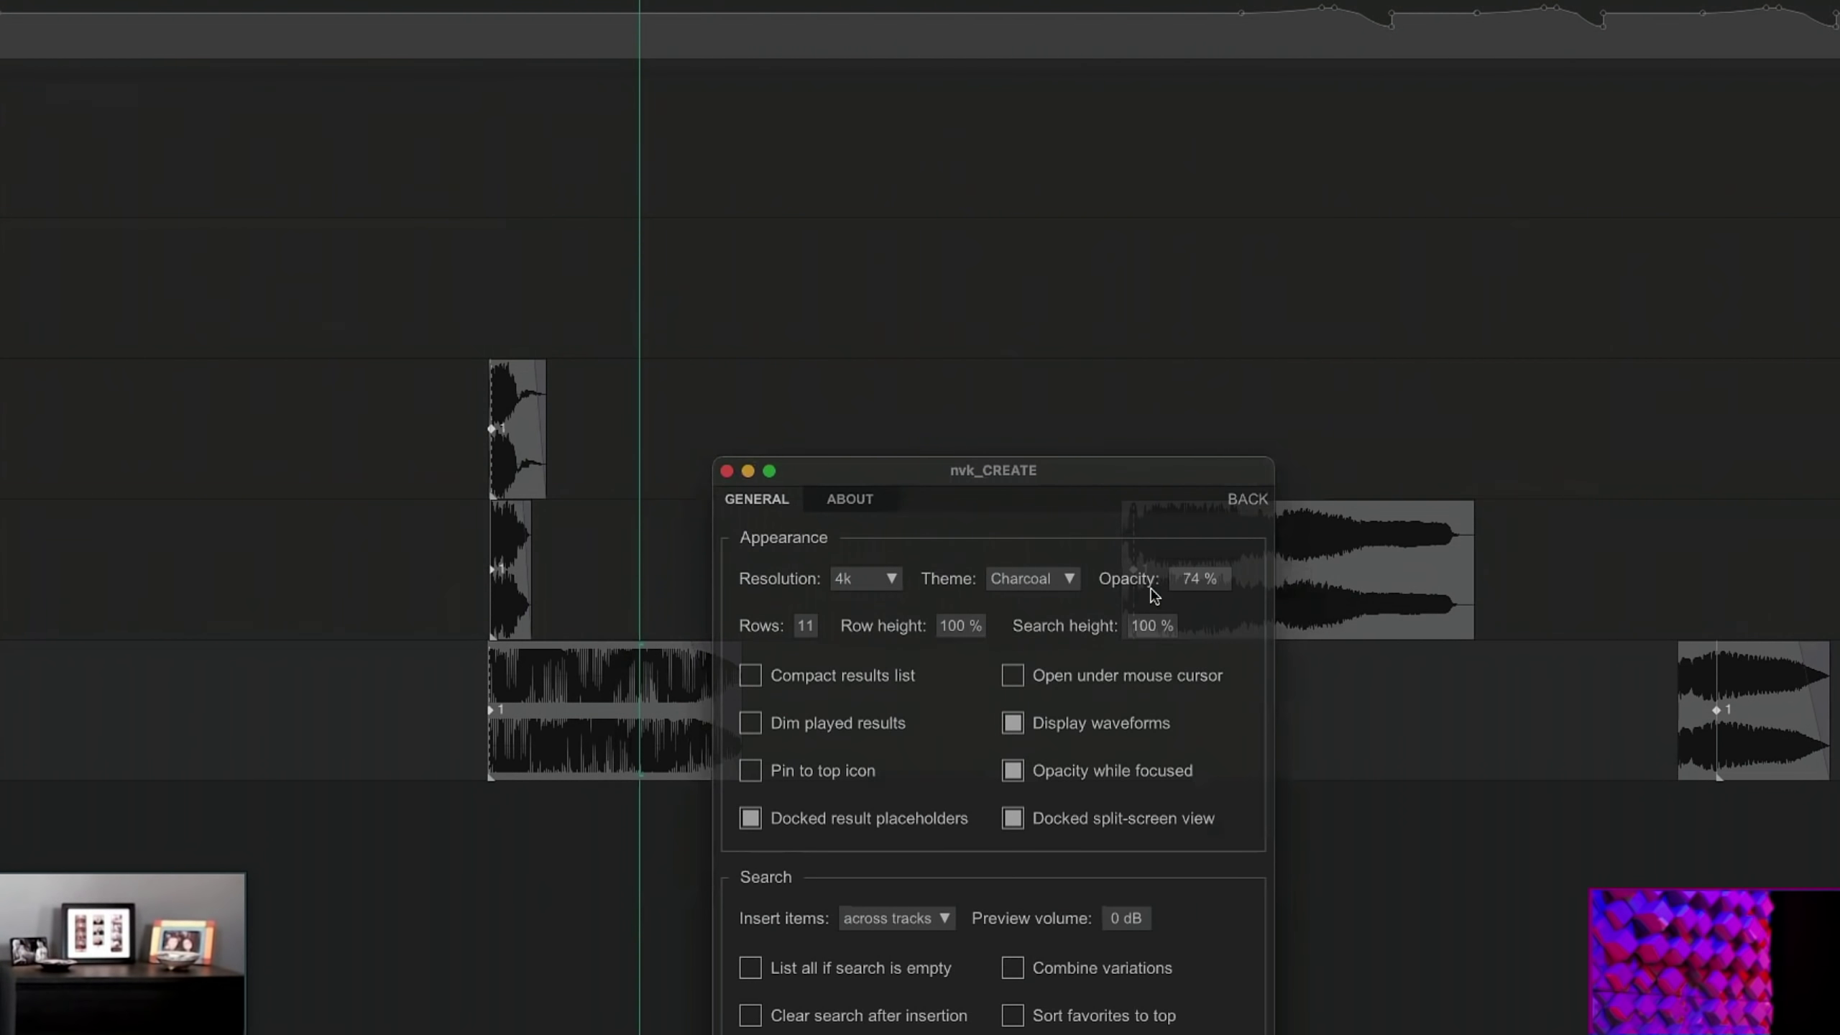
left_click_drag(1153, 588, 1154, 261)
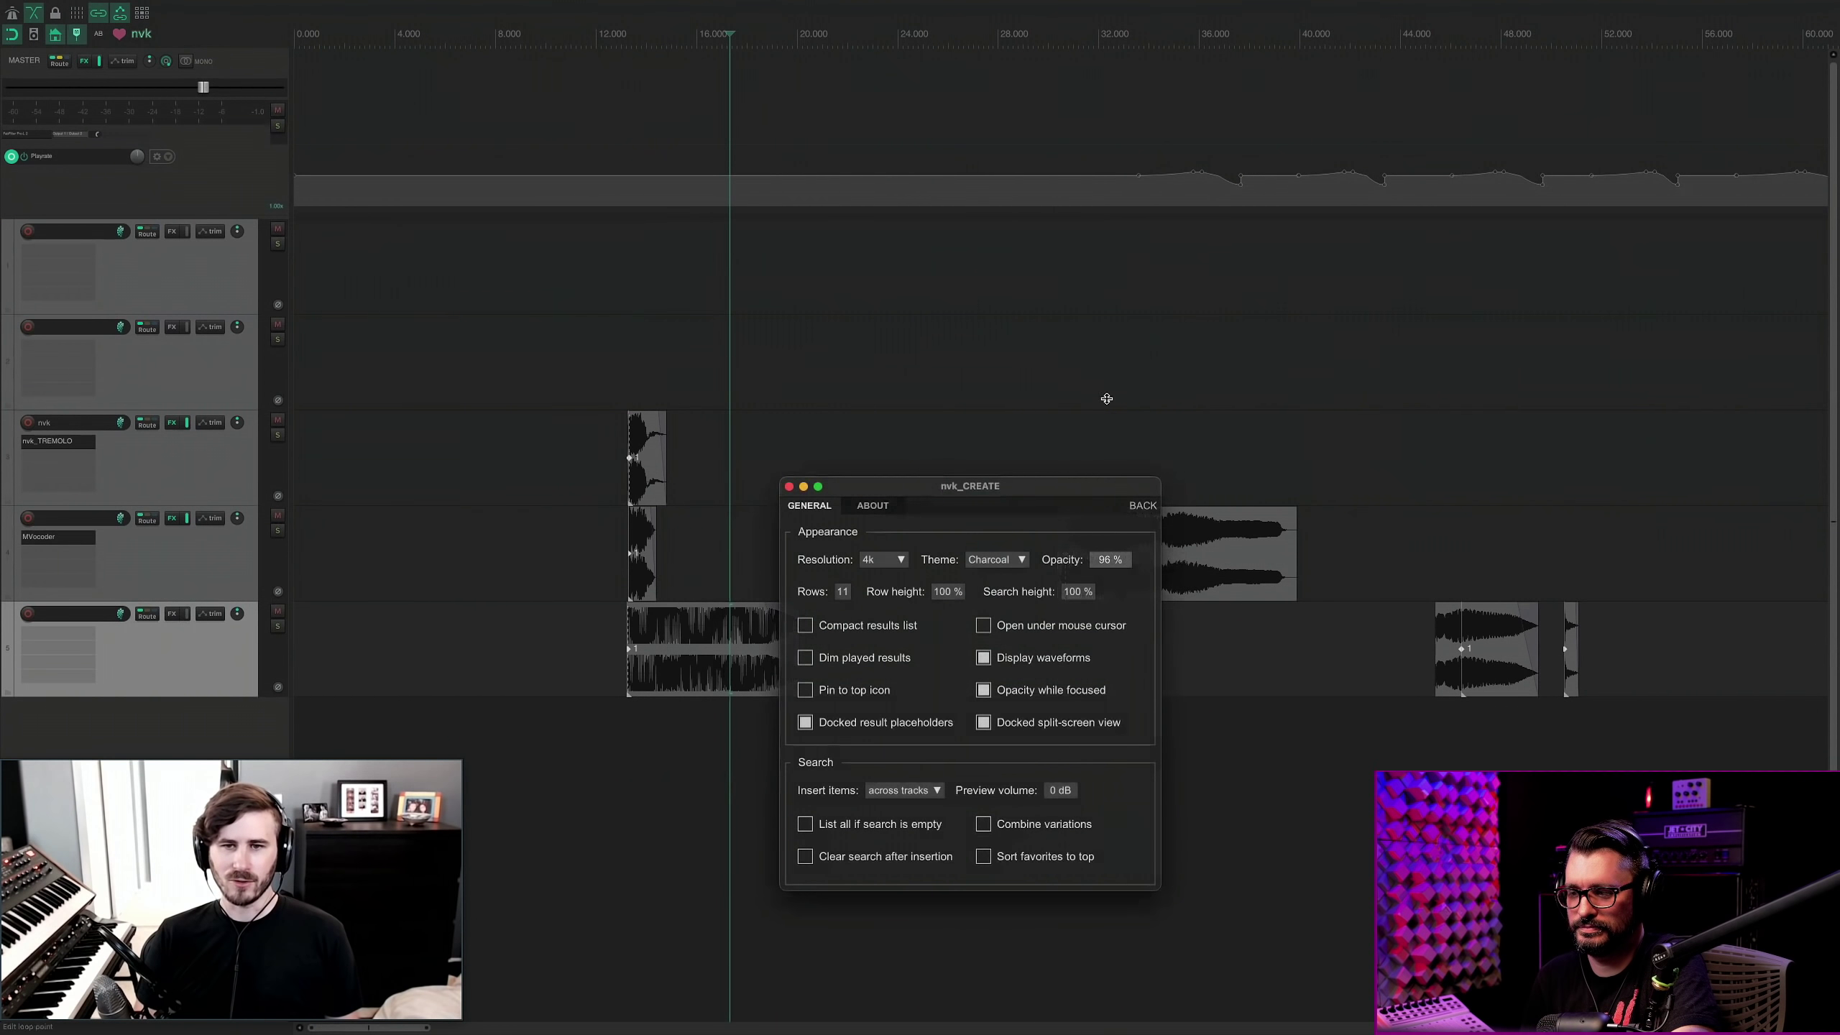
left_click(1141, 506)
key("Escape")
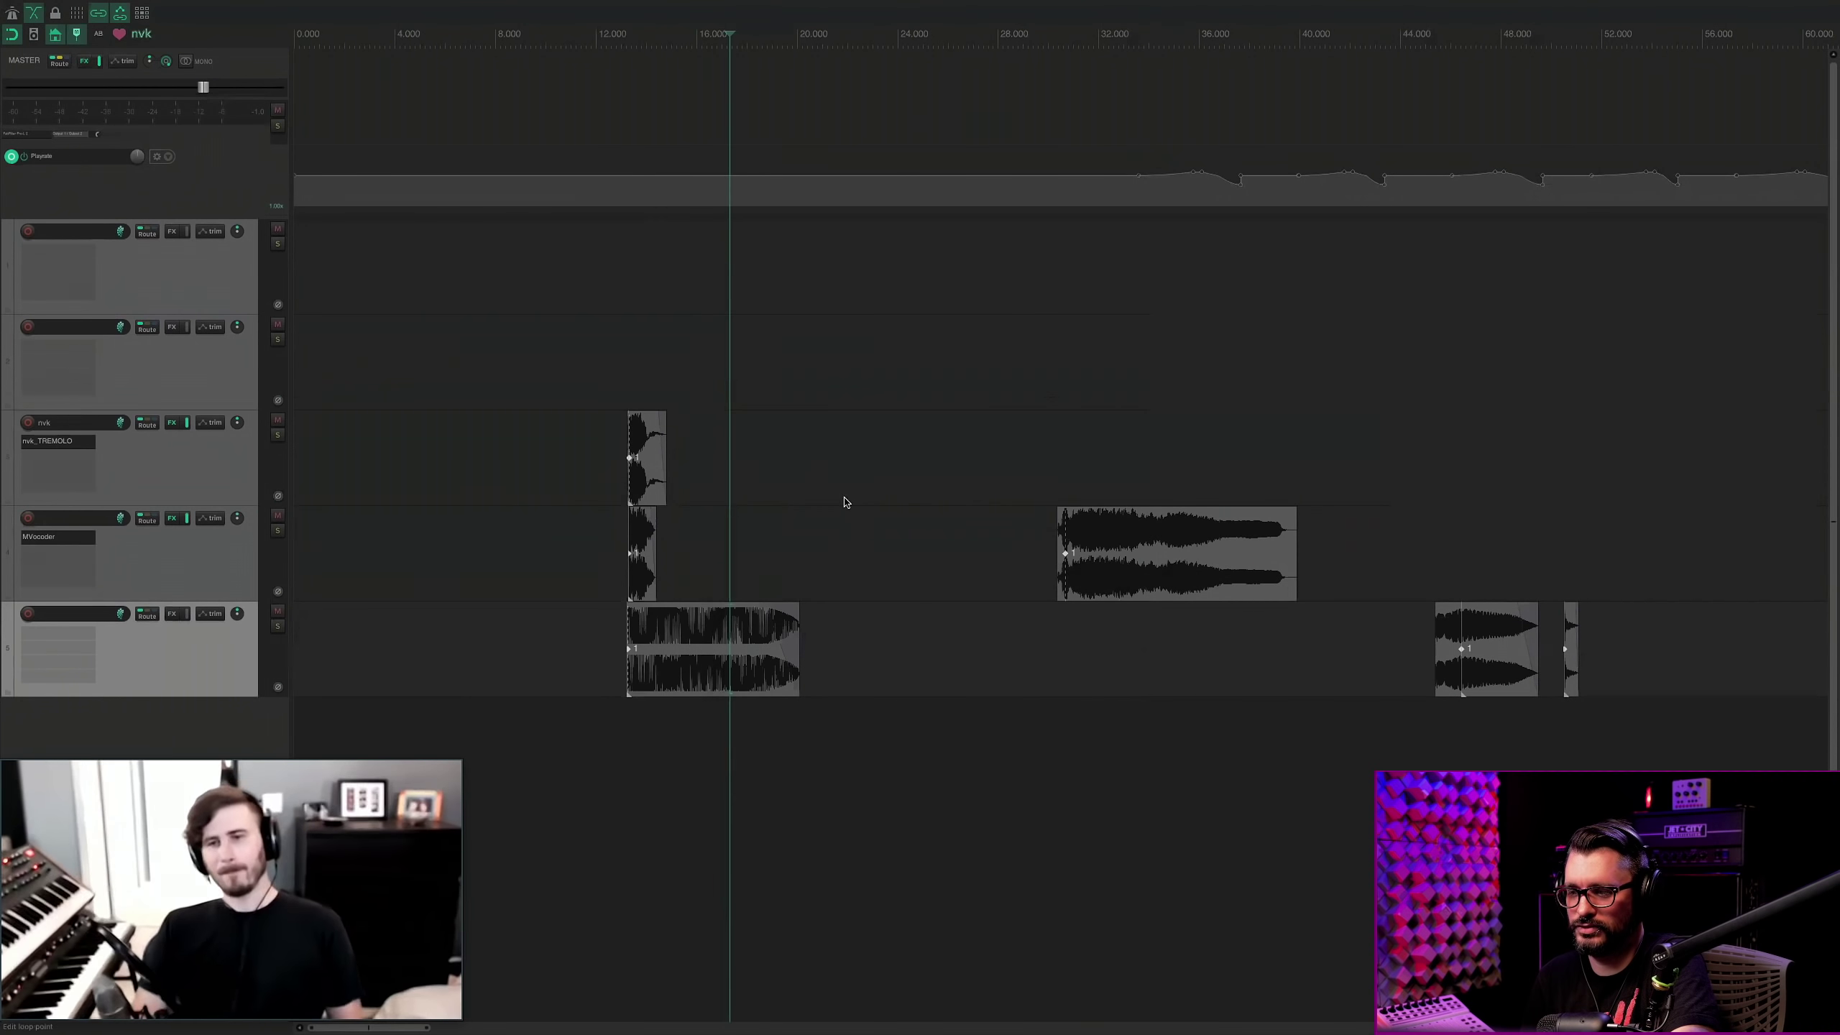